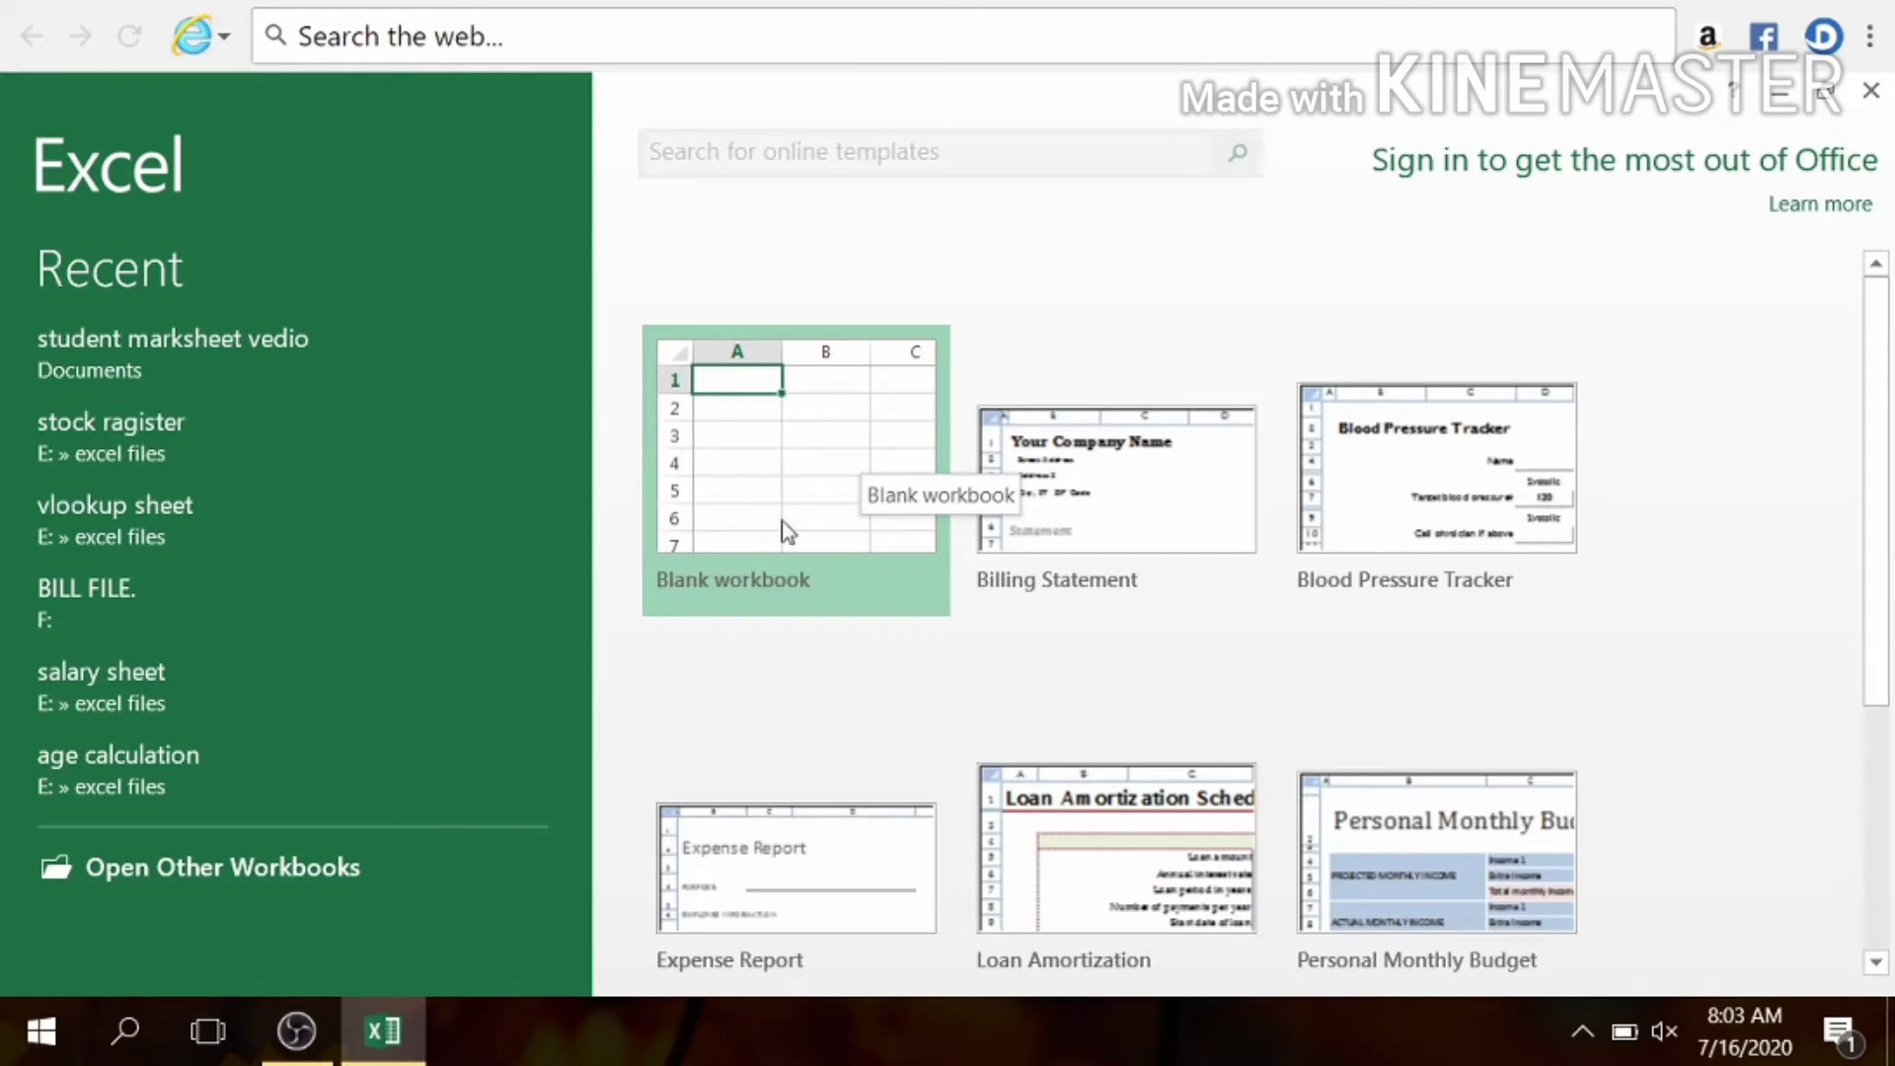
Create a blank workbook and merge and center cells G1:K2.
{"action": "left_click", "coordinate": [797, 472]}
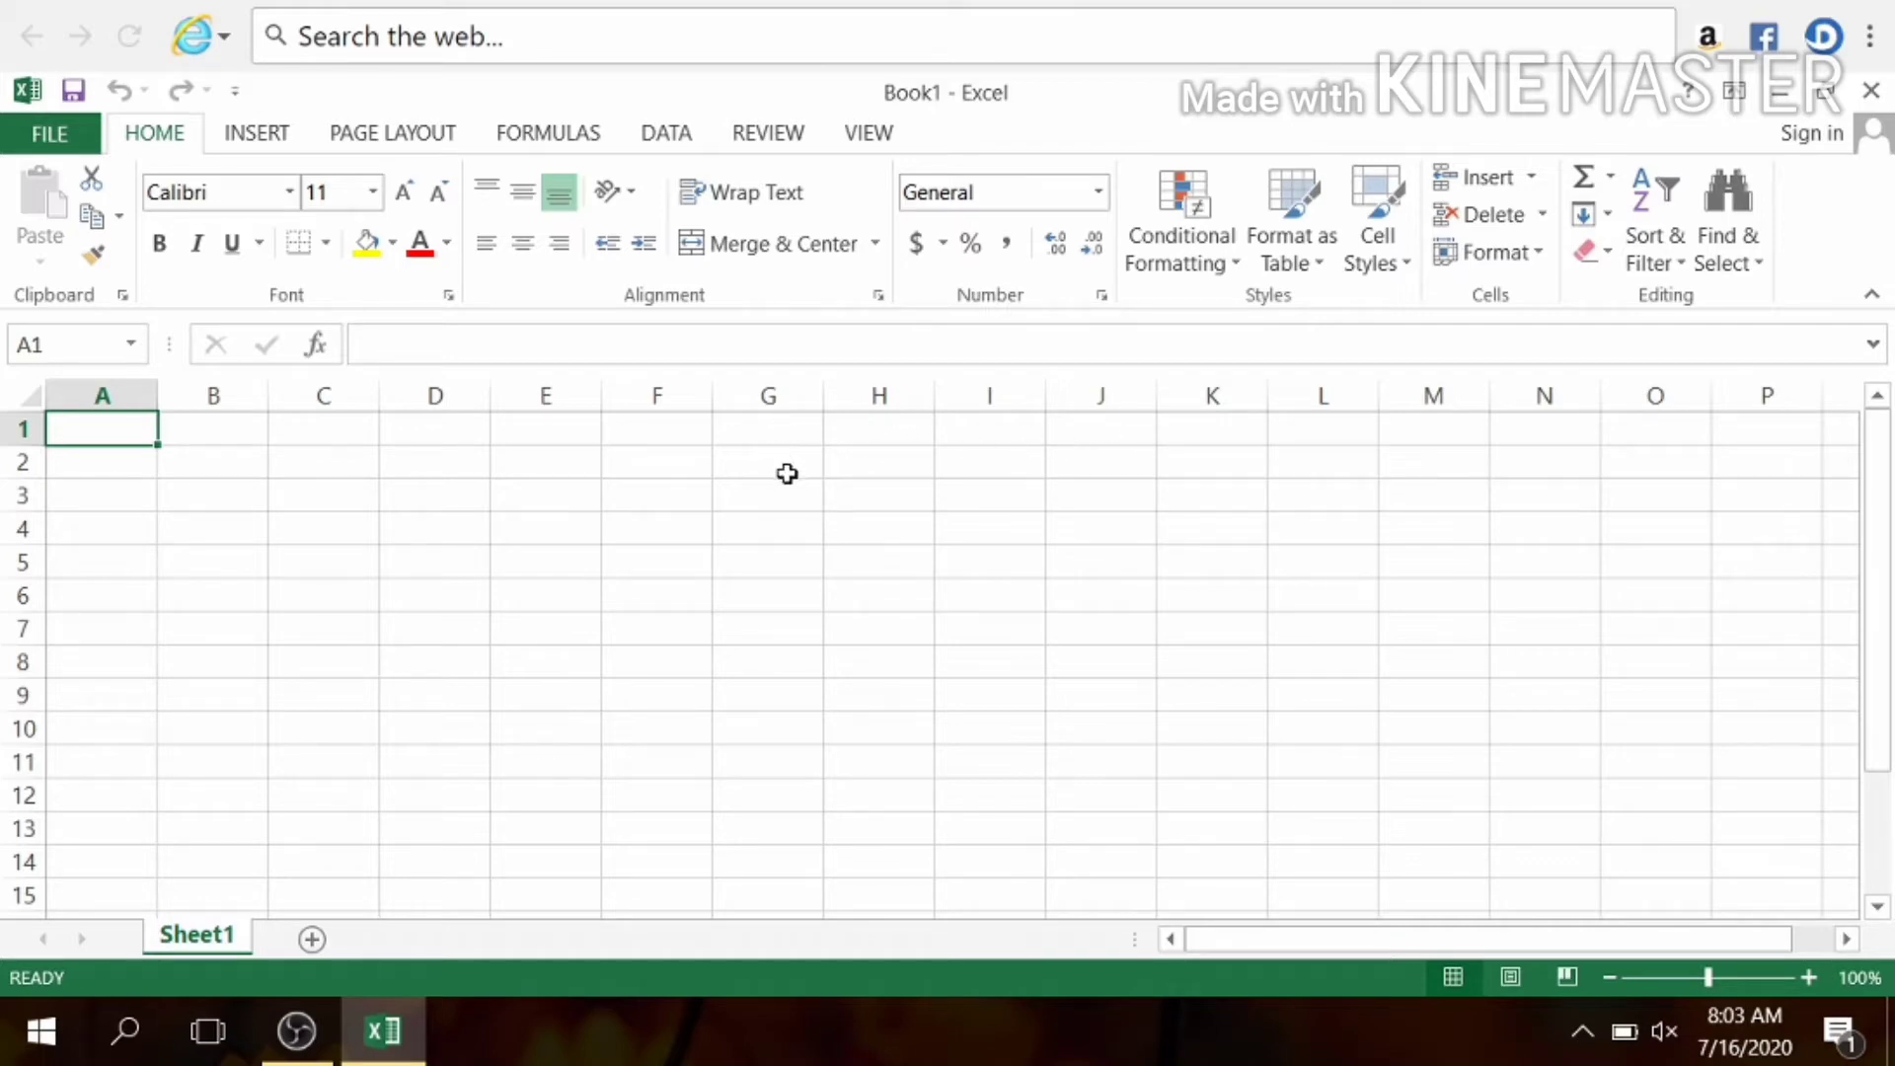
{"action": "left_click", "coordinate": [790, 434]}
{"action": "left_click_drag", "start_coordinate": [791, 434], "coordinate": [1200, 464]}
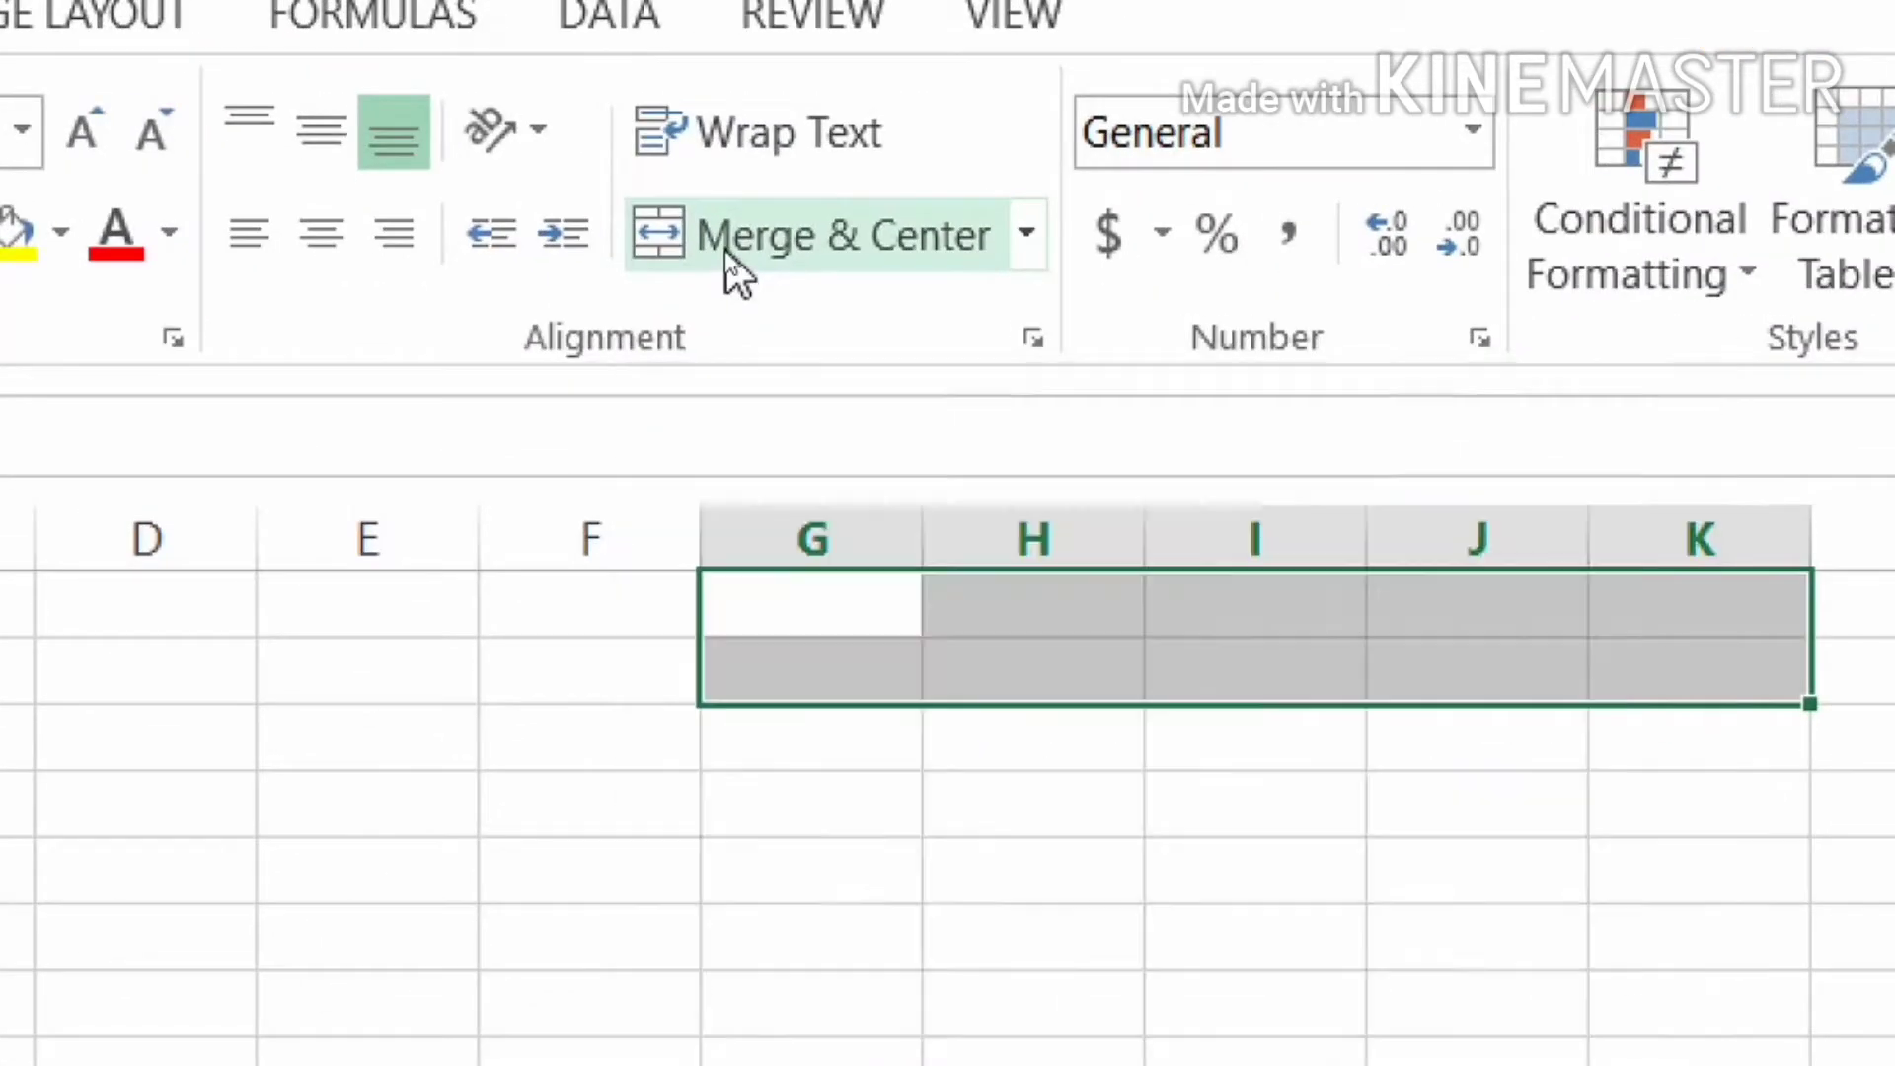
{"action": "left_click", "coordinate": [723, 247]}
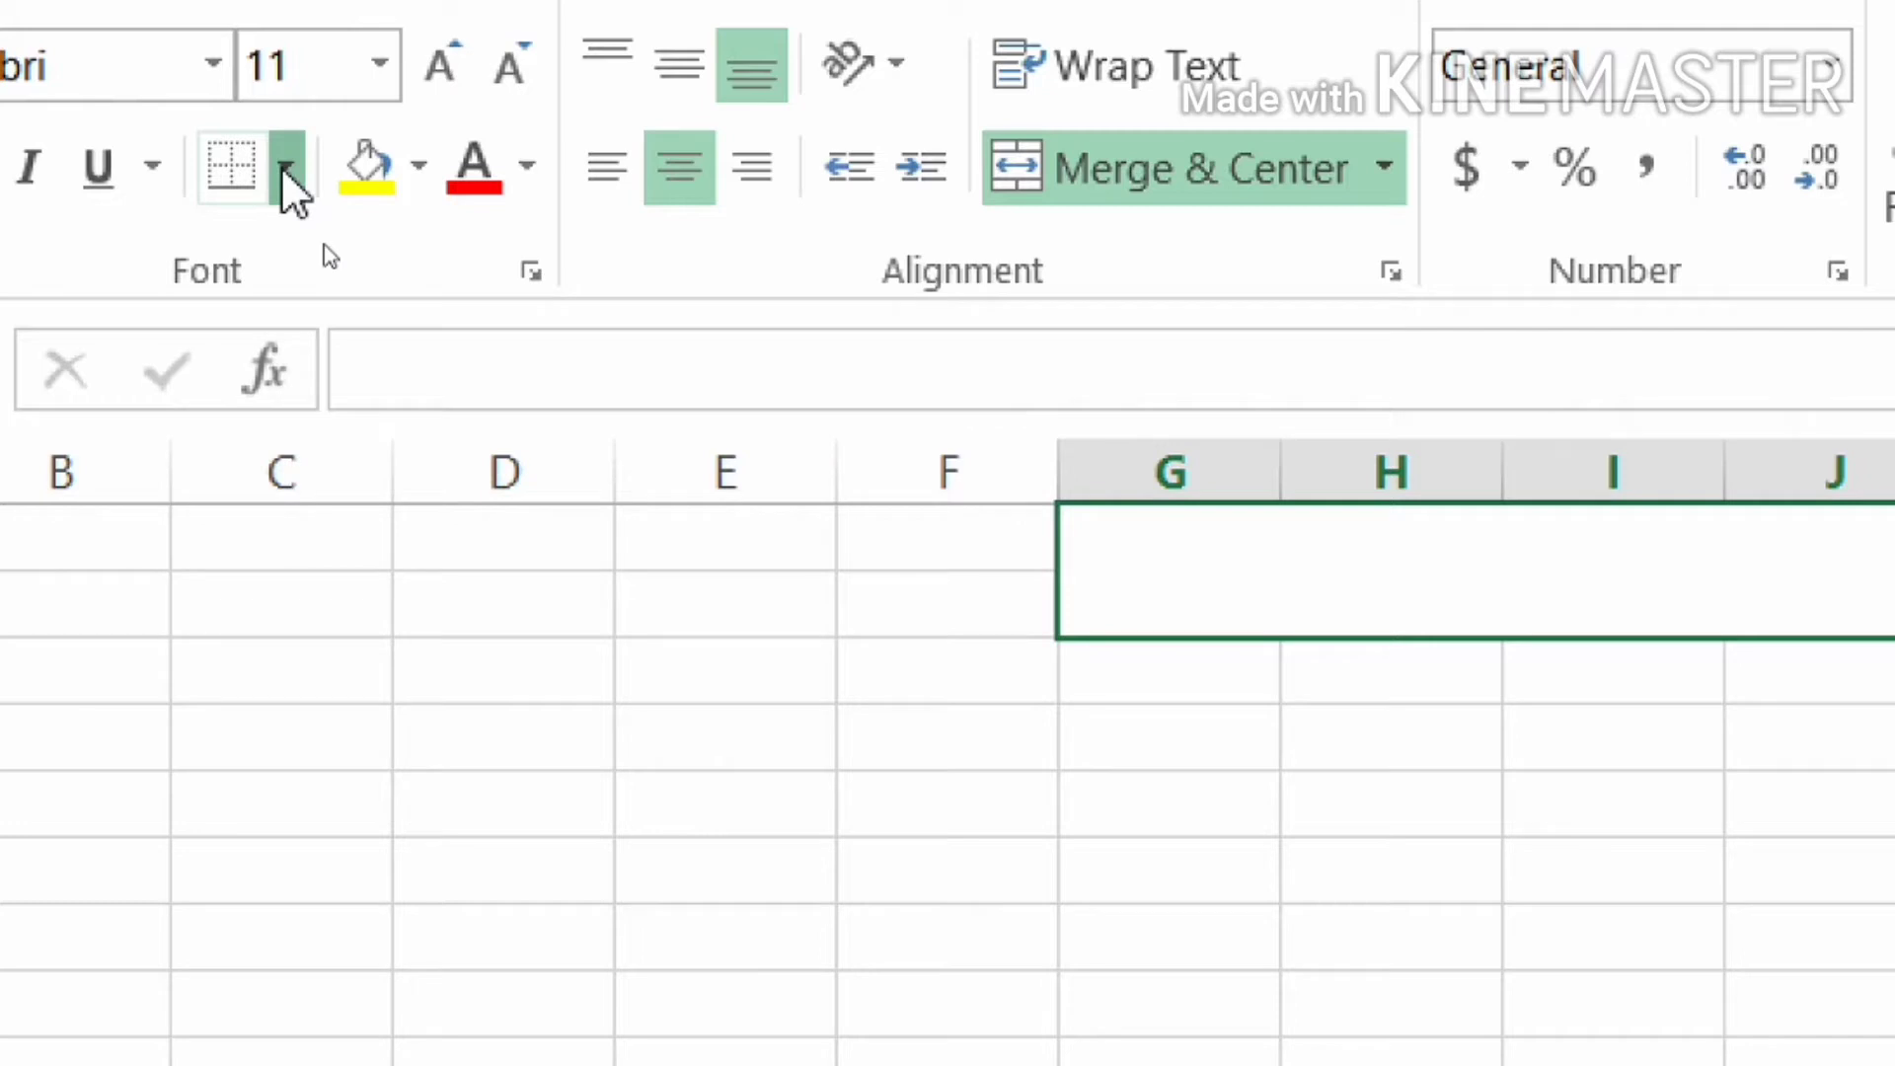
Apply a thick box border to the merged cell G1:K2.
{"action": "left_click", "coordinate": [284, 173]}
{"action": "left_click", "coordinate": [282, 176]}
{"action": "left_click", "coordinate": [281, 175]}
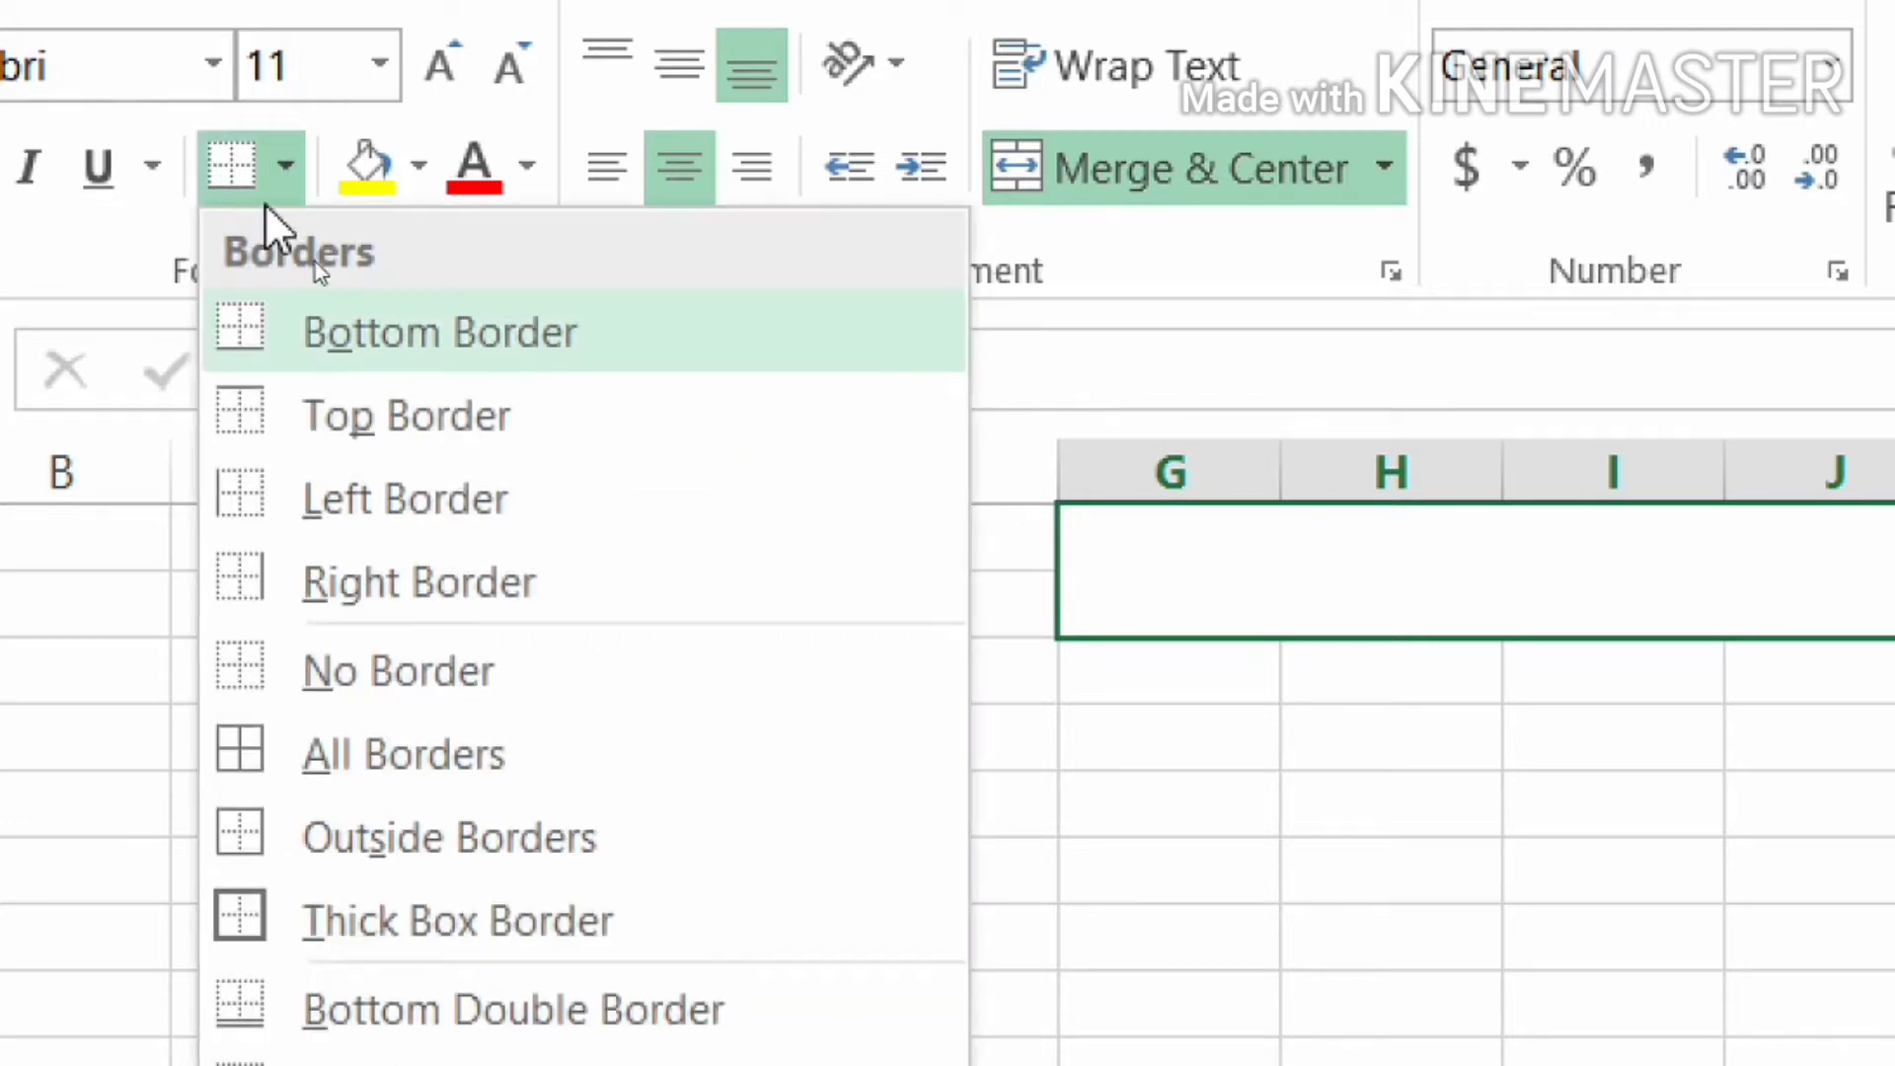
{"action": "left_click", "coordinate": [387, 932]}
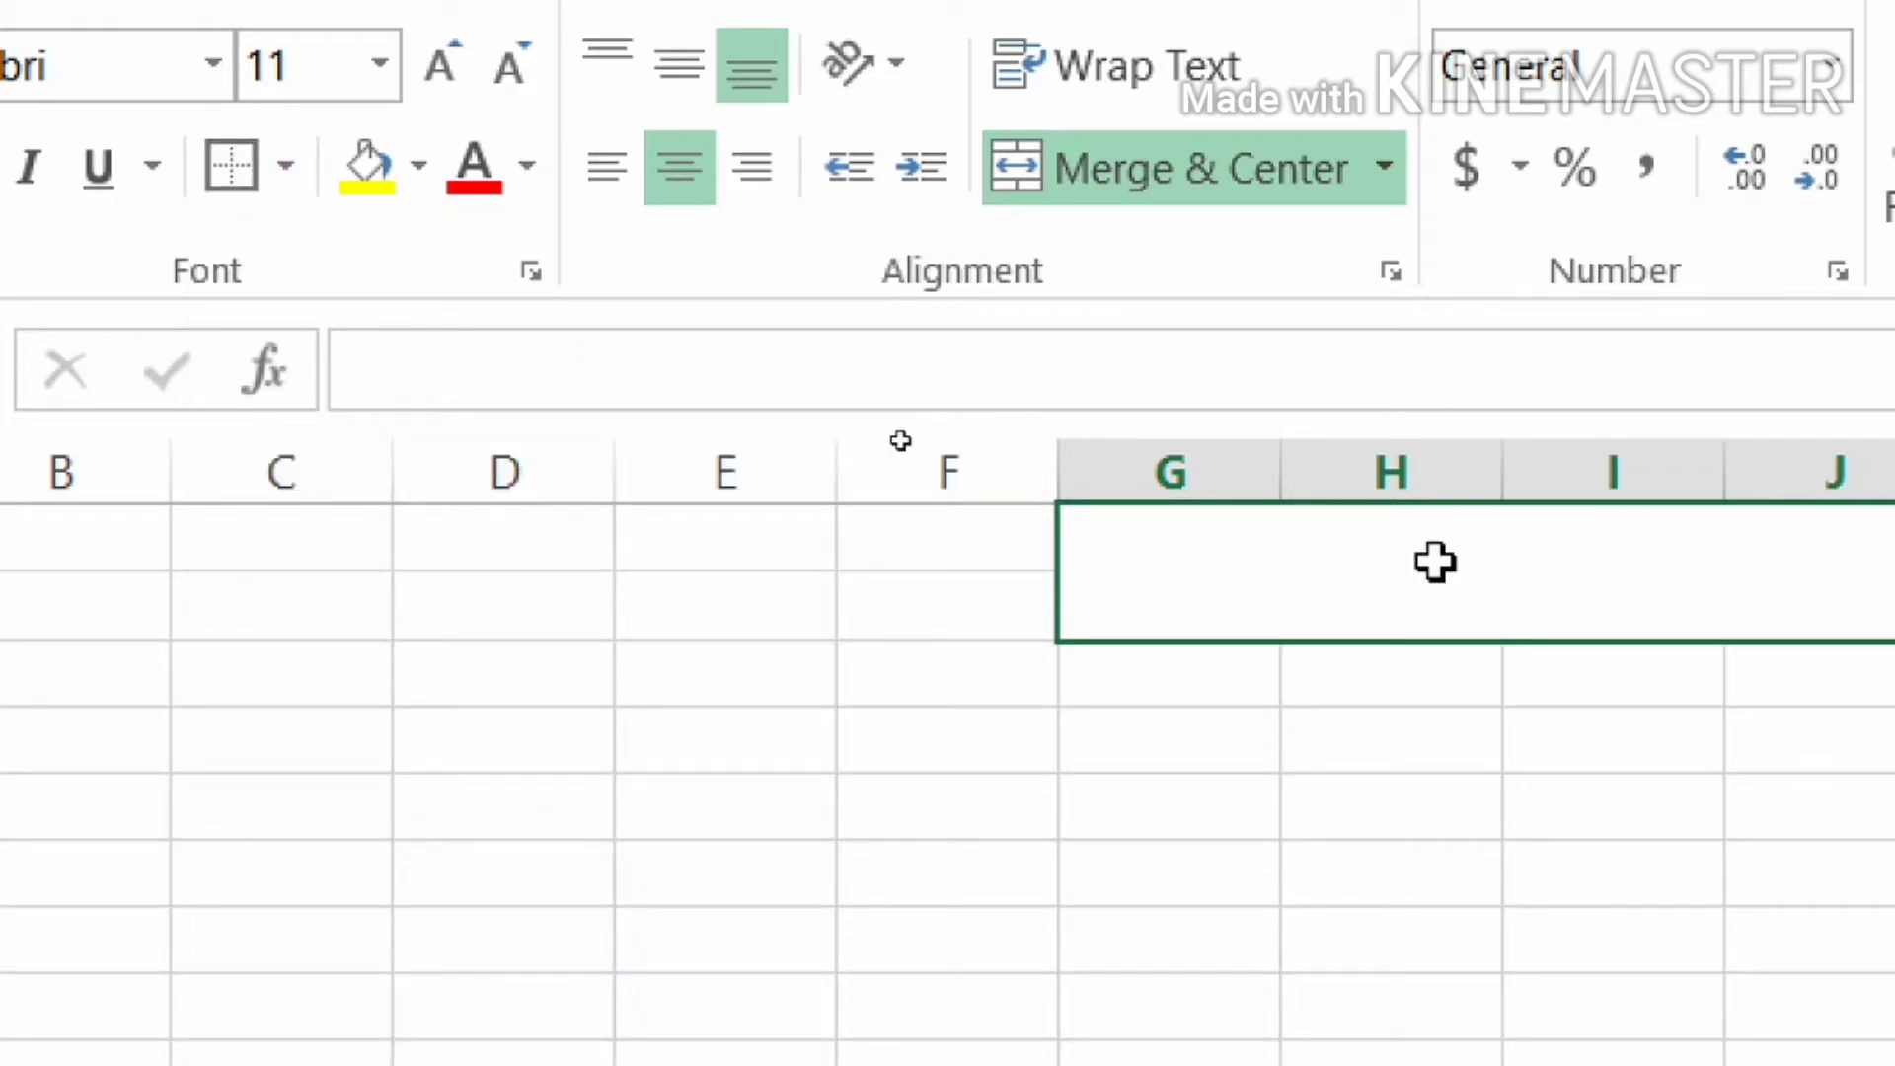
Enter the title "Attendence ragister" in the merged cell G1:K2.
{"action": "type", "text": "a"}
{"action": "key", "text": "BackSpace"}
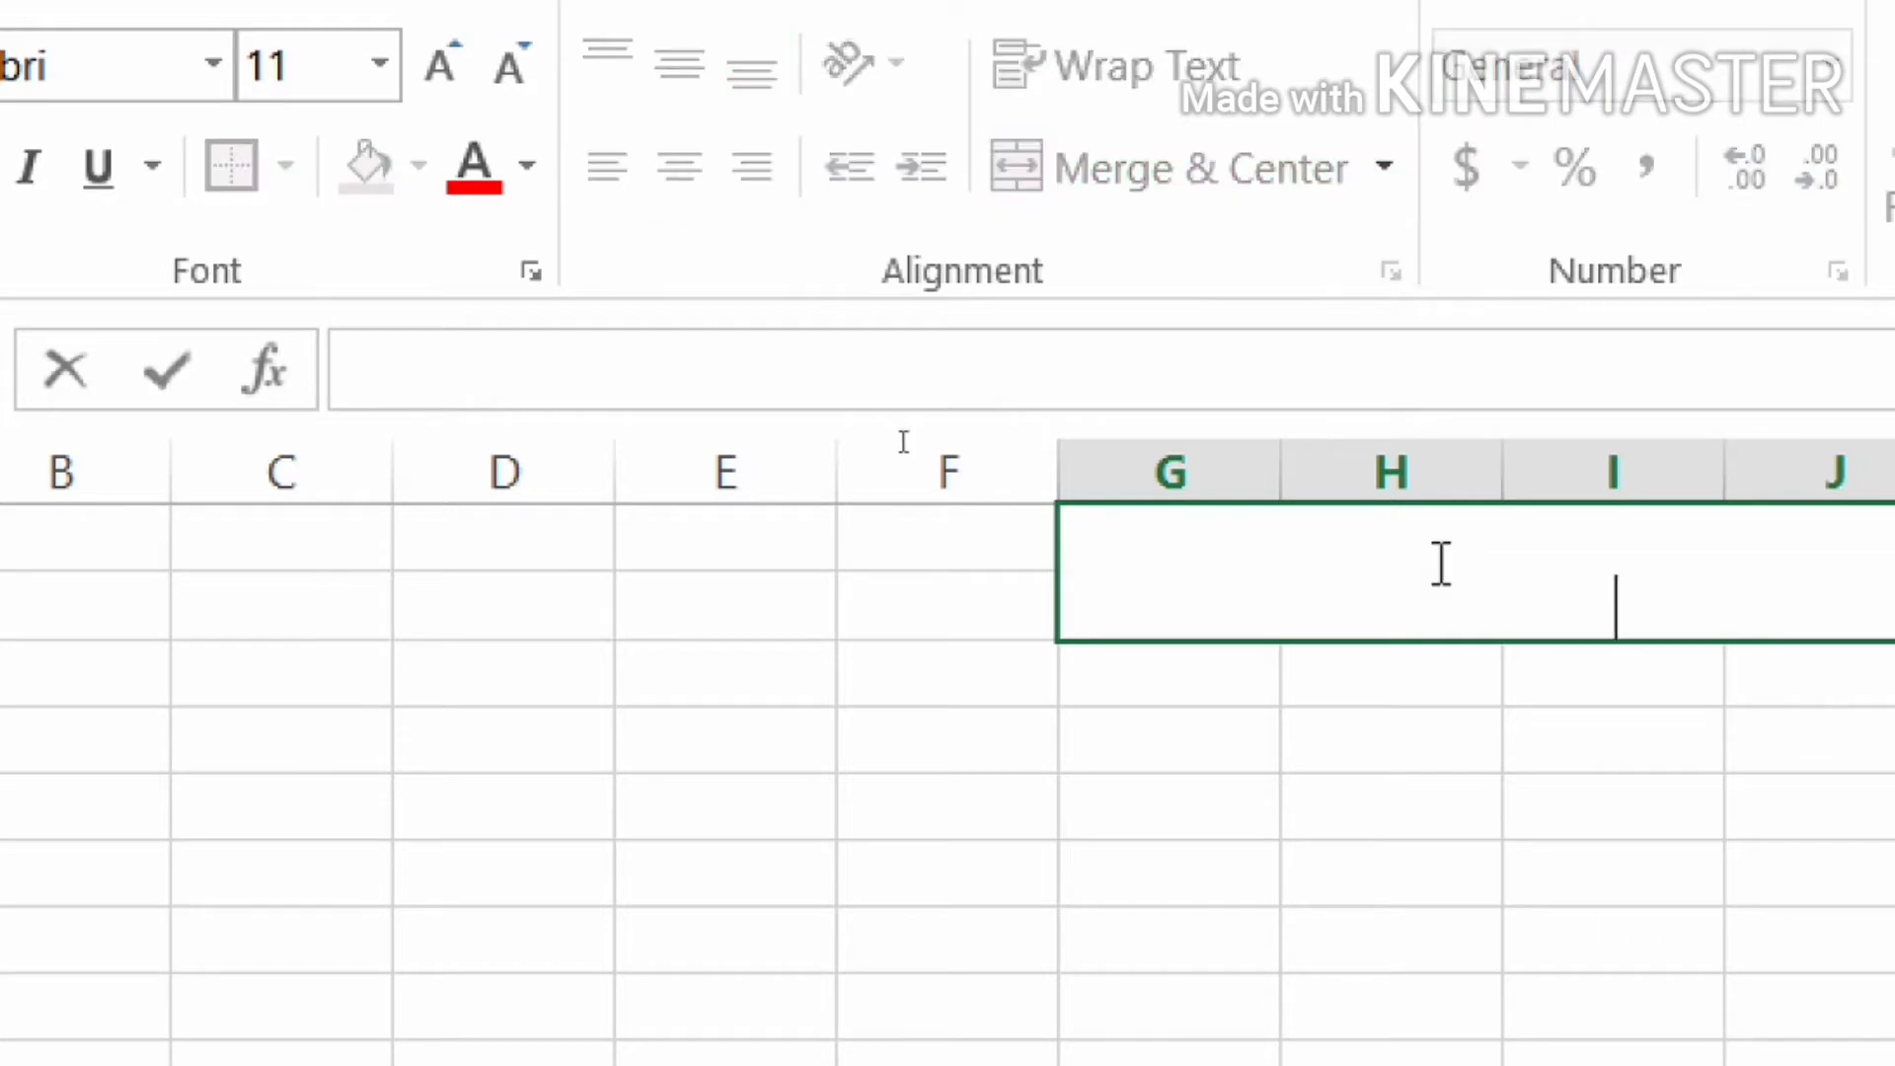
{"action": "type", "text": "Attendence"}
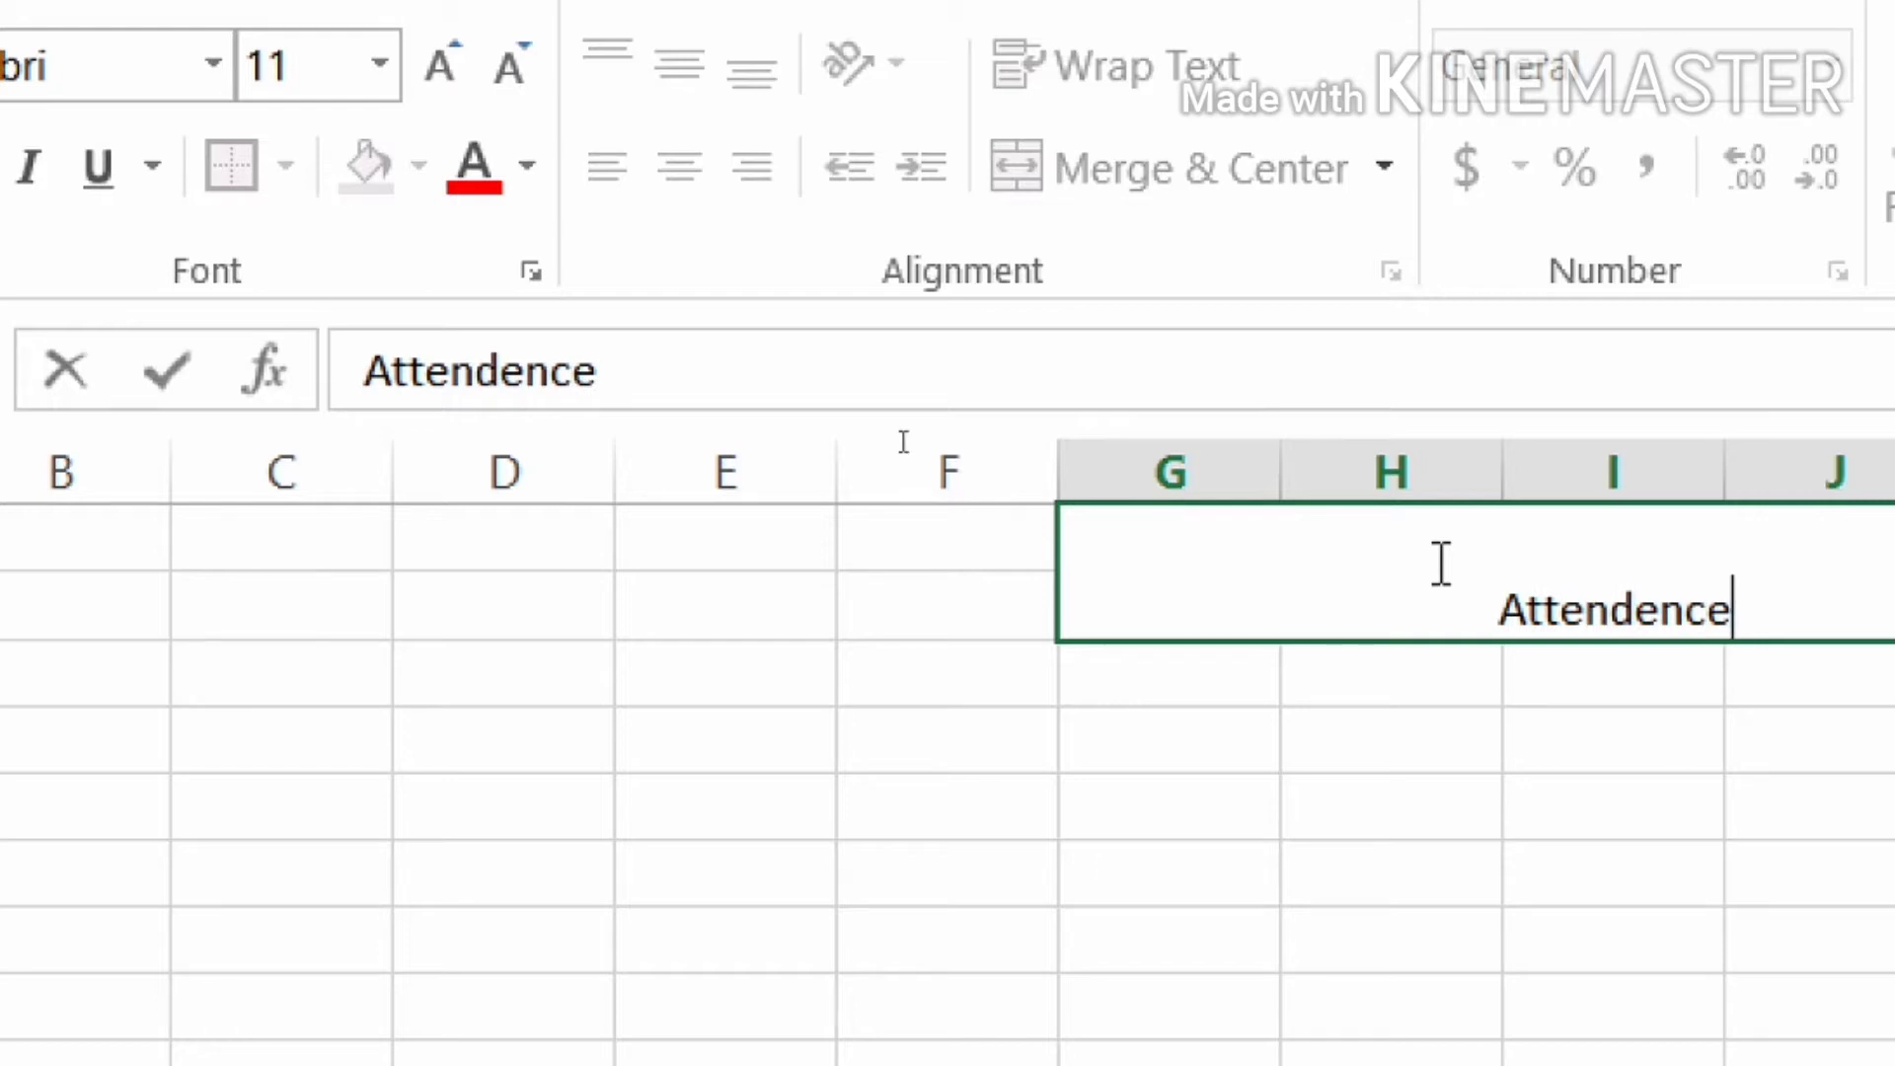
{"action": "type", "text": " ragister"}
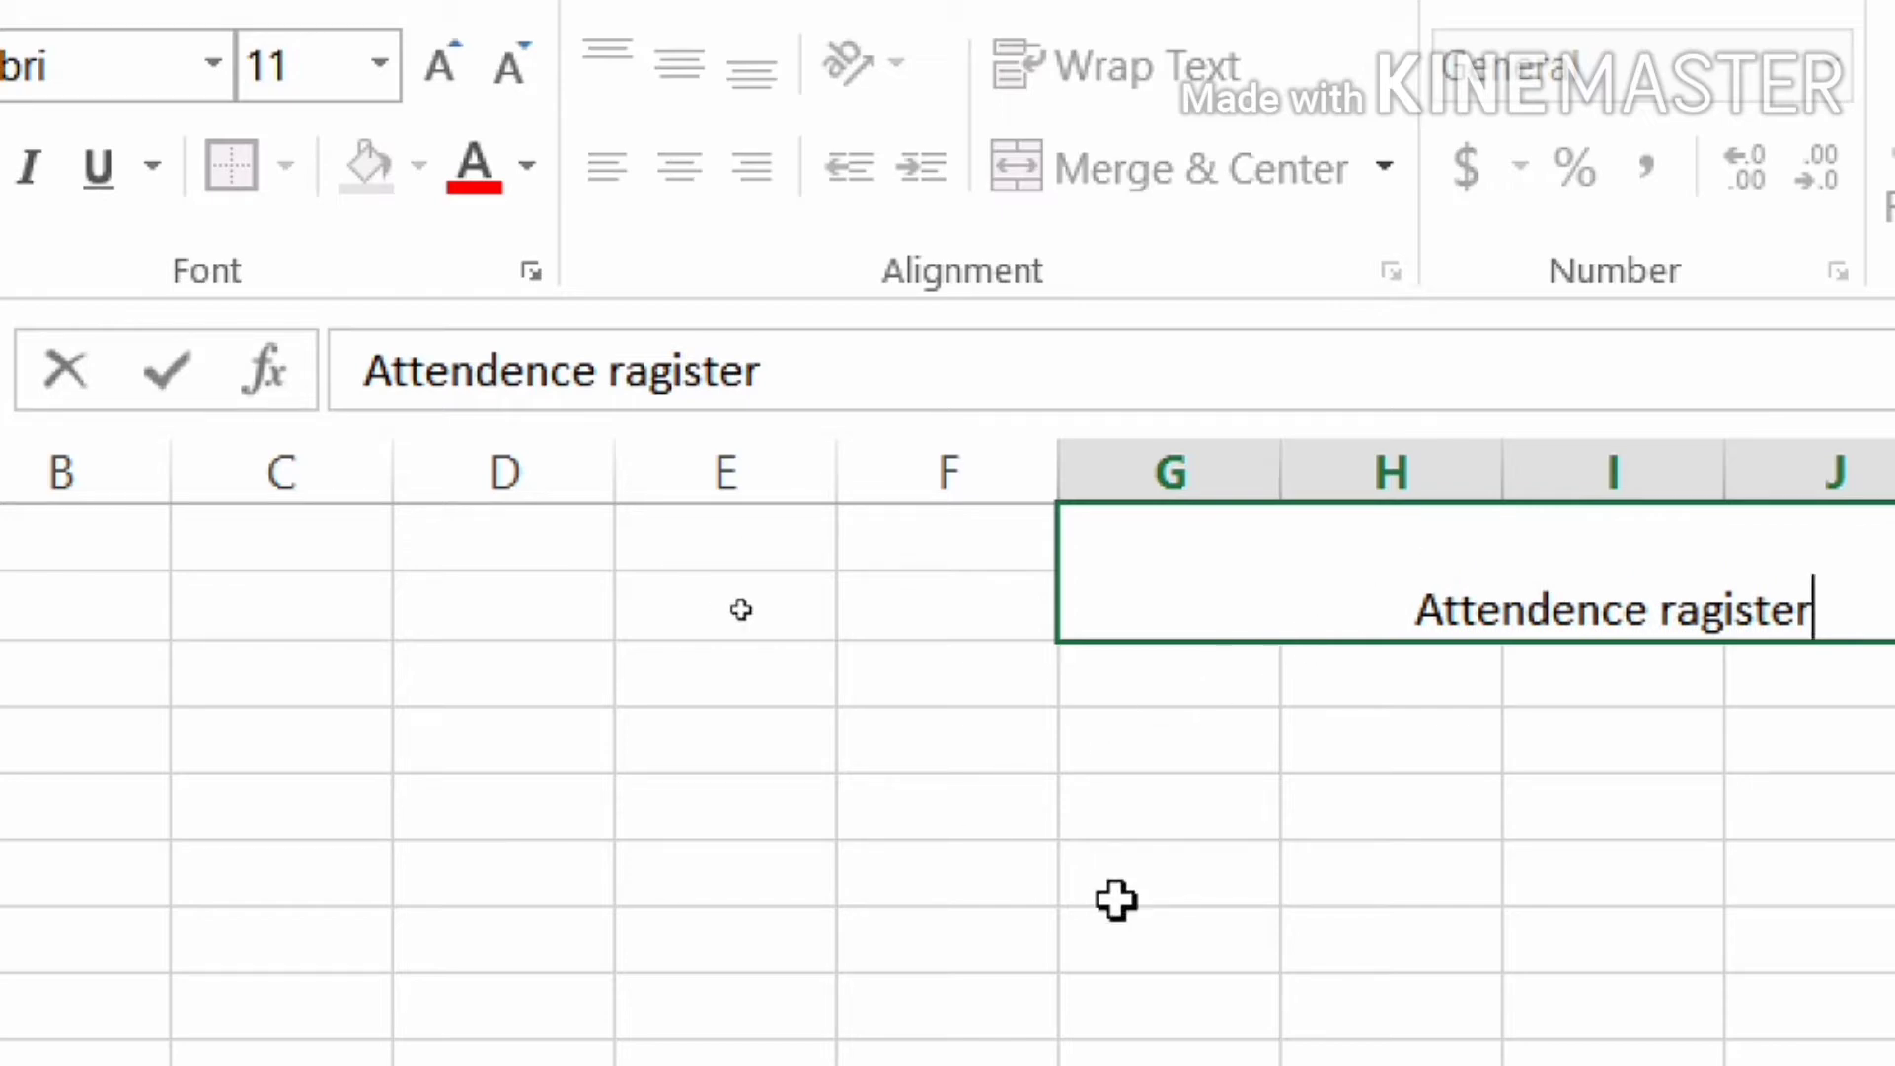
{"action": "left_click", "coordinate": [1232, 633]}
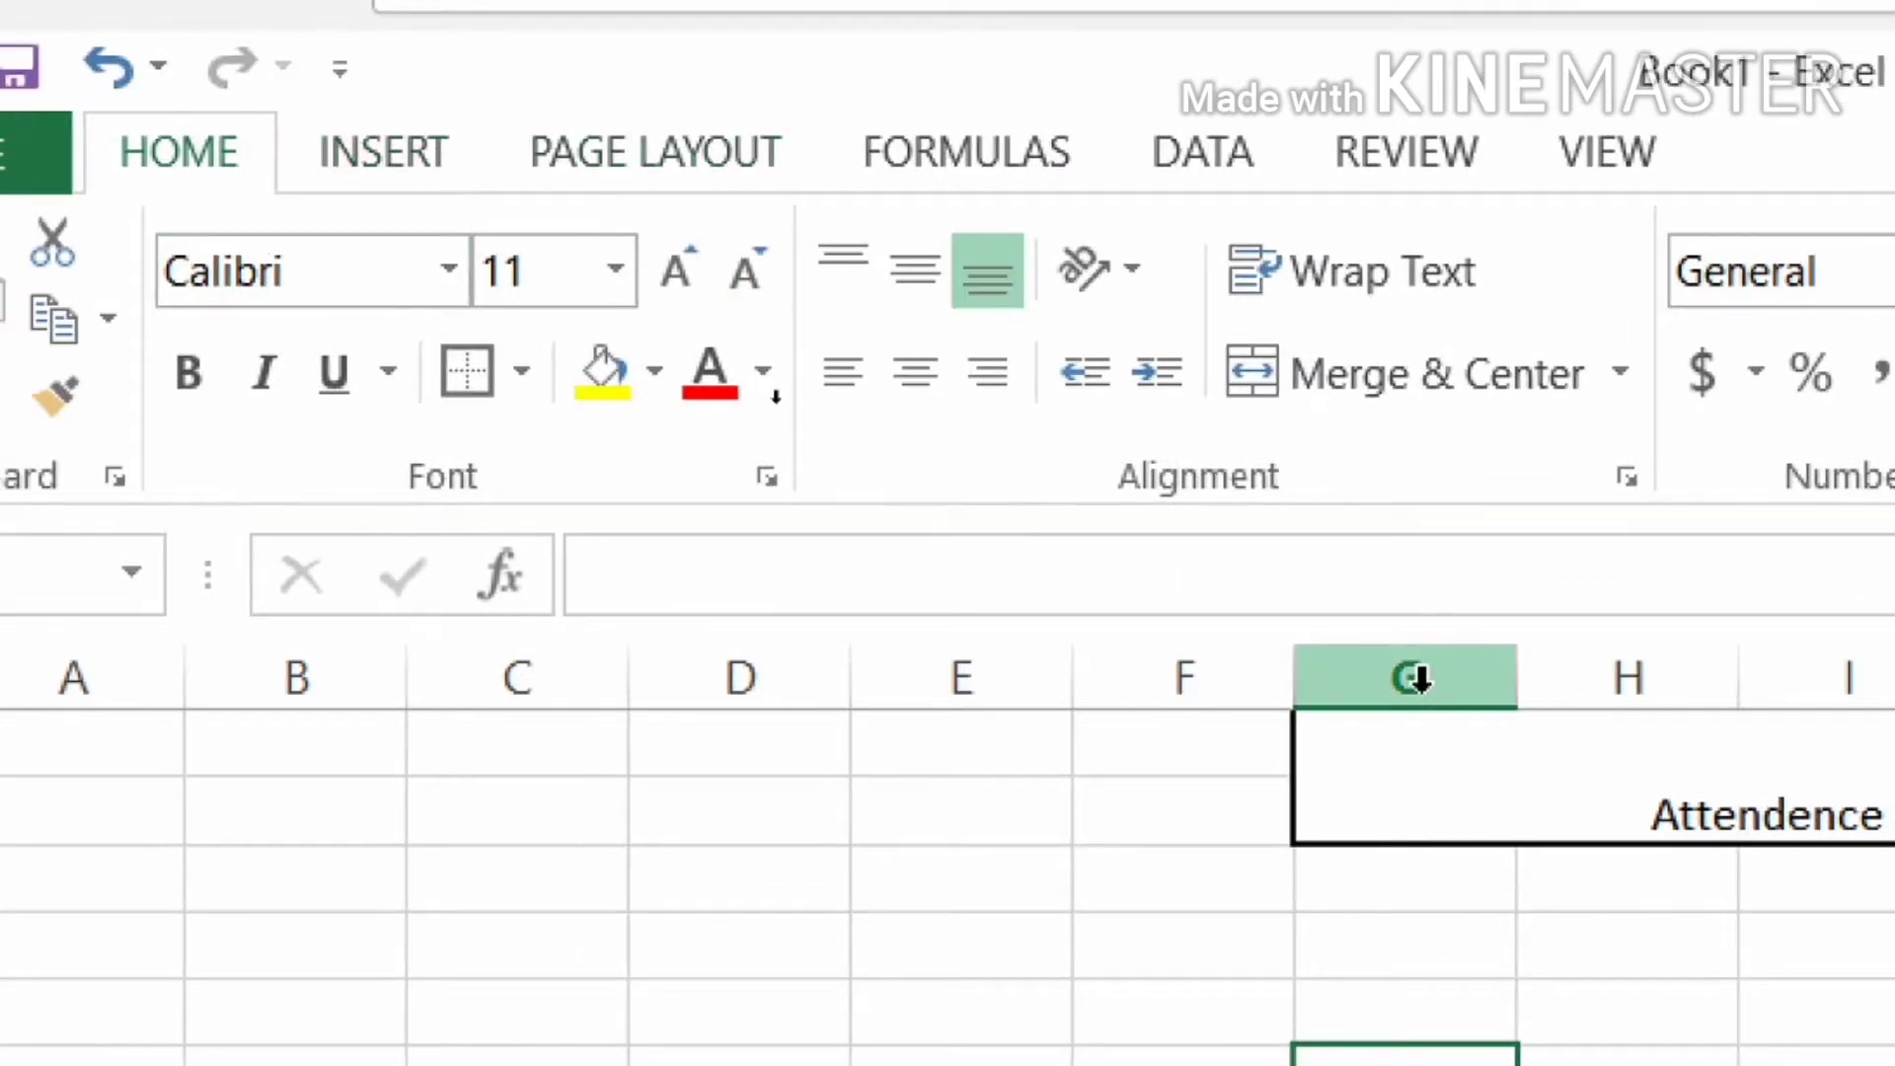
Increase the font size of the "Attendence ragister" title to 18.
{"action": "left_click", "coordinate": [1566, 668]}
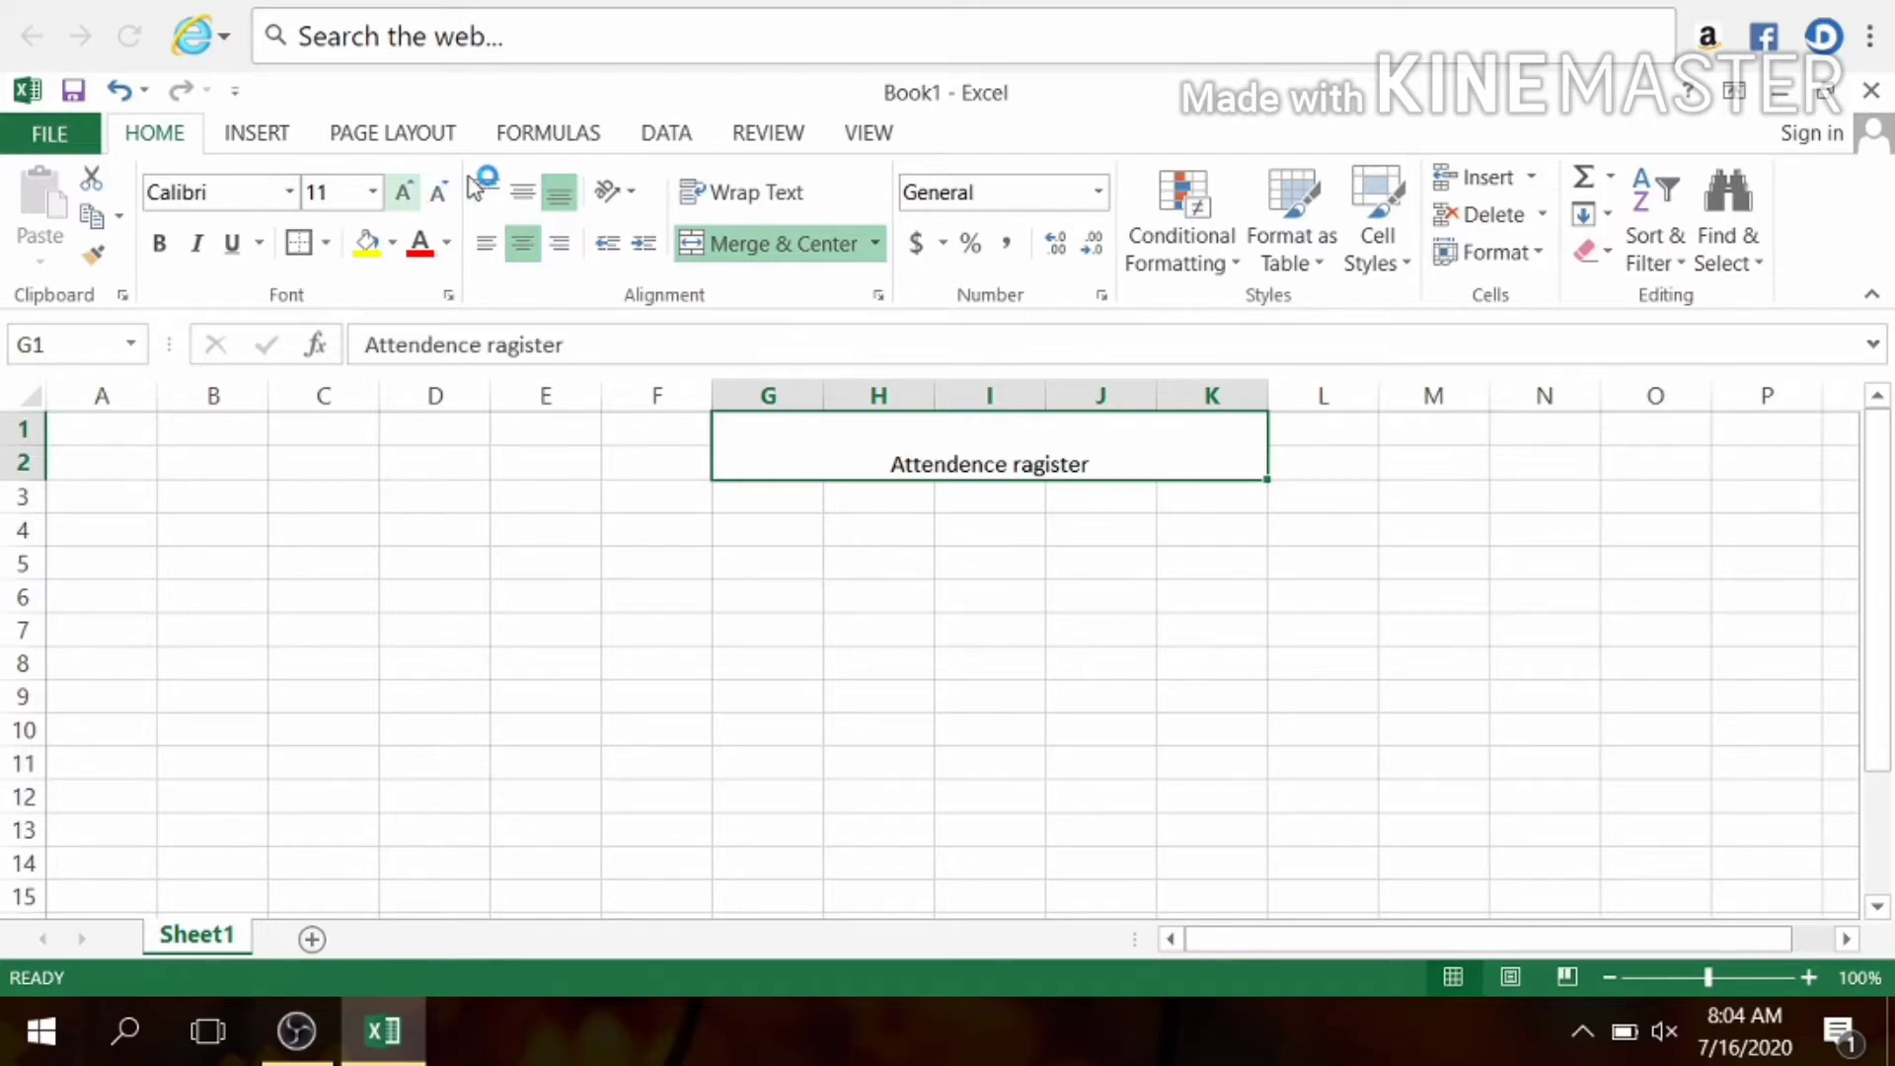
{"action": "left_click", "coordinate": [415, 193]}
{"action": "left_click", "coordinate": [413, 193]}
{"action": "left_click", "coordinate": [412, 193]}
{"action": "left_click", "coordinate": [413, 193]}
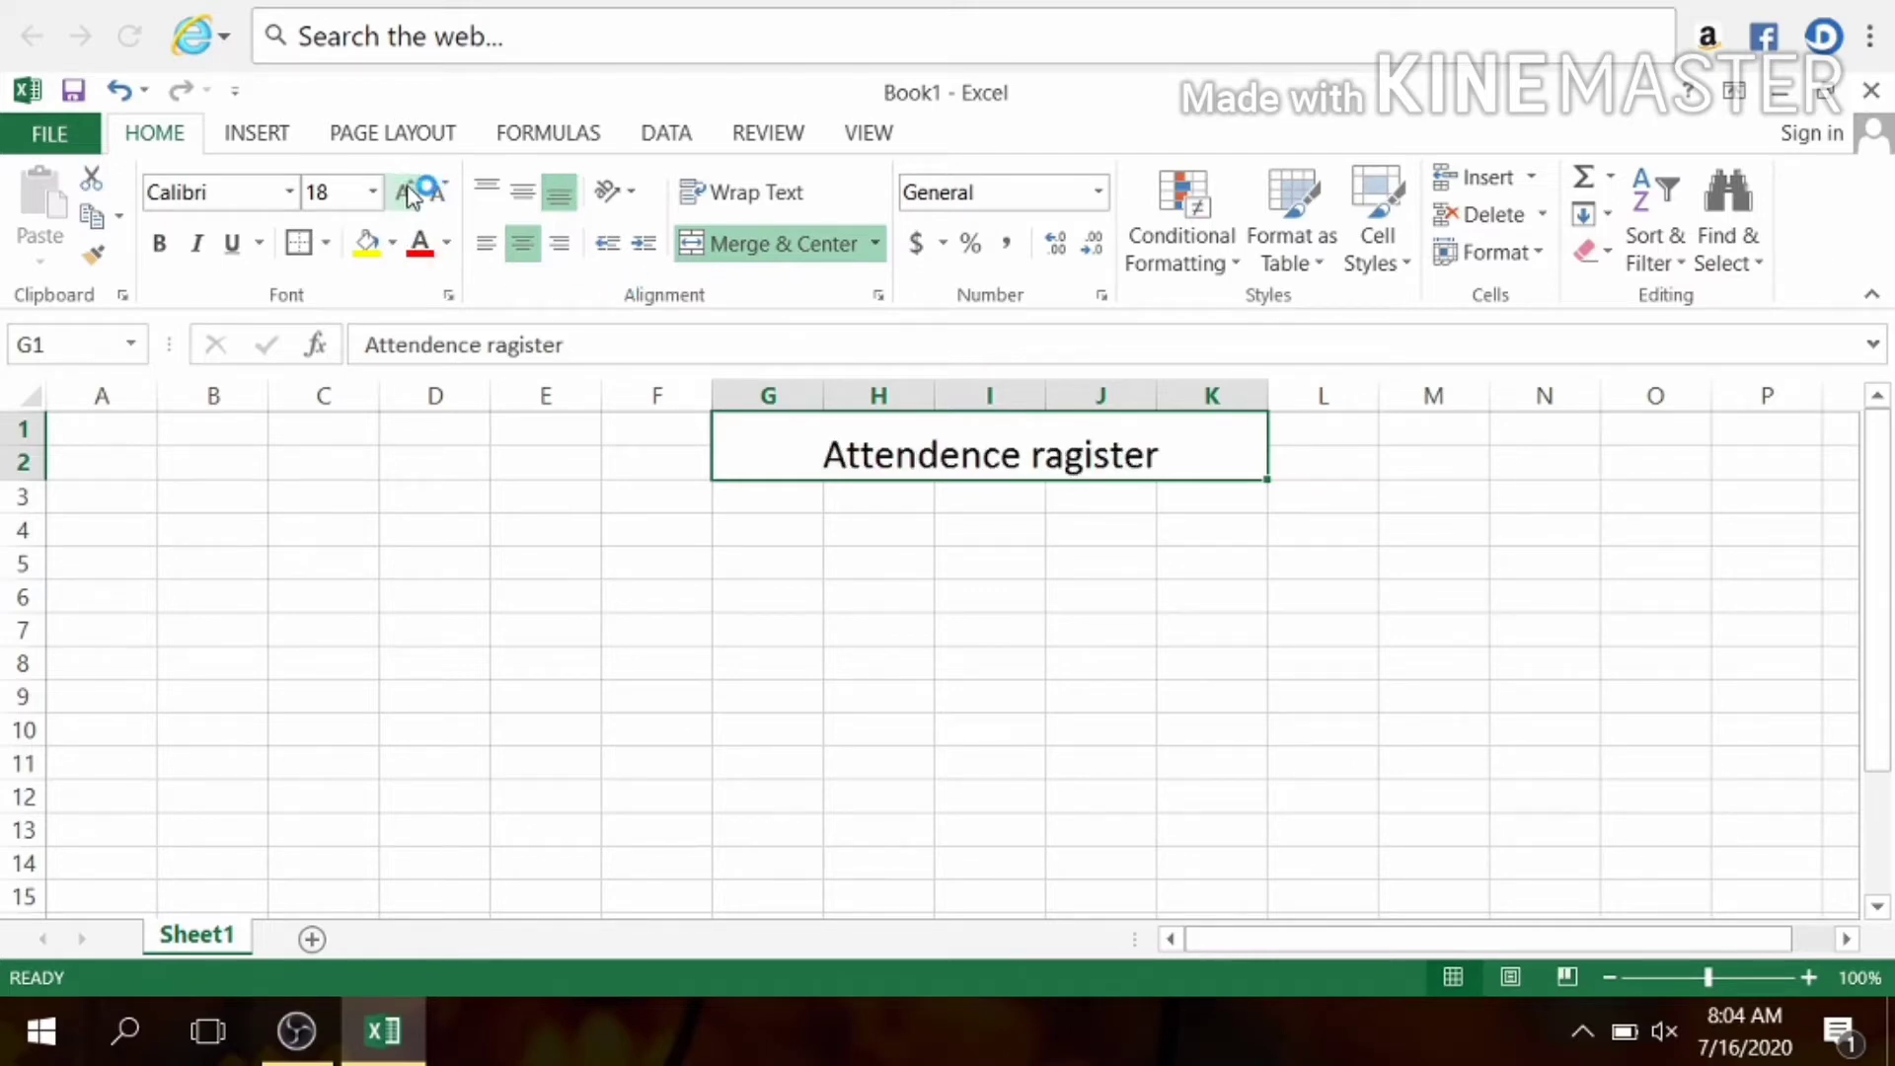
Color the title text light blue and fill its merged cell with yellow.
{"action": "left_click", "coordinate": [447, 243]}
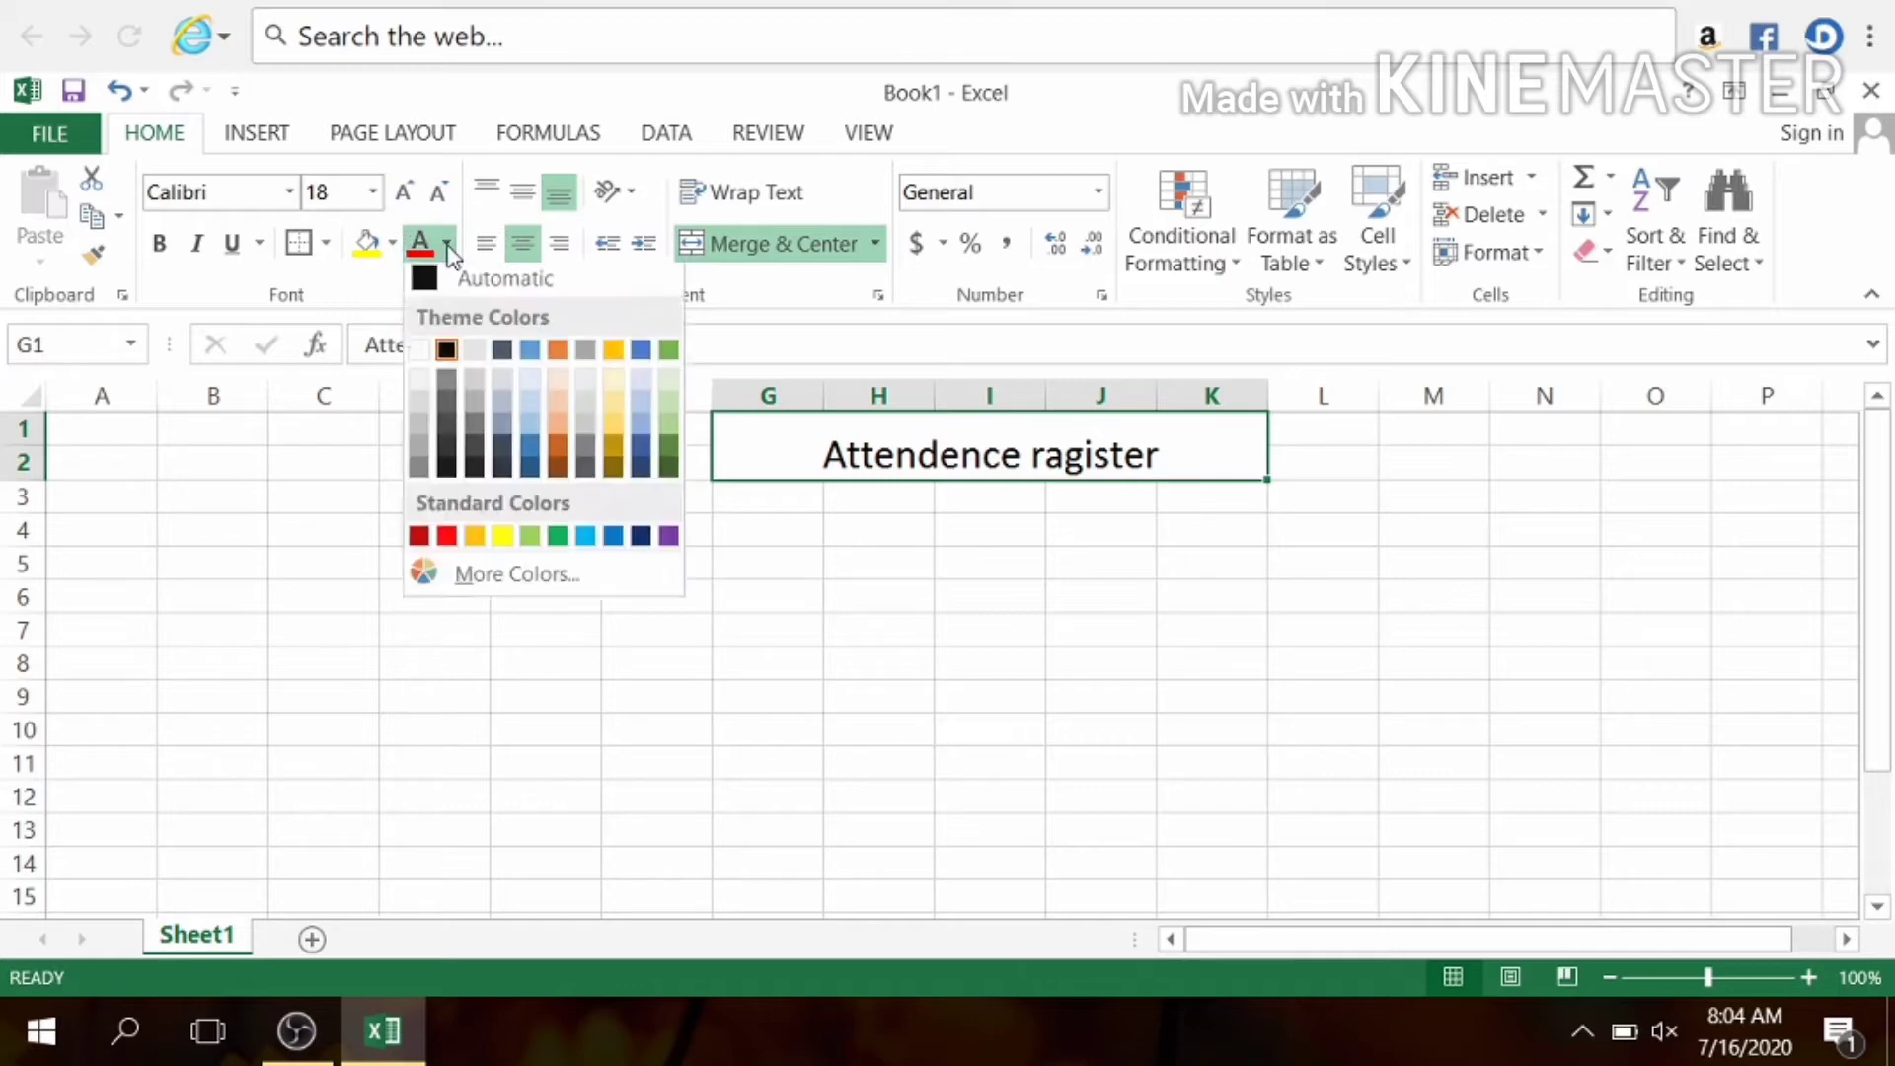
{"action": "left_click", "coordinate": [585, 543]}
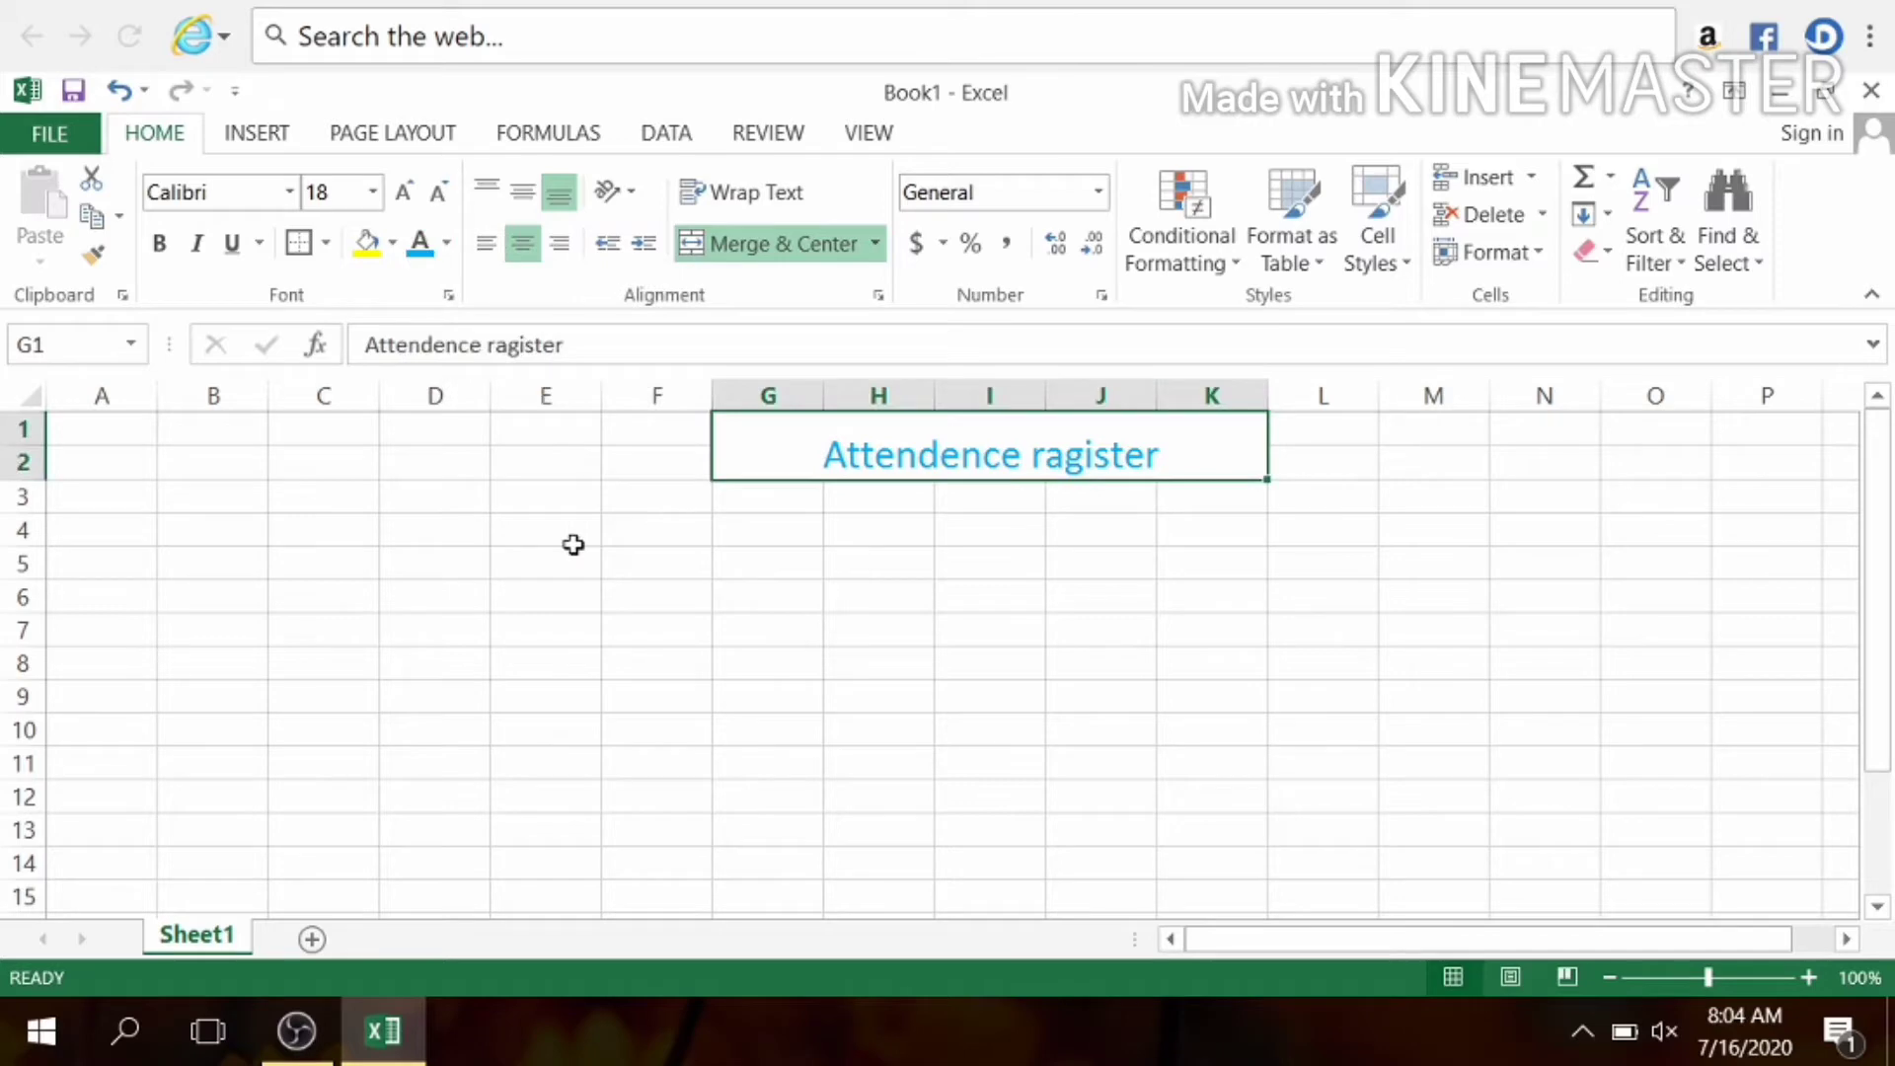
{"action": "left_click", "coordinate": [383, 251]}
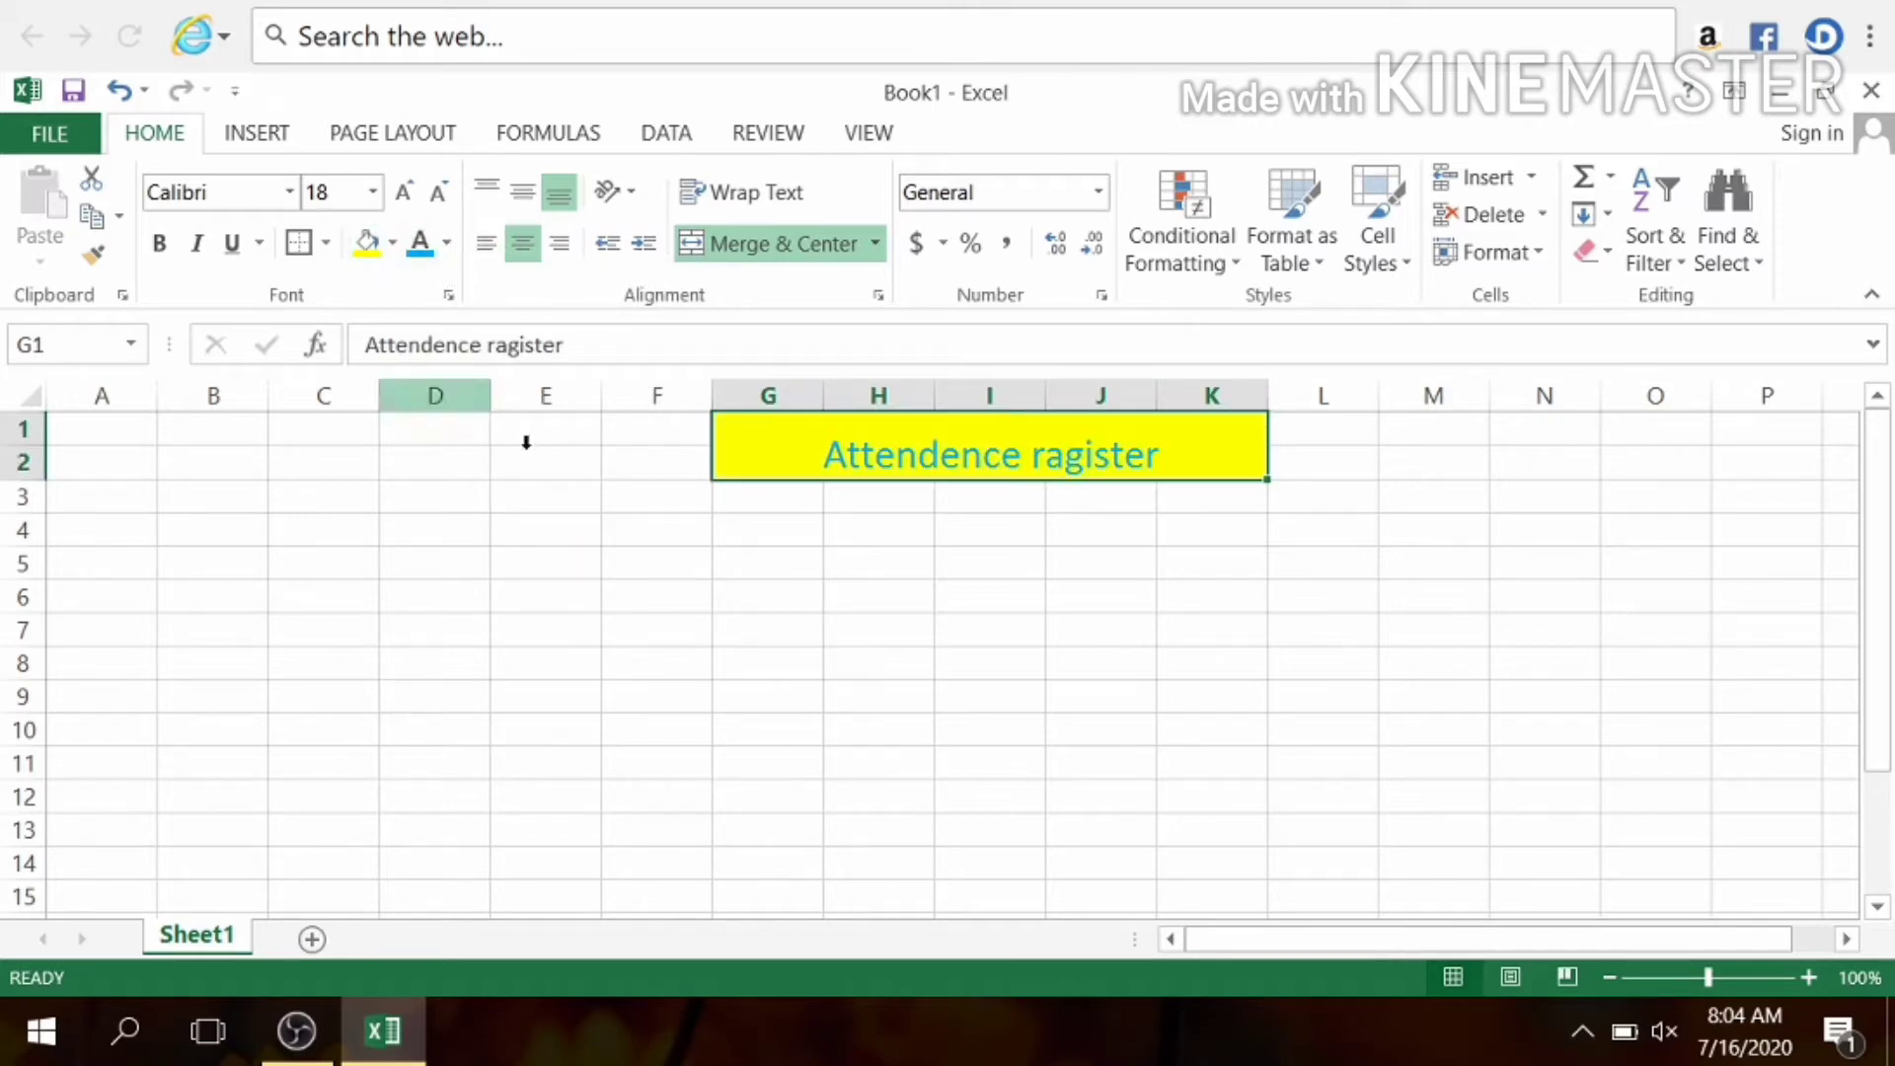
Fill the title cell with the lightest gold theme color and set its text to standard red.
{"action": "left_click", "coordinate": [393, 253]}
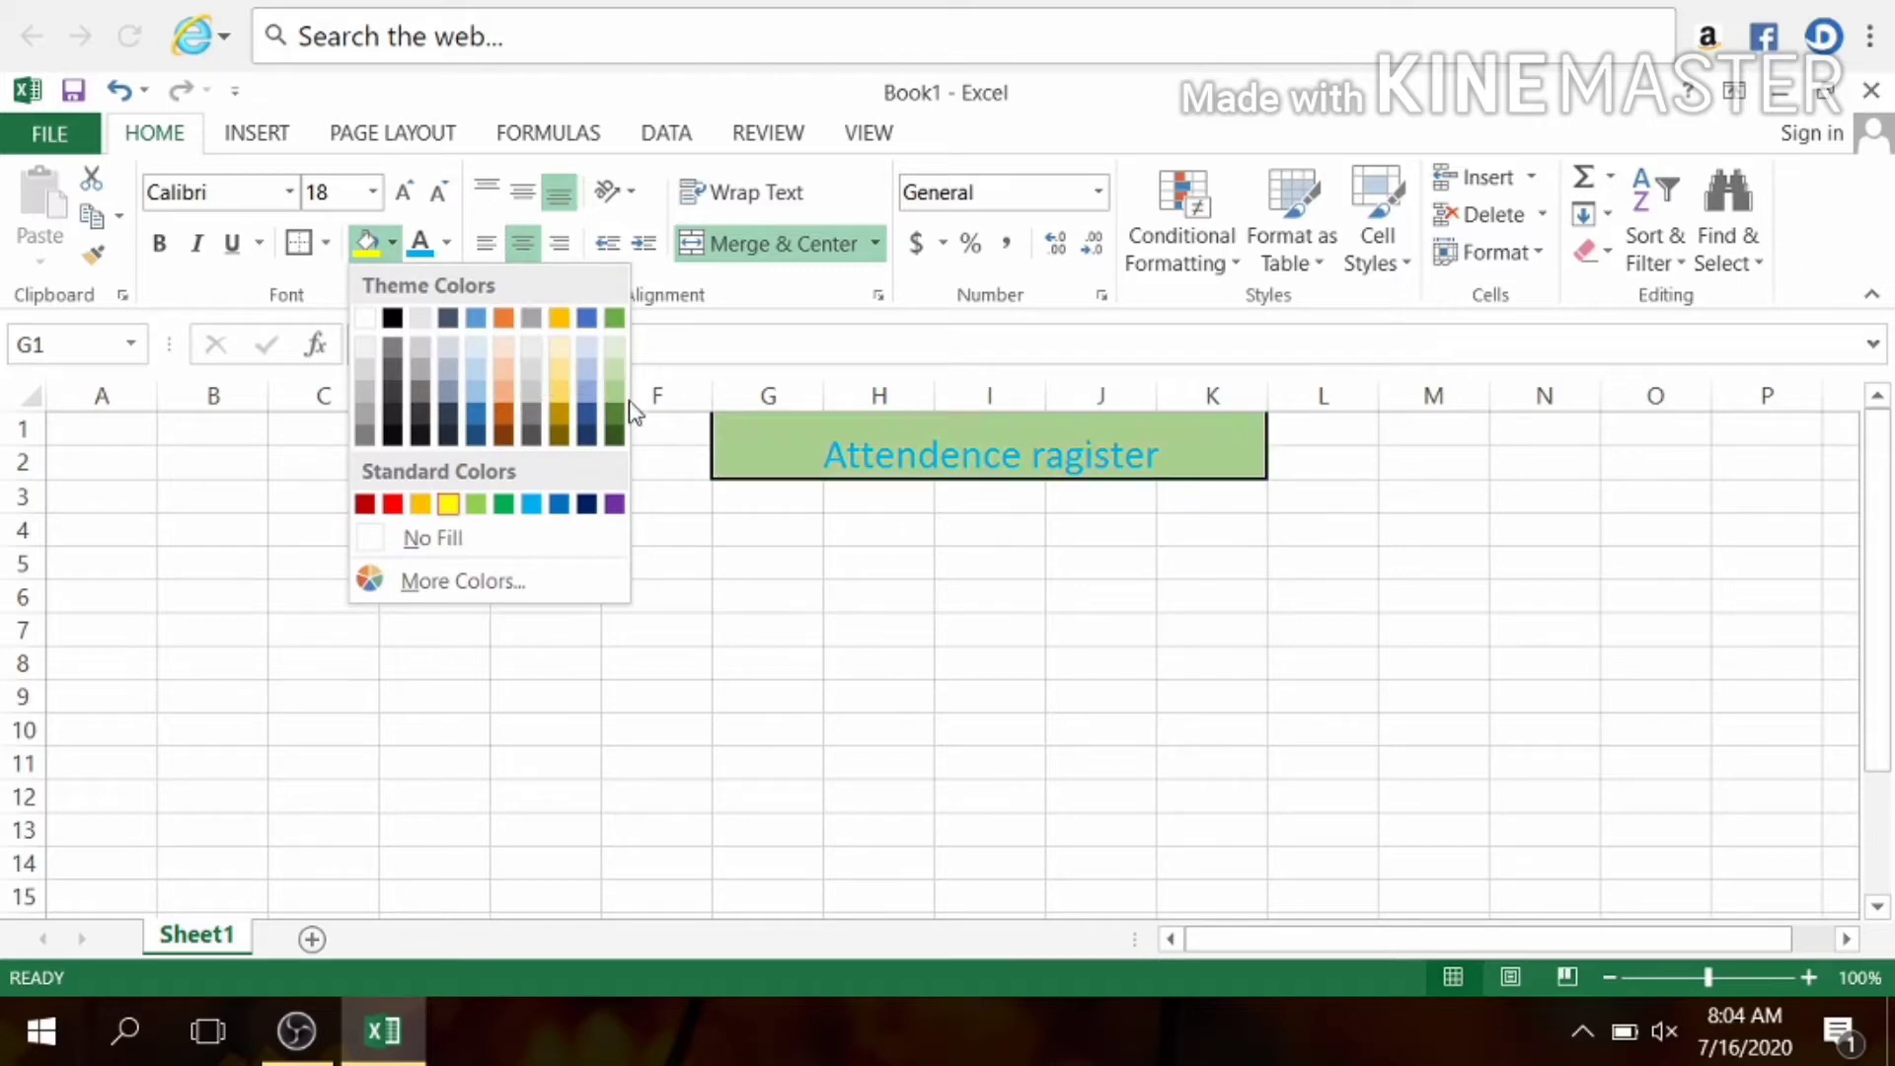
{"action": "left_click", "coordinate": [558, 353]}
{"action": "left_click", "coordinate": [446, 242]}
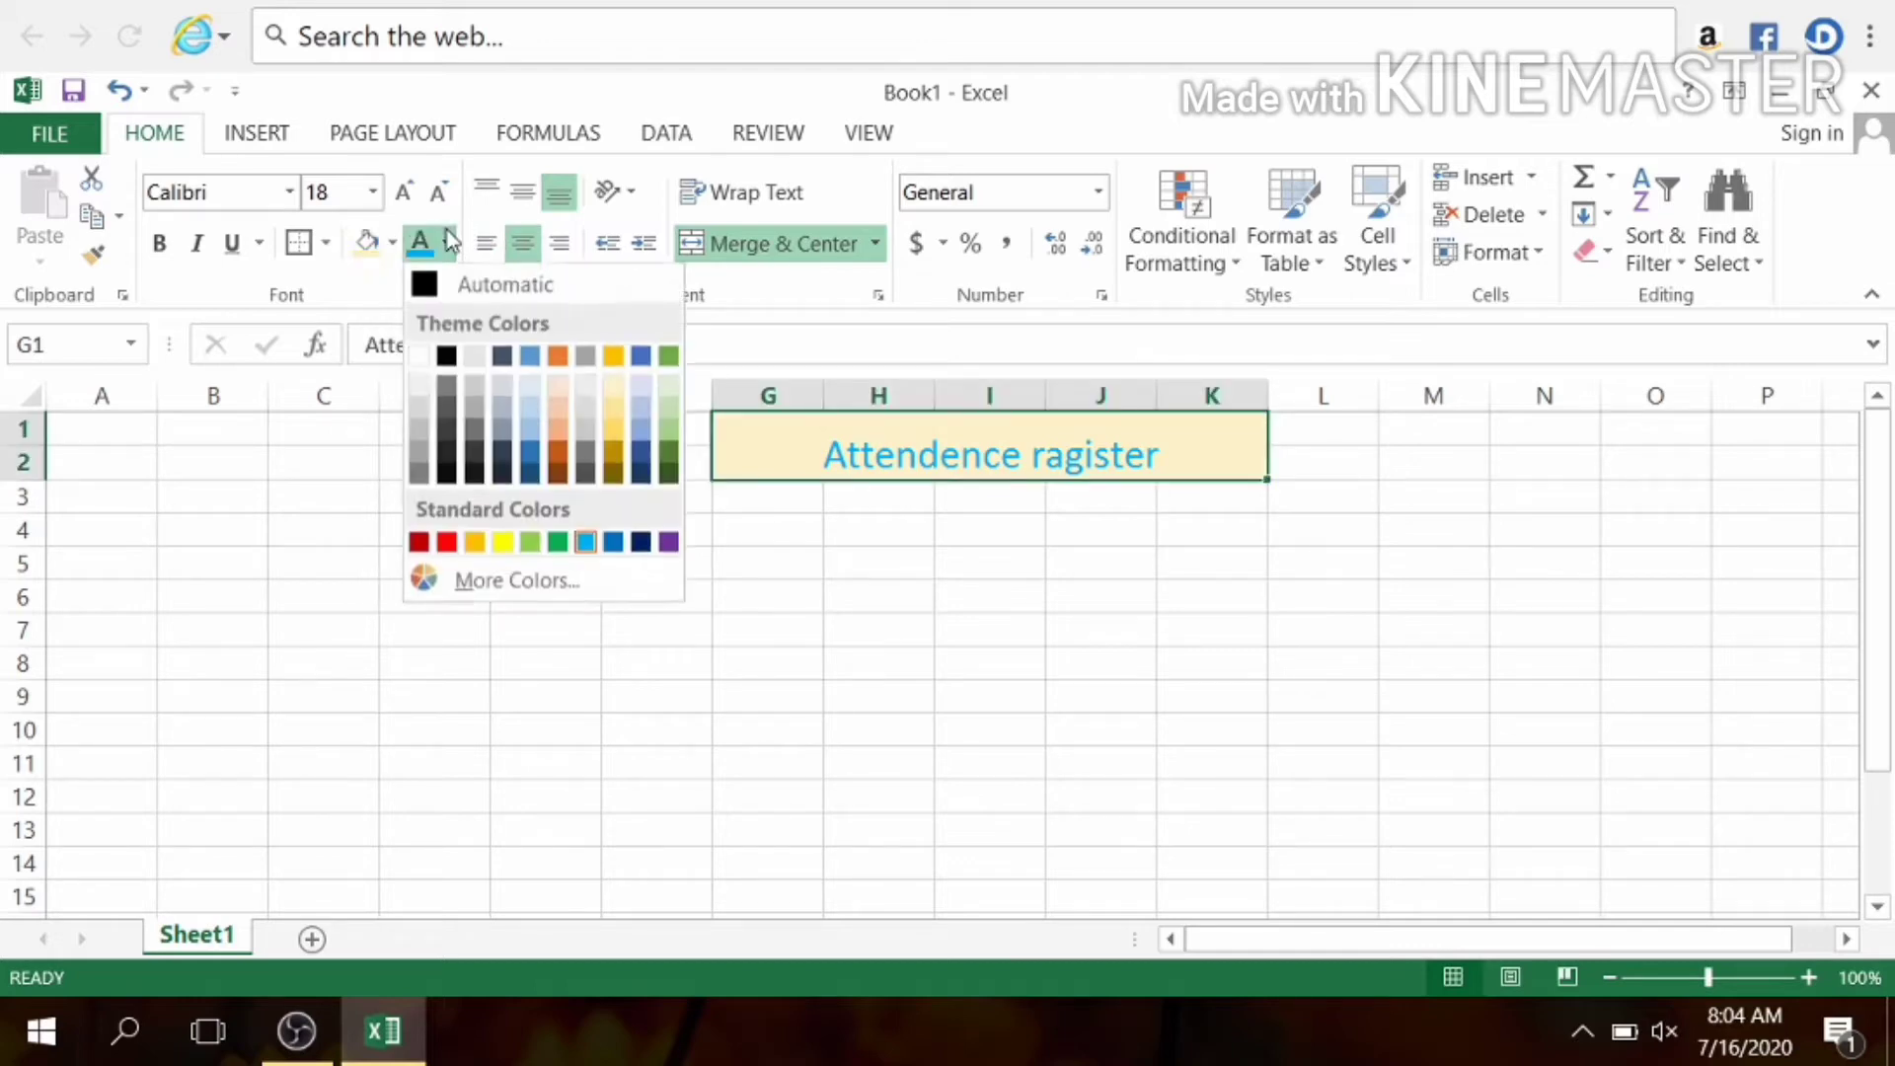
{"action": "left_click", "coordinate": [447, 541]}
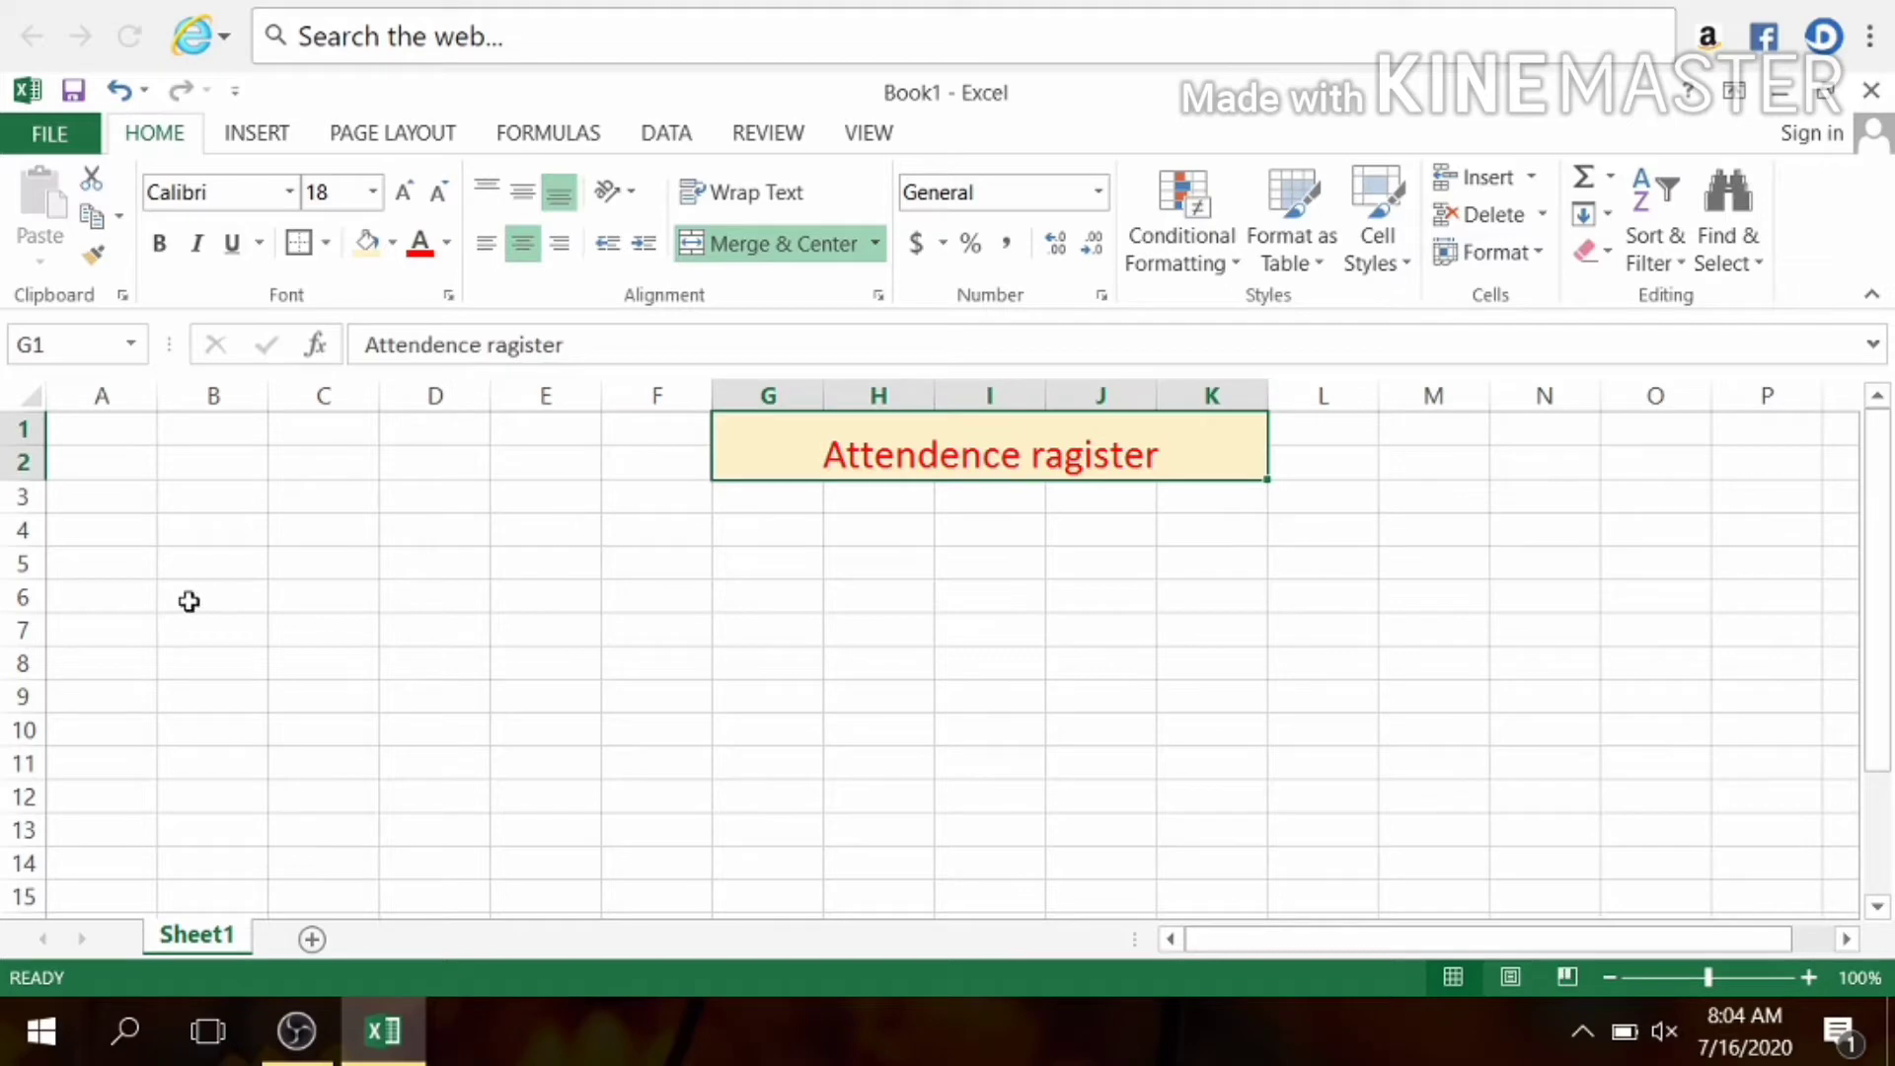
Enter the column headings "Emp. Id", "name" and "post" in cells A4 to C4.
{"action": "left_click", "coordinate": [91, 533]}
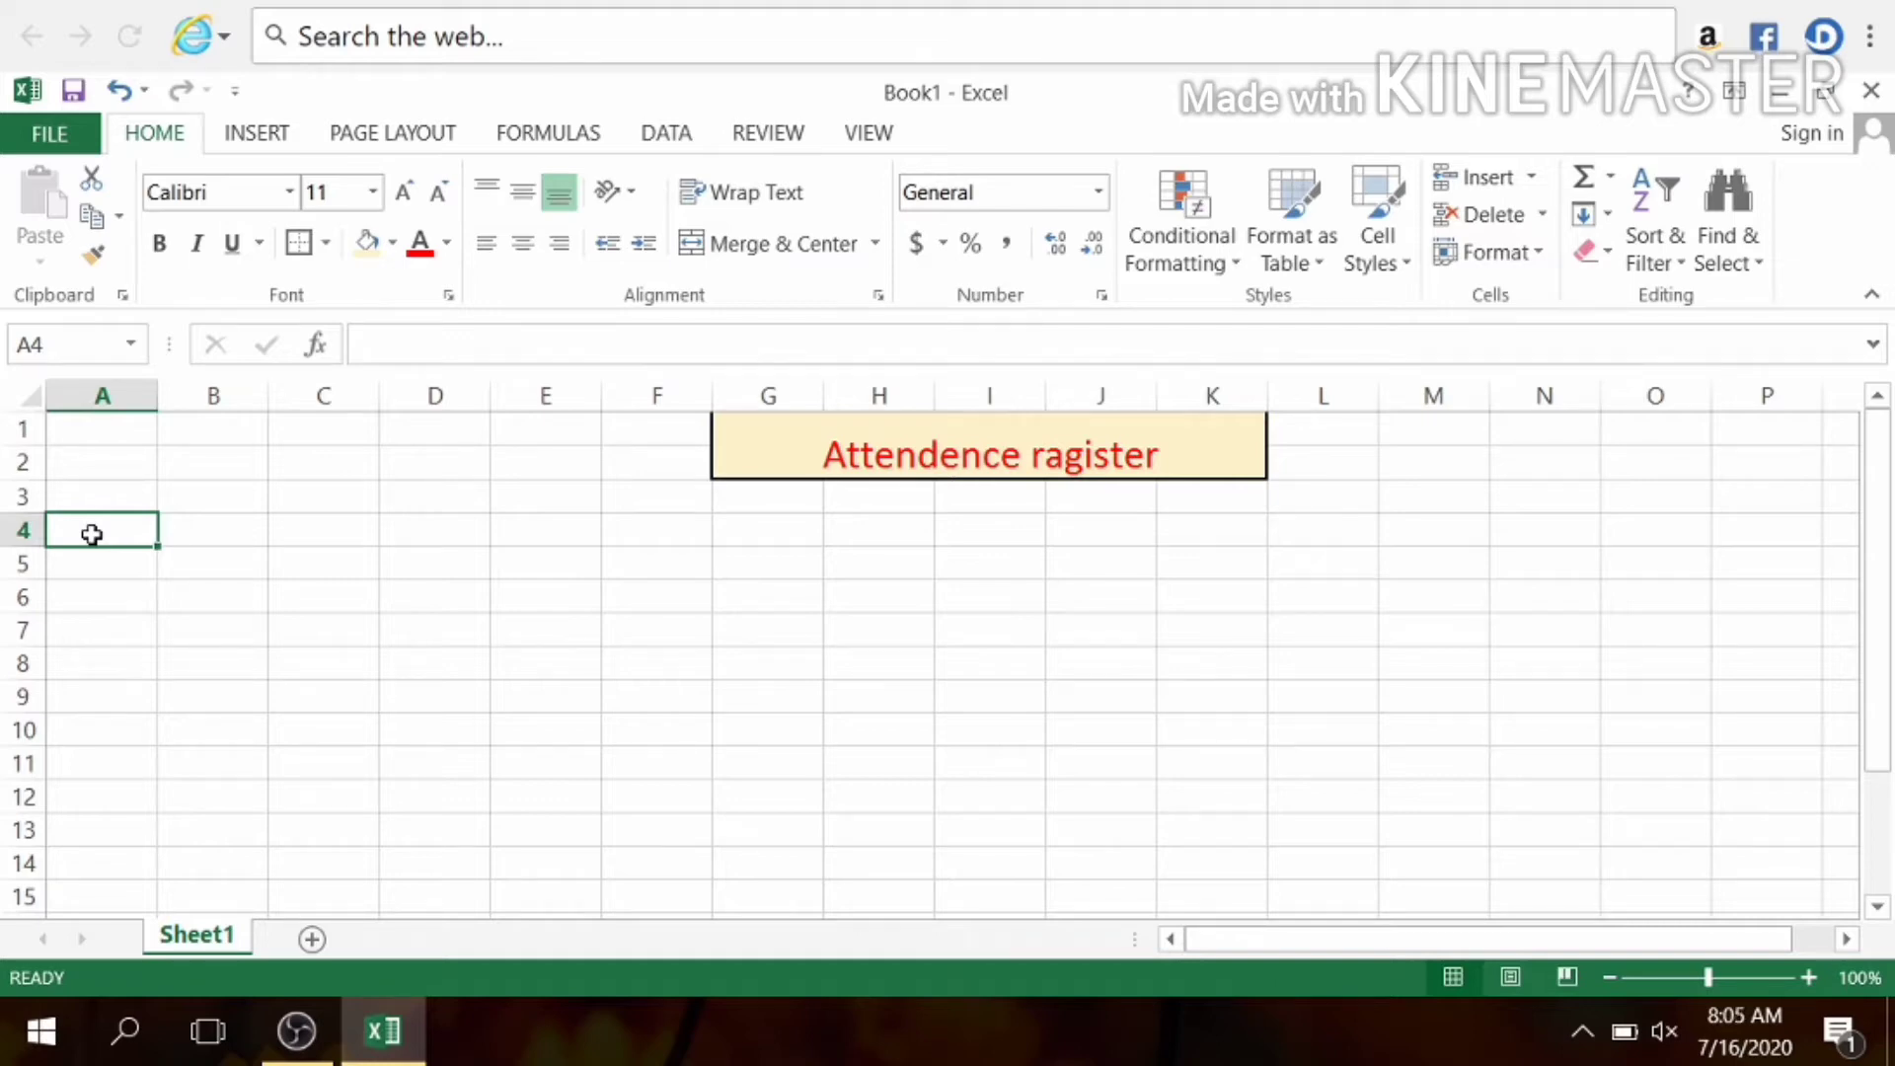
{"action": "type", "text": "Emp"}
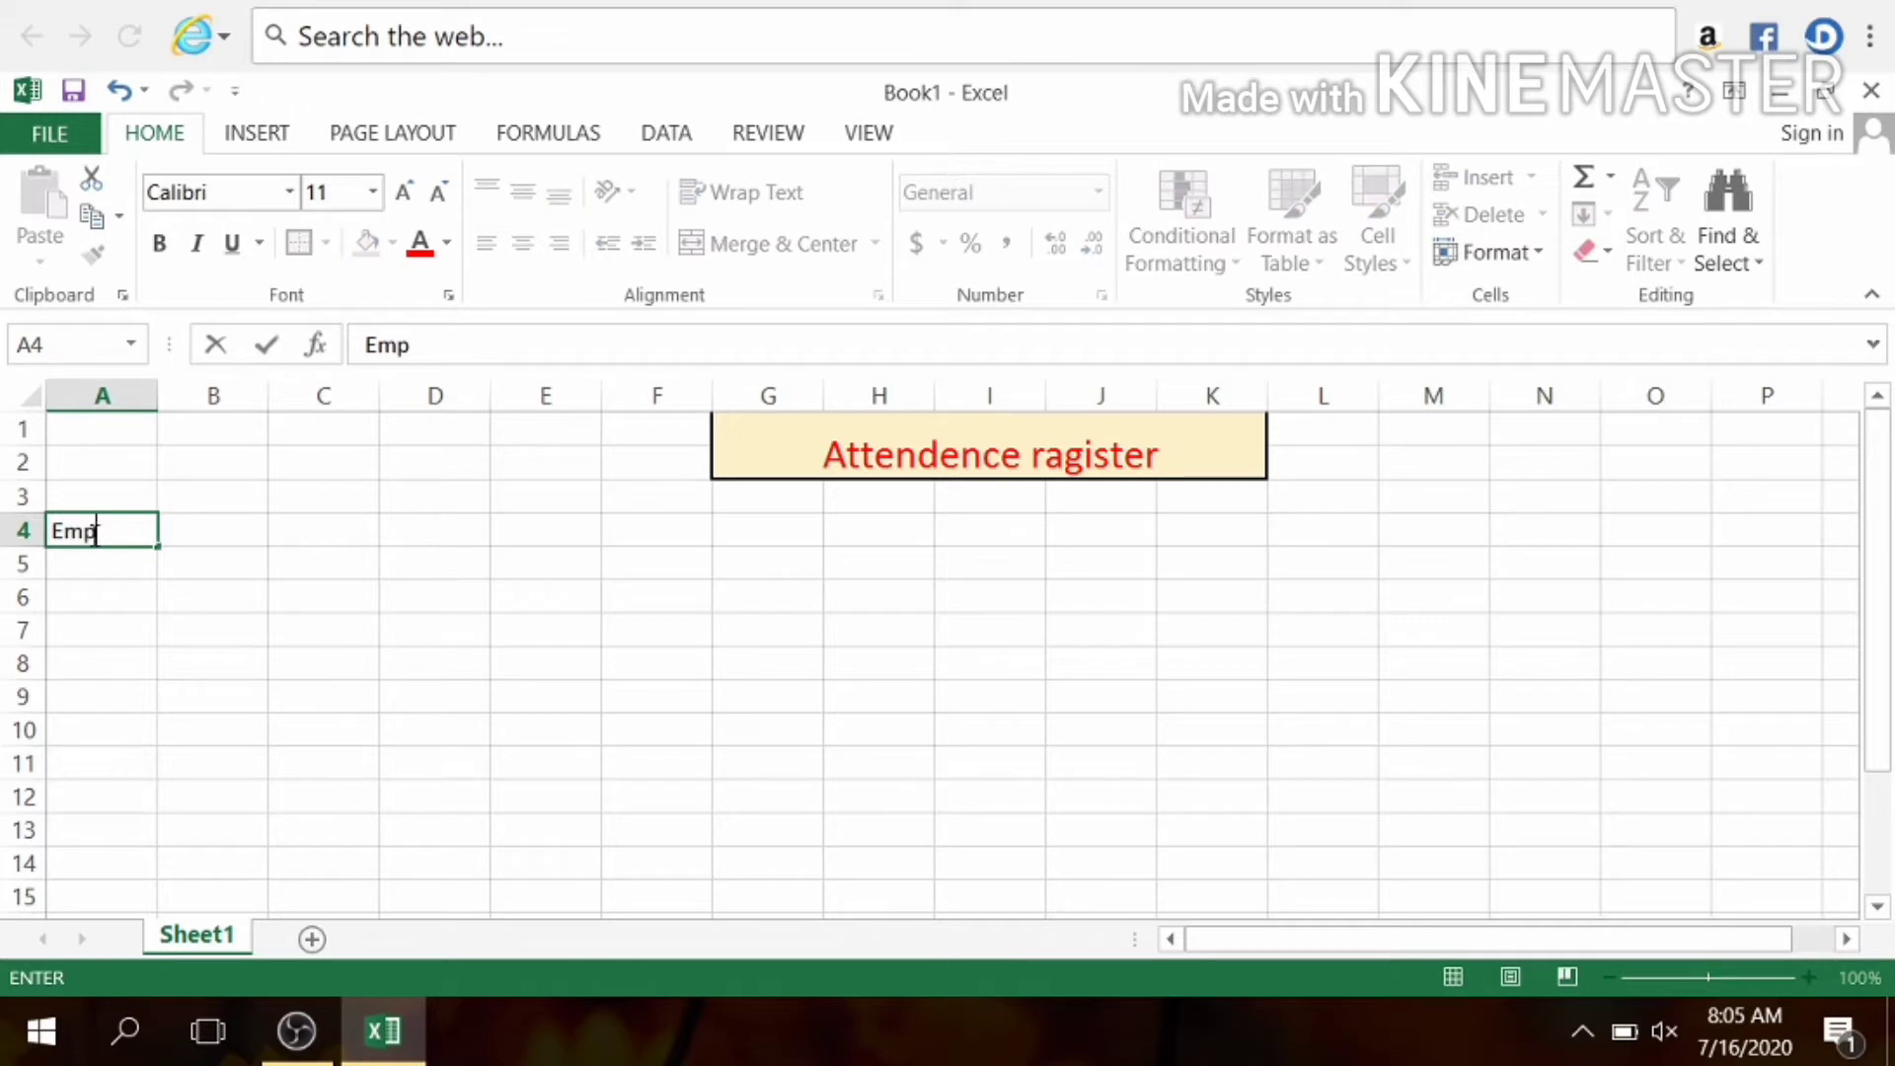
{"action": "type", "text": ". id"}
{"action": "key", "text": "Tab"}
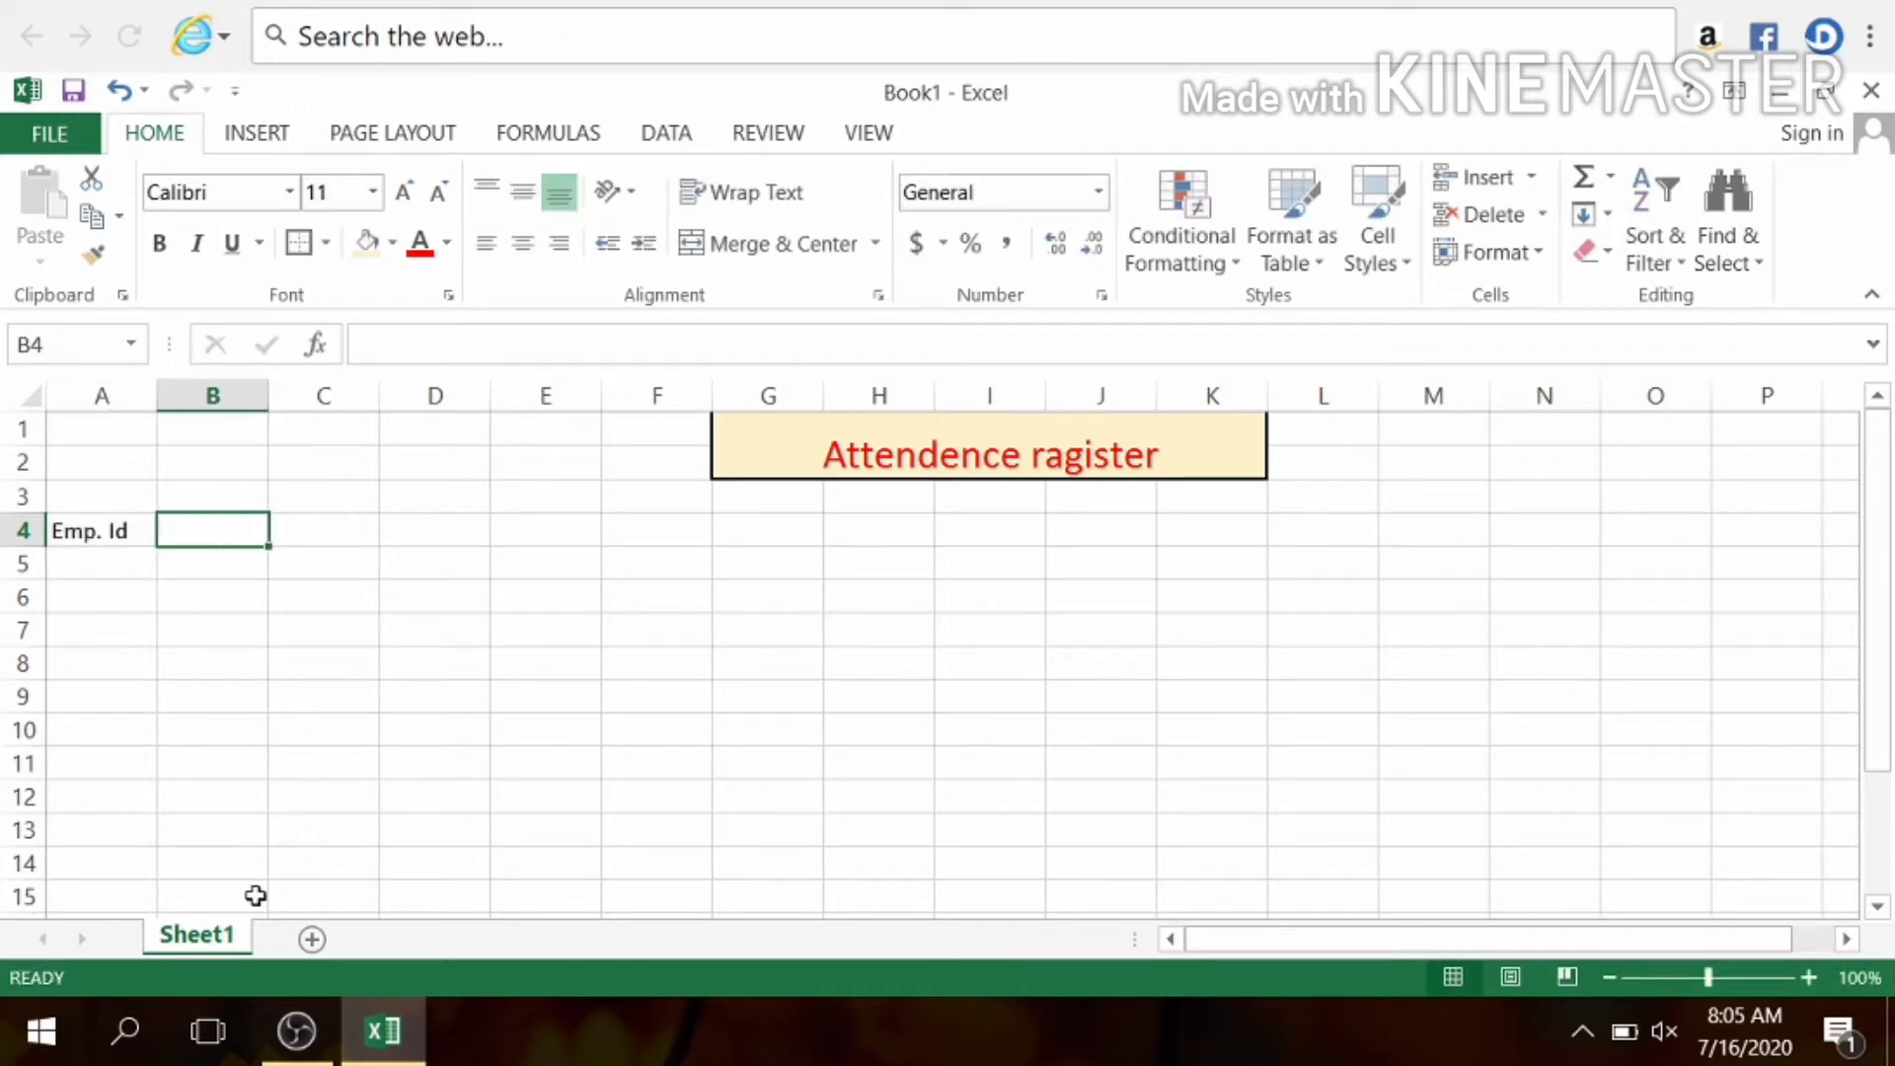
{"action": "type", "text": "name"}
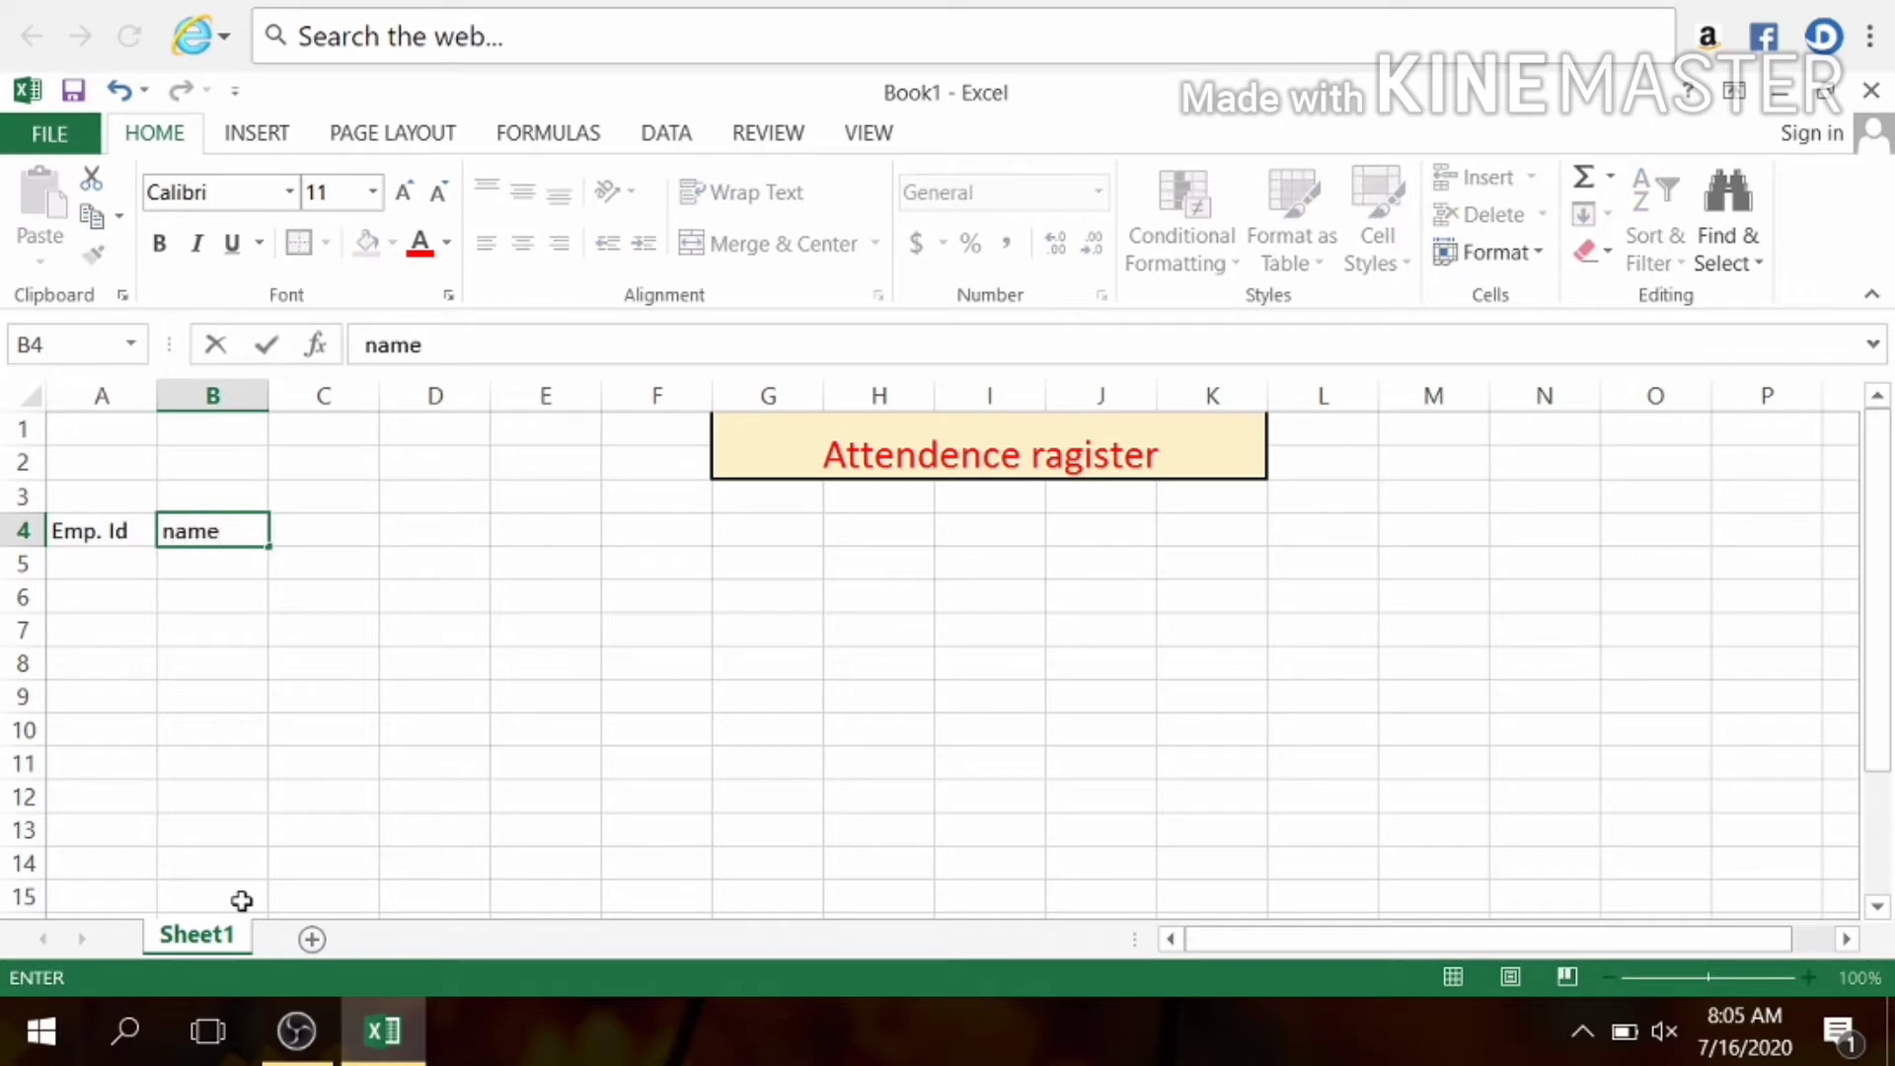
{"action": "key", "text": "Tab"}
{"action": "type", "text": "pos"}
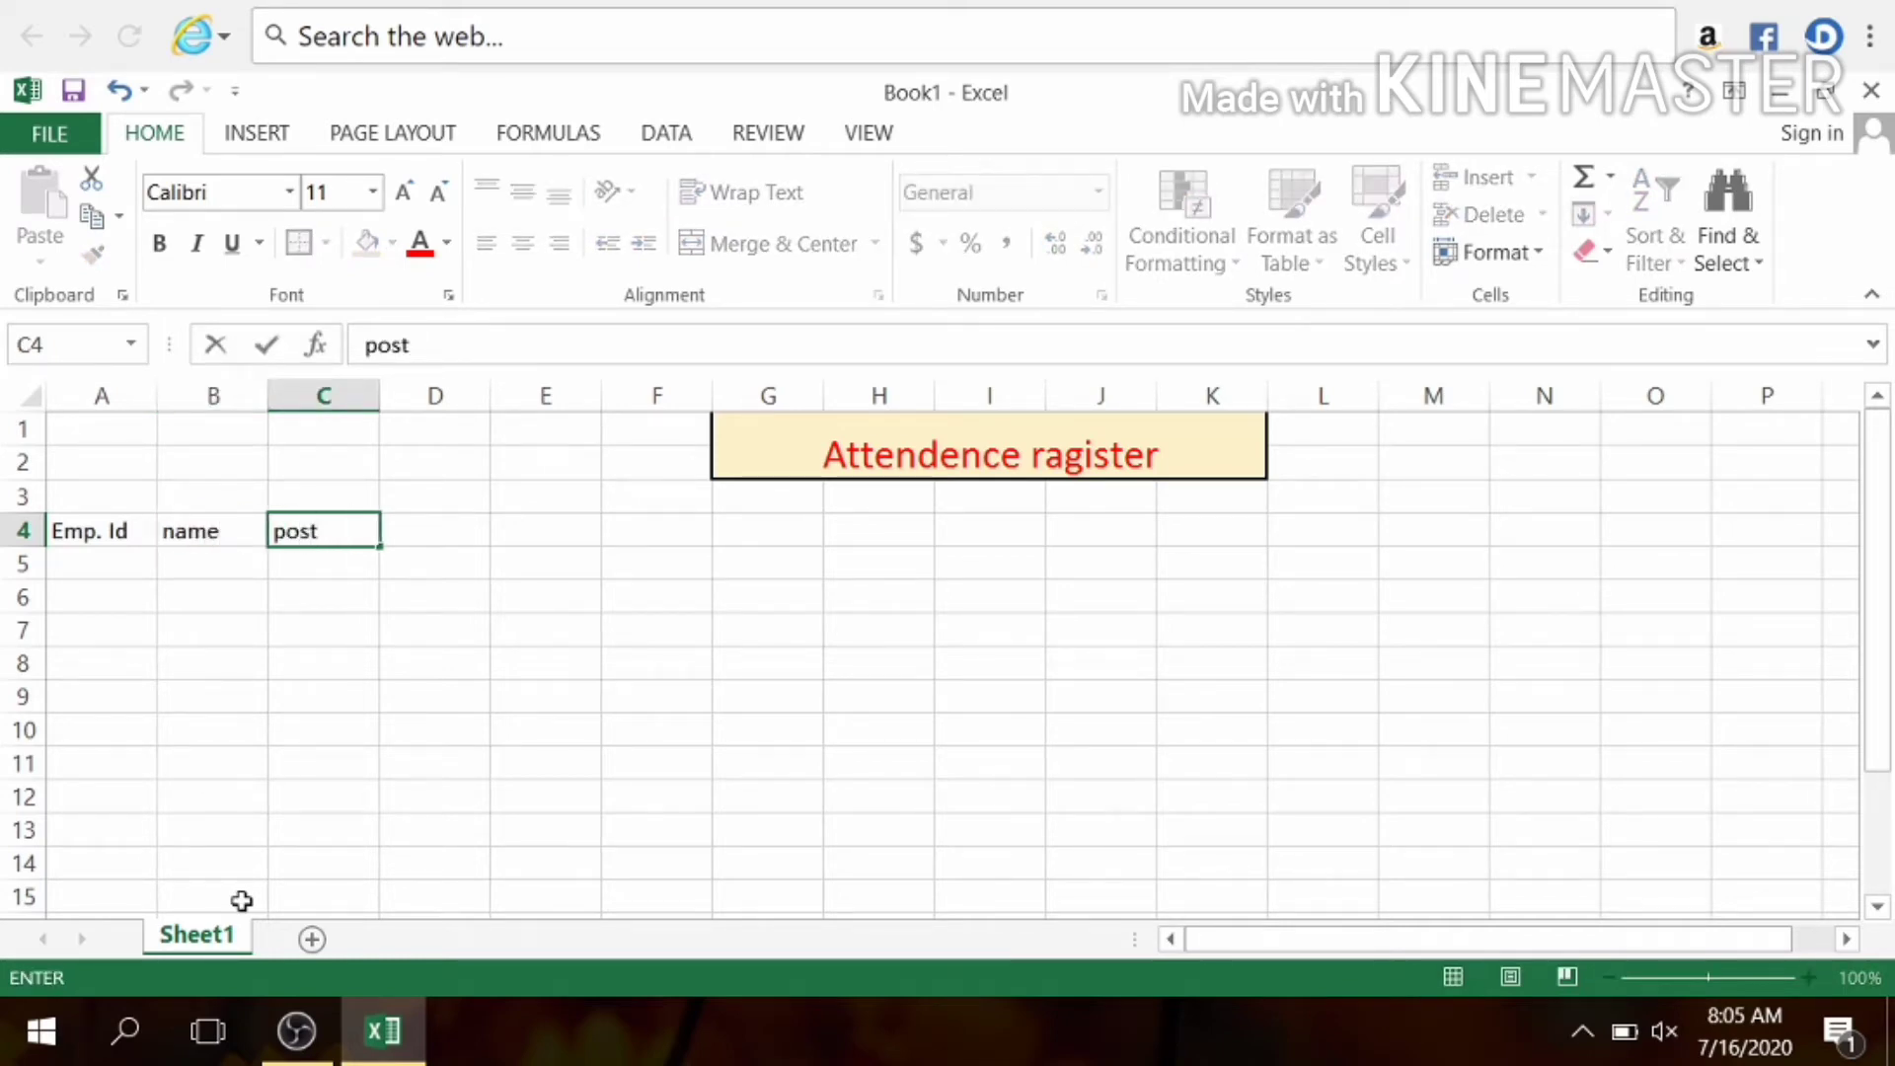
{"action": "key", "text": "Tab"}
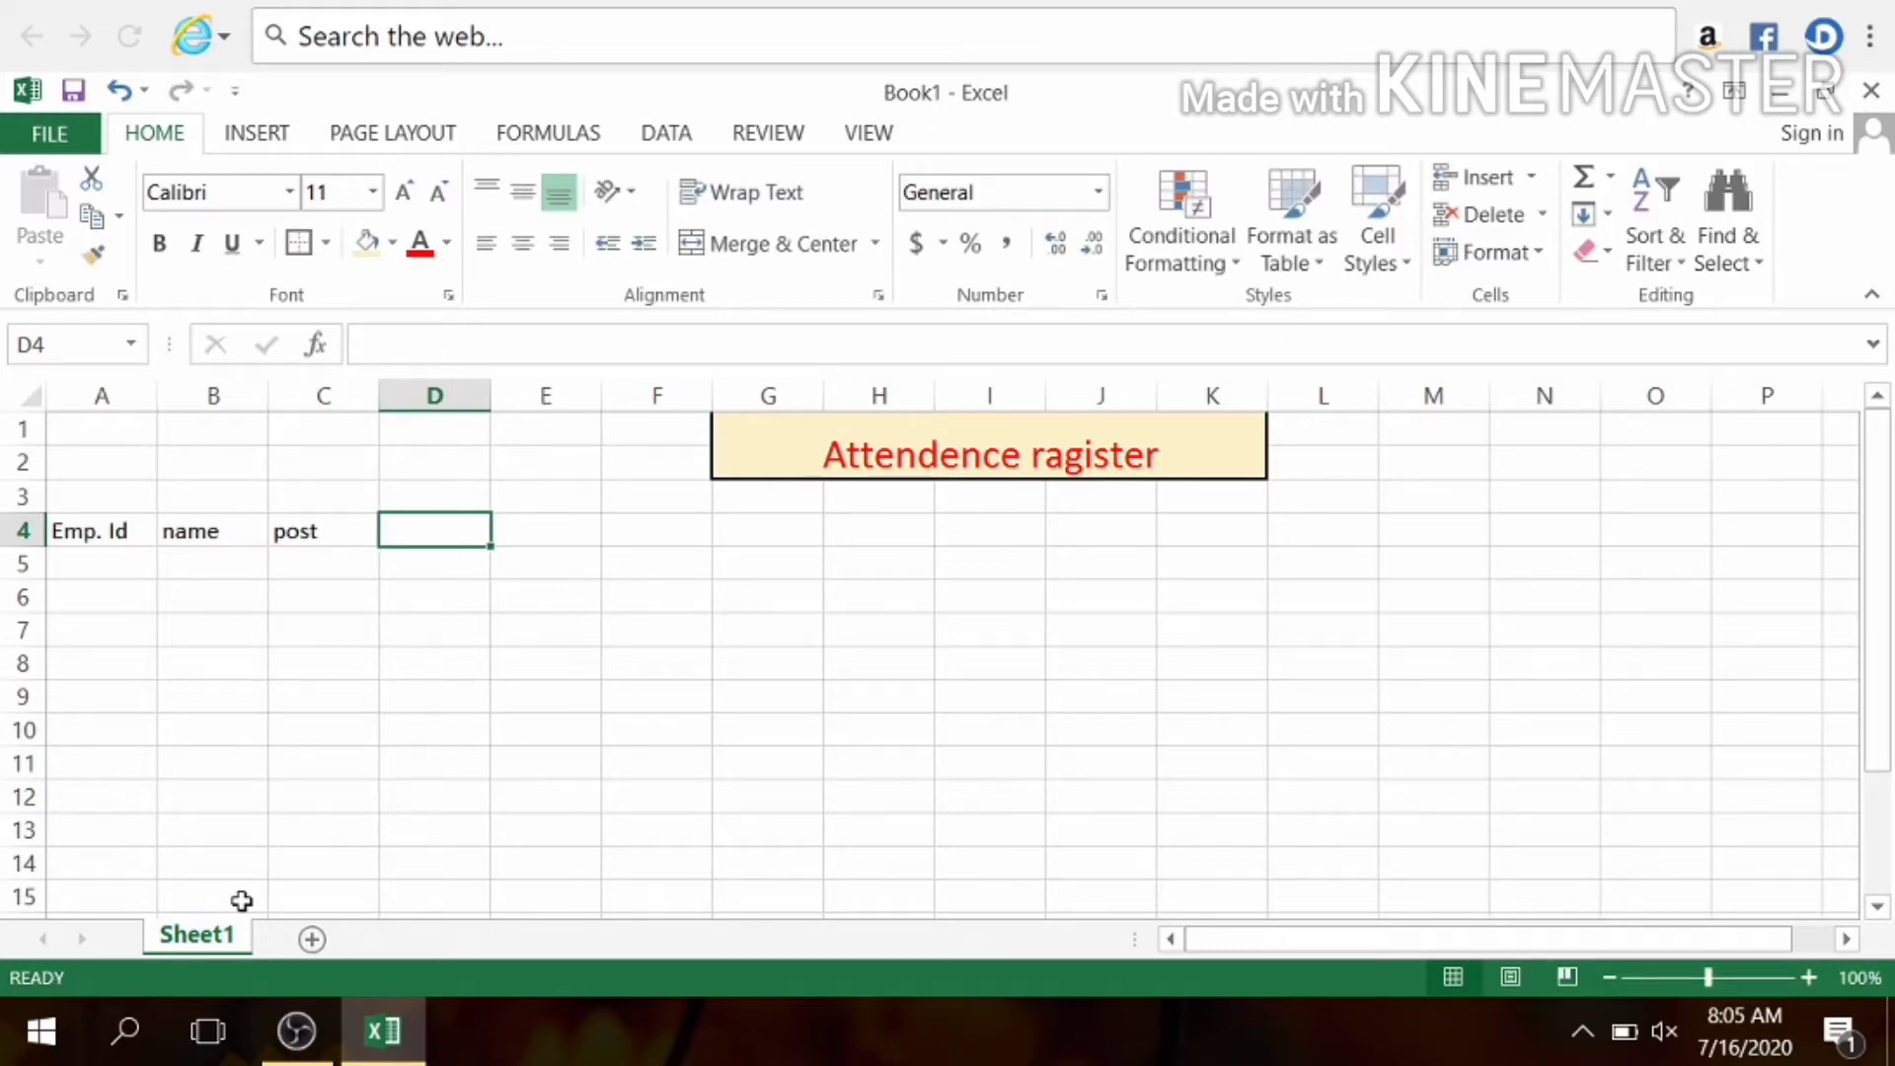
Enter 1, 2 and 3 in cells D4 to F4 and extend the series along row 4 to 30 in AG4.
{"action": "type", "text": "1"}
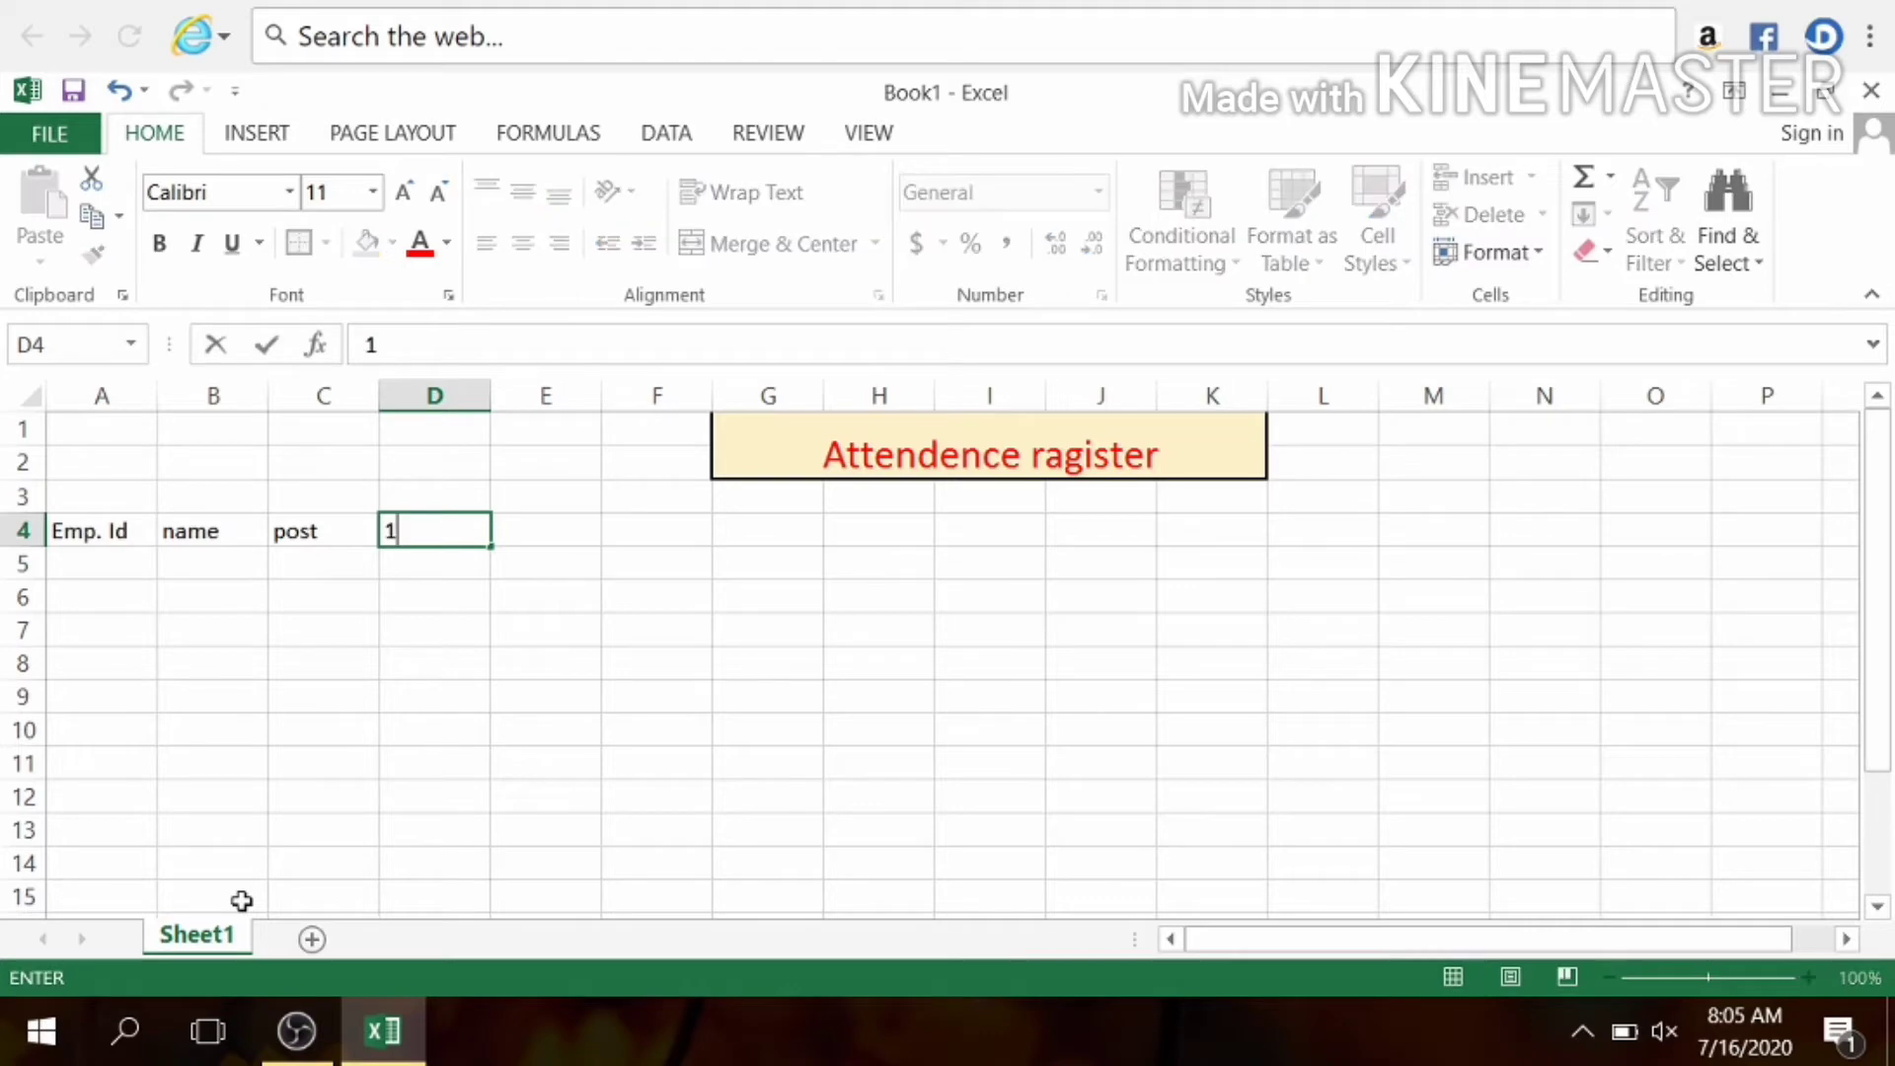
{"action": "key", "text": "Tab"}
{"action": "type", "text": "2"}
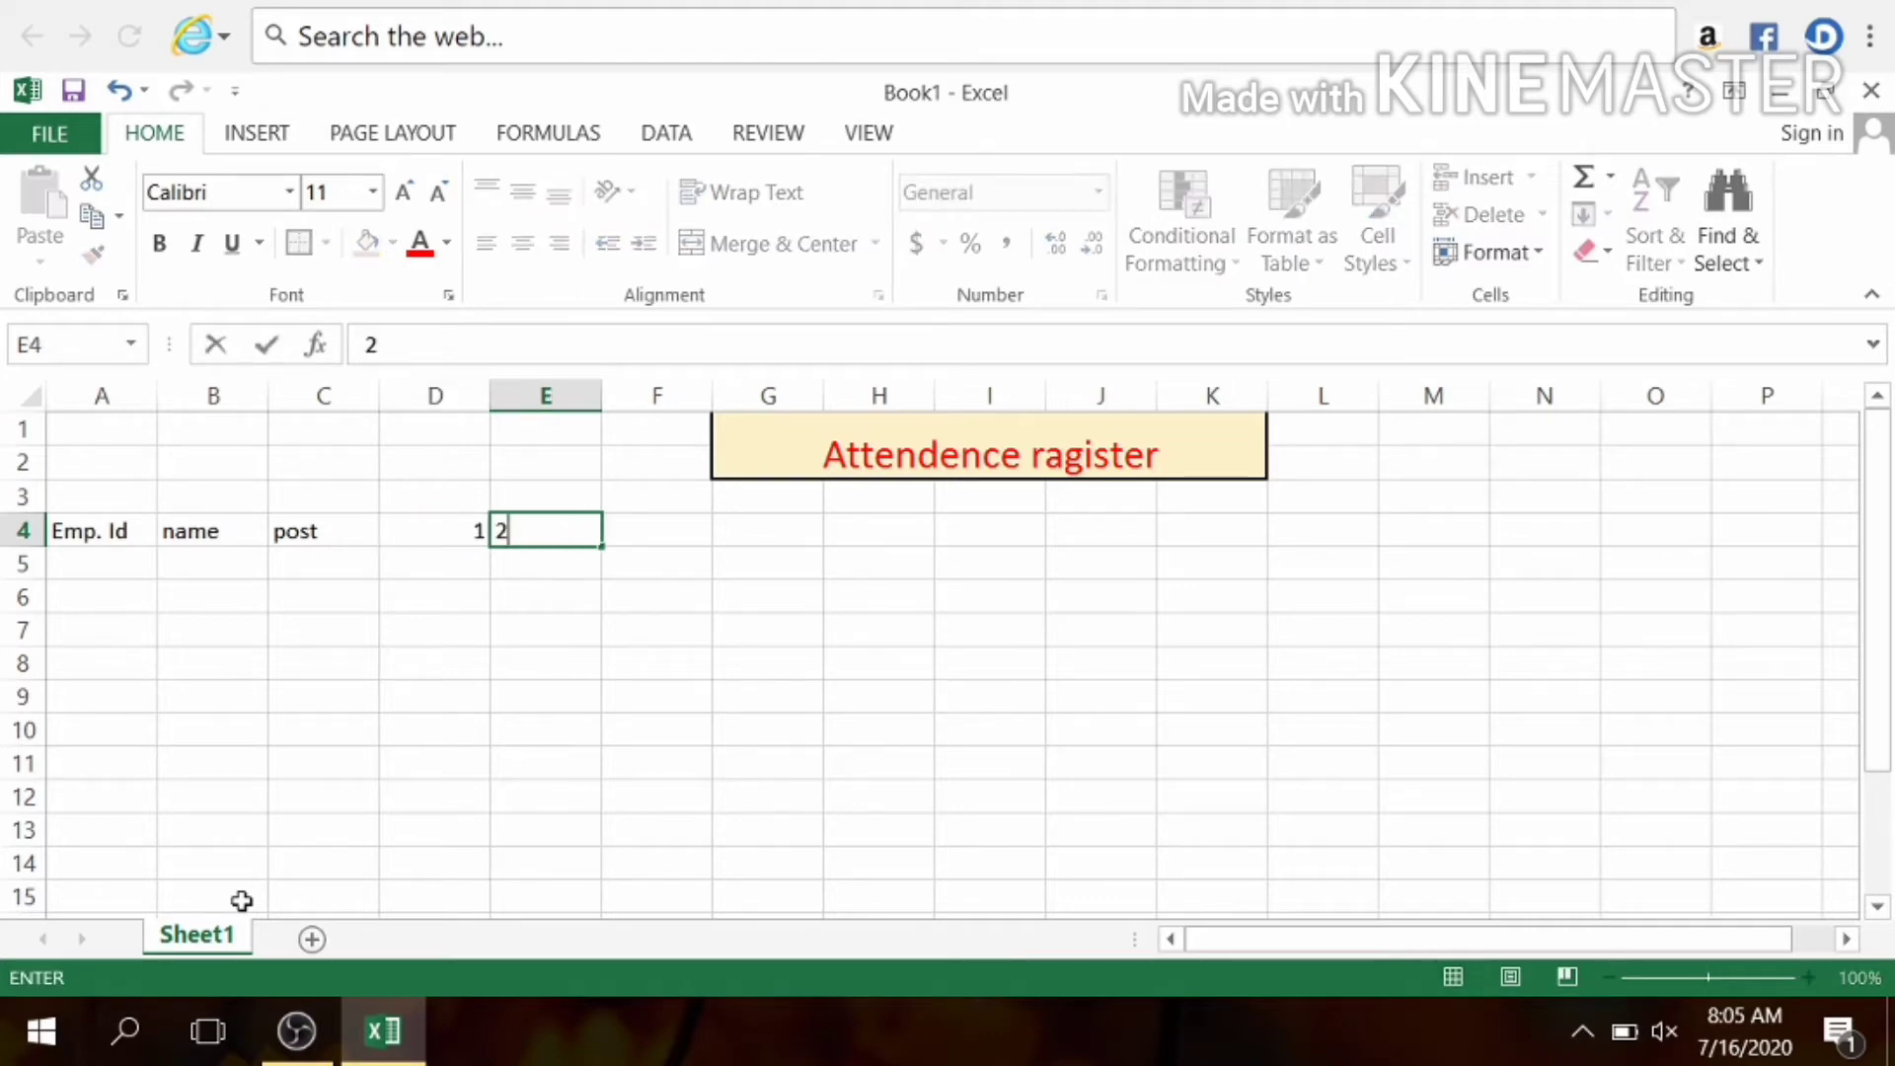
{"action": "key", "text": "Tab"}
{"action": "type", "text": "3"}
{"action": "key", "text": "Tab"}
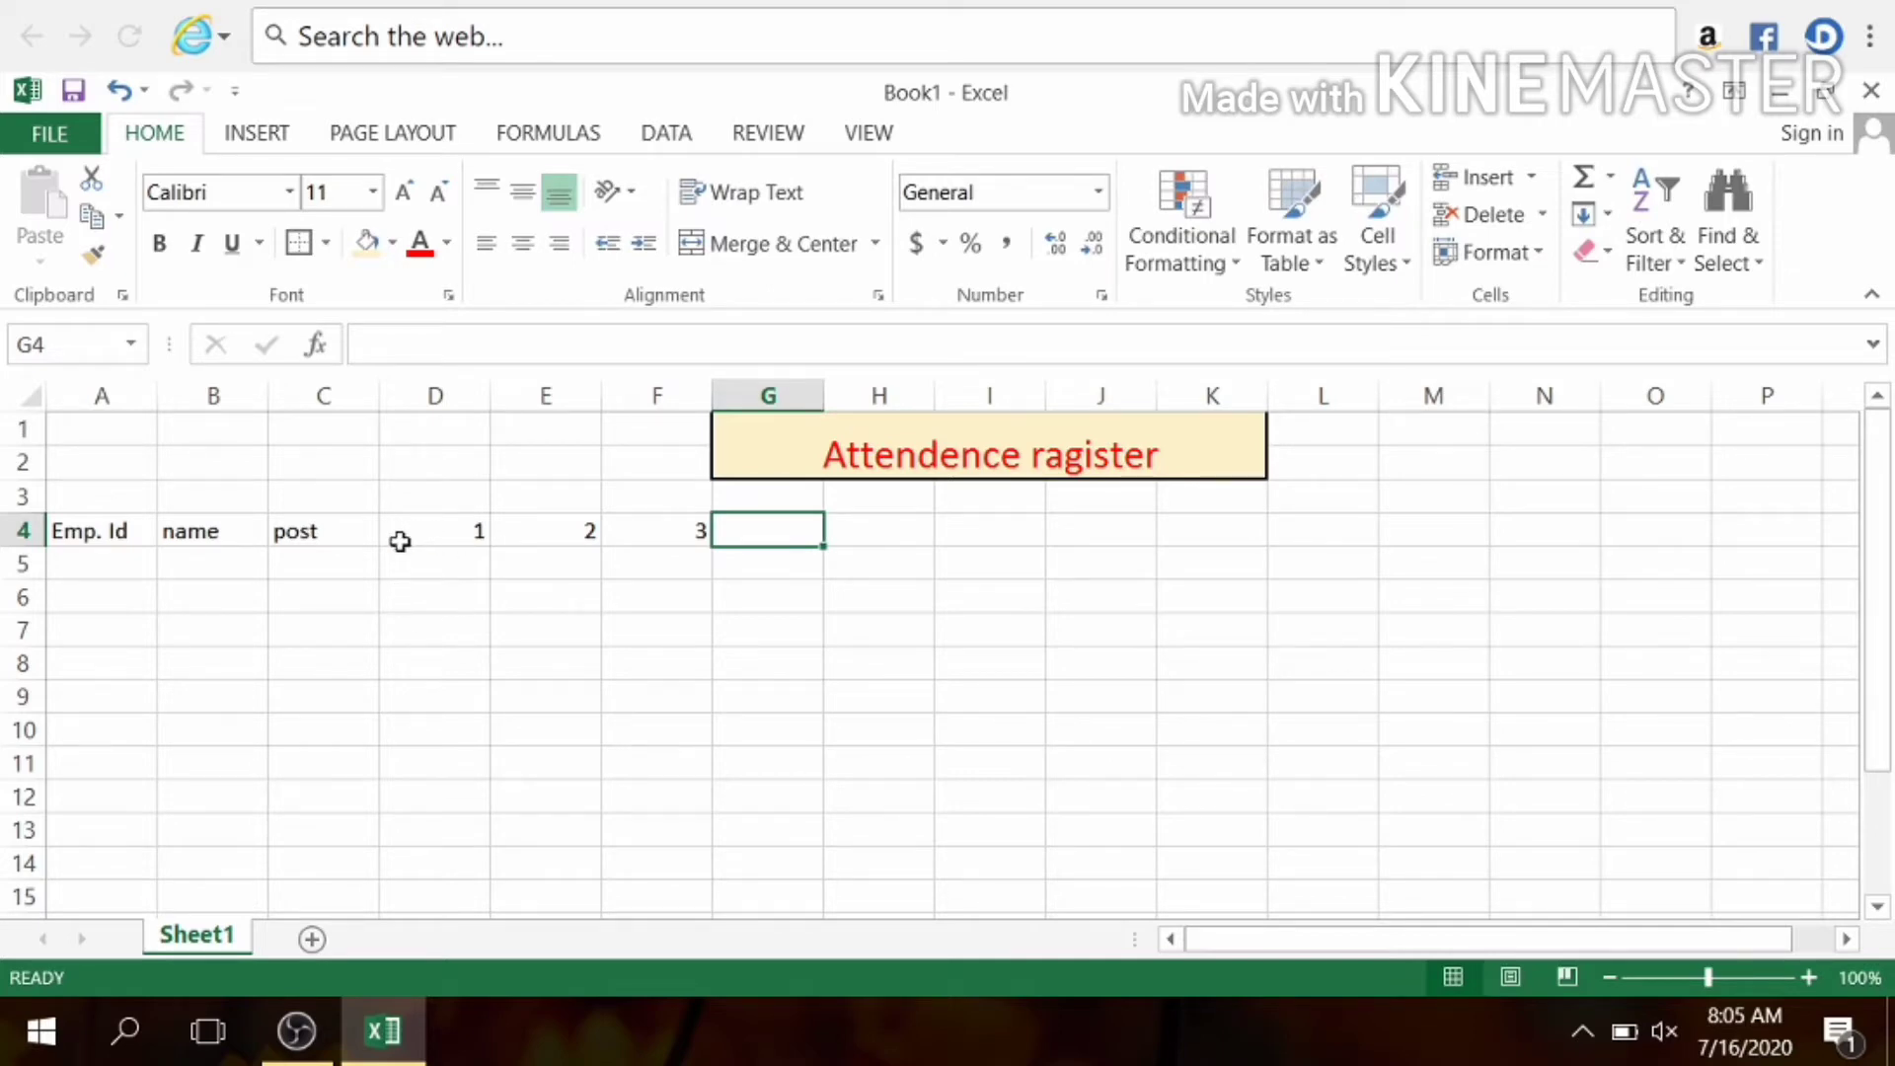
{"action": "left_click_drag", "start_coordinate": [397, 531], "coordinate": [661, 538]}
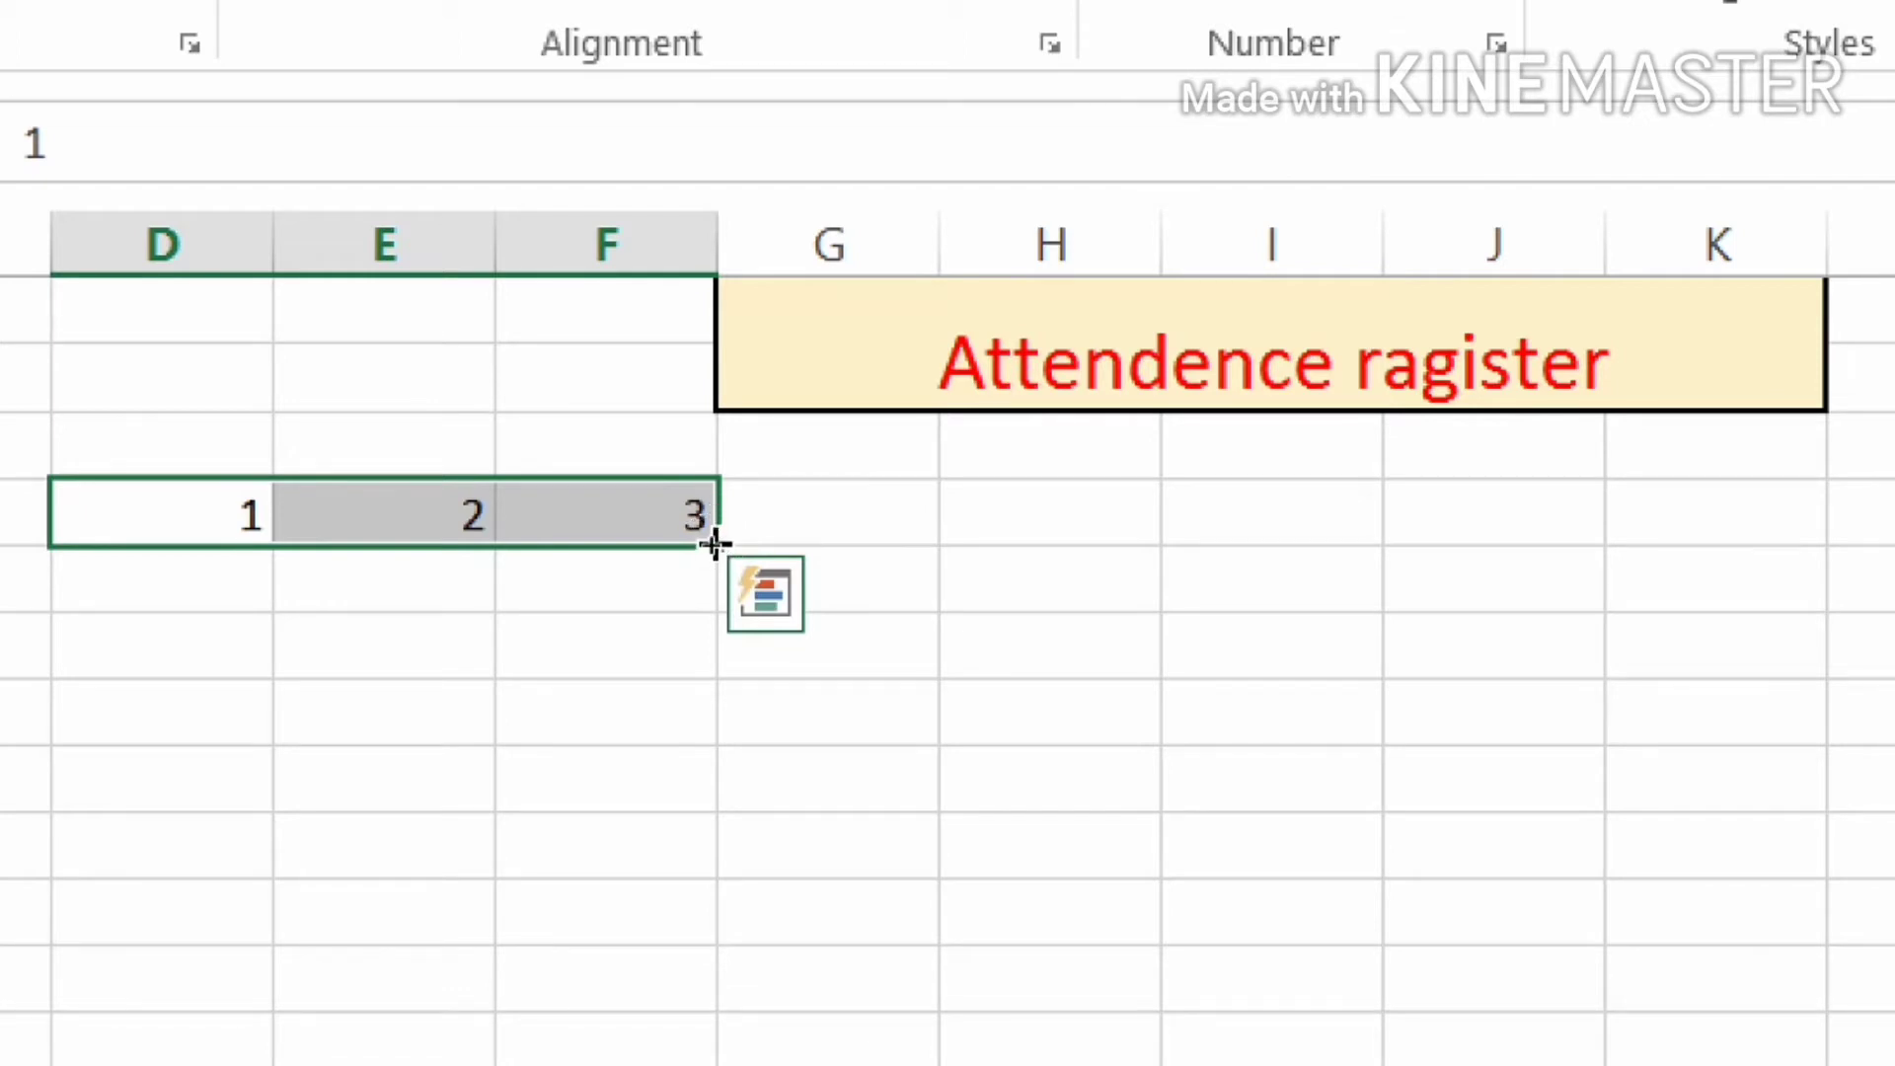
{"action": "mouse_move", "coordinate": [713, 540]}
{"action": "left_mouse_down"}
{"action": "mouse_move", "coordinate": [1560, 448]}
{"action": "mouse_move", "coordinate": [1654, 553]}
{"action": "mouse_move", "coordinate": [1708, 494]}
{"action": "mouse_move", "coordinate": [1653, 512]}
{"action": "mouse_move", "coordinate": [1887, 483]}
{"action": "mouse_move", "coordinate": [1889, 518]}
{"action": "mouse_move", "coordinate": [1827, 549]}
{"action": "mouse_move", "coordinate": [1890, 516]}
{"action": "mouse_move", "coordinate": [1590, 542]}
{"action": "mouse_move", "coordinate": [1057, 541]}
{"action": "mouse_move", "coordinate": [1887, 560]}
{"action": "mouse_move", "coordinate": [1654, 524]}
{"action": "mouse_move", "coordinate": [1070, 529]}
{"action": "mouse_move", "coordinate": [760, 588]}
{"action": "left_mouse_up"}
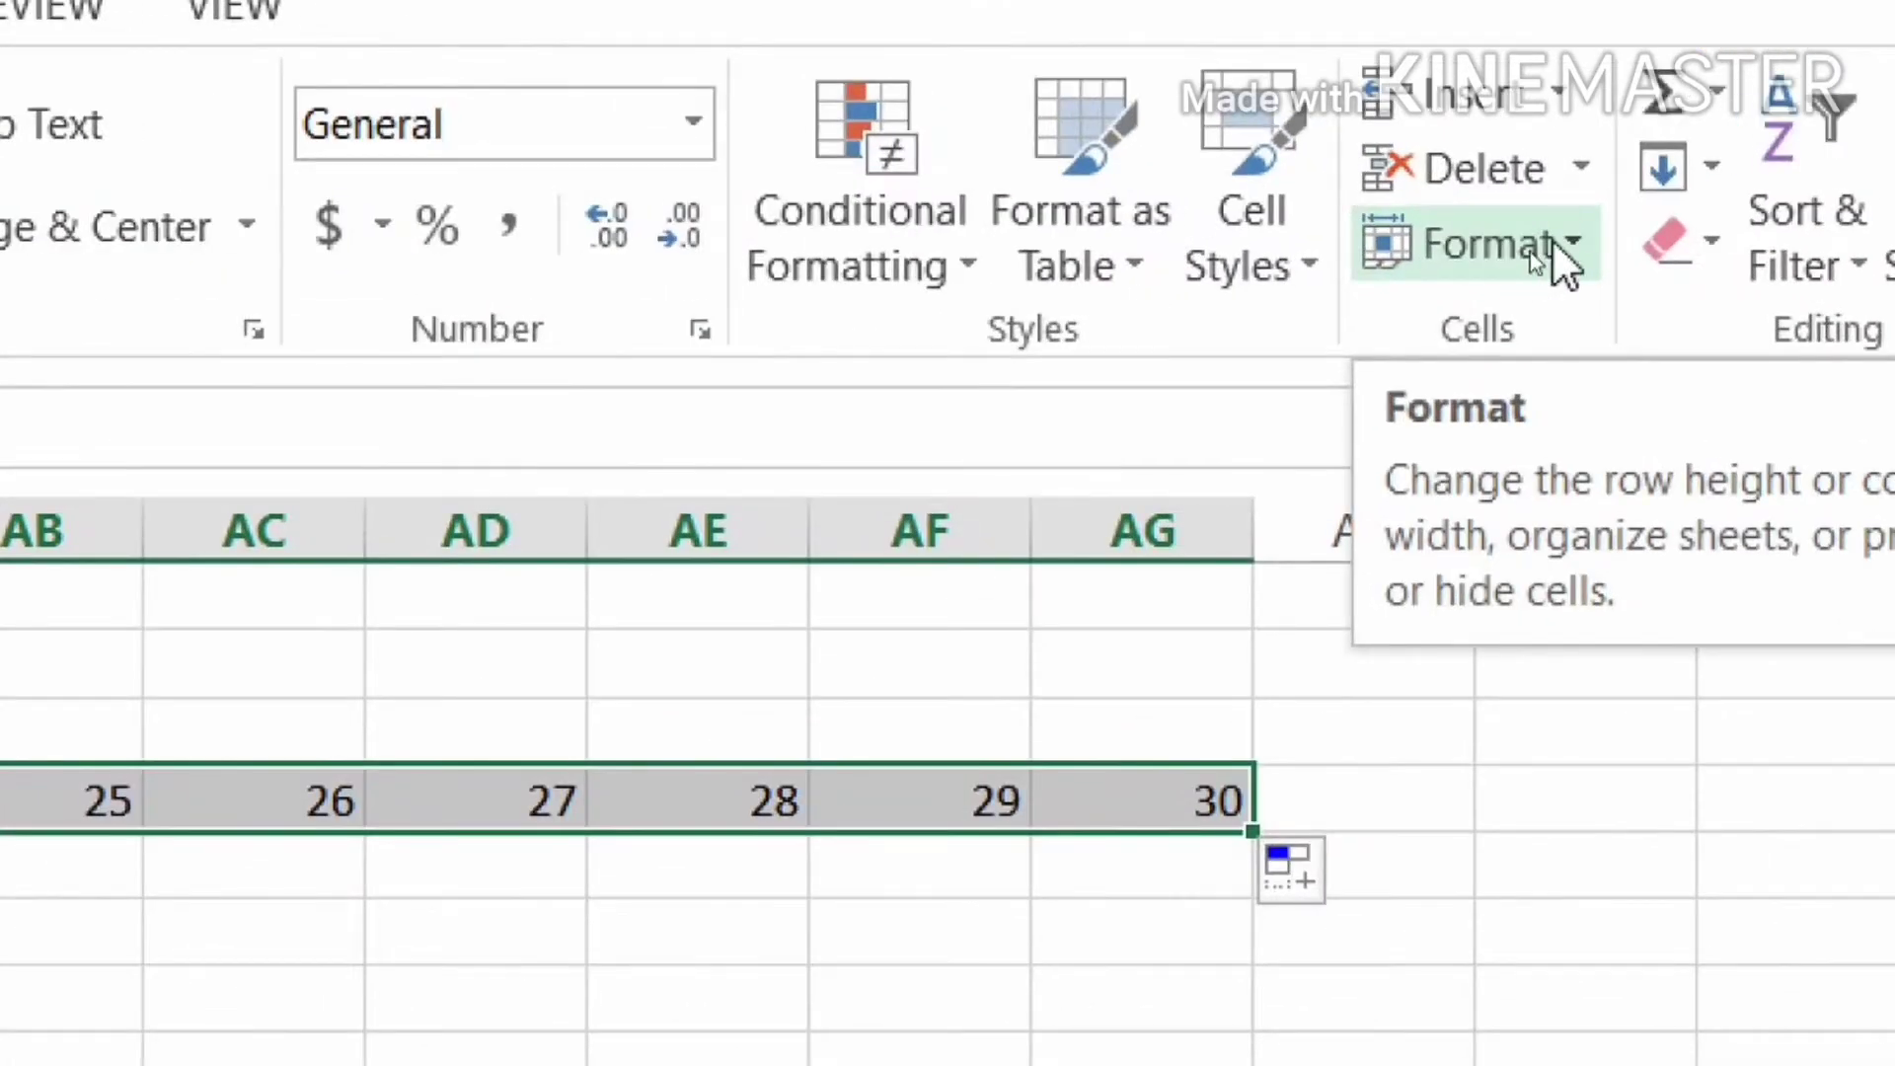
AutoFit the widths of columns D to AG to the day numbers in row 4.
{"action": "left_click", "coordinate": [1559, 243]}
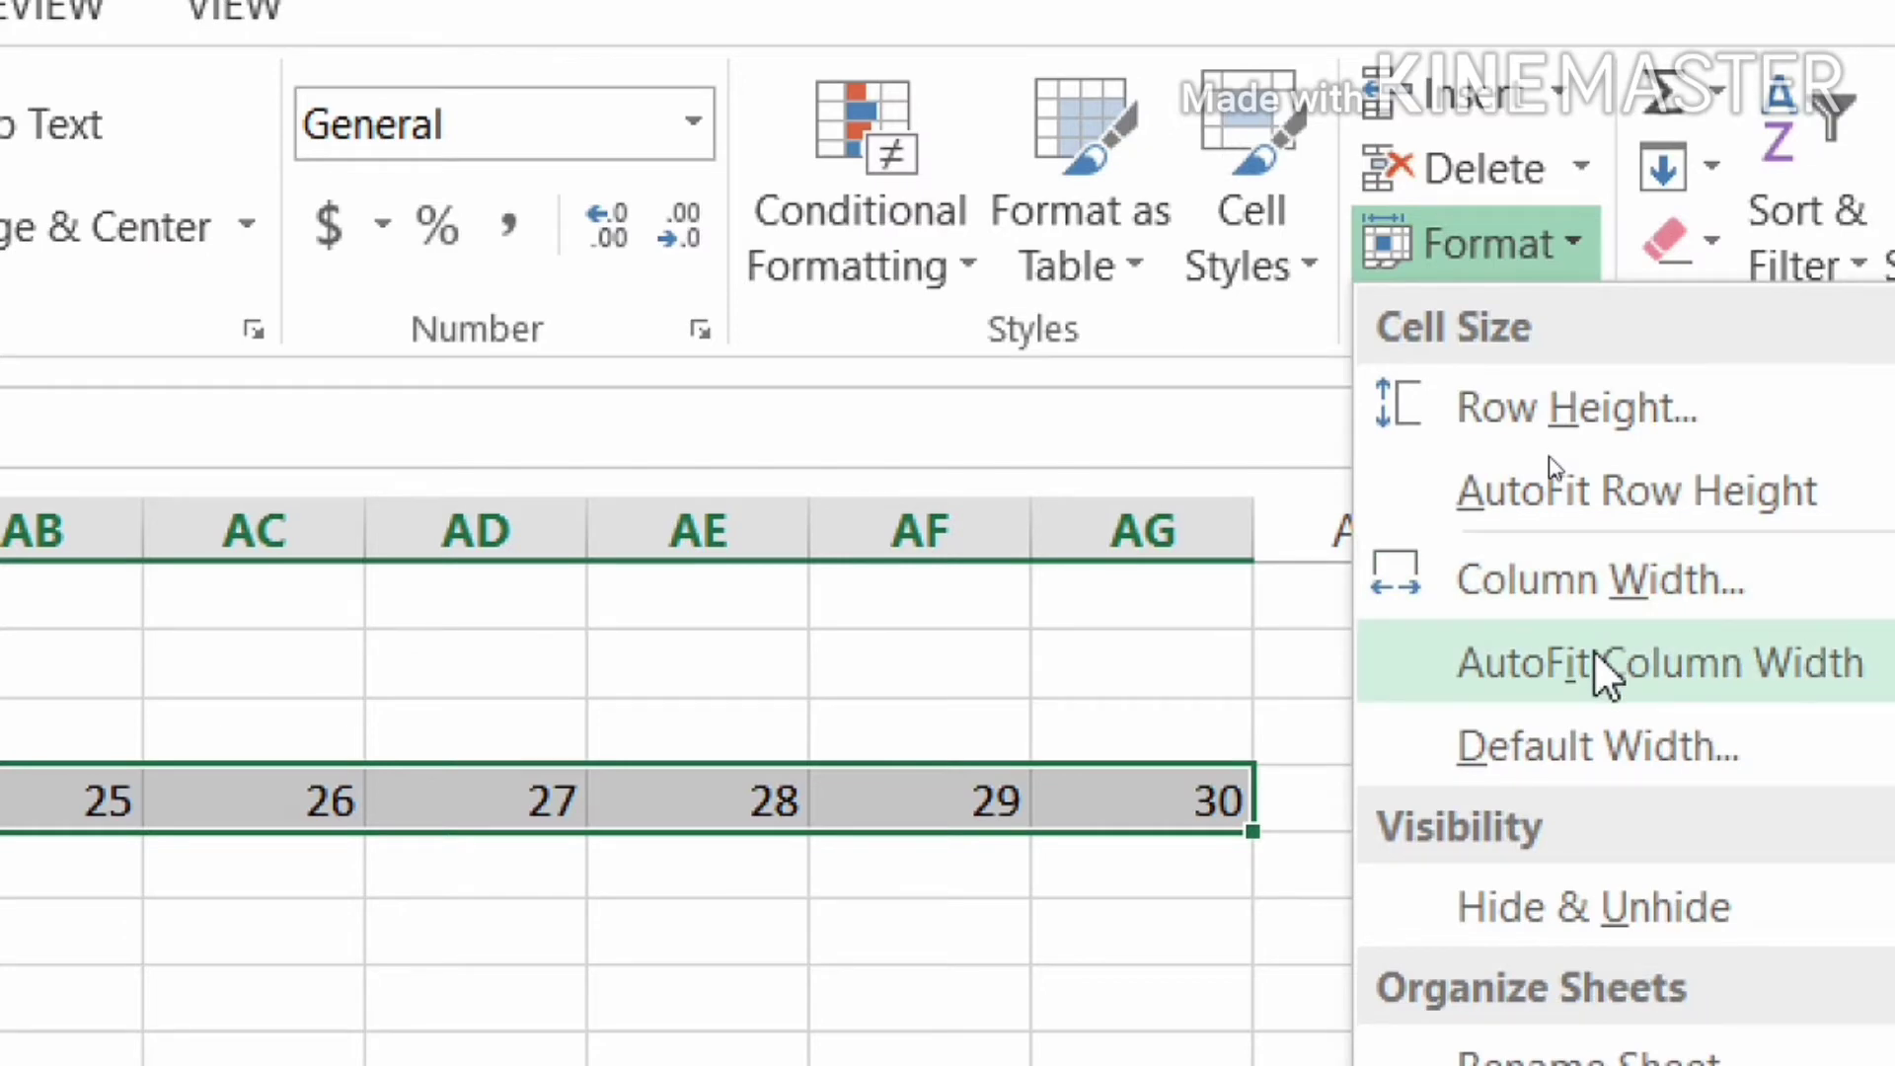
{"action": "left_click", "coordinate": [1604, 671]}
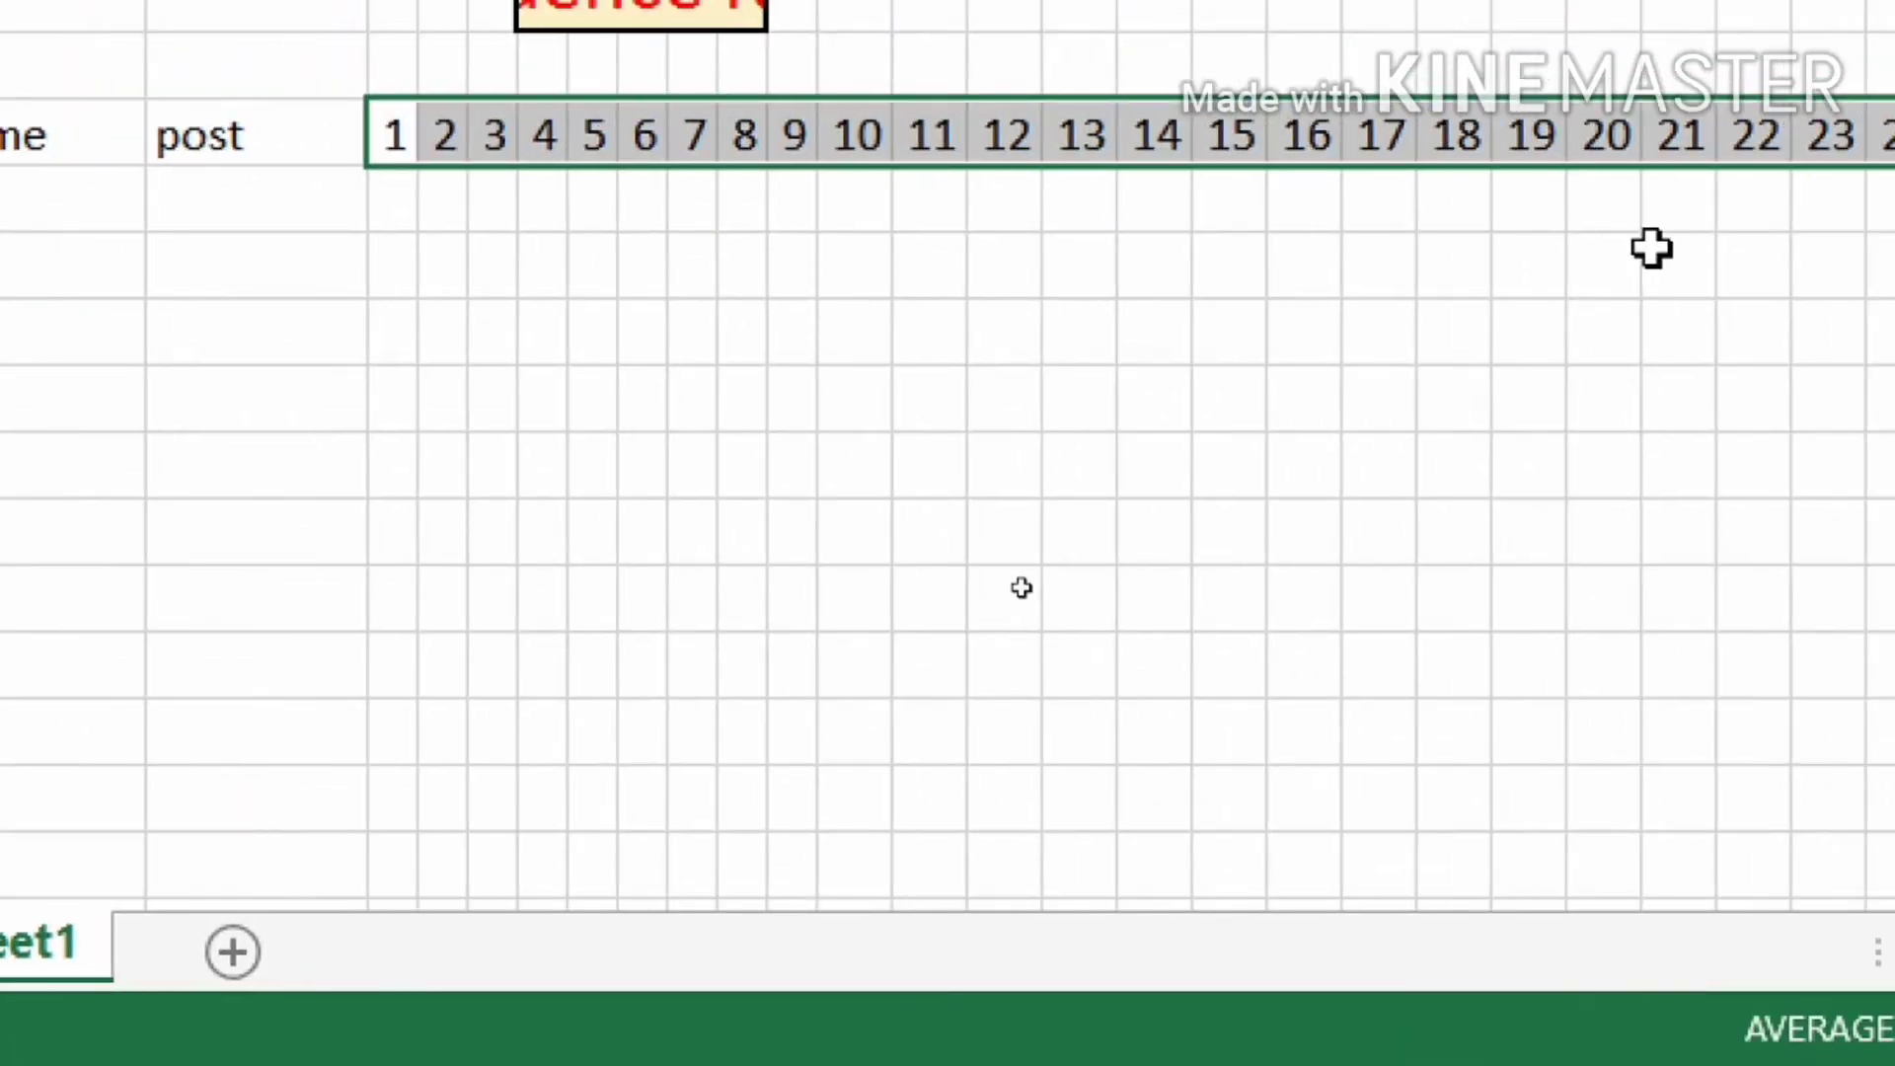
{"action": "left_click", "coordinate": [1080, 295]}
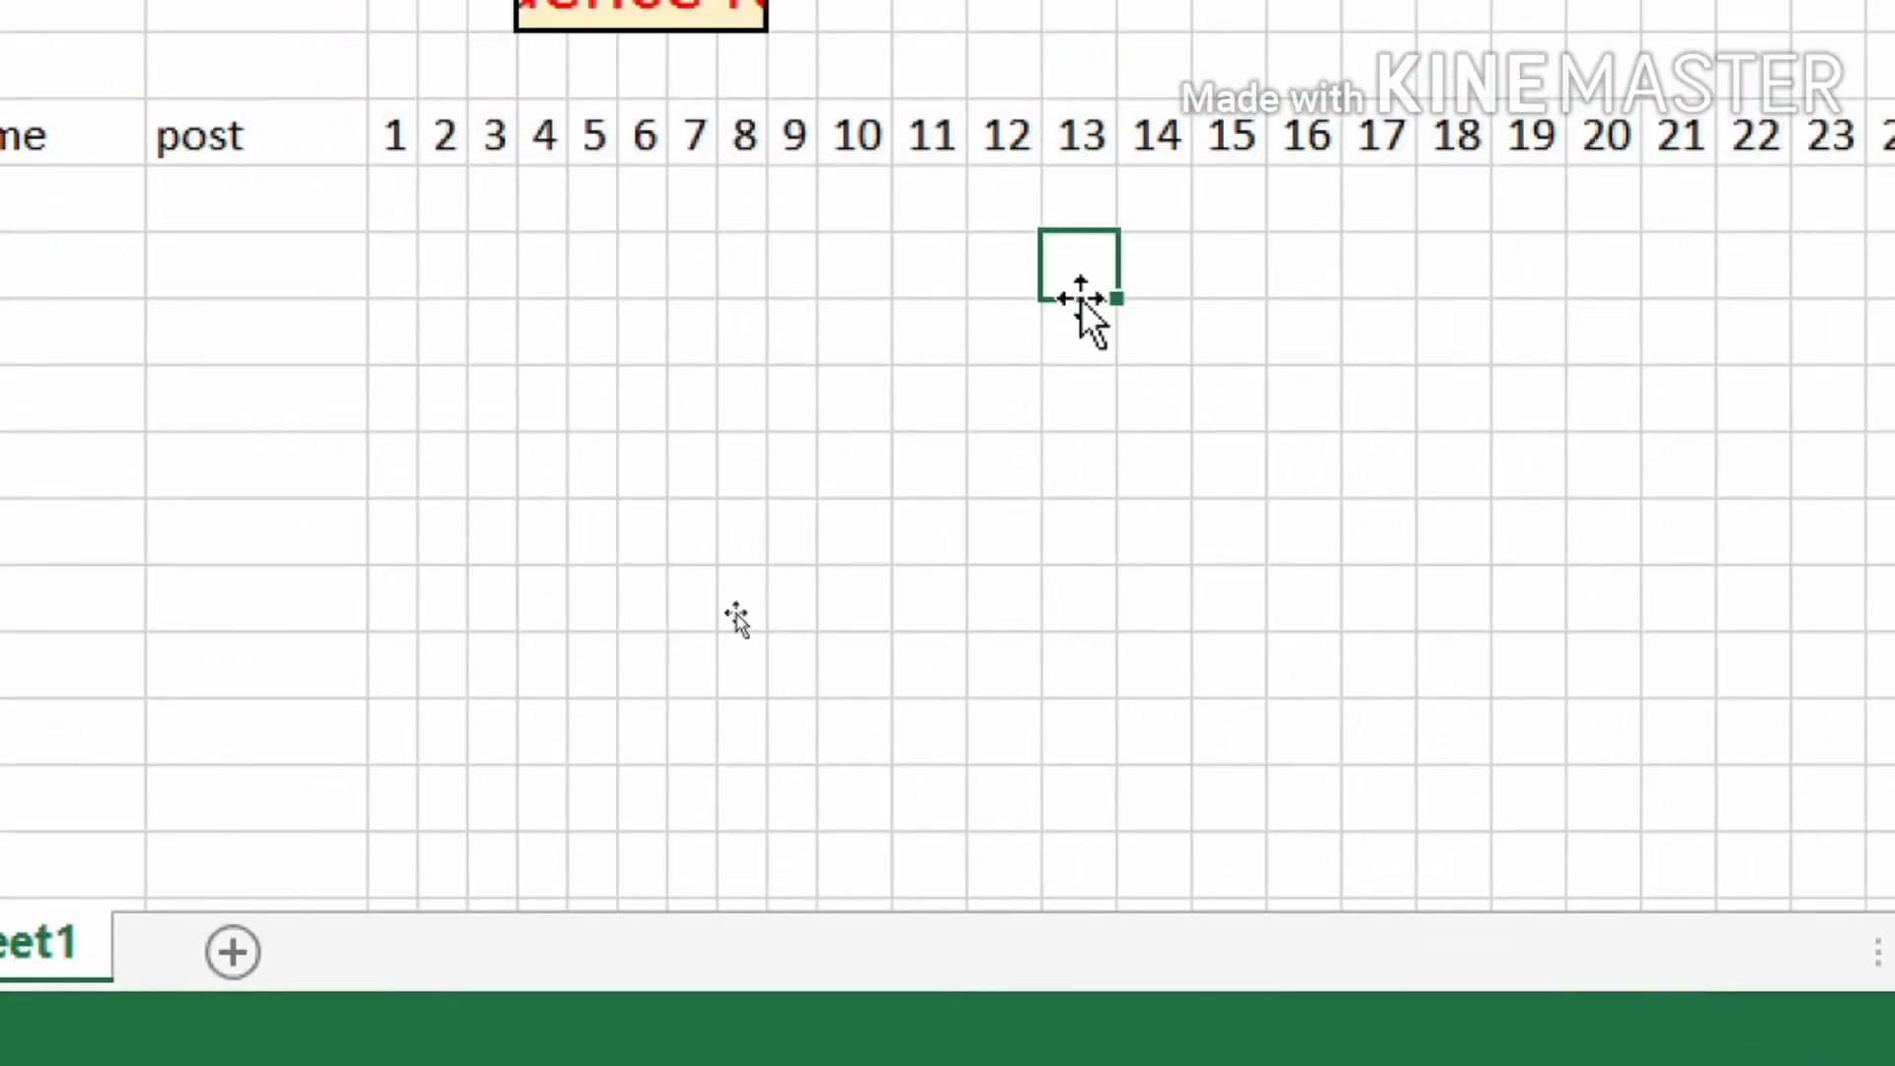
{"action": "left_click", "coordinate": [527, 274]}
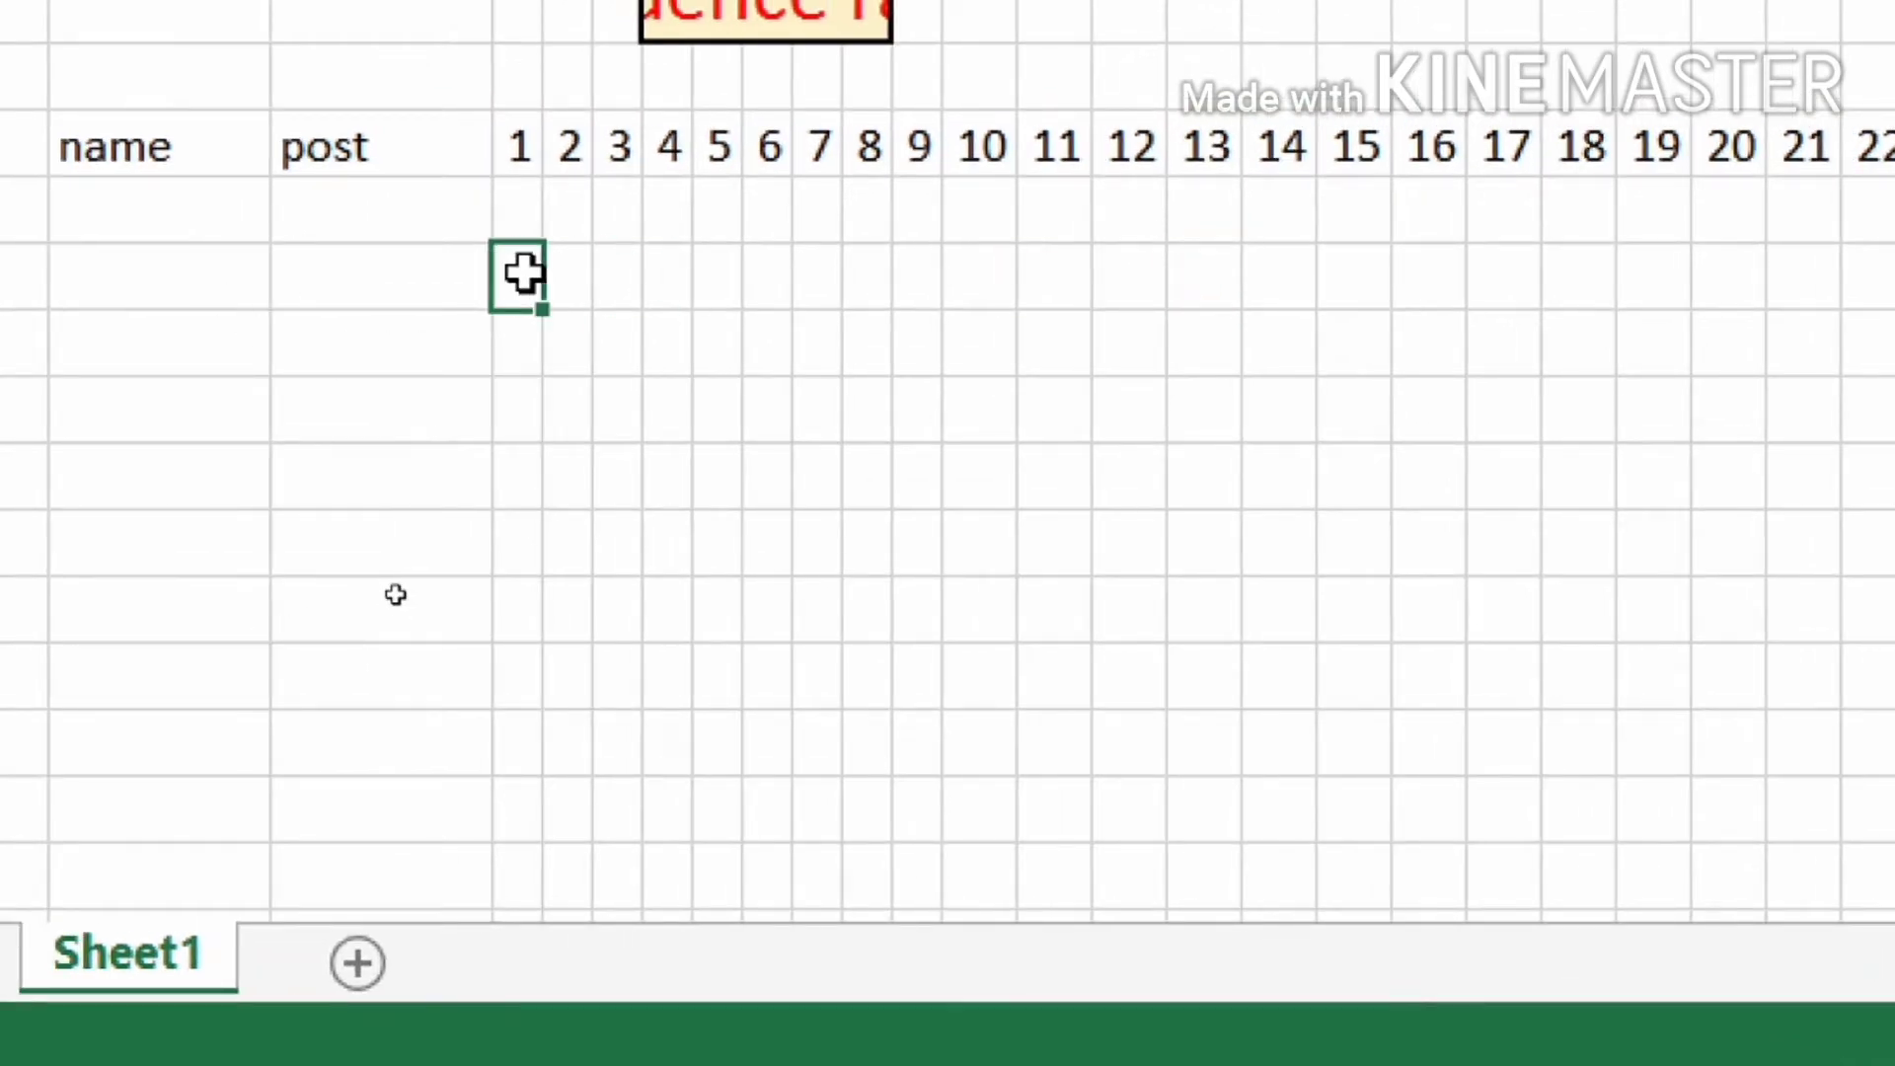
{"action": "left_click", "coordinate": [1216, 272]}
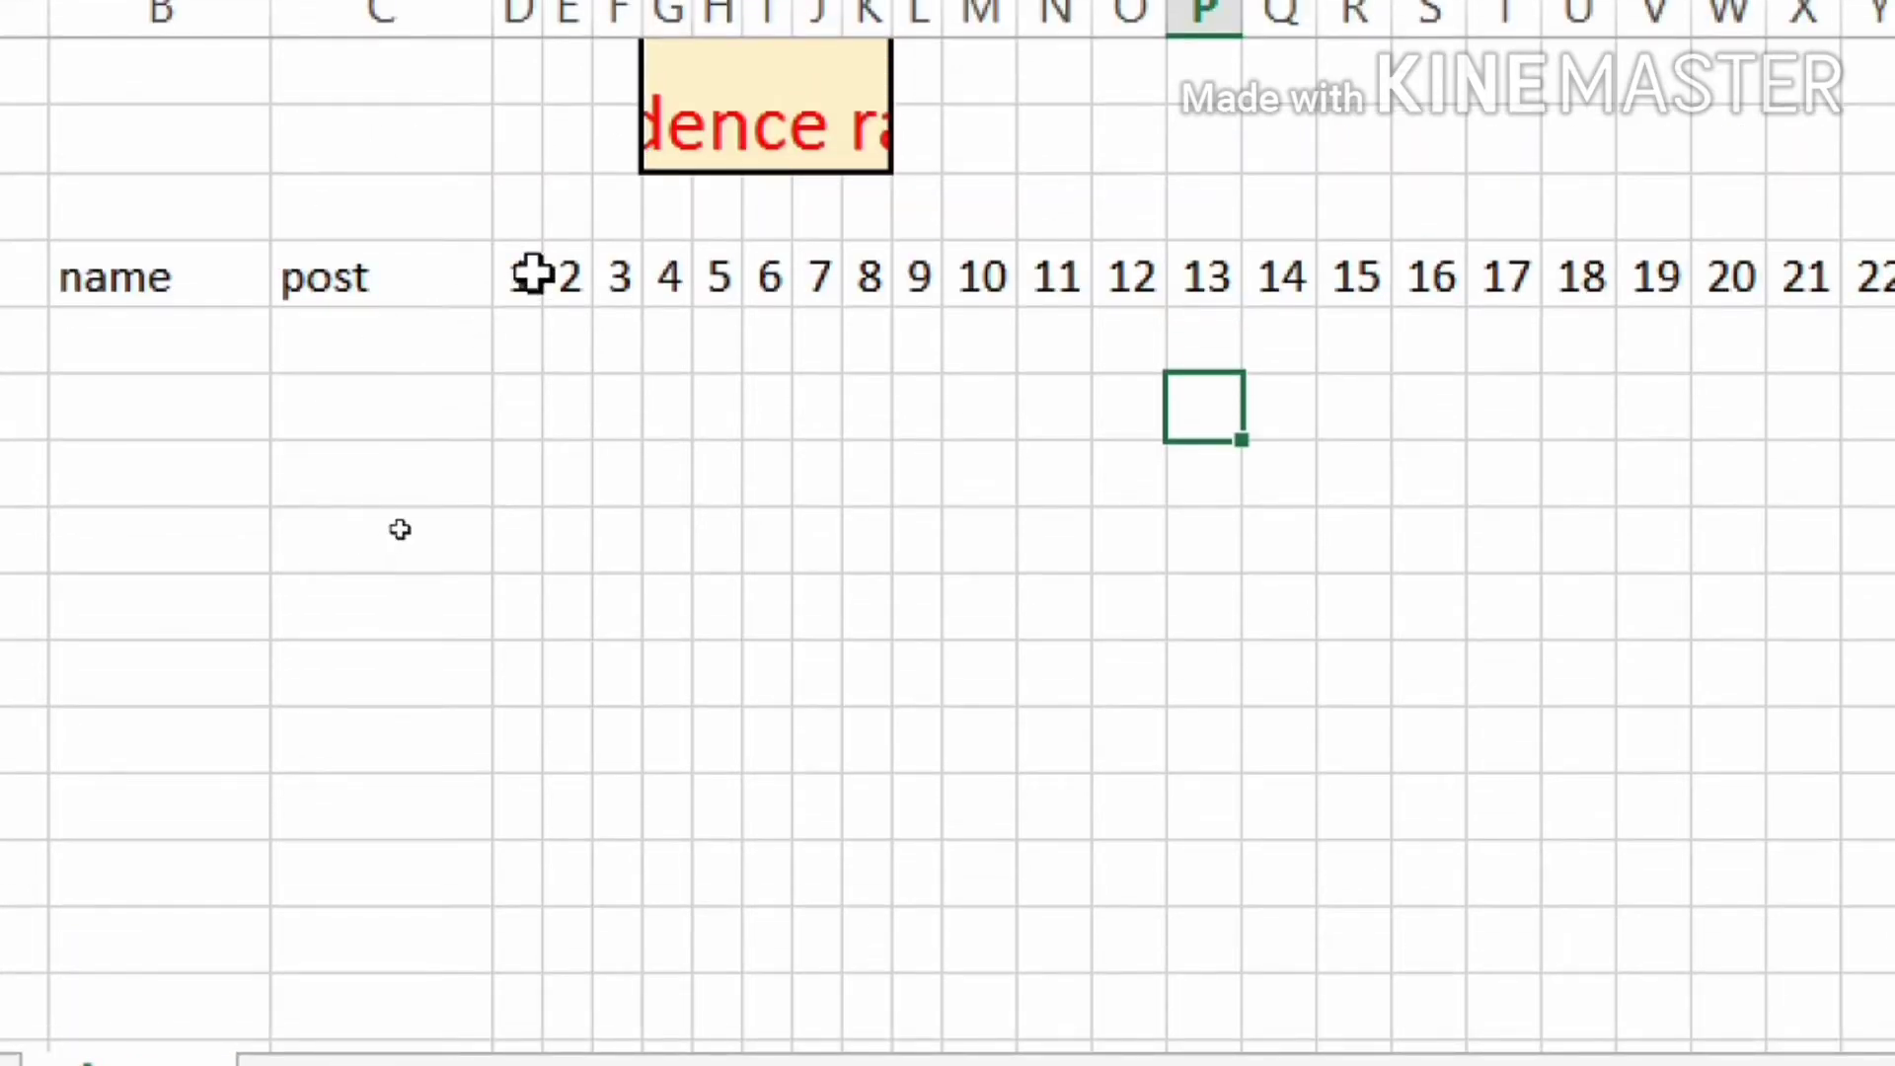
Set the width of day columns D to AG to 2.29.
{"action": "left_click_drag", "start_coordinate": [533, 273], "coordinate": [1894, 368]}
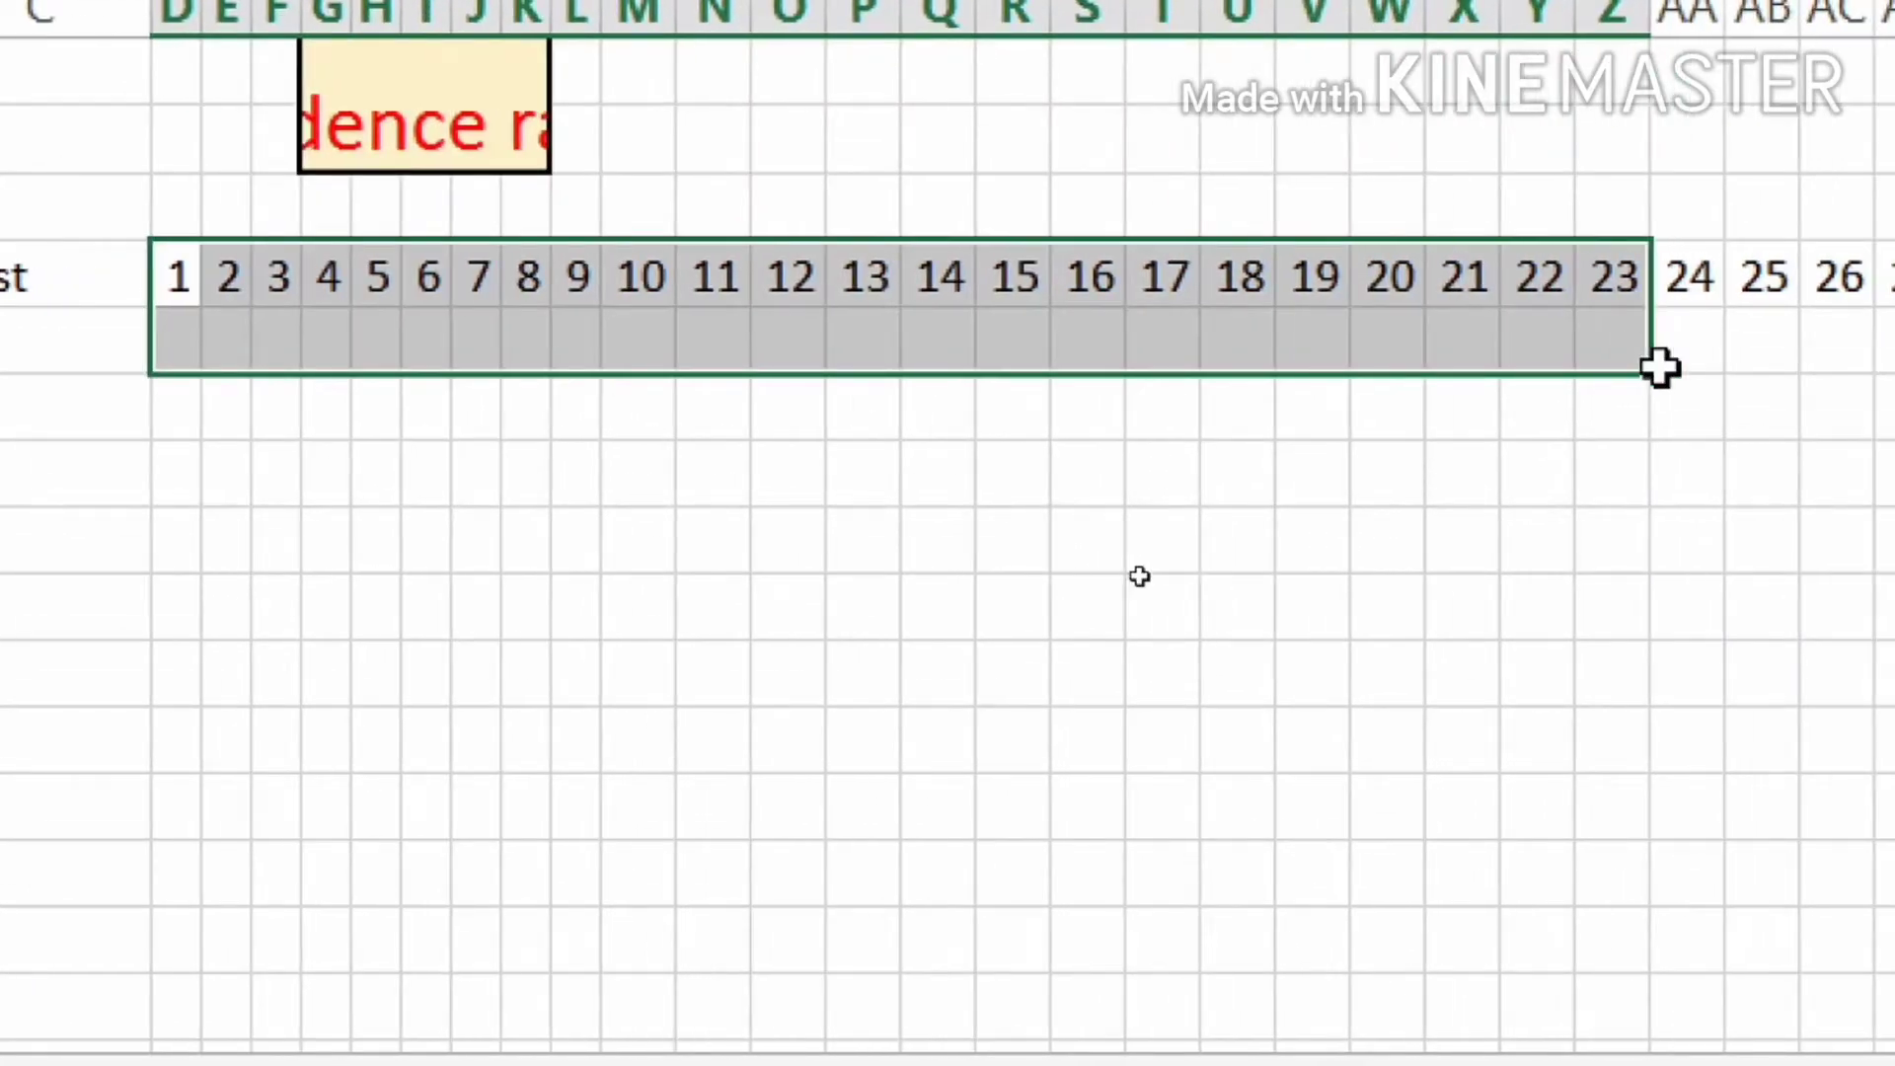
{"action": "left_click_drag", "start_coordinate": [1661, 368], "coordinate": [1894, 277]}
{"action": "left_click_drag", "start_coordinate": [1656, 276], "coordinate": [1868, 276]}
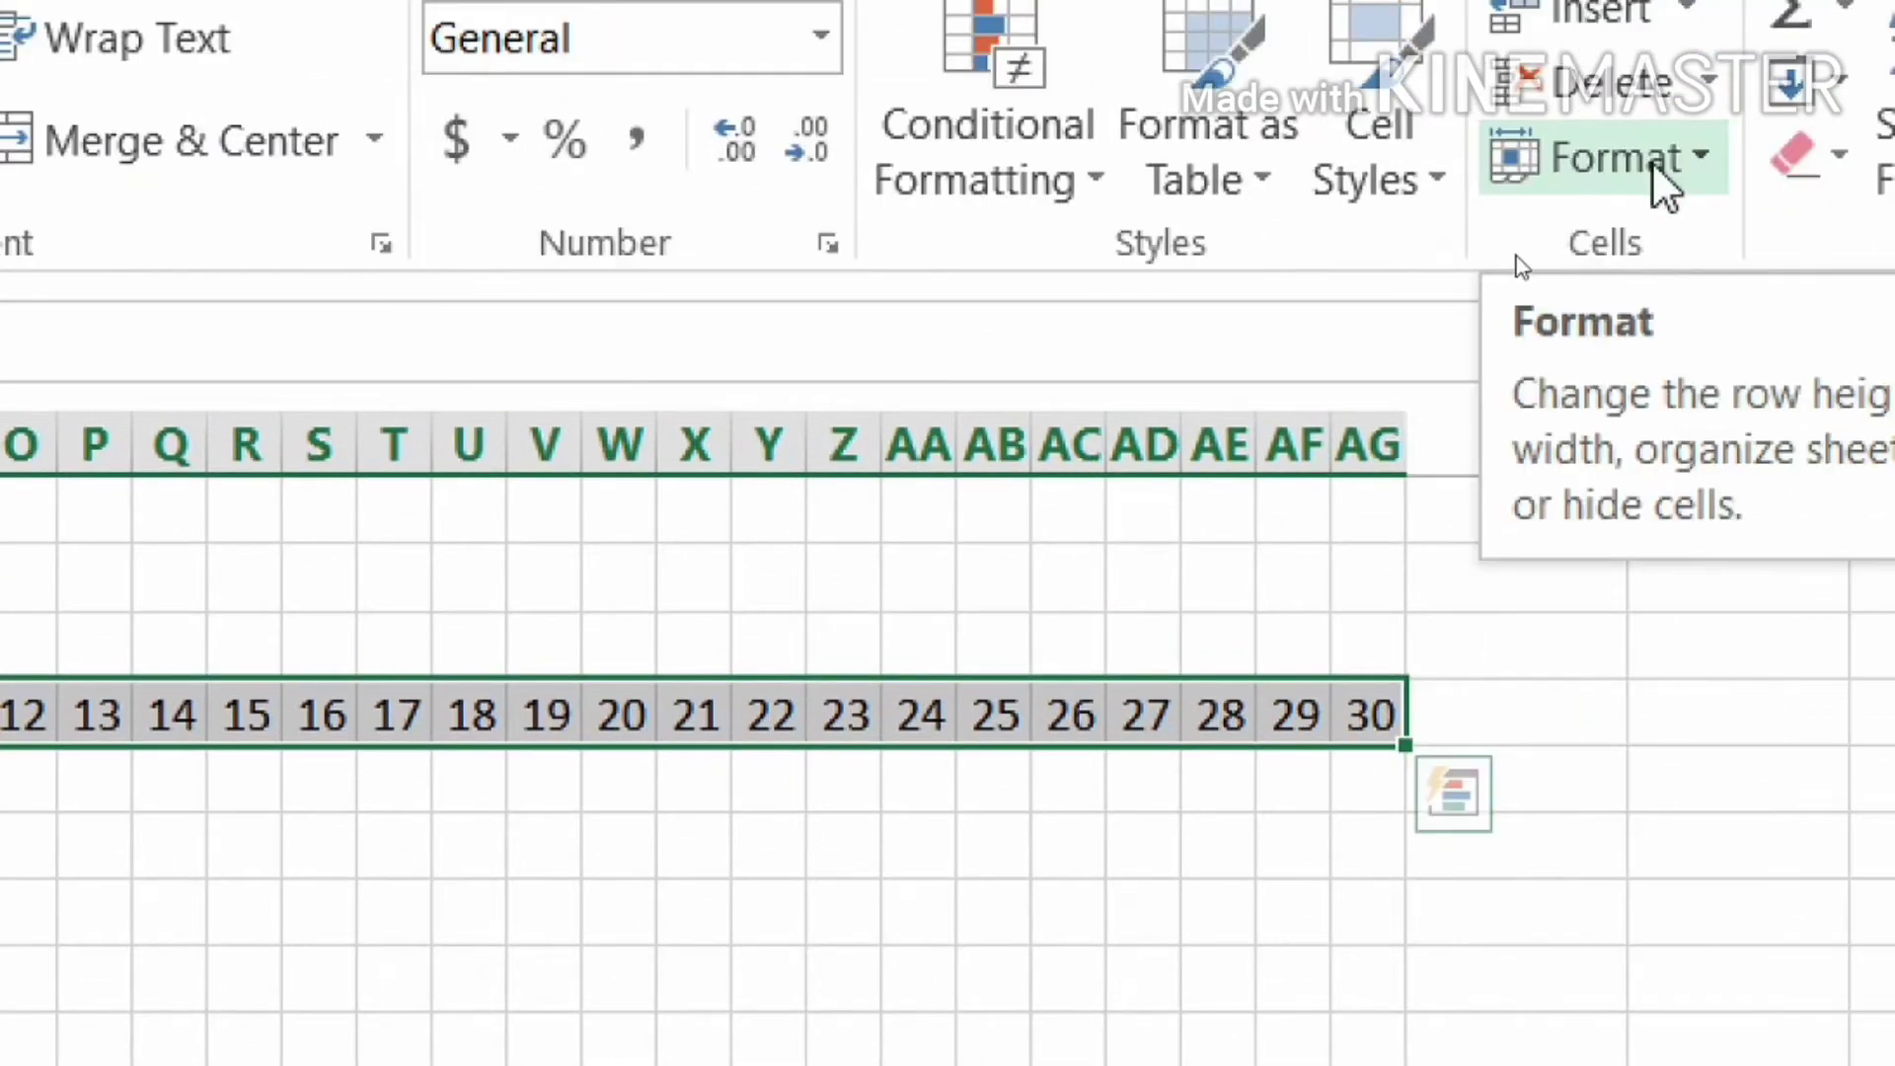
{"action": "left_click", "coordinate": [1666, 160]}
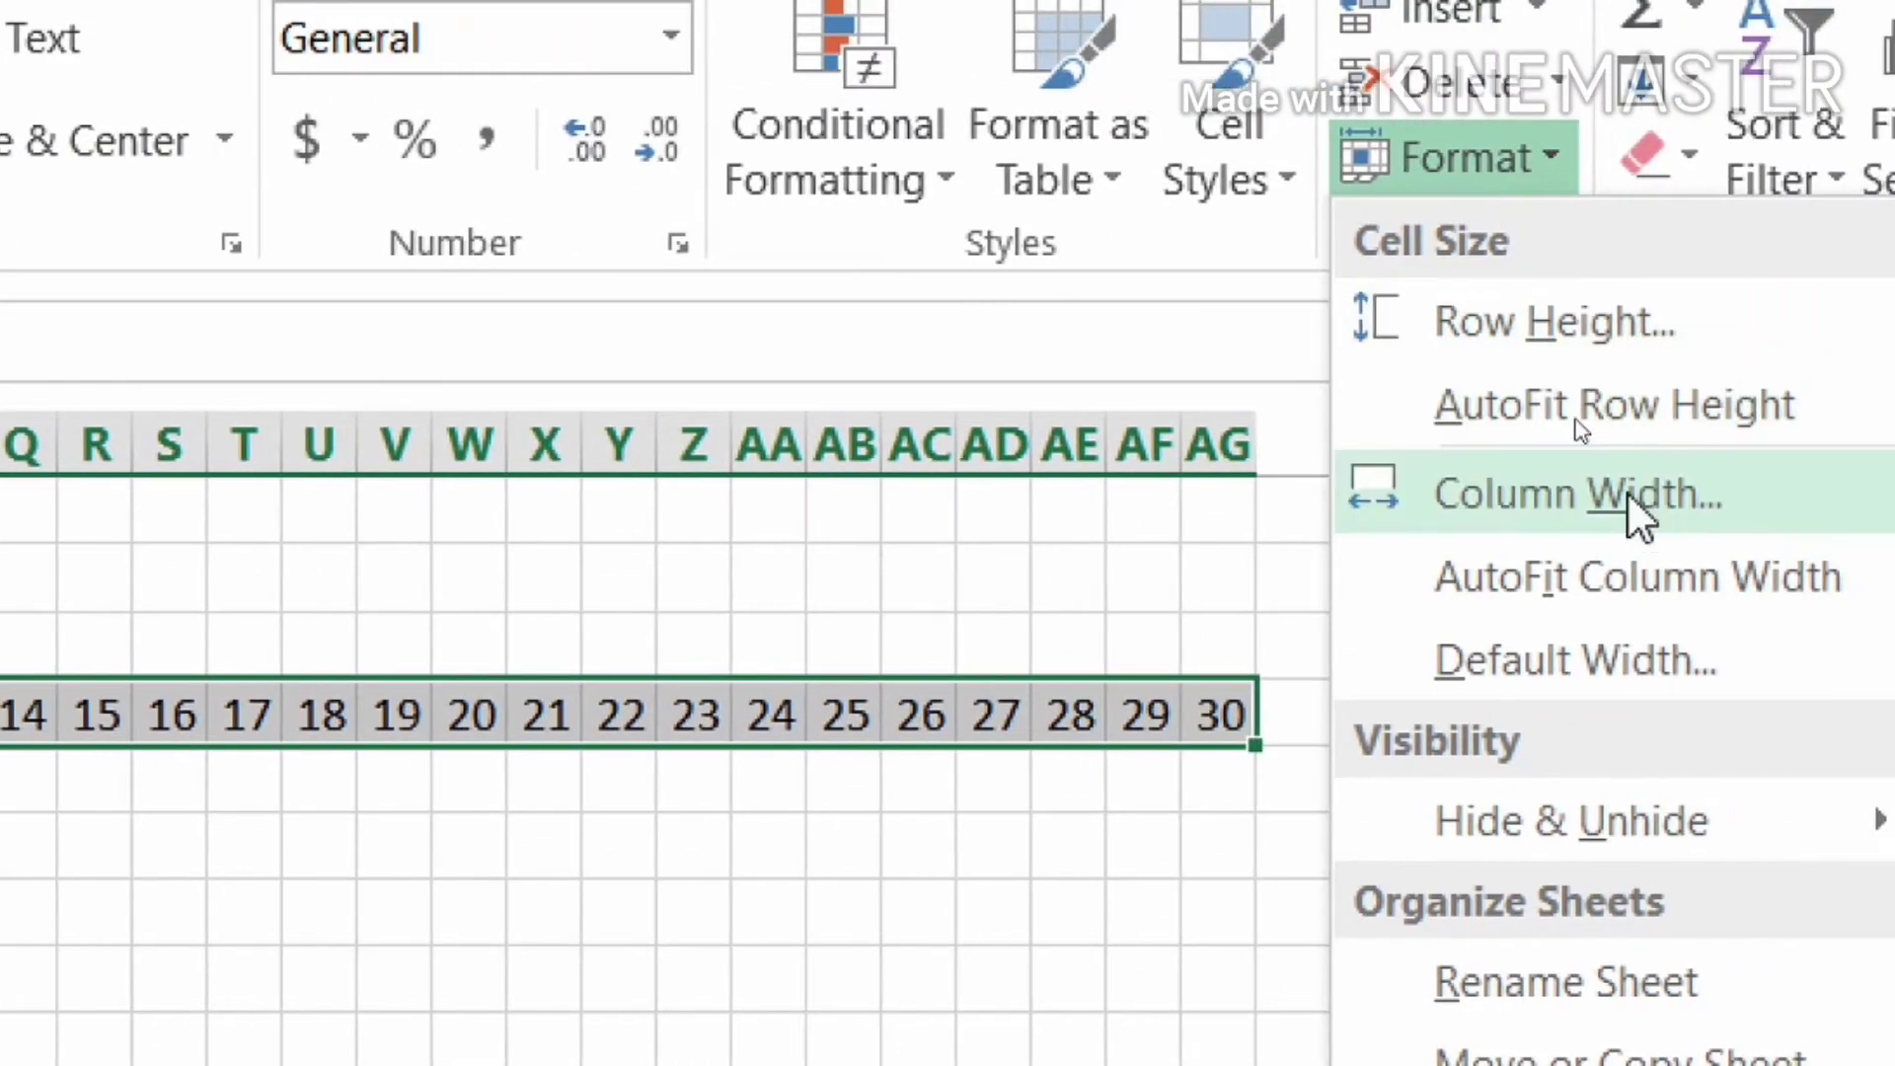
{"action": "left_click", "coordinate": [1627, 492]}
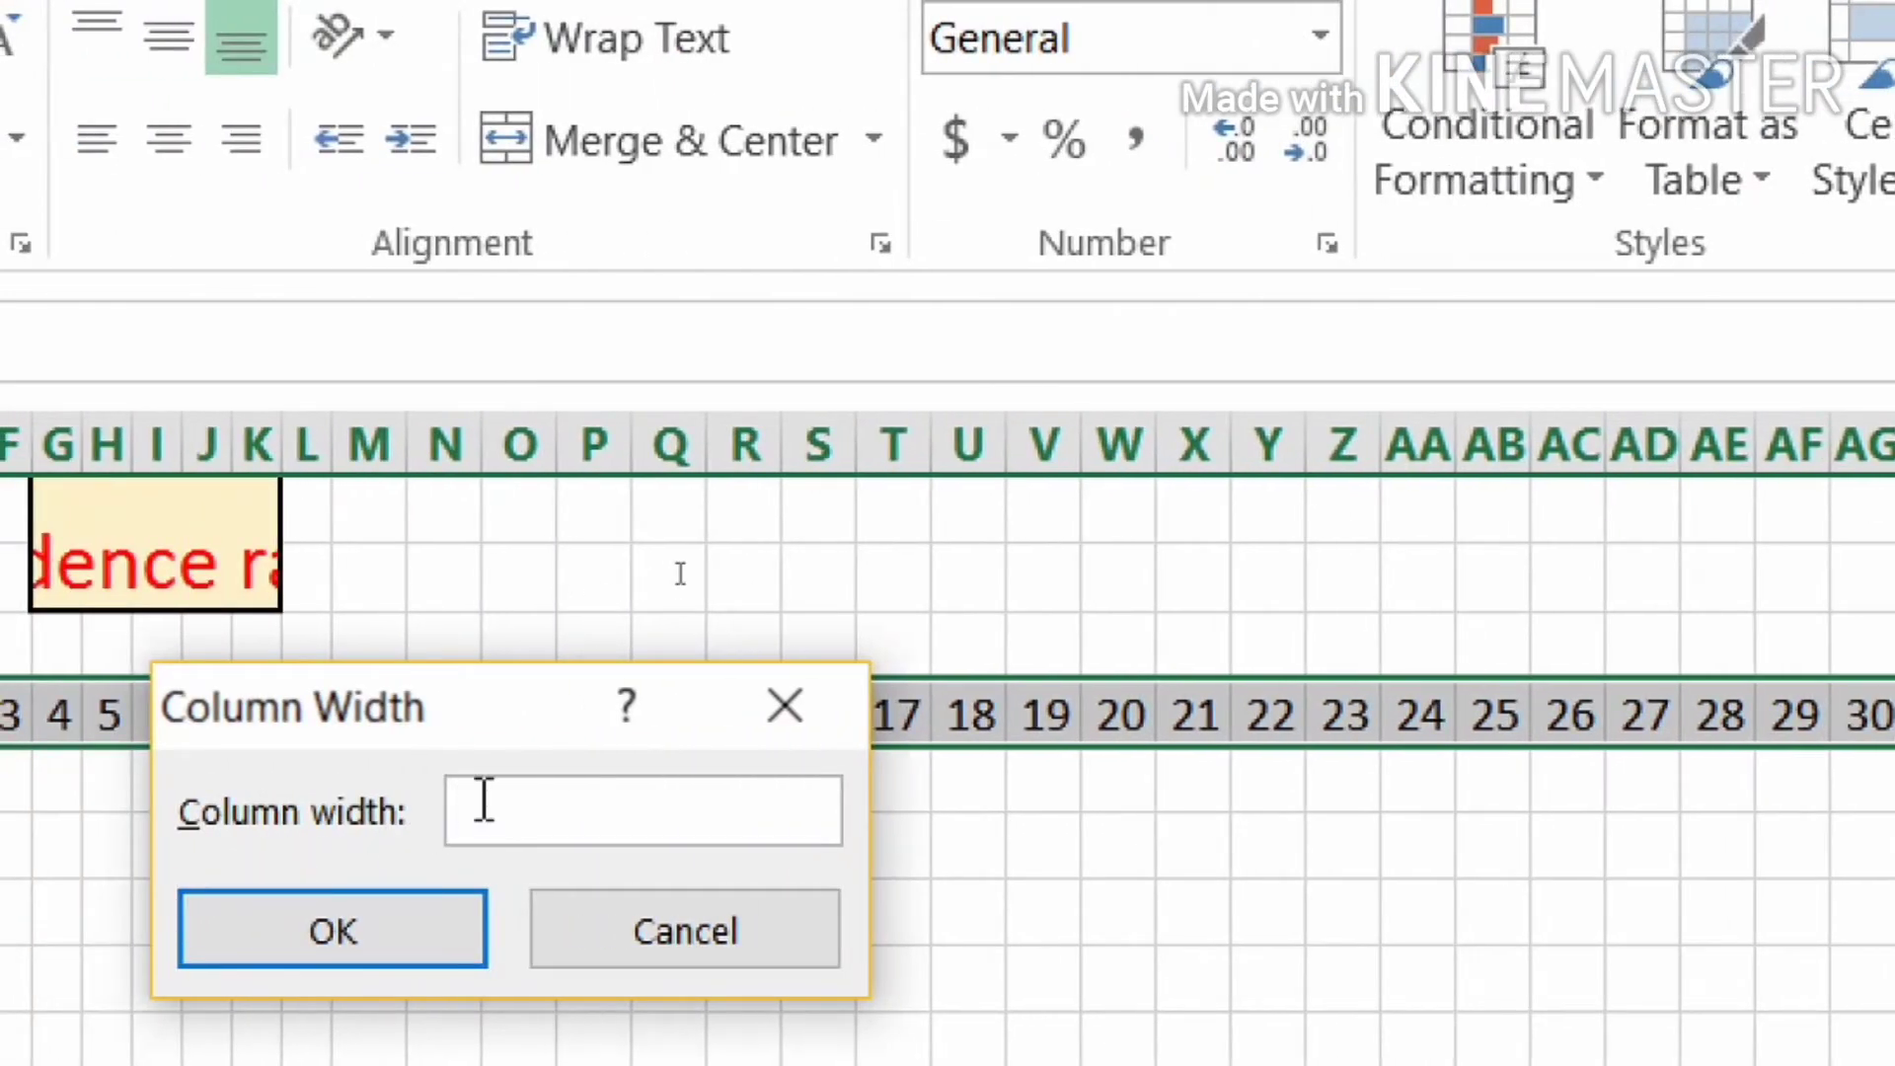
{"action": "type", "text": "2.29"}
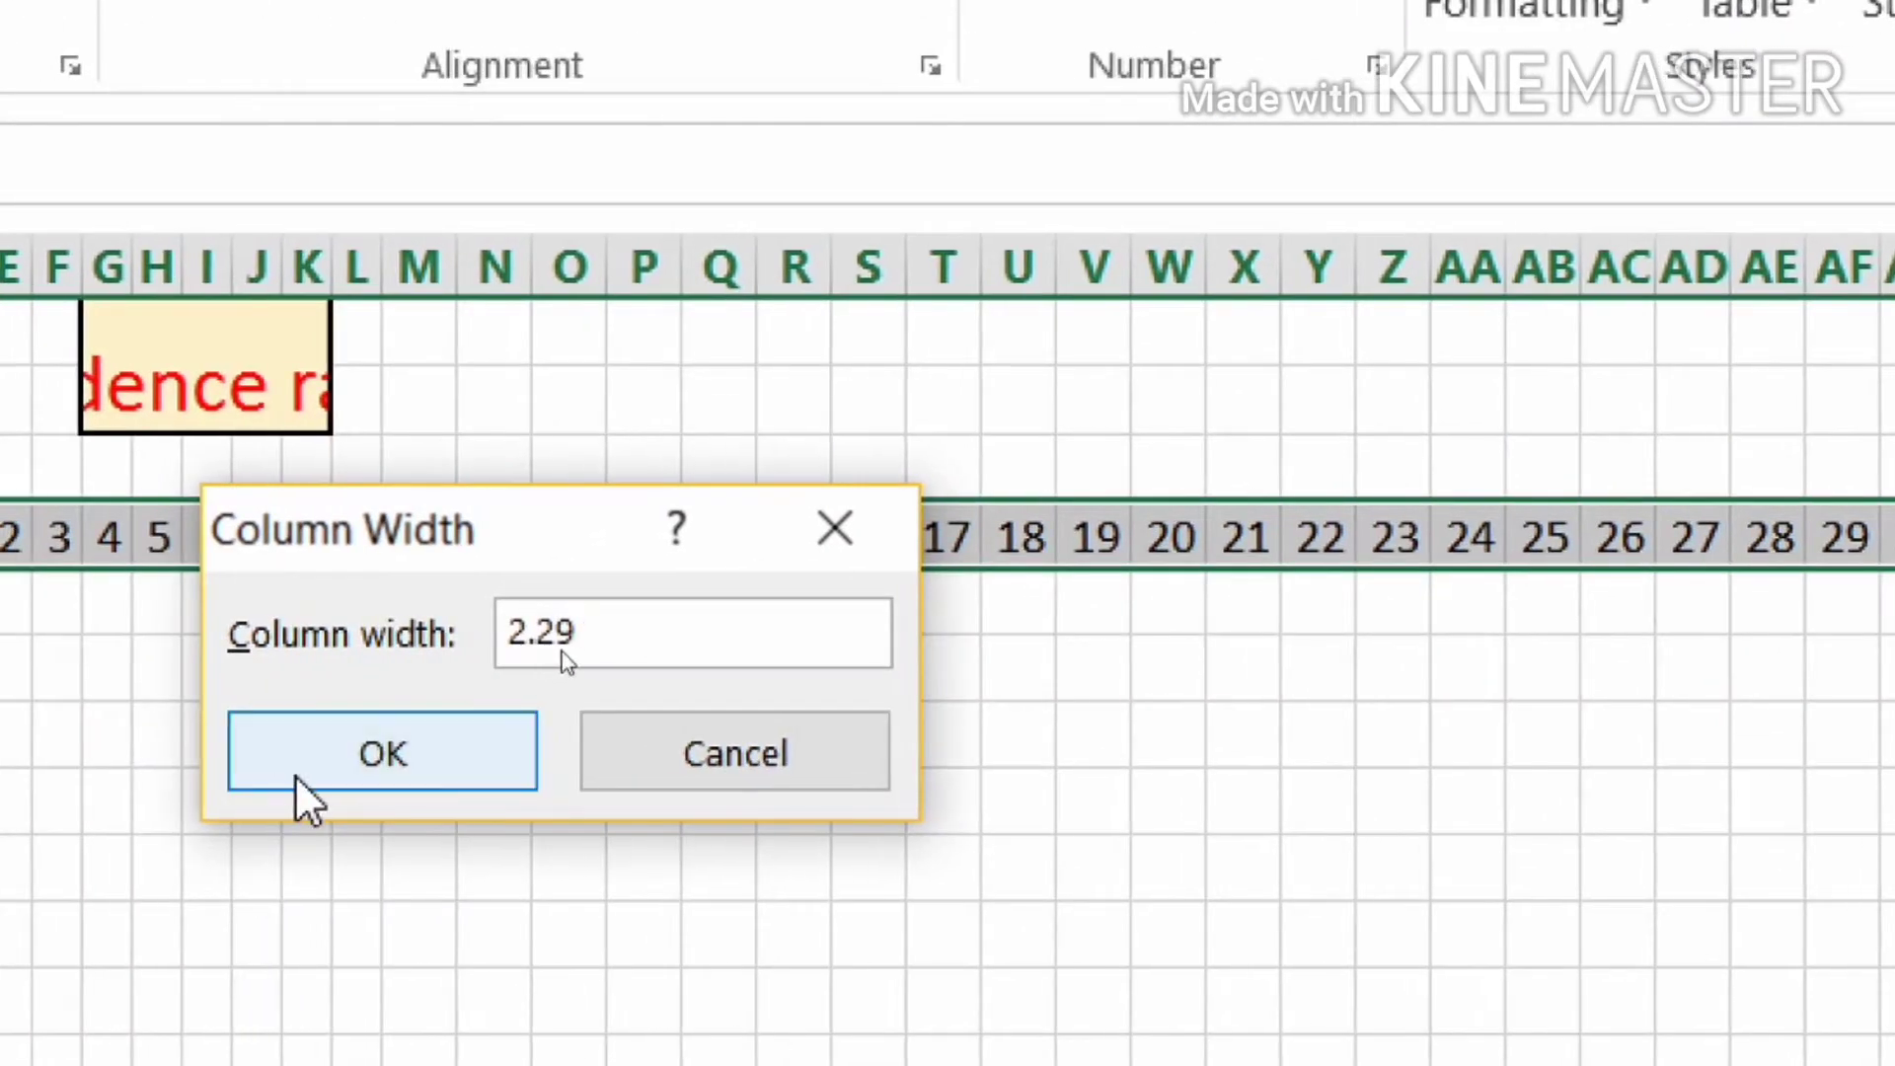
{"action": "left_click", "coordinate": [237, 949]}
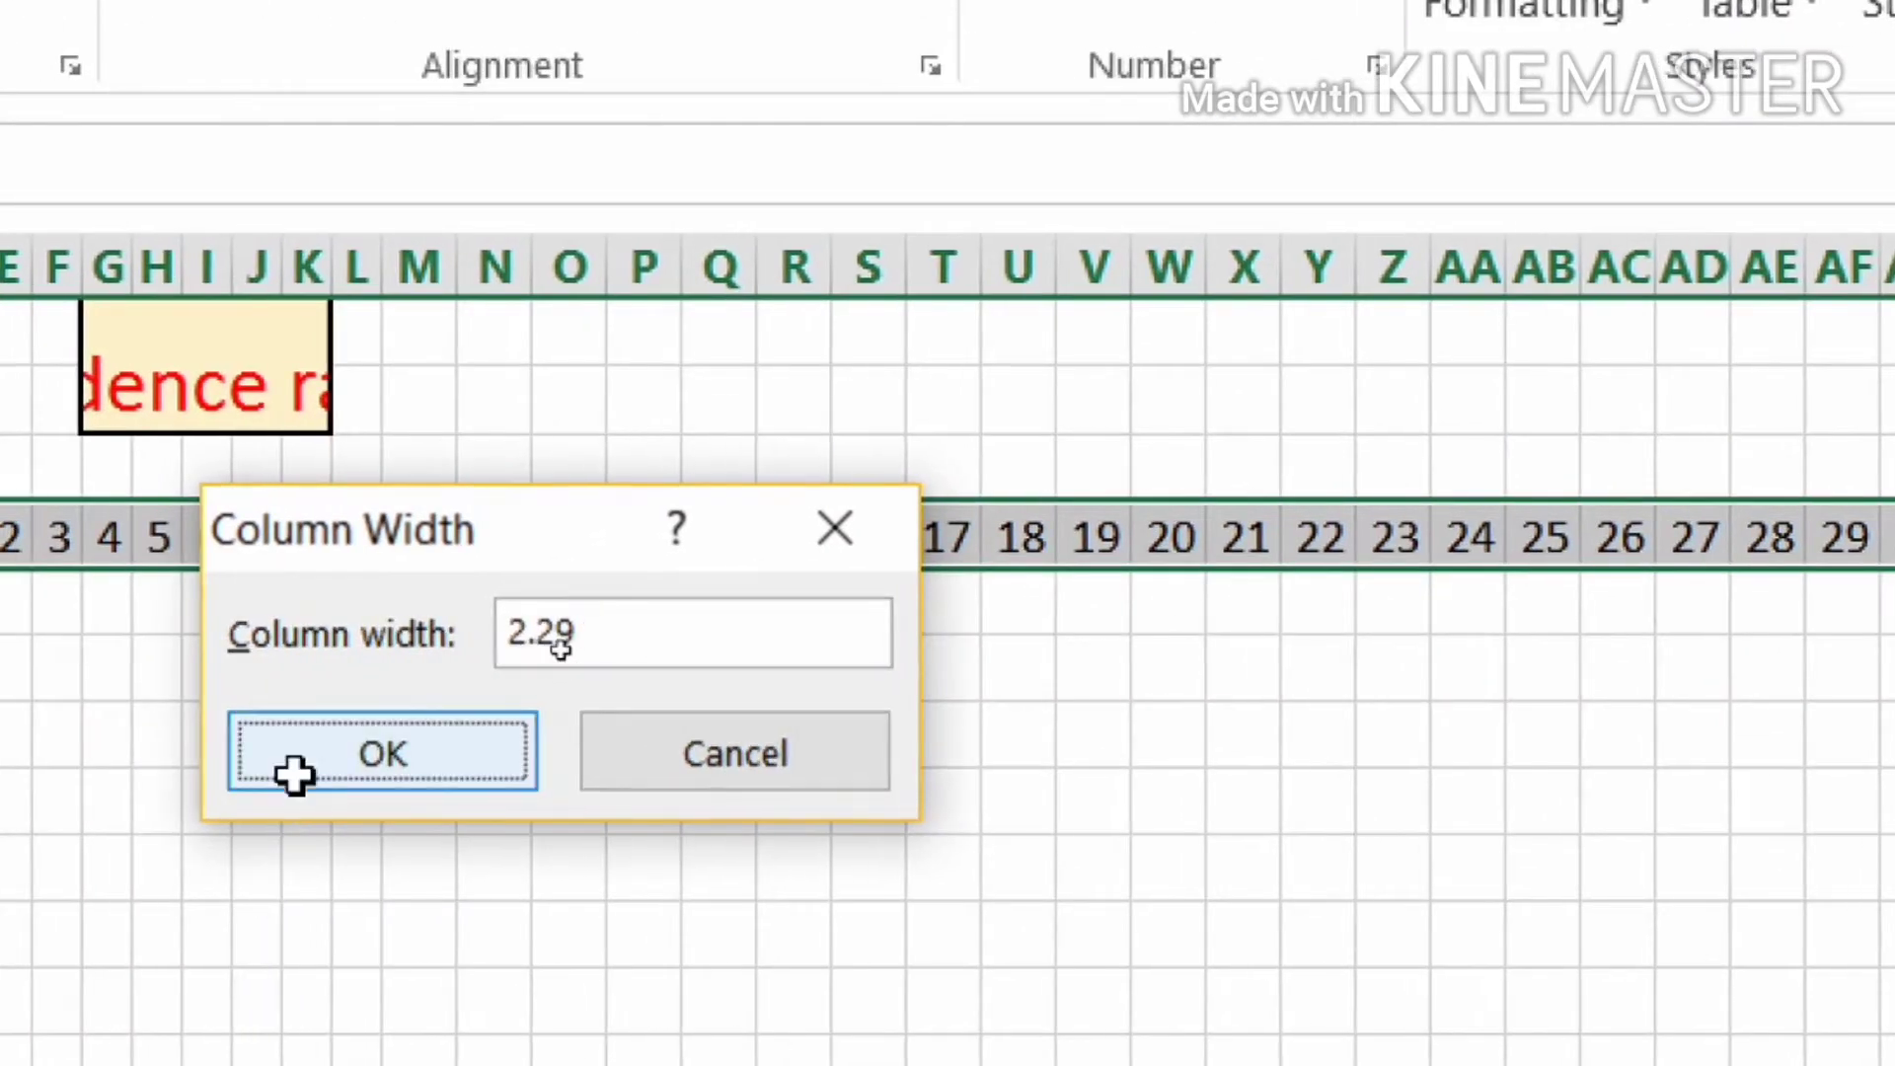
{"action": "left_click", "coordinate": [875, 925]}
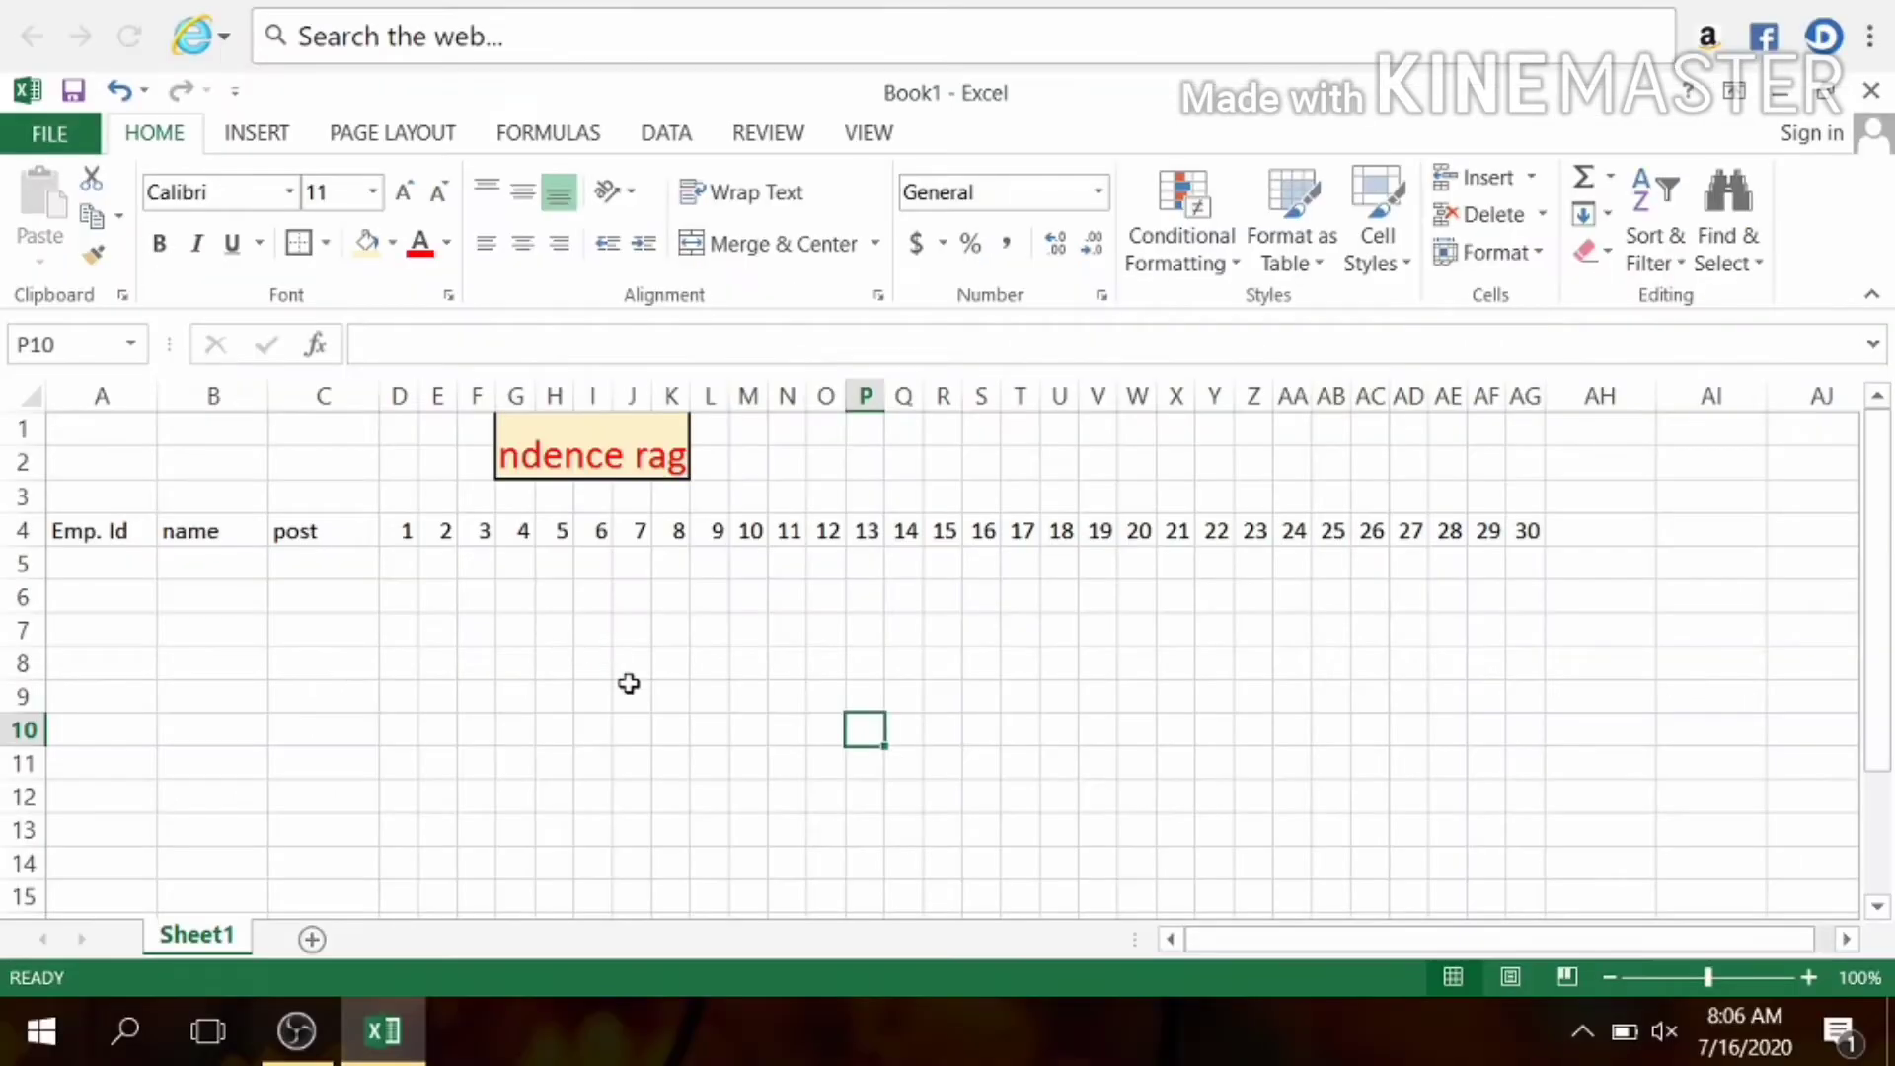
{"action": "left_click", "coordinate": [1097, 628]}
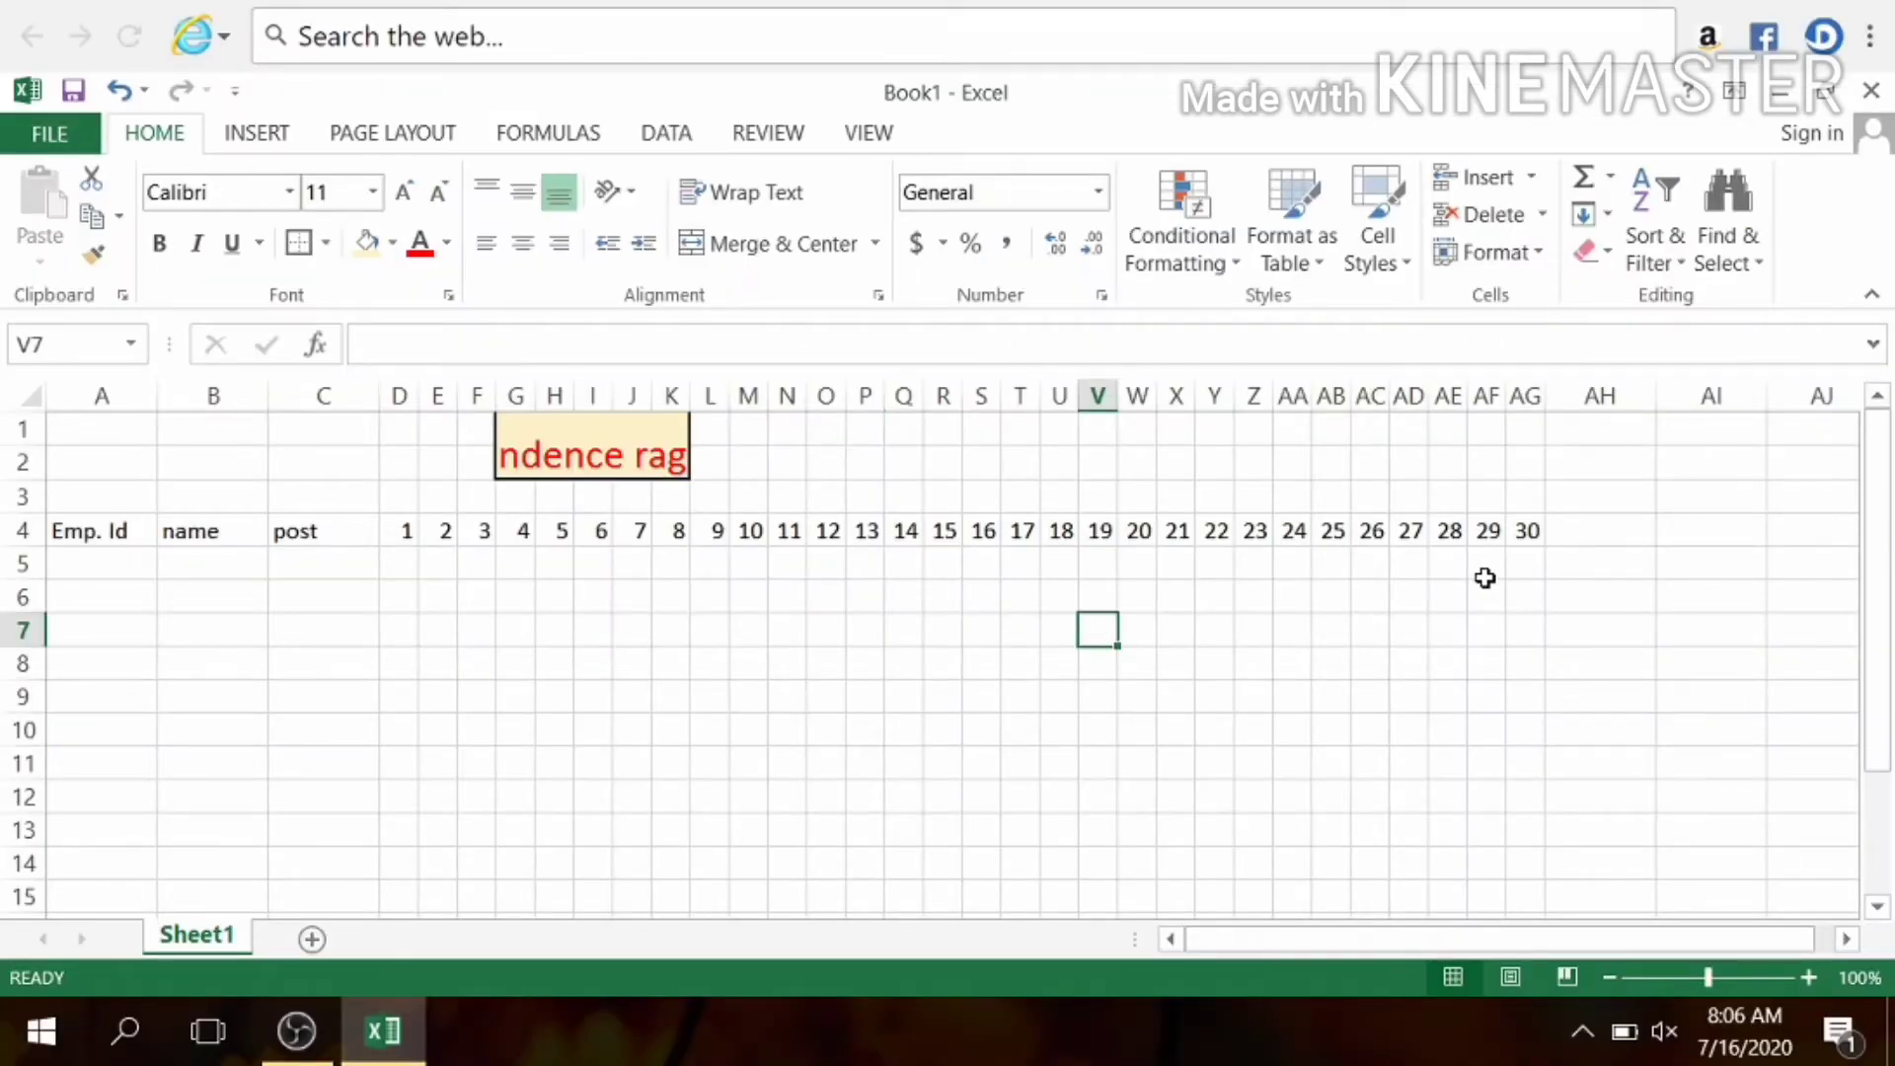
Enter the heading "total (p)" in cell AH4, beside day 30.
{"action": "left_click", "coordinate": [1600, 536]}
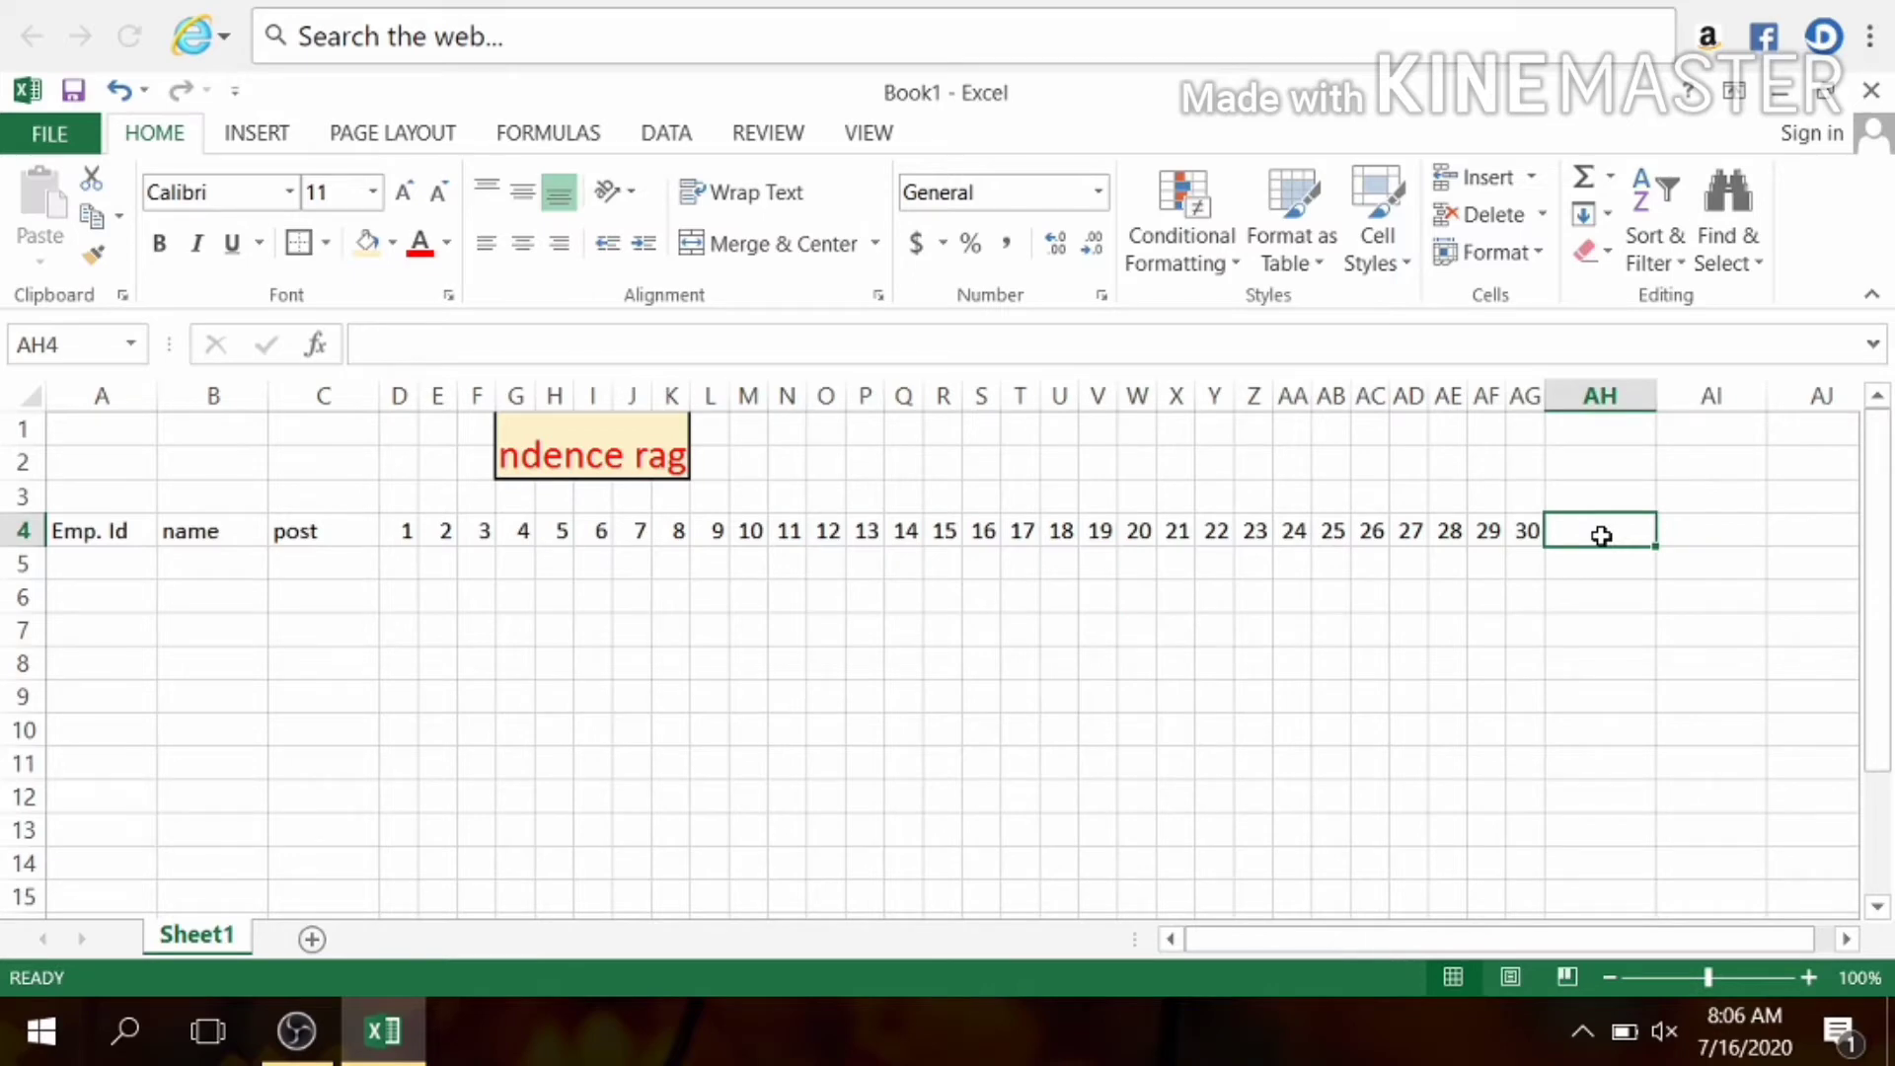
{"action": "type", "text": "t"}
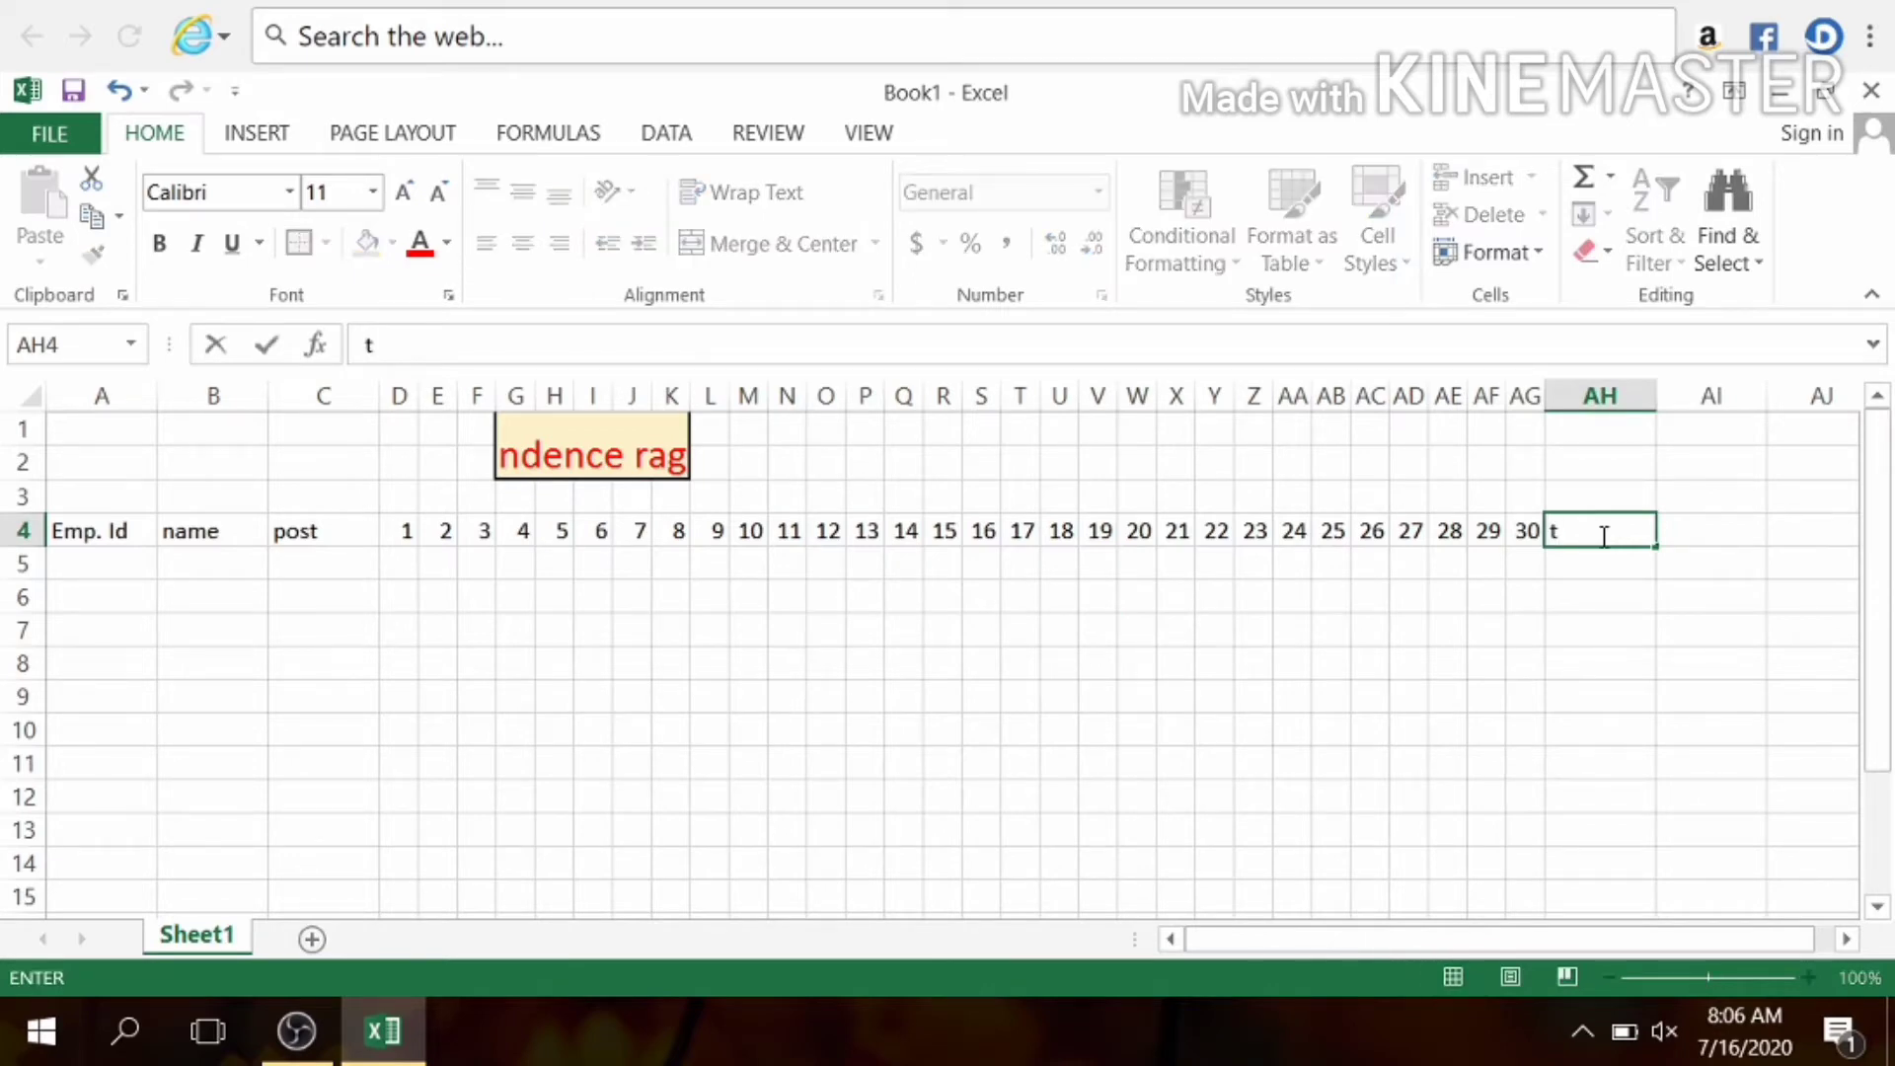
{"action": "type", "text": "ta"}
{"action": "key", "text": "BackSpace"}
{"action": "key", "text": "BackSpace"}
{"action": "key", "text": "BackSpace"}
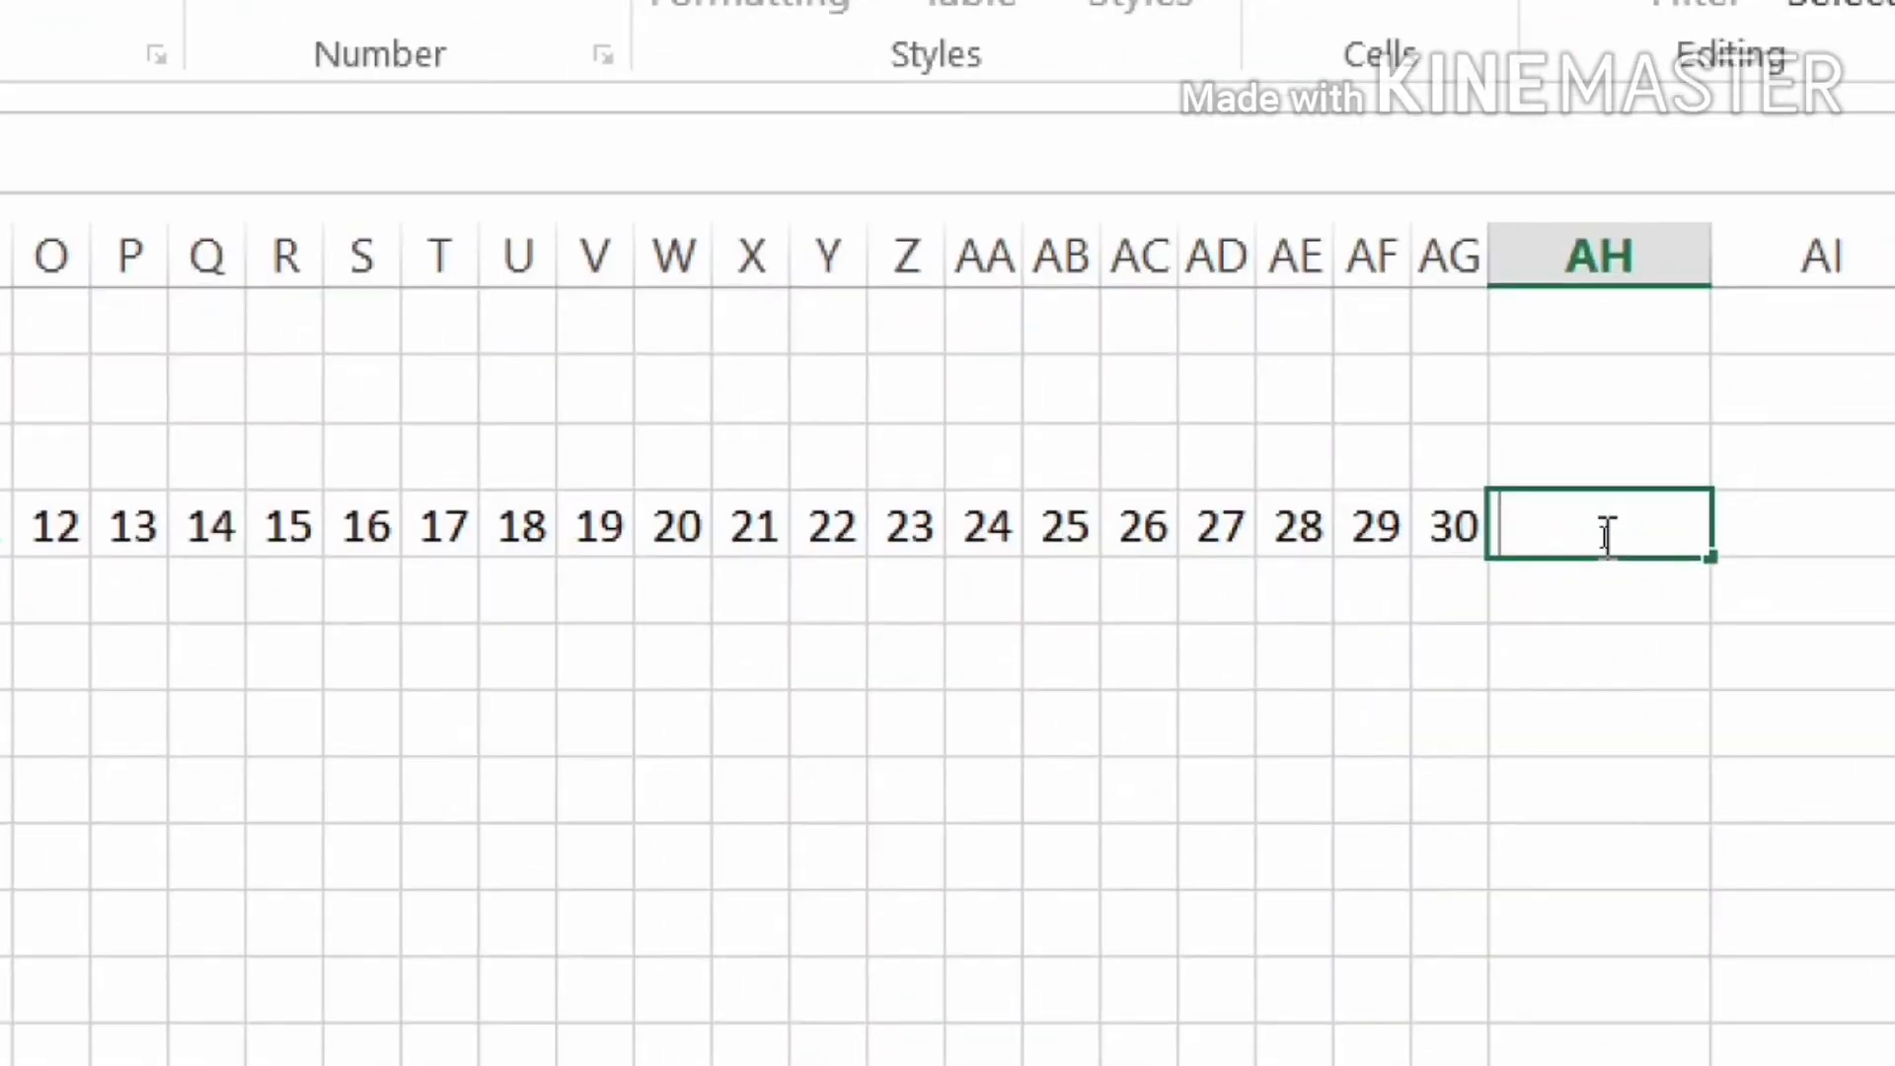
{"action": "type", "text": "total"}
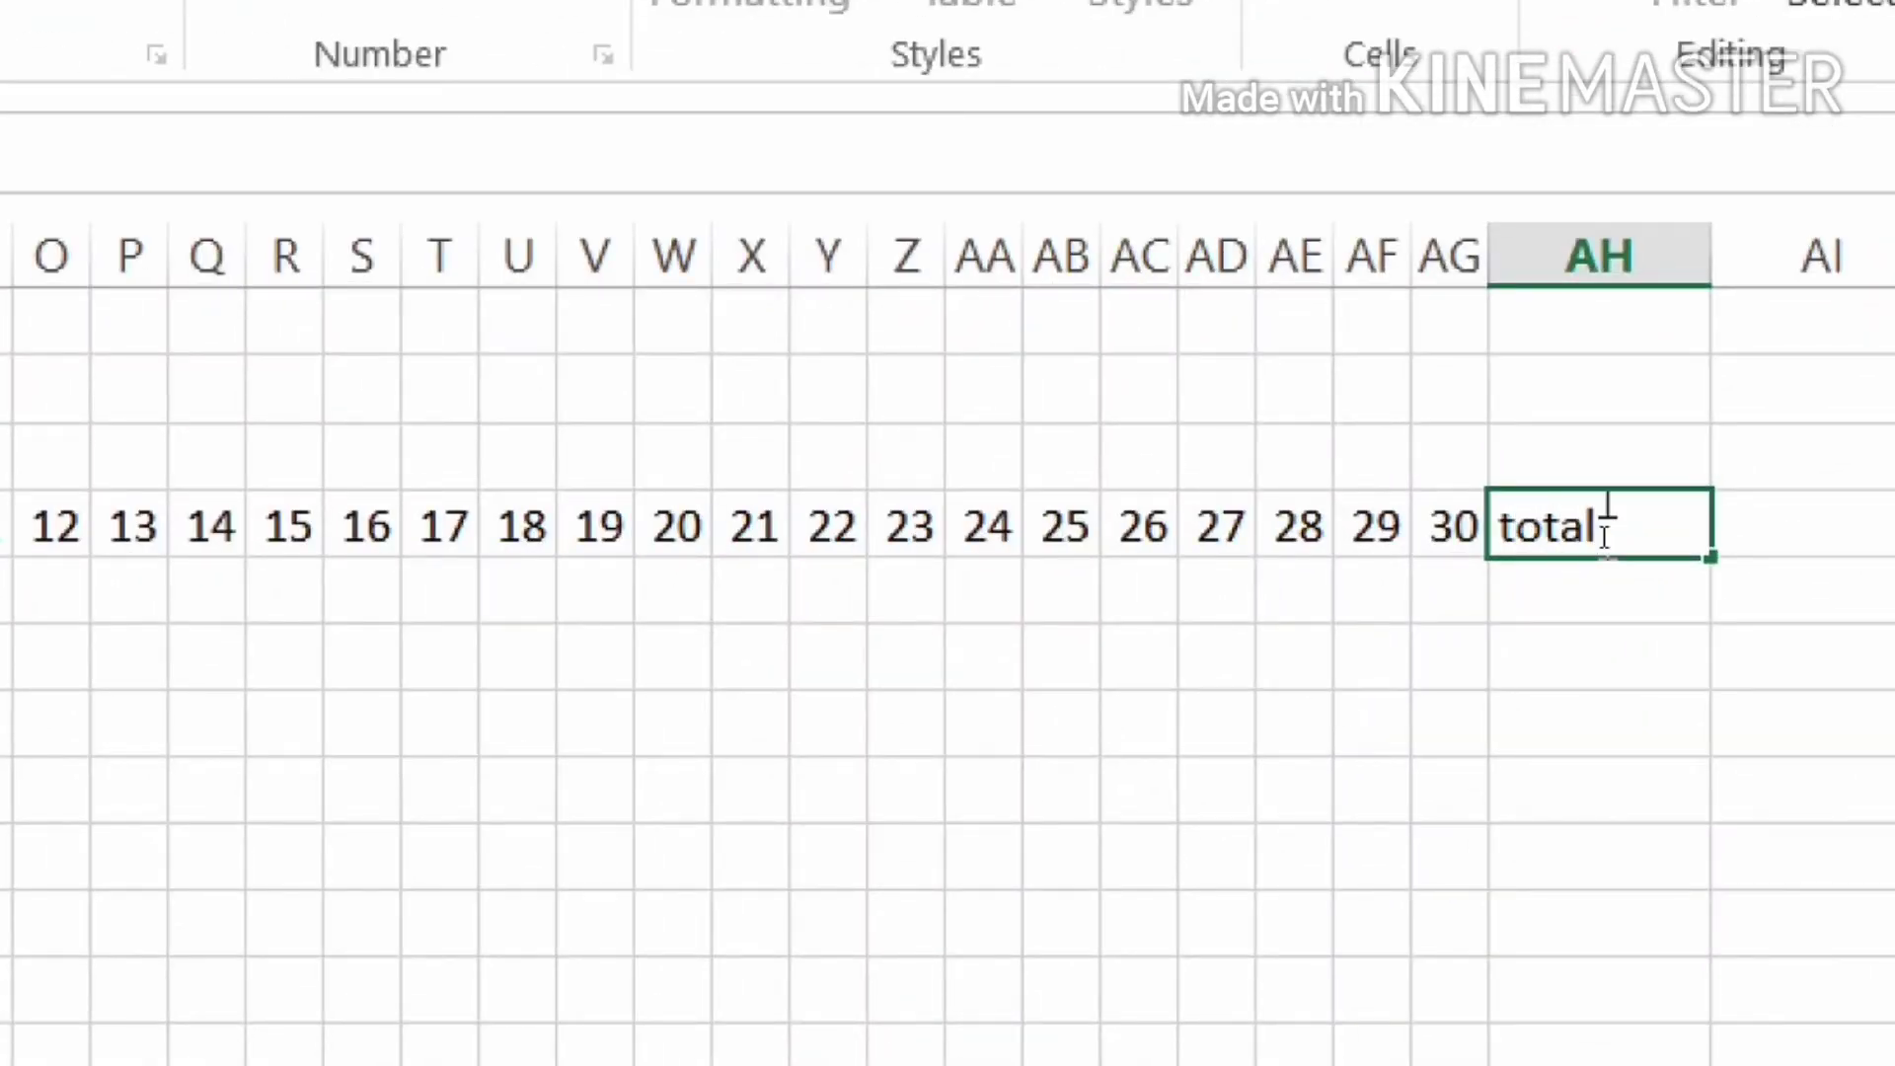
{"action": "type", "text": "(p)"}
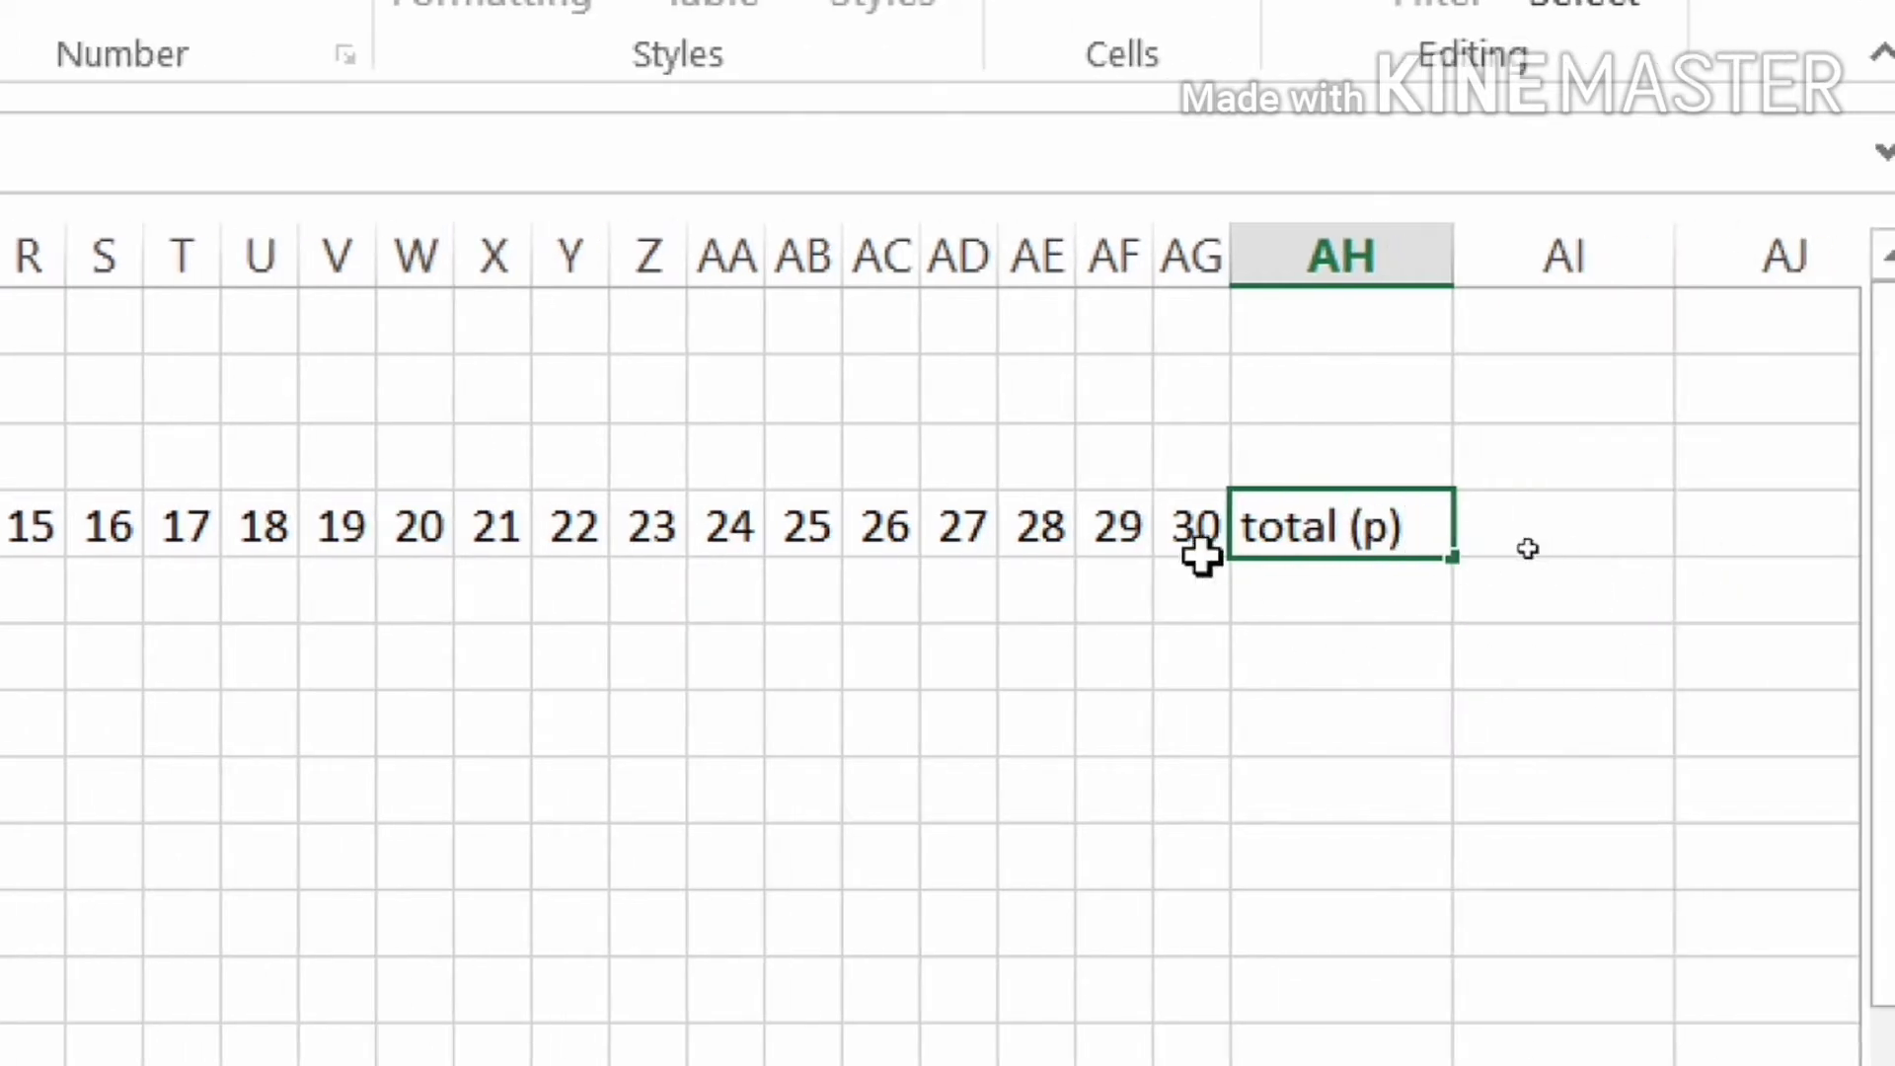
{"action": "key", "text": "Tab"}
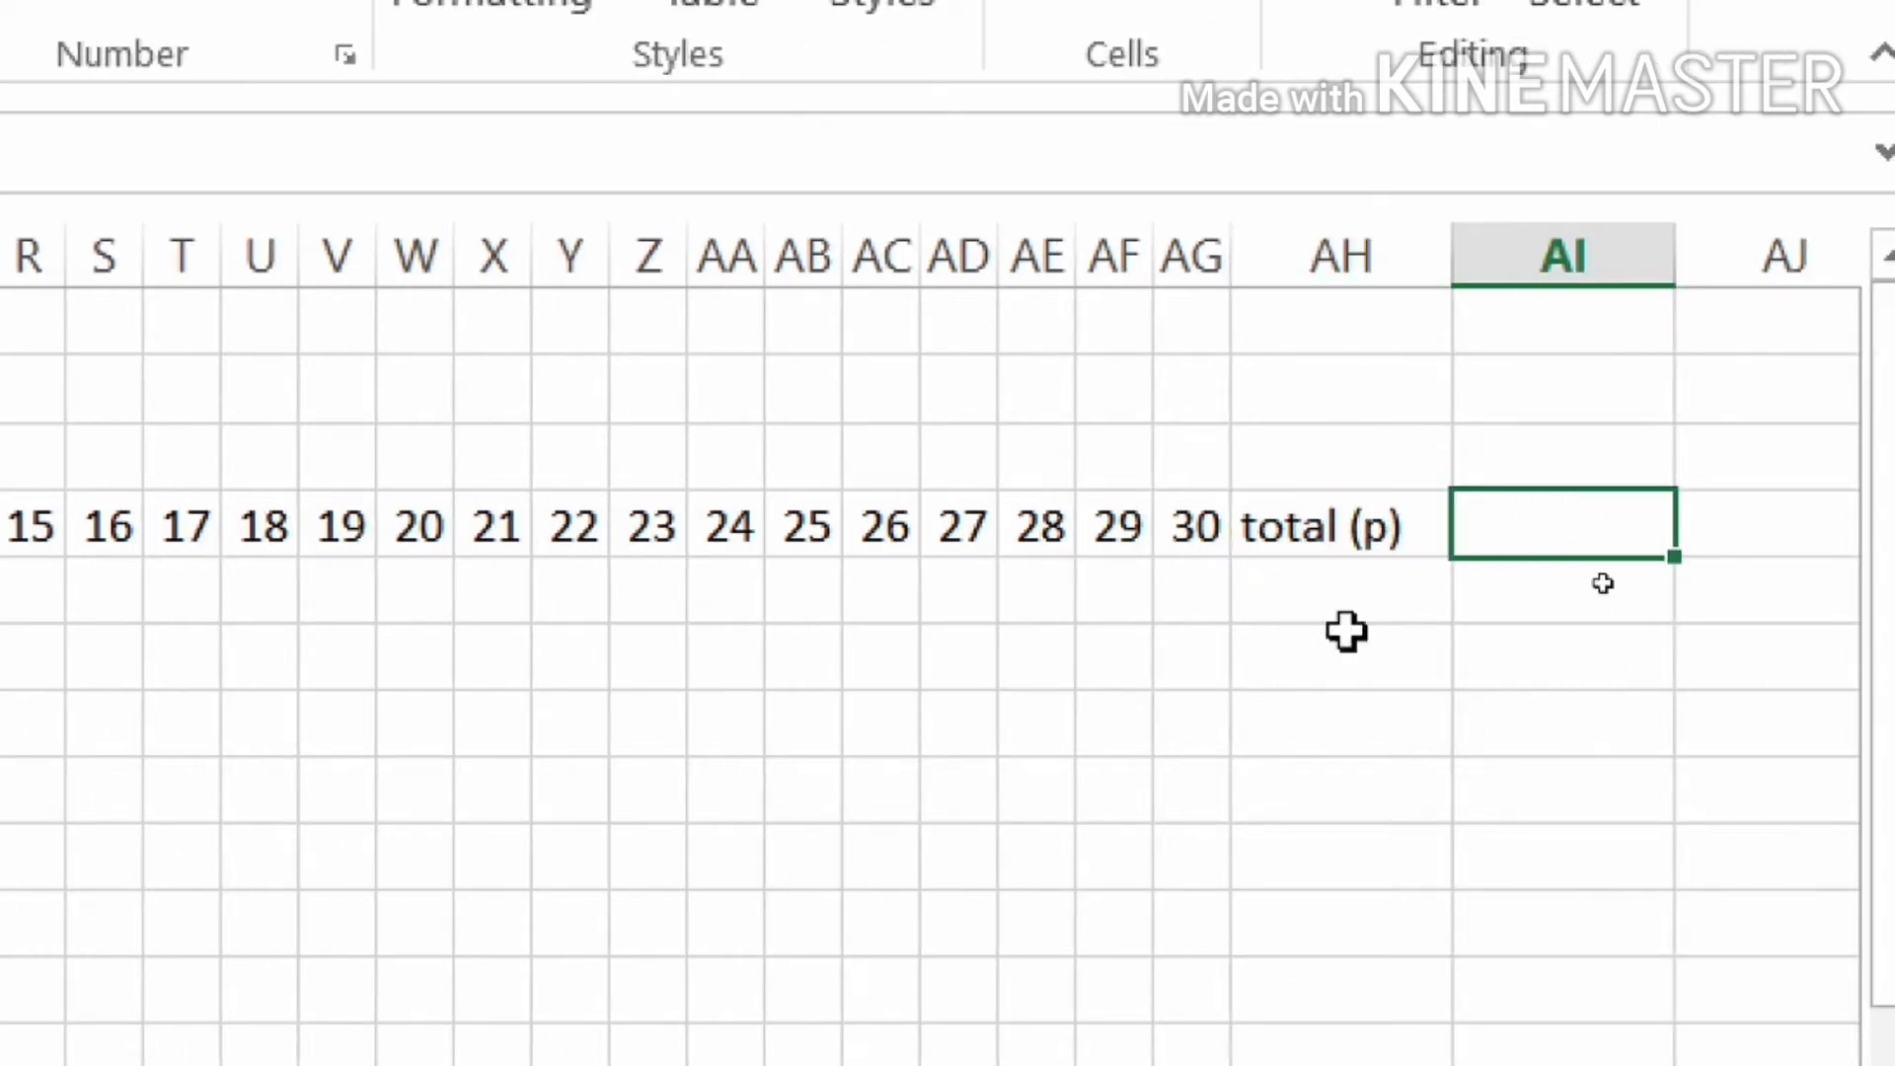
Enter the headings "total (a)", "total (h)" and "total (s)" in cells AI4 to AK4.
{"action": "type", "text": "total "}
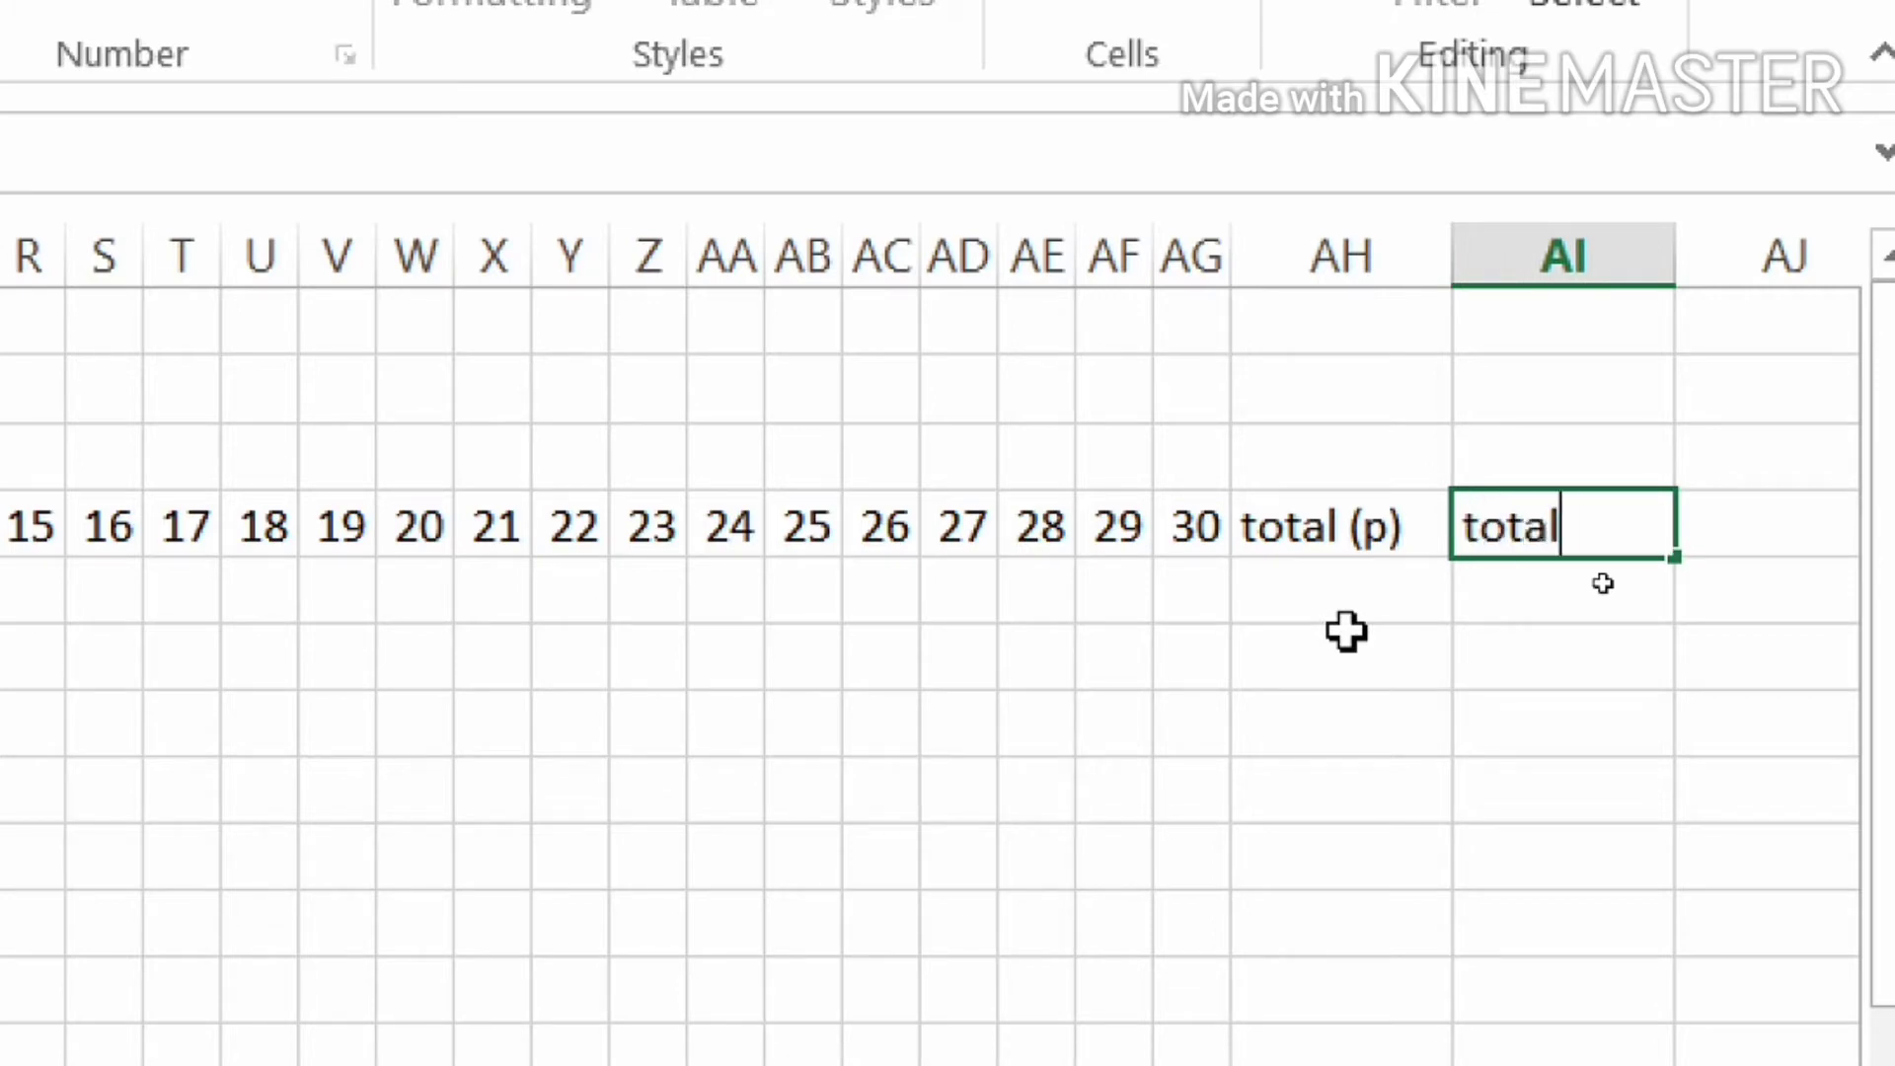
{"action": "type", "text": "(a)"}
{"action": "key", "text": "Tab"}
{"action": "type", "text": "total "}
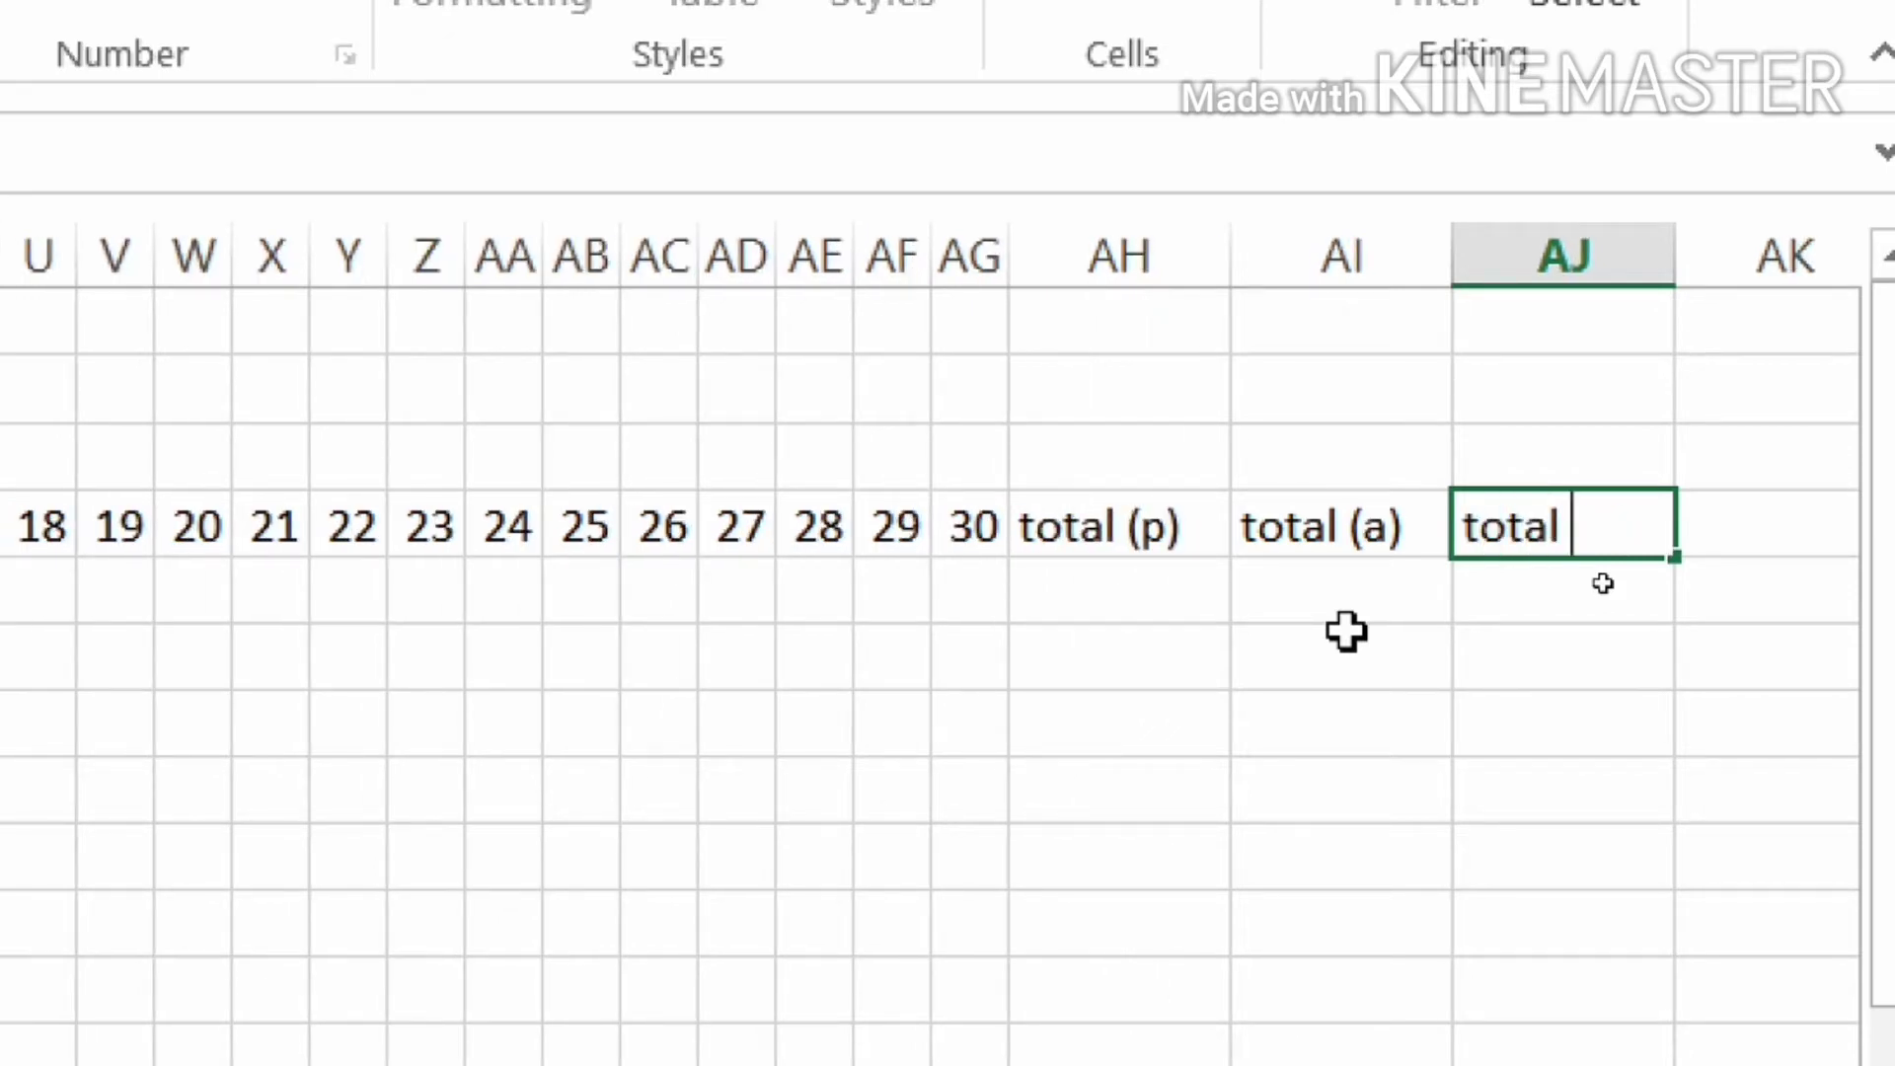
{"action": "type", "text": "(h)"}
{"action": "key", "text": "Tab"}
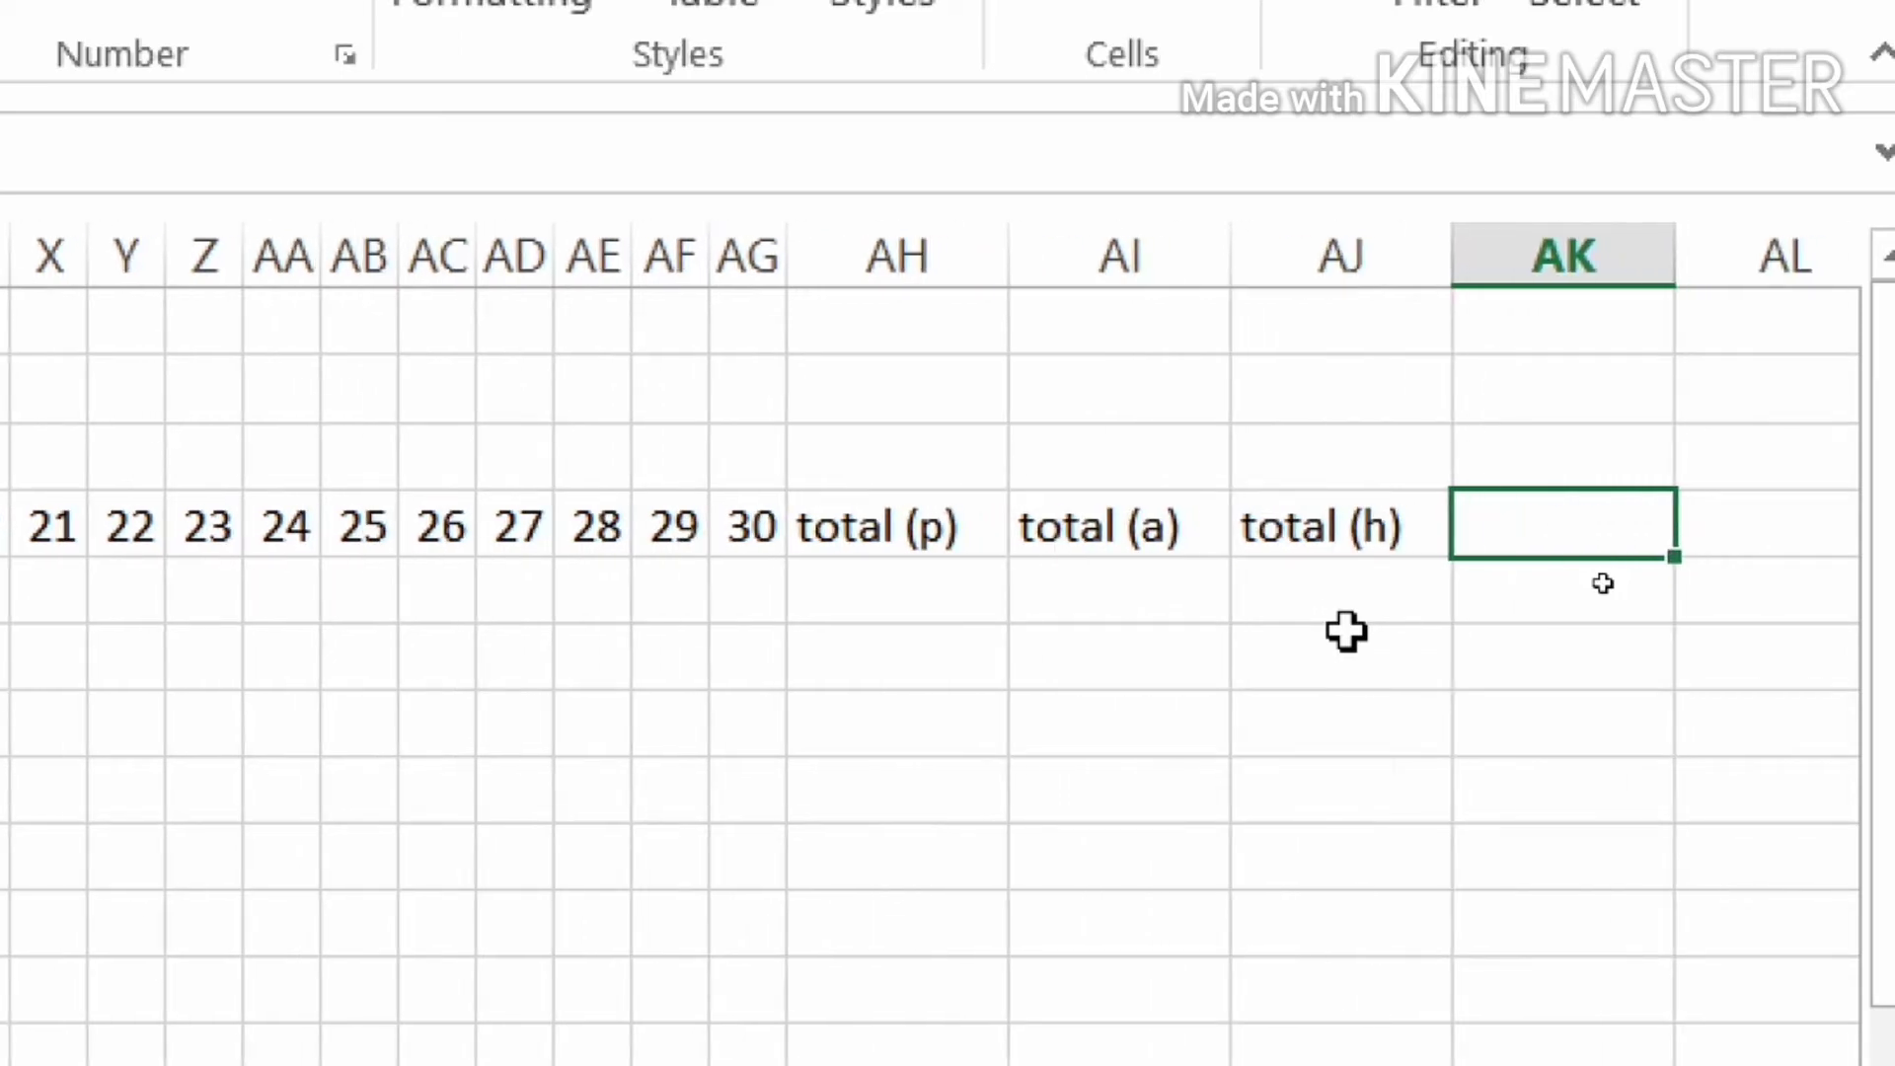
{"action": "type", "text": "tota"}
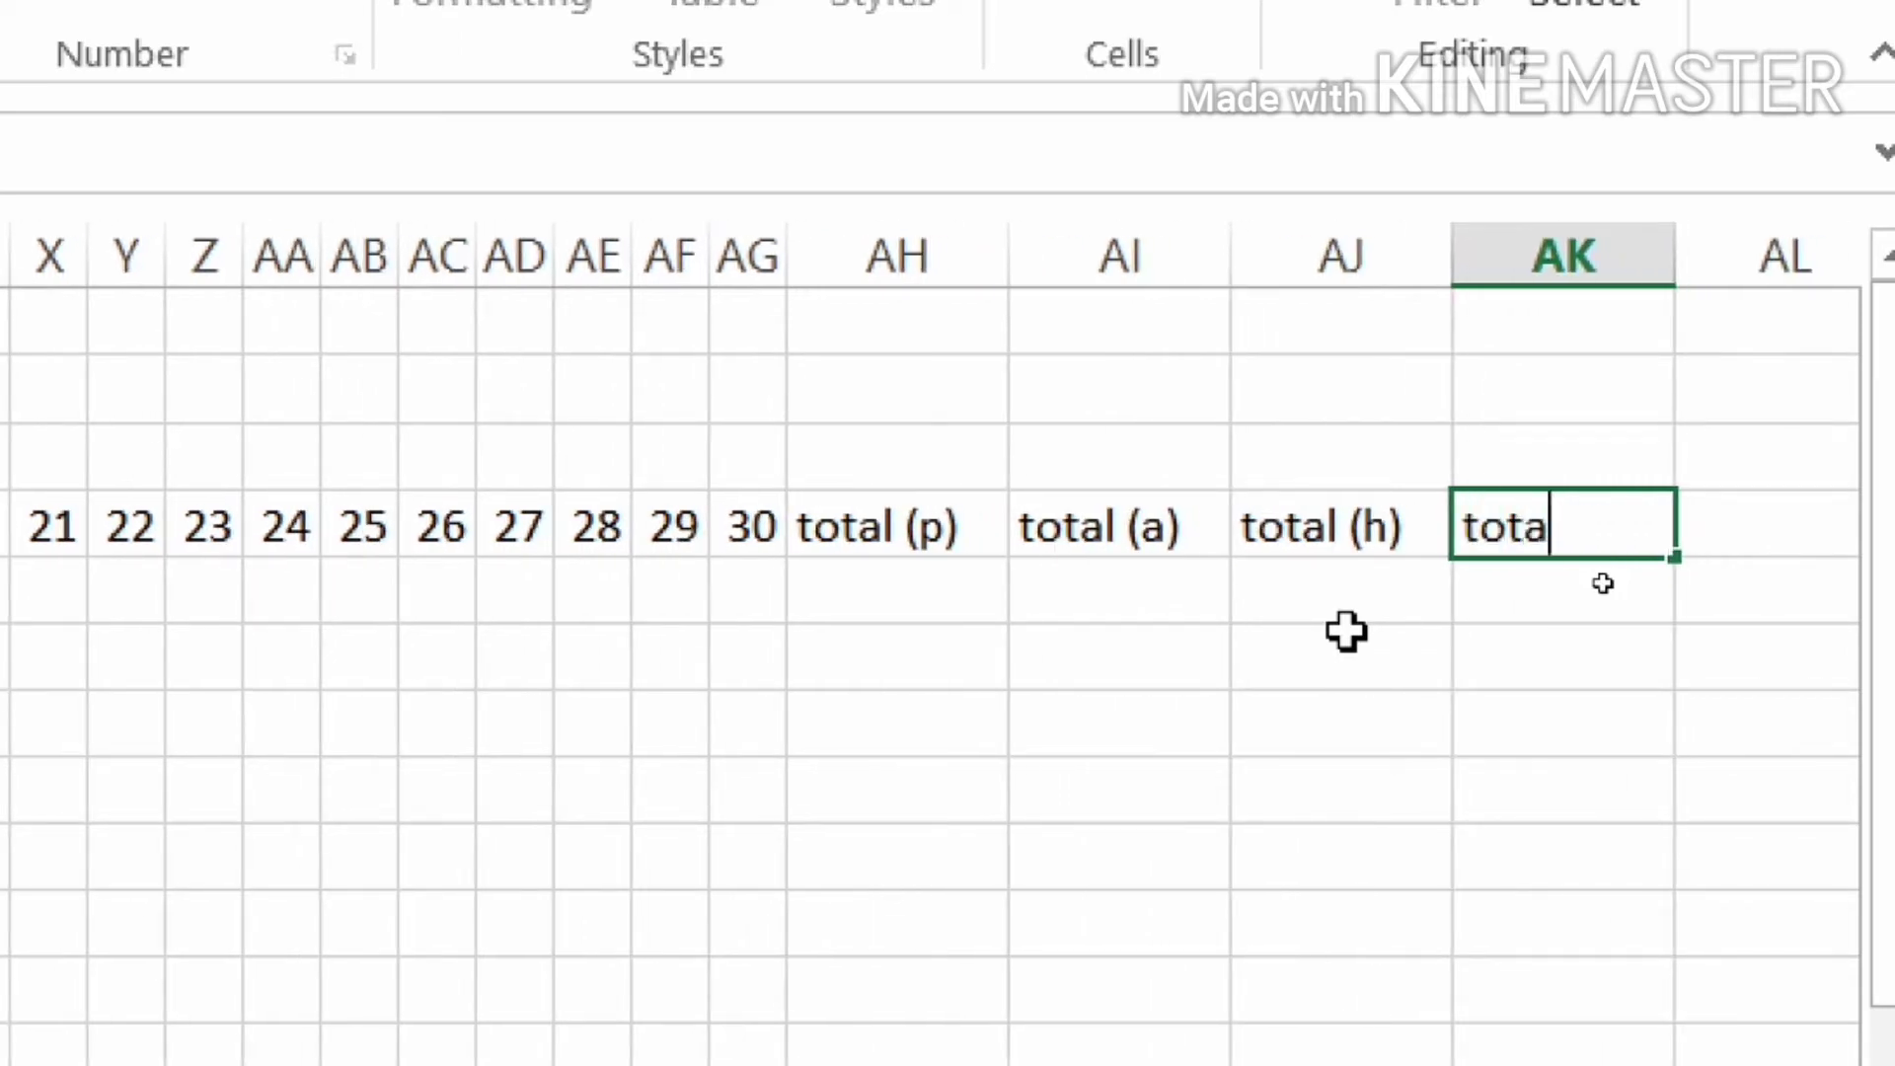
{"action": "type", "text": "l (s)"}
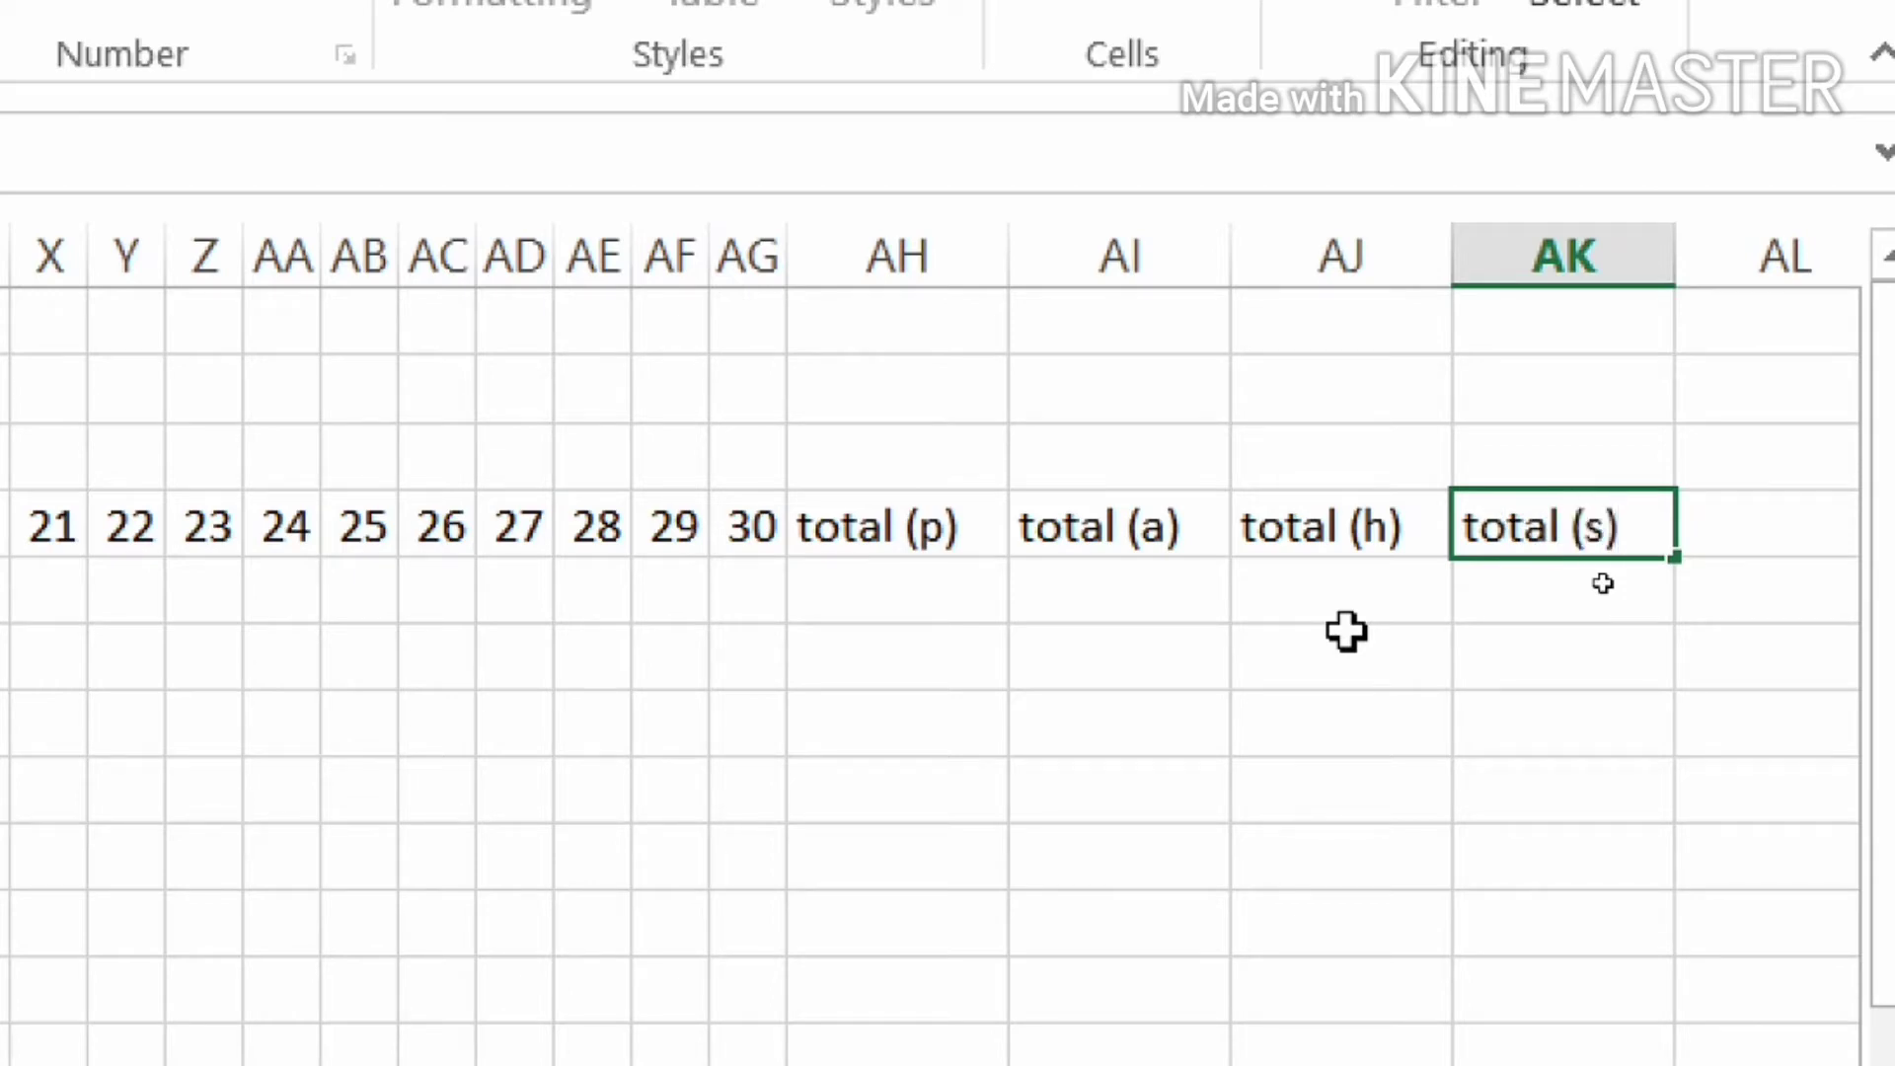
{"action": "key", "text": "Tab"}
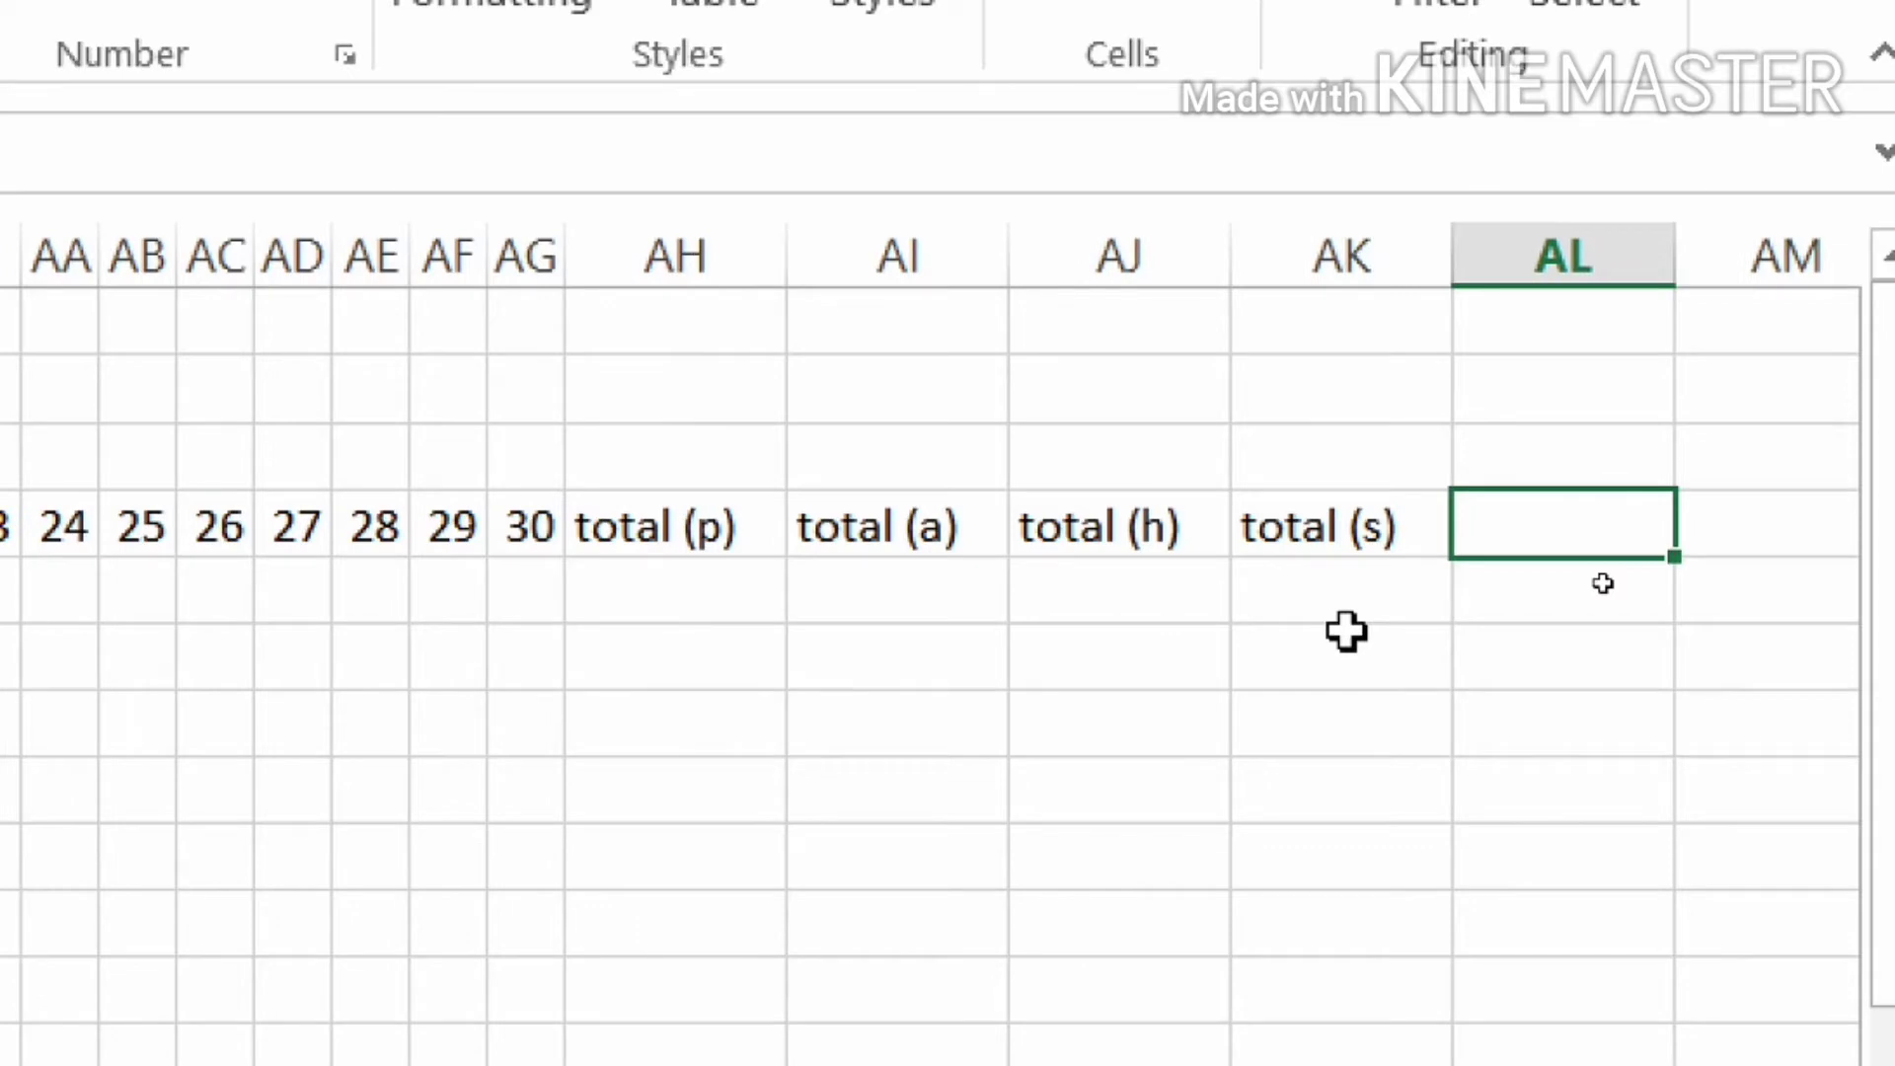
Enter the heading "total (off)" in cell AL4, with both parentheses in place.
{"action": "type", "text": "total"}
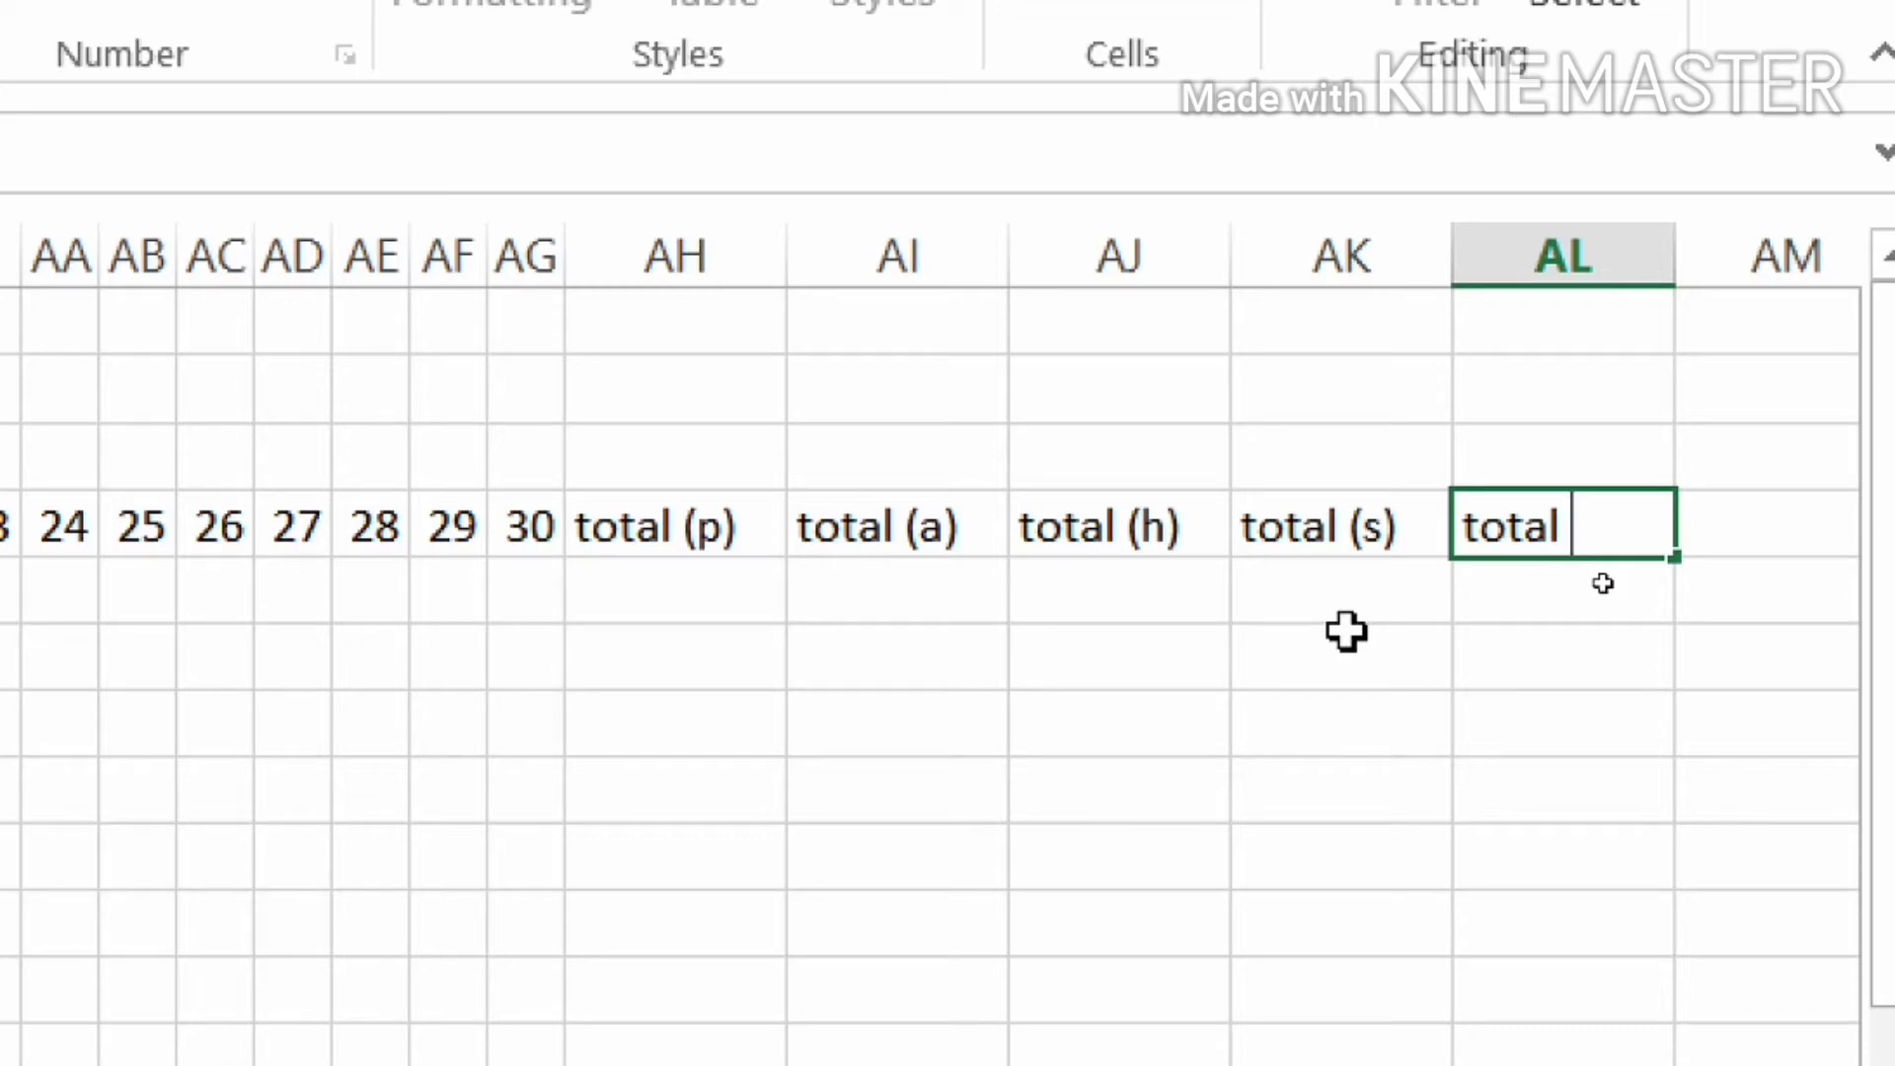
{"action": "type", "text": "off"}
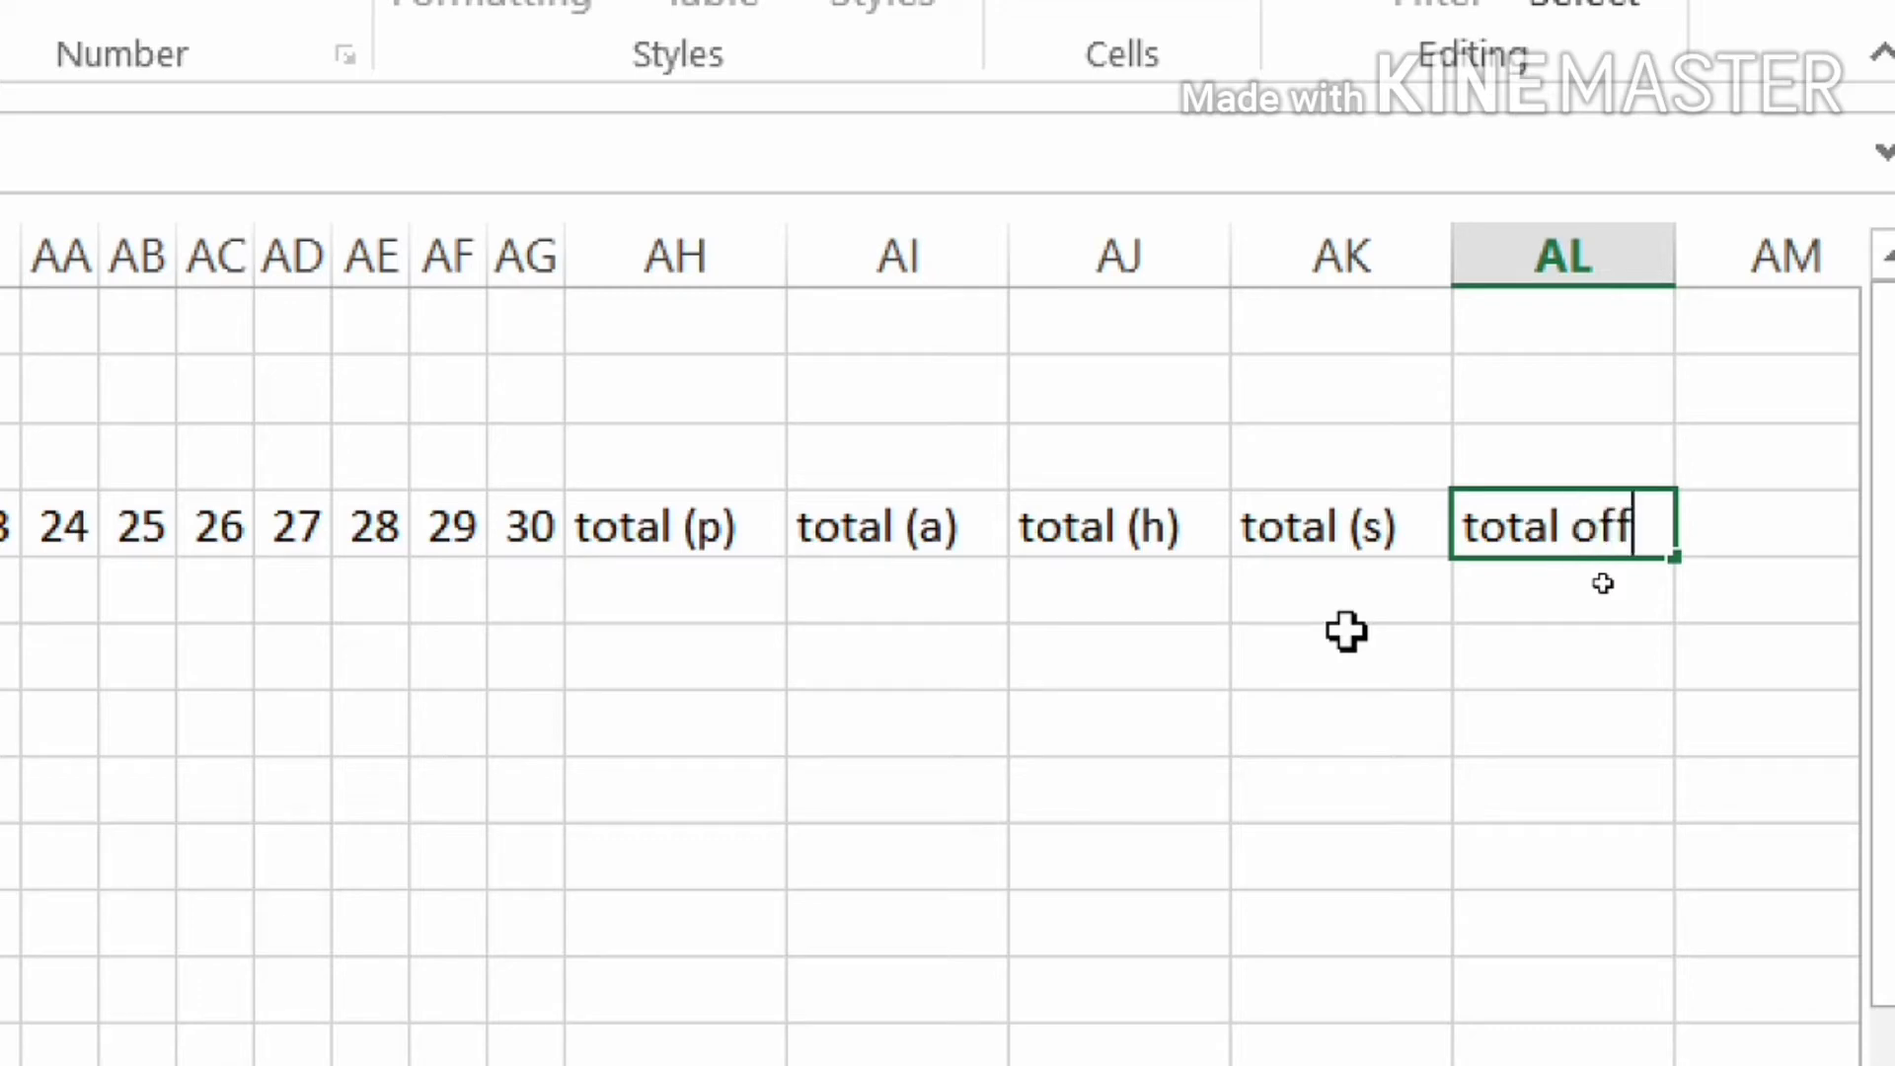
{"action": "type", "text": ")"}
{"action": "key", "text": "Left"}
{"action": "key", "text": "Left"}
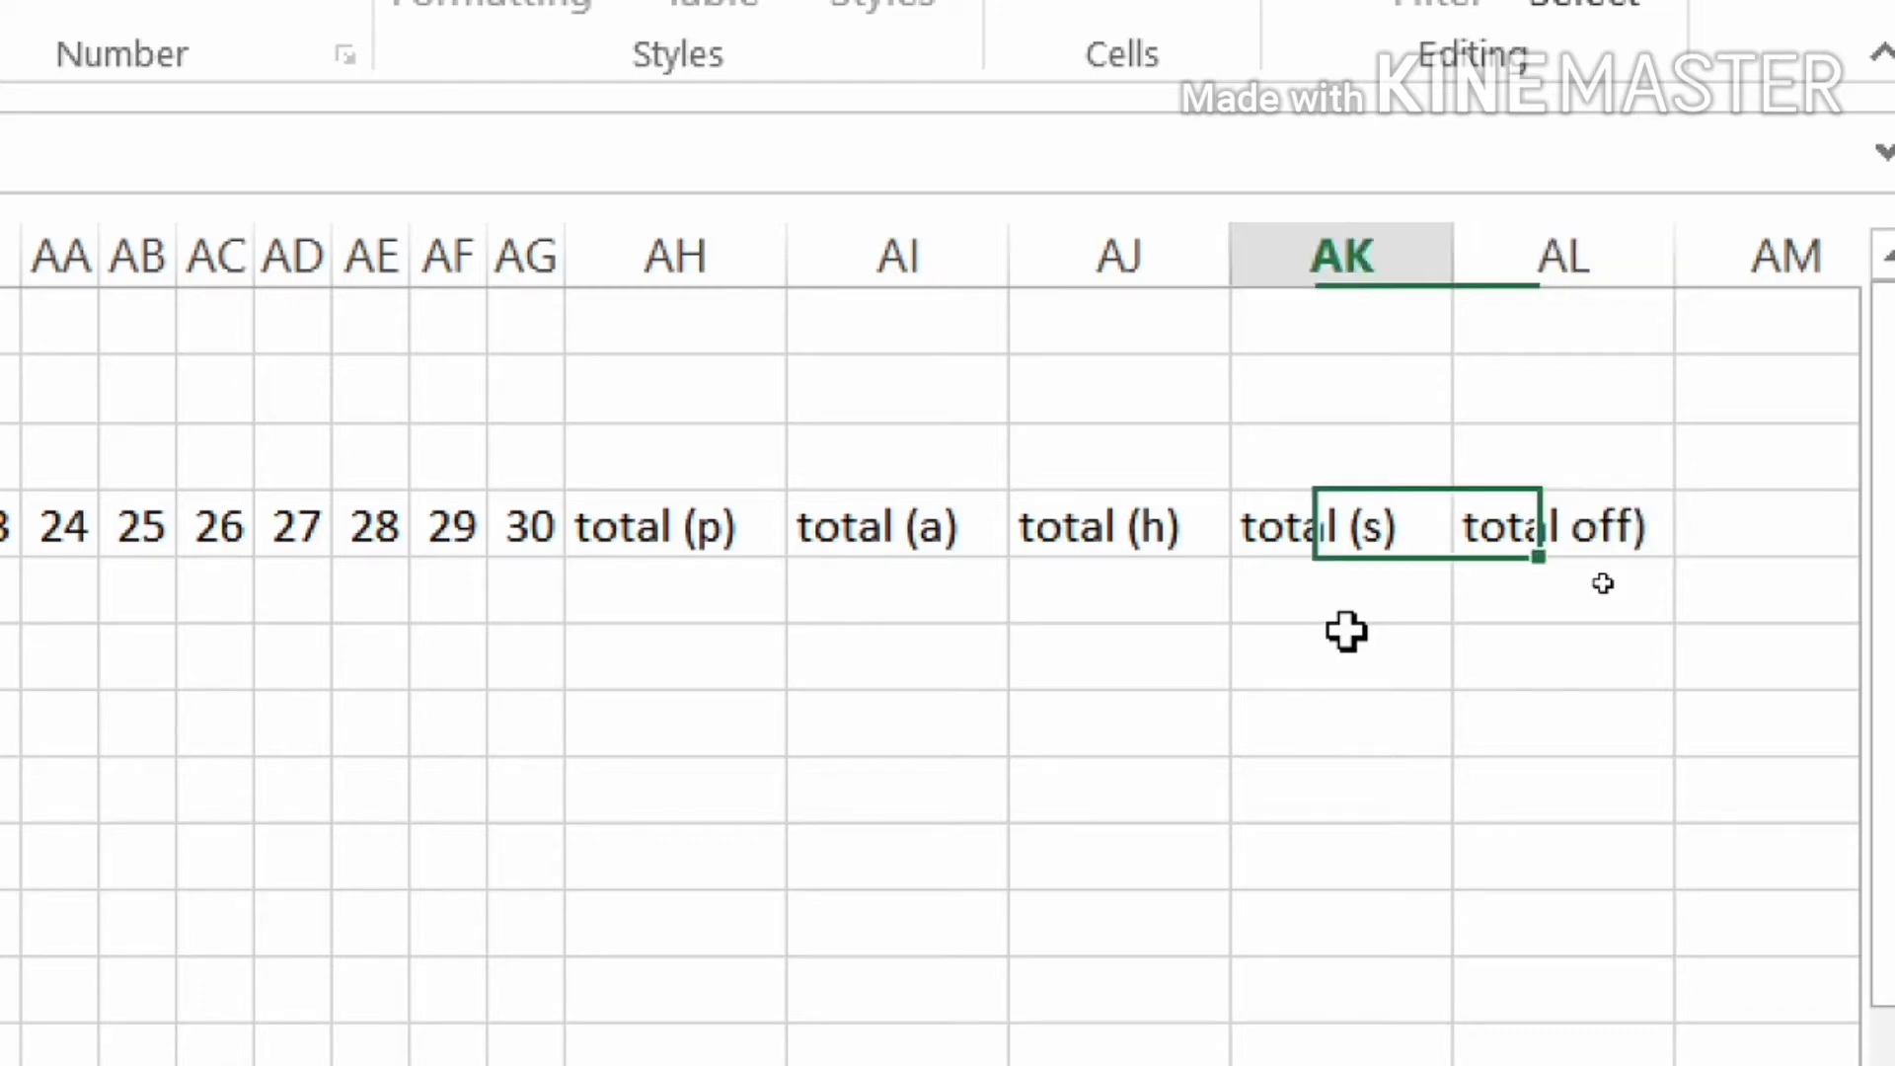
{"action": "key", "text": "Right"}
{"action": "key", "text": "Right"}
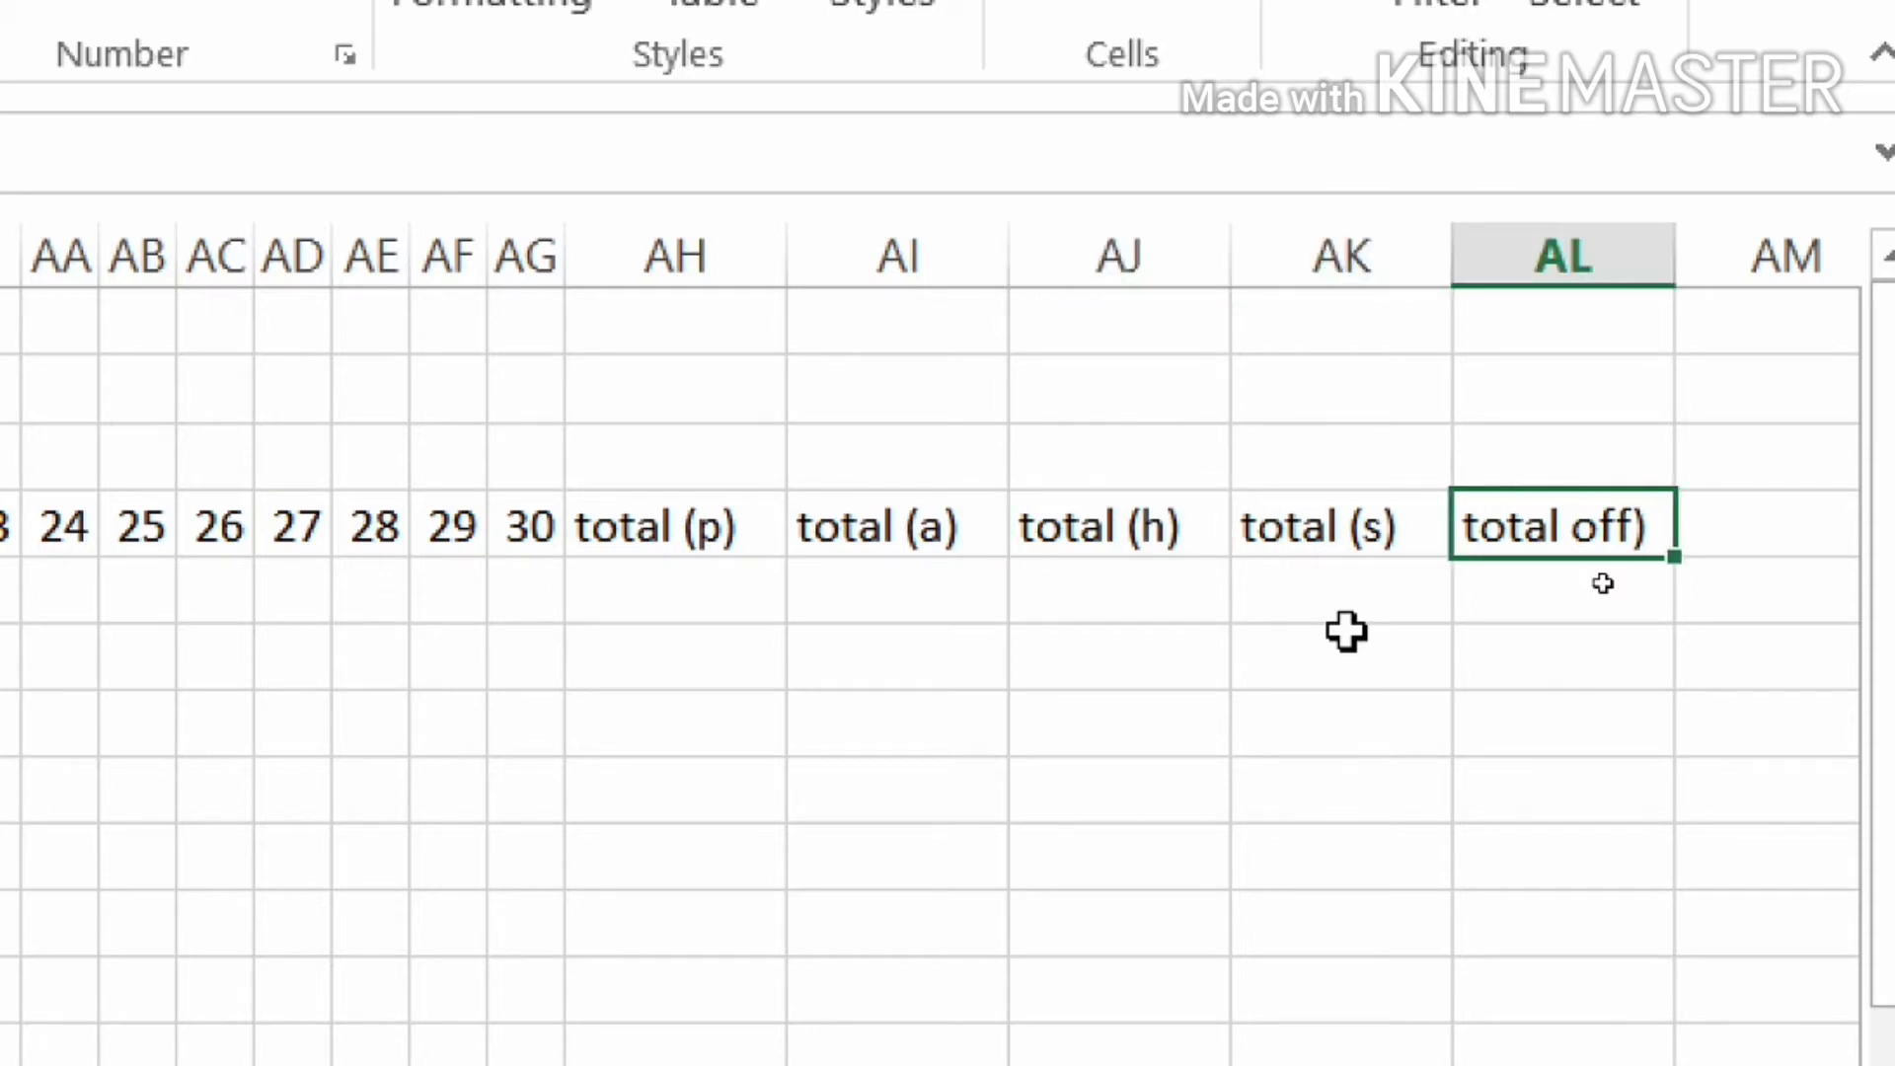
{"action": "double_click", "coordinate": [1550, 530]}
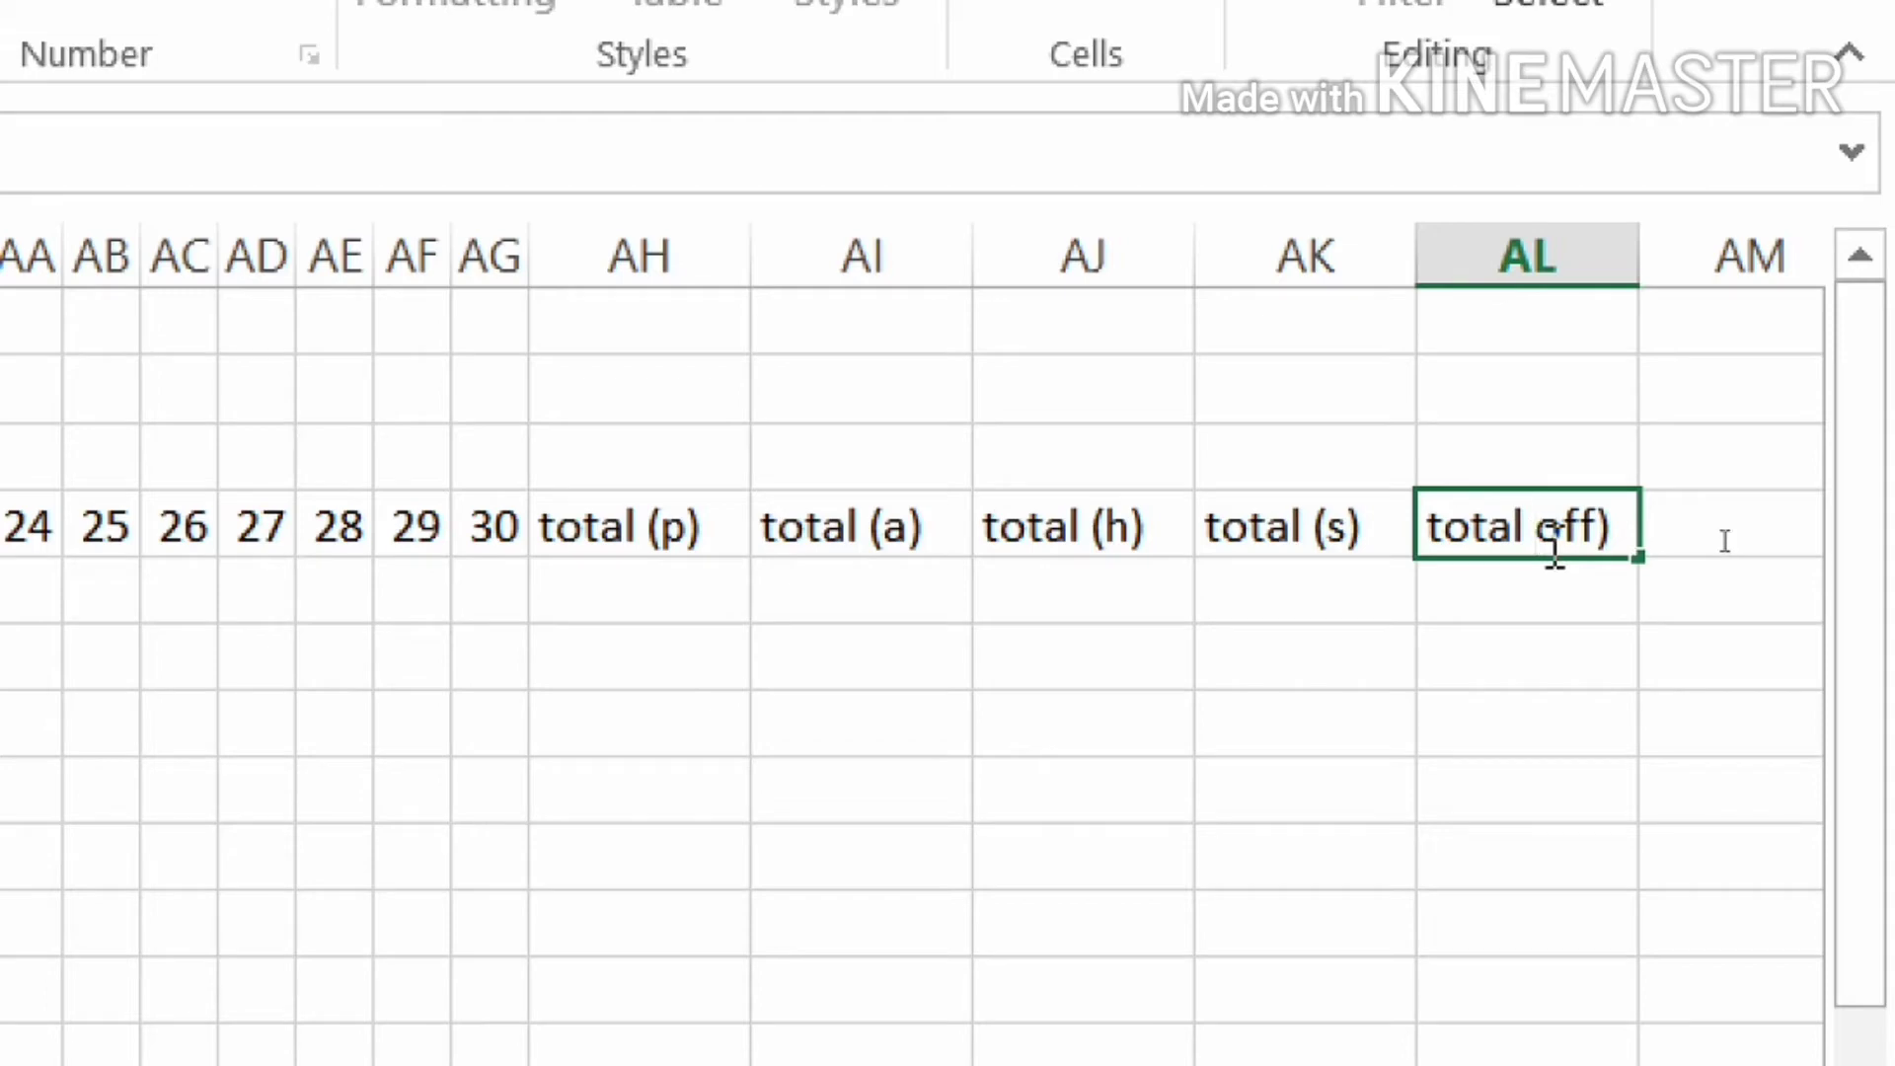
{"action": "type", "text": "("}
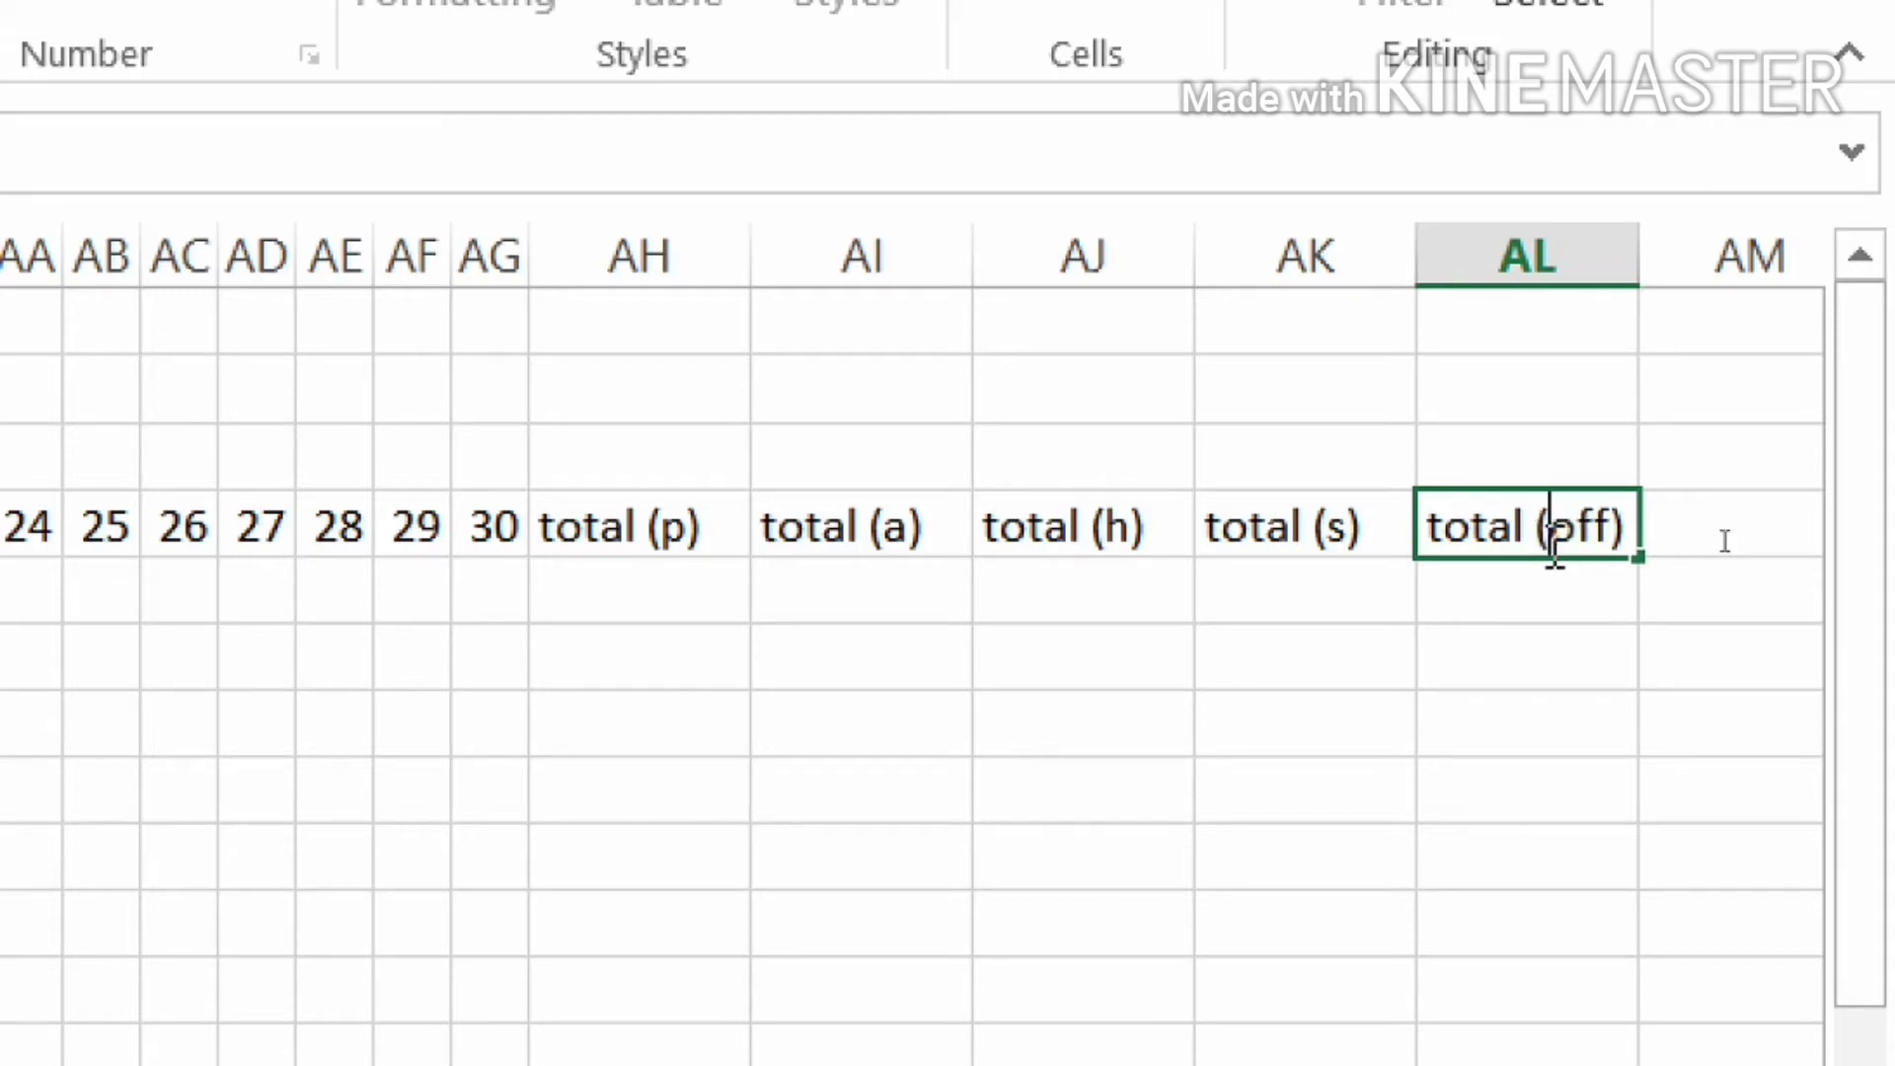
Enter the heading "total attendence" in cell AM4.
{"action": "left_click", "coordinate": [1796, 525]}
{"action": "type", "text": "t"}
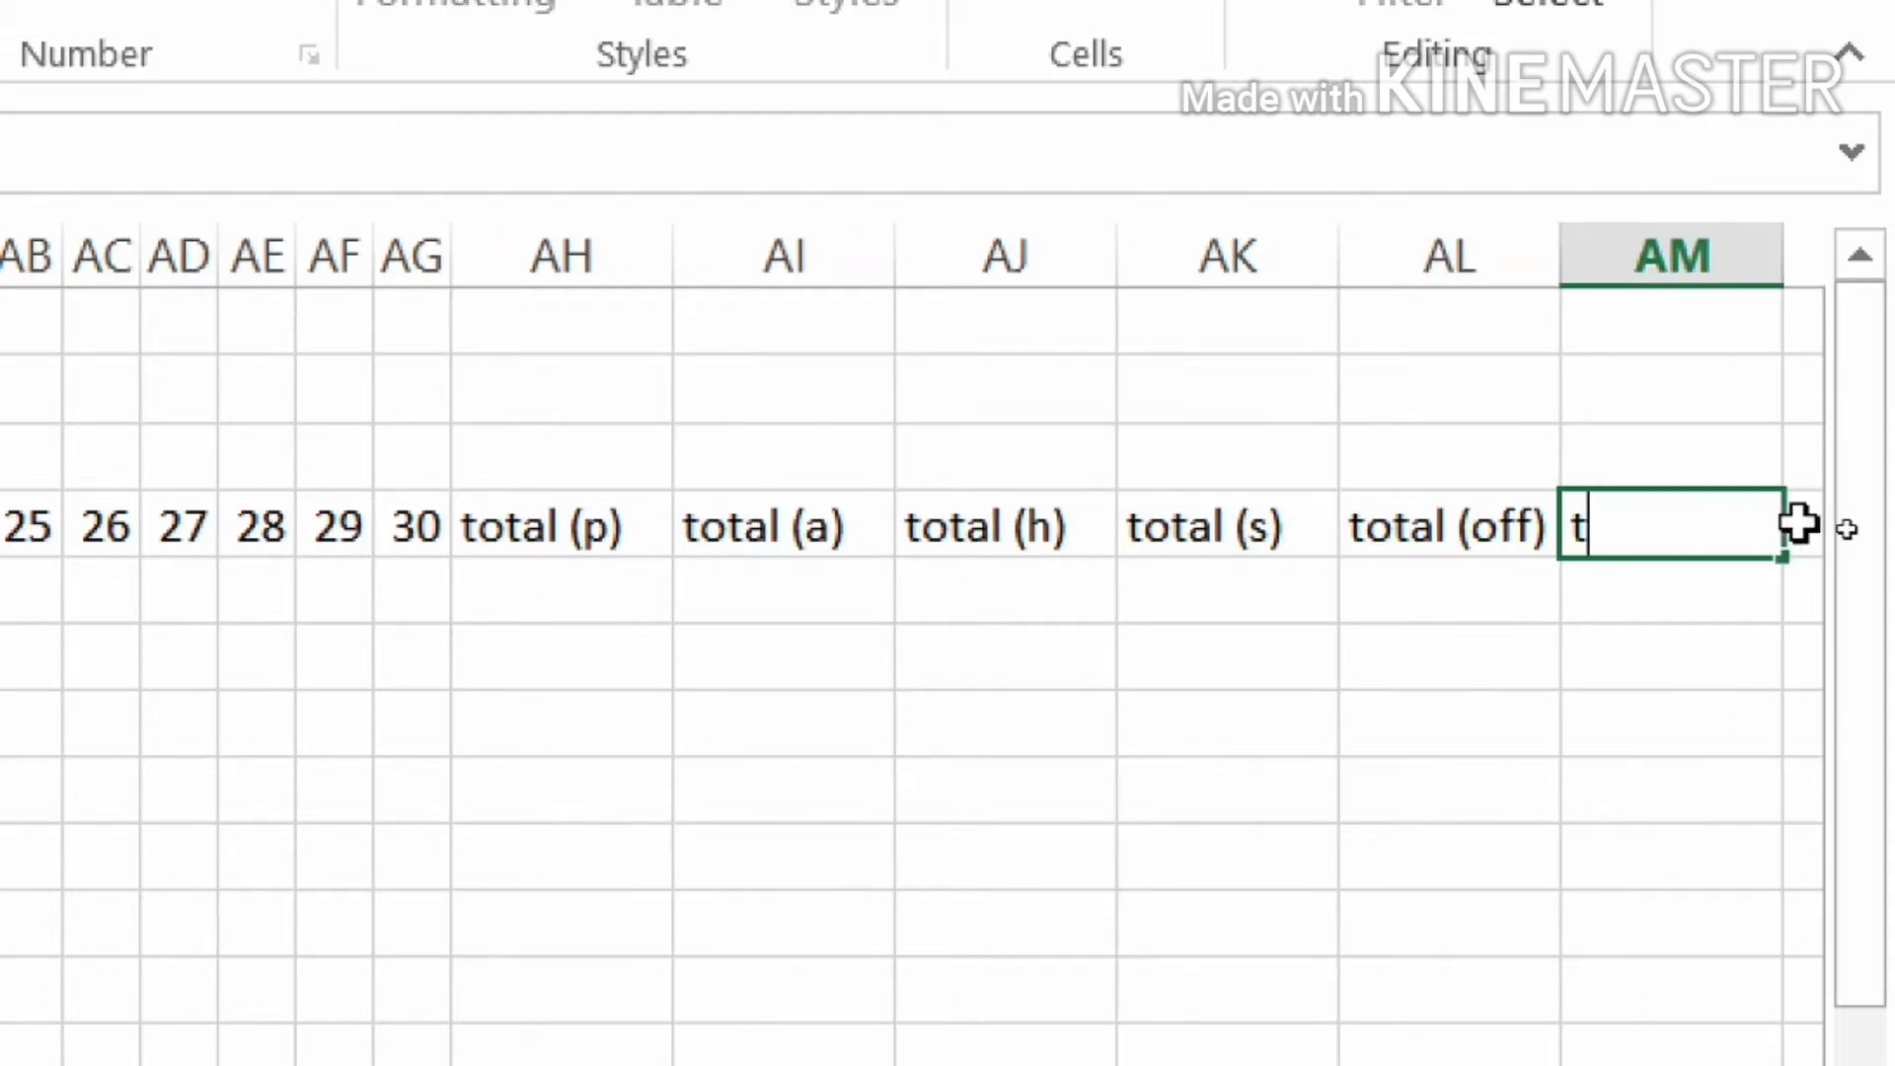
{"action": "type", "text": "otal "}
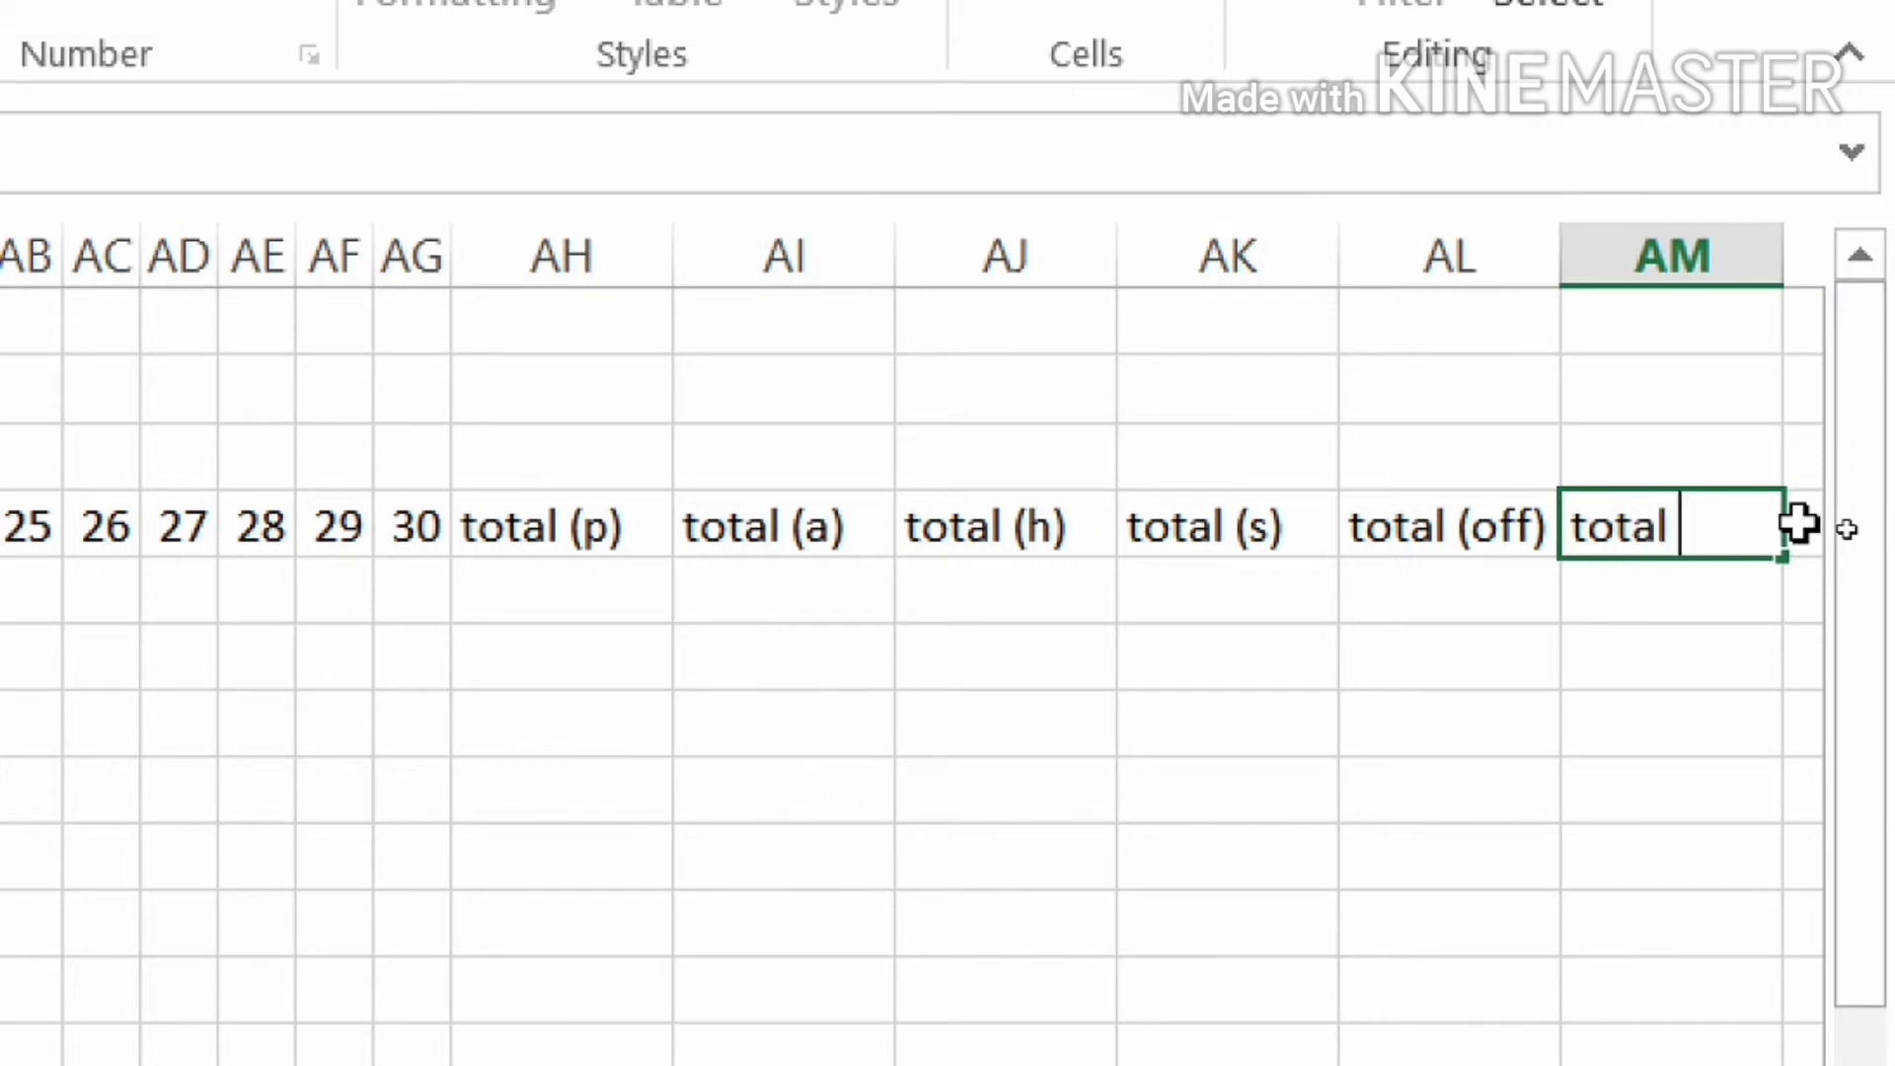
{"action": "type", "text": "attendence"}
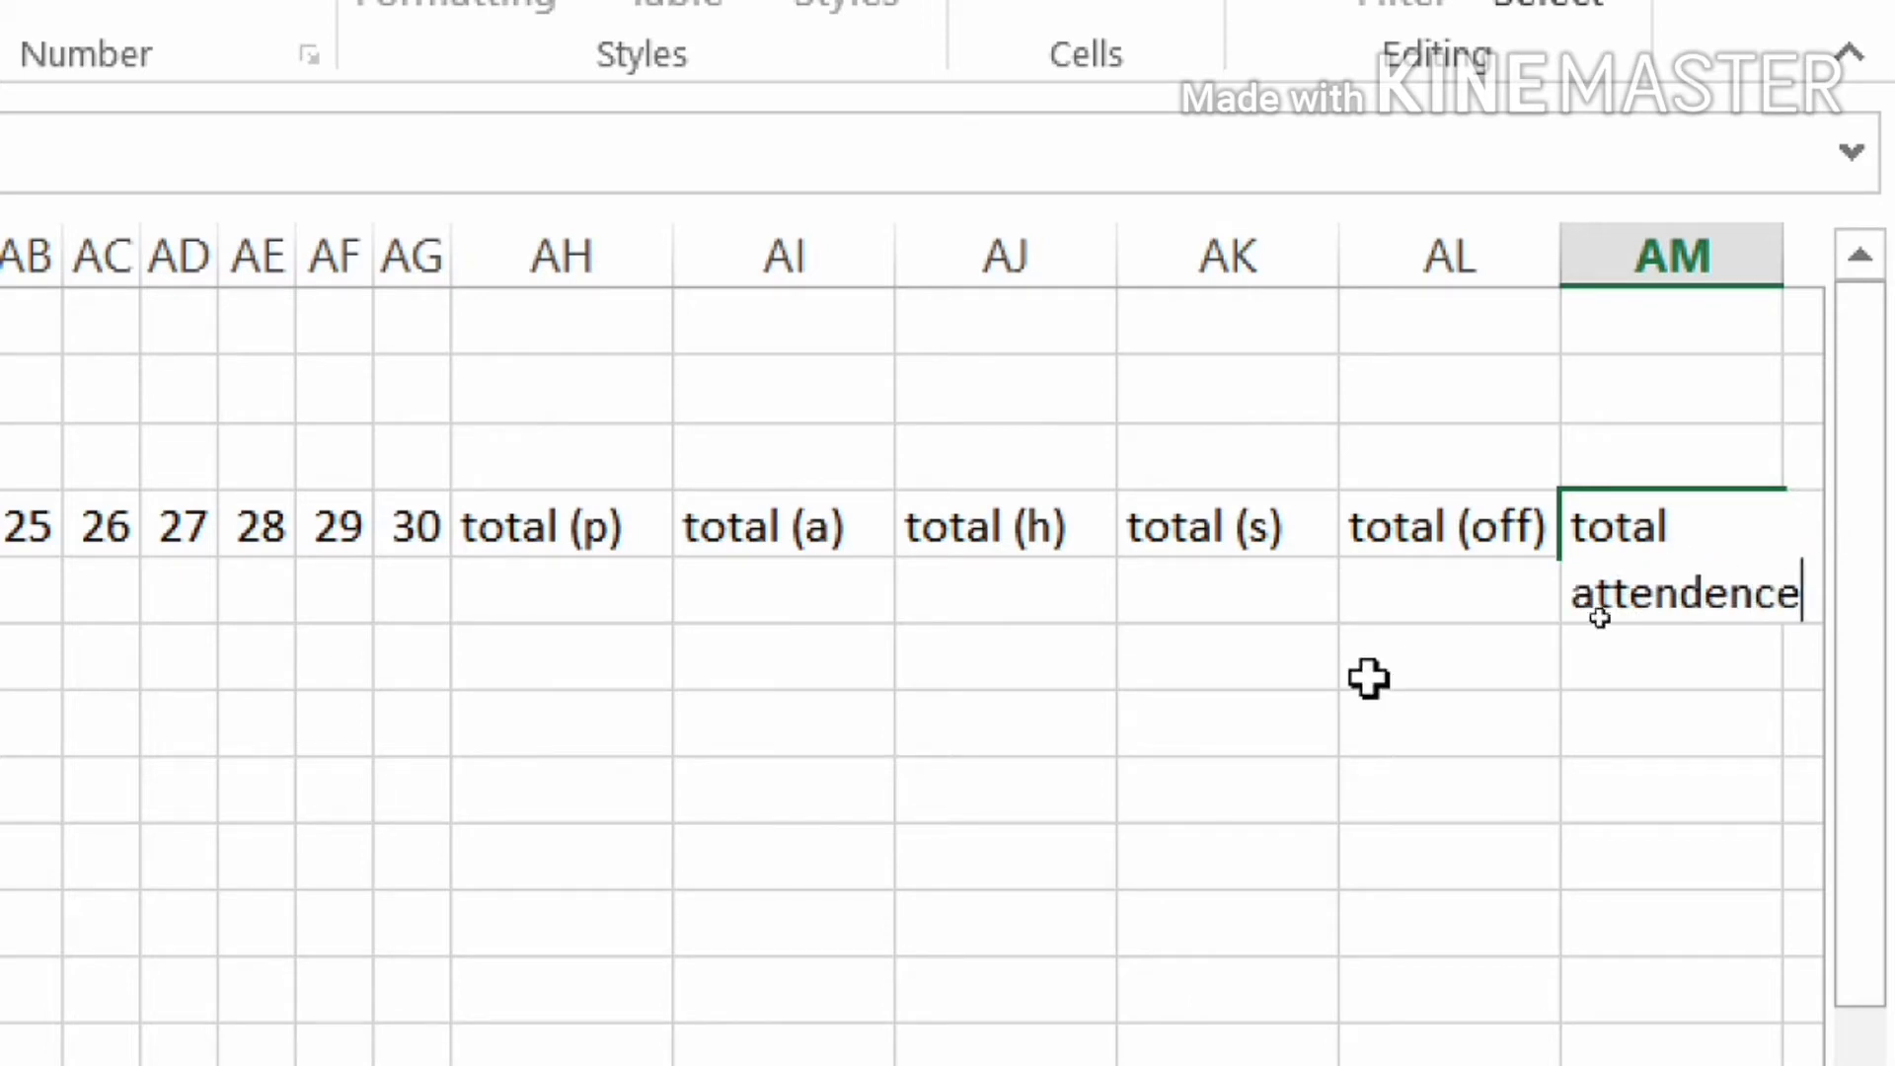
{"action": "left_click", "coordinate": [1279, 703]}
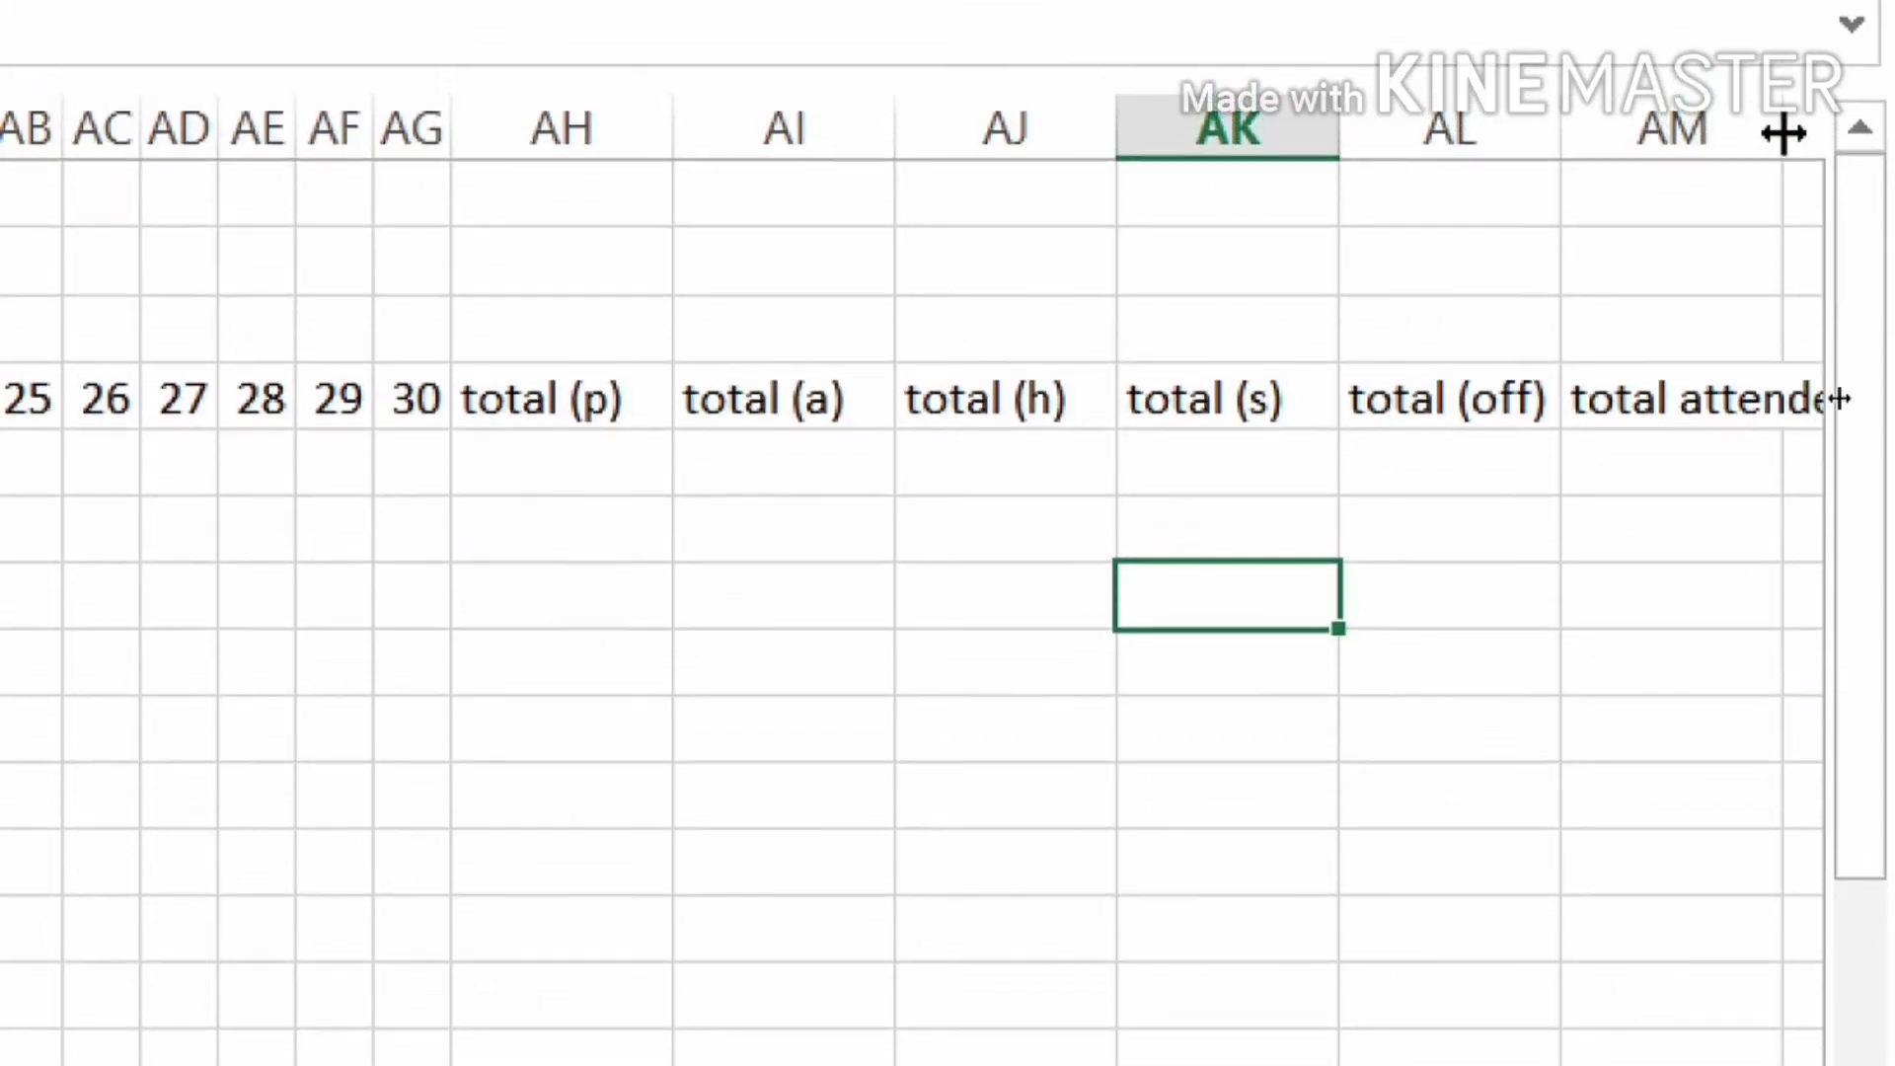
Widen column AM so the "total attendence" heading fits inside it.
{"action": "left_click_drag", "start_coordinate": [1782, 133], "coordinate": [1870, 136]}
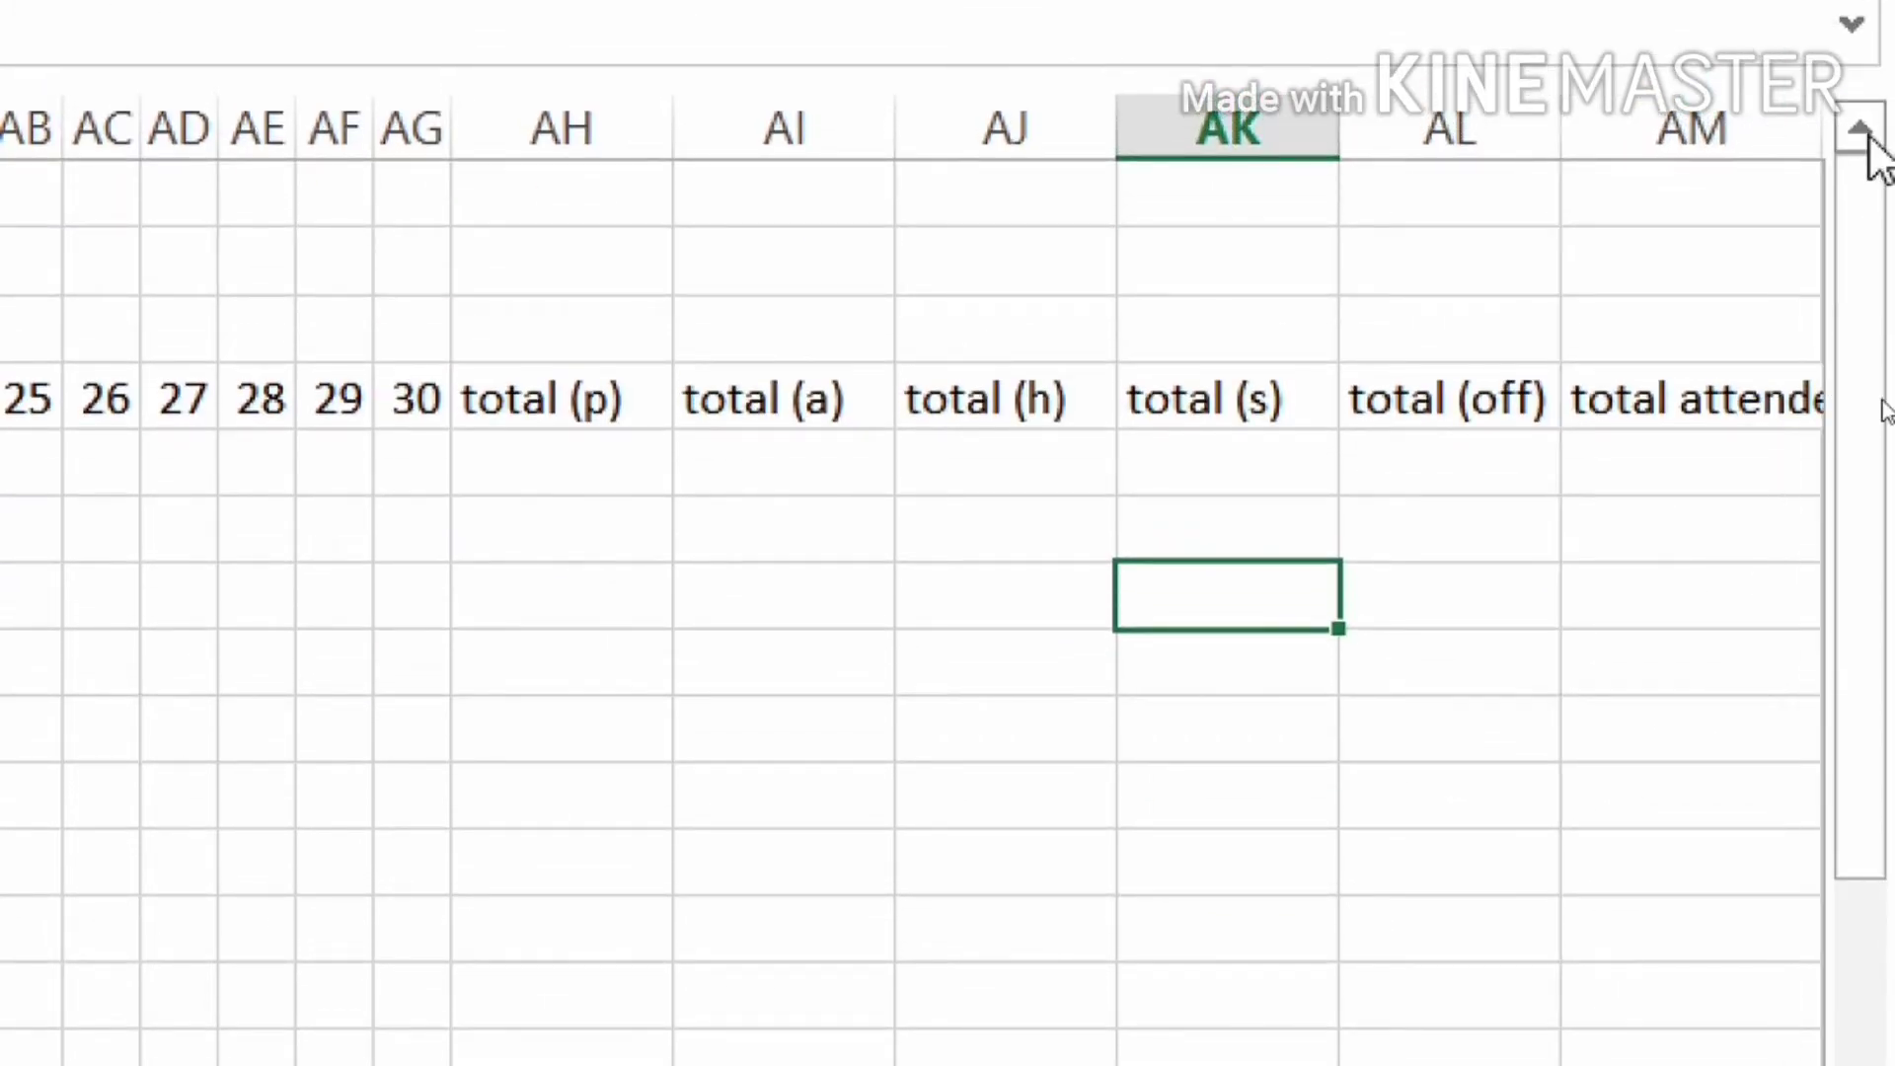
{"action": "key", "text": "Right"}
{"action": "key", "text": "Right"}
{"action": "key", "text": "Right"}
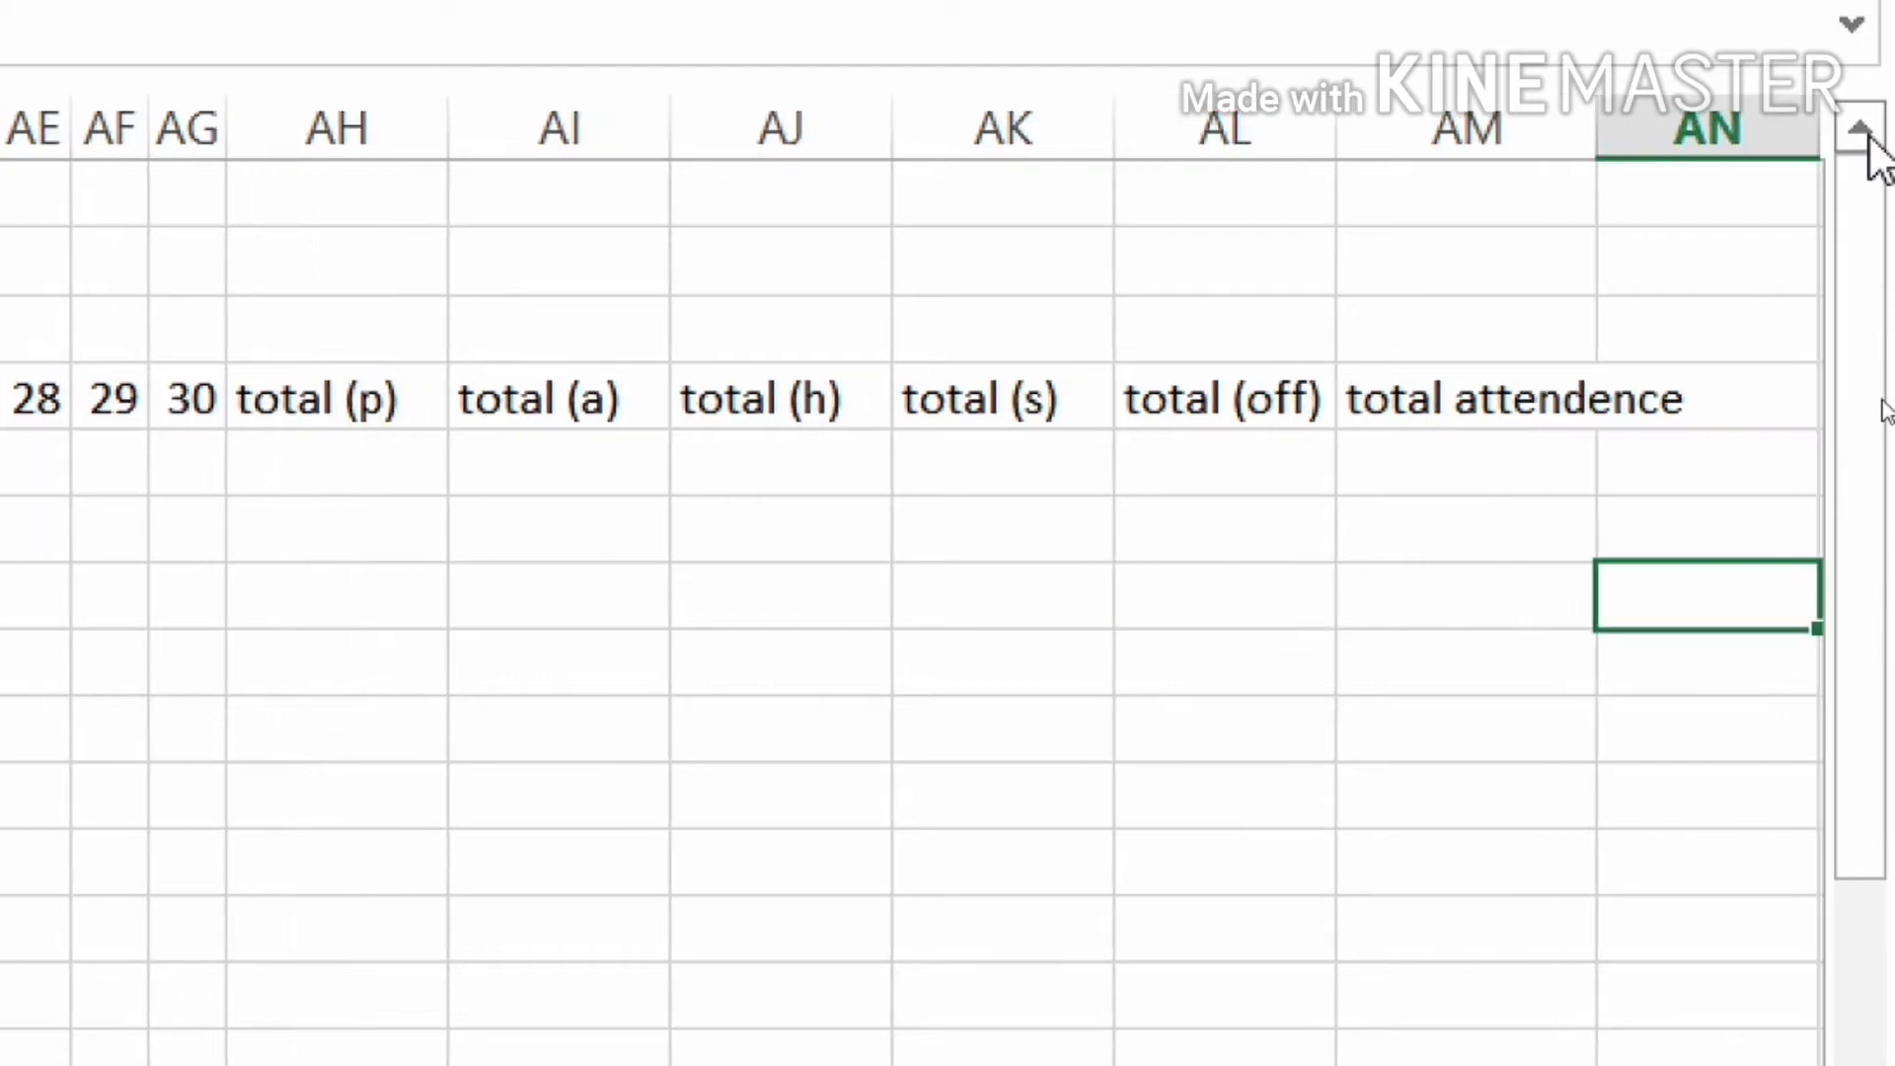
{"action": "left_click_drag", "start_coordinate": [1583, 207], "coordinate": [1722, 225]}
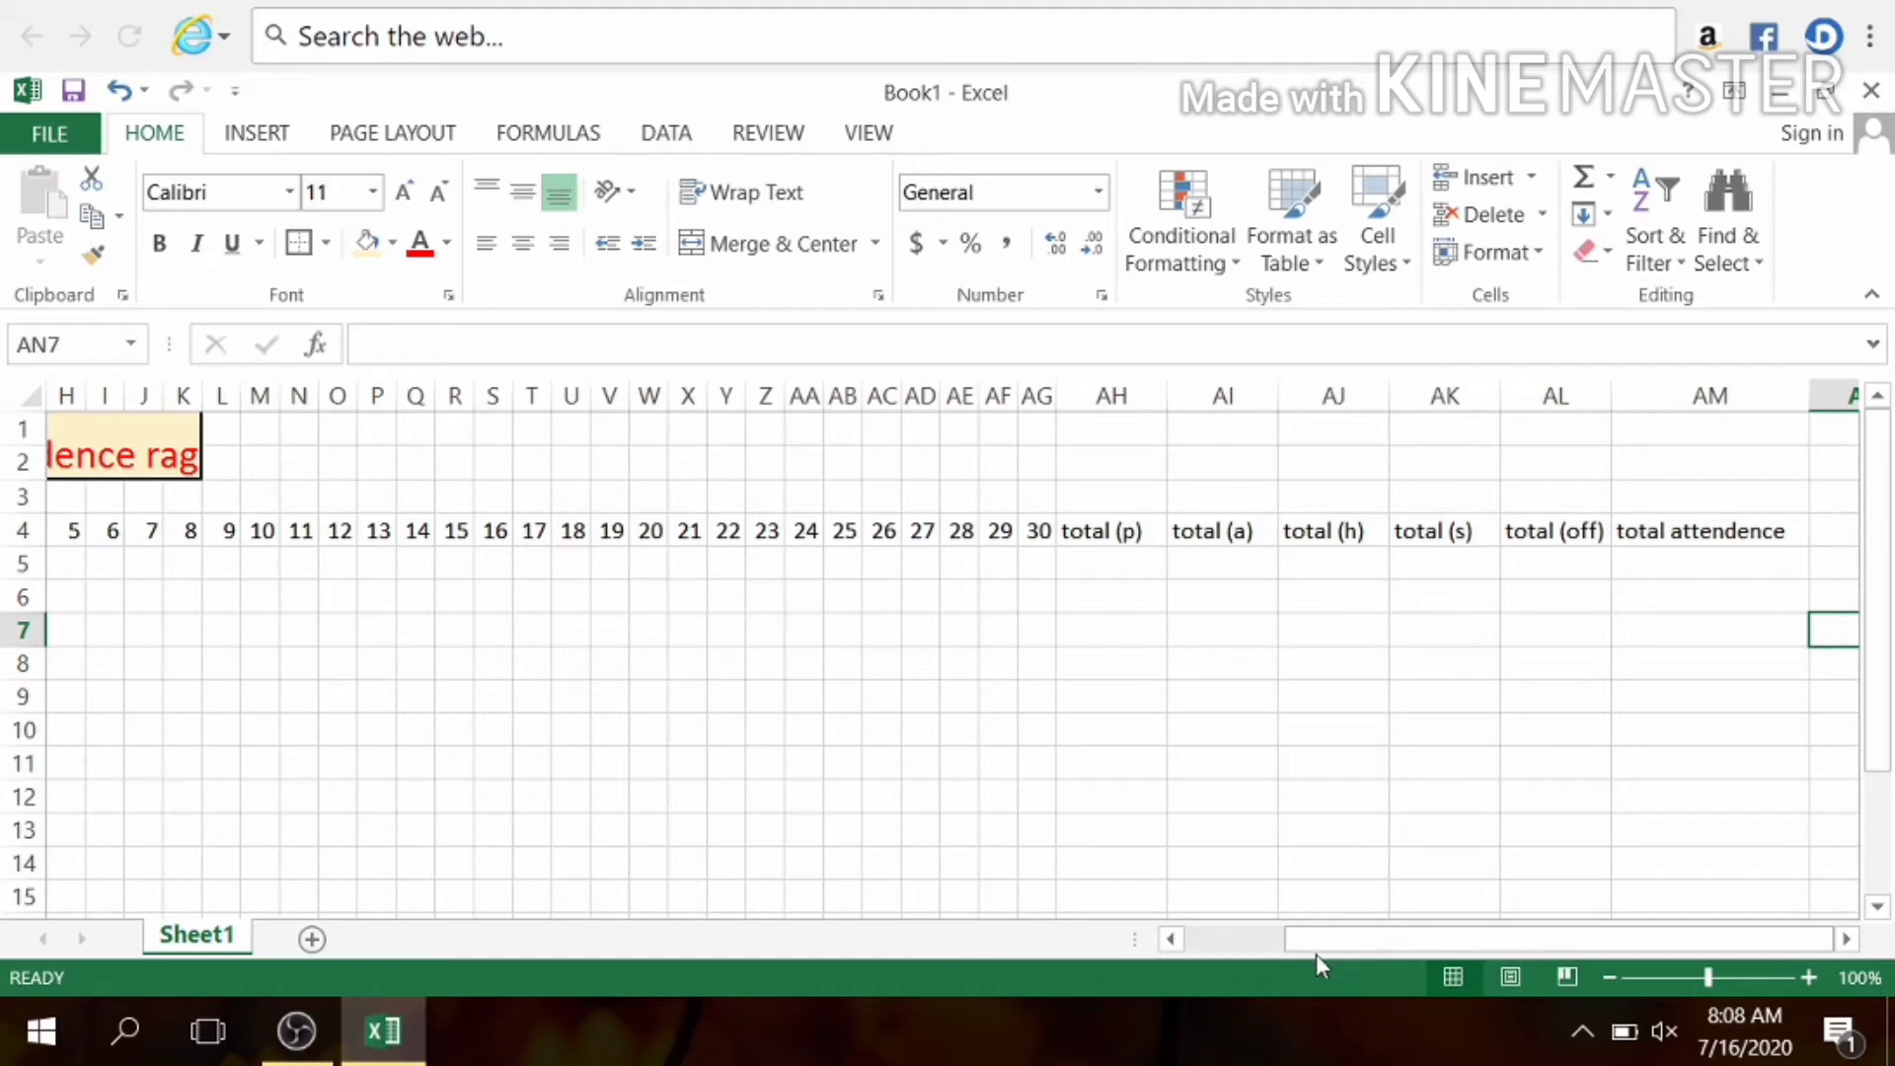
Apply all borders to the table range from the Emp. Id heading through column AM, rows 4 to 13.
{"action": "left_click_drag", "start_coordinate": [1334, 942], "coordinate": [1197, 901]}
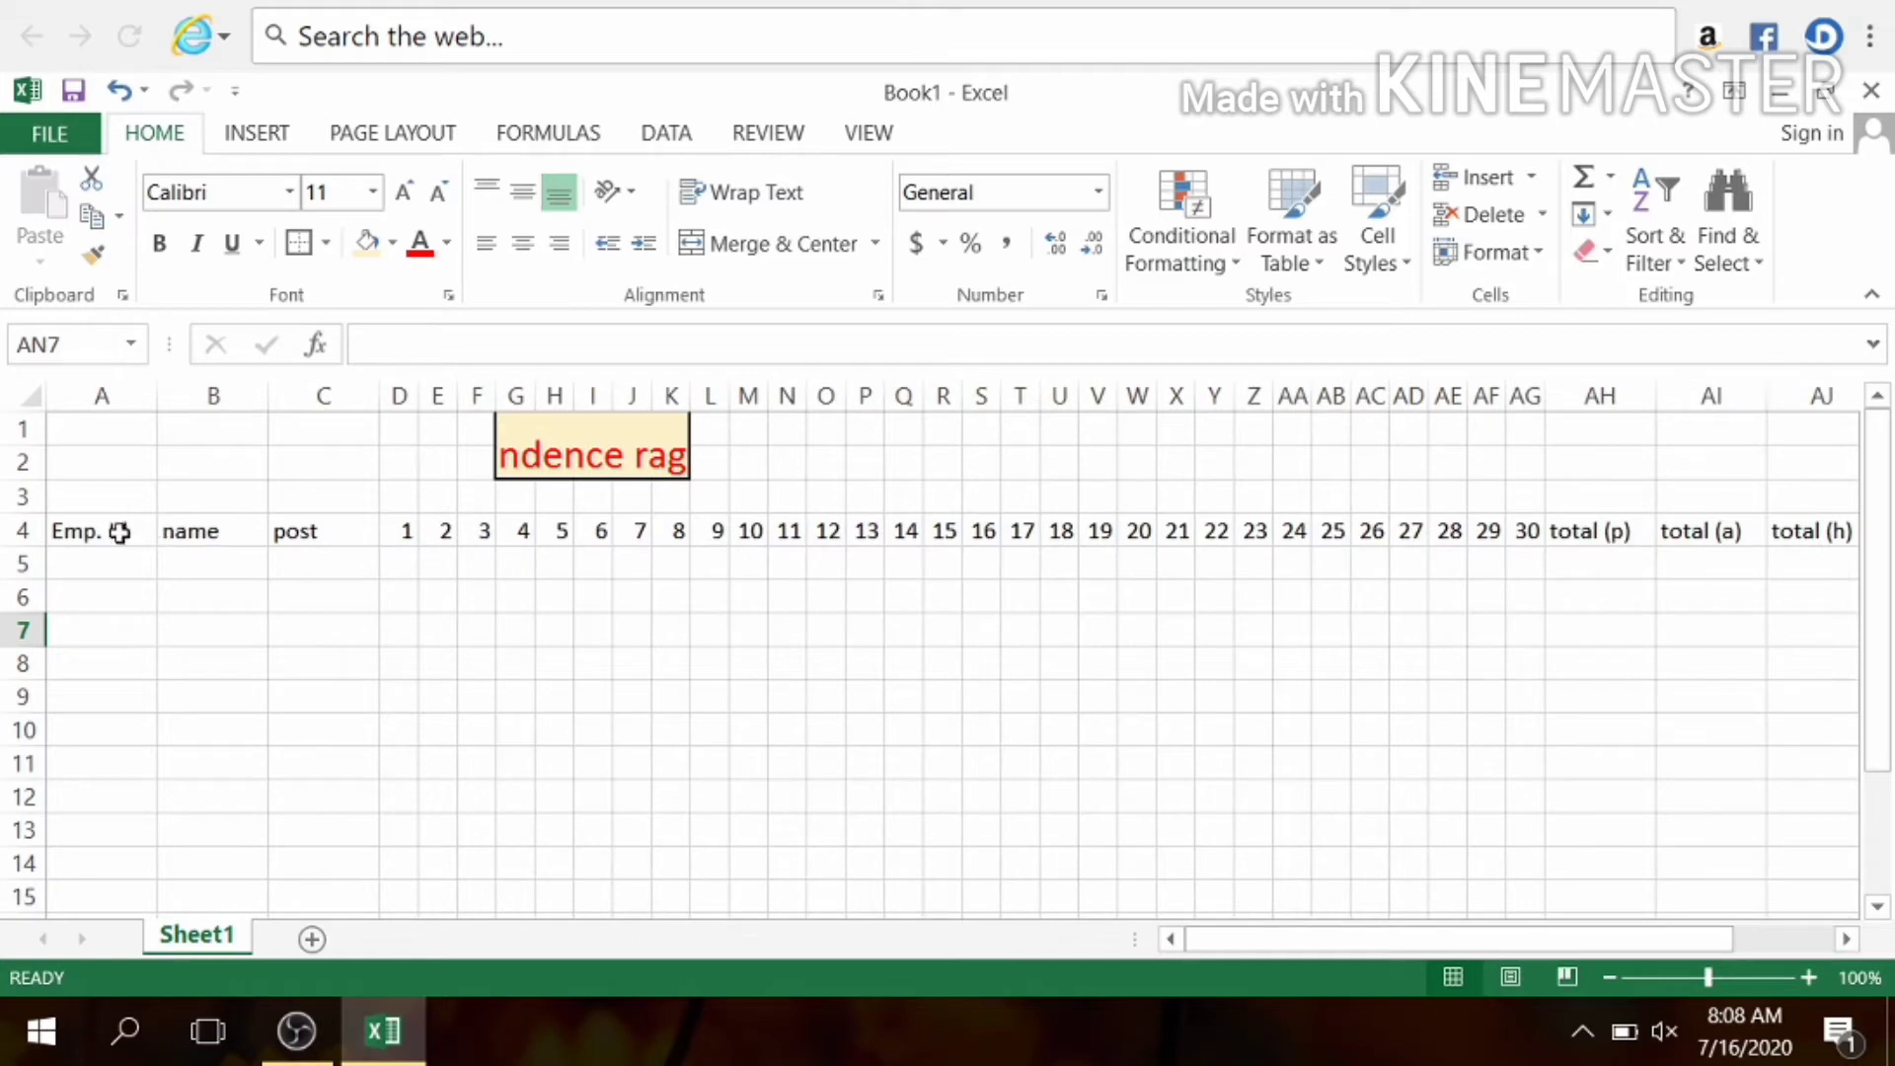
{"action": "left_click_drag", "start_coordinate": [120, 532], "coordinate": [1336, 819]}
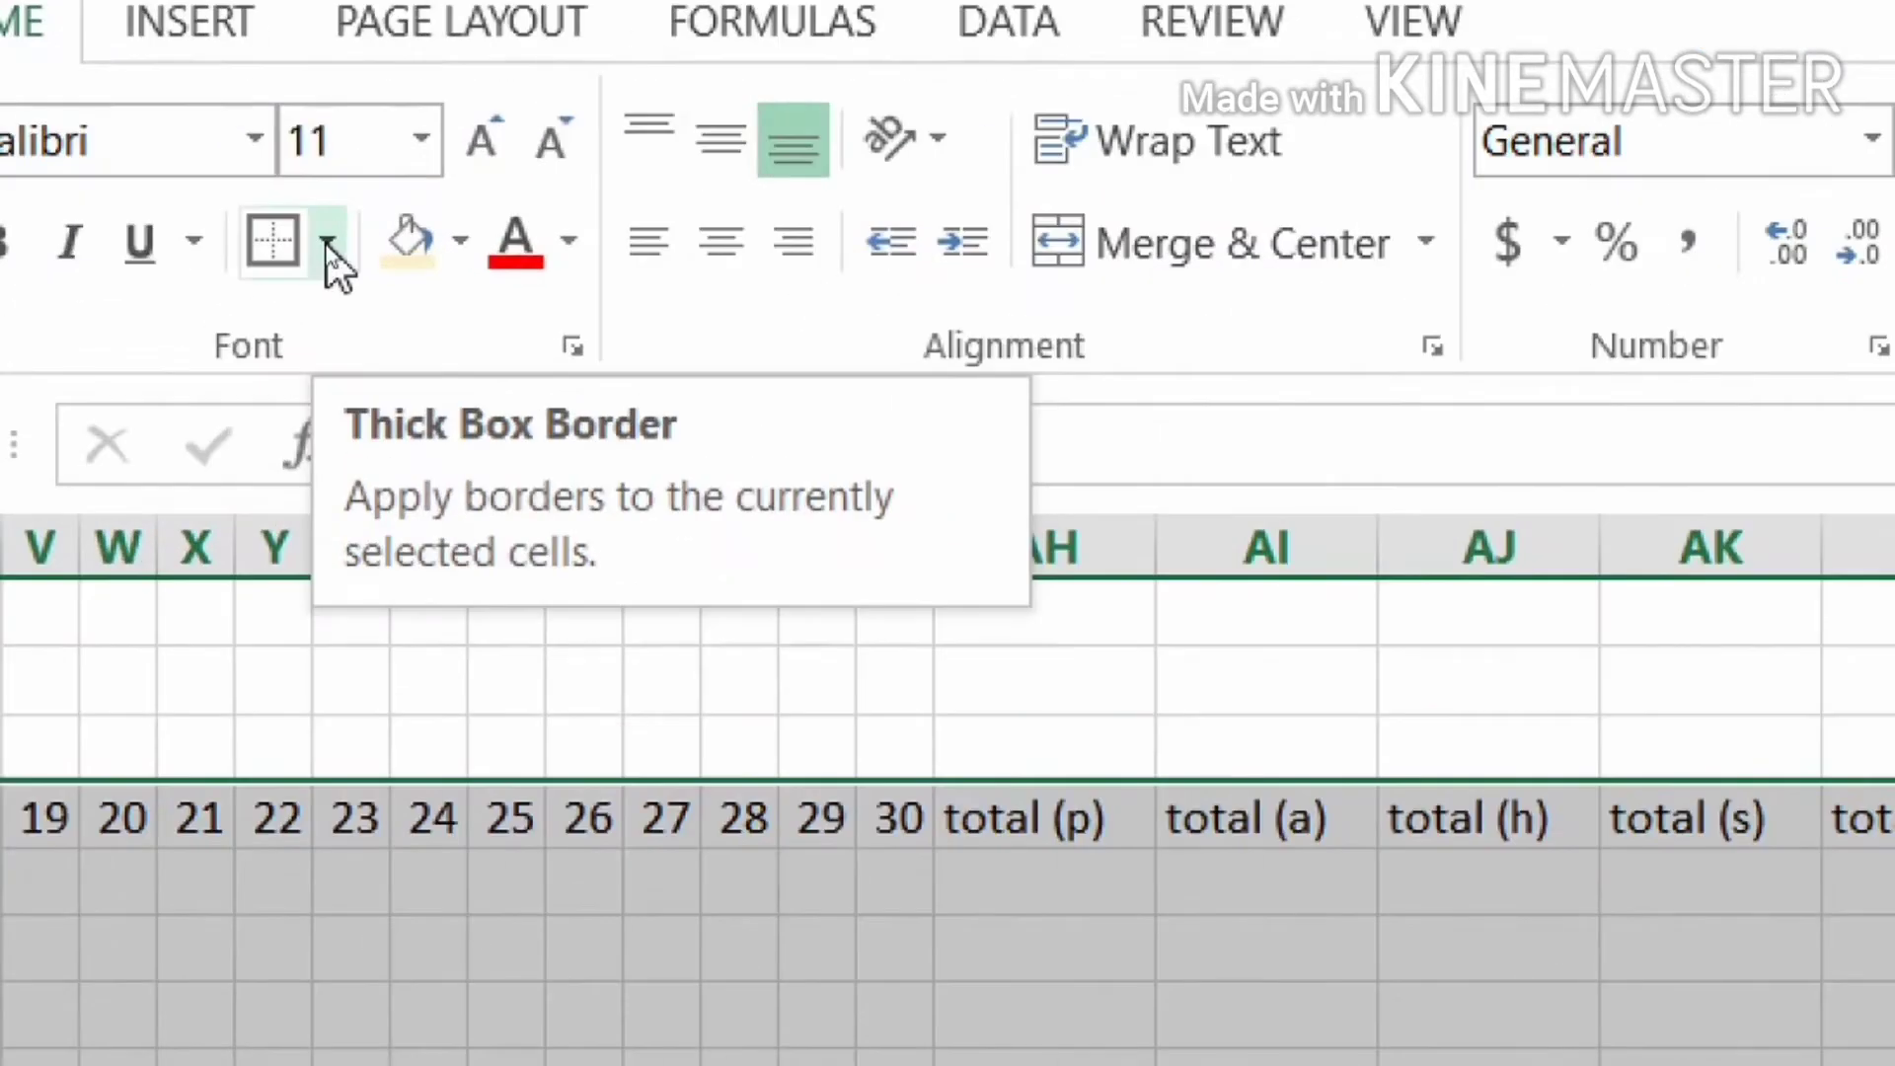
{"action": "left_click", "coordinate": [327, 244]}
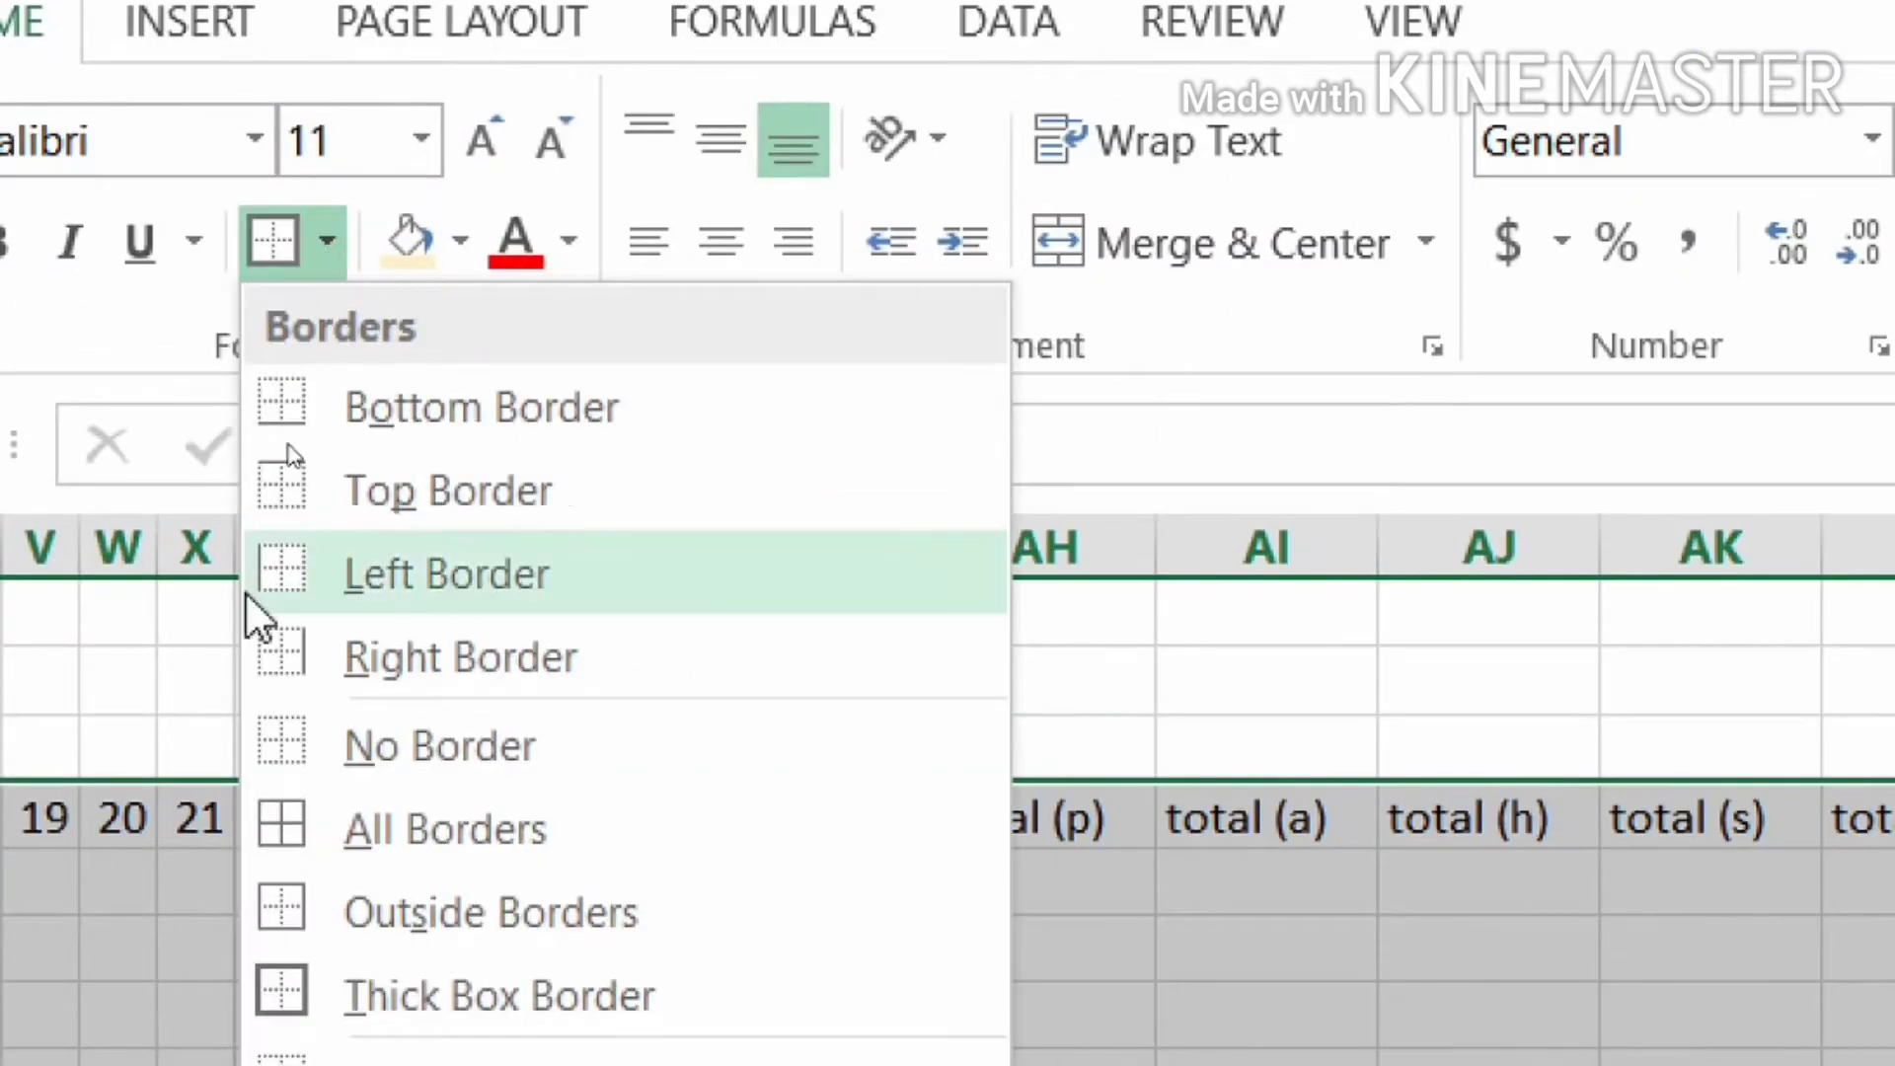
{"action": "left_click", "coordinate": [393, 827]}
Format the heading row from A4 to AM4 with red font color and the title's light cream fill.
{"action": "scroll", "coordinate": [392, 834], "scroll_direction": "left", "scroll_amount": 10}
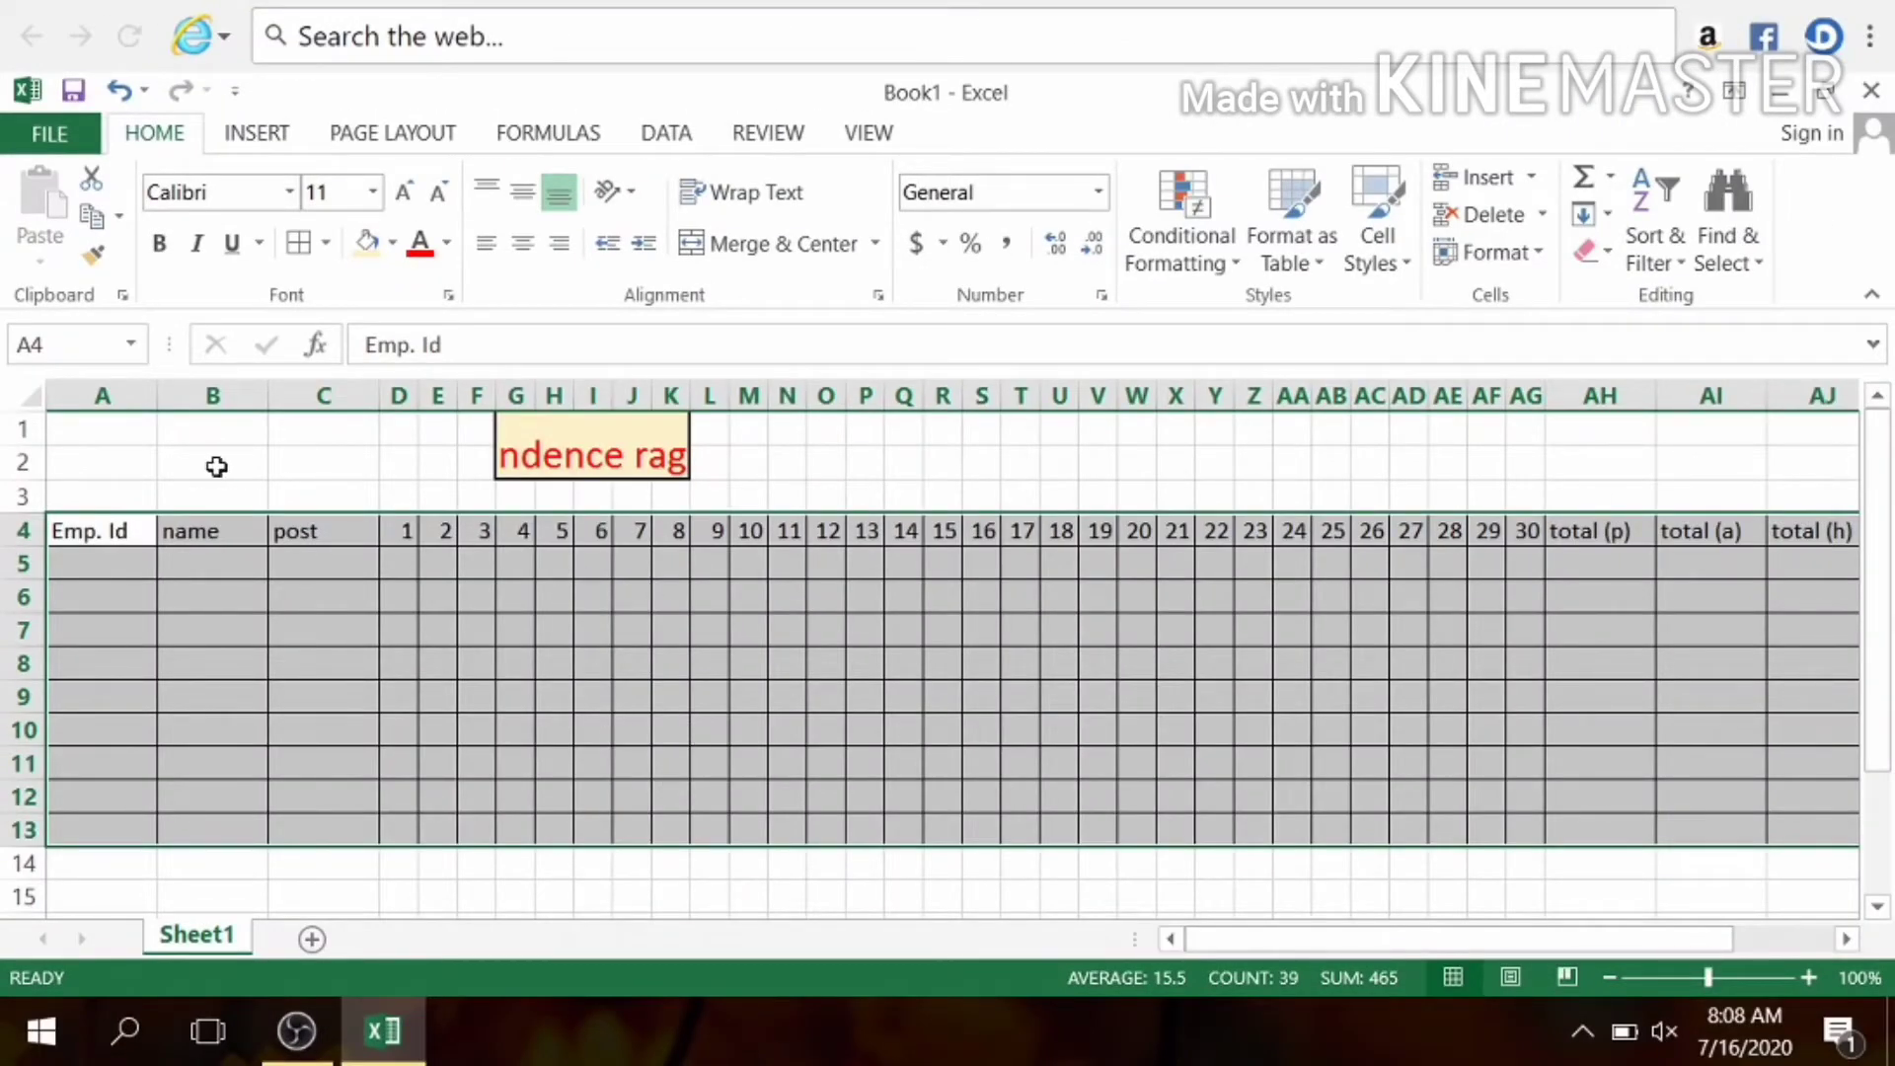
{"action": "left_click_drag", "start_coordinate": [123, 529], "coordinate": [1637, 537]}
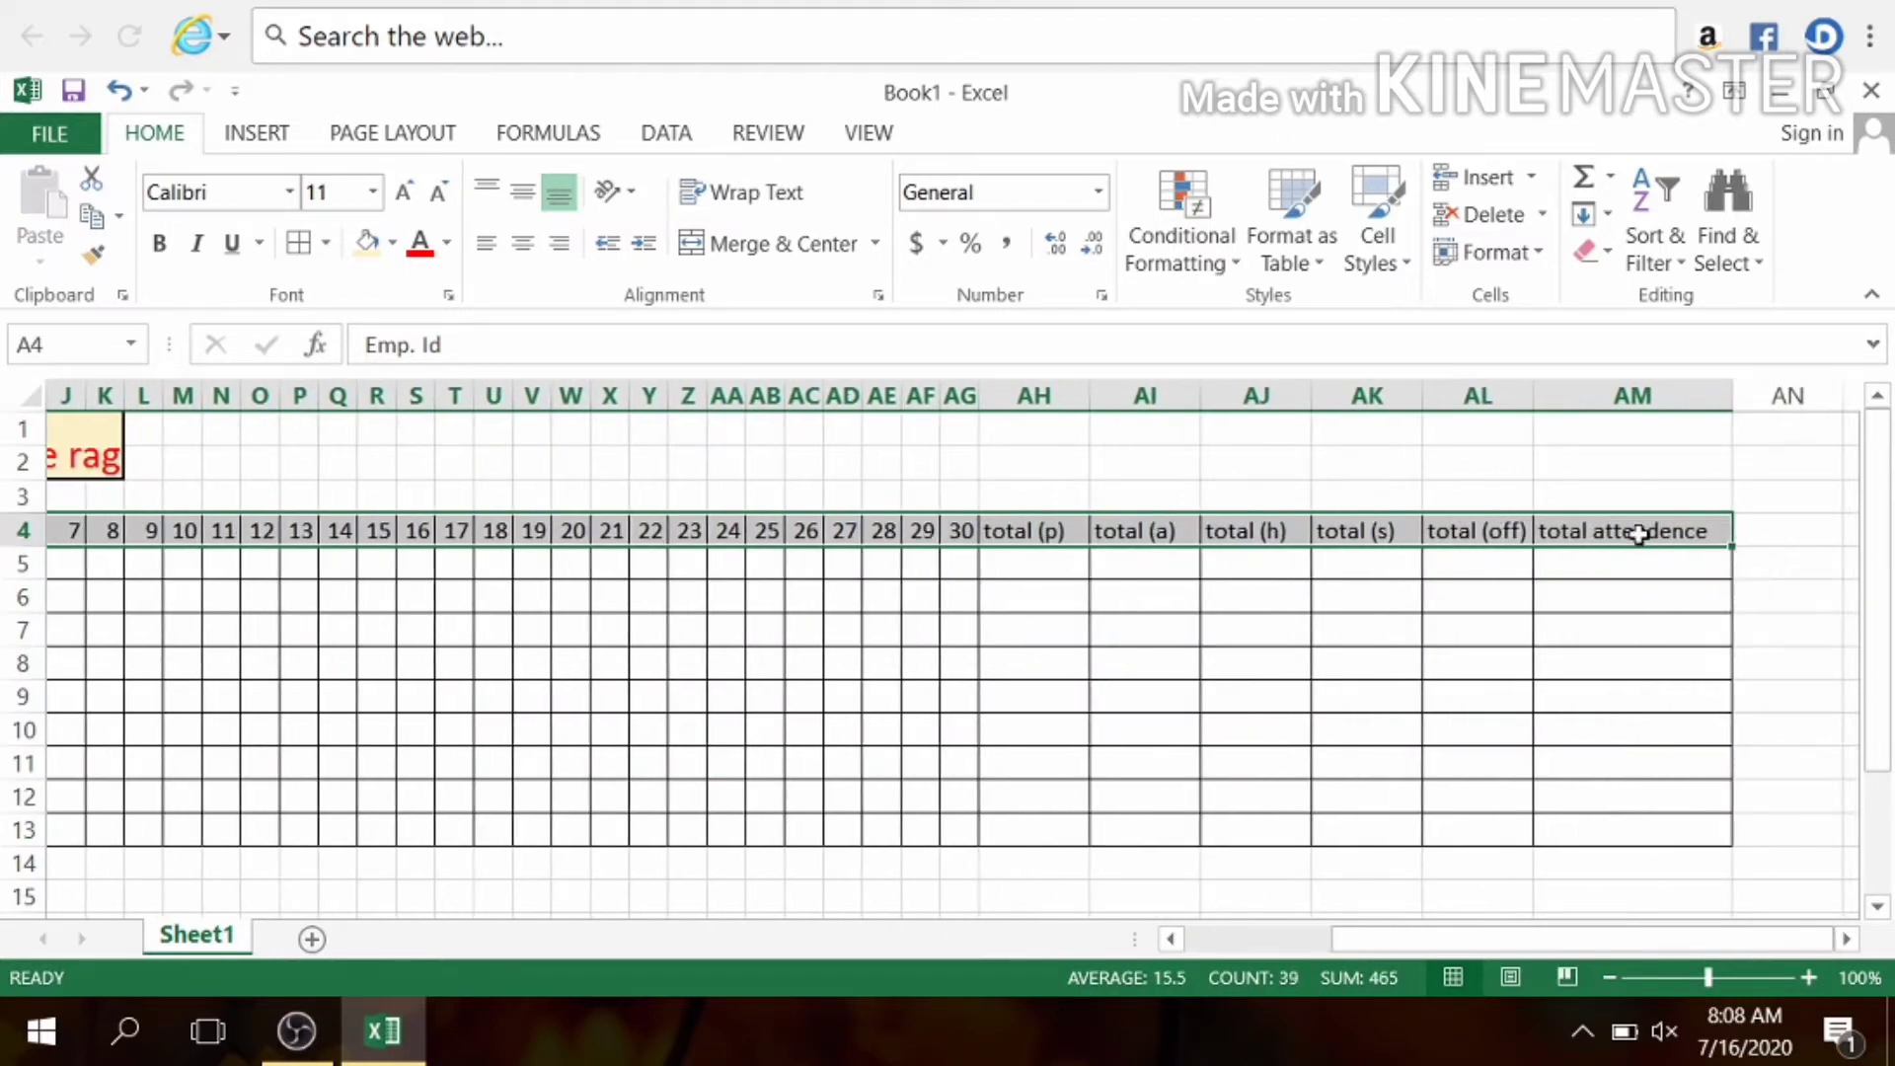
{"action": "left_click", "coordinate": [420, 248]}
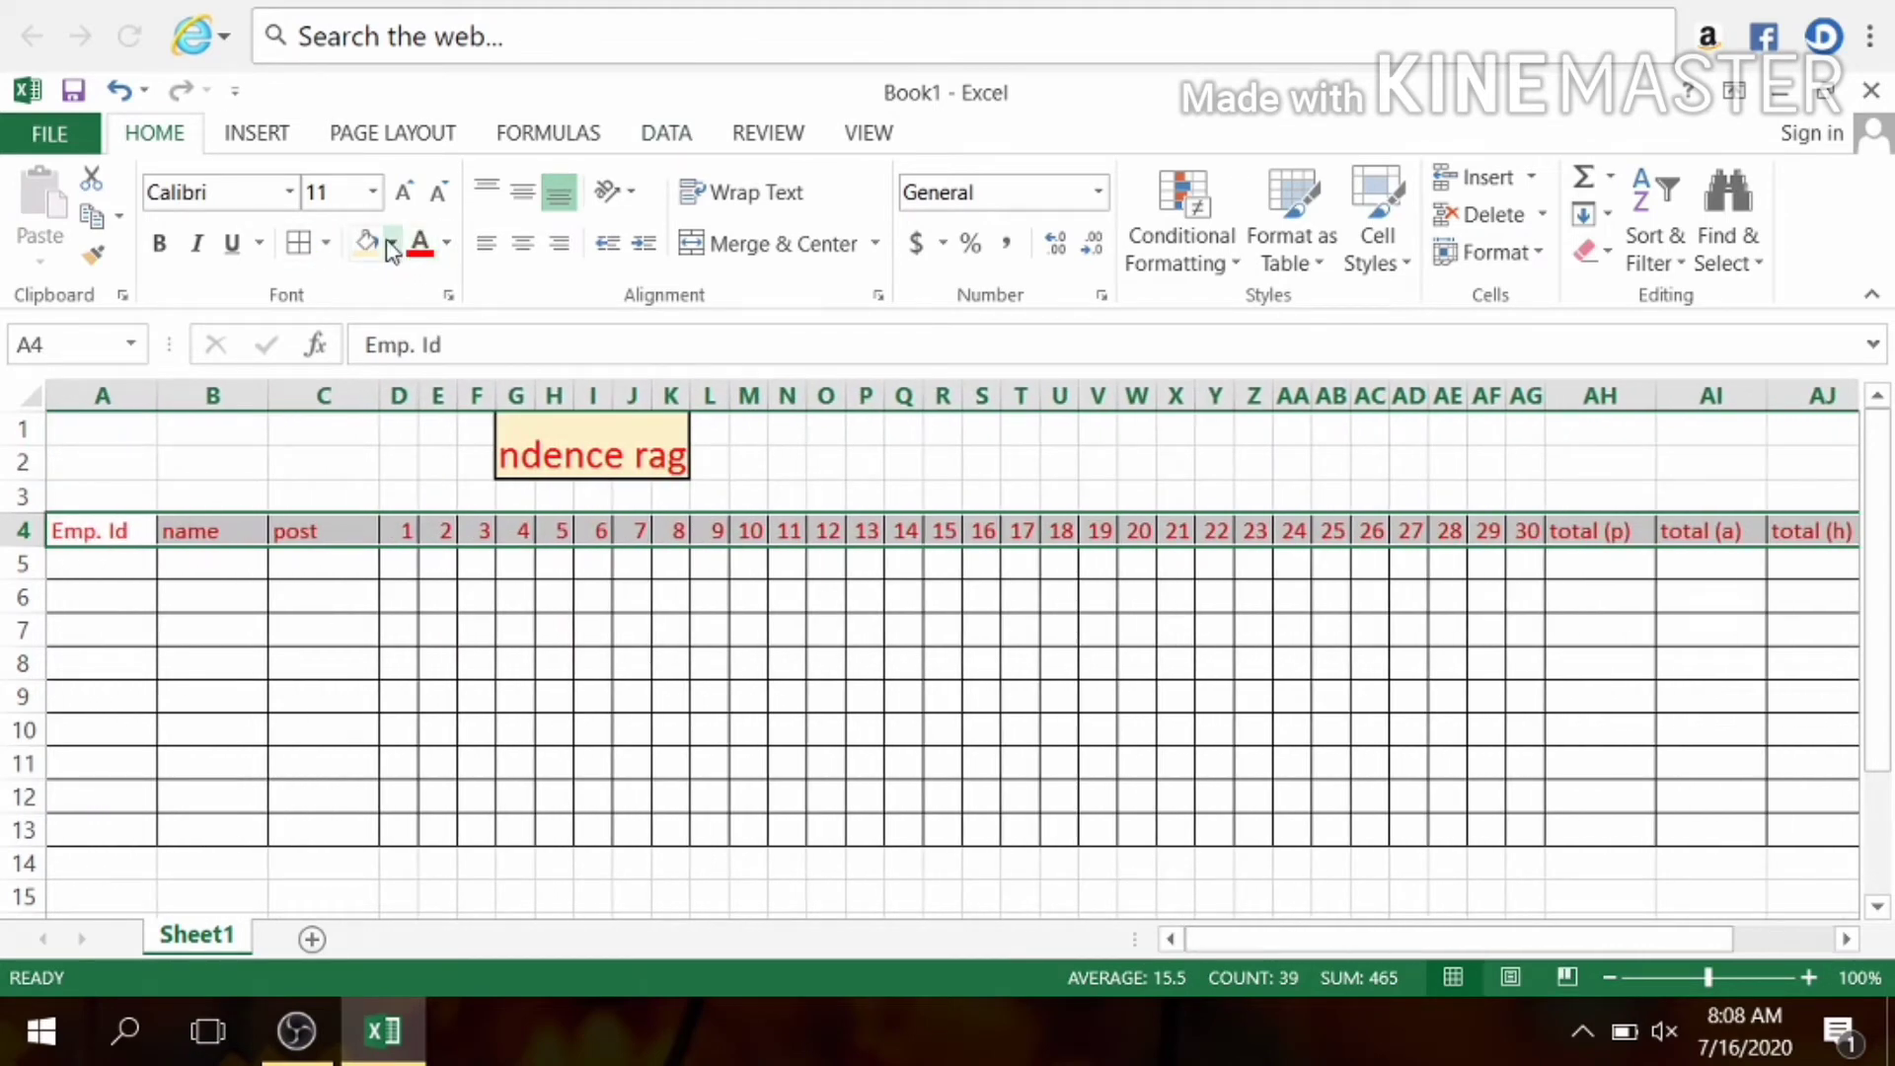
{"action": "left_click", "coordinate": [369, 254]}
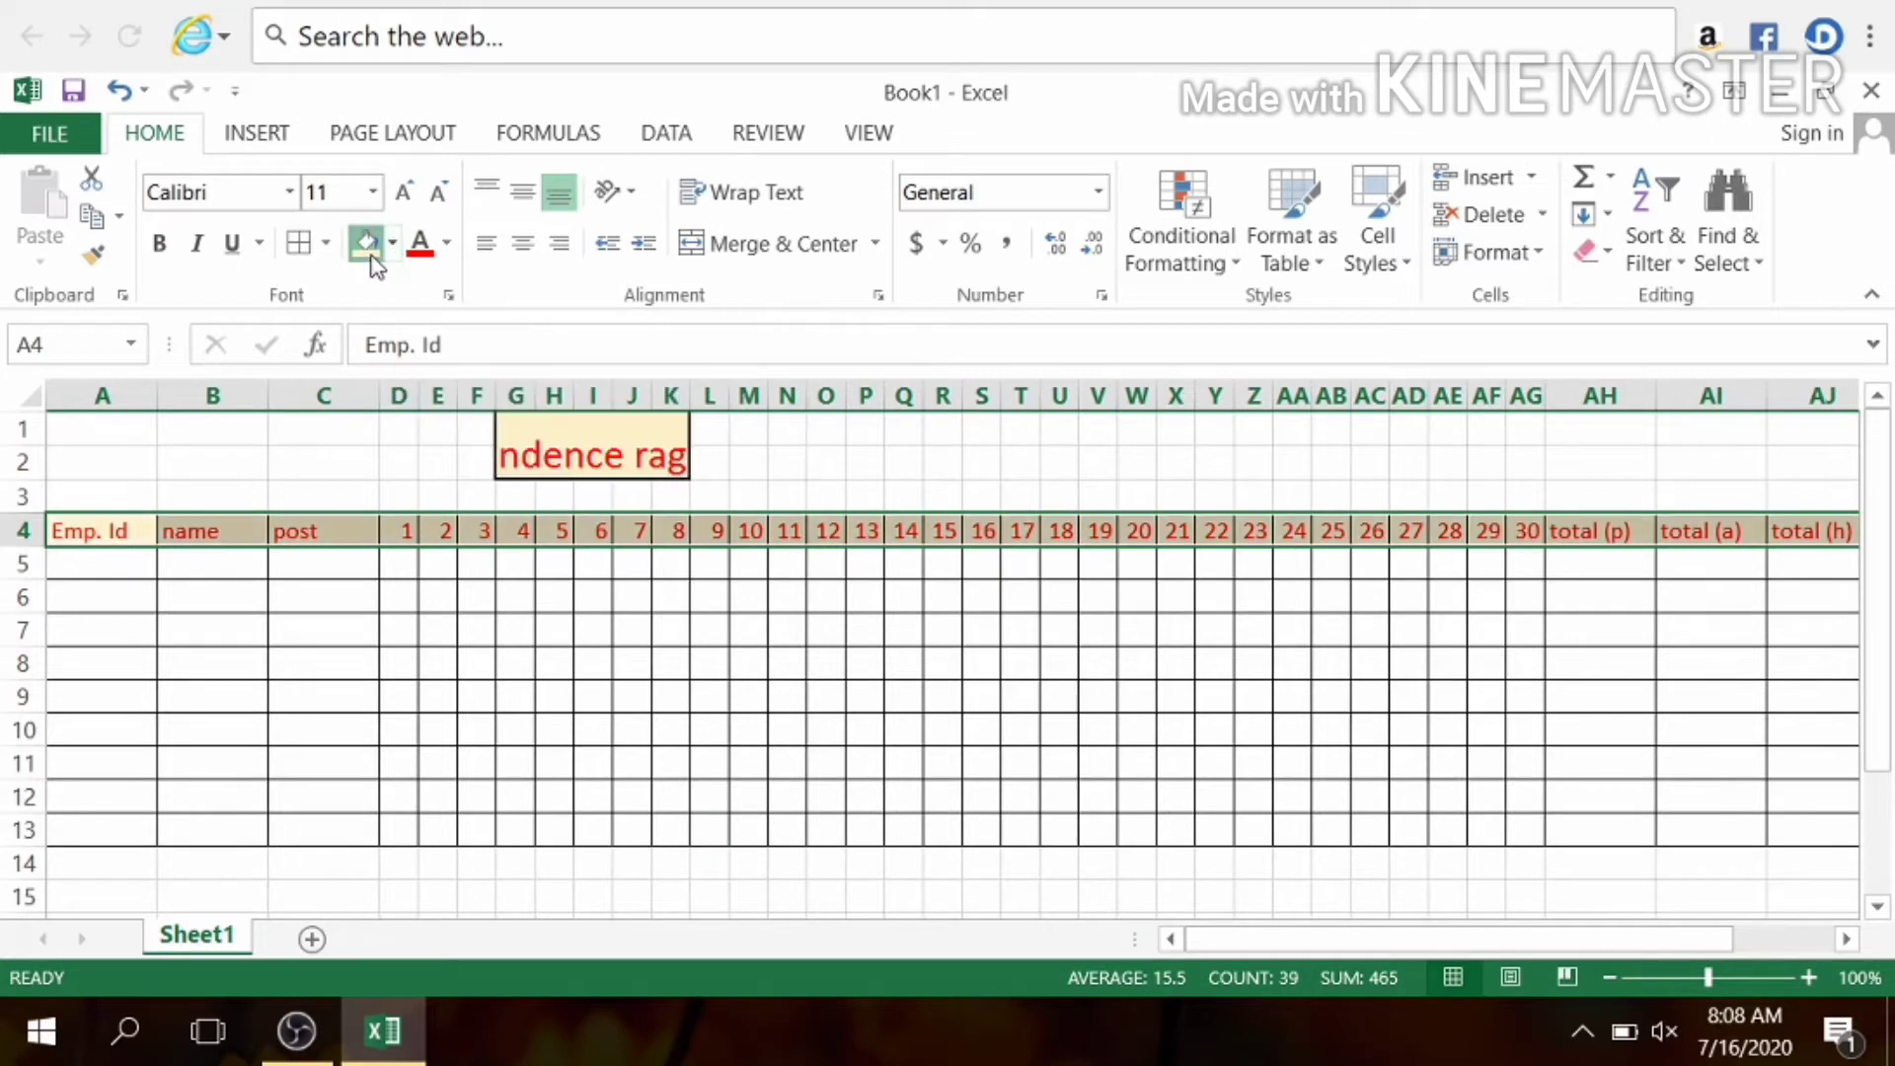
{"action": "left_click", "coordinate": [248, 557]}
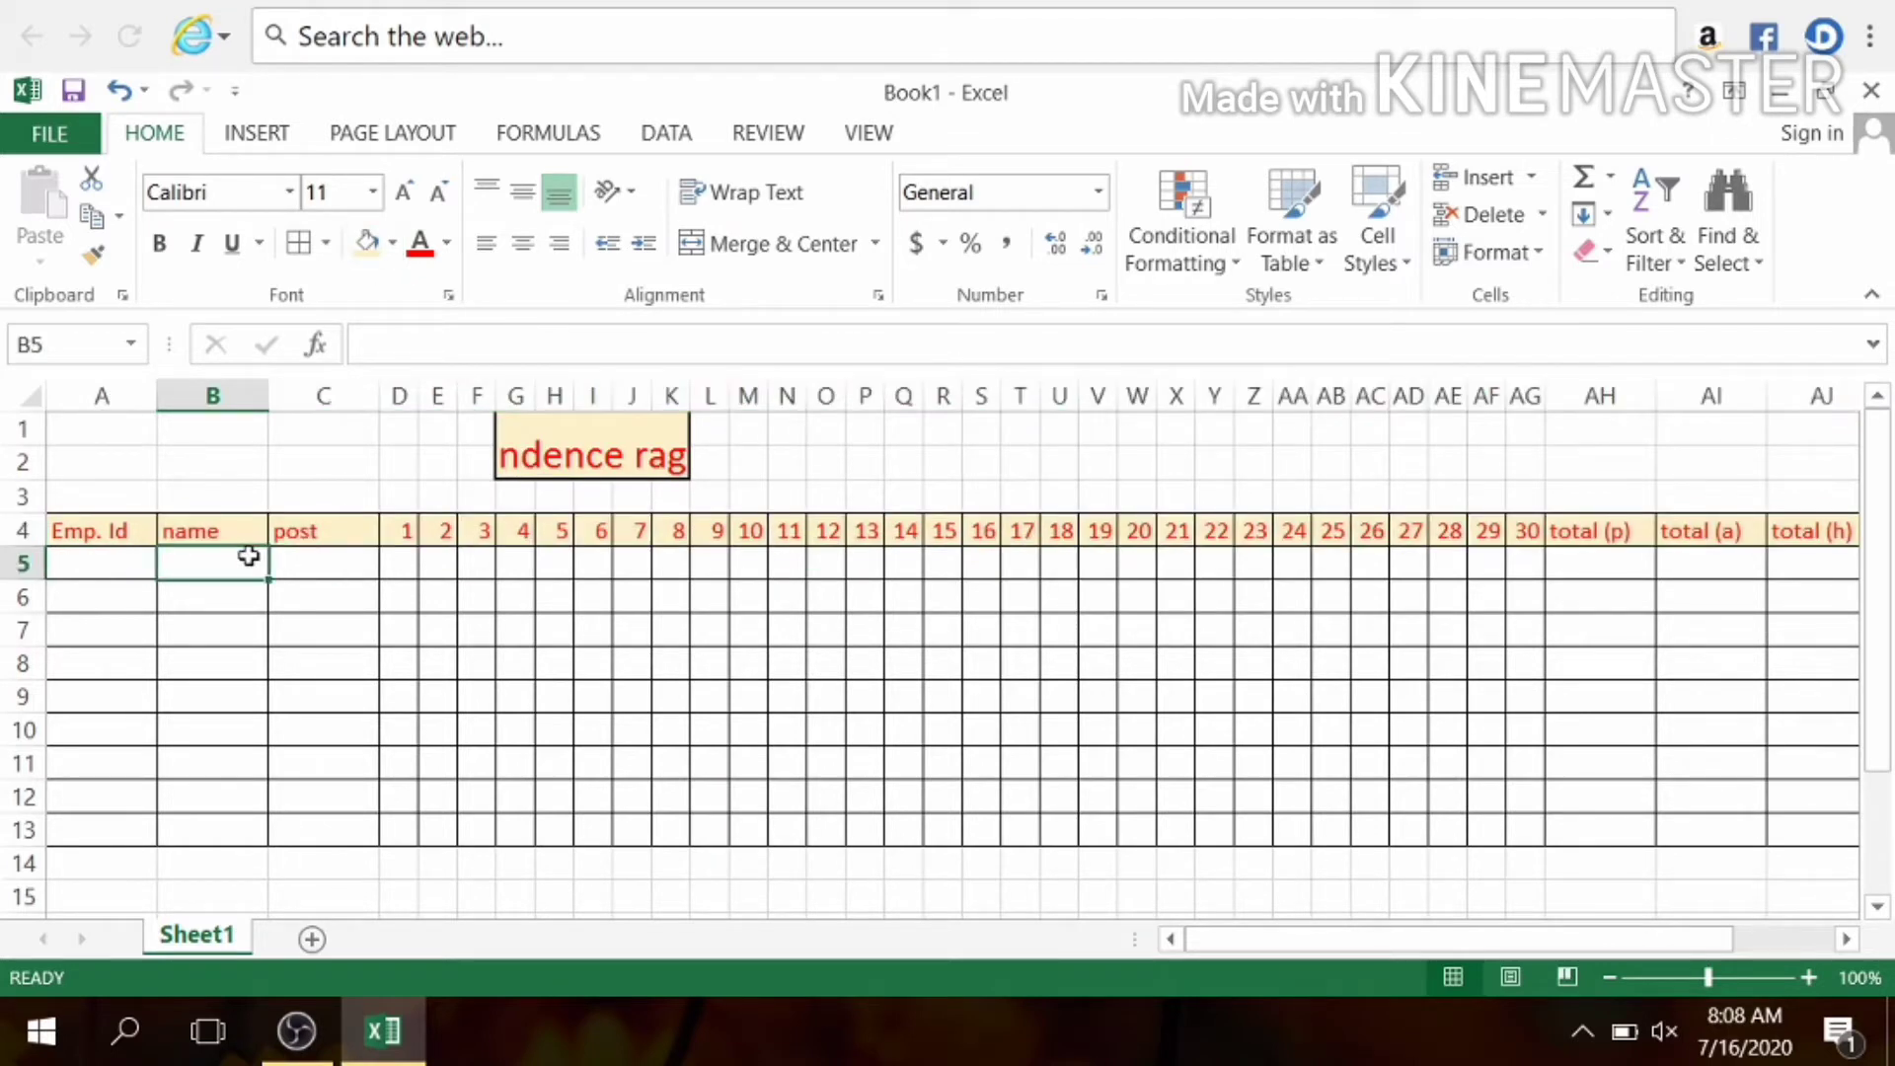
Enter the first employee's ID and name and the post "accountant" in cells A5 to C5.
{"action": "left_click", "coordinate": [101, 572]}
{"action": "key", "text": "Return"}
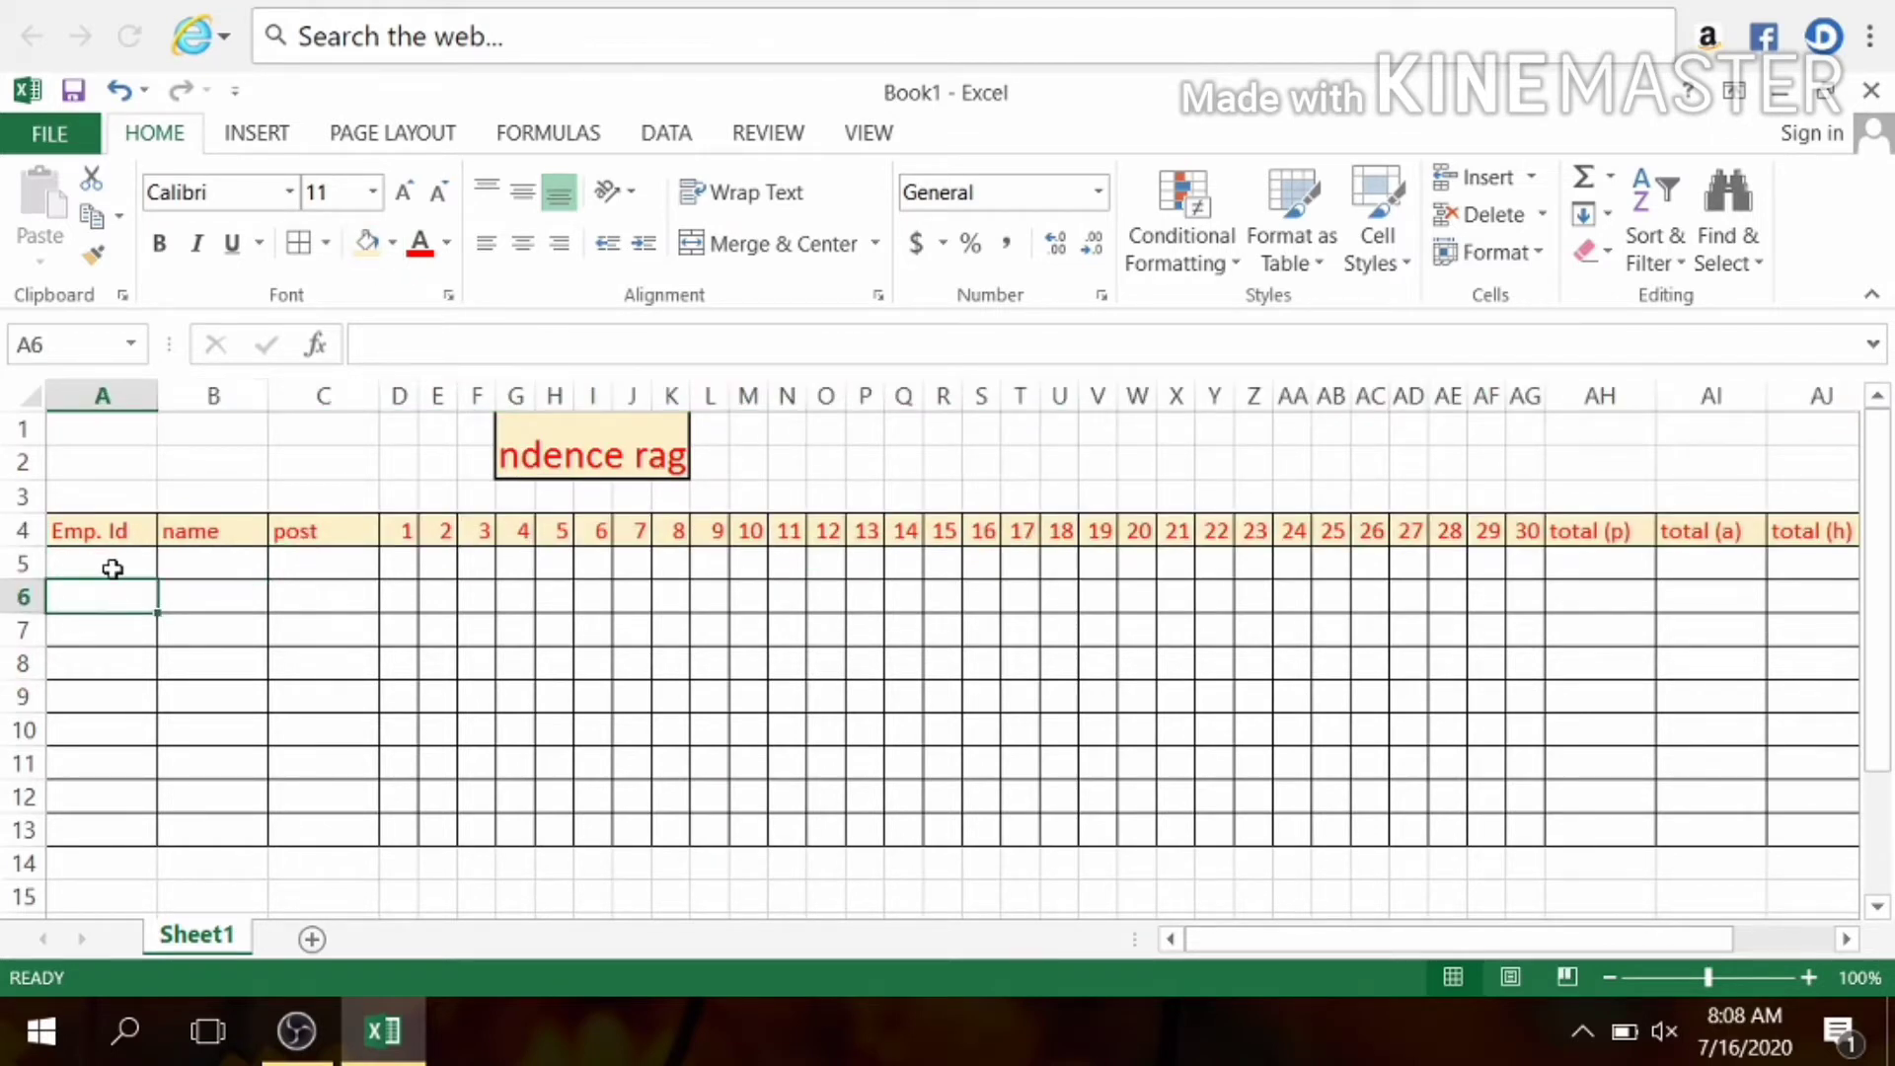
{"action": "left_click", "coordinate": [112, 567]}
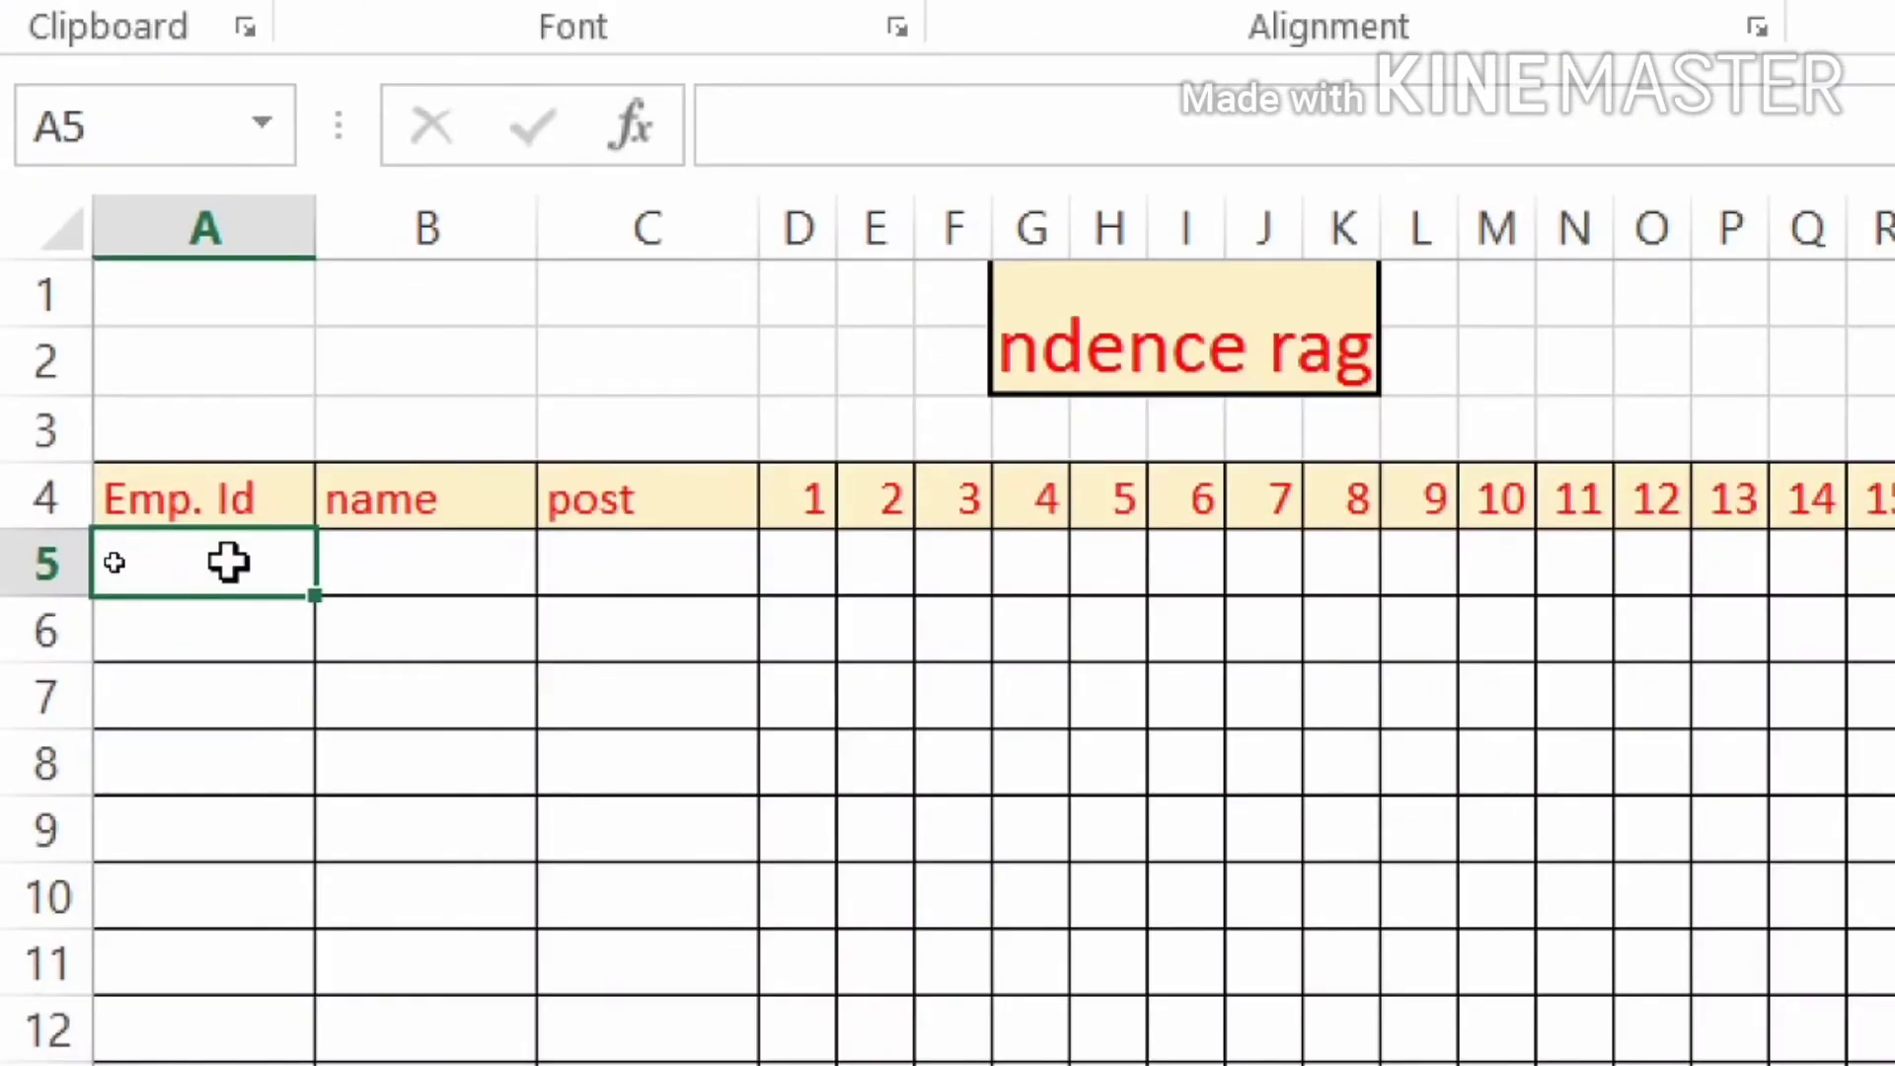
{"action": "type", "text": "121"}
{"action": "key", "text": "Tab"}
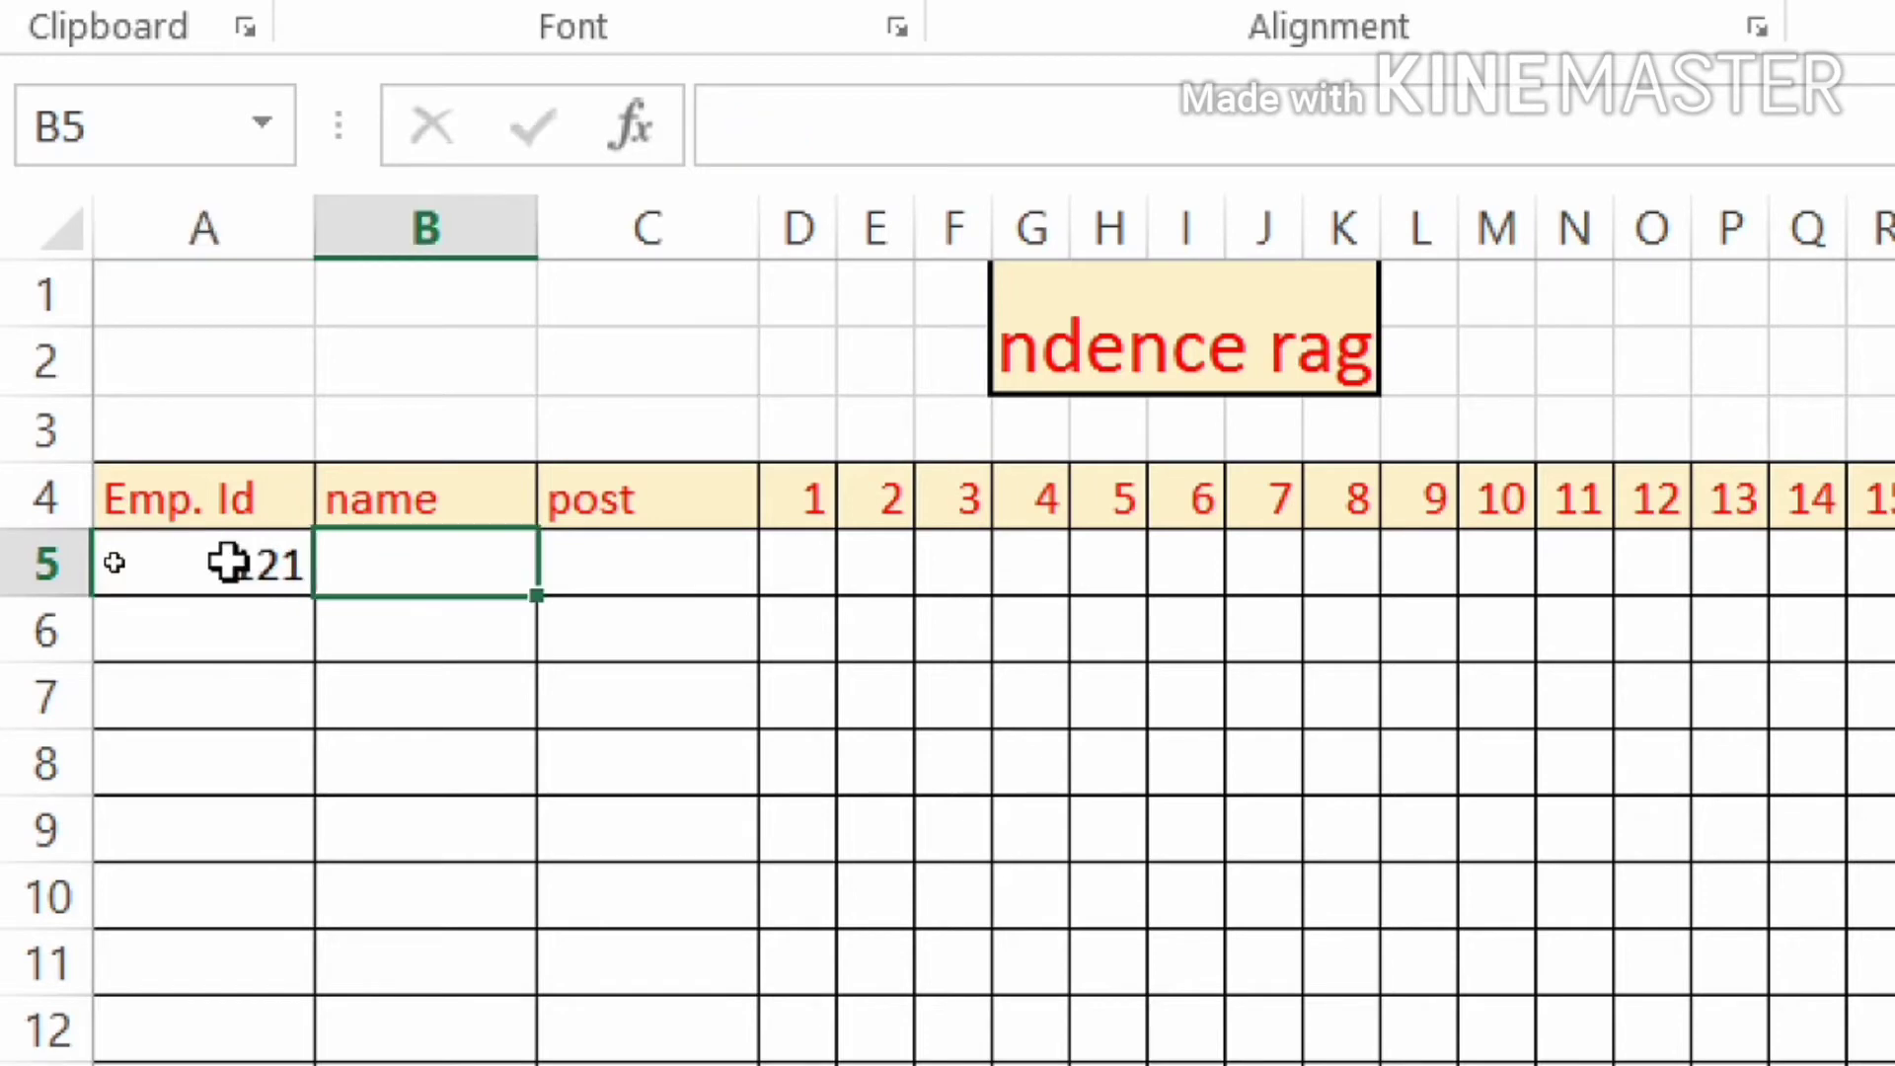
{"action": "type", "text": "kara"}
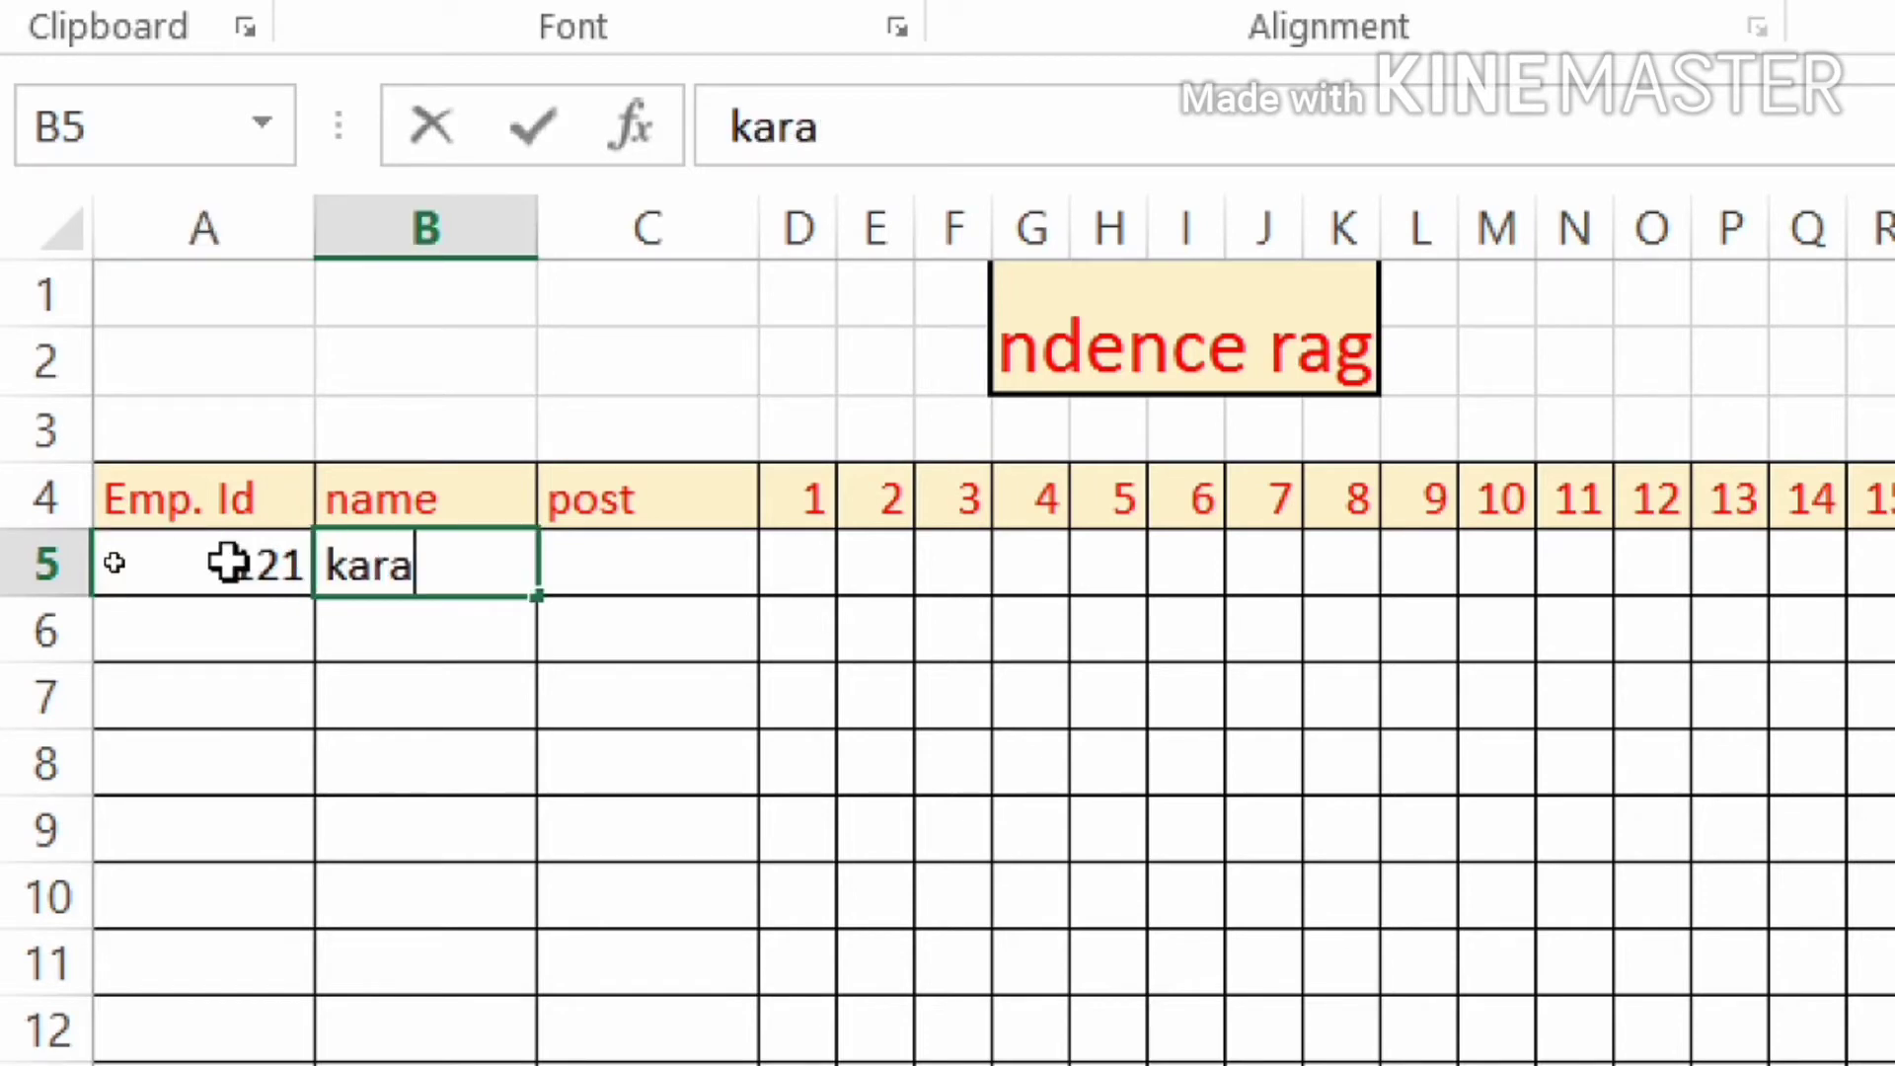
{"action": "type", "text": "n"}
{"action": "key", "text": "Tab"}
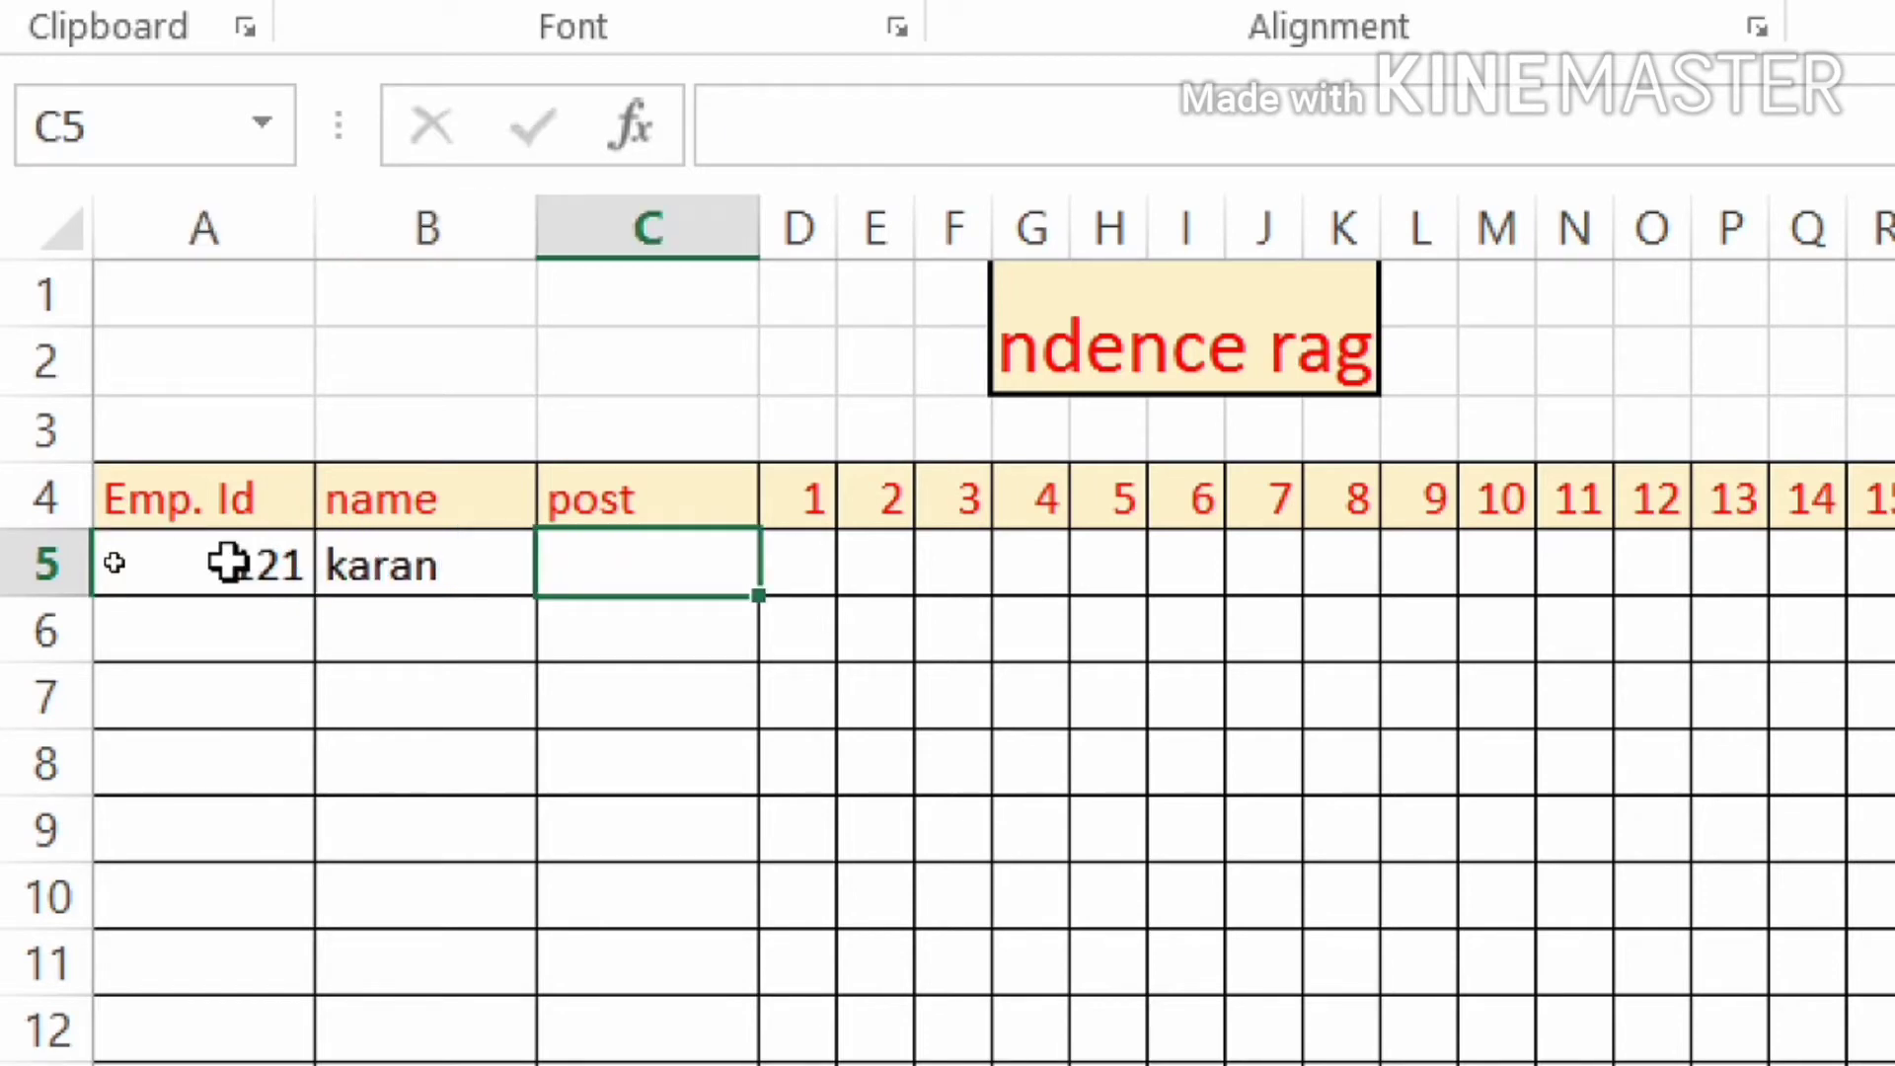
{"action": "type", "text": "ac"}
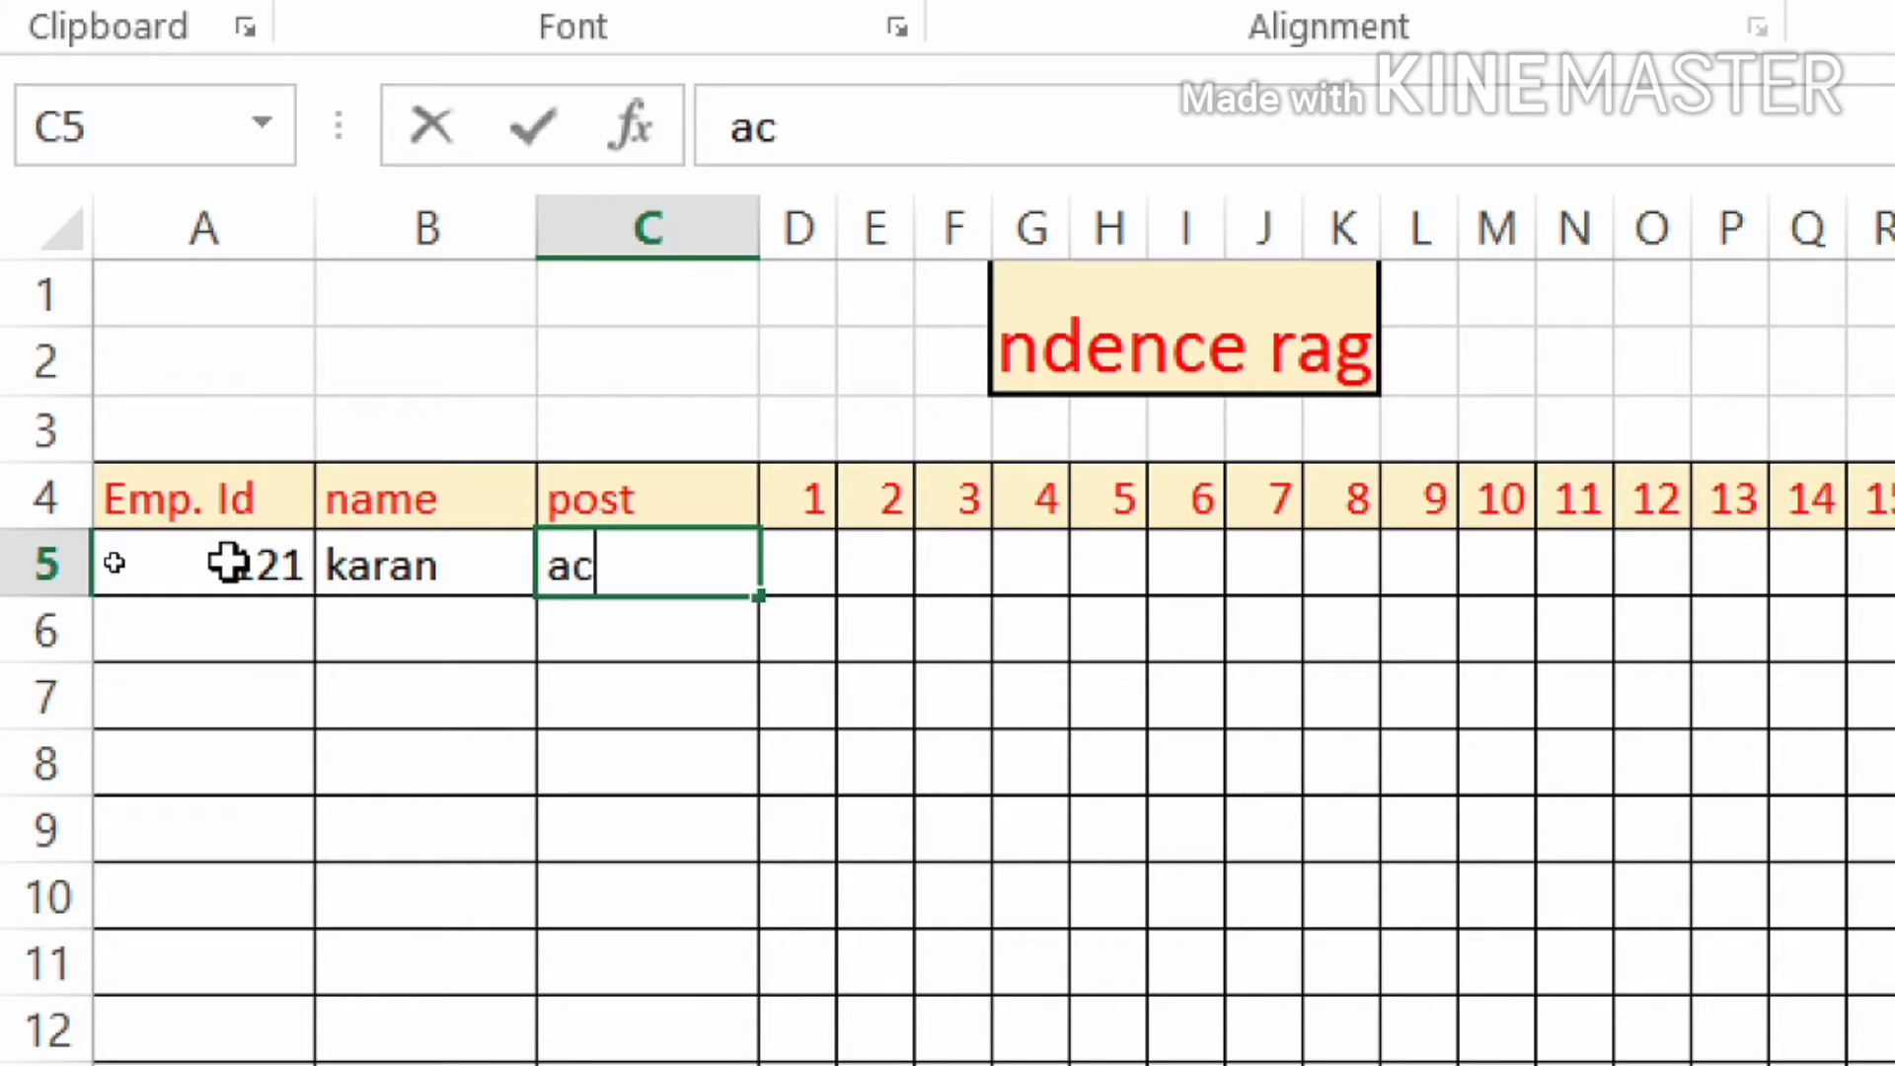
{"action": "type", "text": "countant"}
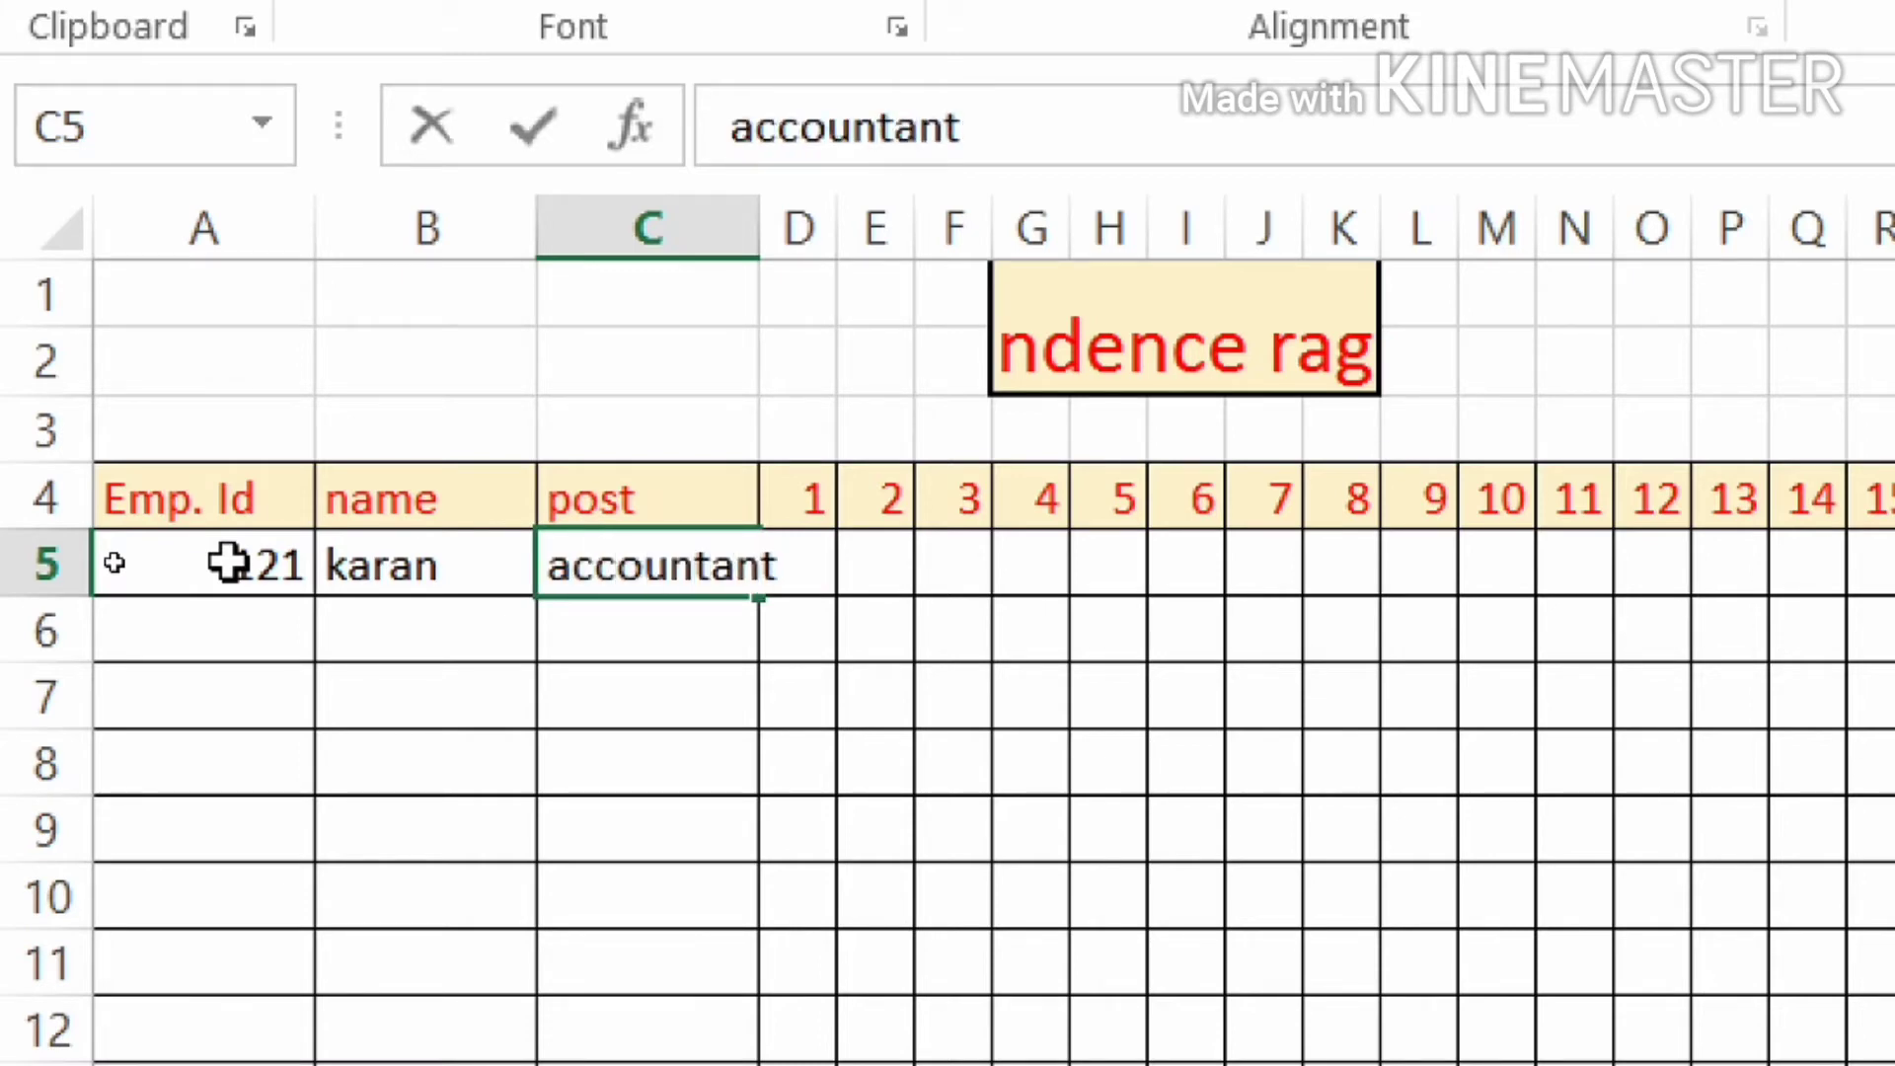
{"action": "key", "text": "Tab"}
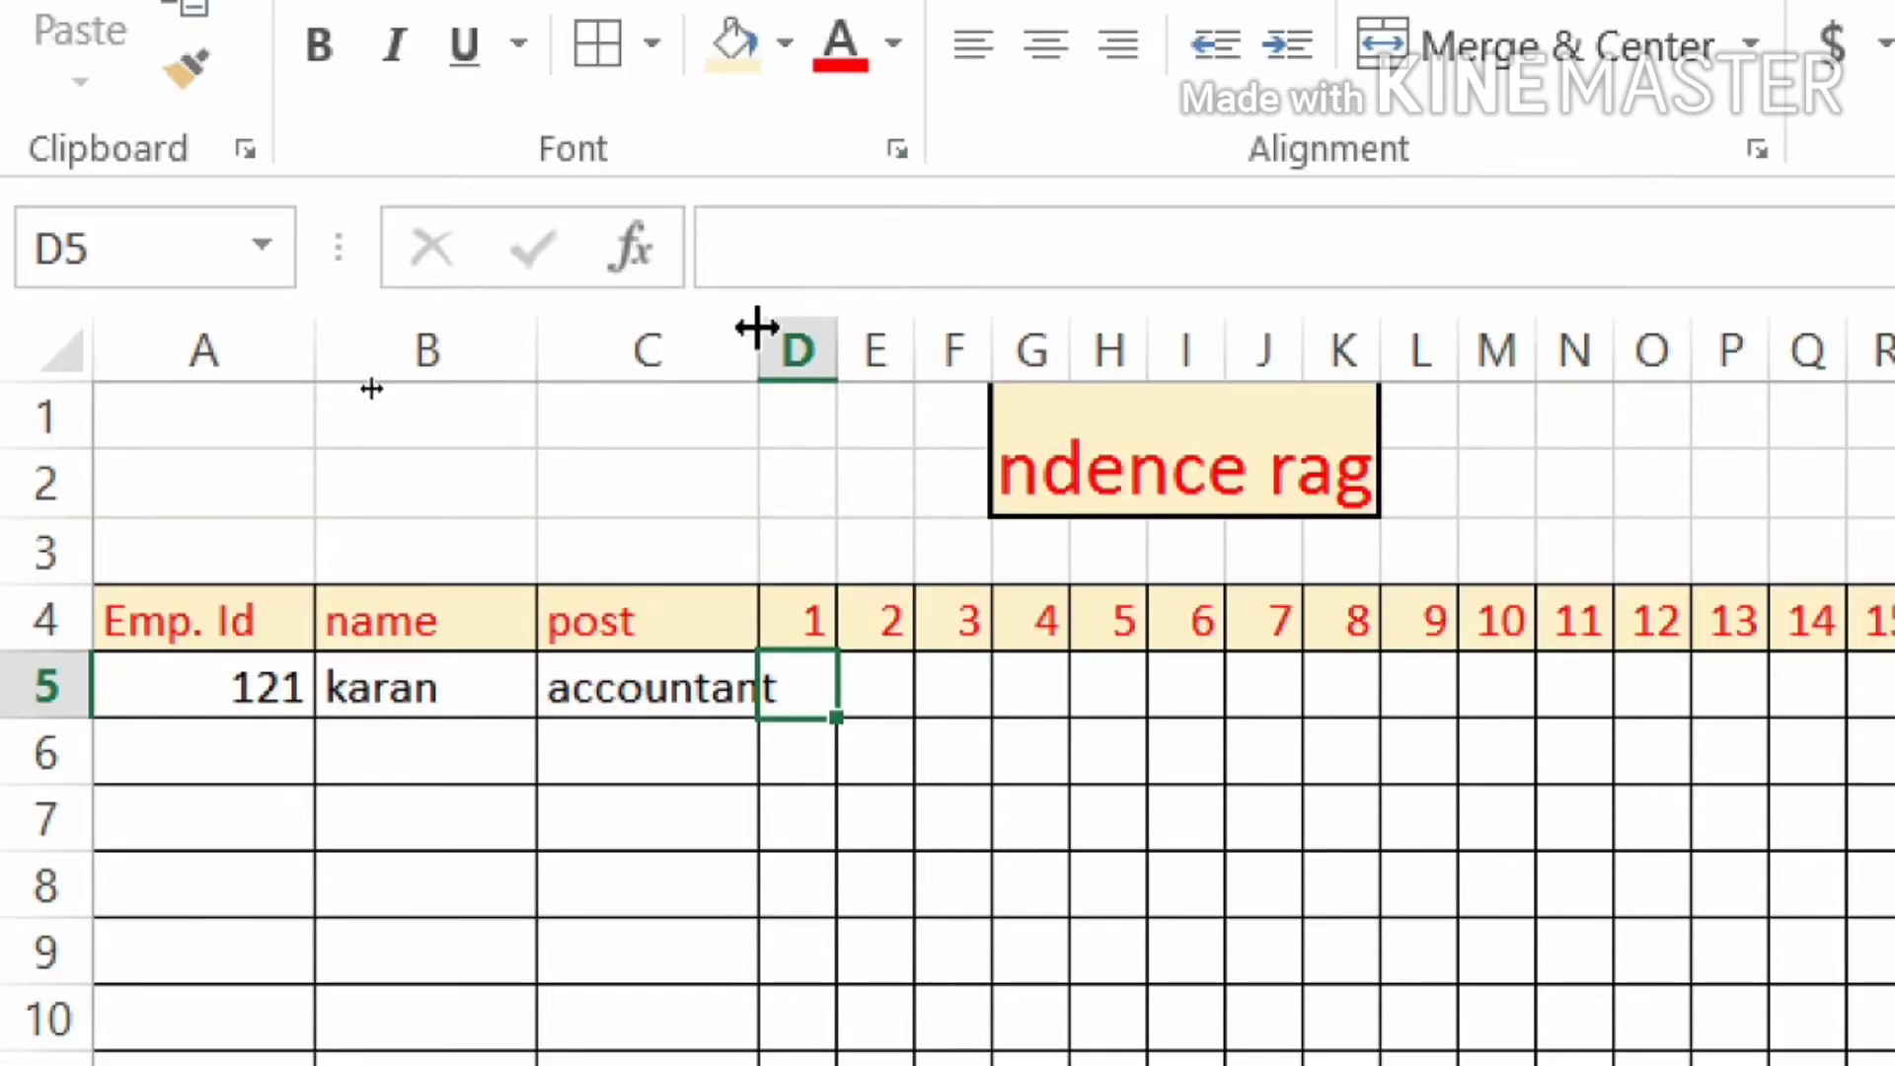
Narrow columns A and B, and widen column C so "accountant" fits inside it.
{"action": "left_click_drag", "start_coordinate": [541, 369], "coordinate": [486, 414]}
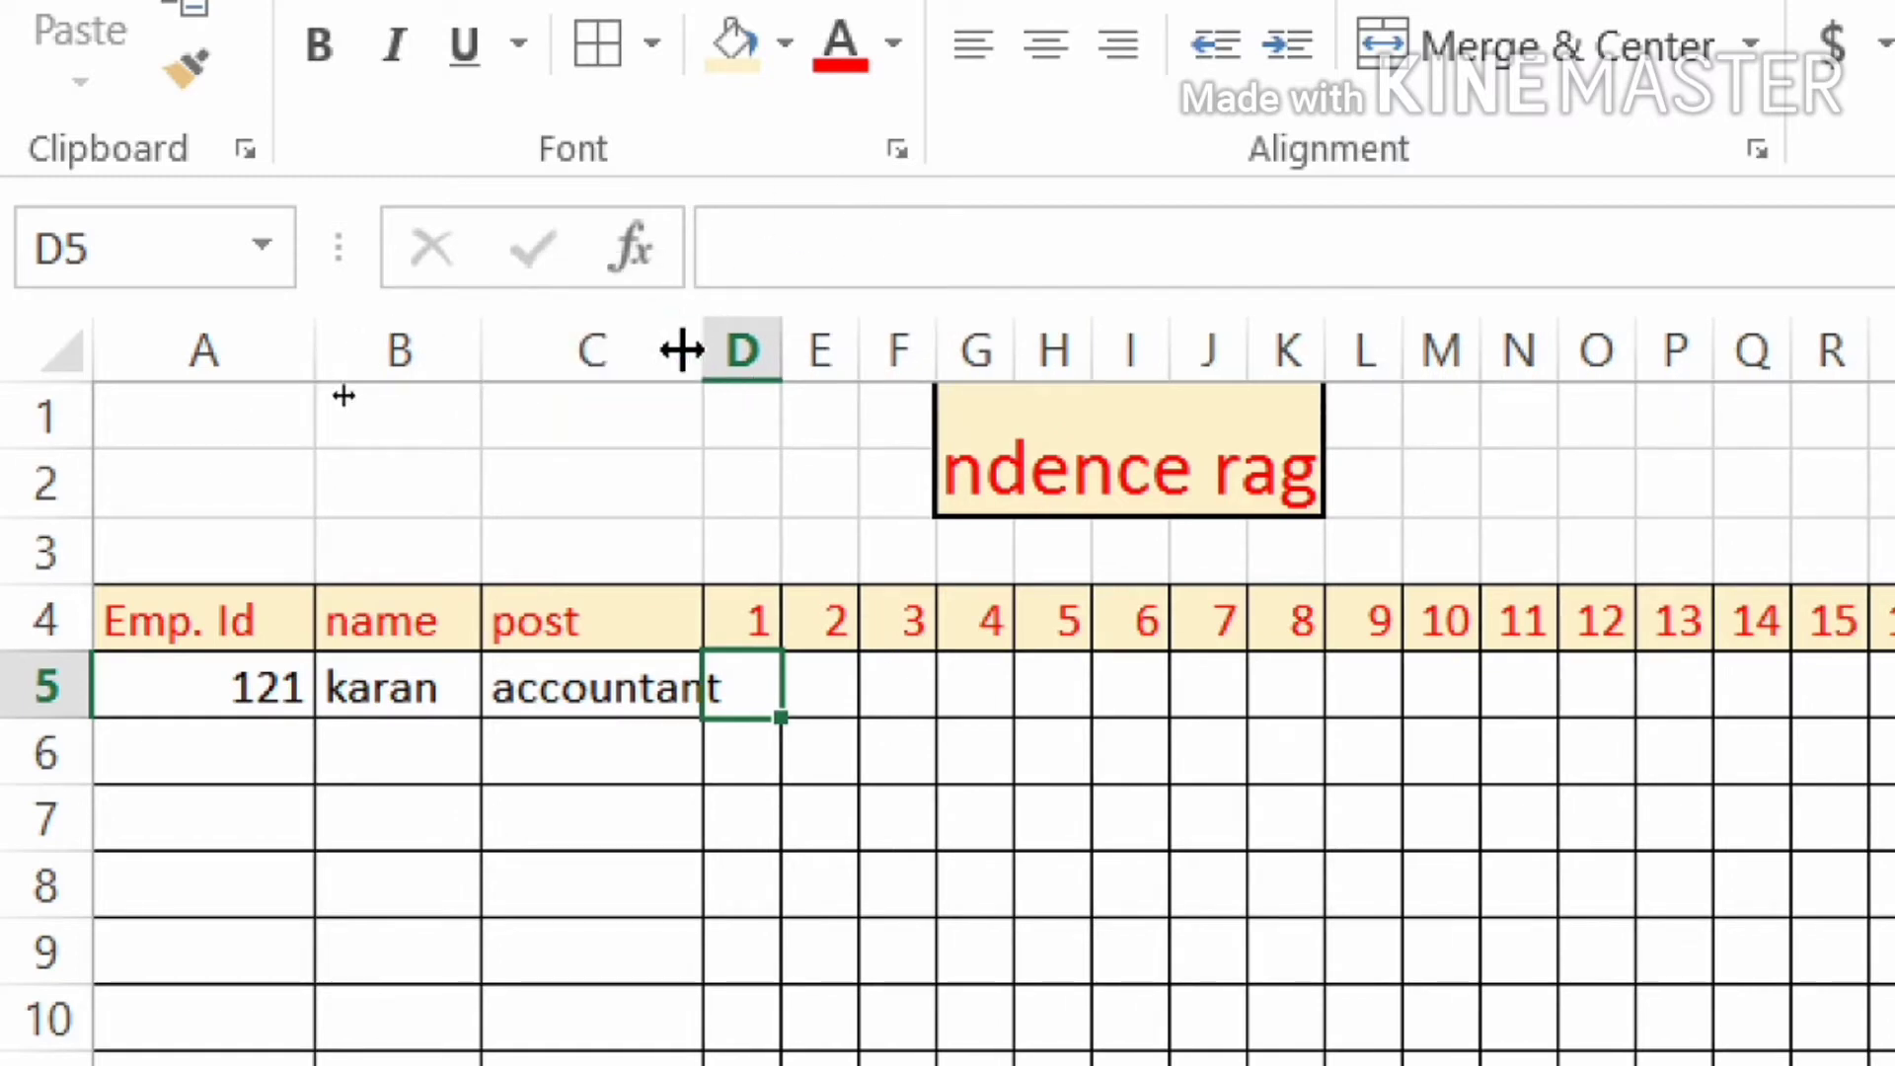
{"action": "left_click_drag", "start_coordinate": [713, 351], "coordinate": [747, 350]}
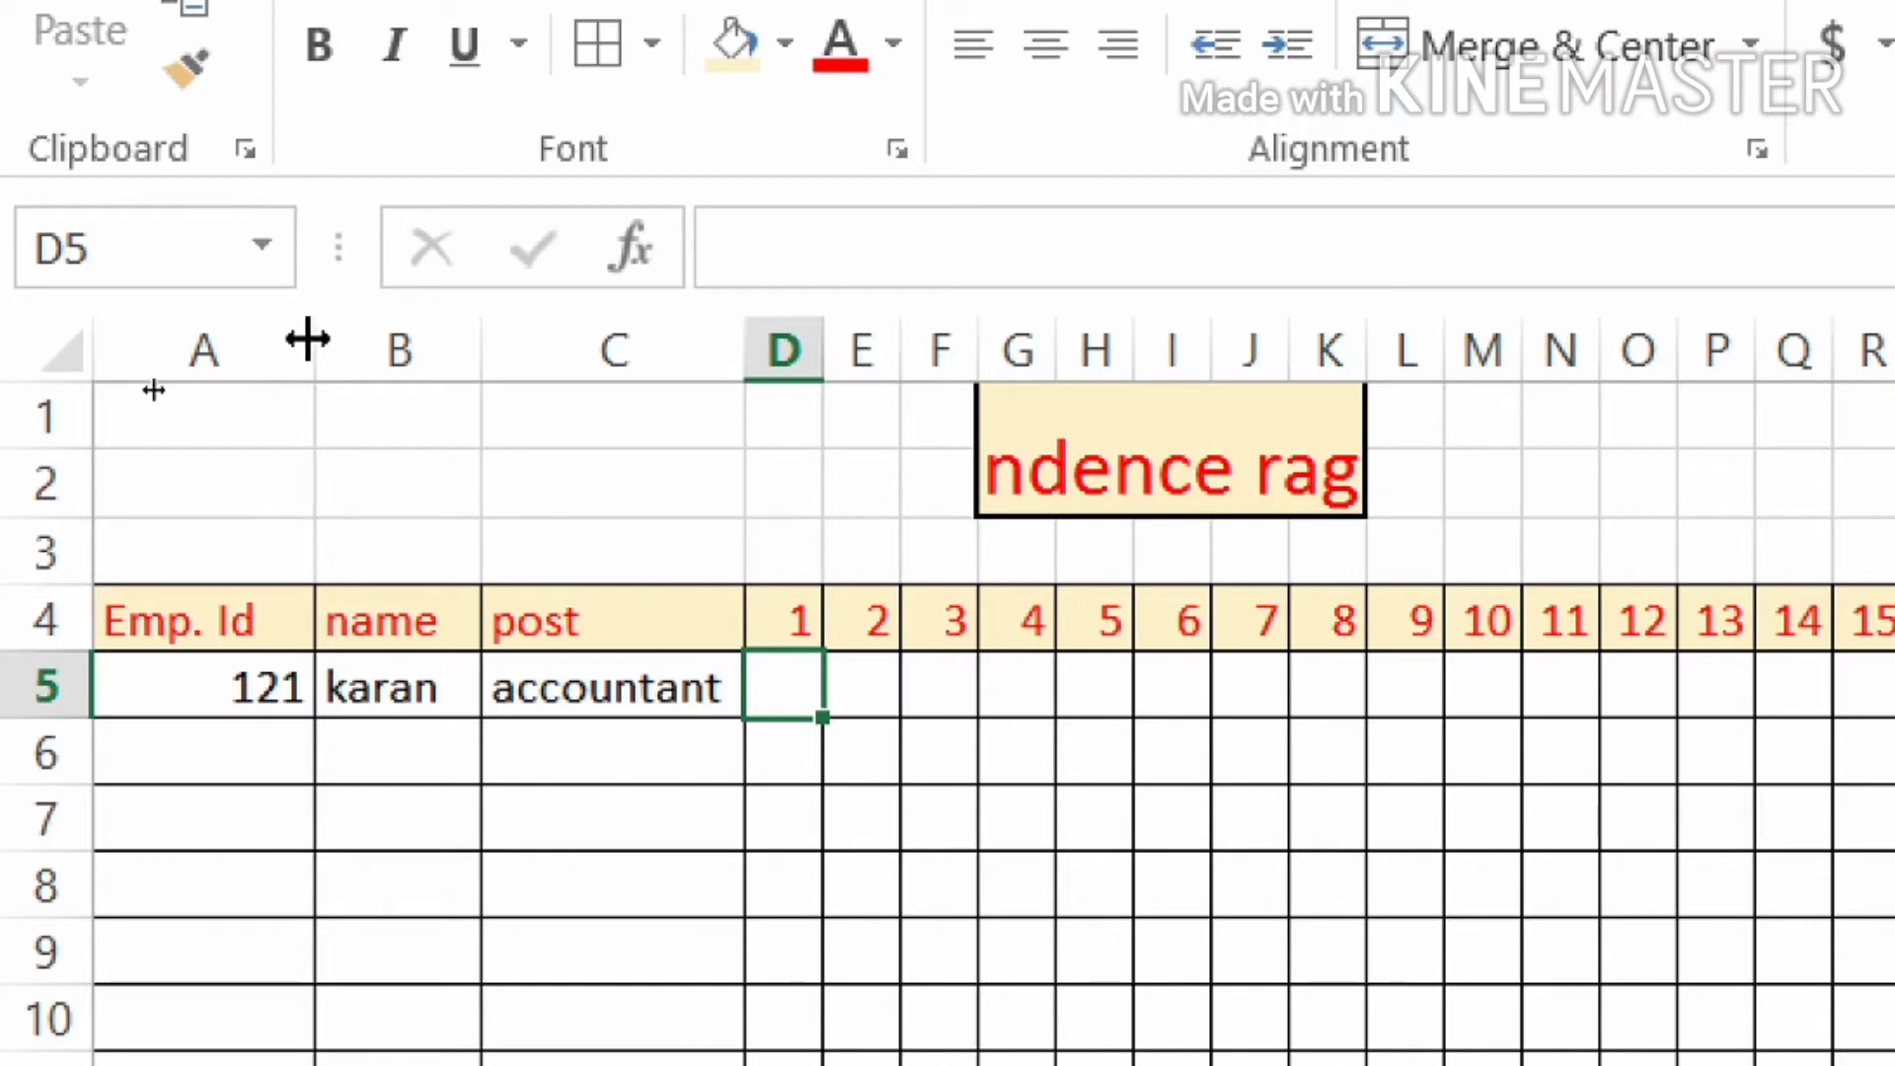
{"action": "left_click_drag", "start_coordinate": [307, 339], "coordinate": [234, 385]}
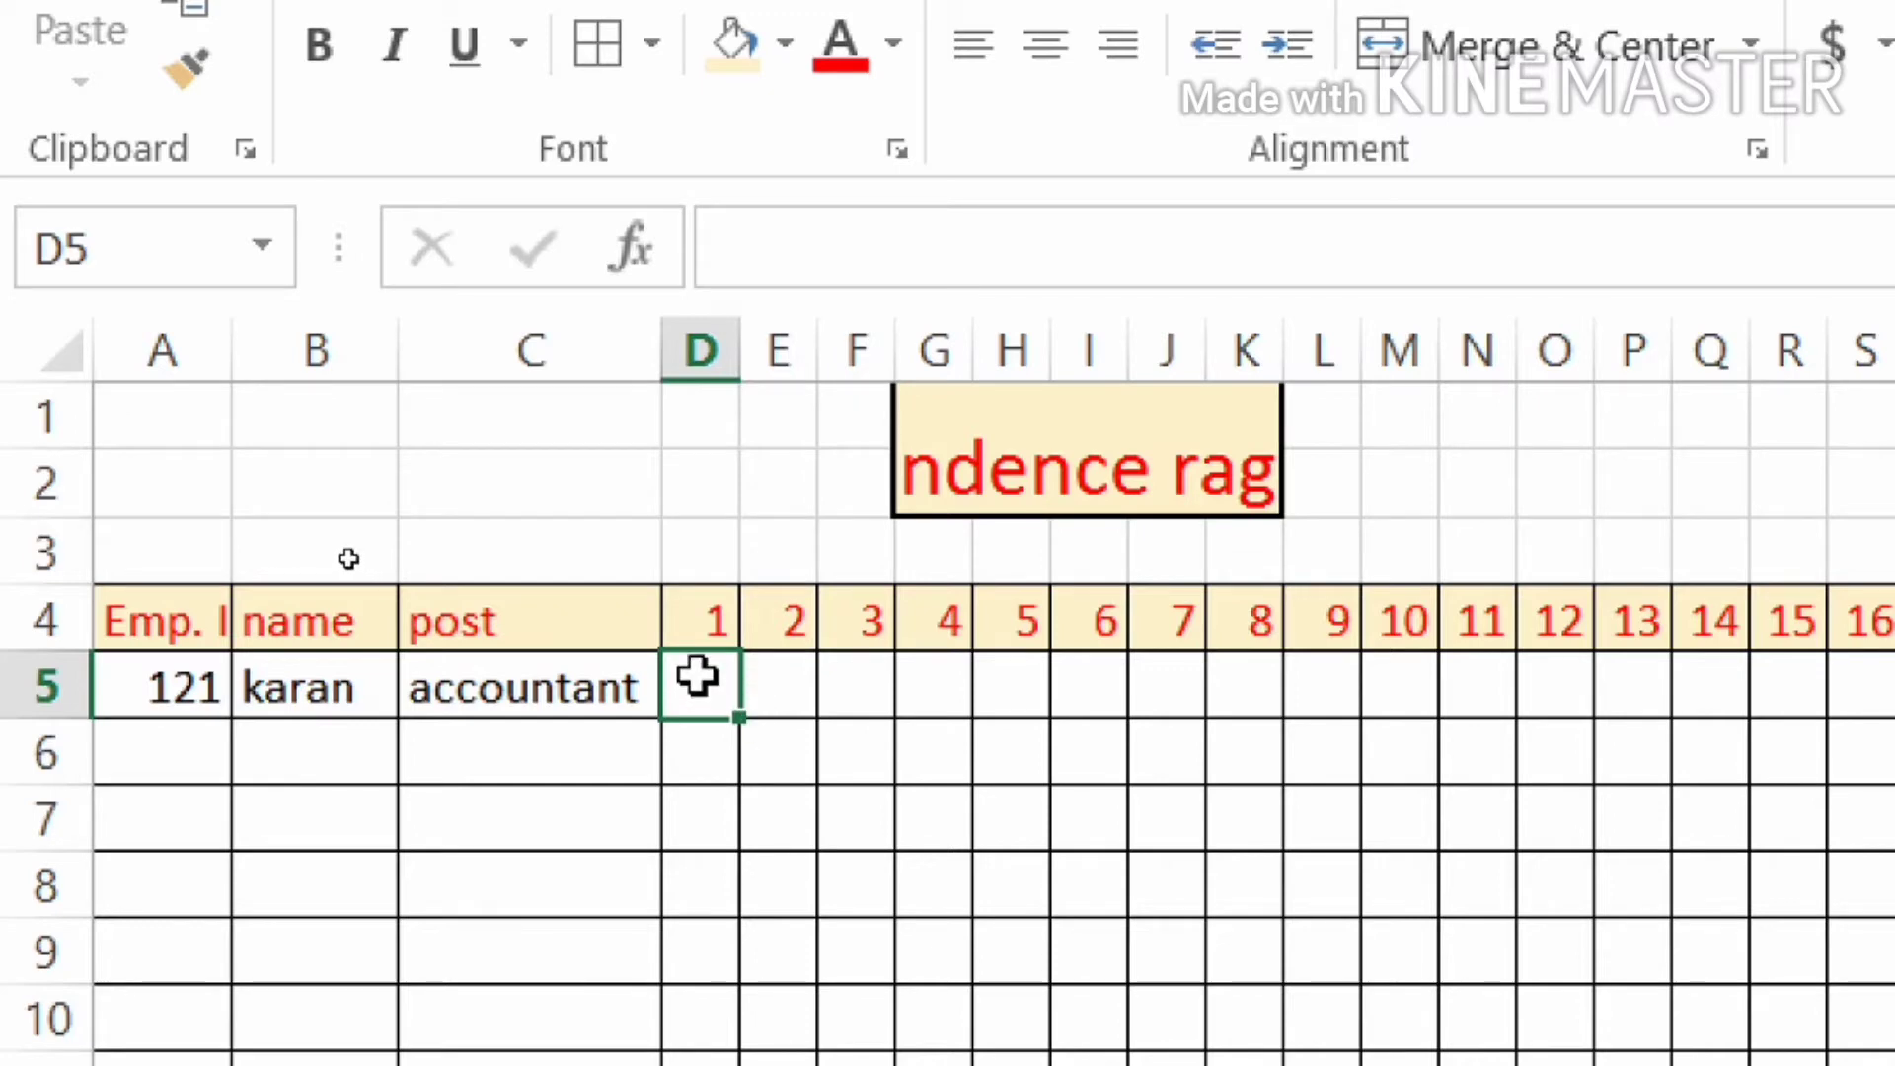
Enter the attendance marks p, a, p, p, h and off for days 1 to 6 in cells D5 to I5.
{"action": "type", "text": "p"}
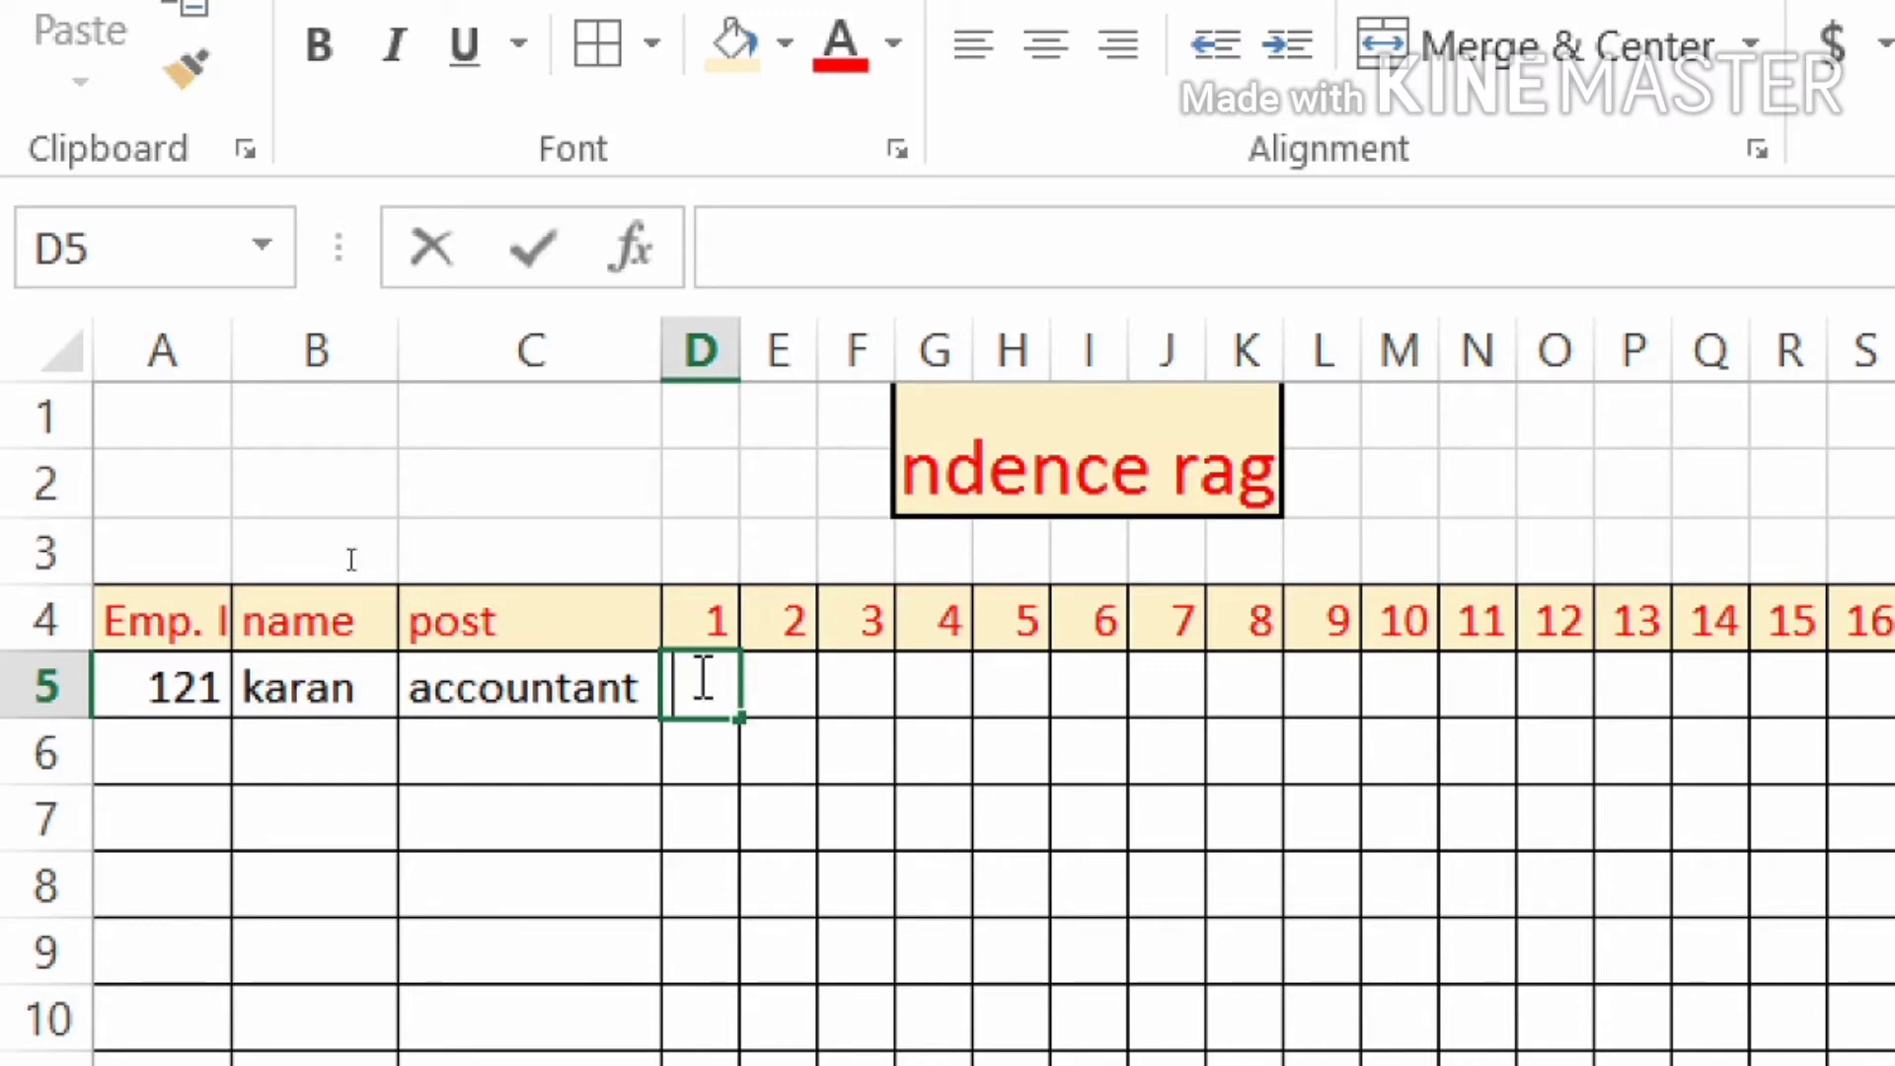
{"action": "key", "text": "Tab"}
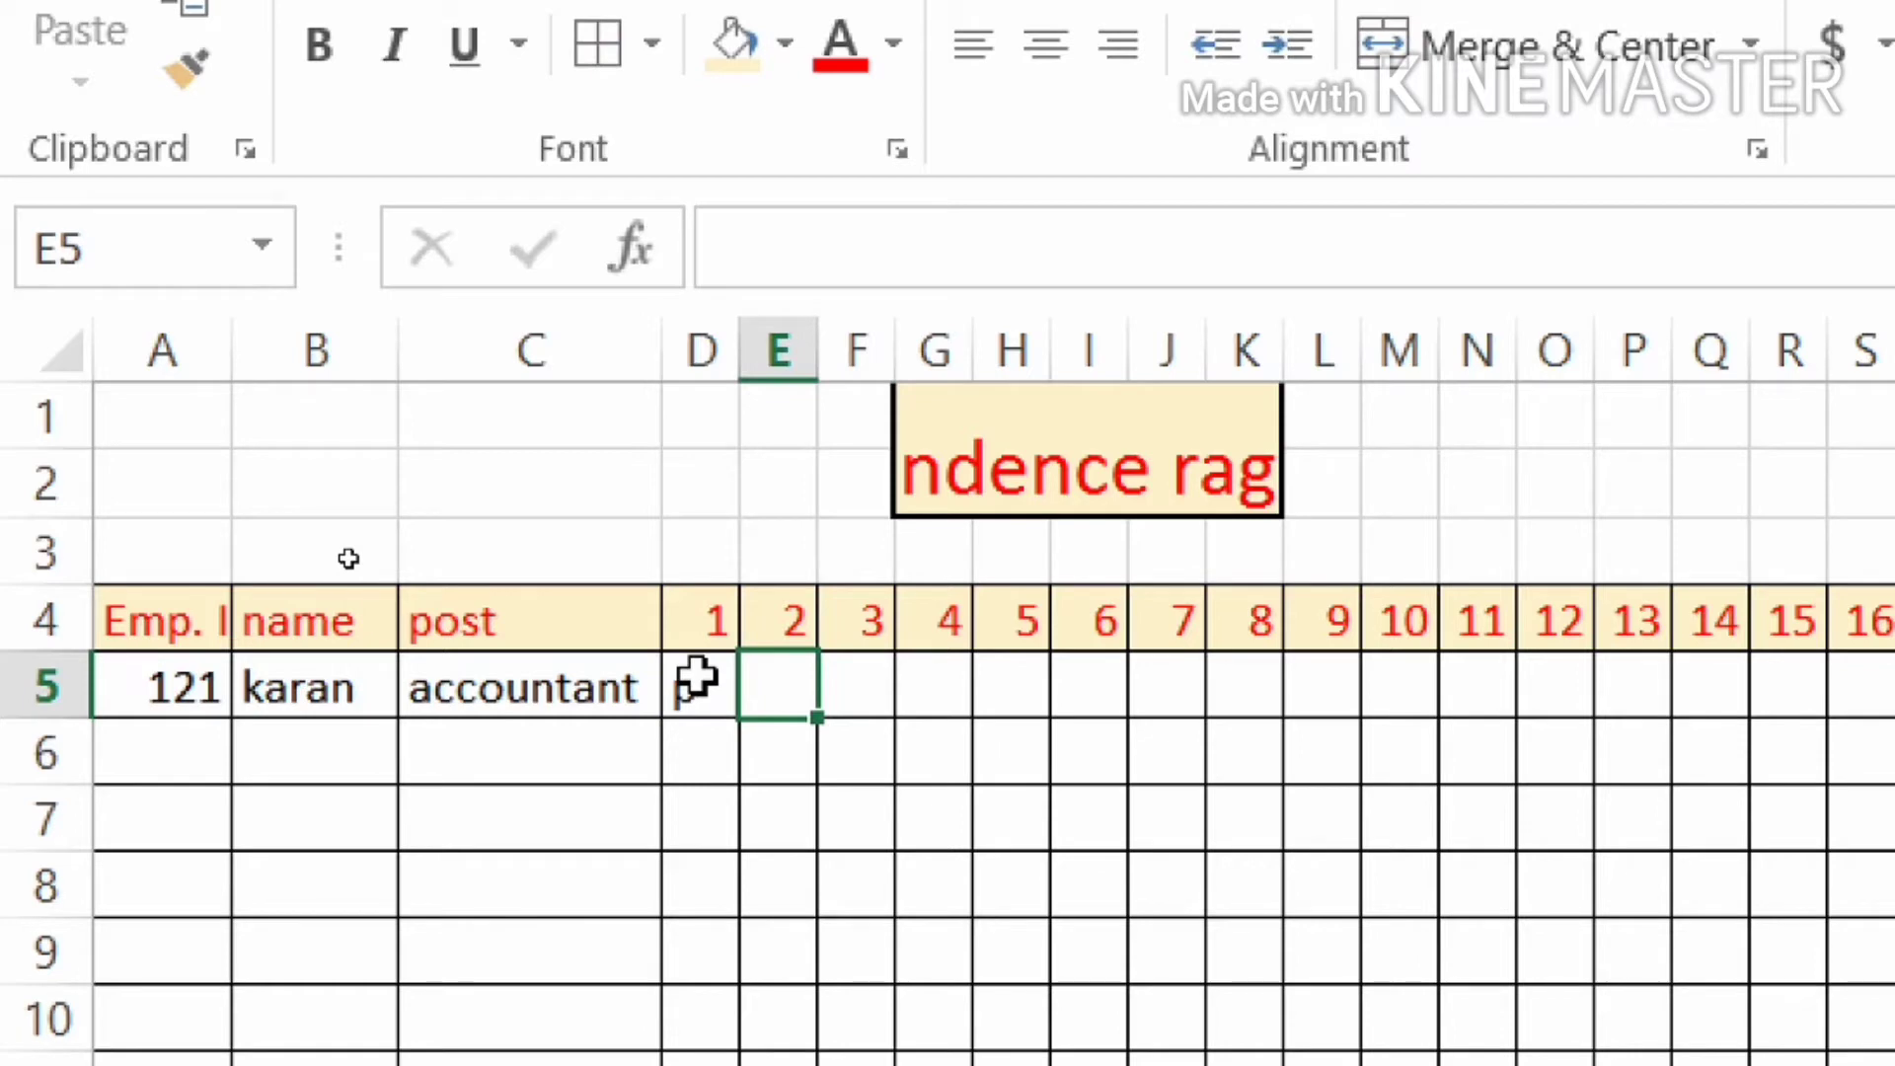
{"action": "type", "text": "a"}
{"action": "key", "text": "Tab"}
{"action": "type", "text": "p"}
{"action": "key", "text": "Tab"}
{"action": "type", "text": "p"}
{"action": "key", "text": "Tab"}
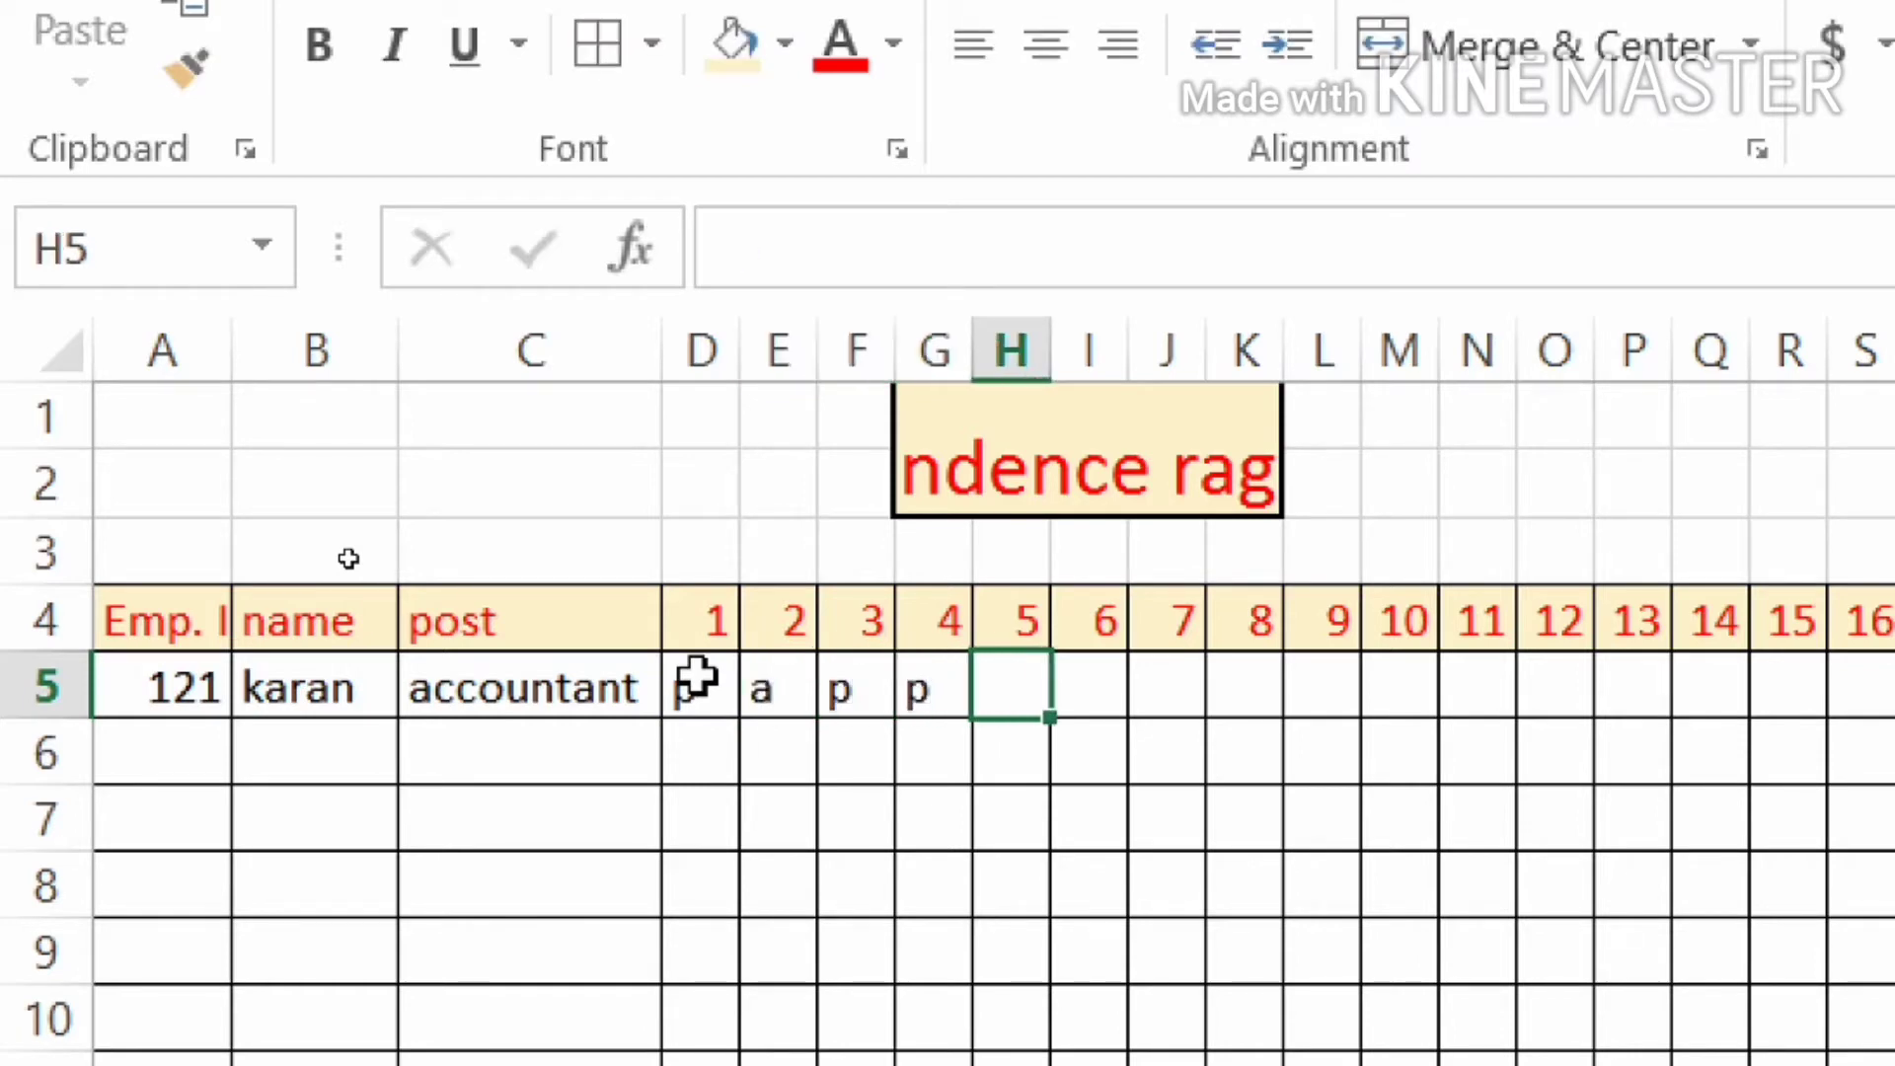
{"action": "type", "text": "h"}
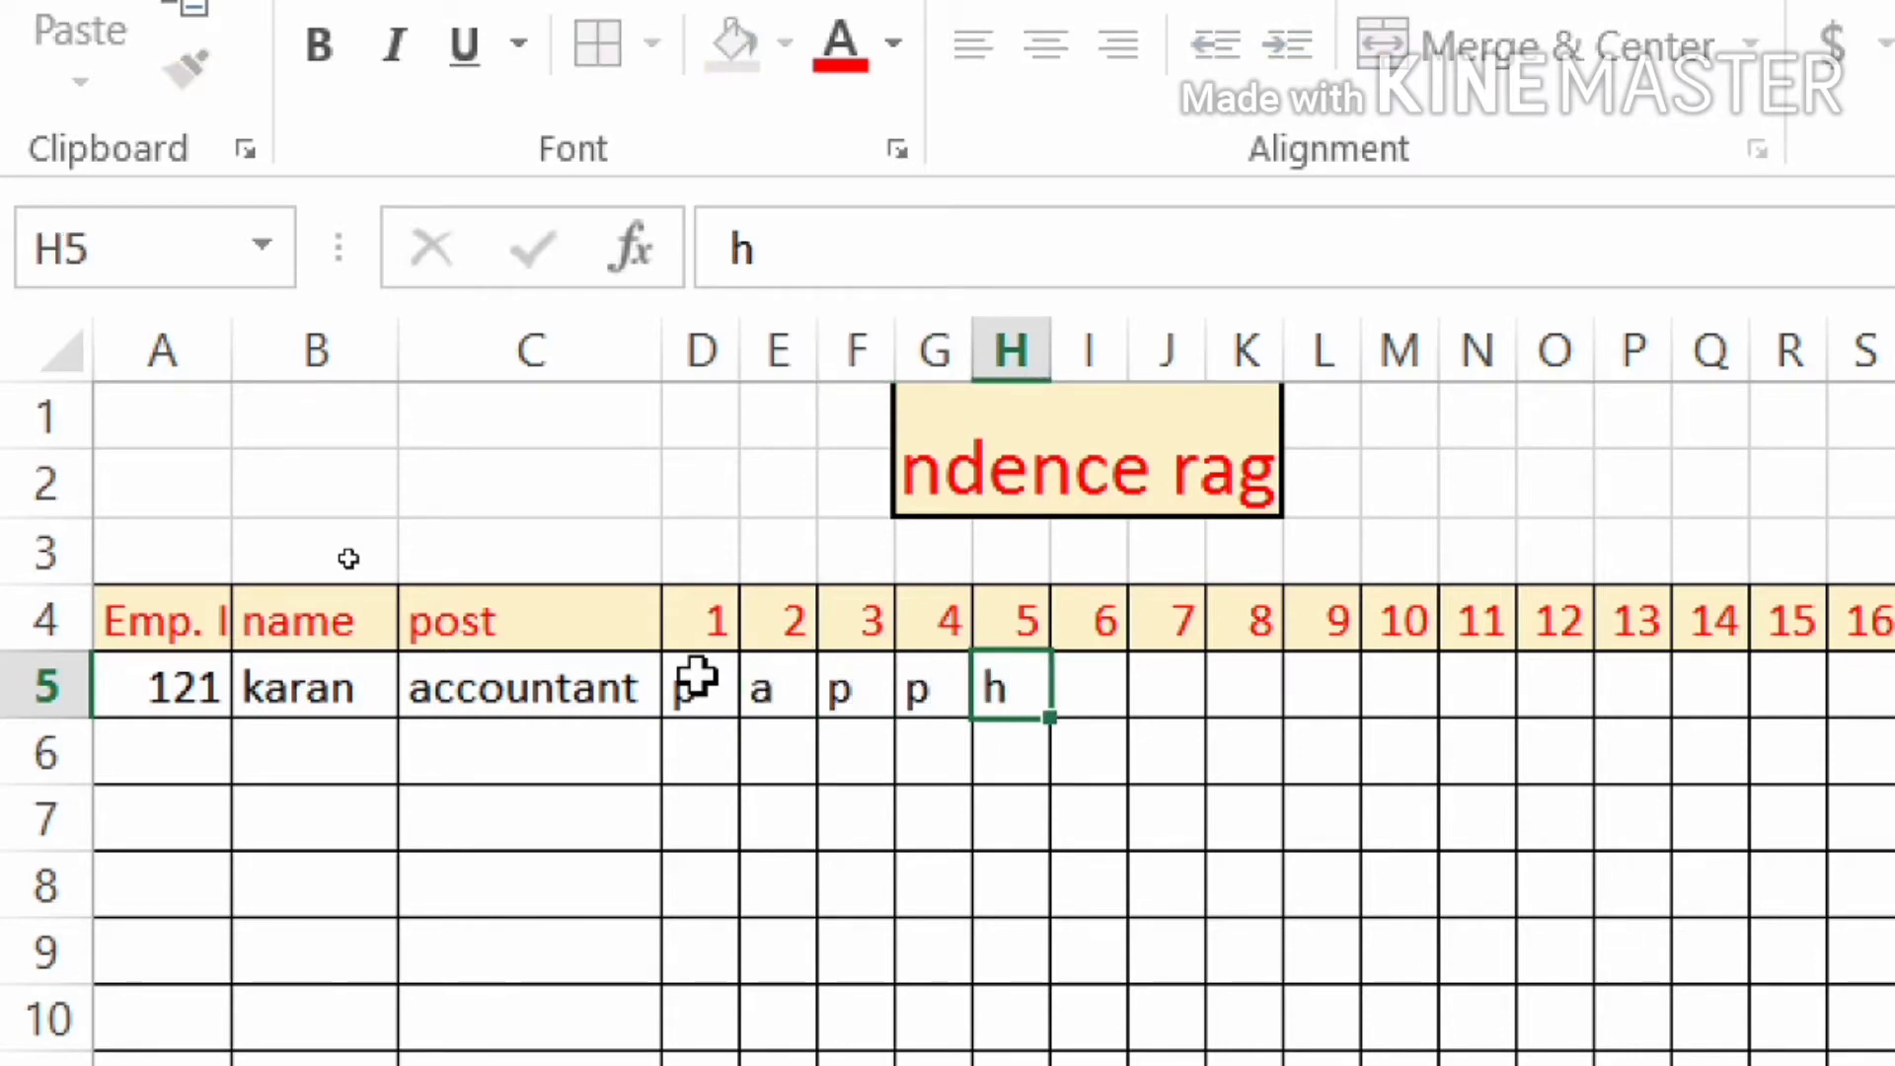
{"action": "key", "text": "Tab"}
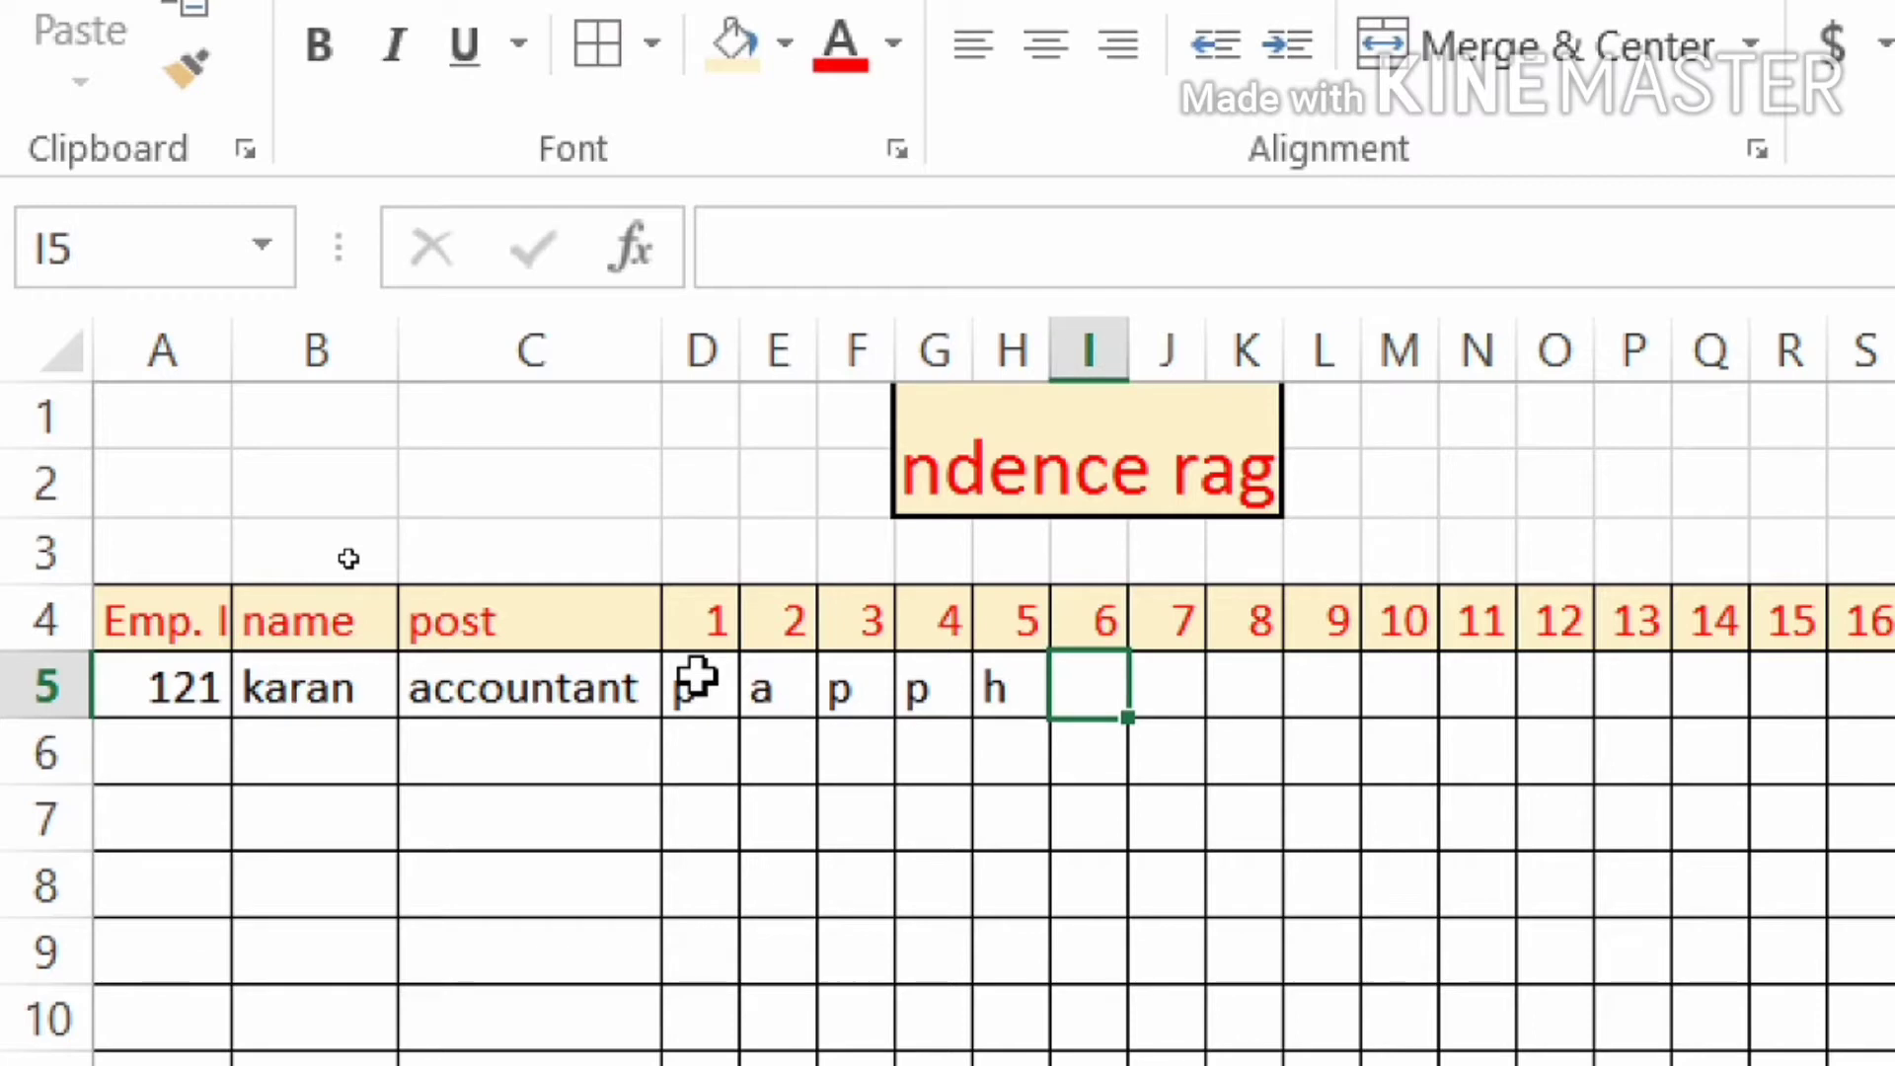
{"action": "type", "text": "off"}
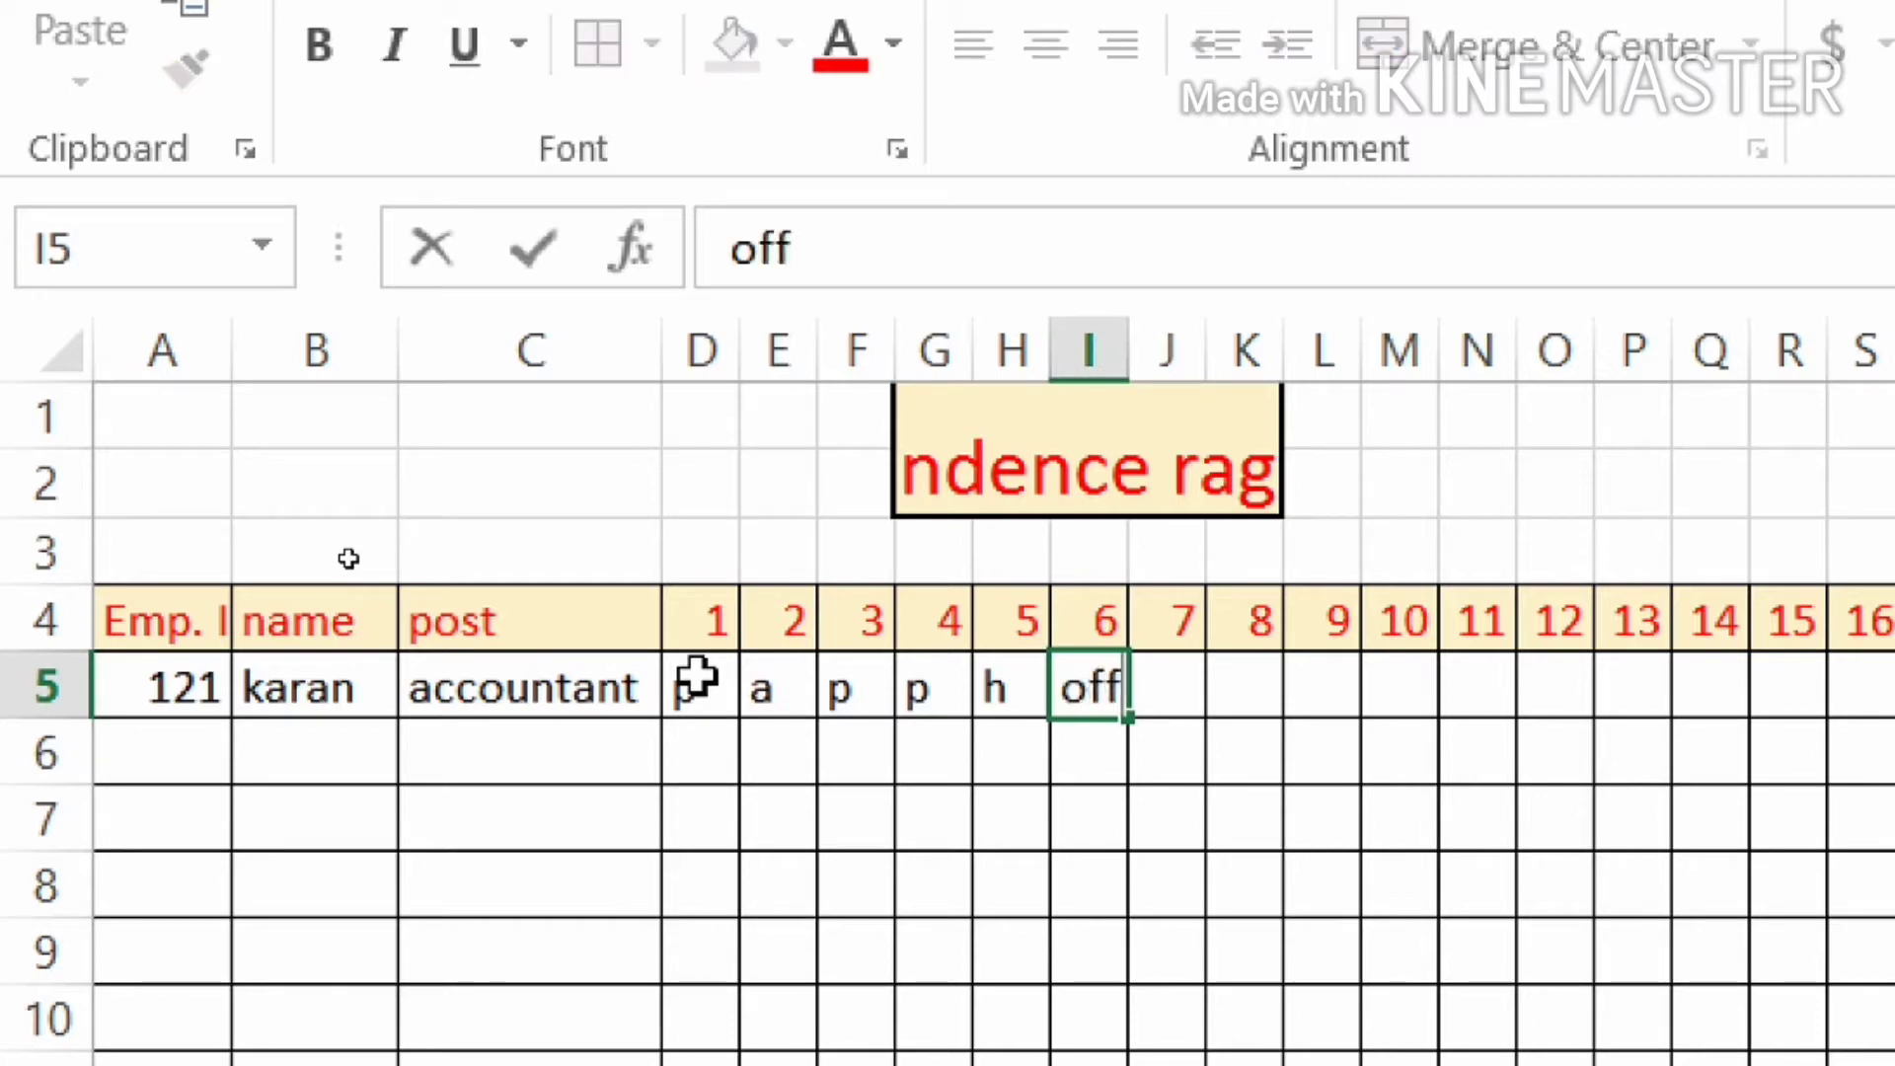
{"action": "key", "text": "Tab"}
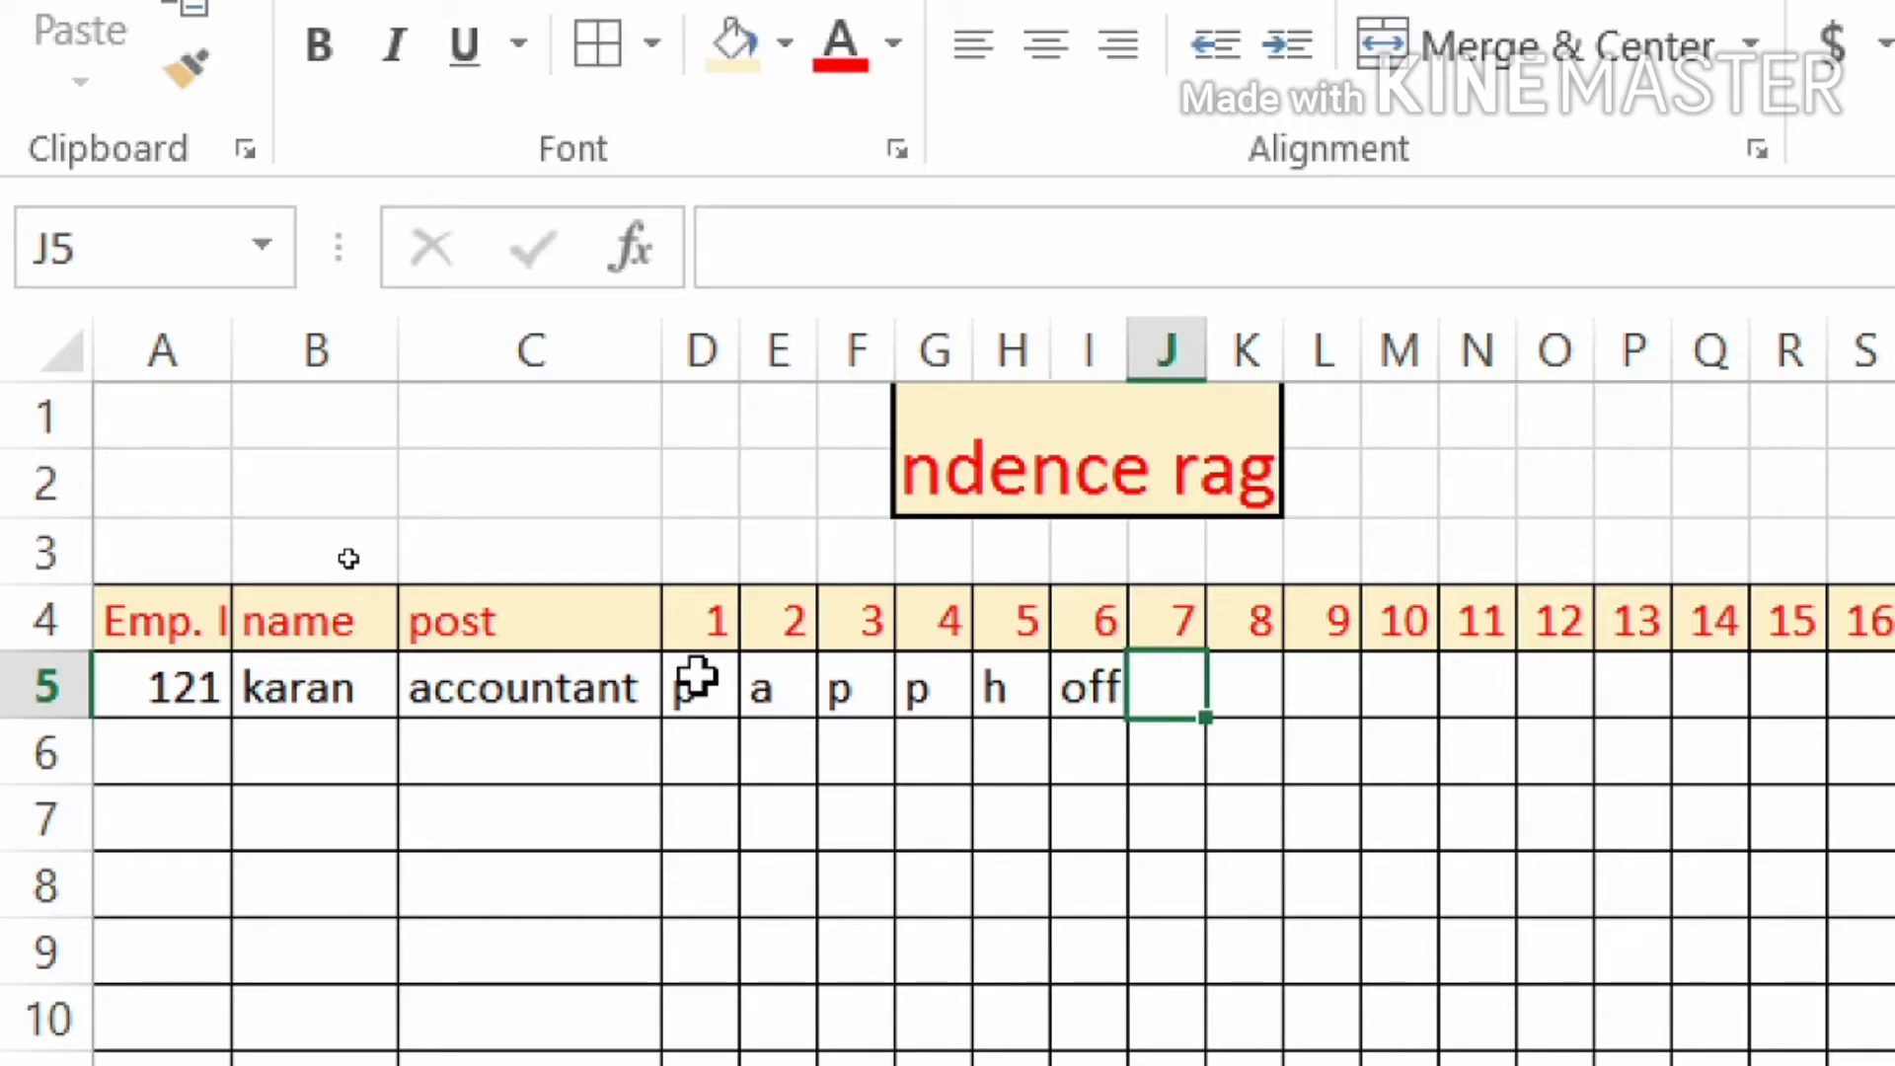
Leave day 7 blank and enter the marks p, a, p, h, p and off for days 8 to 13 in cells K5 to P5.
{"action": "key", "text": "Tab"}
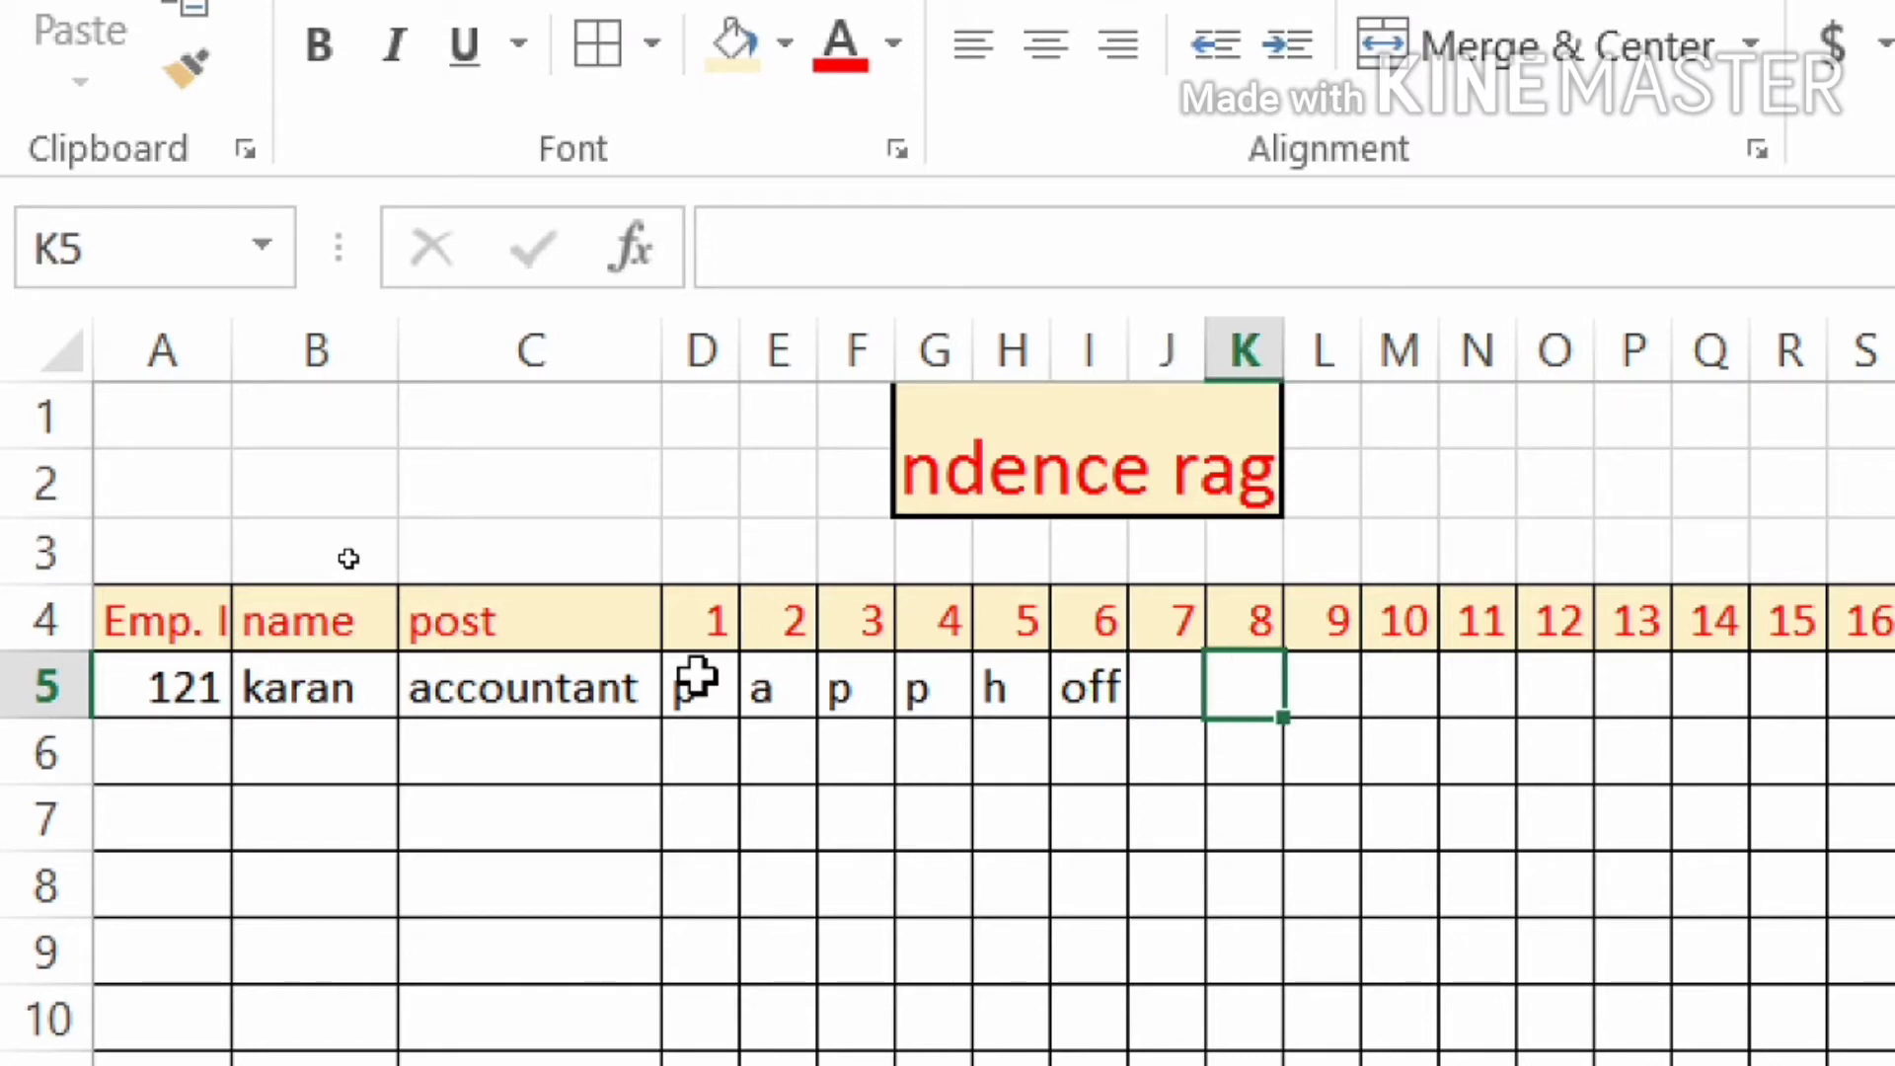
{"action": "type", "text": "p"}
{"action": "key", "text": "Tab"}
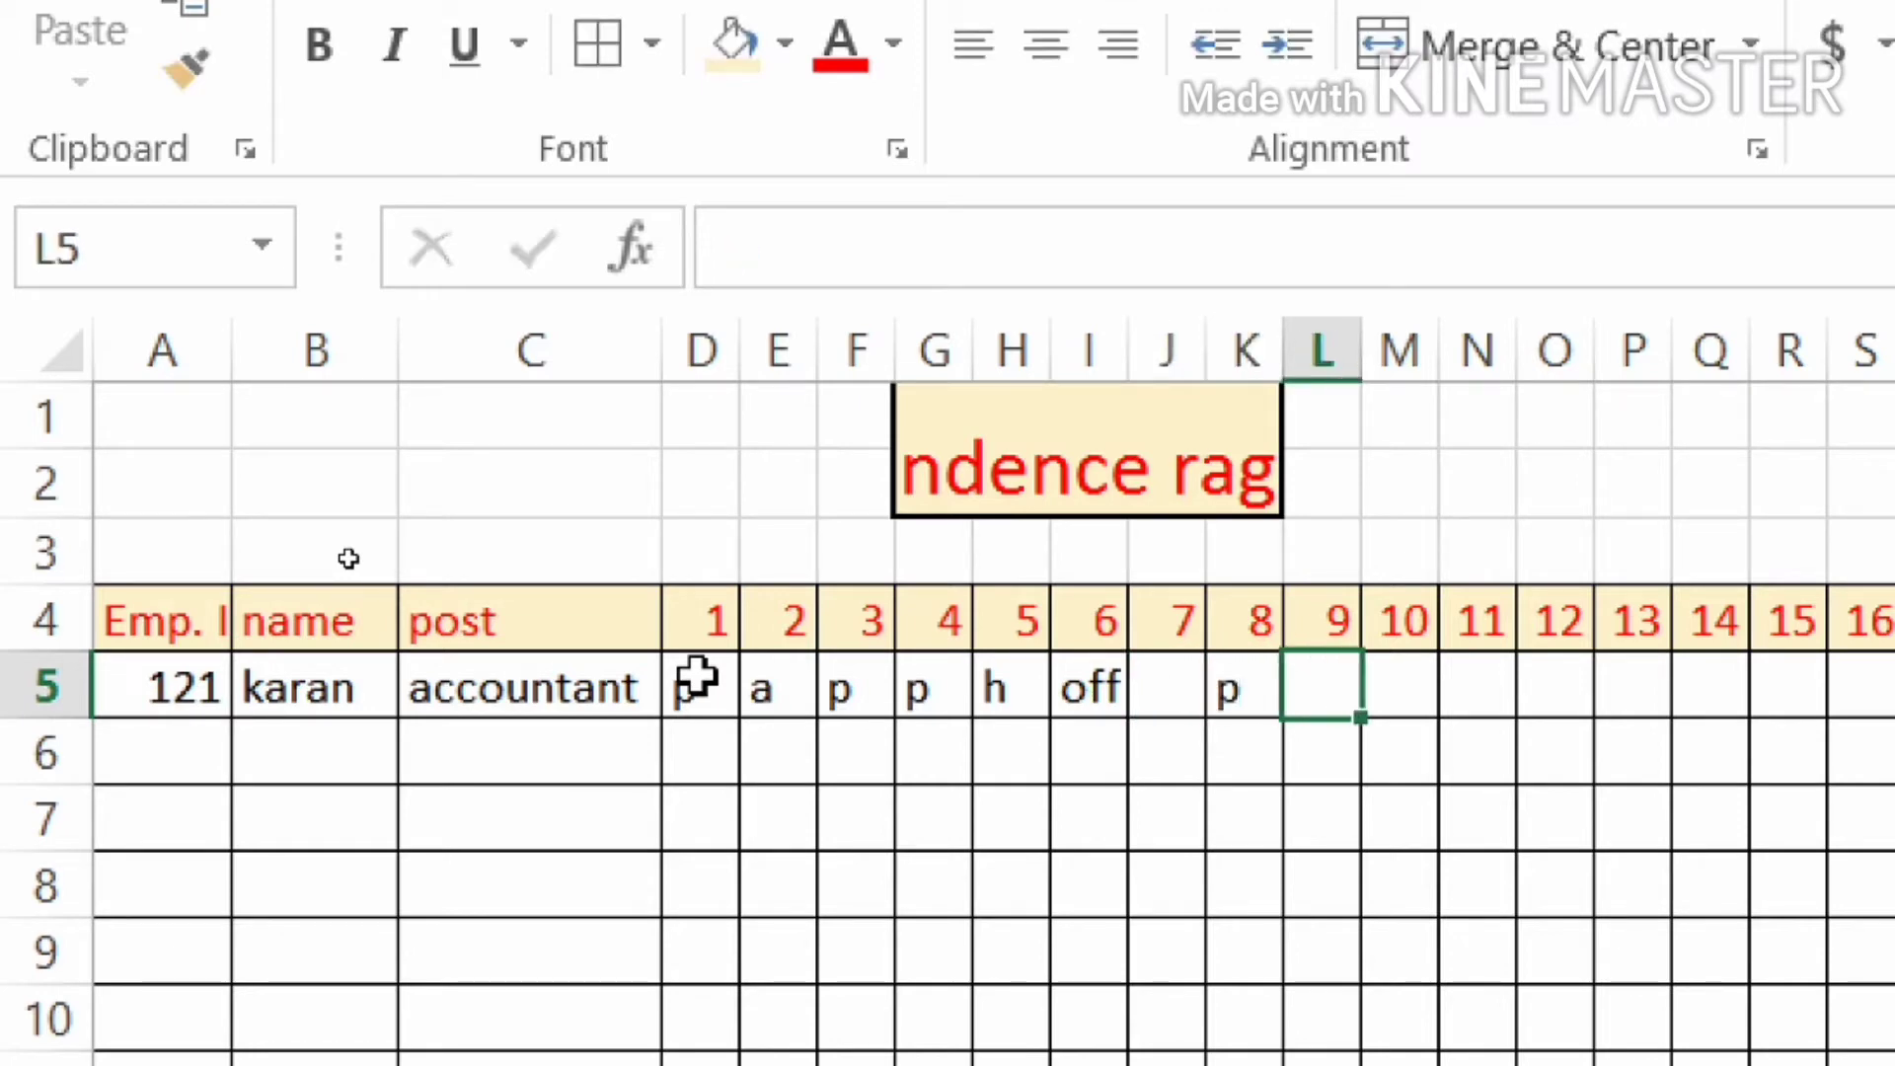
{"action": "type", "text": "a"}
{"action": "key", "text": "Tab"}
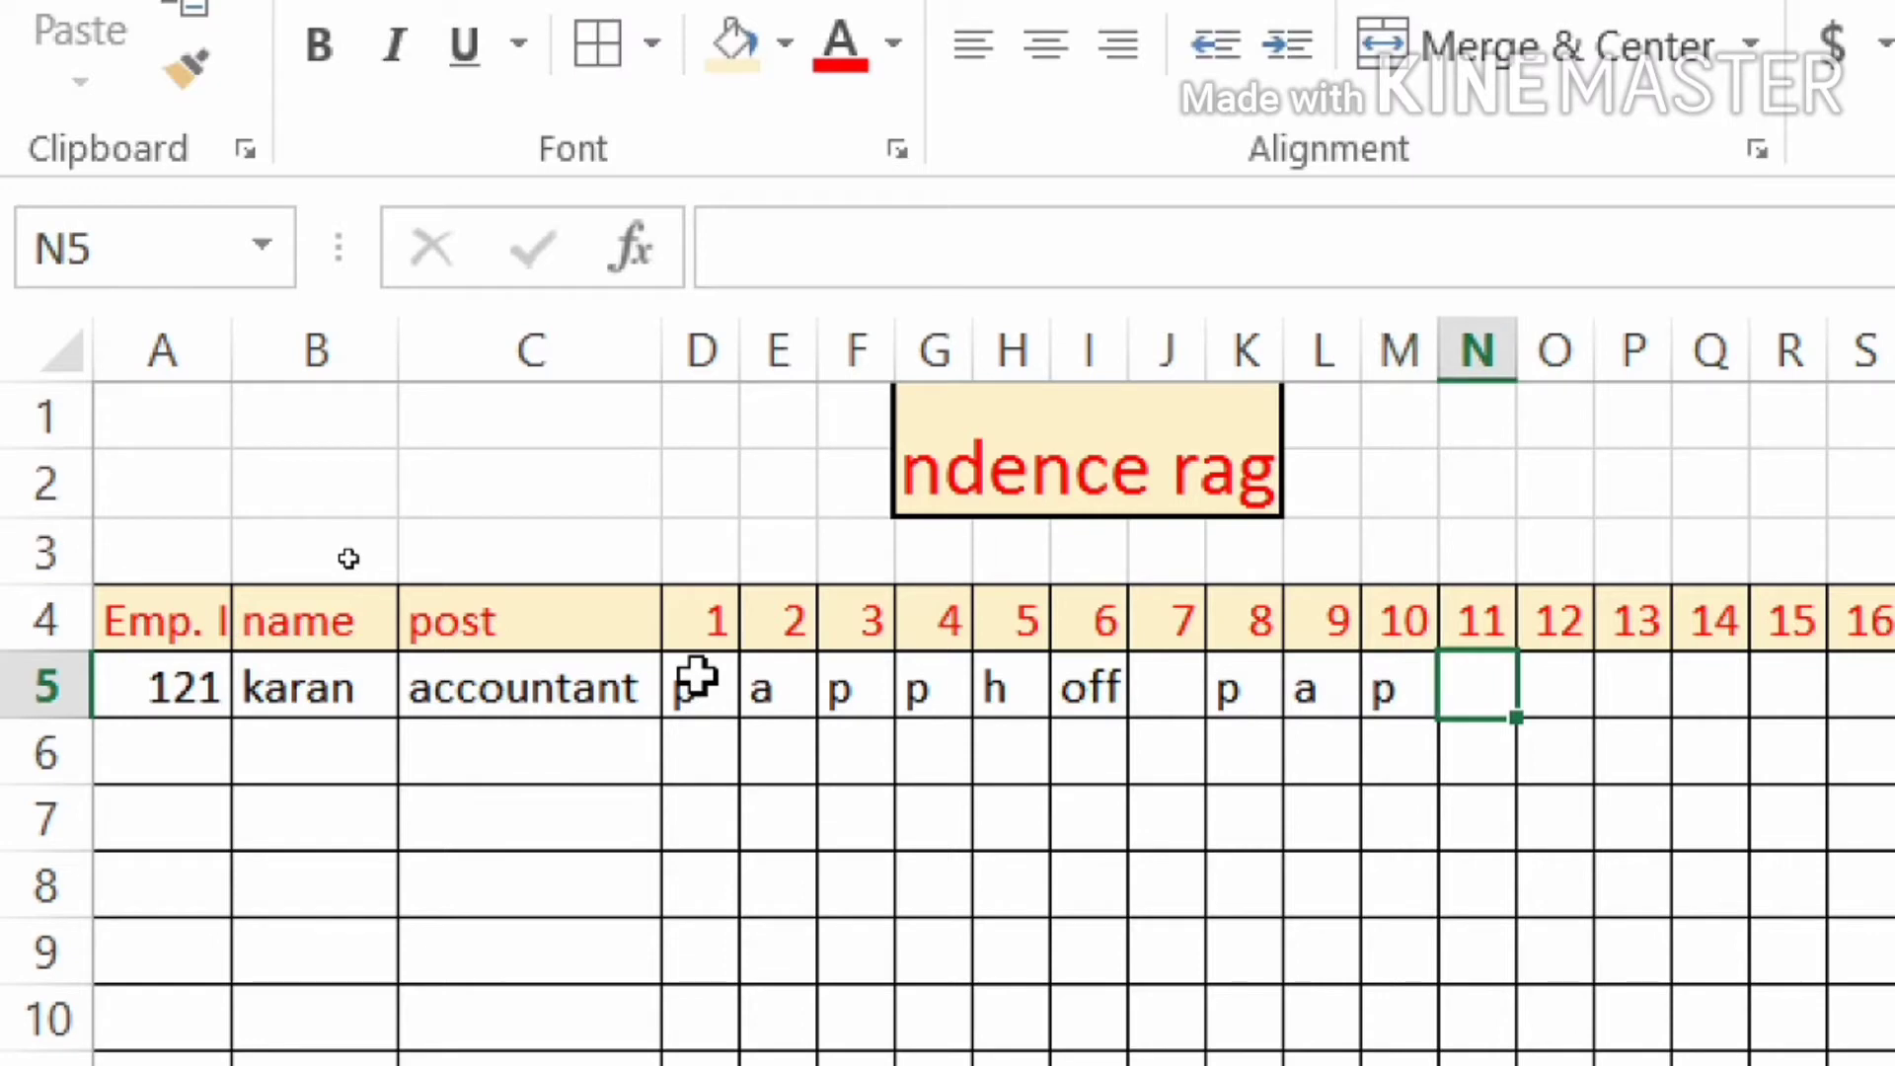
{"action": "type", "text": "h"}
{"action": "key", "text": "Tab"}
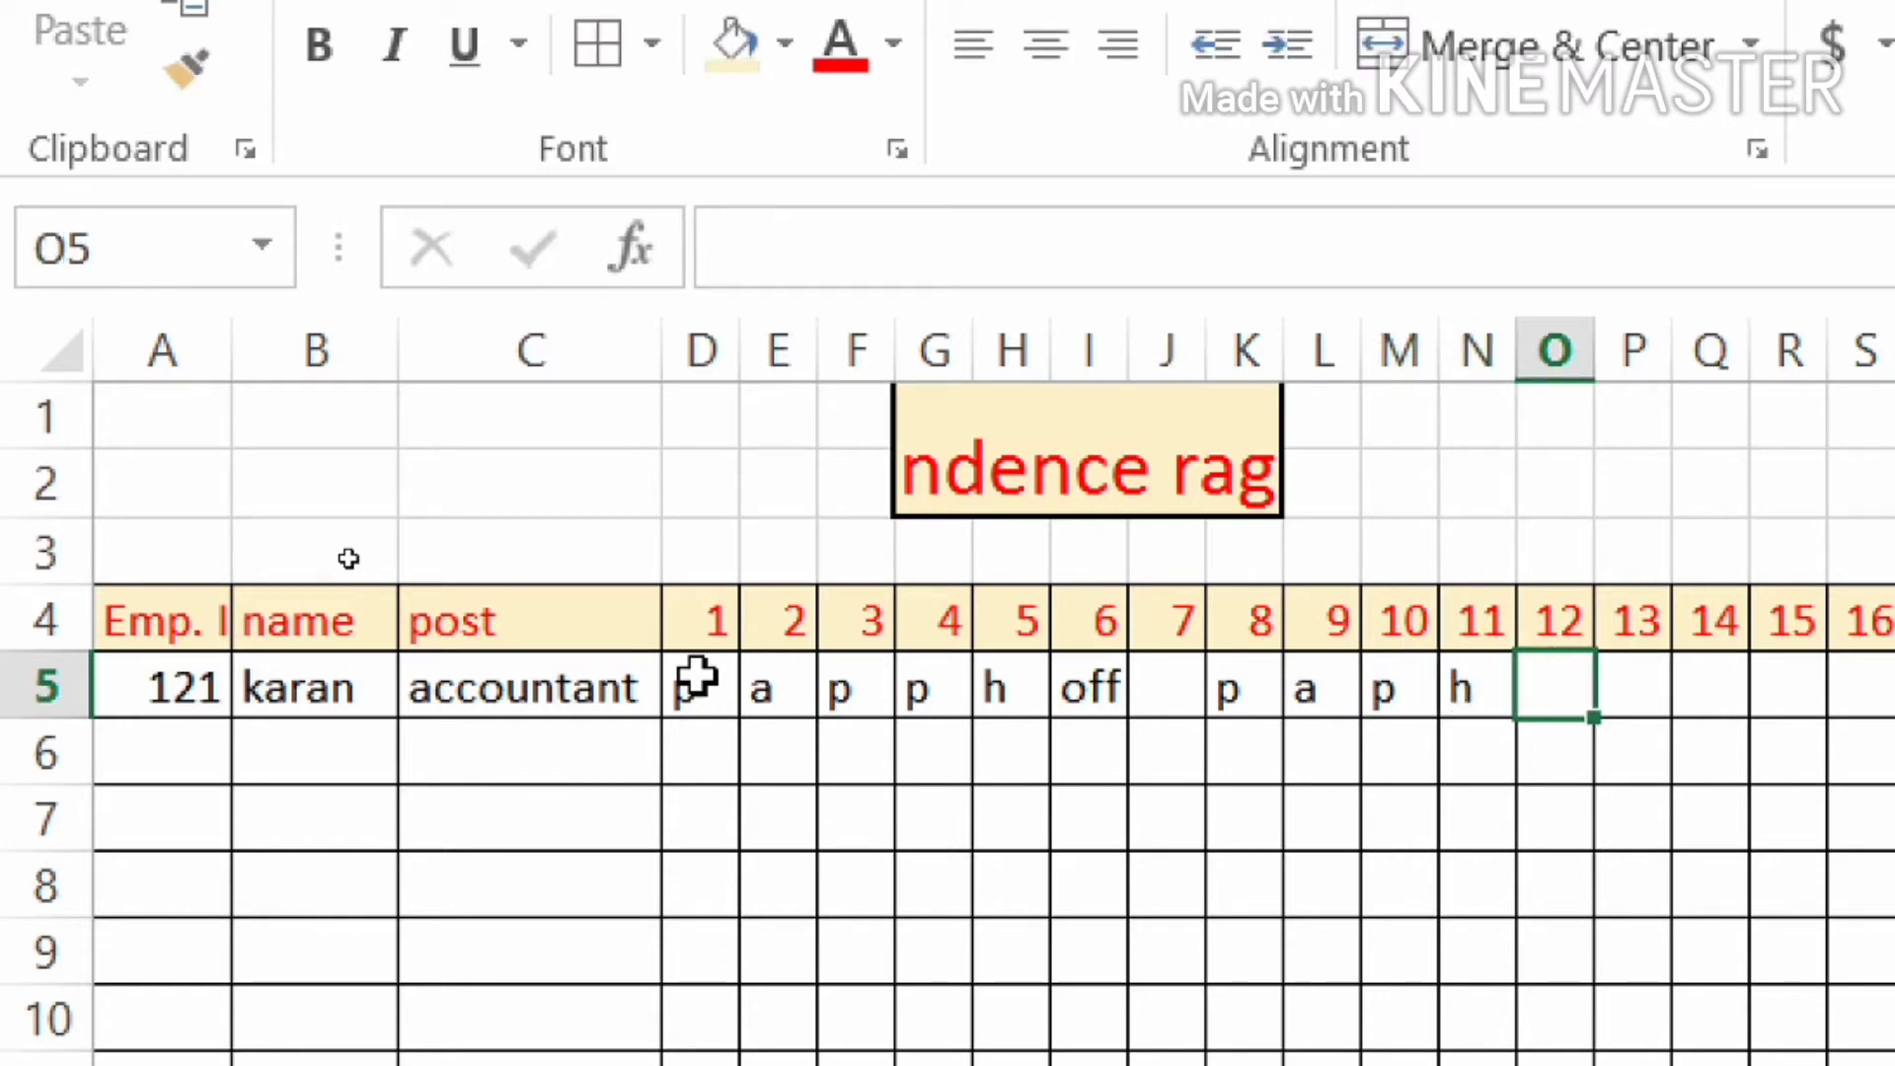
{"action": "type", "text": "p"}
{"action": "key", "text": "Tab"}
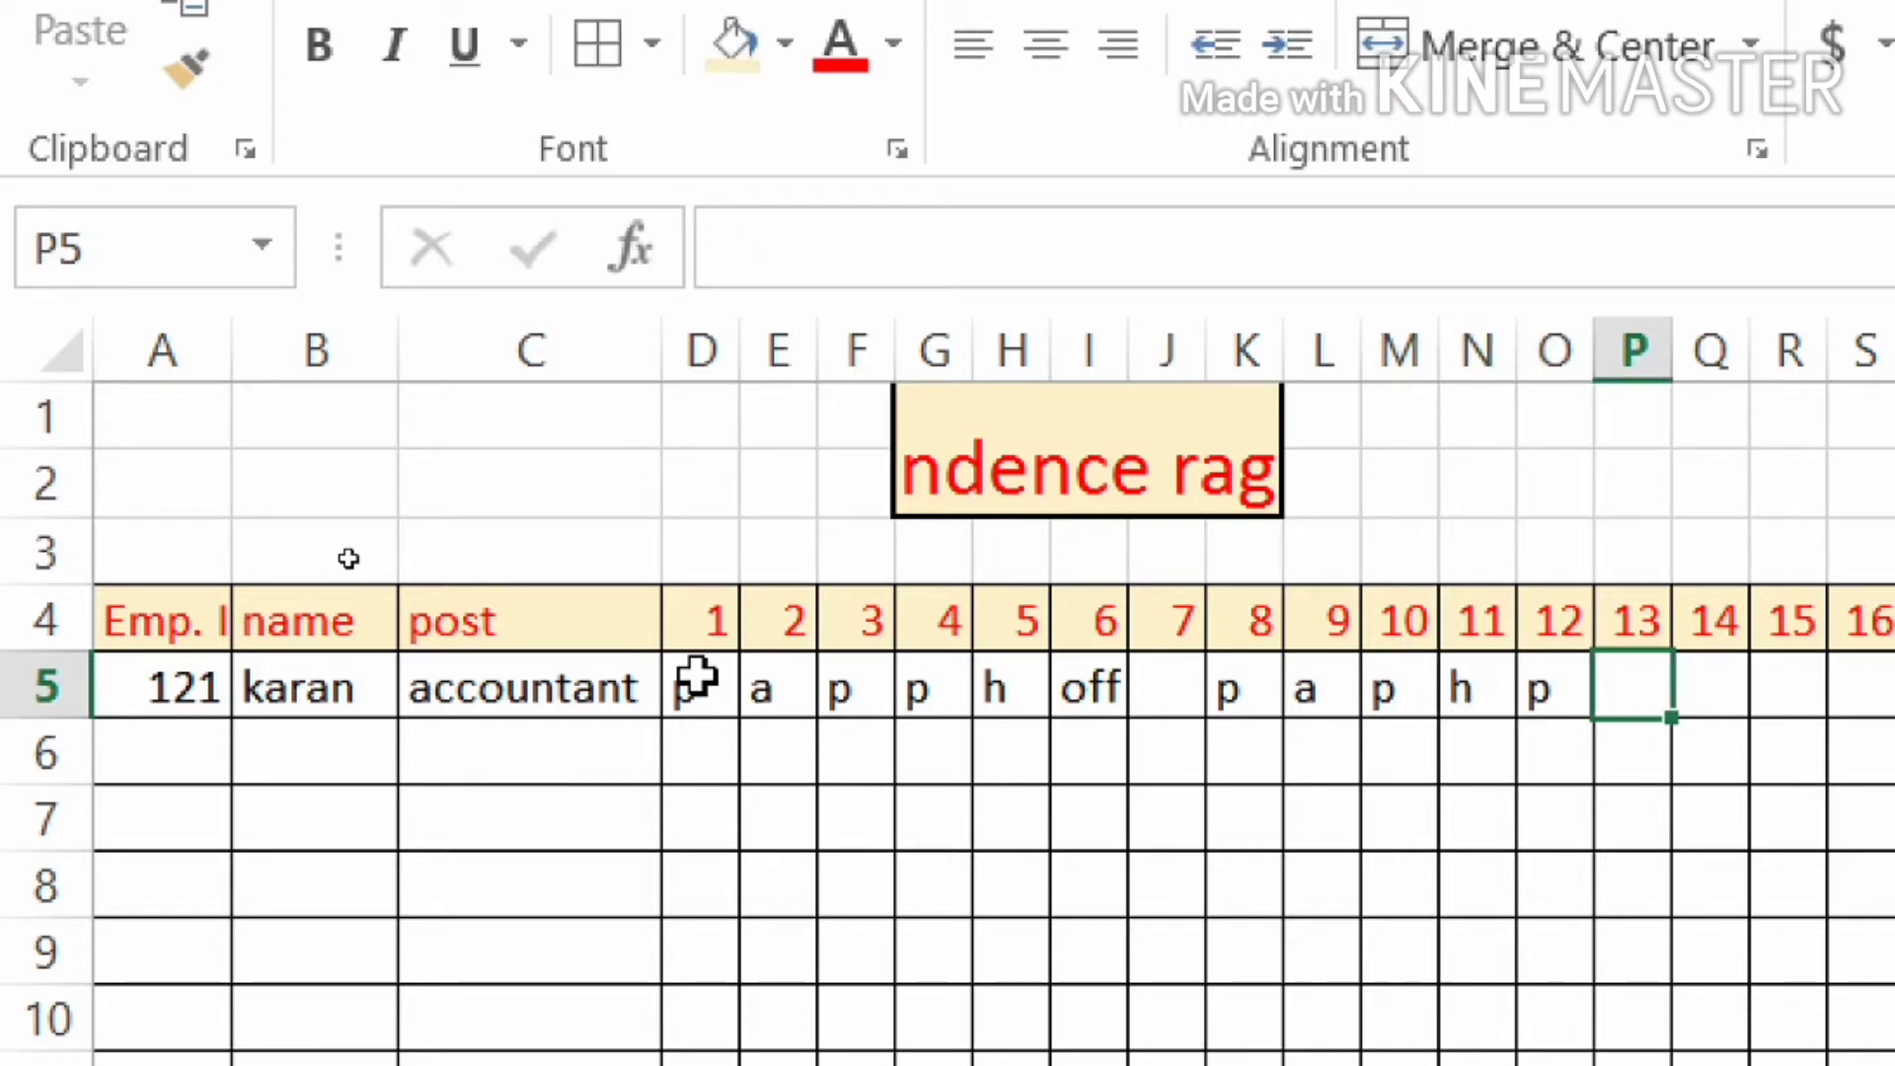
{"action": "type", "text": "off"}
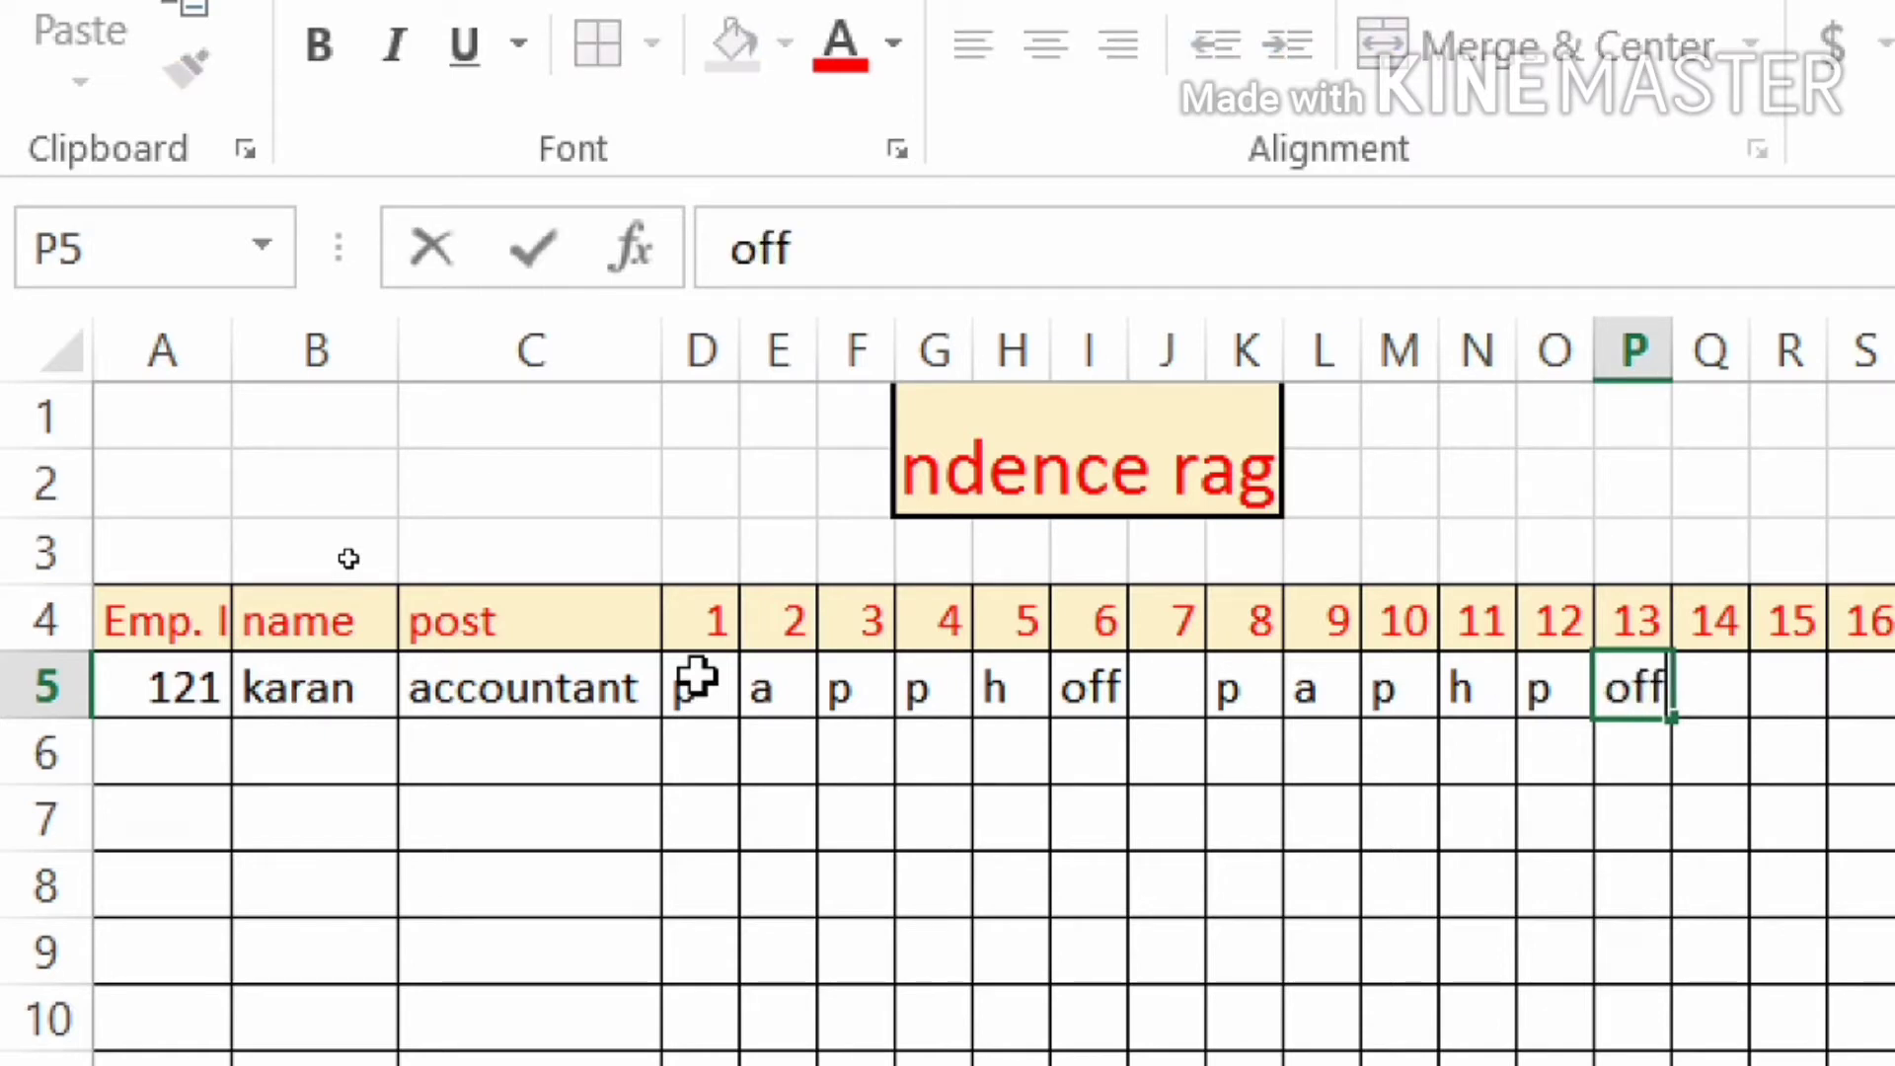
{"action": "key", "text": "Tab"}
Leave day 14 blank and enter the mark p for days 15 and 16 in cells R5 and S5.
{"action": "key", "text": "Tab"}
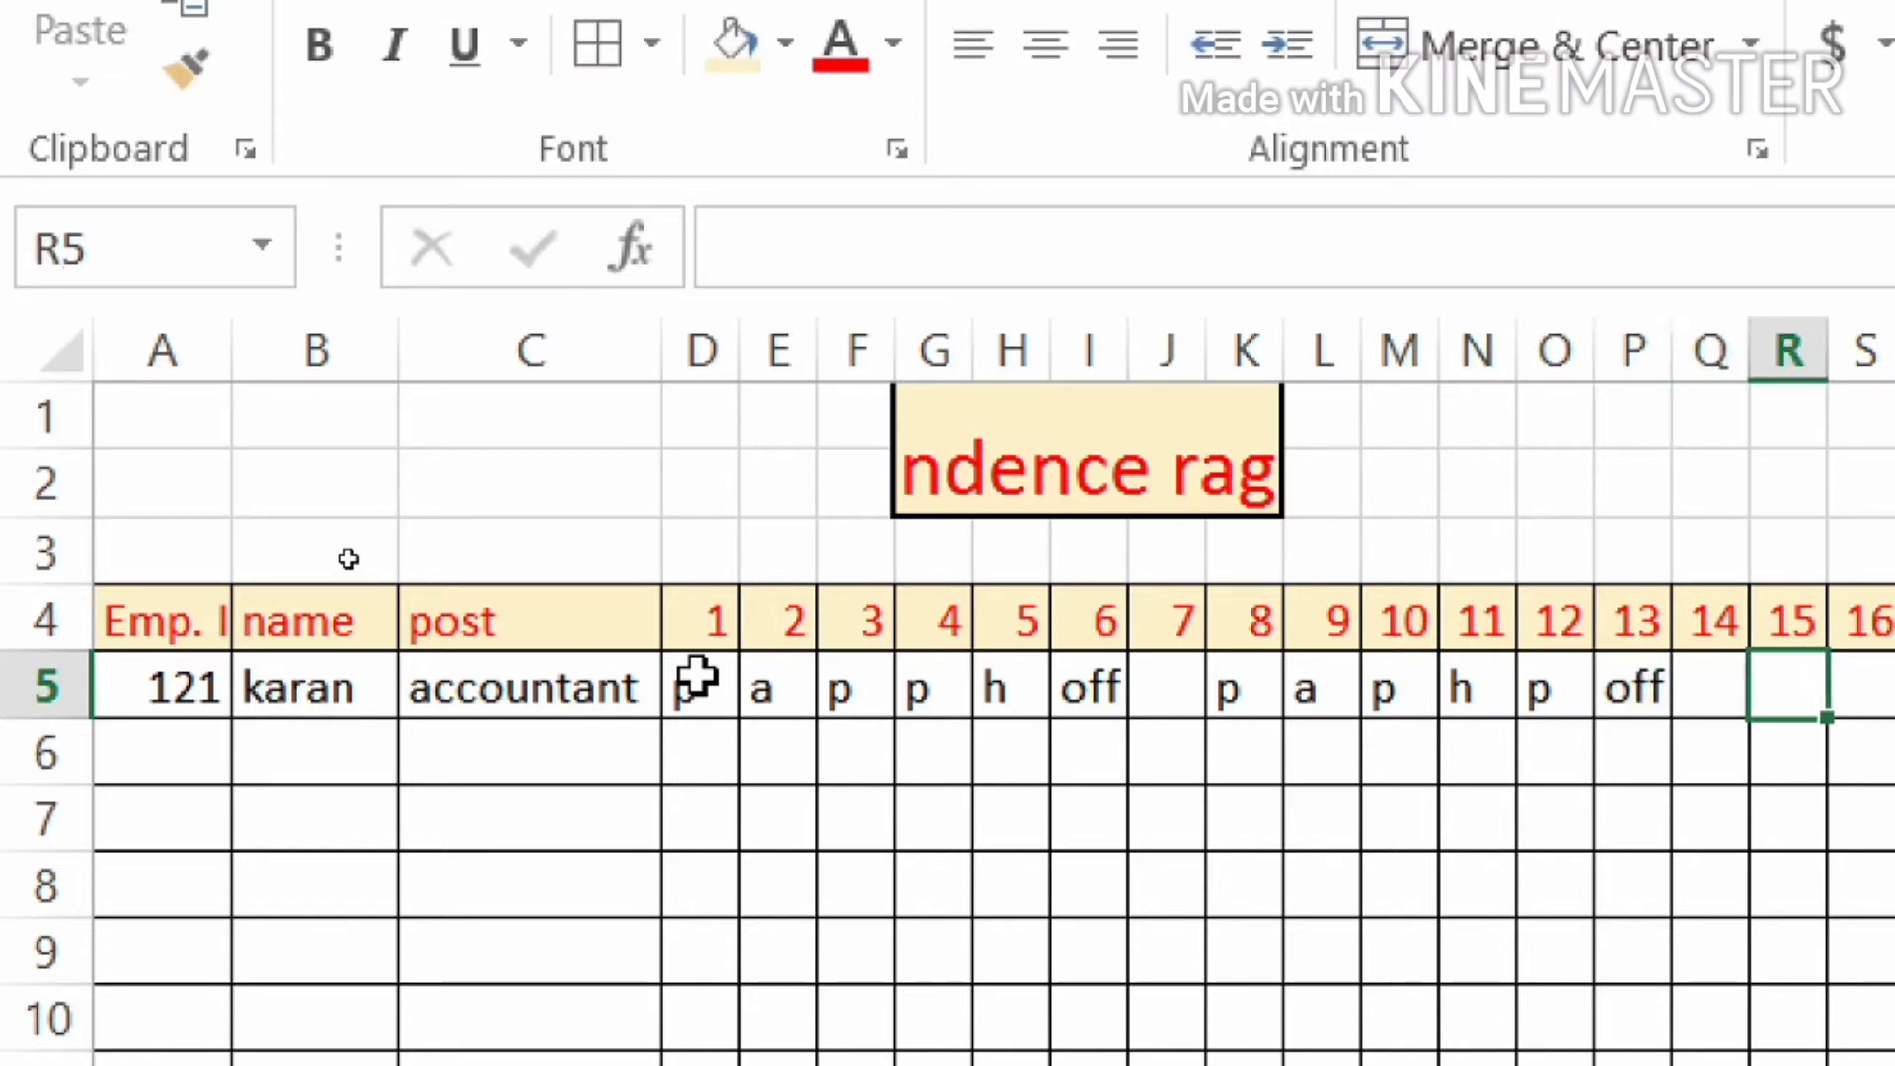
{"action": "type", "text": "p"}
{"action": "key", "text": "Tab"}
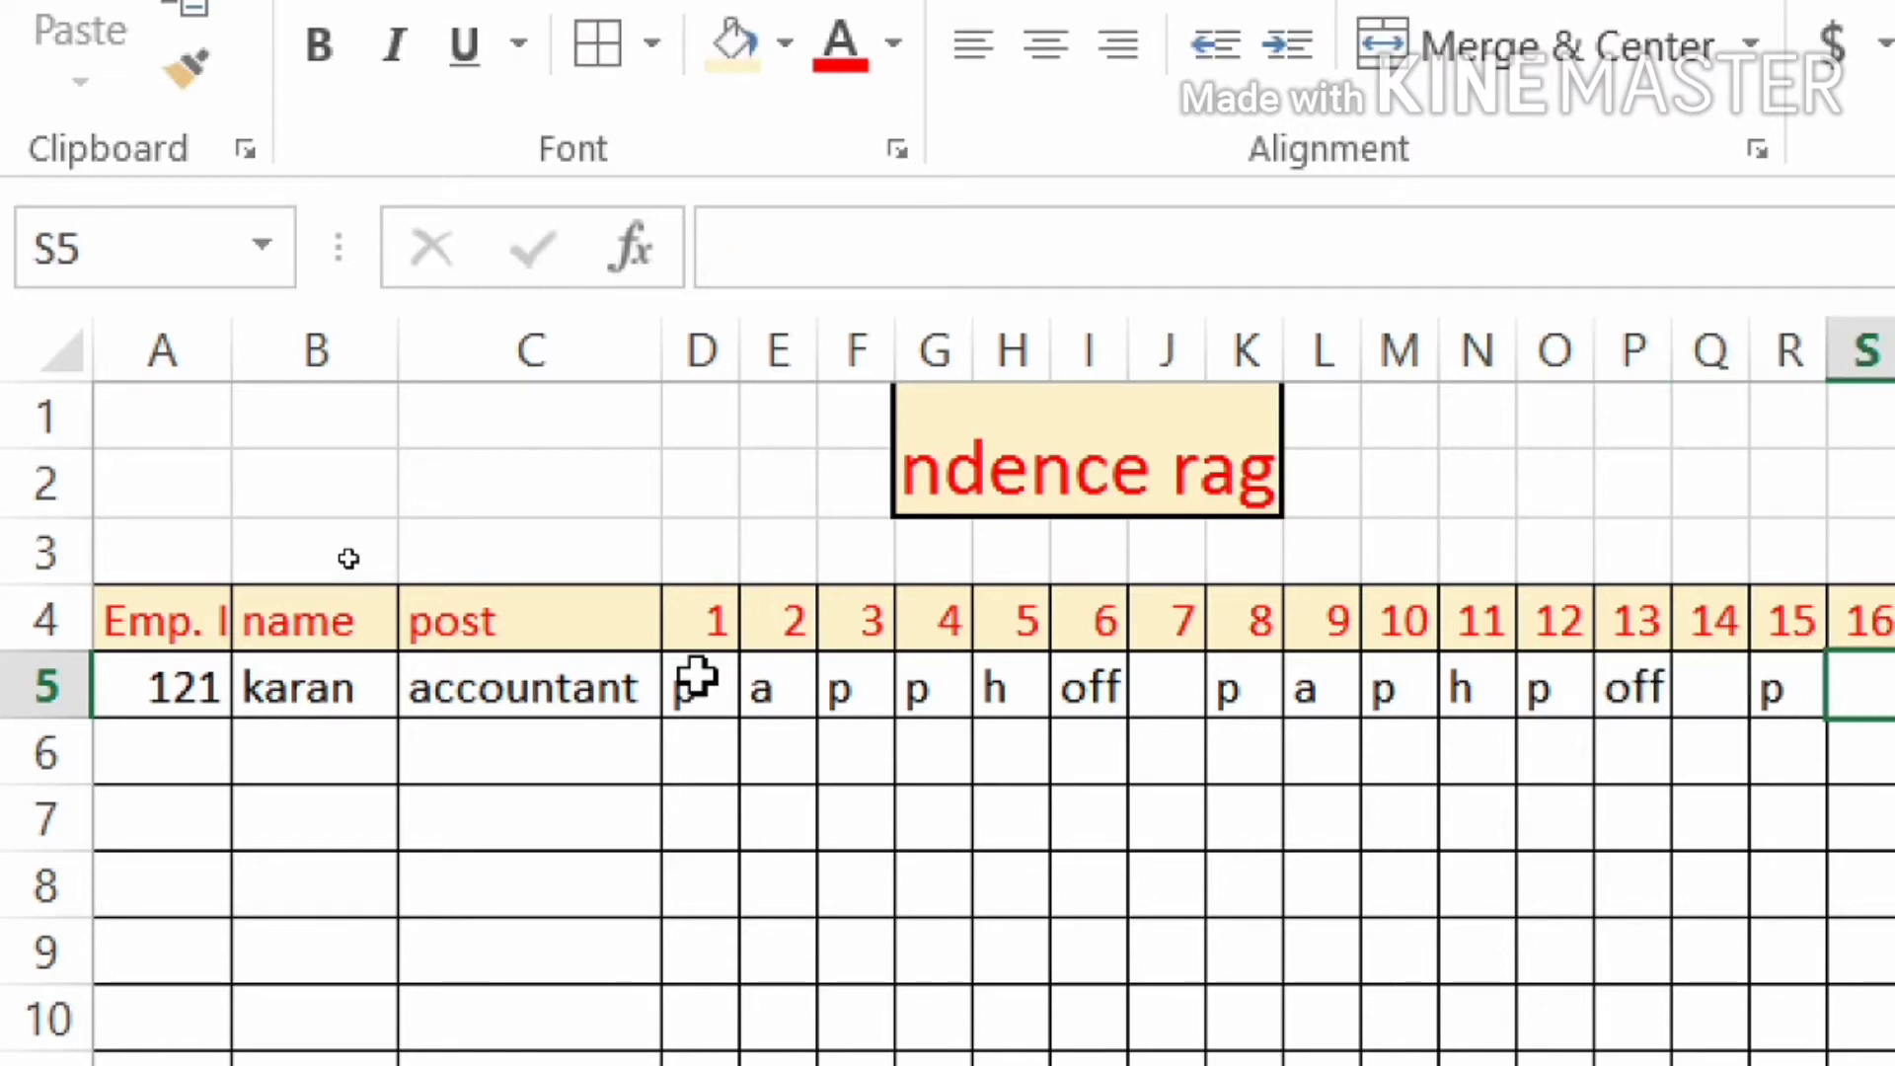
{"action": "type", "text": "p"}
{"action": "key", "text": "Tab"}
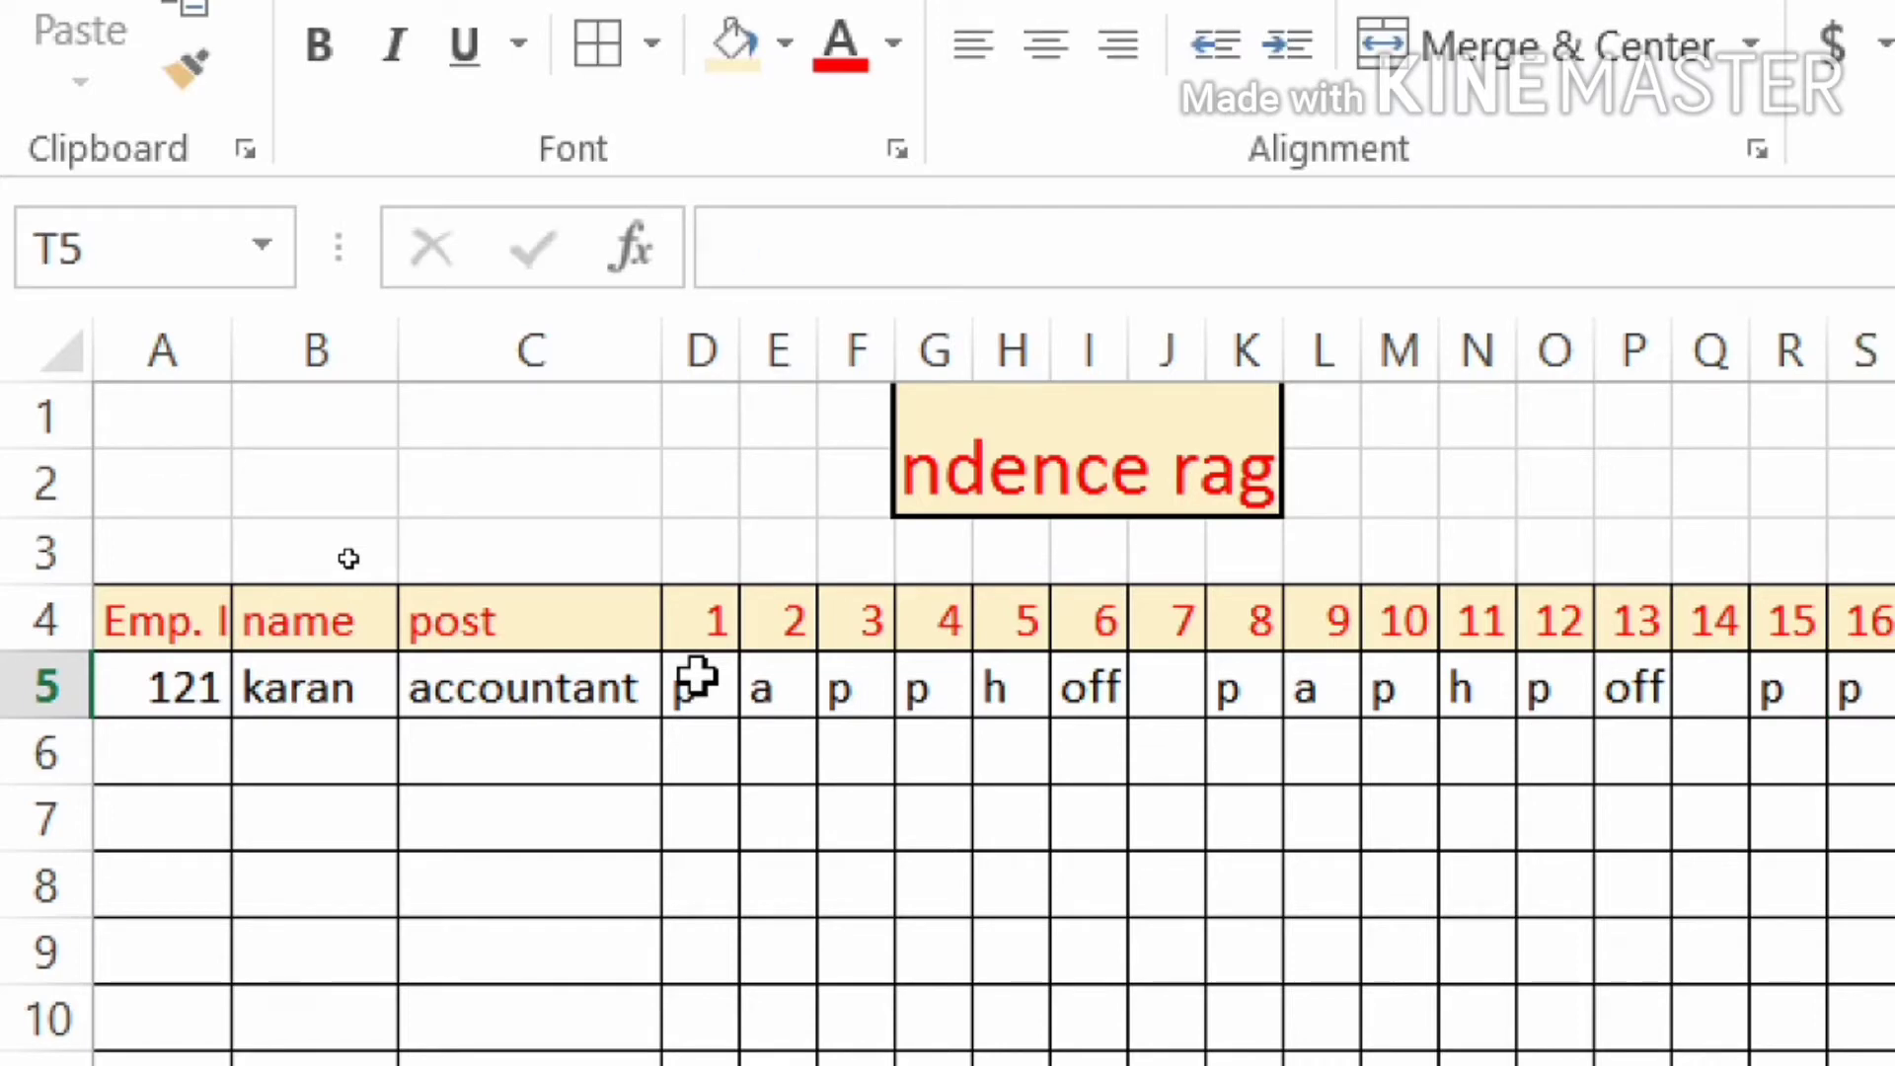
Enter the attendance marks p, h, a and p for days 17 to 20 in cells T5 to W5.
{"action": "key", "text": "Right"}
{"action": "key", "text": "Right"}
{"action": "key", "text": "Right"}
{"action": "key", "text": "Right"}
{"action": "key", "text": "Right"}
{"action": "key", "text": "Right"}
{"action": "key", "text": "Right"}
{"action": "key", "text": "Right"}
{"action": "key", "text": "Right"}
{"action": "key", "text": "Right"}
{"action": "key", "text": "Right"}
{"action": "key", "text": "Right"}
{"action": "key", "text": "Right"}
{"action": "key", "text": "Right"}
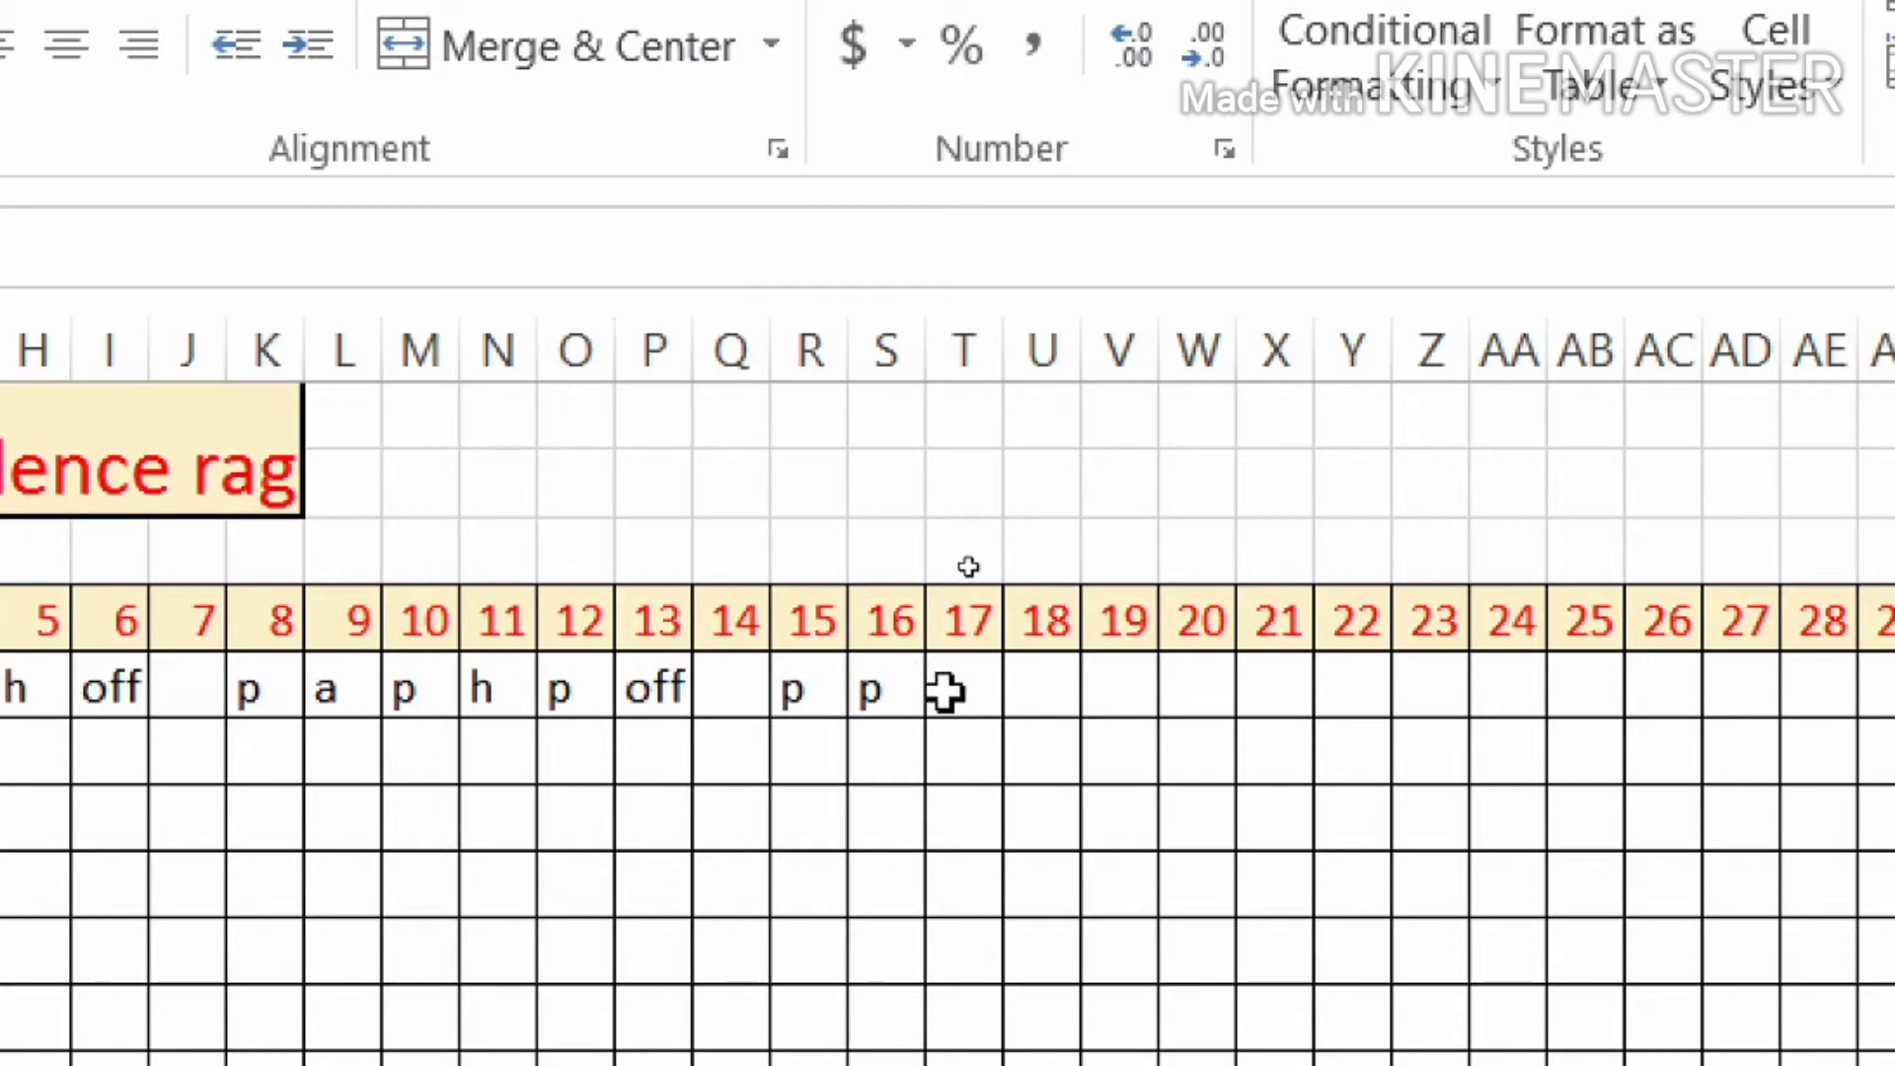
{"action": "left_click", "coordinate": [977, 694]}
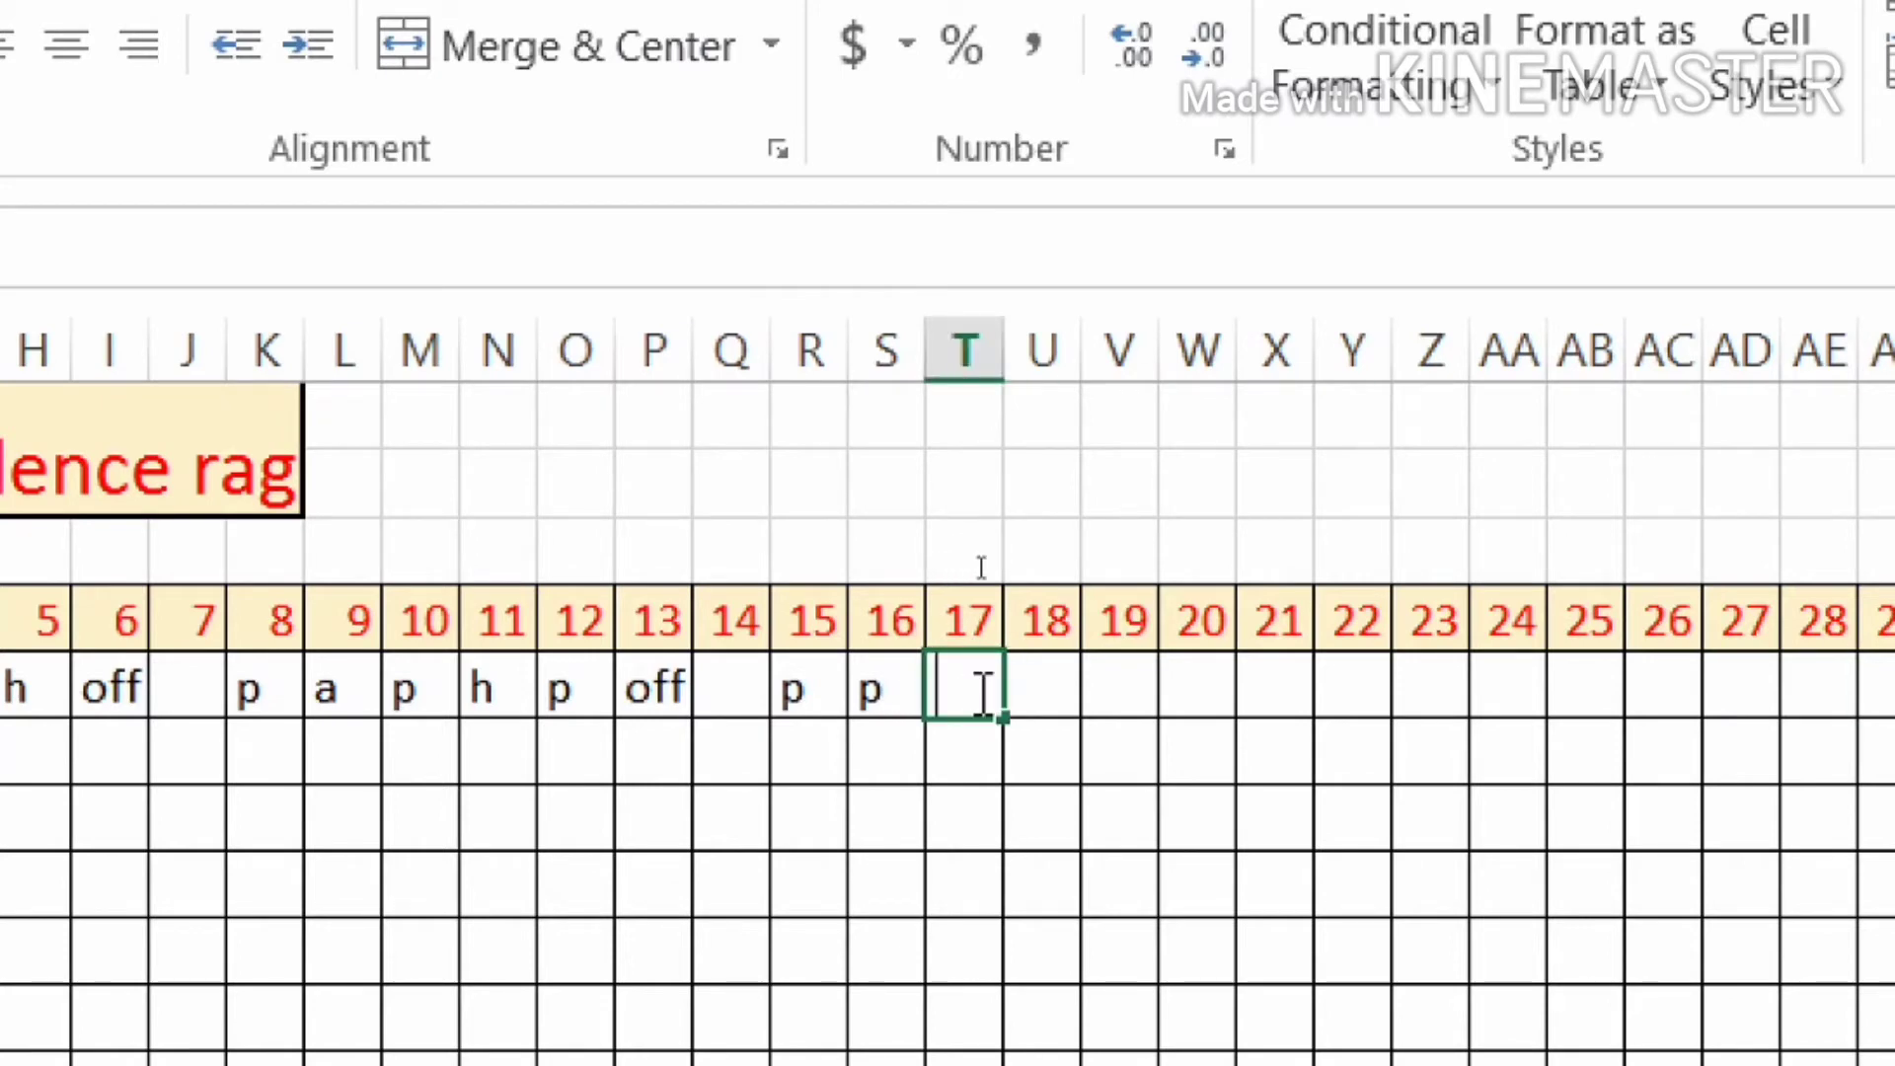
{"action": "type", "text": "p"}
{"action": "key", "text": "Tab"}
{"action": "type", "text": "h"}
{"action": "key", "text": "Tab"}
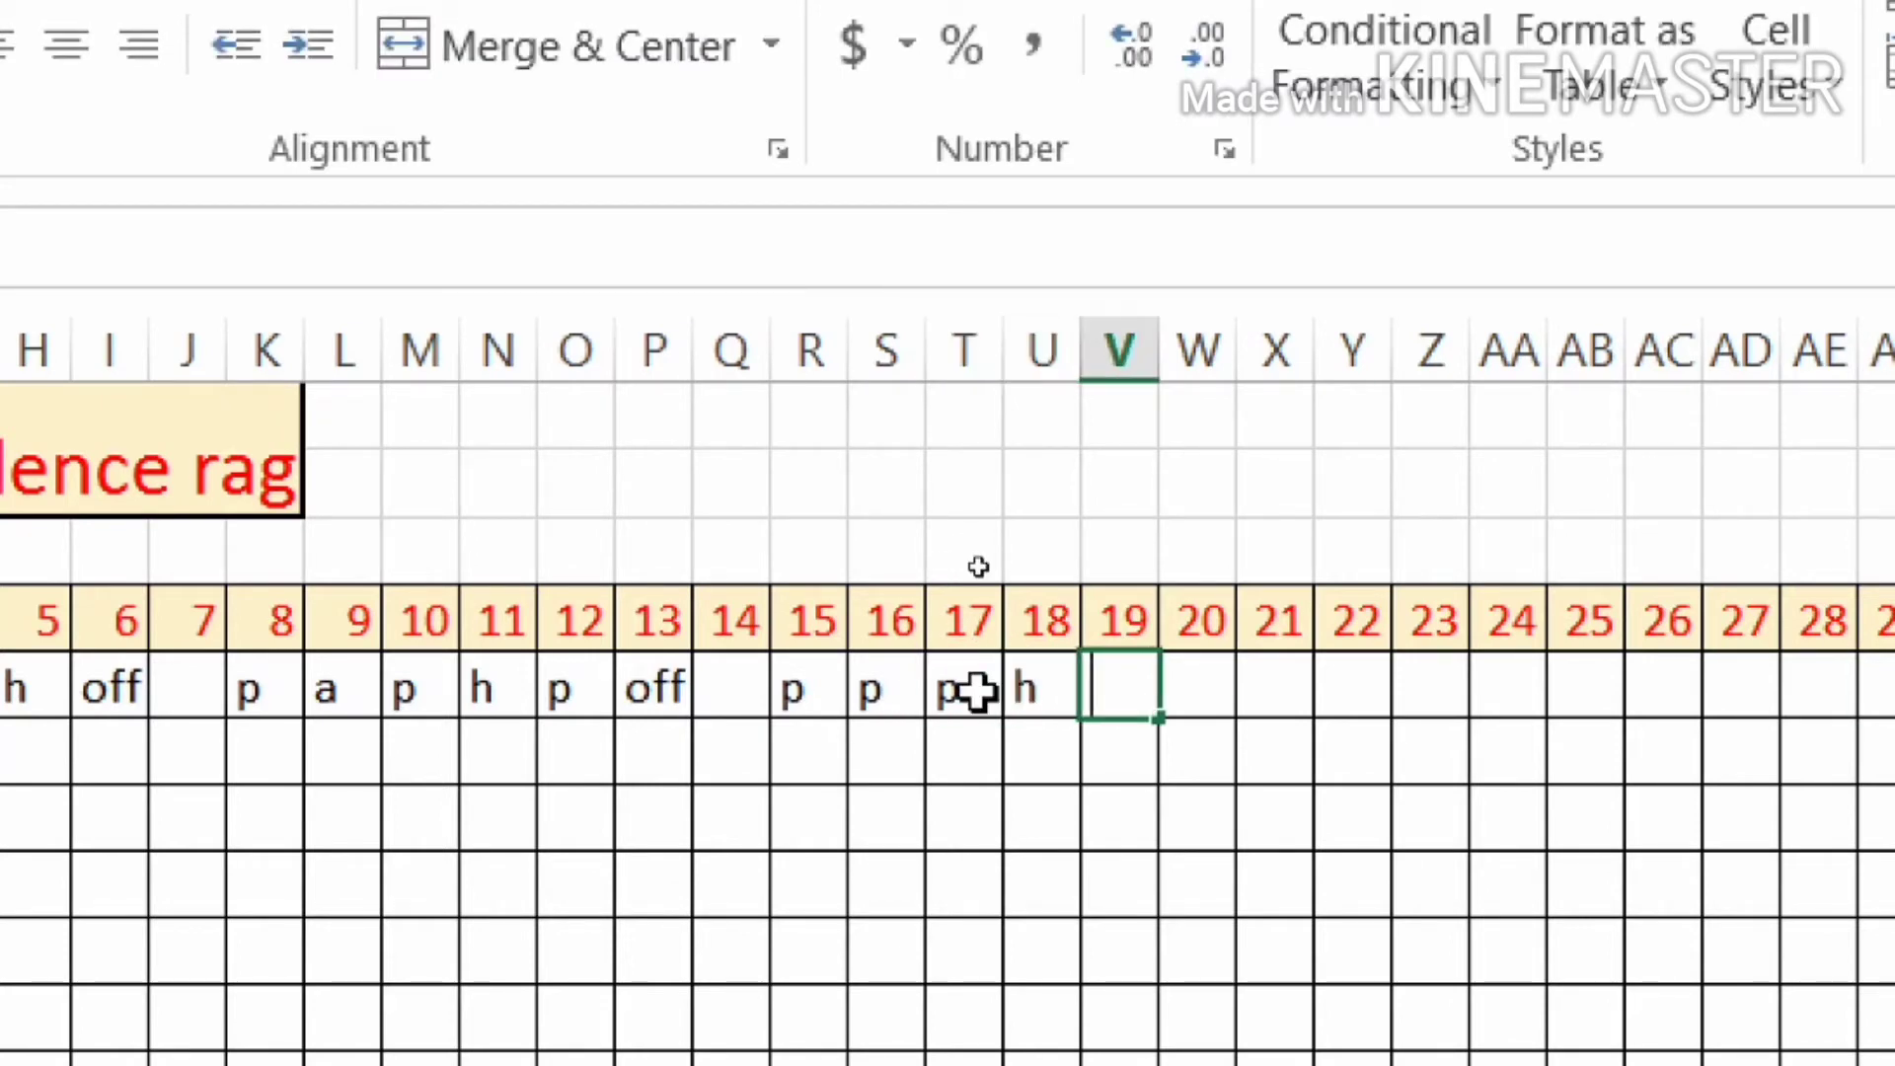
{"action": "type", "text": "a"}
{"action": "key", "text": "Tab"}
{"action": "type", "text": "p"}
{"action": "key", "text": "Tab"}
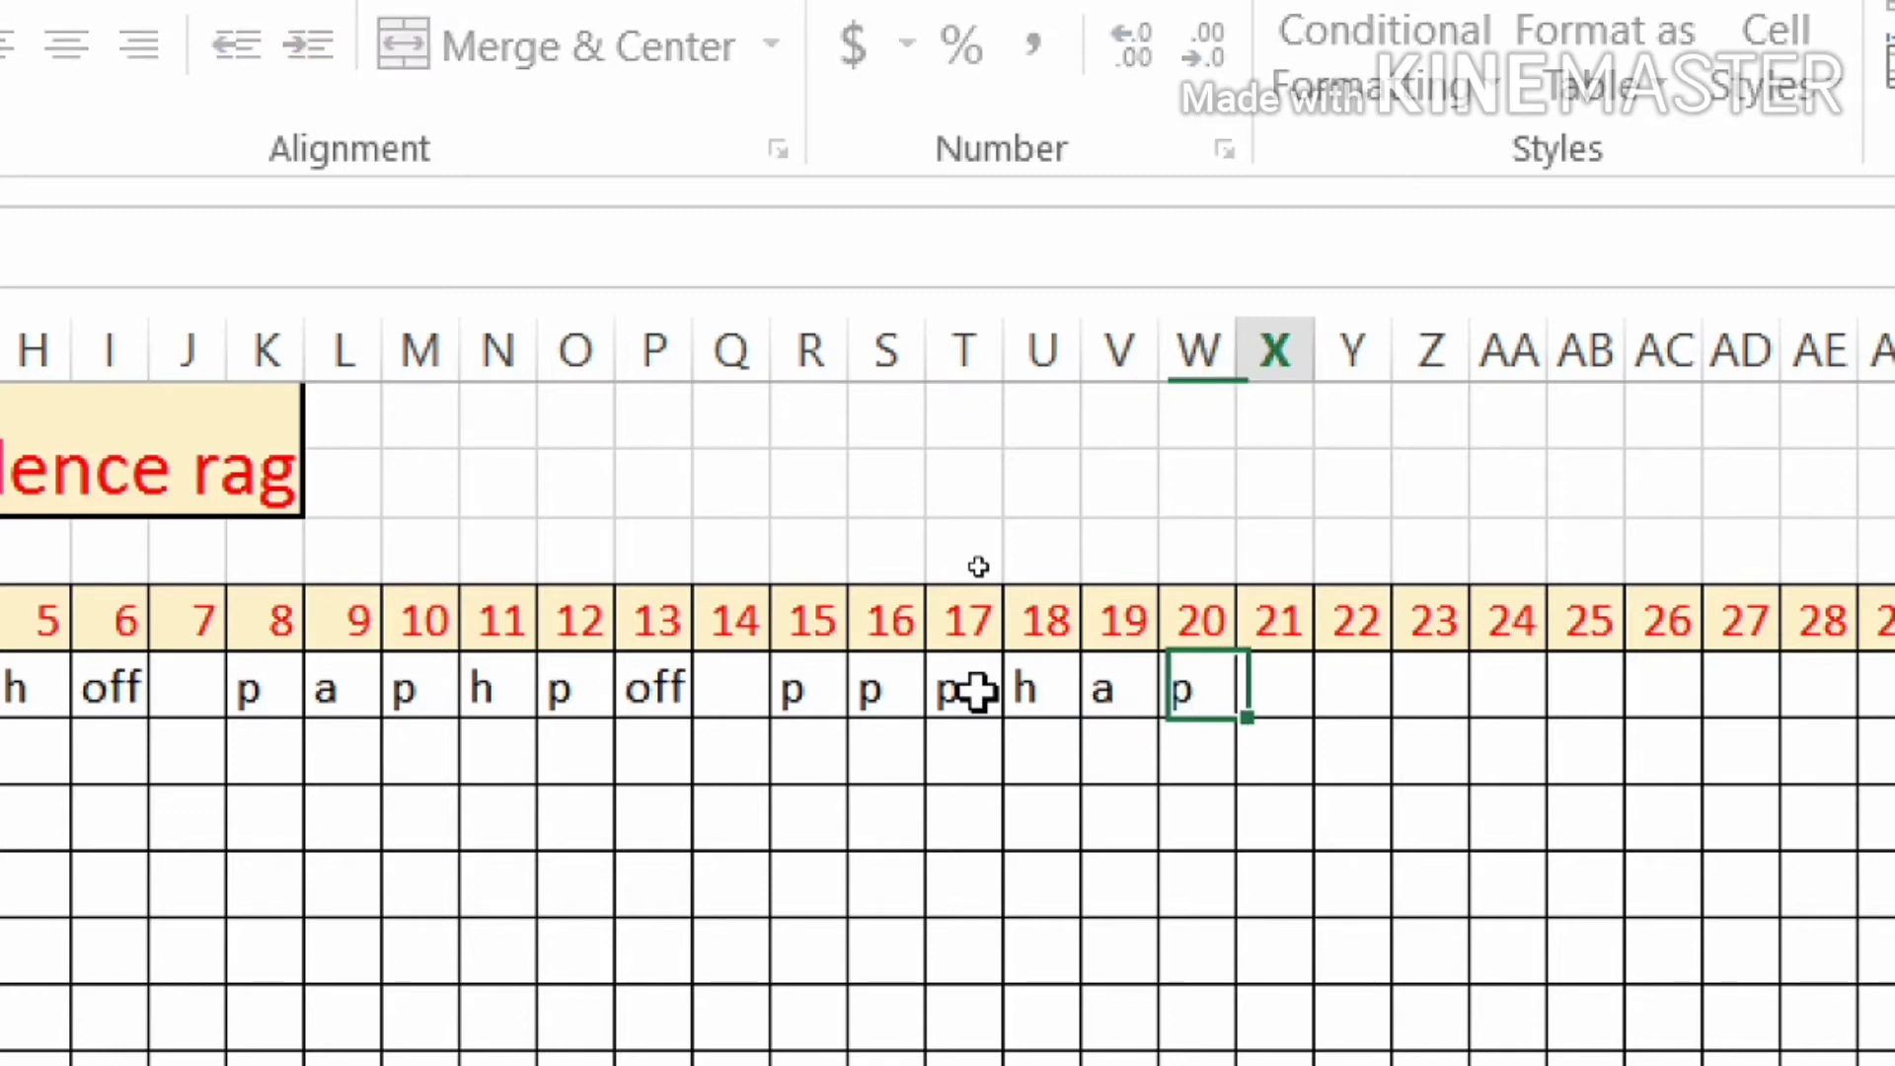
Leave day 21 blank and enter the marks p, a, h, p, p and p for days 22 to 27 in cells Y5 to AD5.
{"action": "key", "text": "Tab"}
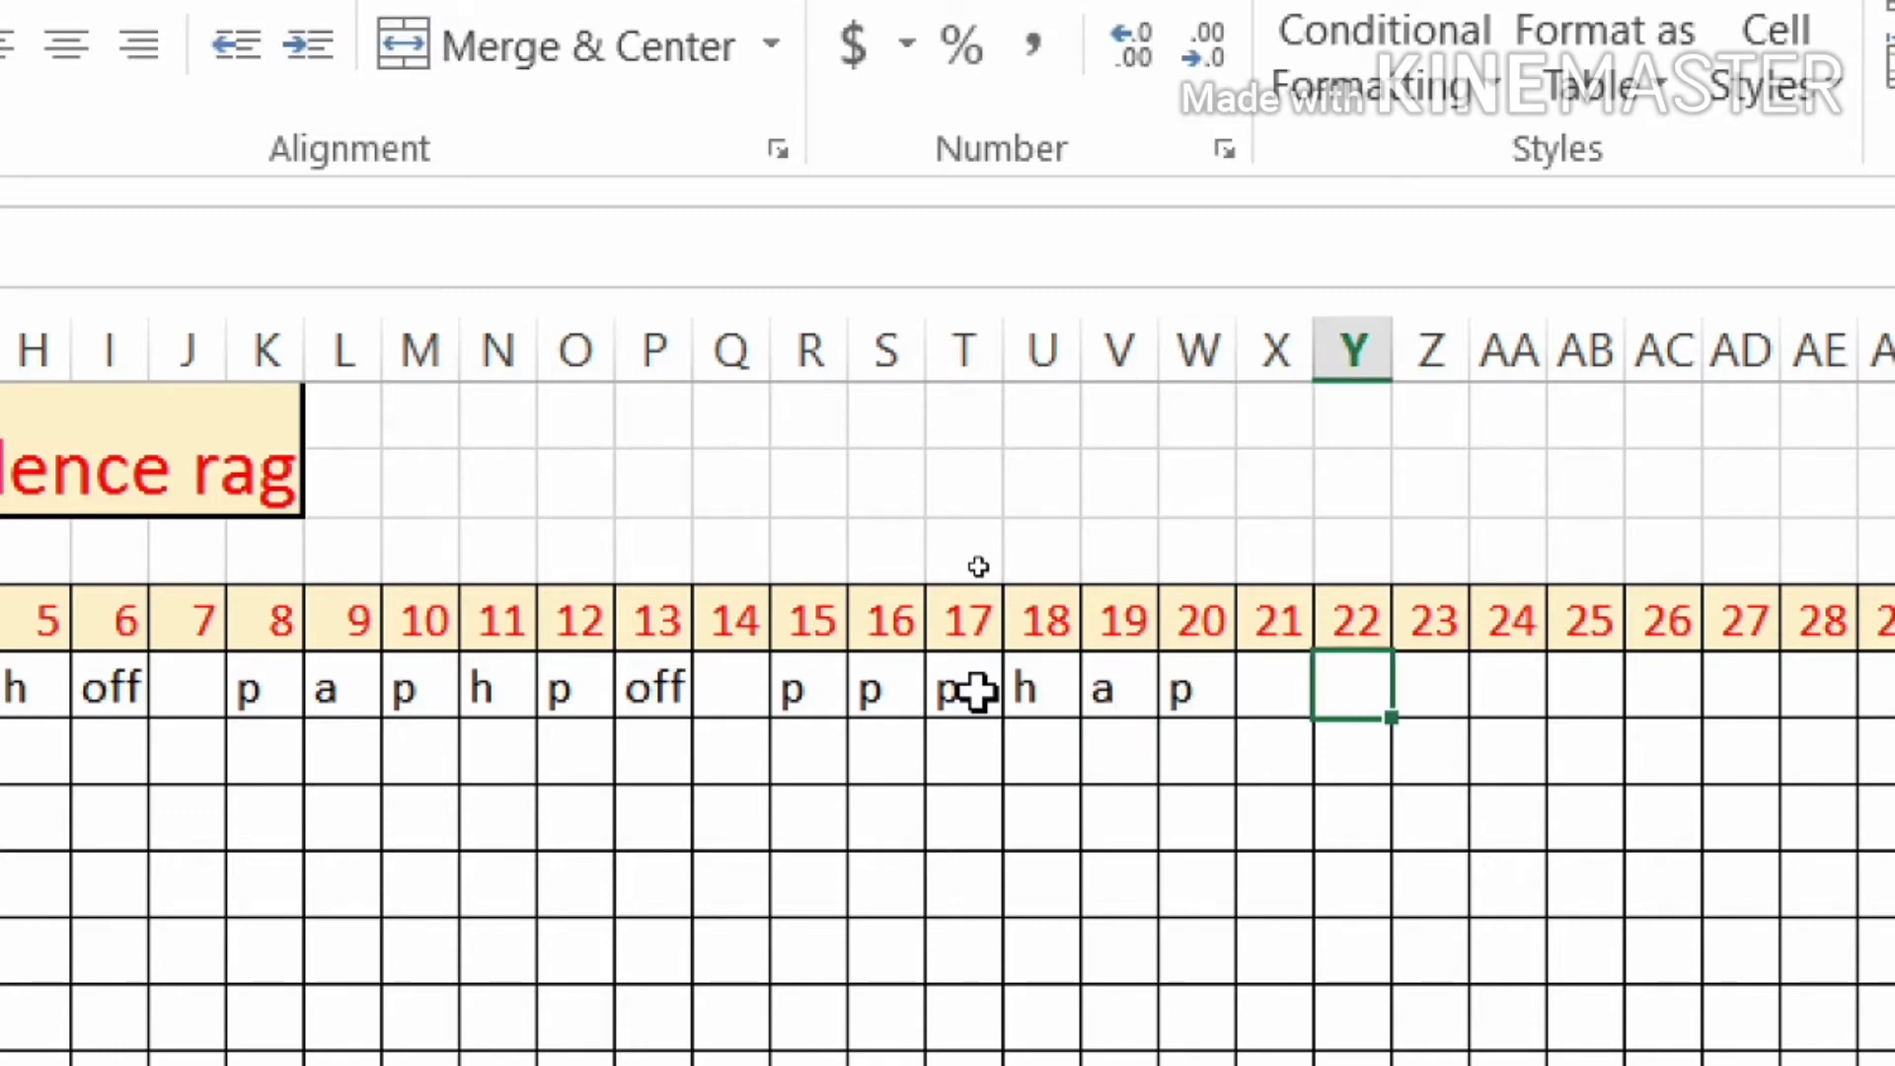
{"action": "type", "text": "p"}
{"action": "key", "text": "Tab"}
{"action": "type", "text": "a"}
{"action": "key", "text": "Tab"}
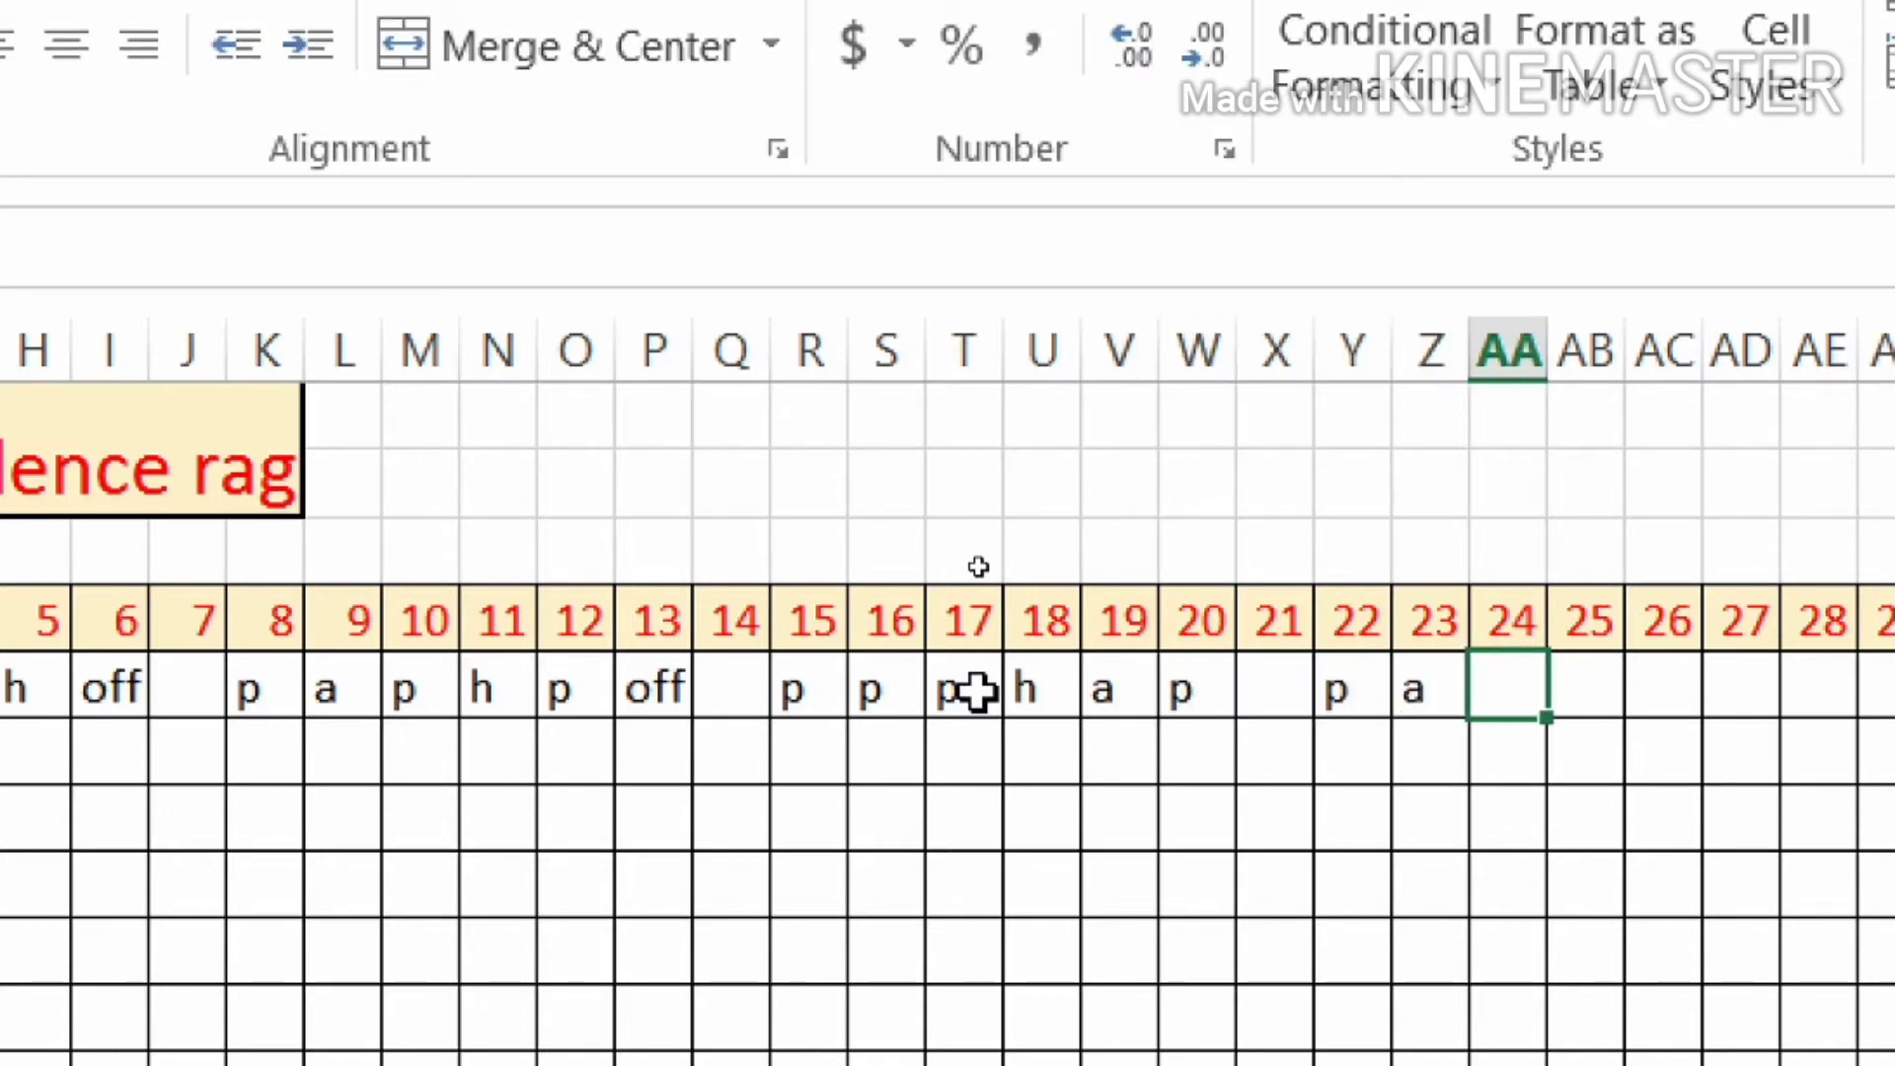
{"action": "type", "text": "h"}
{"action": "key", "text": "Tab"}
{"action": "type", "text": "p"}
{"action": "key", "text": "Tab"}
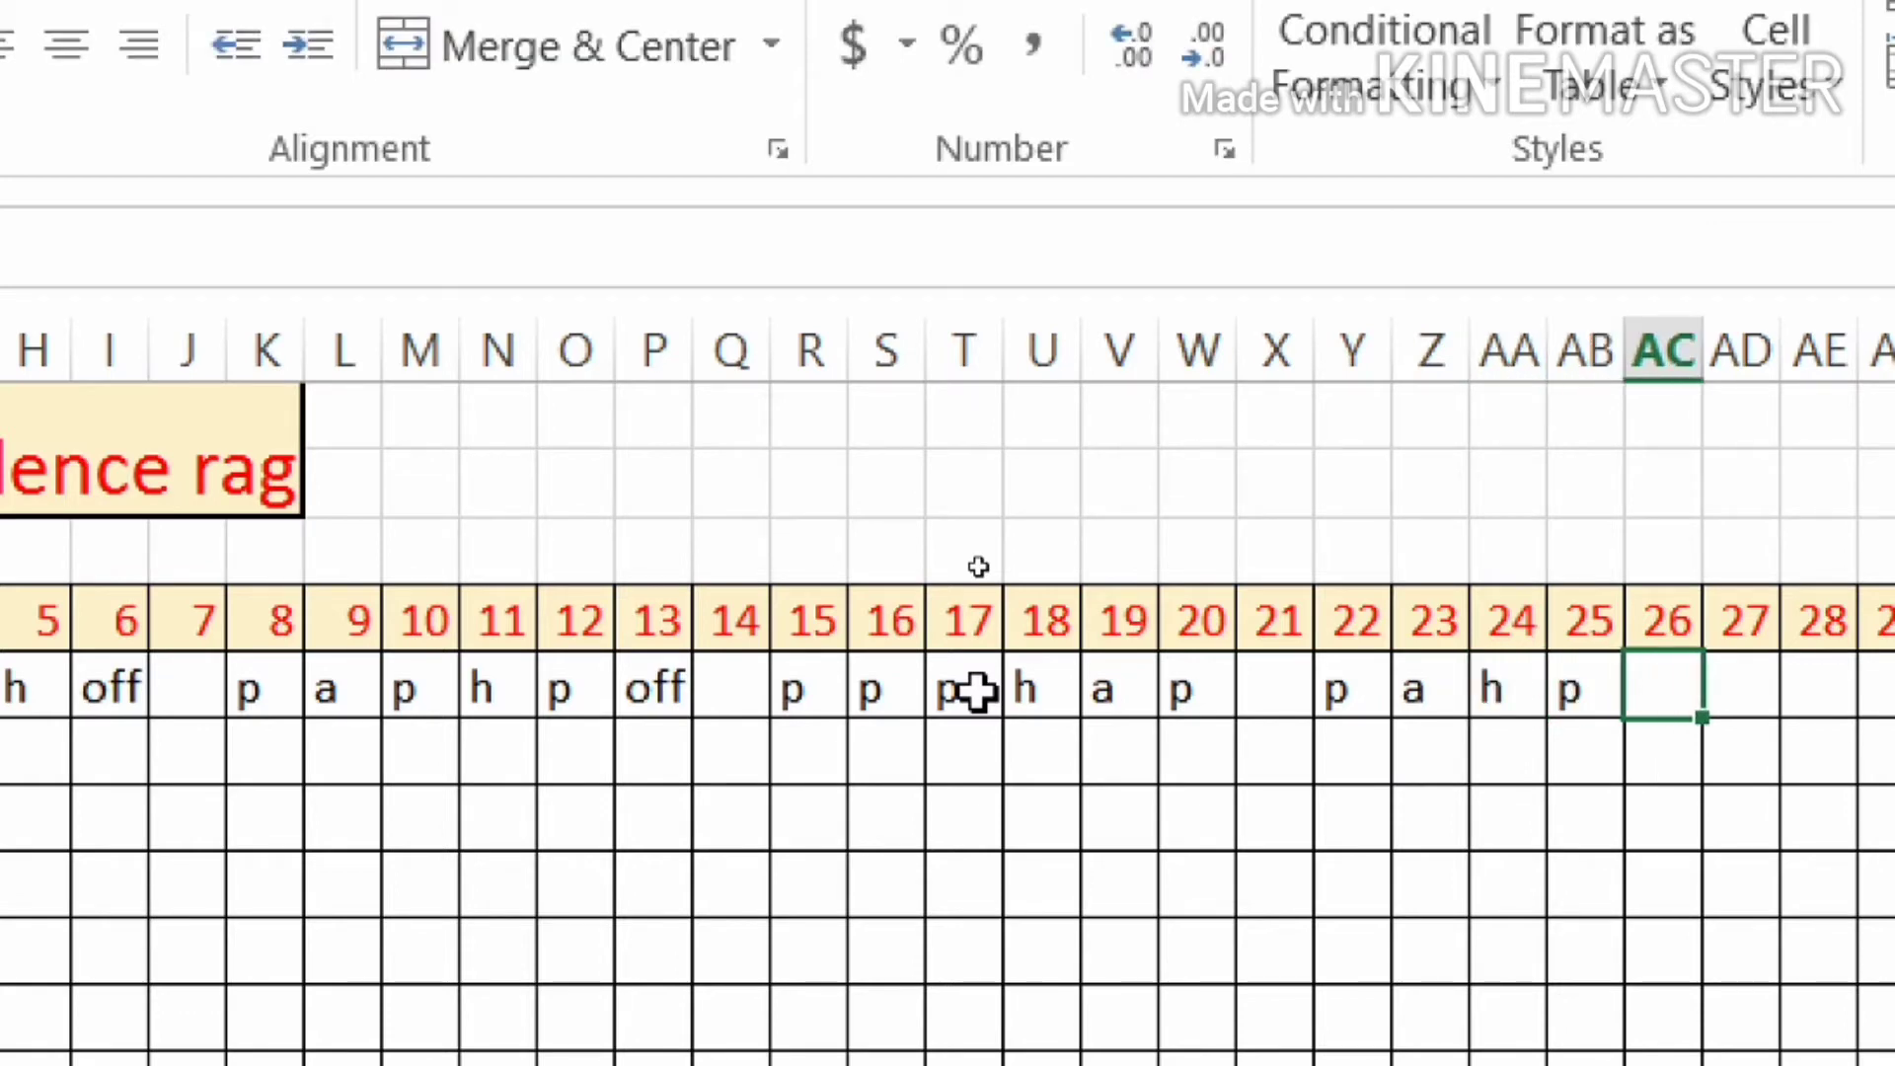
{"action": "type", "text": "p"}
{"action": "key", "text": "Tab"}
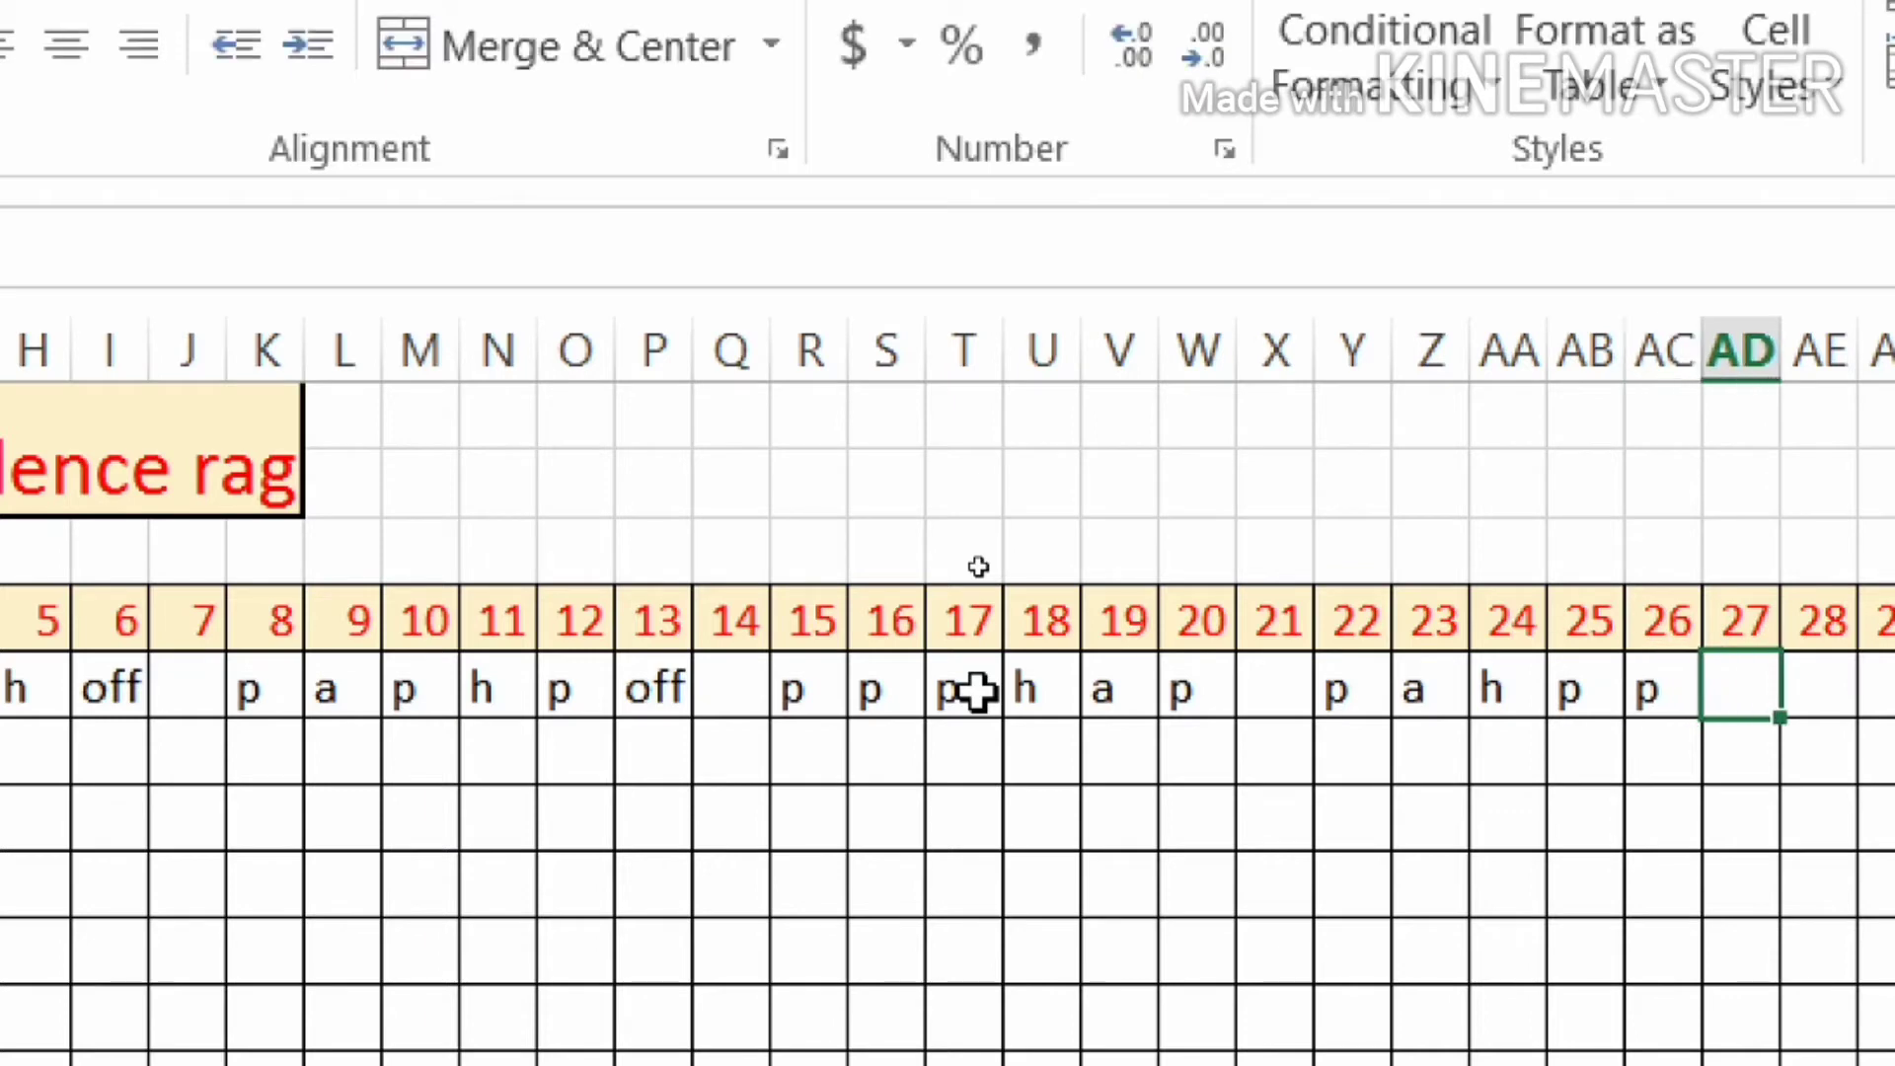
{"action": "type", "text": "p"}
{"action": "key", "text": "Tab"}
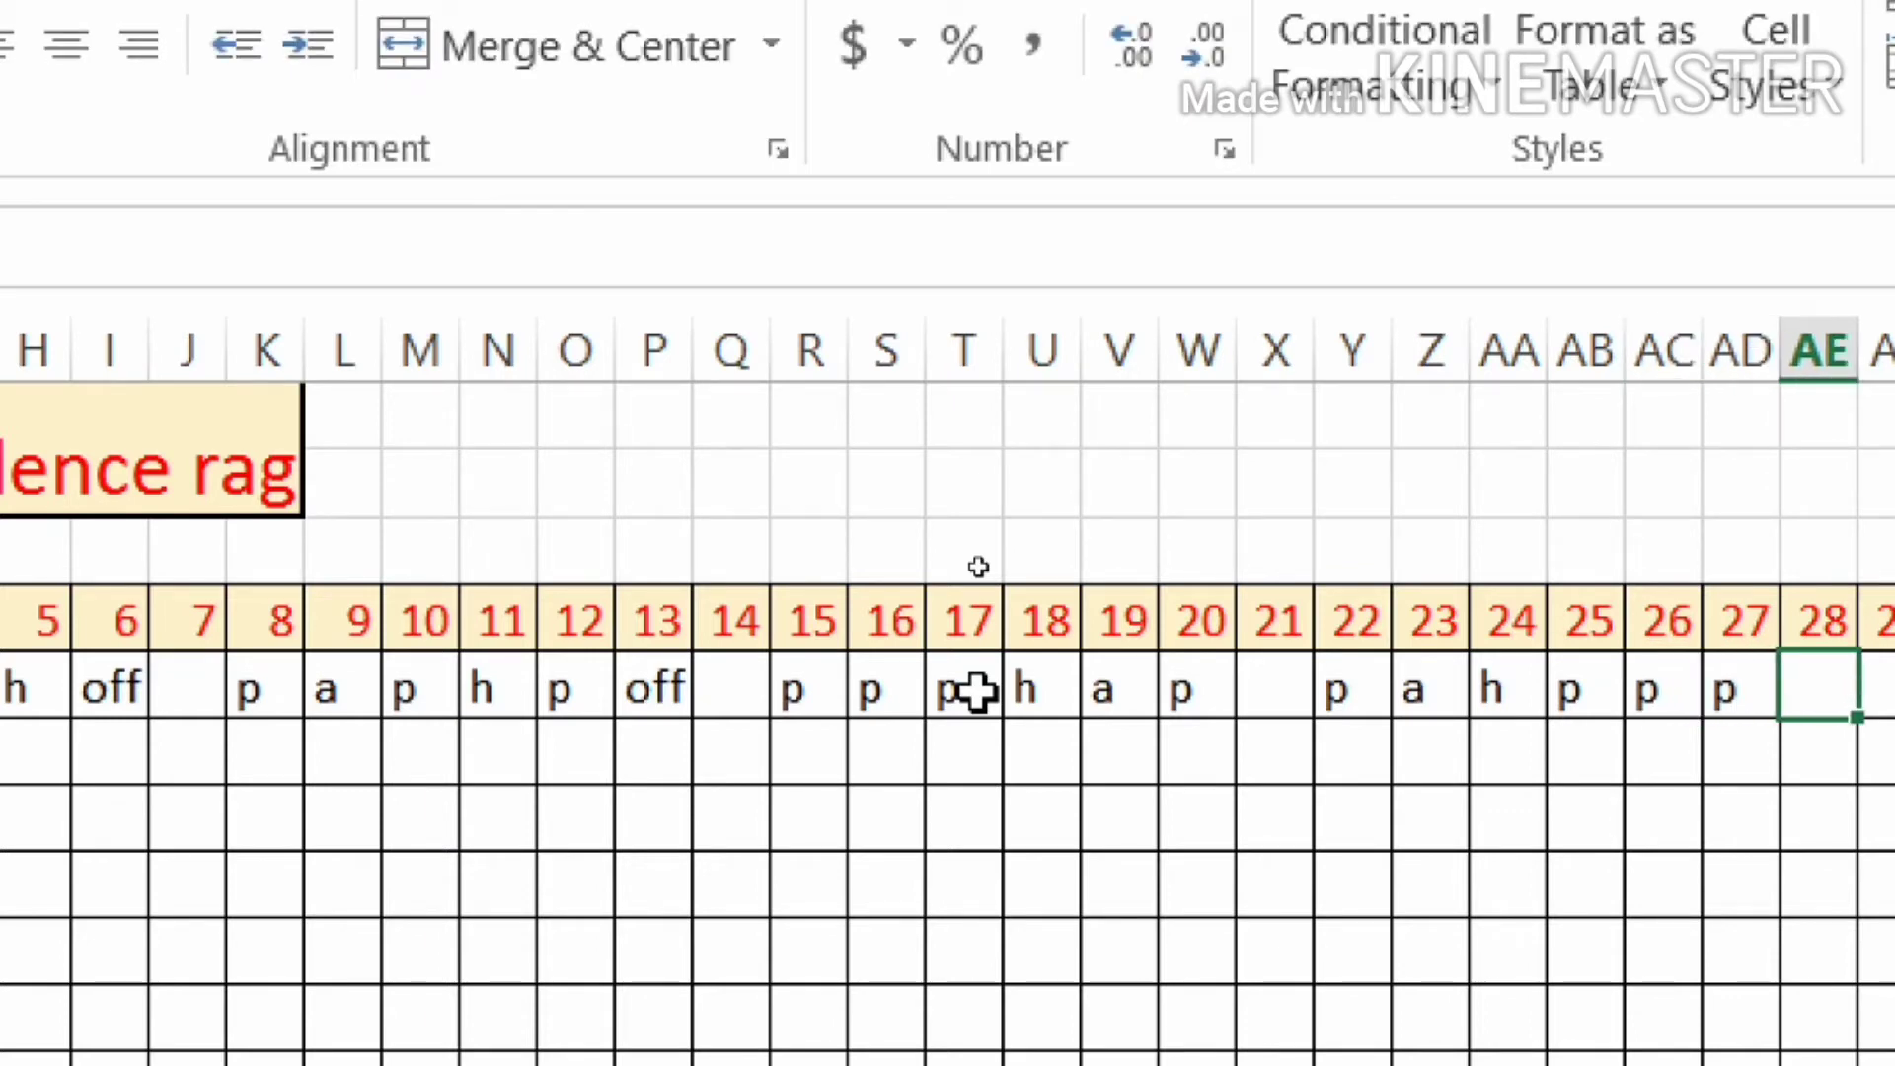
Leave day 28 blank and enter the mark p for days 29 and 30 in cells AF5 and AG5.
{"action": "key", "text": "Tab"}
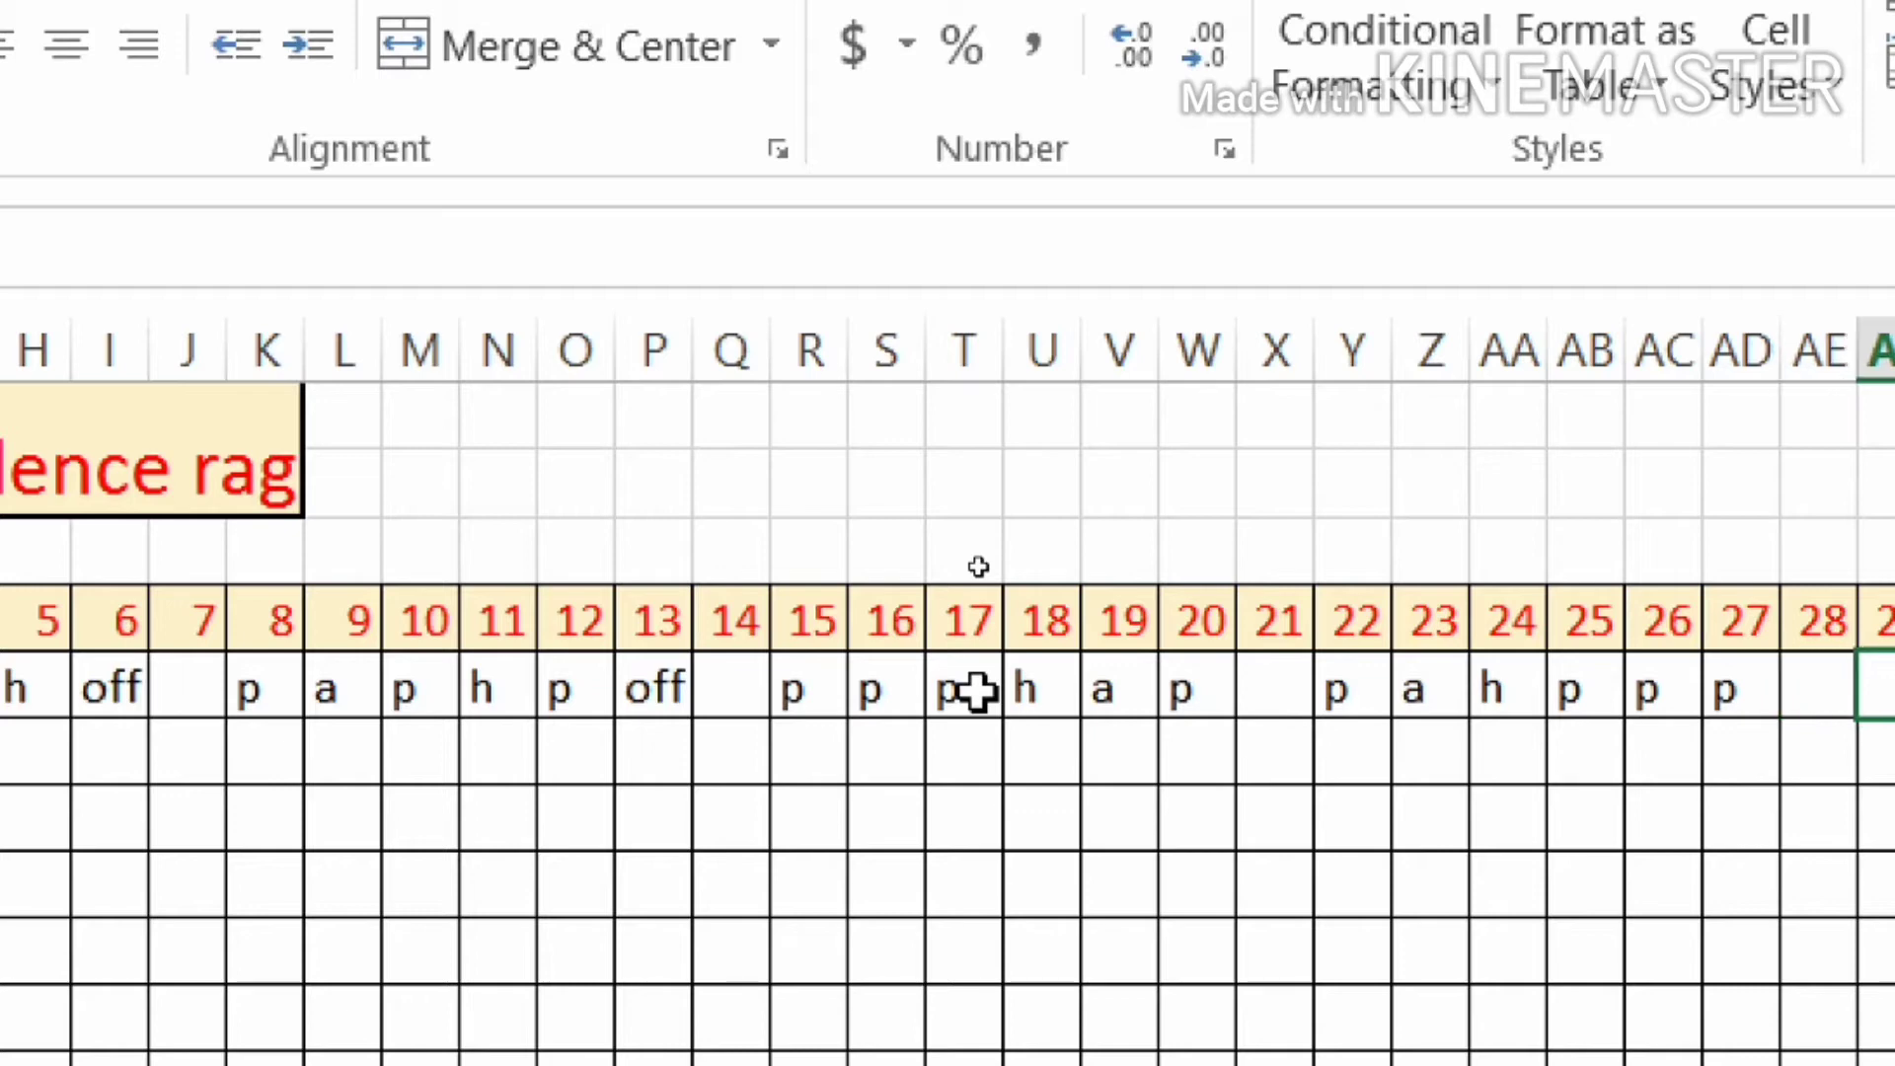
{"action": "type", "text": "p"}
{"action": "key", "text": "Tab"}
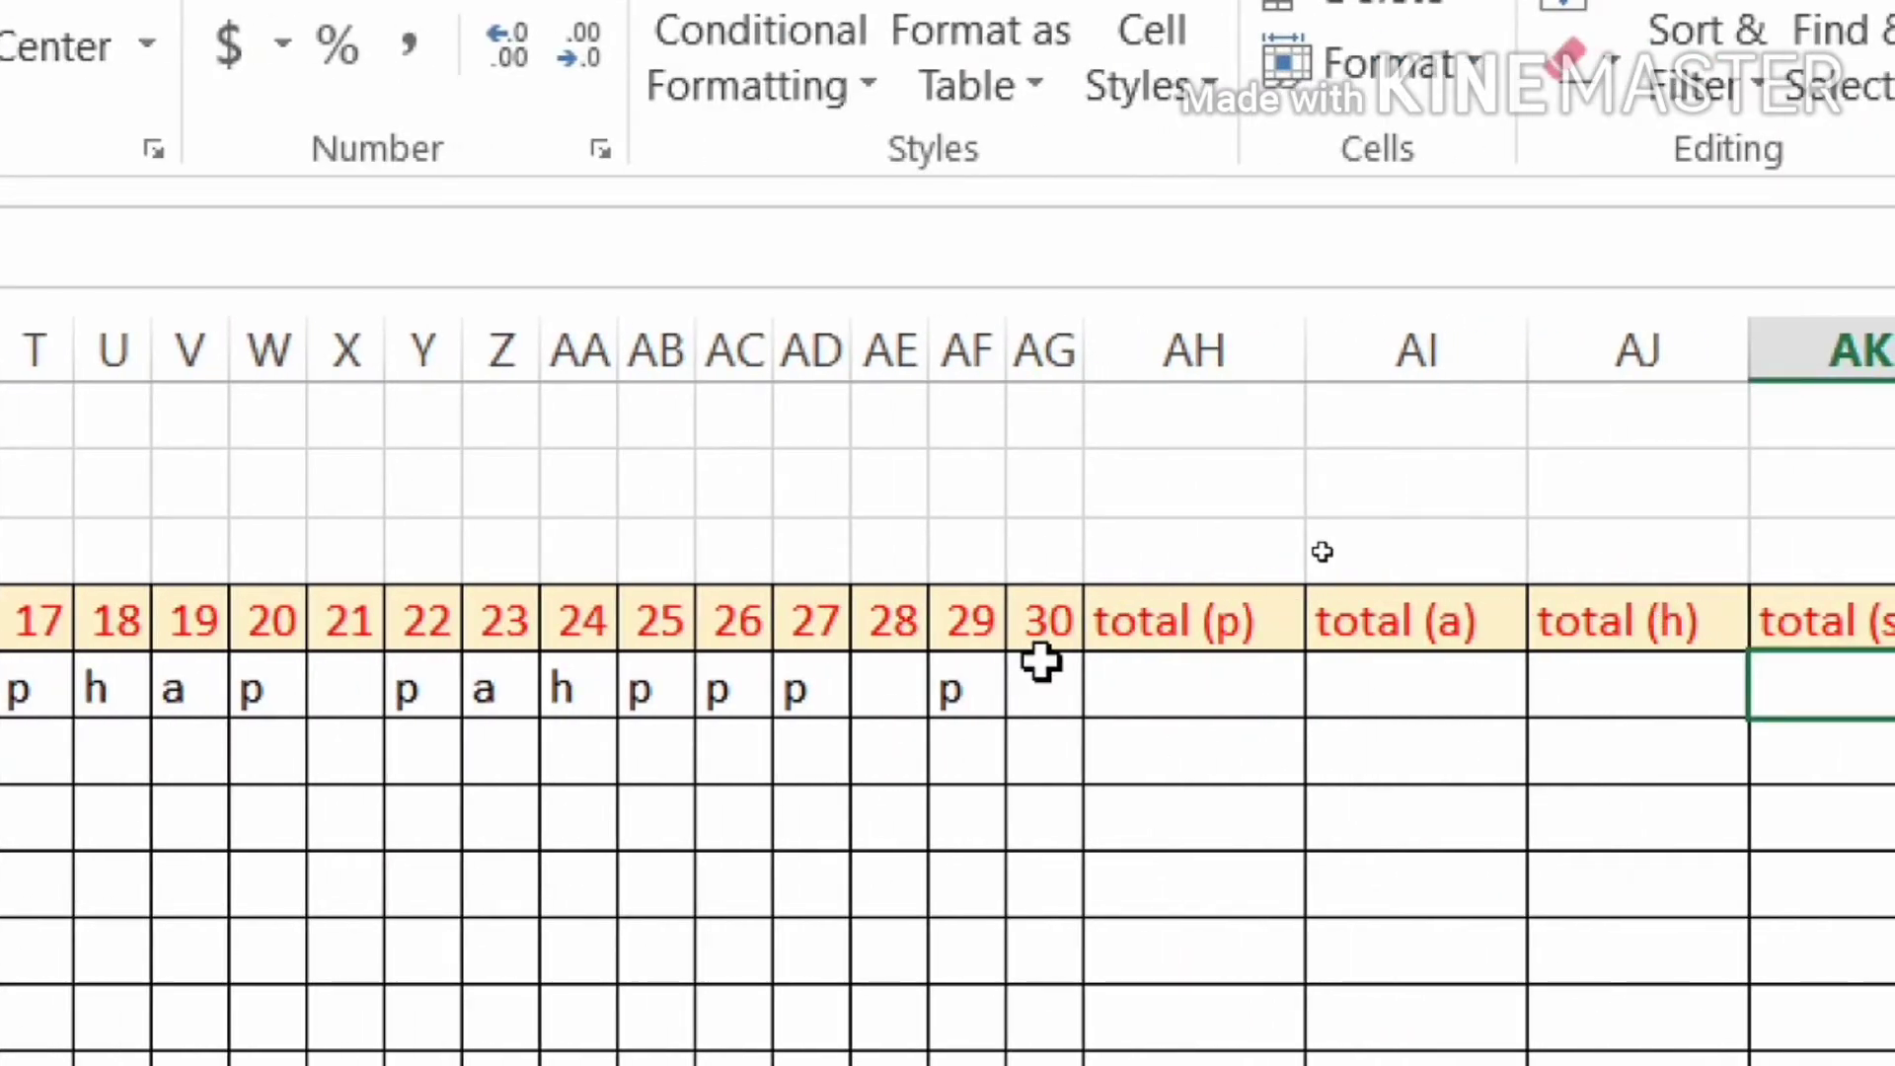
{"action": "left_click", "coordinate": [1041, 662]}
{"action": "type", "text": "p"}
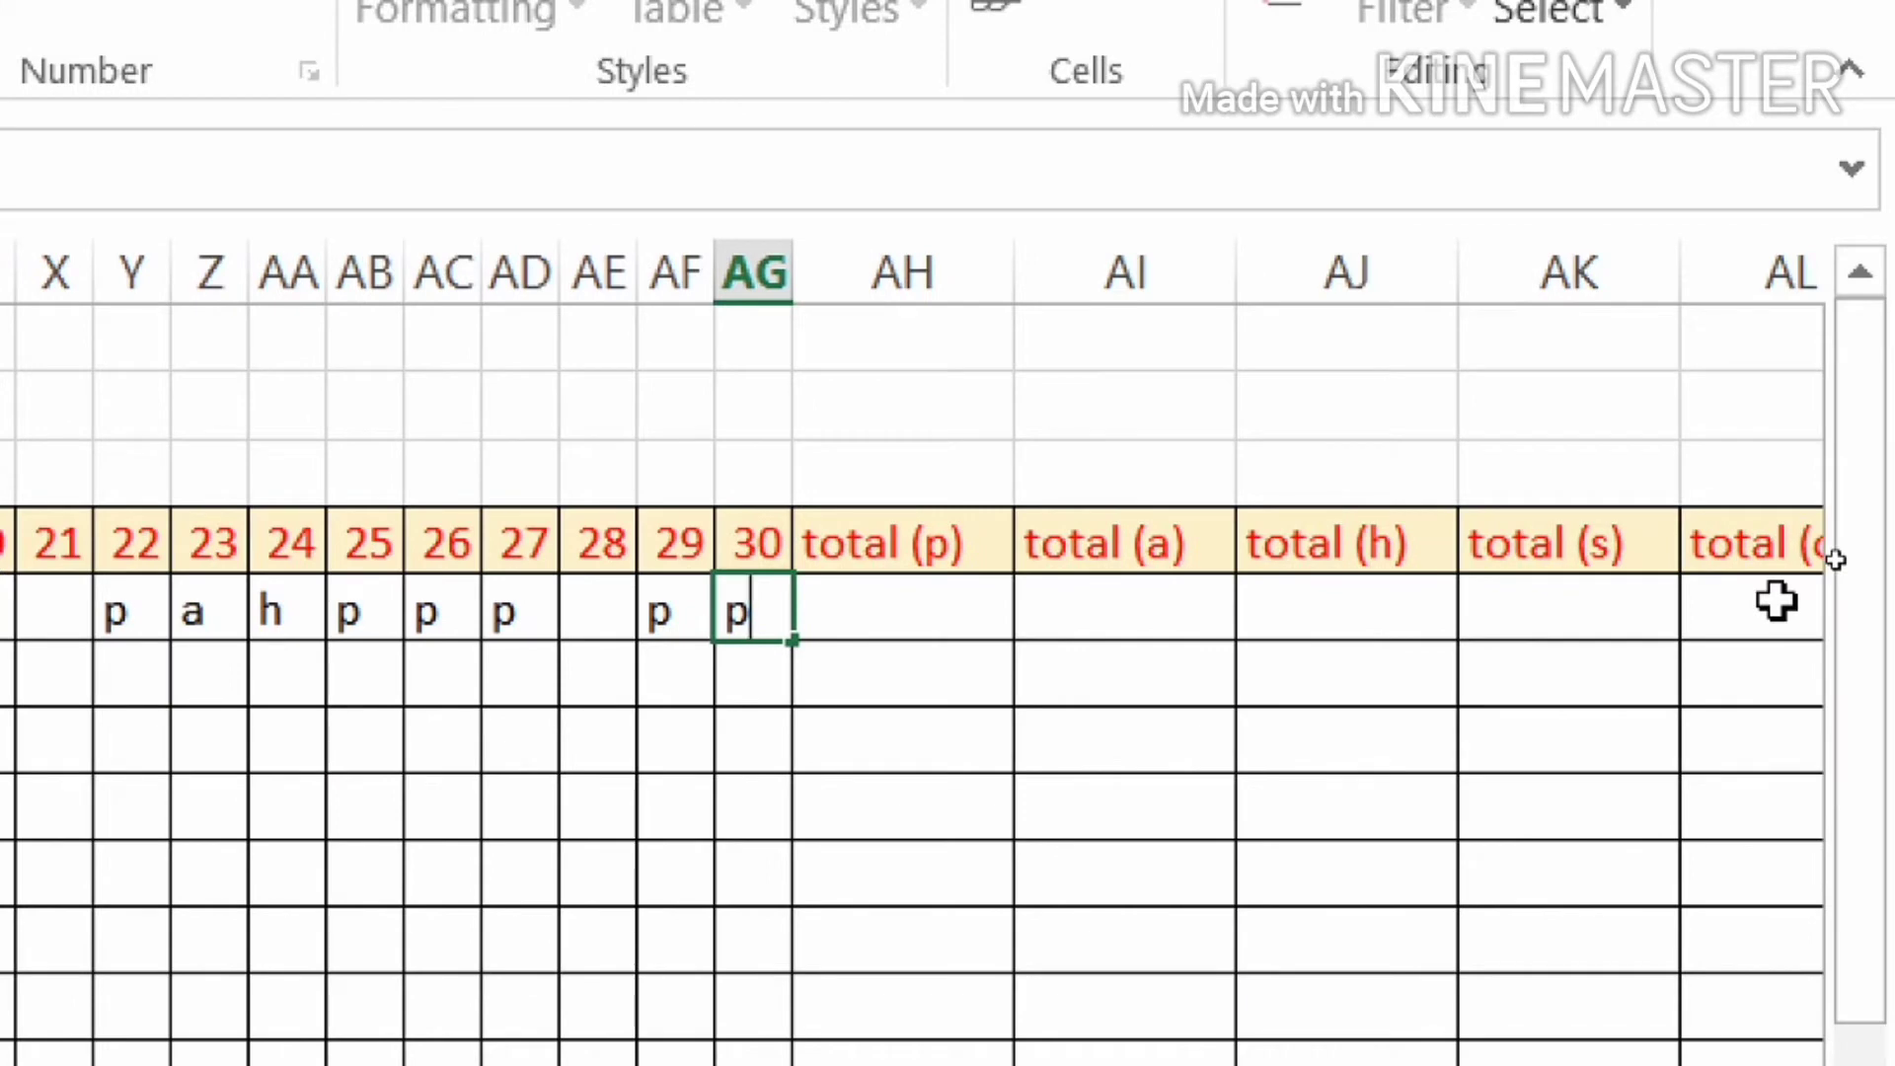
{"action": "key", "text": "Right"}
{"action": "key", "text": "Right"}
{"action": "key", "text": "Right"}
{"action": "key", "text": "Right"}
{"action": "key", "text": "Right"}
{"action": "key", "text": "Right"}
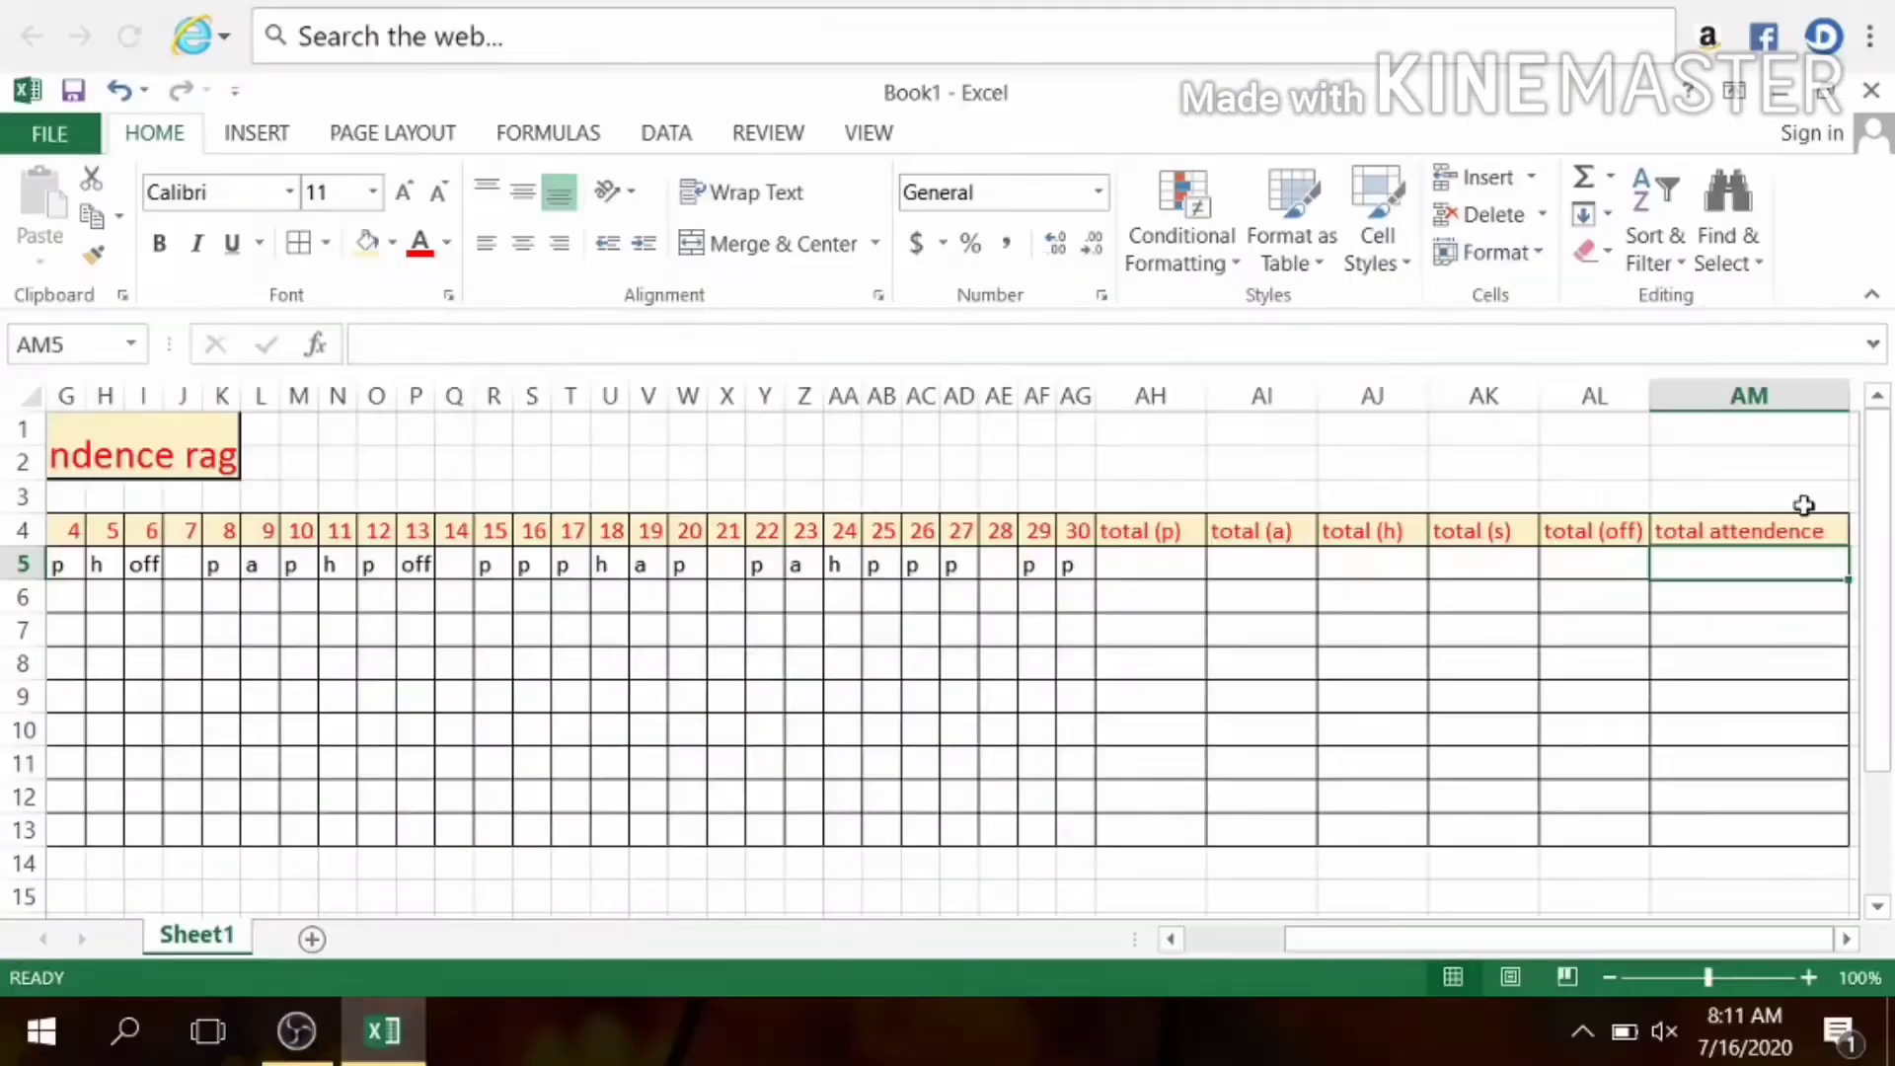
Enter the formula =countif(D5:AG5,"p") in cell AH5 under total (p).
{"action": "left_click", "coordinate": [1188, 556]}
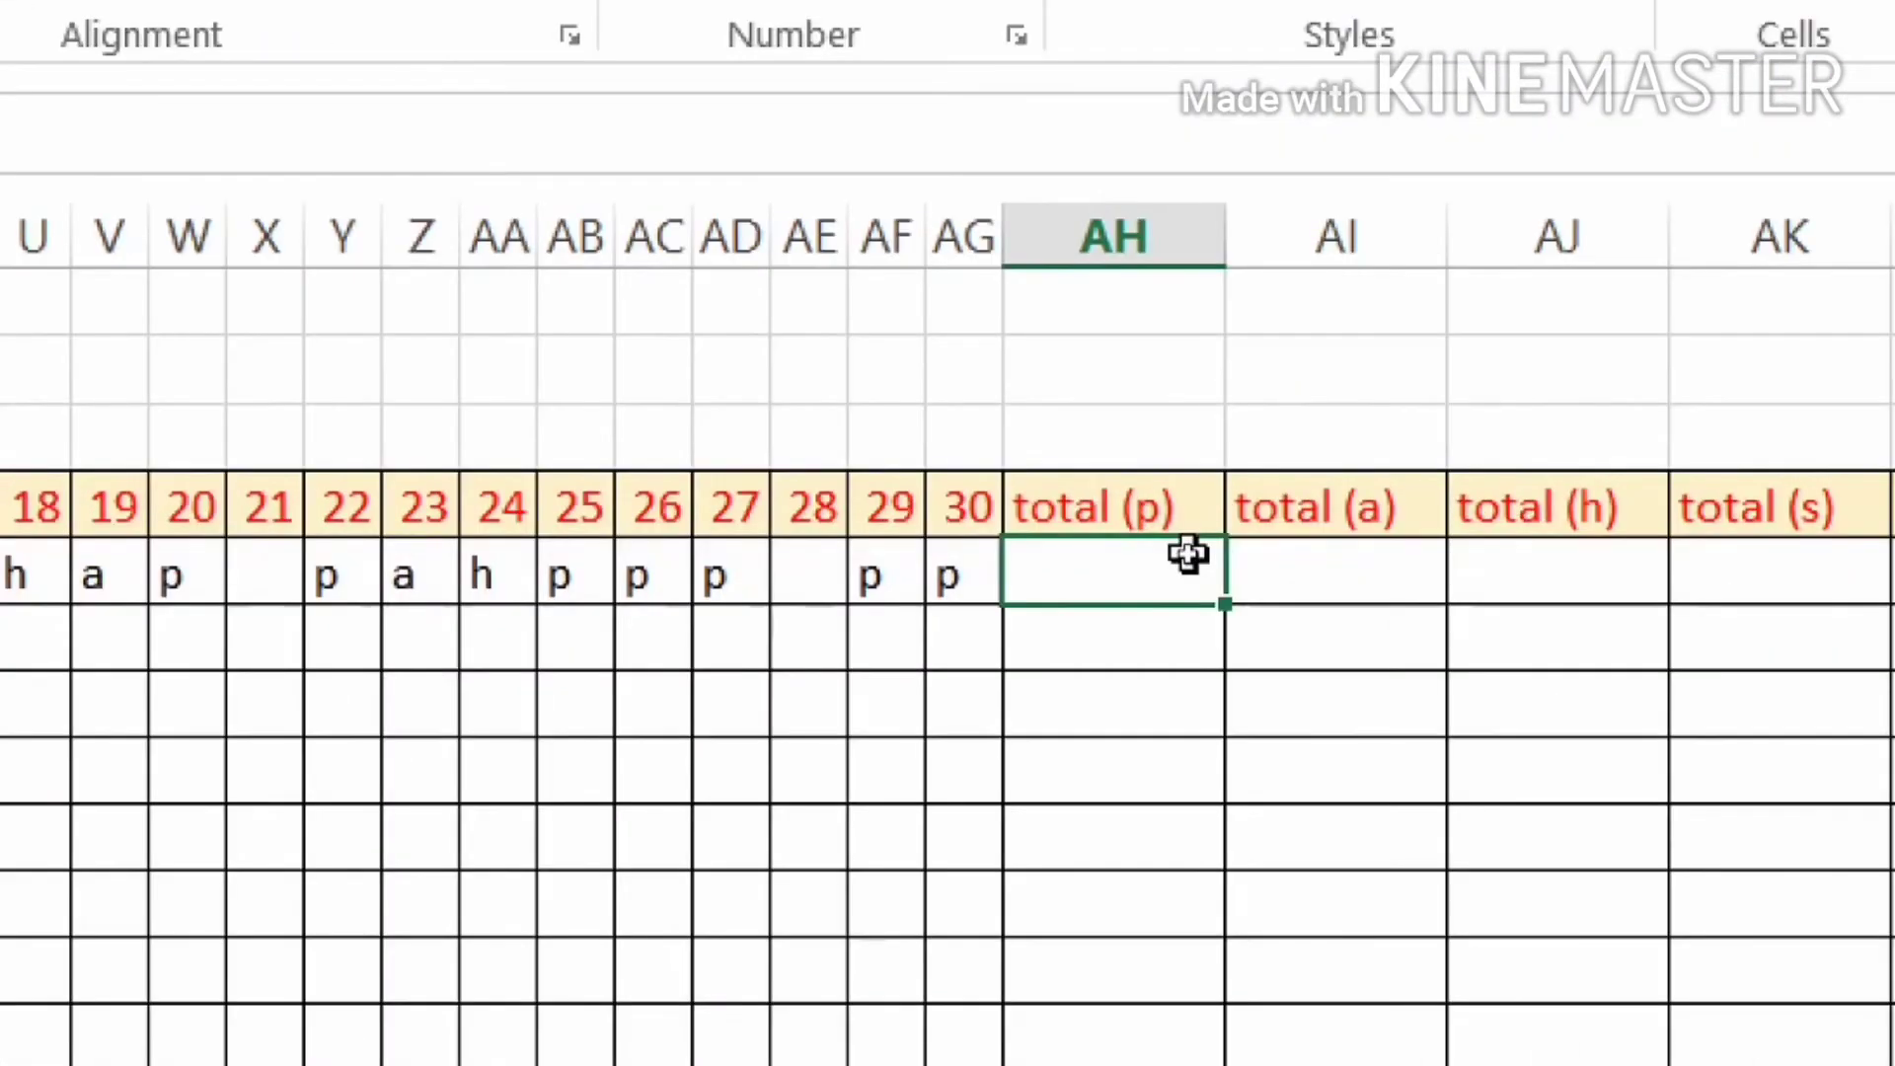
{"action": "type", "text": "="}
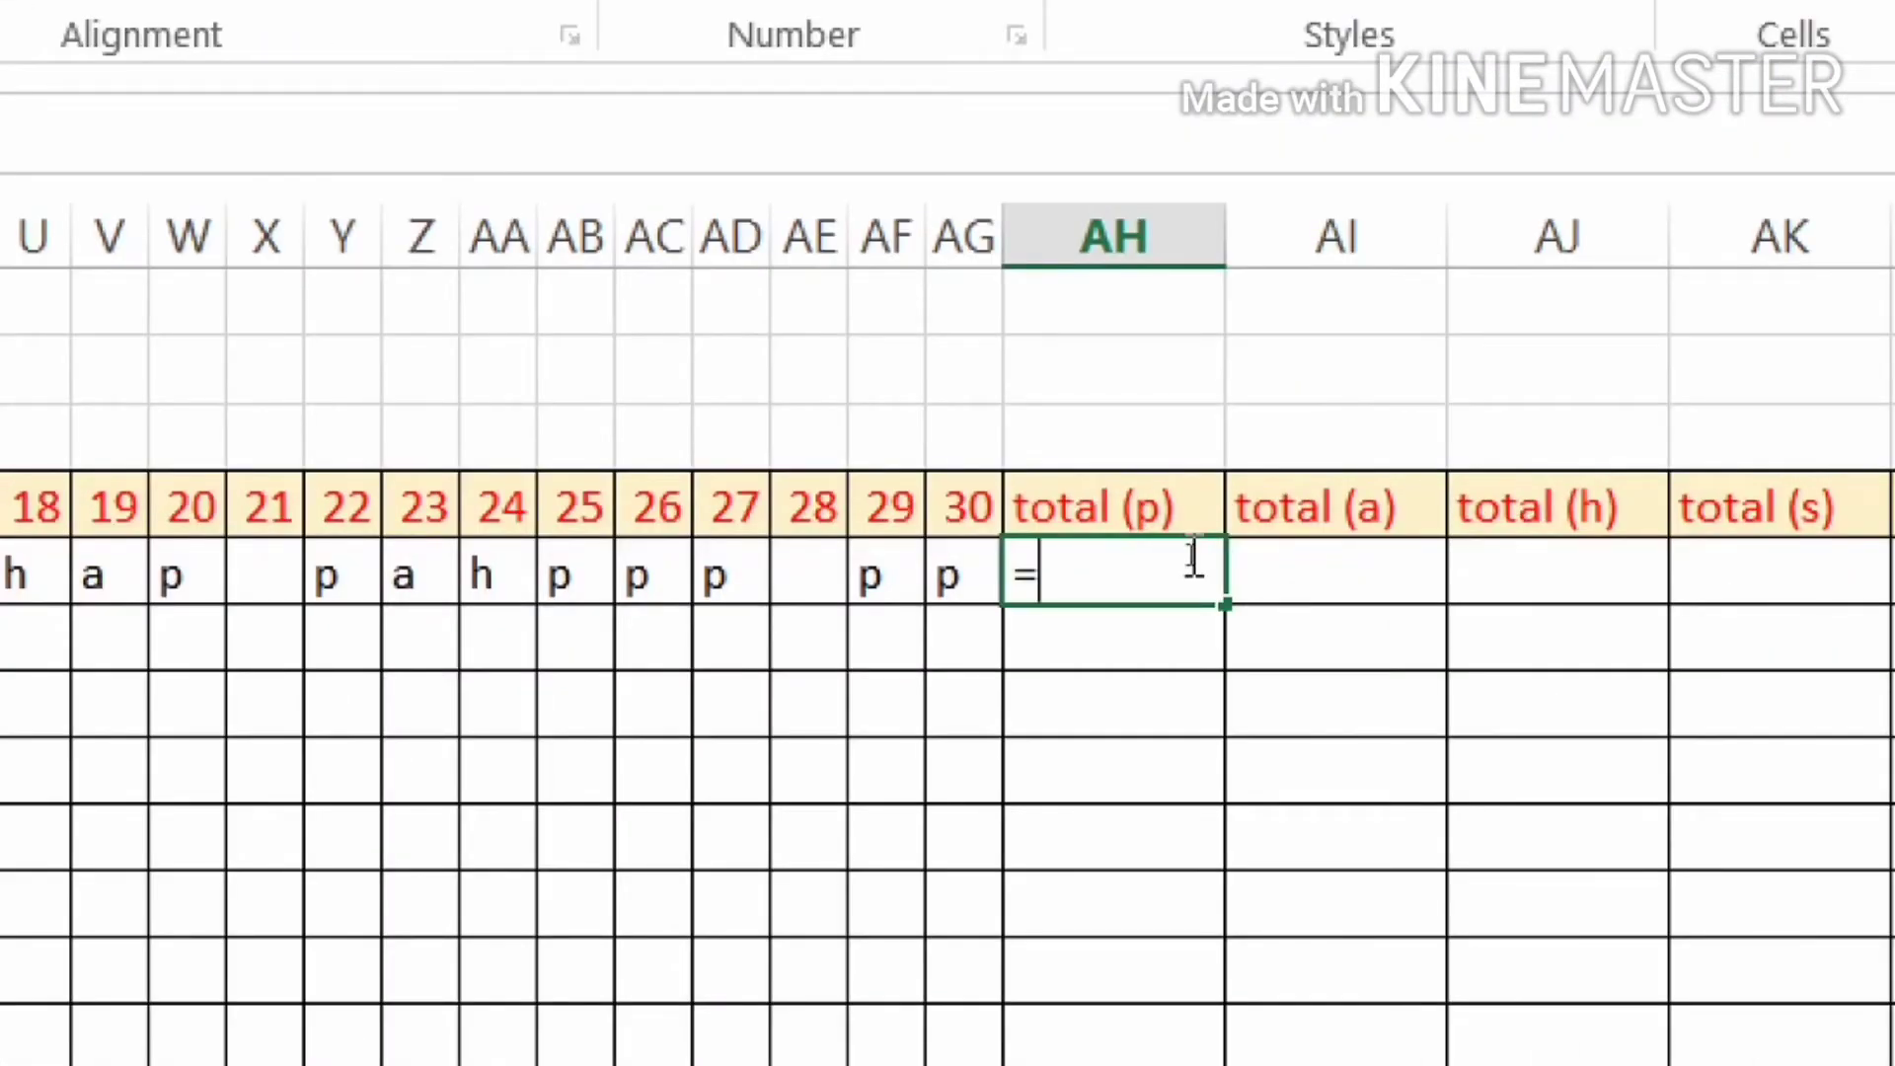
{"action": "type", "text": "c"}
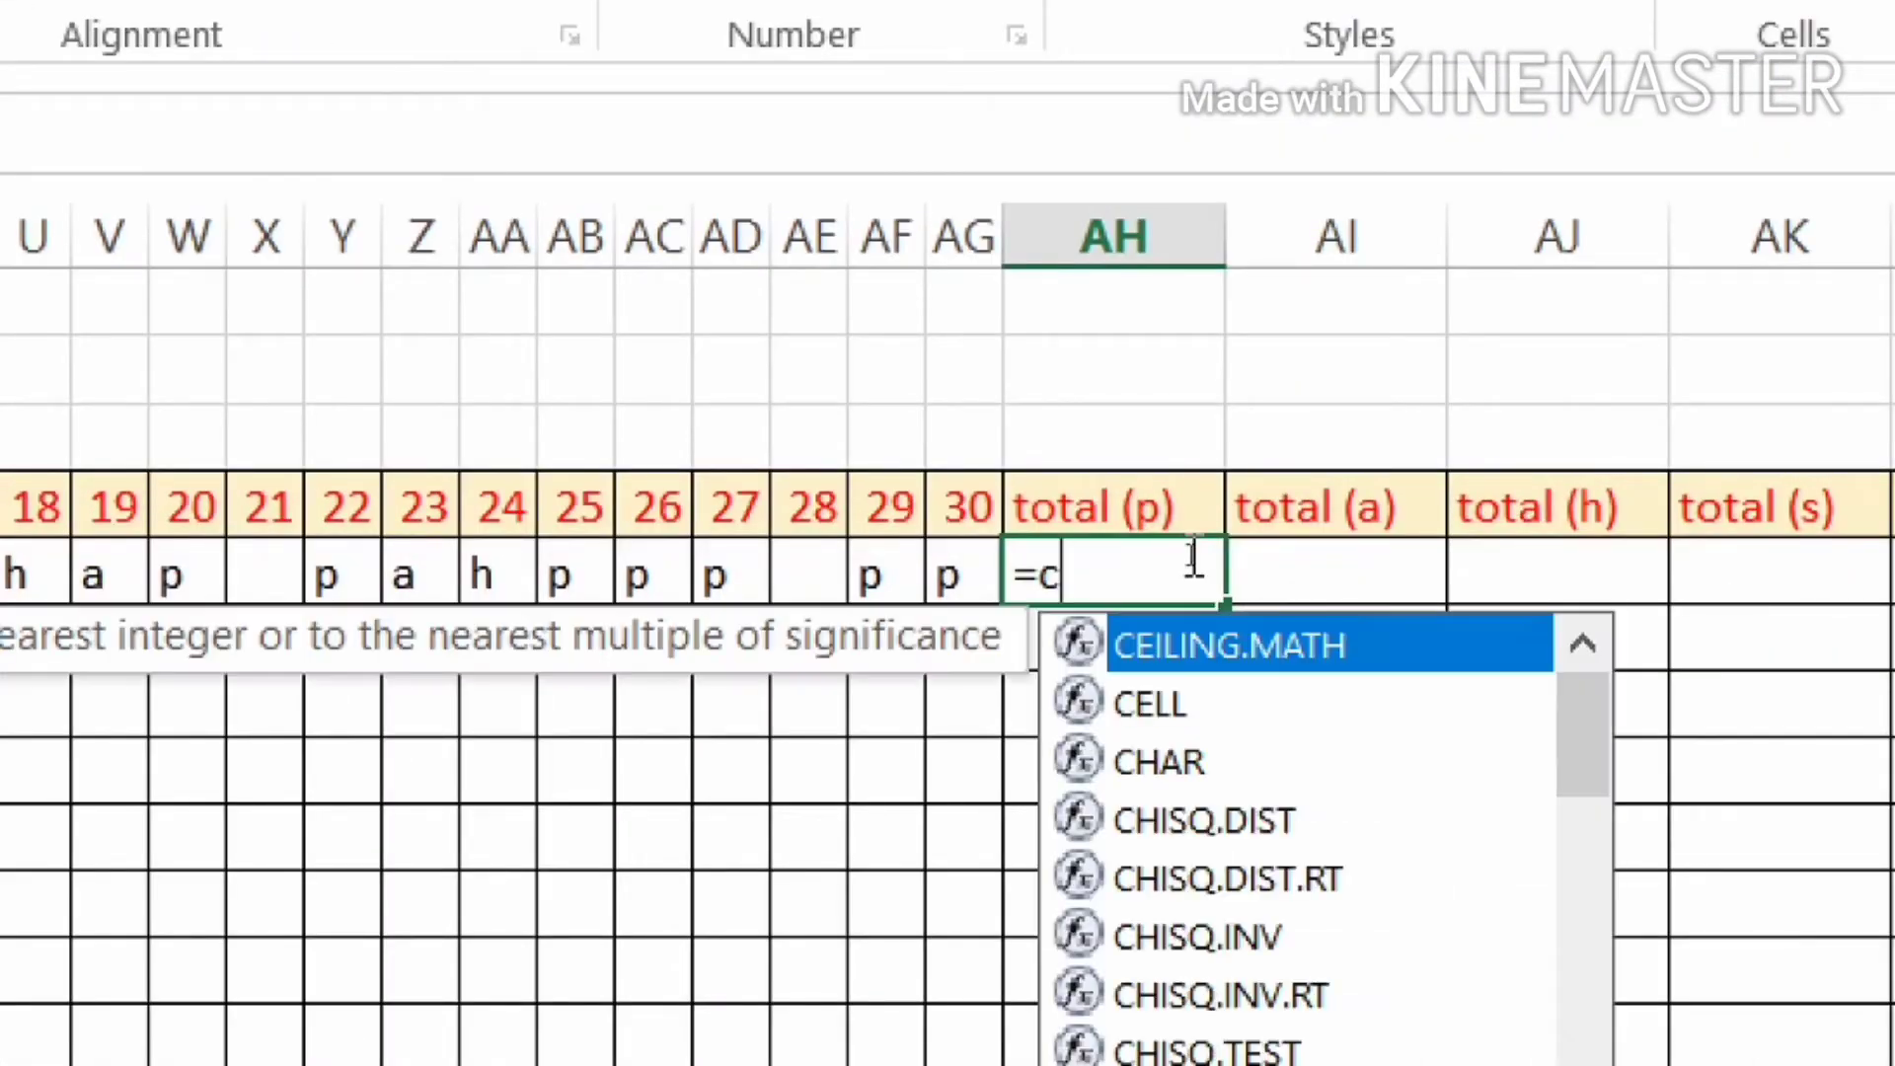
{"action": "type", "text": "oun"}
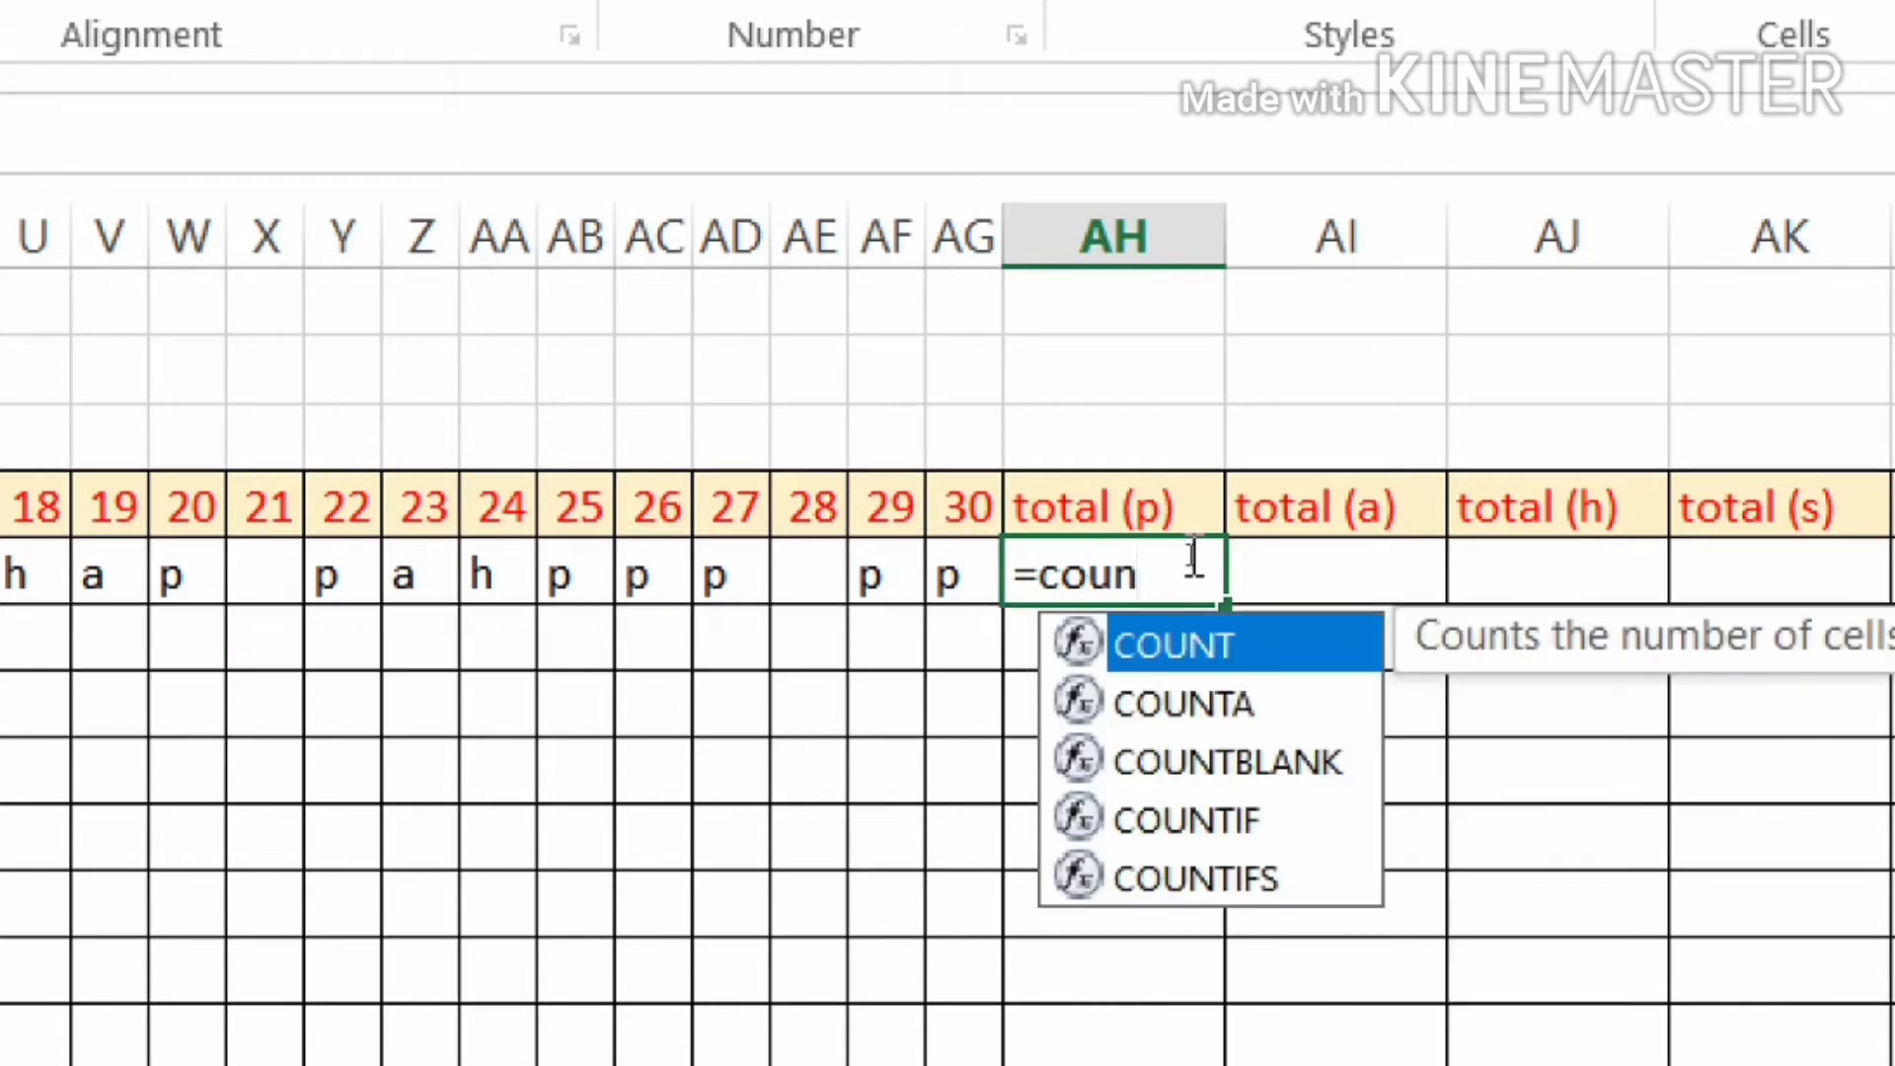
{"action": "type", "text": "tif"}
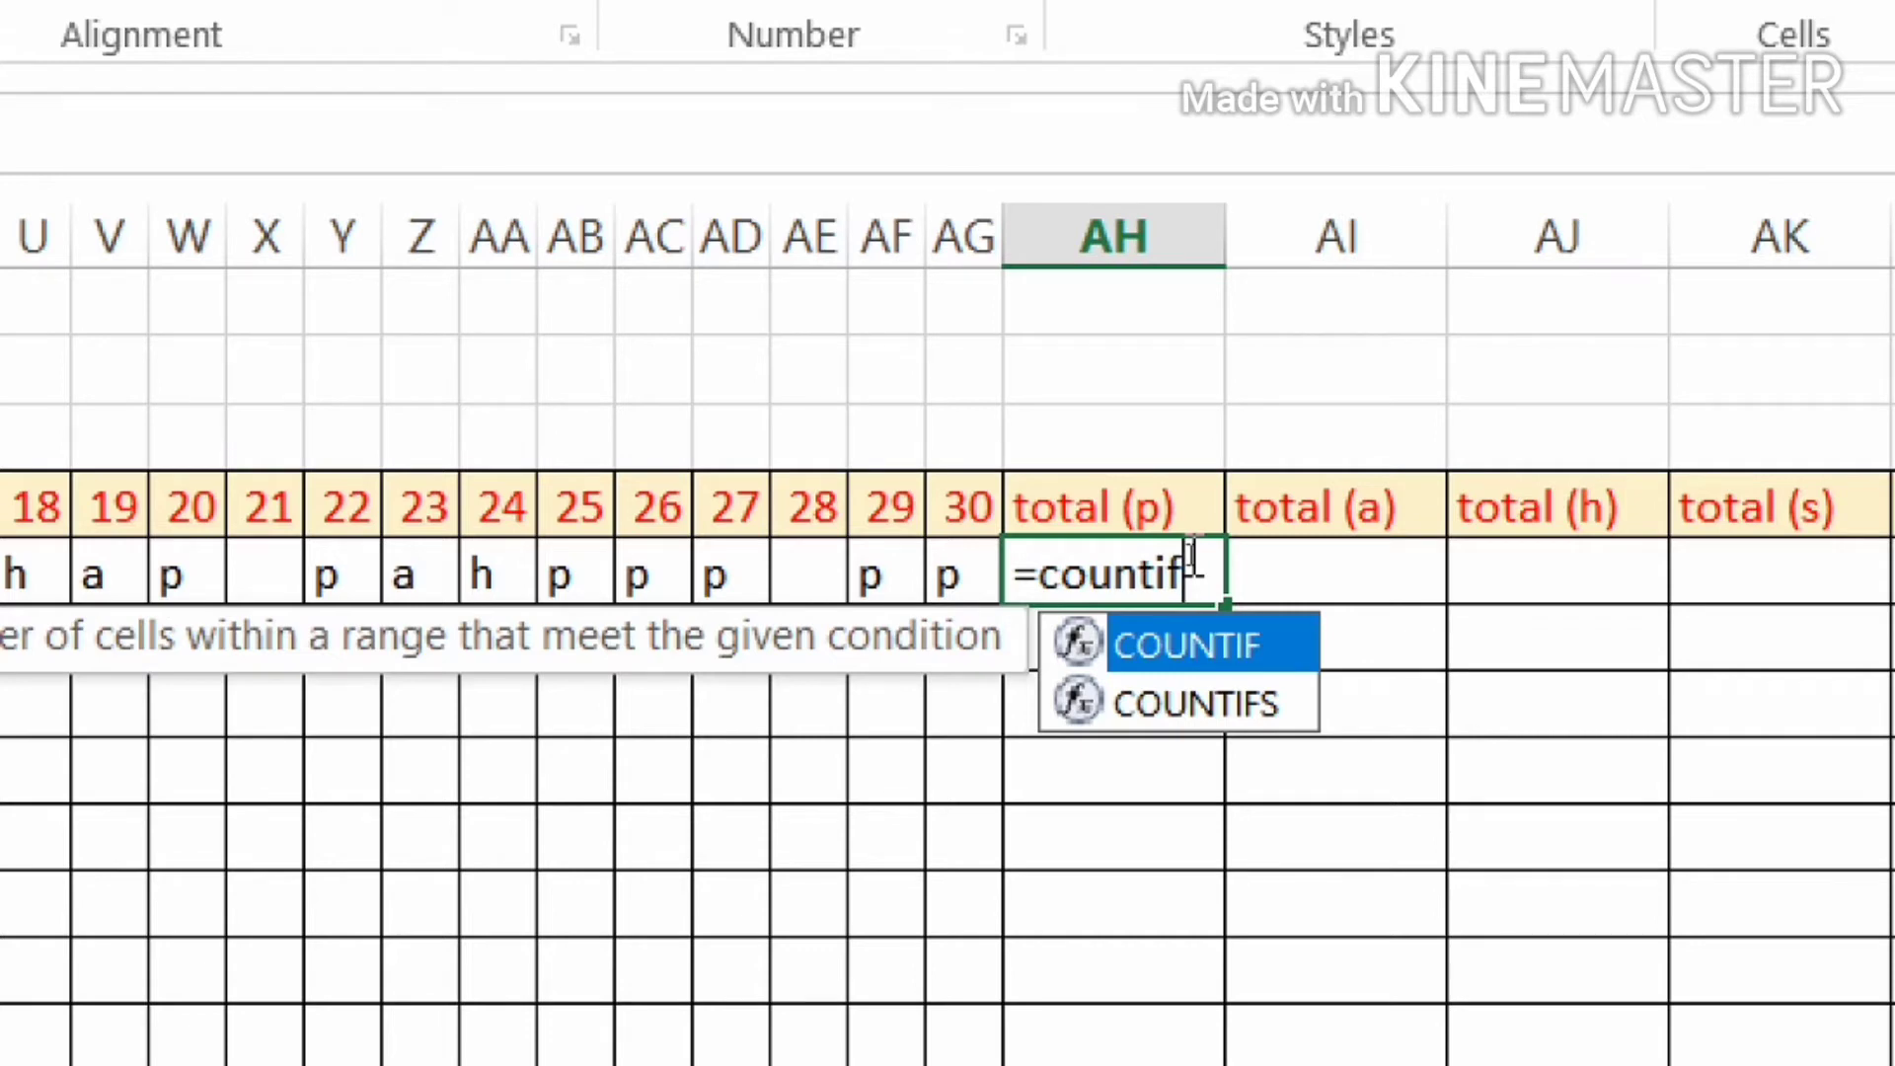
{"action": "type", "text": "("}
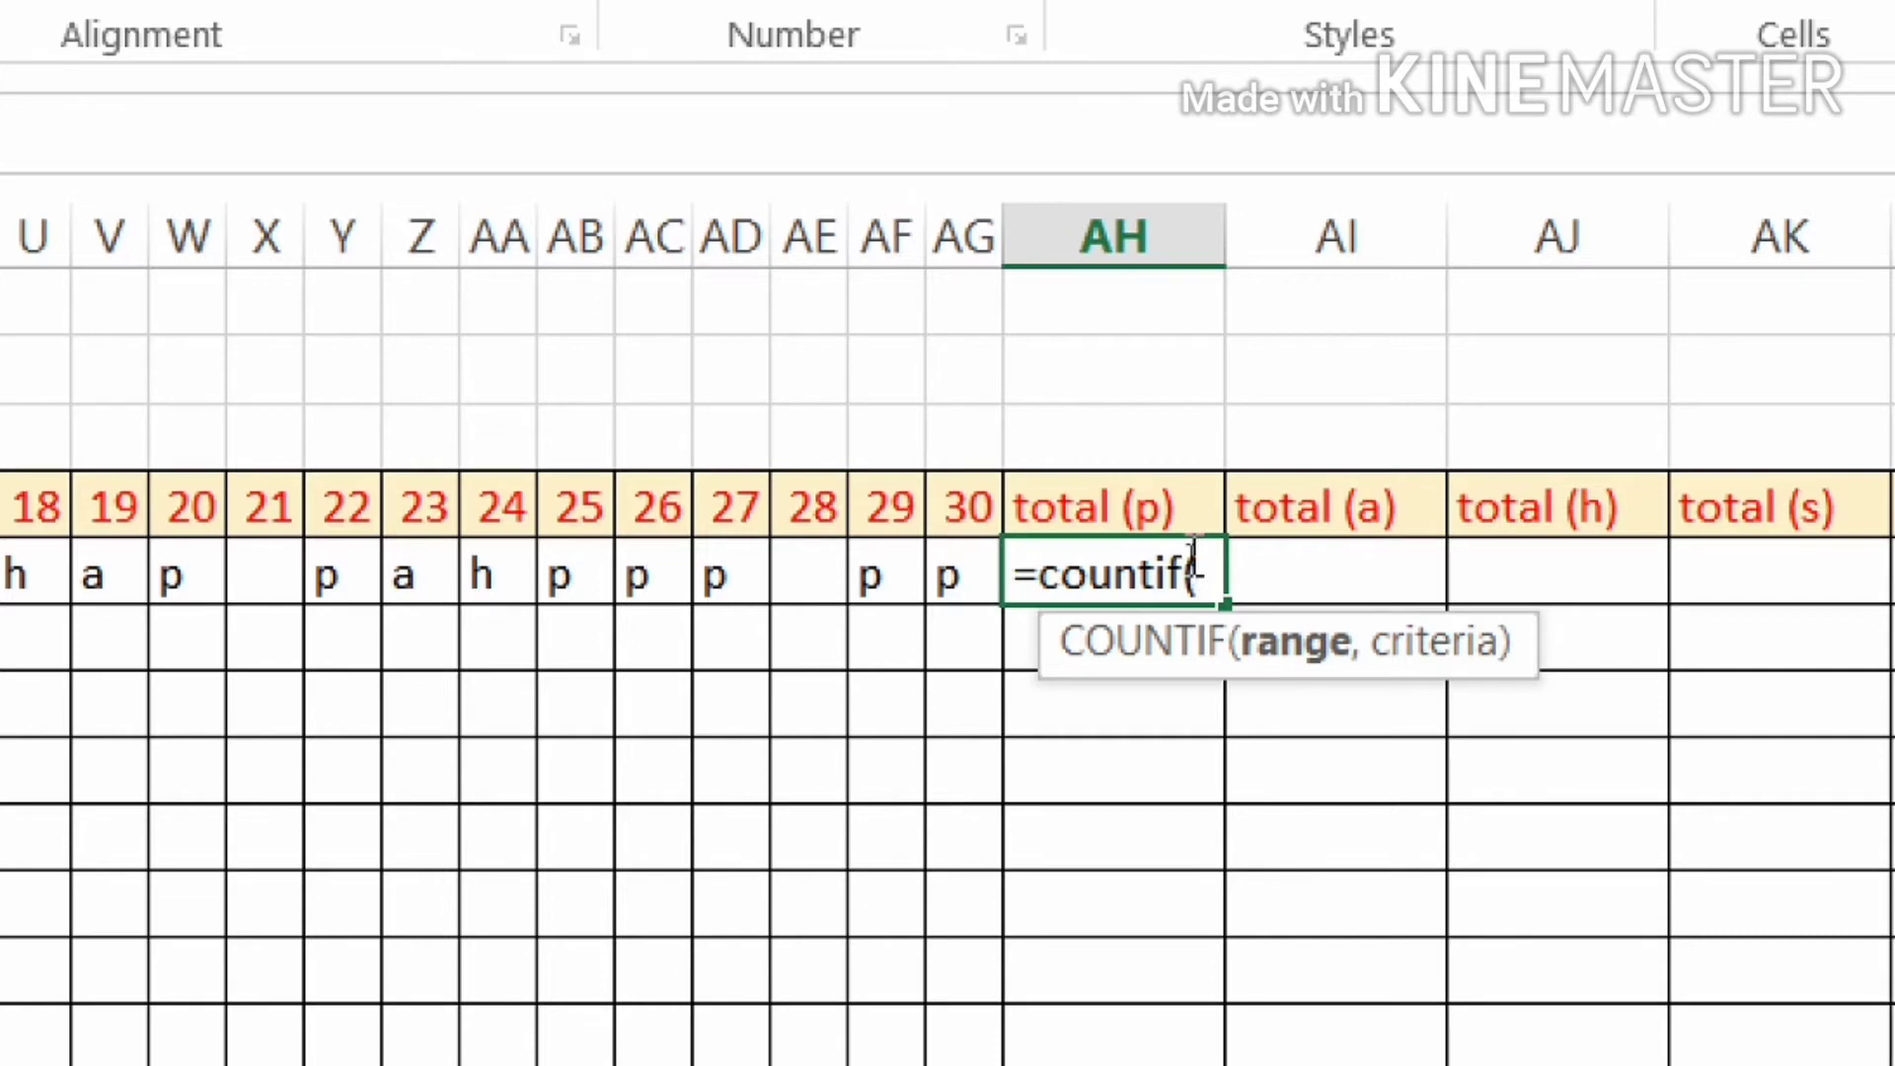
{"action": "scroll", "coordinate": [240, 605], "scroll_direction": "left", "scroll_amount": 3}
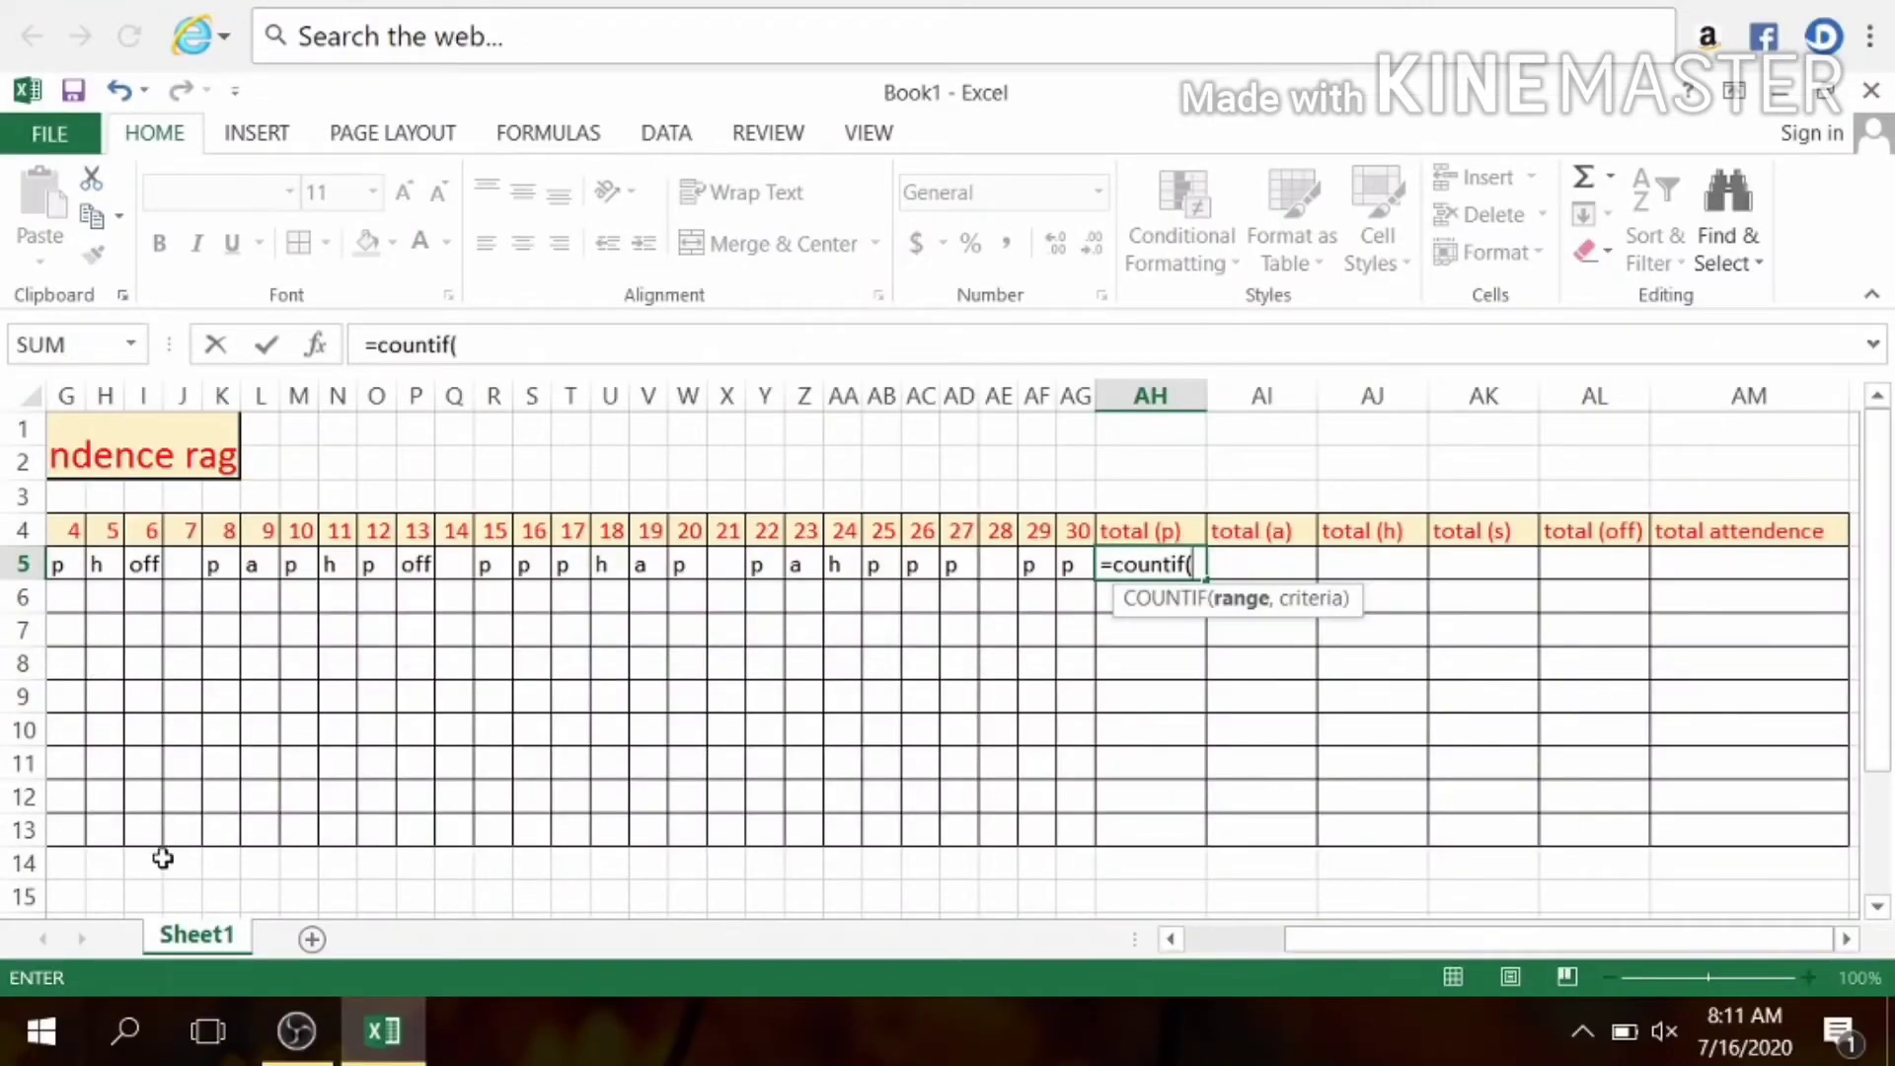
{"action": "left_click_drag", "start_coordinate": [1293, 939], "coordinate": [1211, 940]}
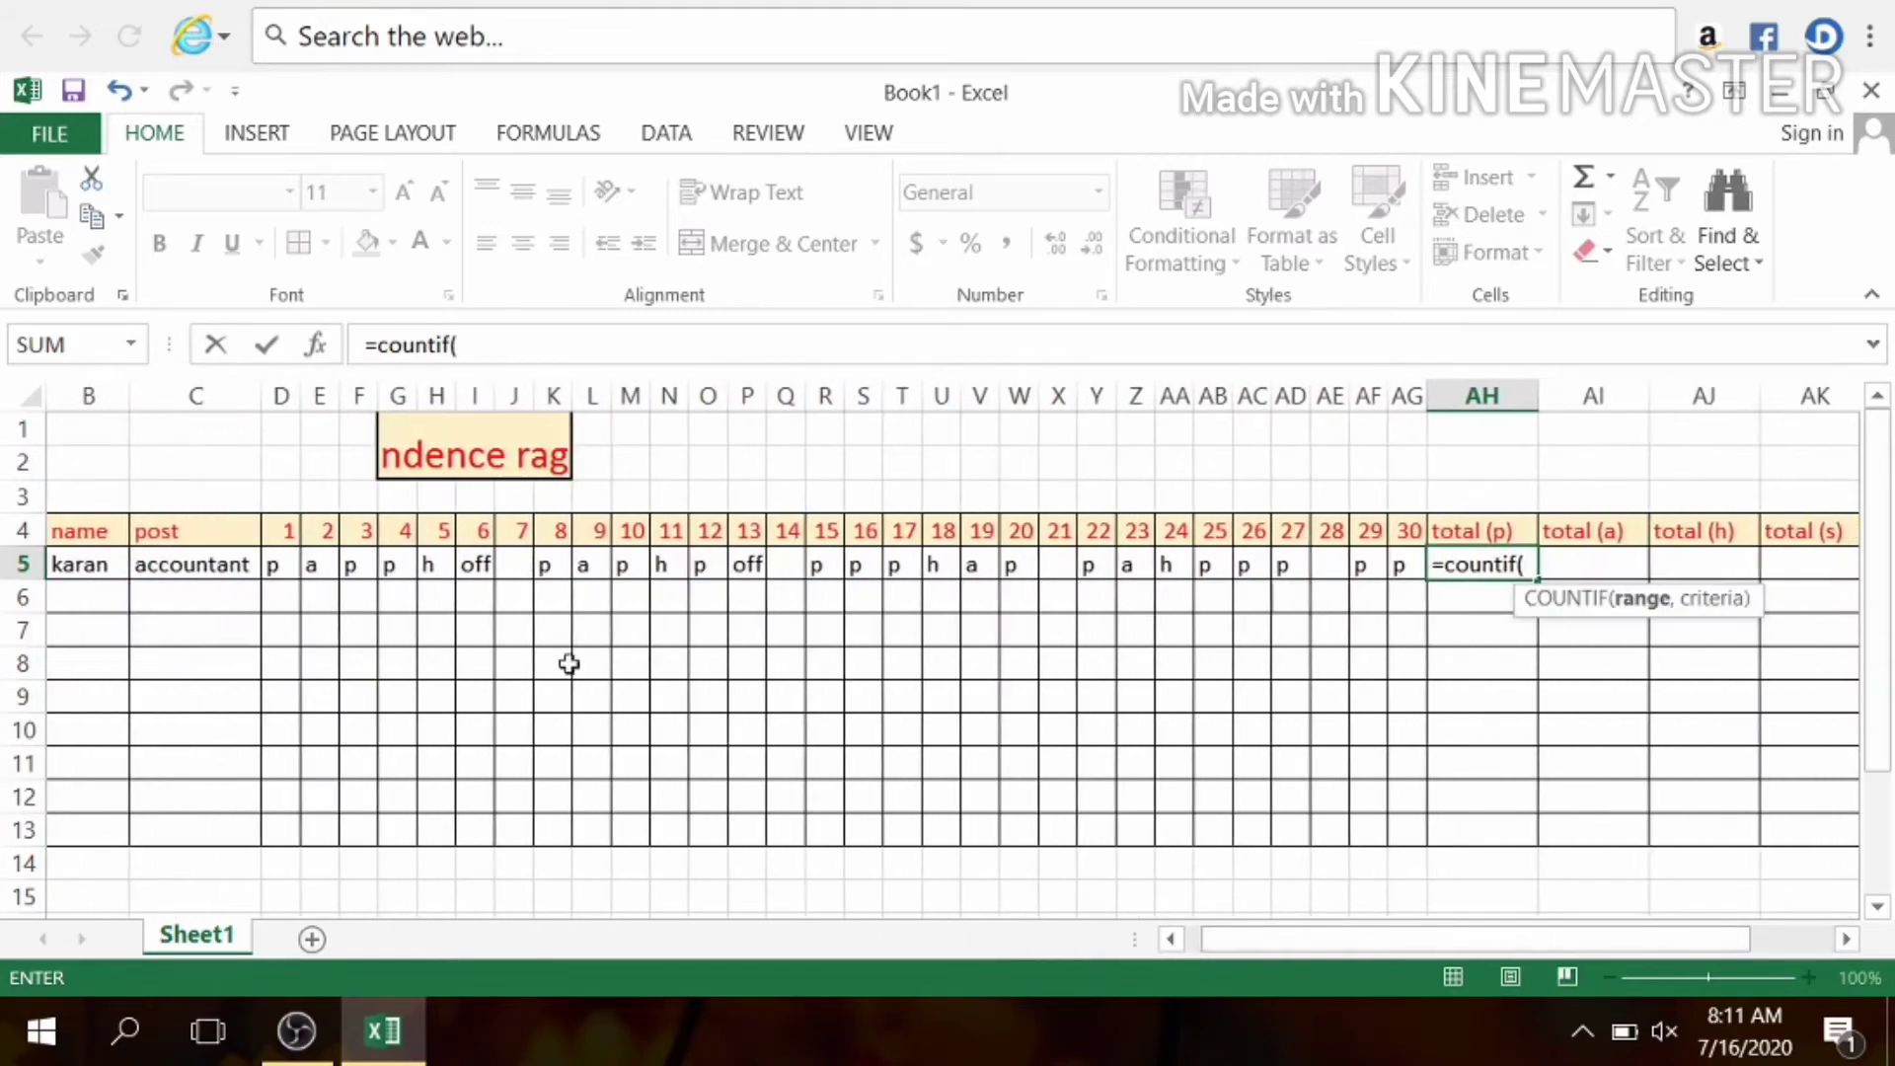
{"action": "left_click", "coordinate": [284, 567]}
{"action": "left_click_drag", "start_coordinate": [394, 585], "coordinate": [1418, 566]}
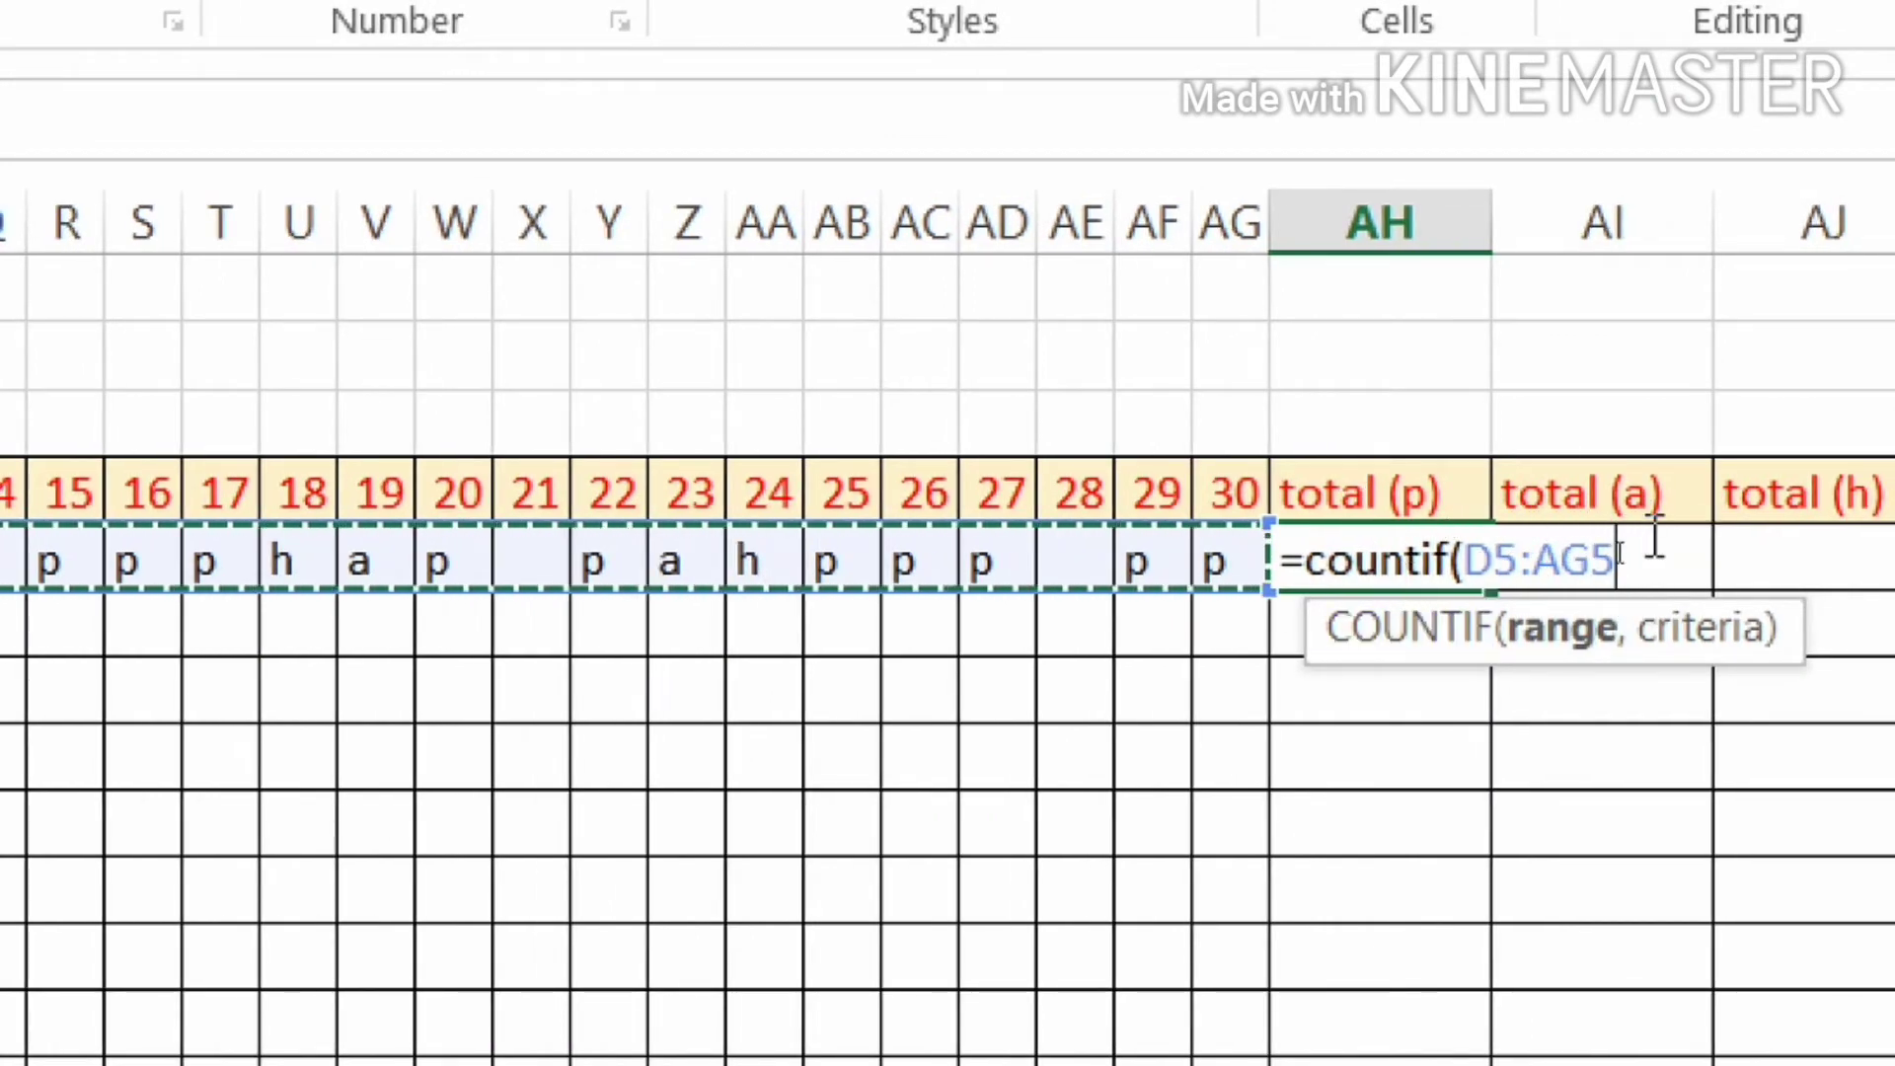
{"action": "type", "text": ","}
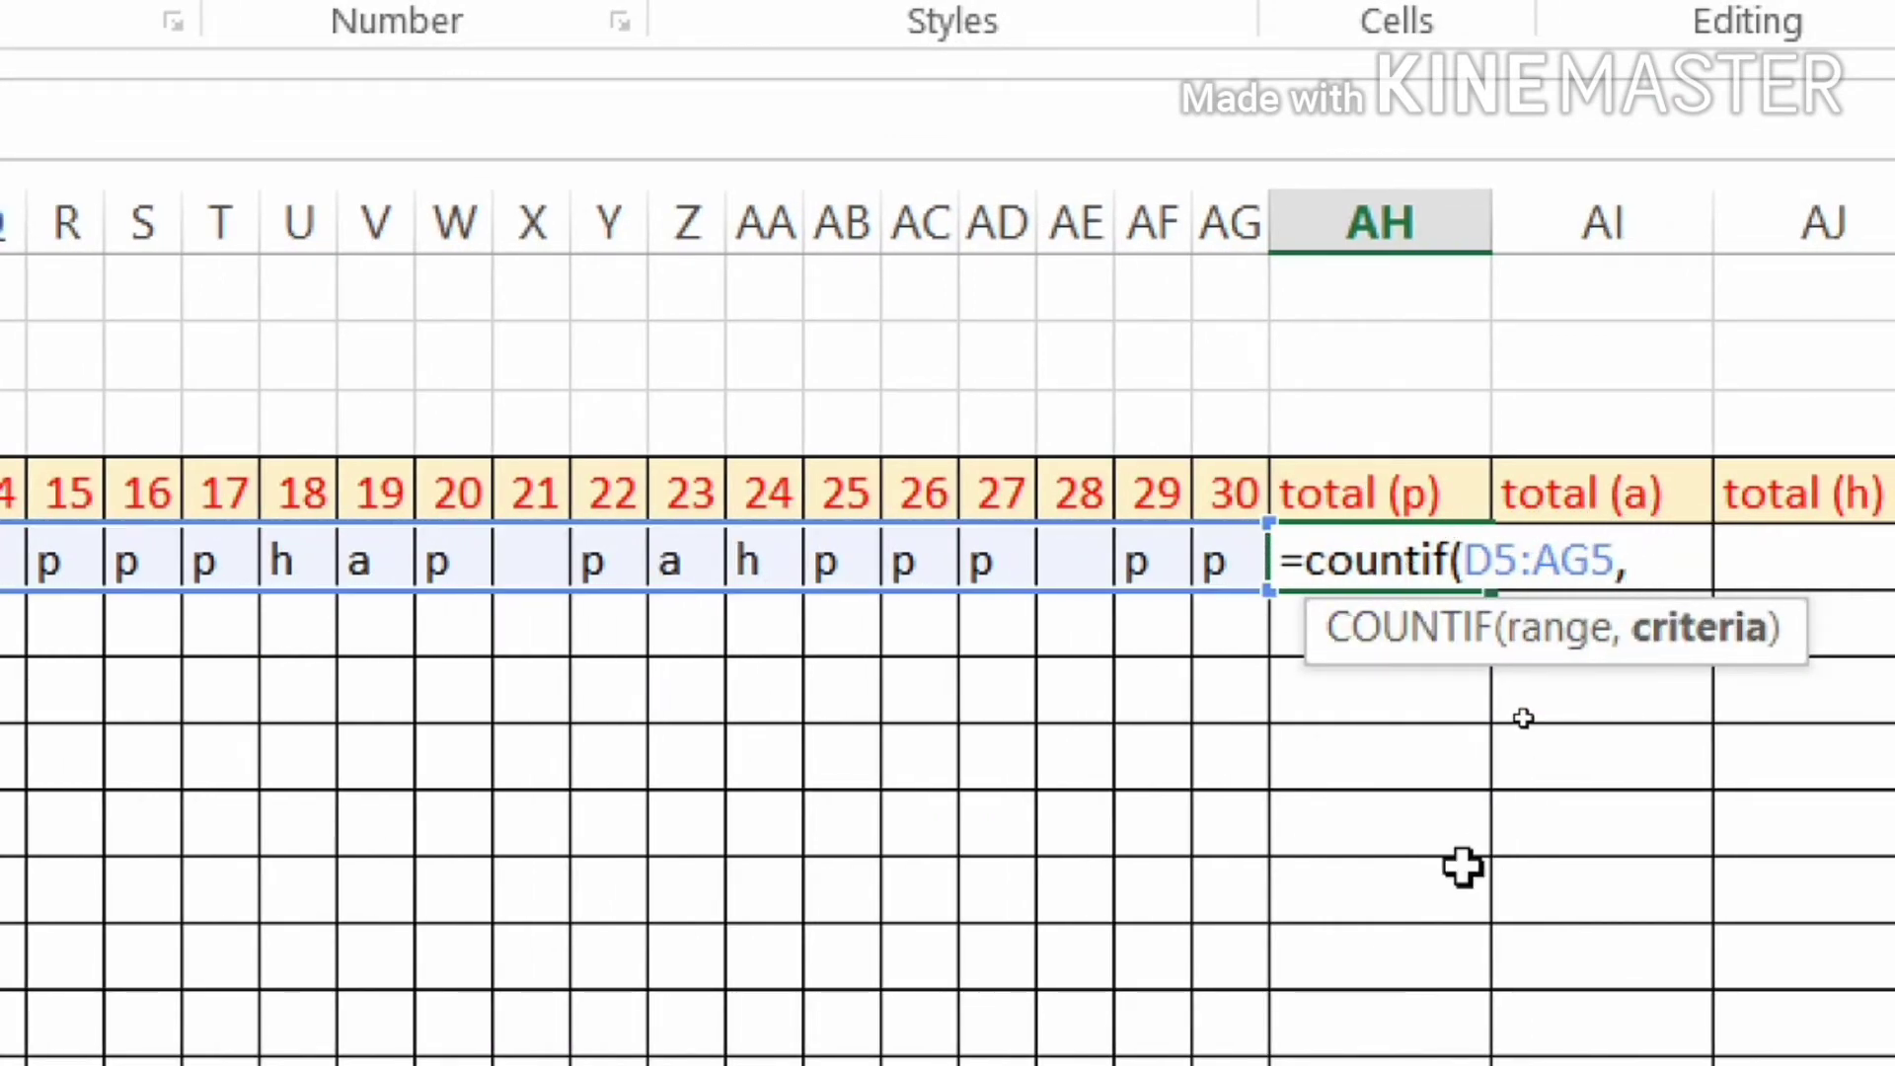
{"action": "type", "text": "\"p\")"}
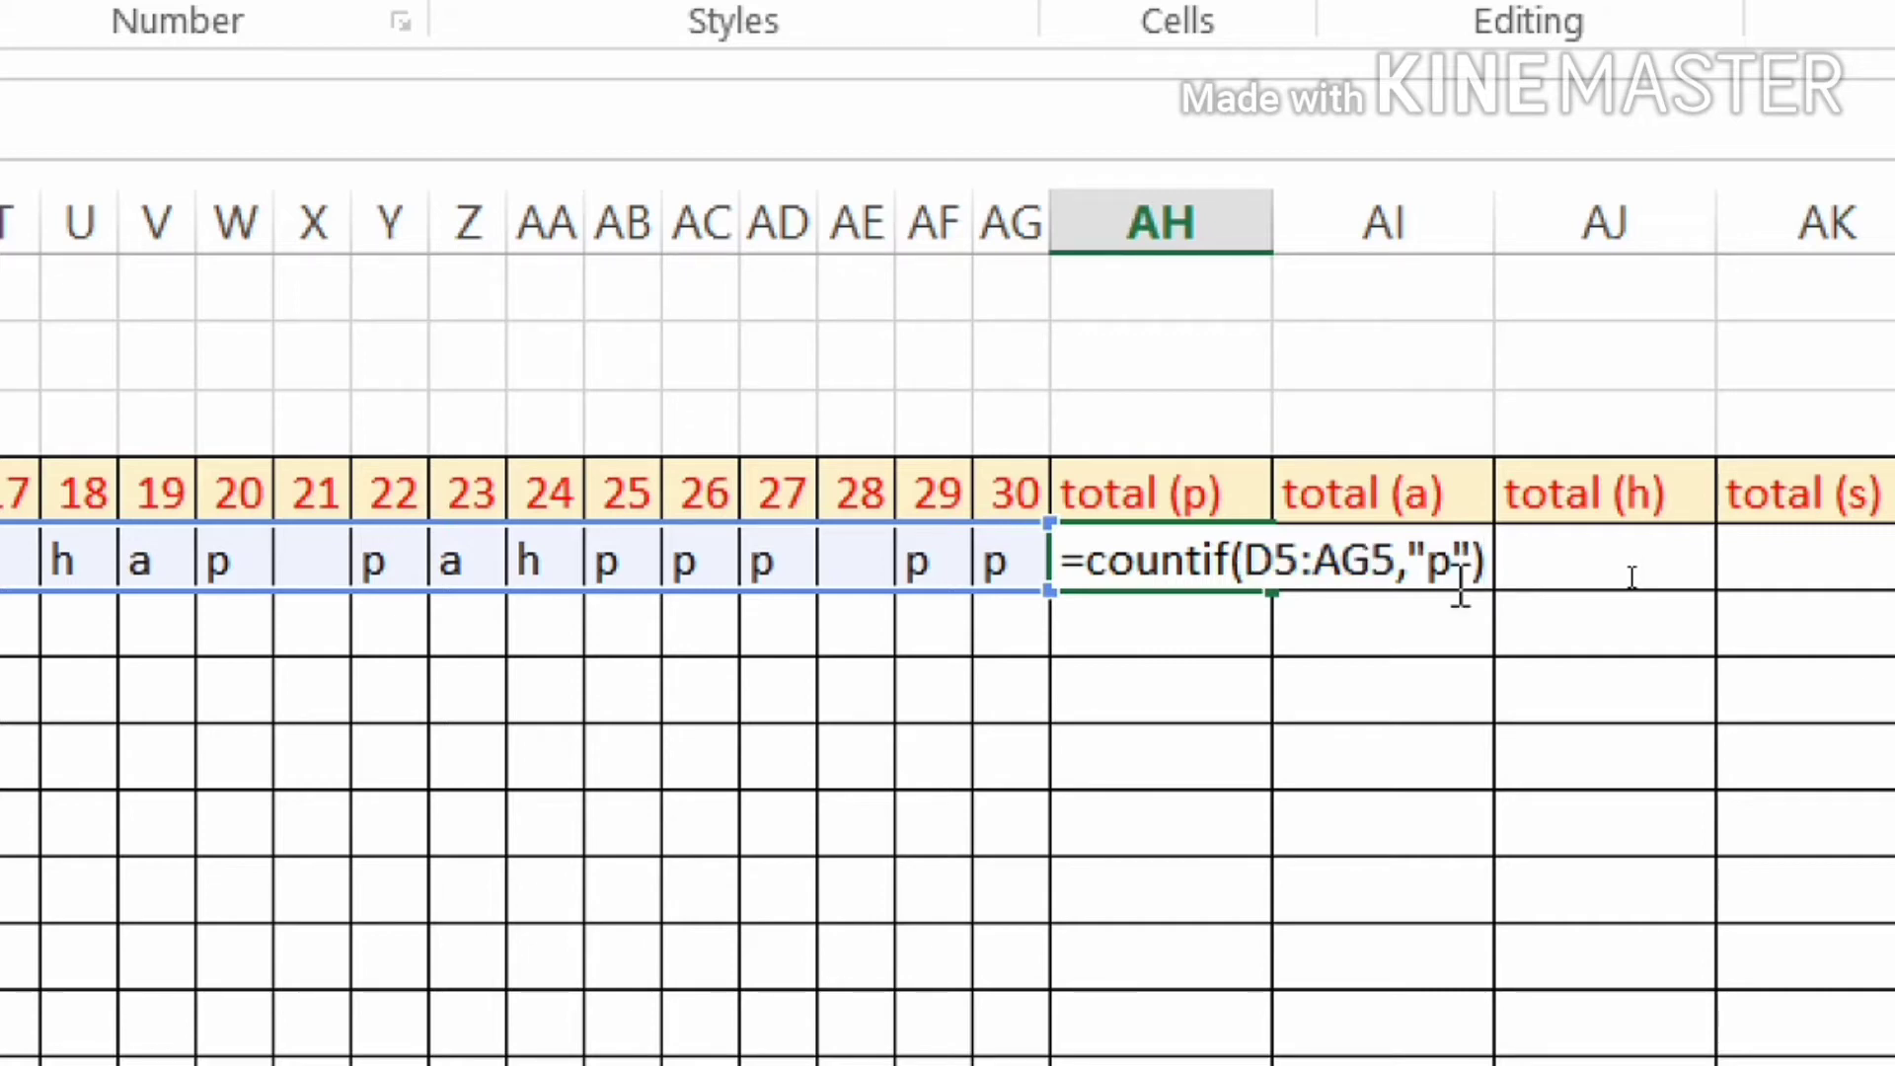
{"action": "key", "text": "Return"}
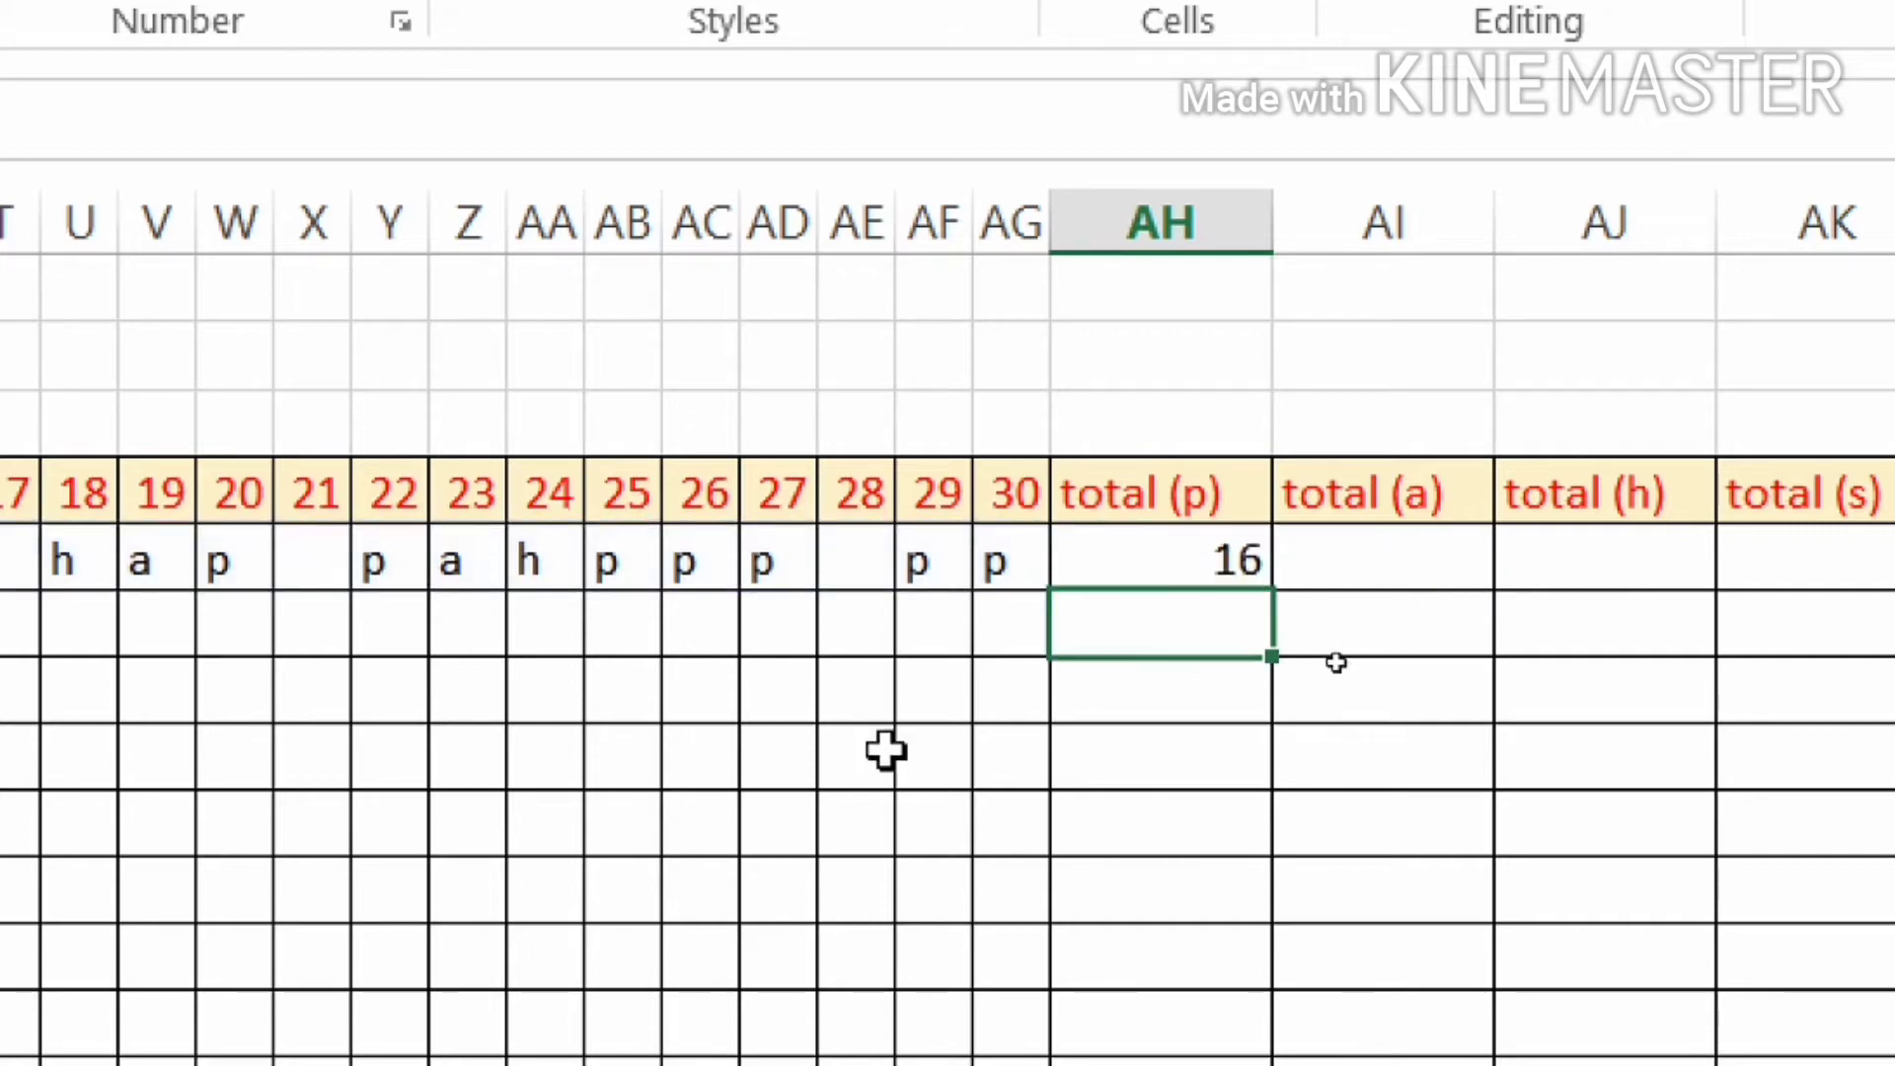
{"action": "left_click", "coordinate": [1163, 577]}
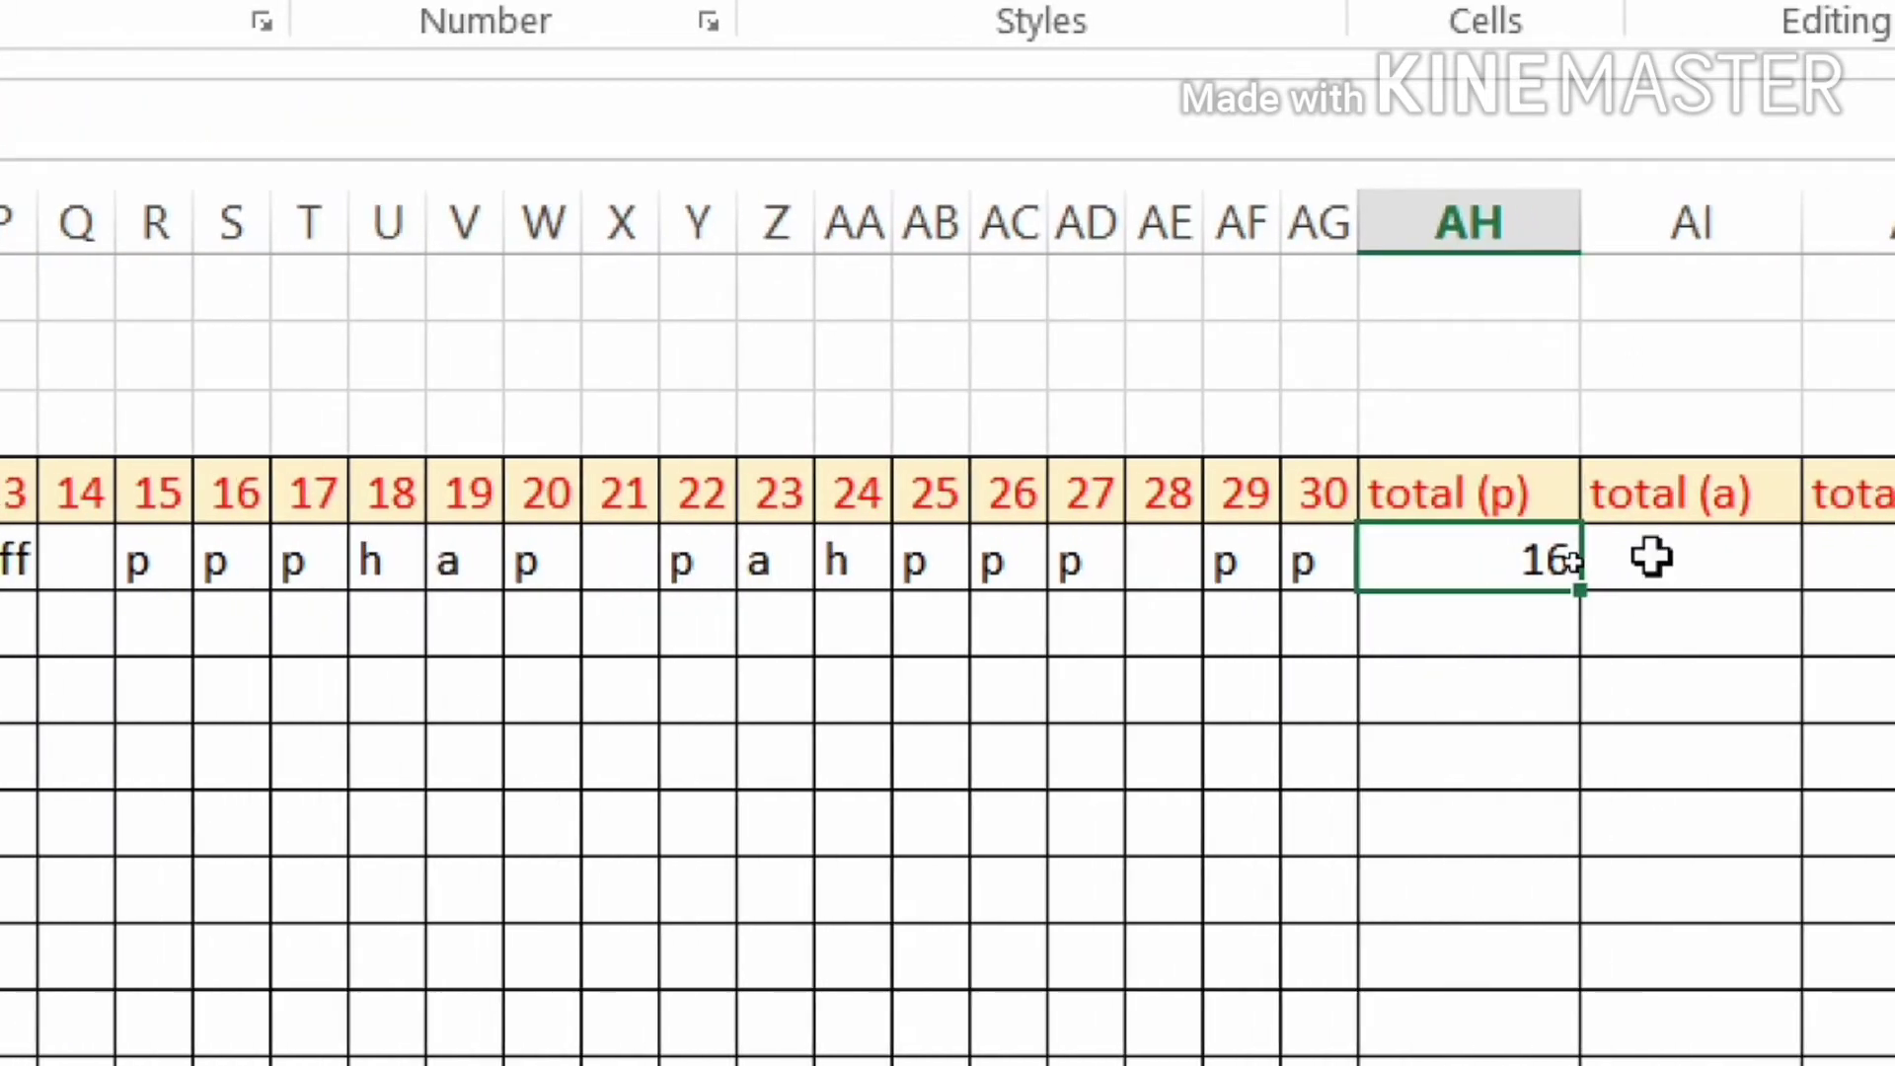
Enter the formula =countif(D5:AG5,"a") in cell AI5 under total (a).
{"action": "left_click", "coordinate": [1651, 559]}
{"action": "type", "text": "="}
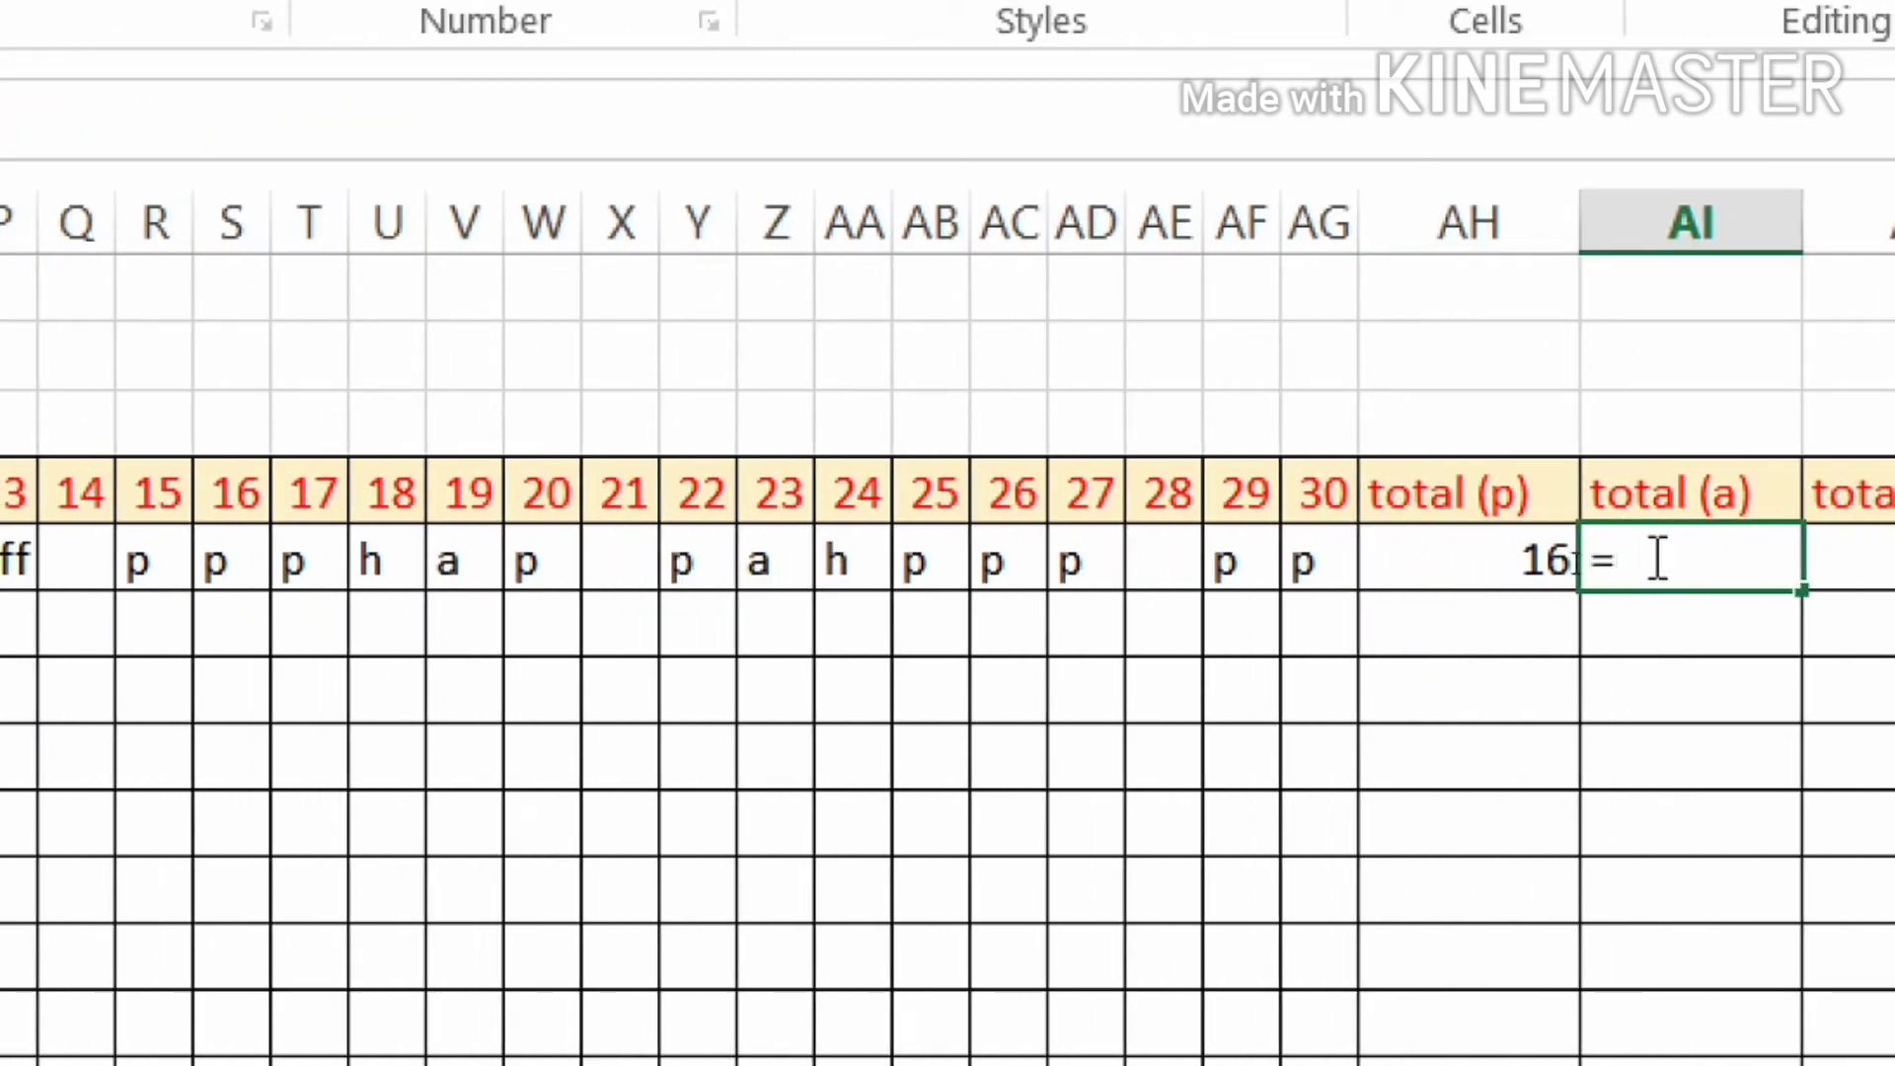
{"action": "type", "text": "coun"}
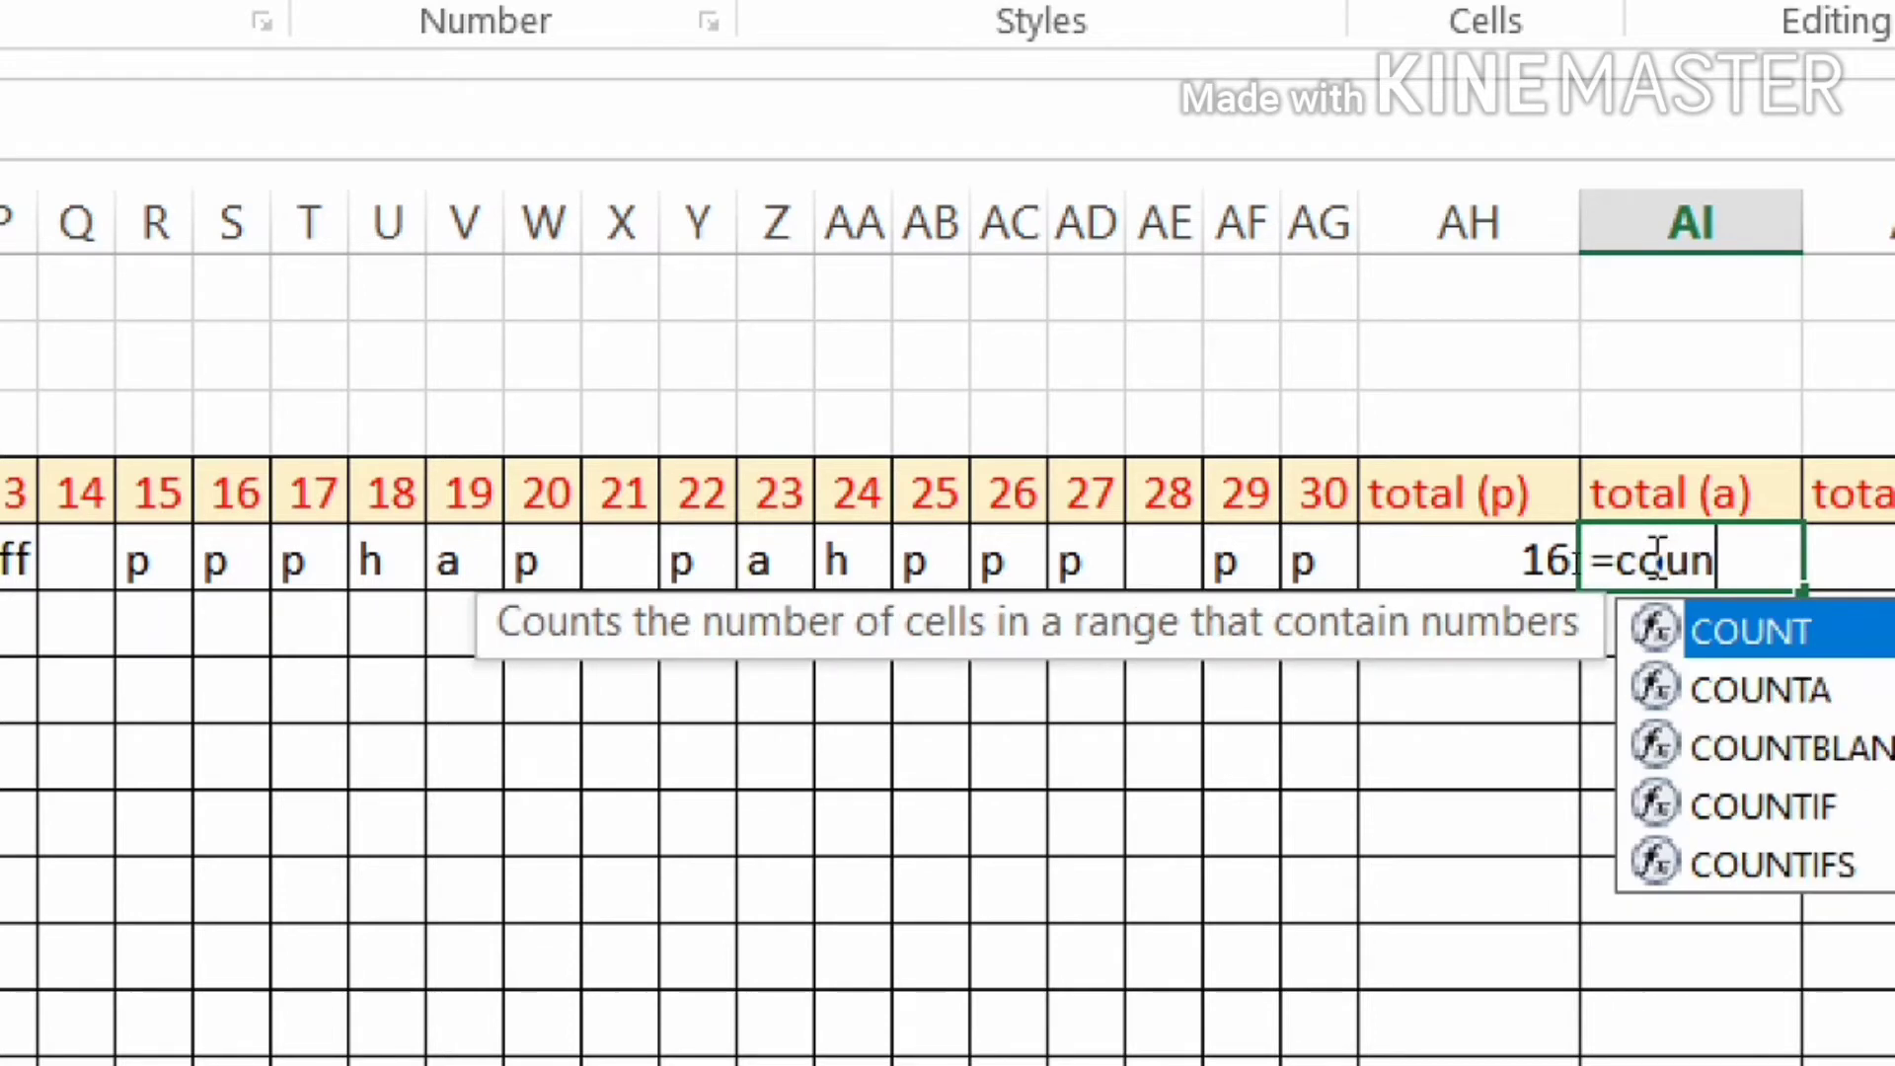
{"action": "type", "text": "tif"}
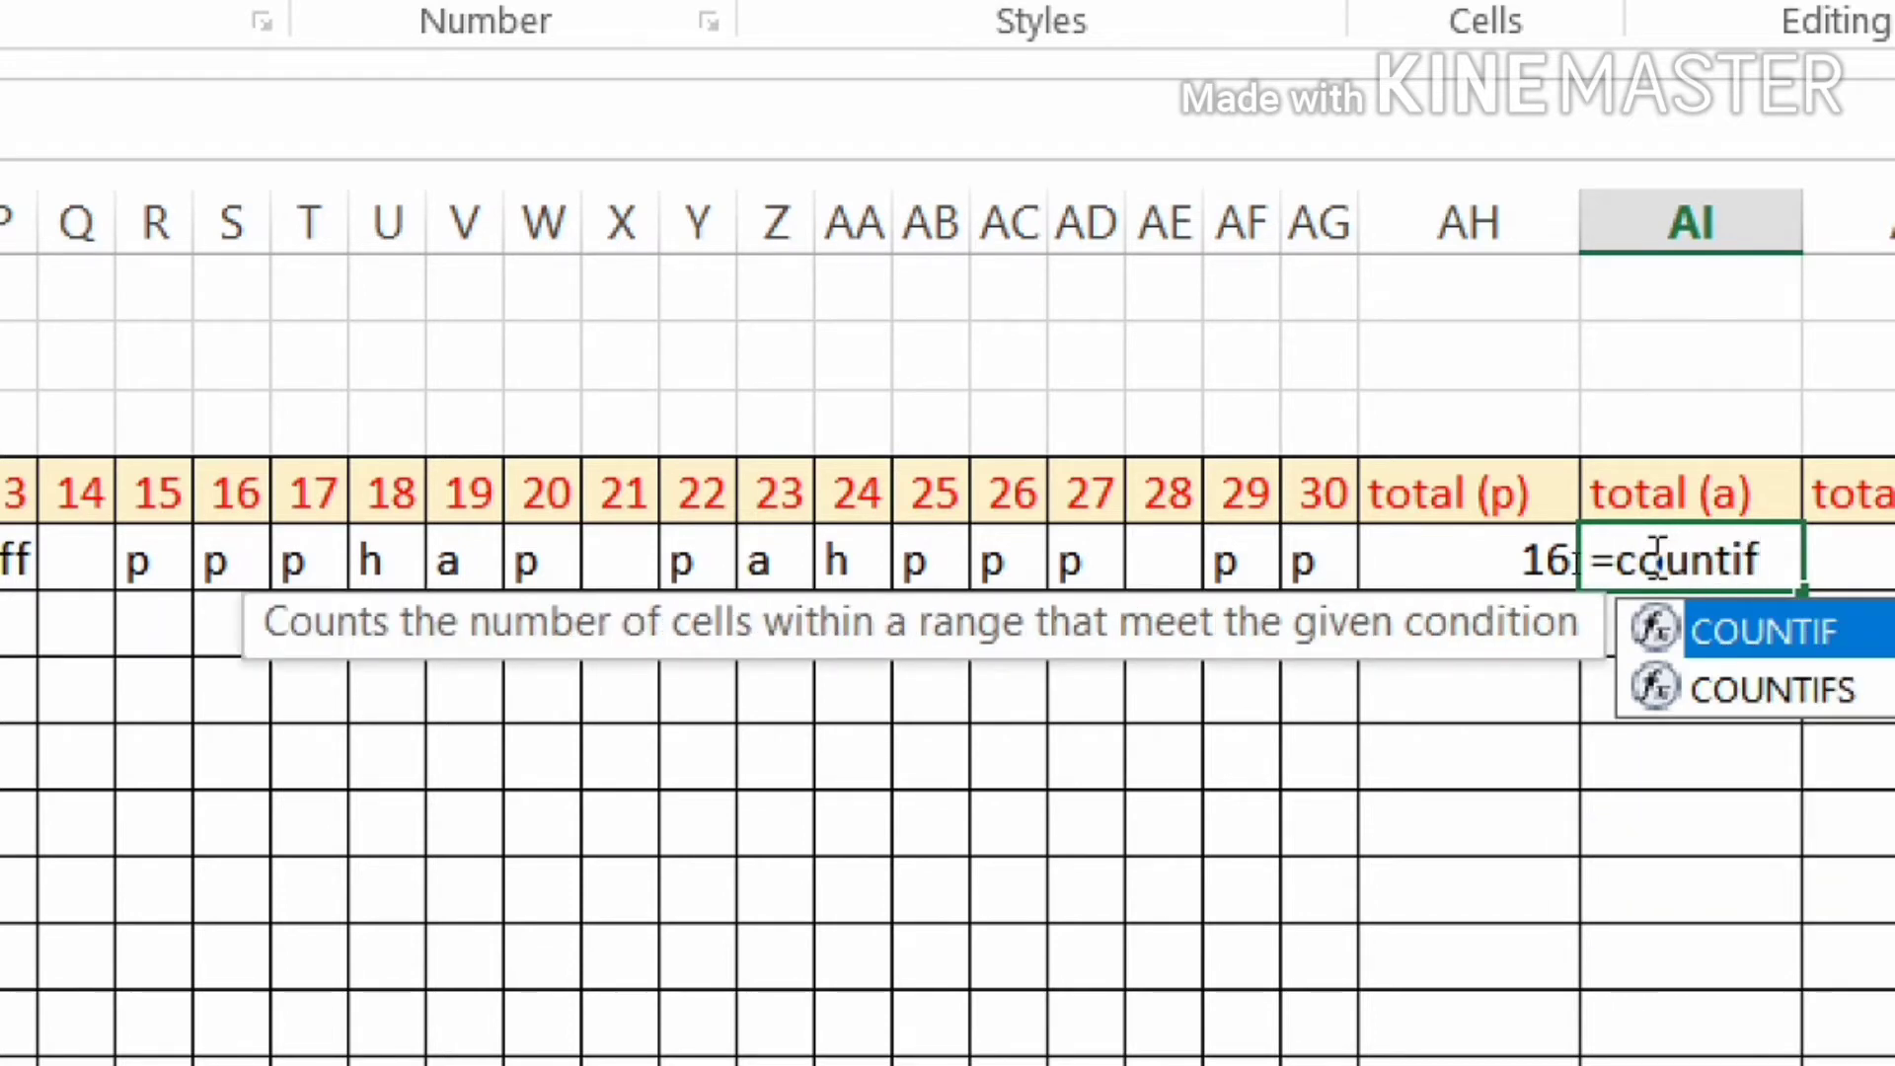
{"action": "type", "text": "("}
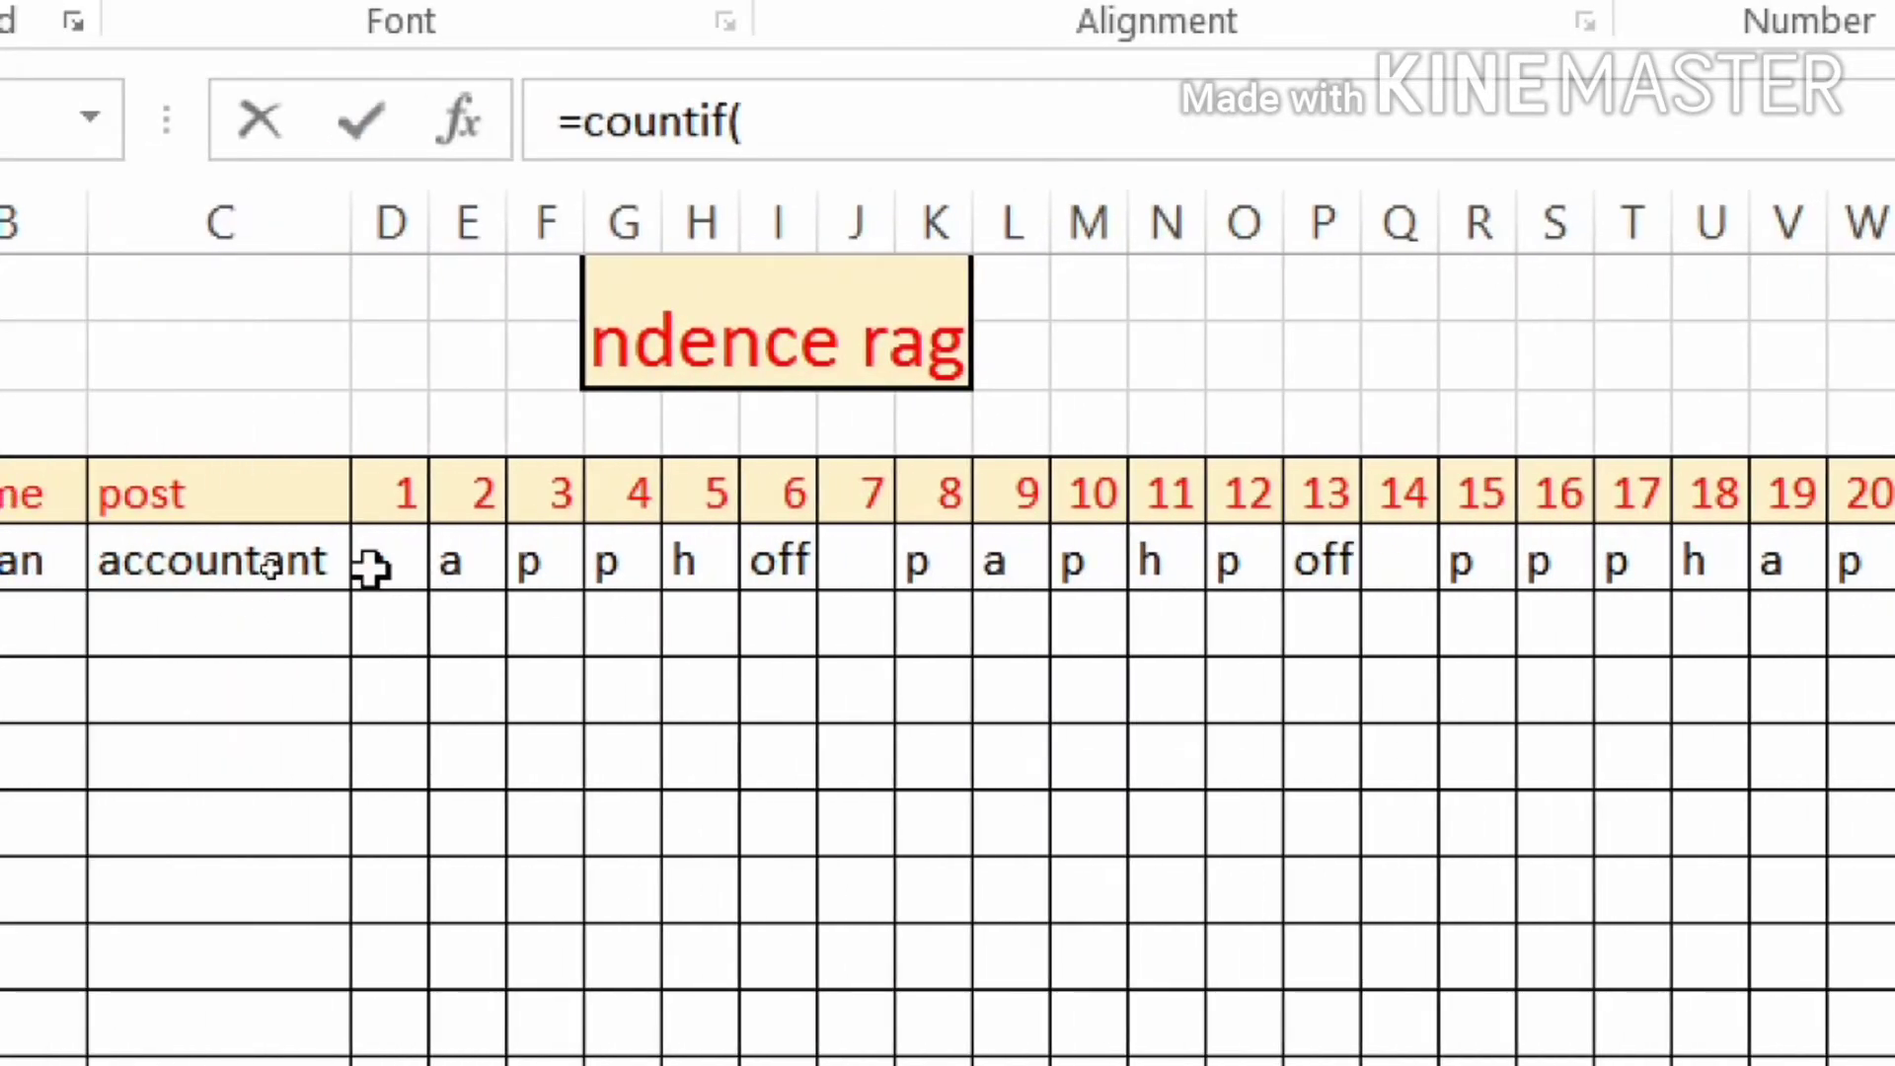
{"action": "left_click_drag", "start_coordinate": [373, 560], "coordinate": [1894, 561]}
{"action": "left_click_drag", "start_coordinate": [1654, 562], "coordinate": [1849, 569]}
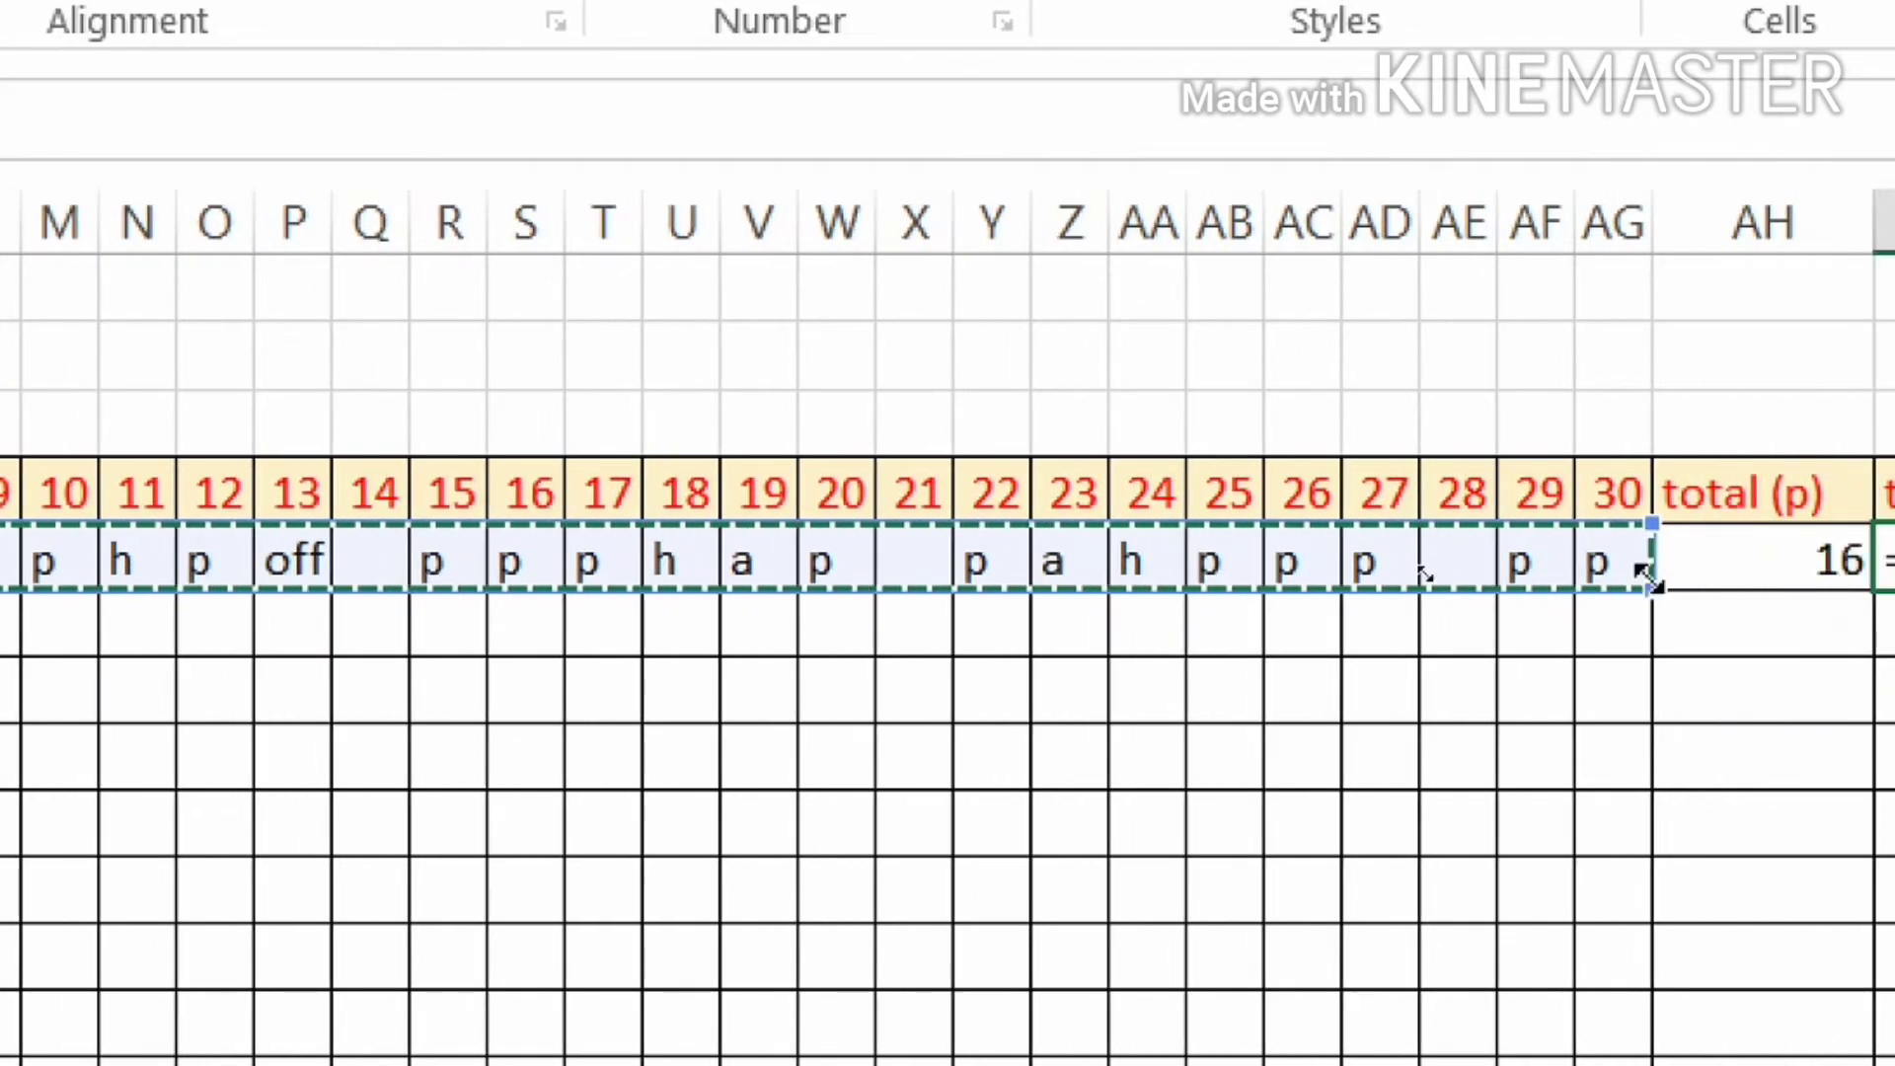
{"action": "type", "text": ","}
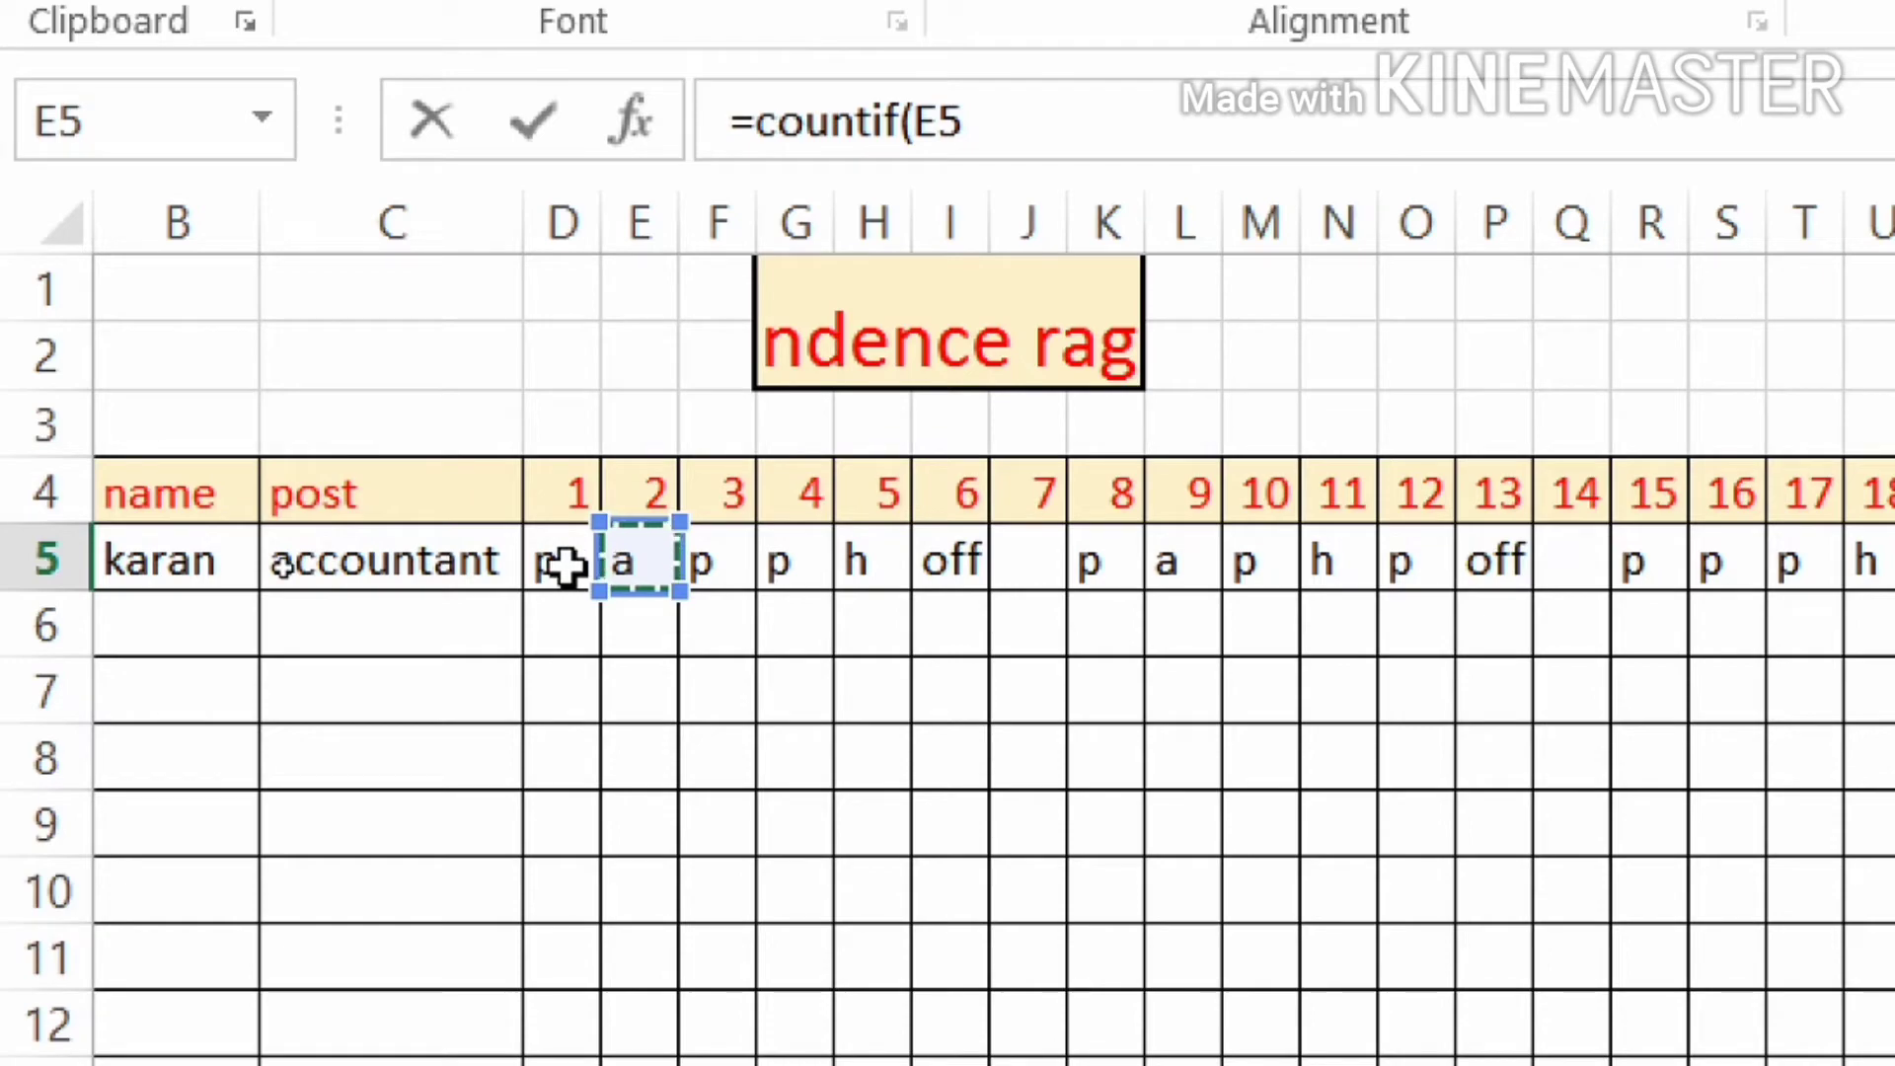
{"action": "left_click_drag", "start_coordinate": [563, 564], "coordinate": [1881, 526]}
{"action": "mouse_move", "coordinate": [1658, 528]}
{"action": "left_mouse_down"}
{"action": "mouse_move", "coordinate": [1649, 494]}
{"action": "mouse_move", "coordinate": [1651, 563]}
{"action": "left_mouse_up"}
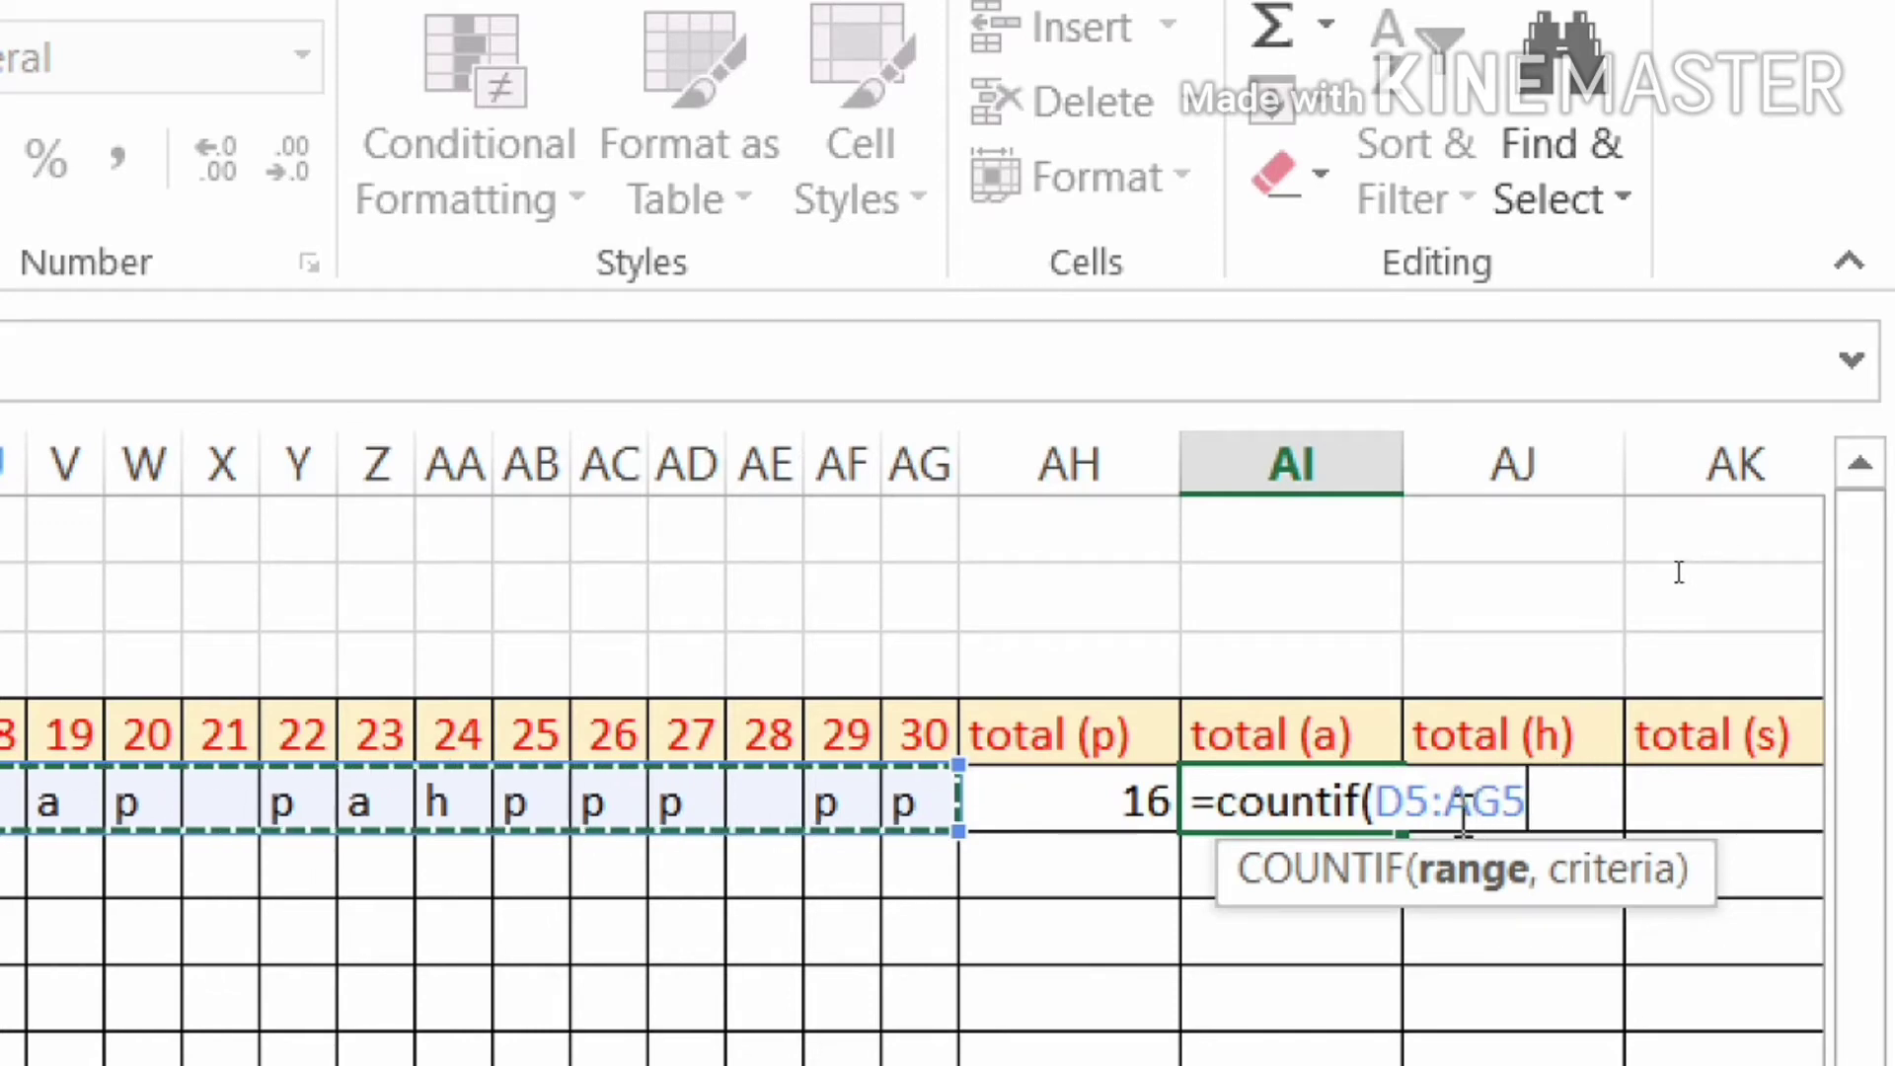
{"action": "type", "text": ","}
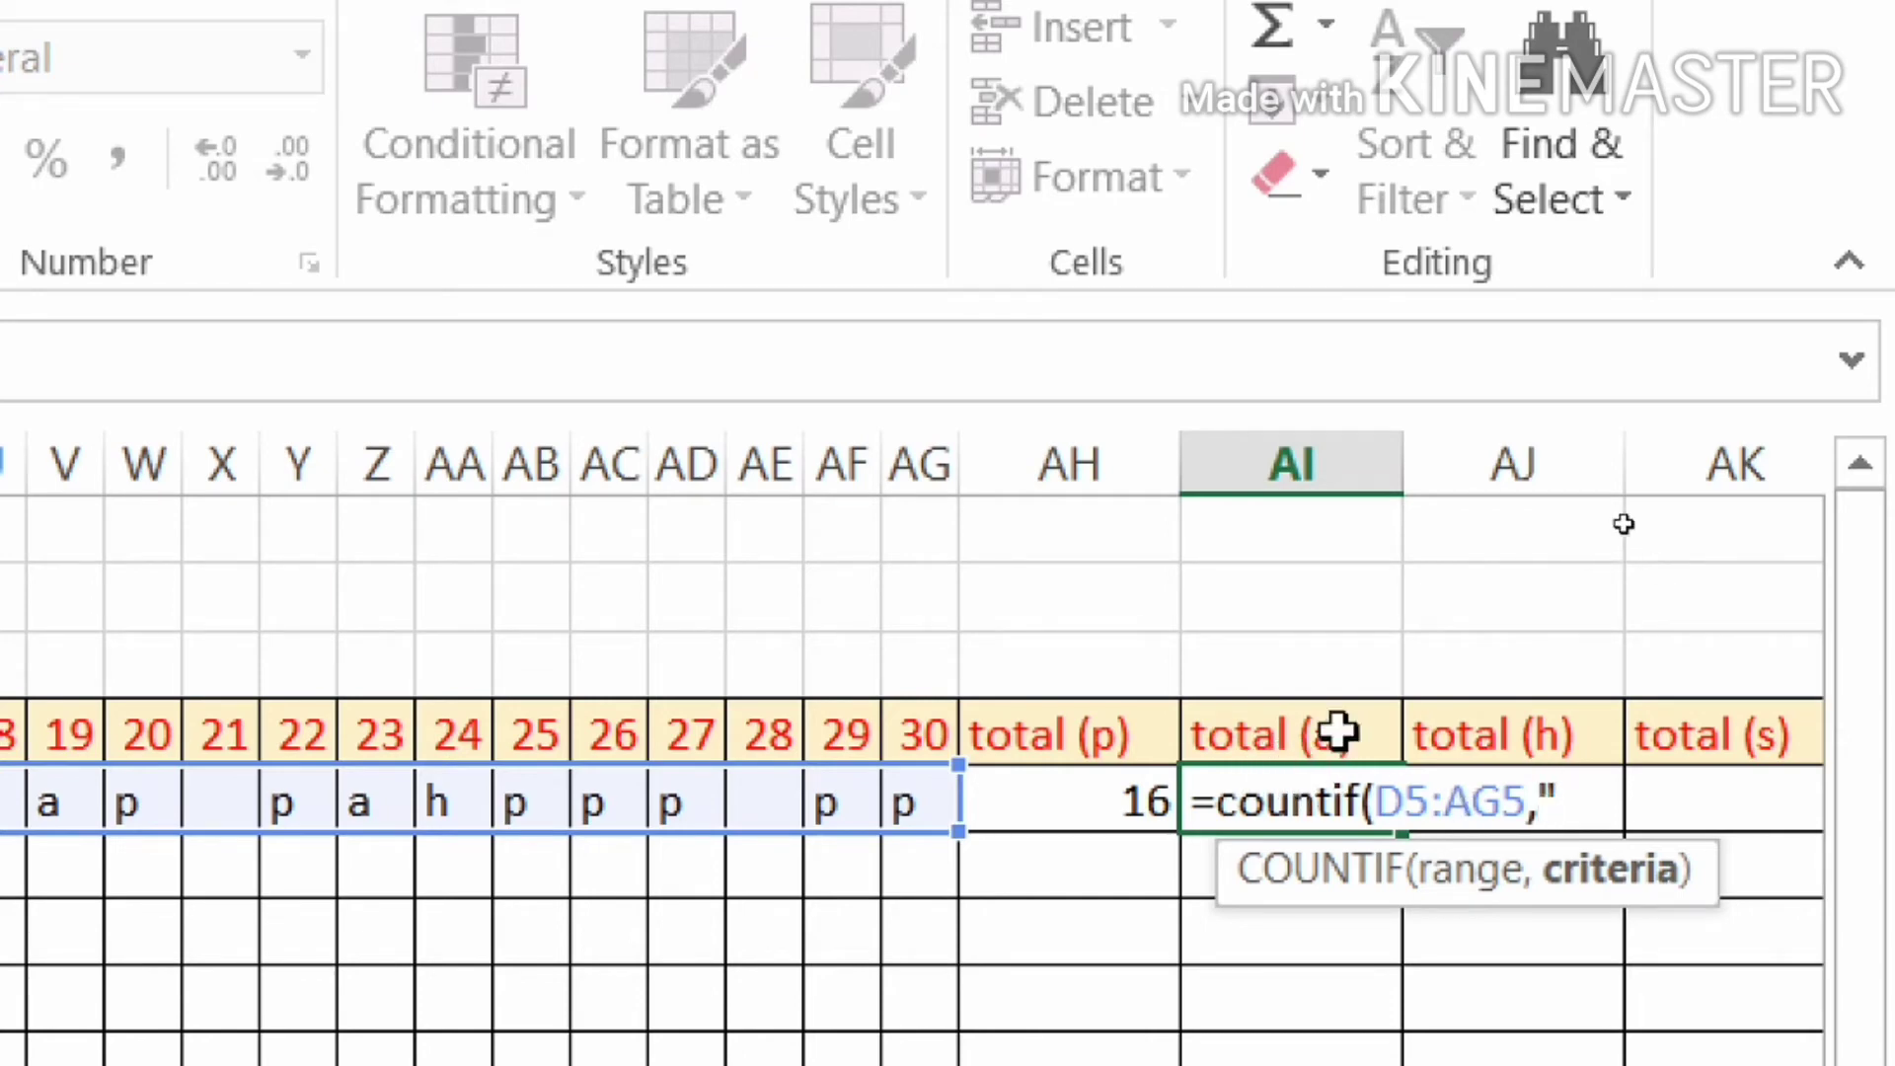
{"action": "type", "text": "a"}
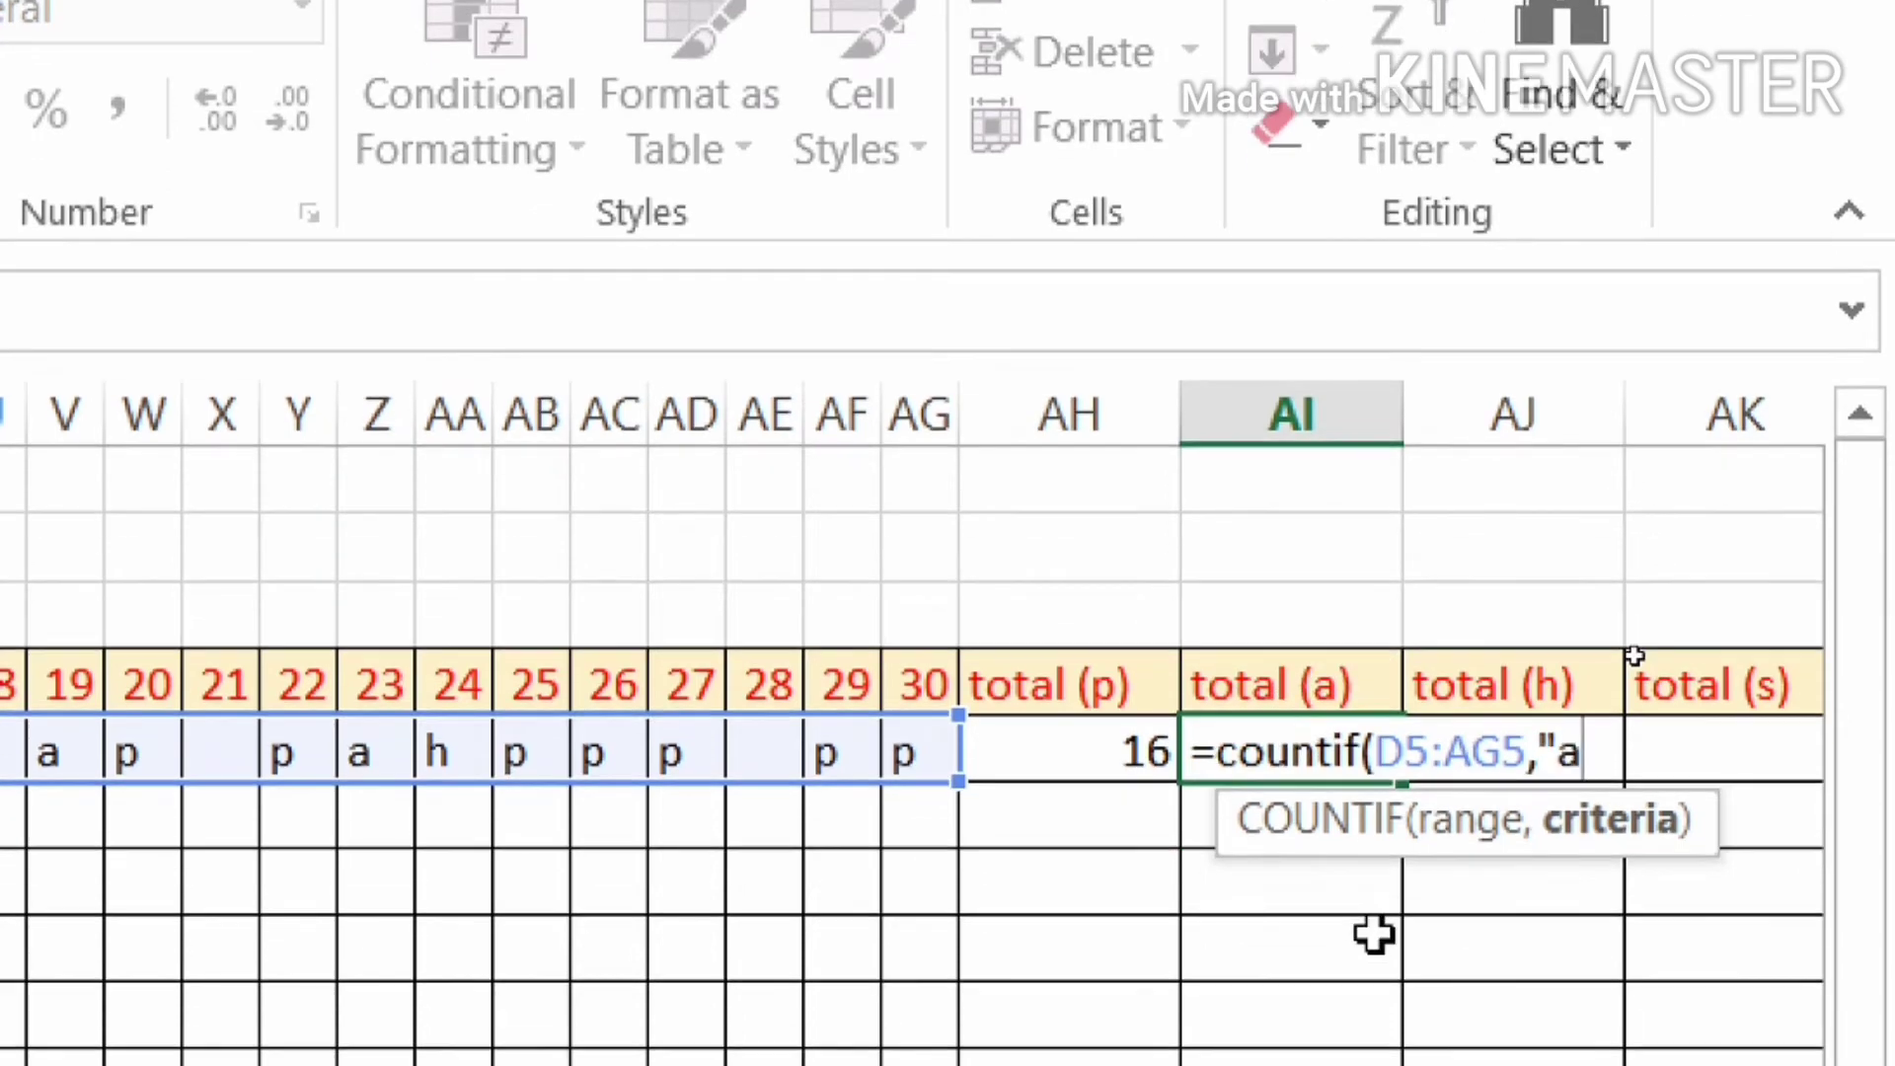
{"action": "type", "text": "\")"}
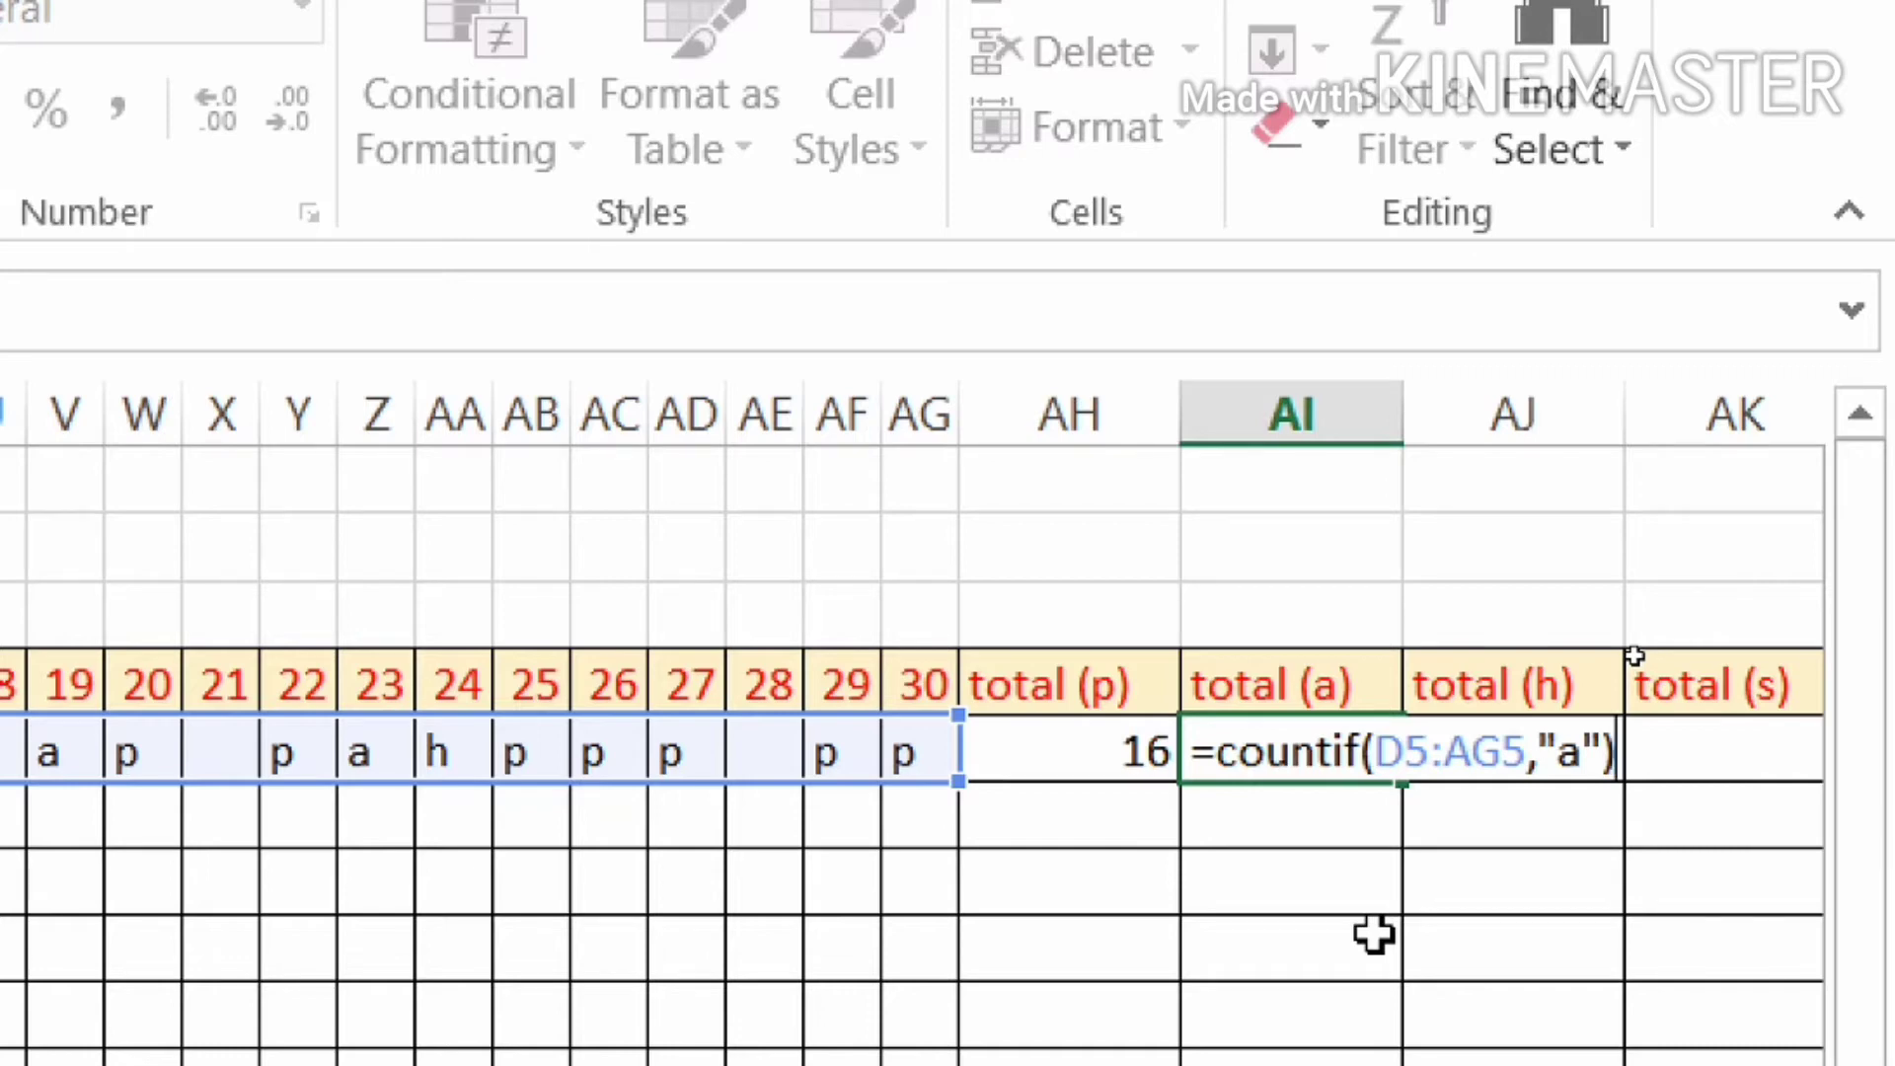
{"action": "key", "text": "Return"}
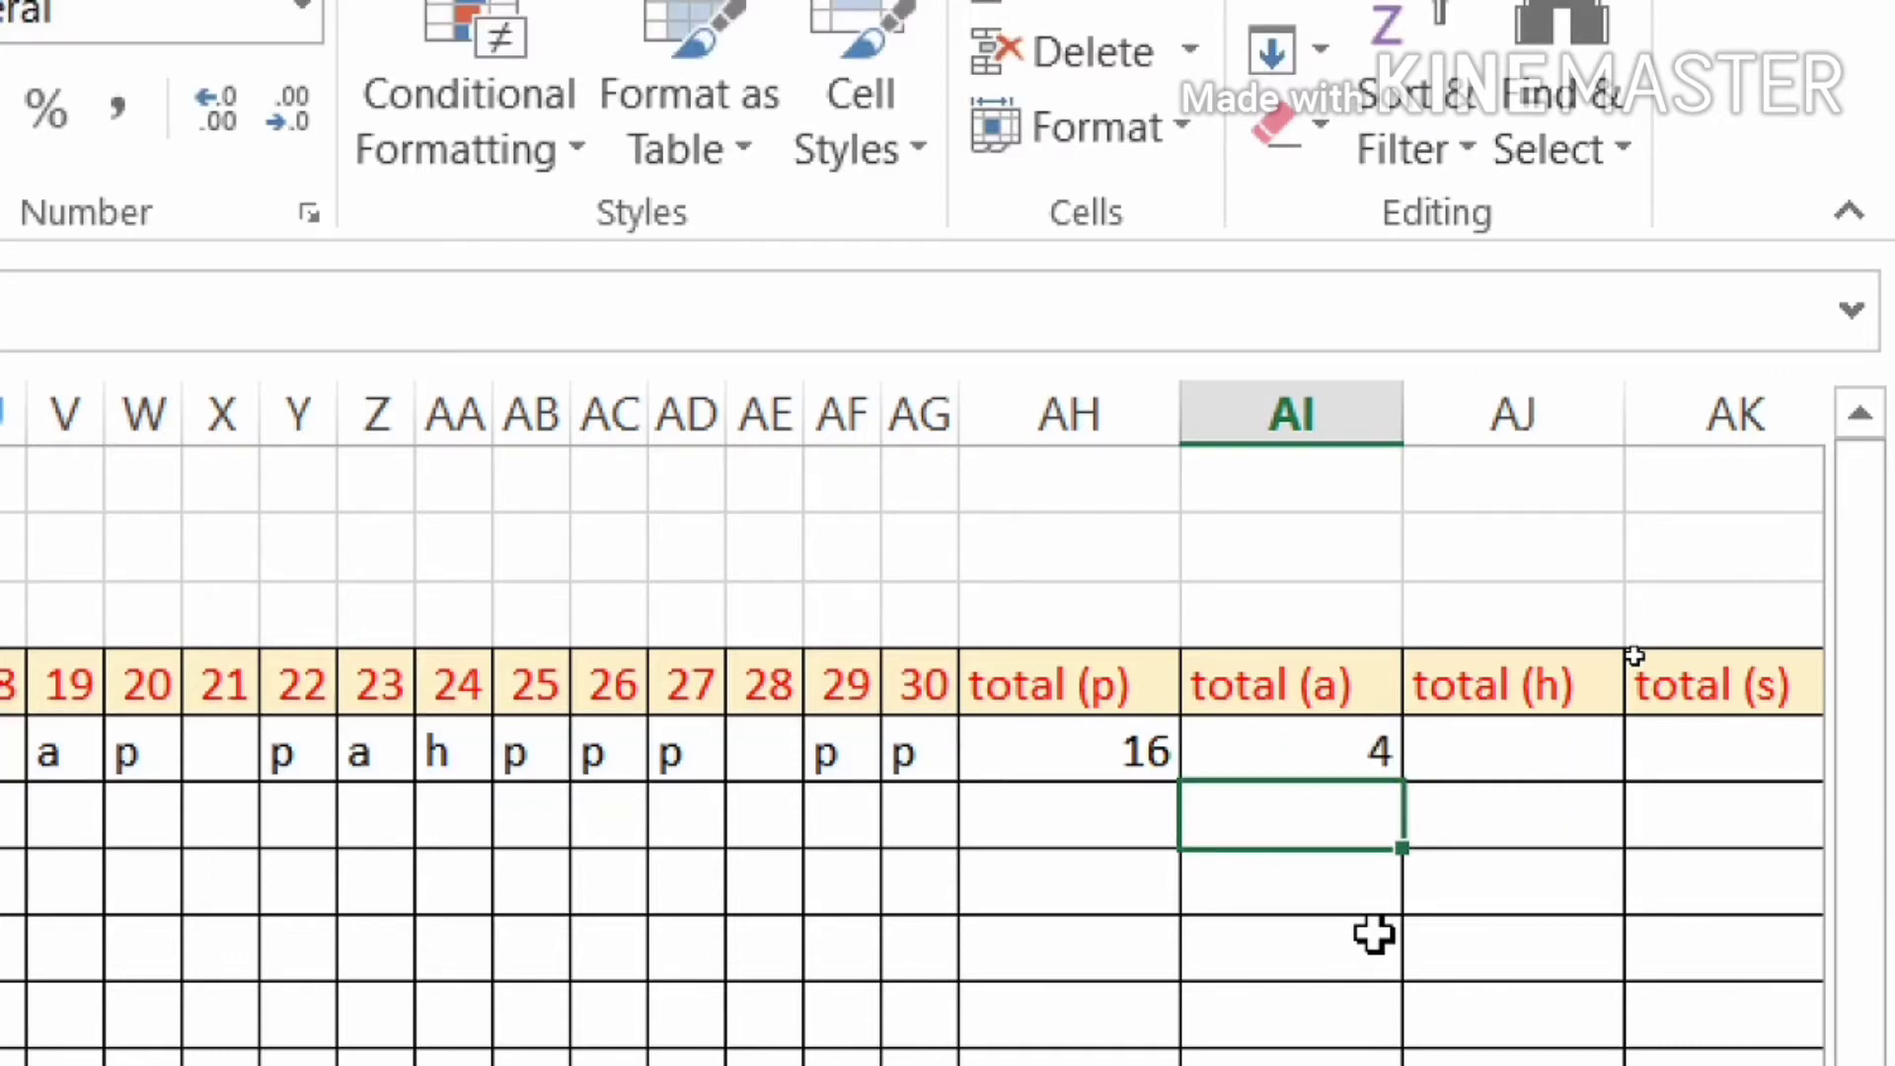
Enter the formula =countif(d5:ag5,"h") in cell AJ5 under total (h).
{"action": "left_click", "coordinate": [1487, 769]}
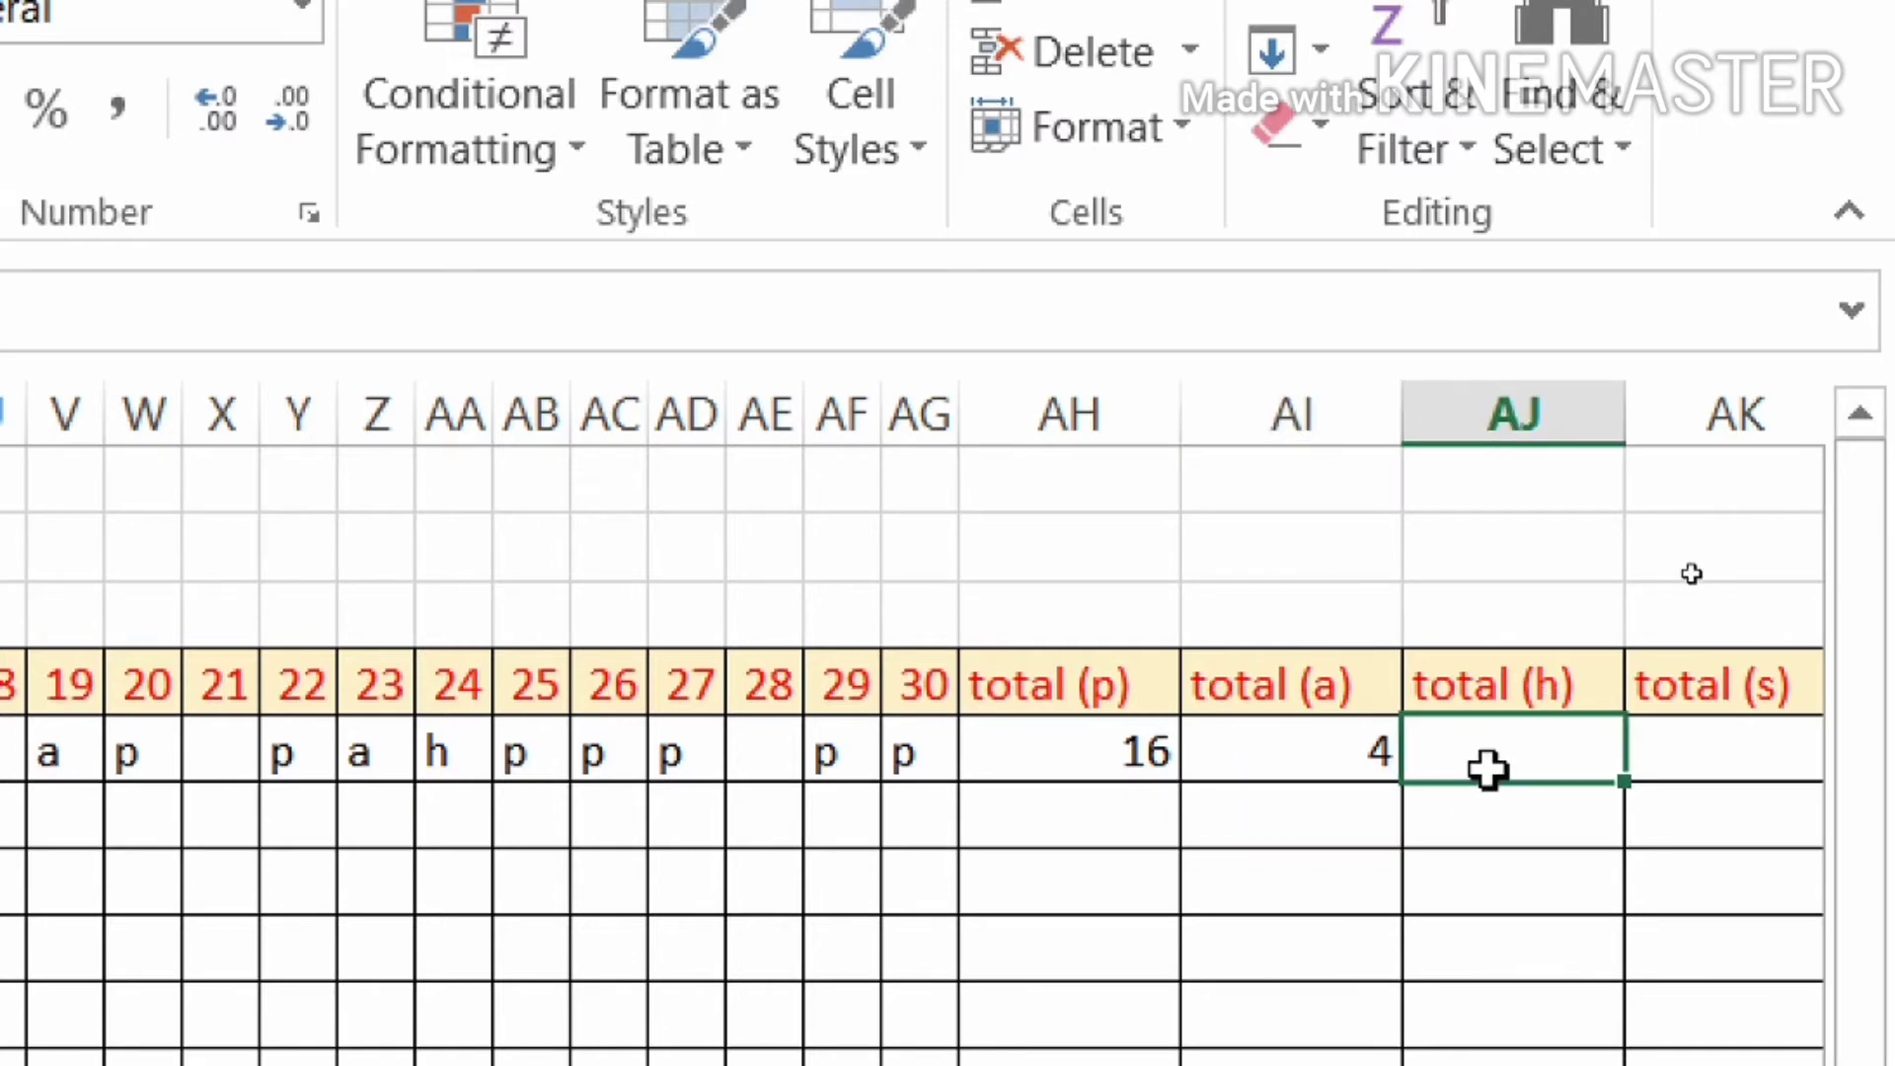
{"action": "double_click", "coordinate": [1488, 768]}
{"action": "type", "text": "="}
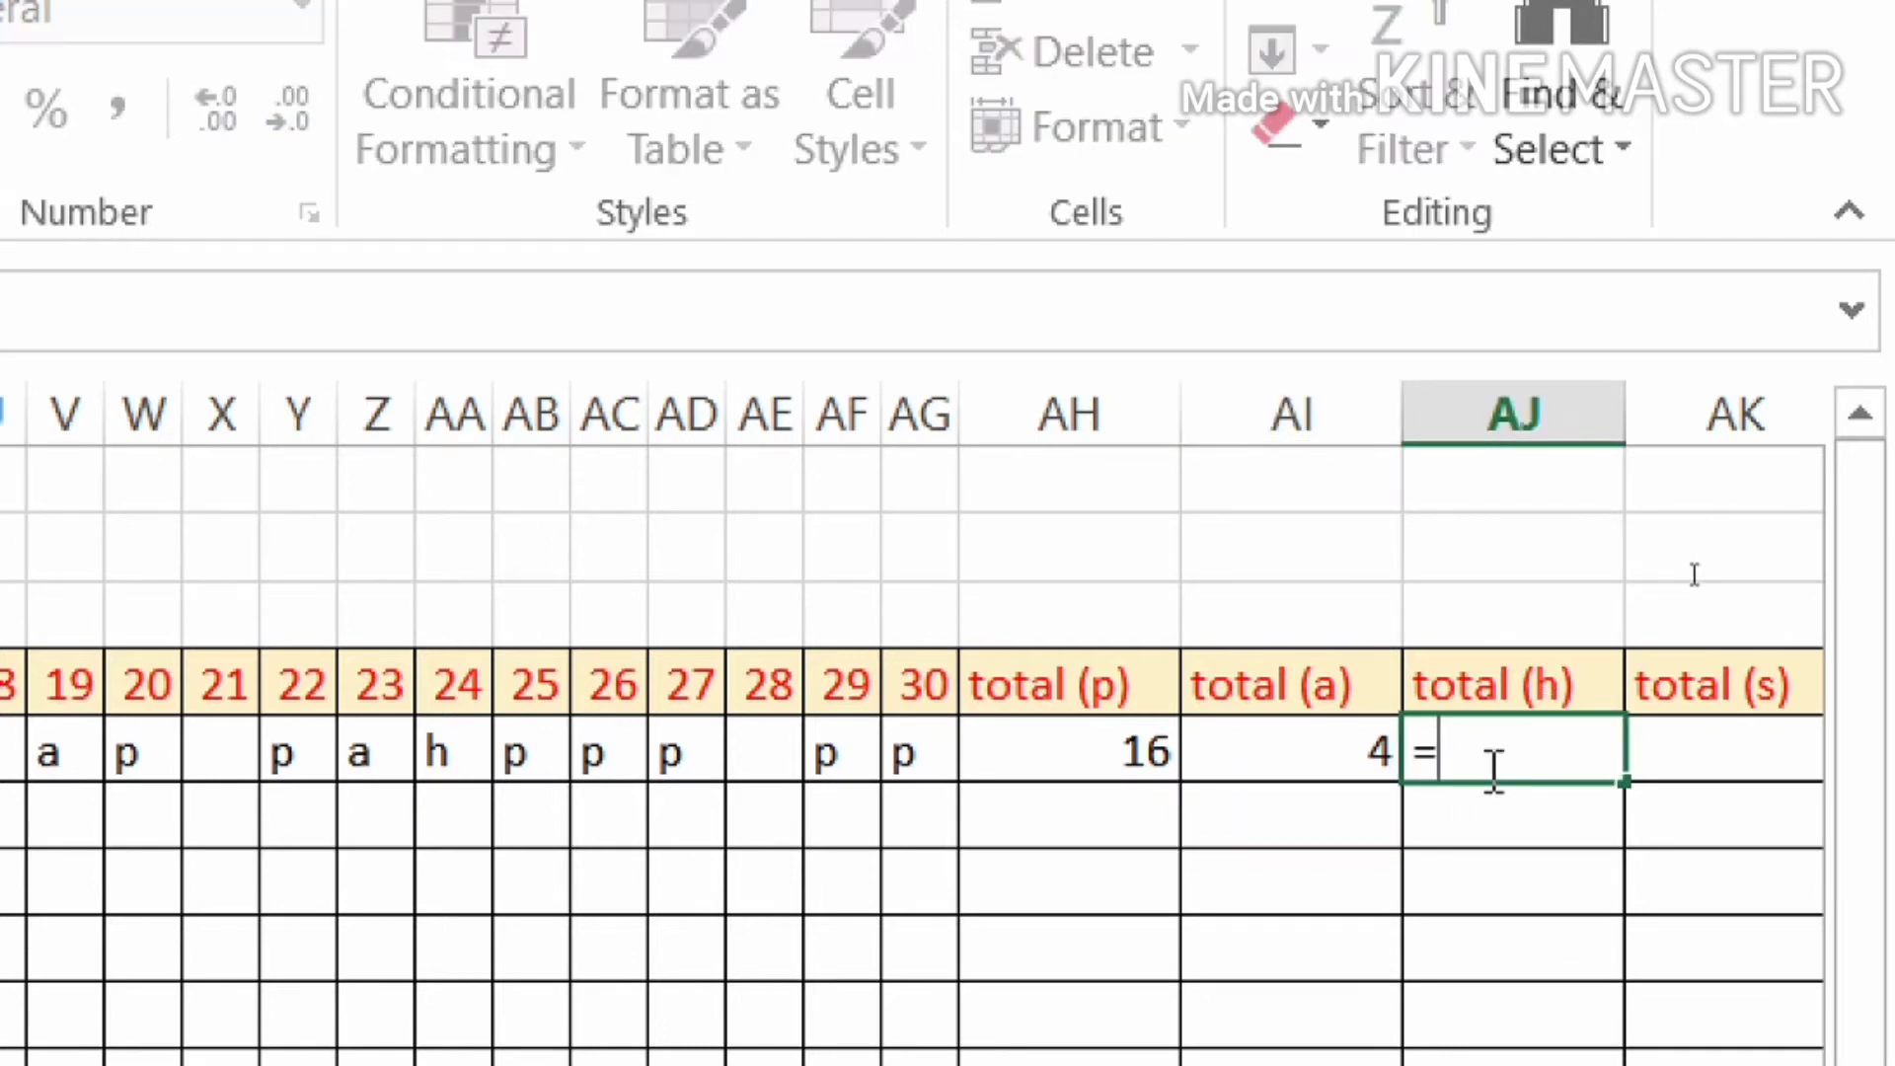
{"action": "type", "text": "count"}
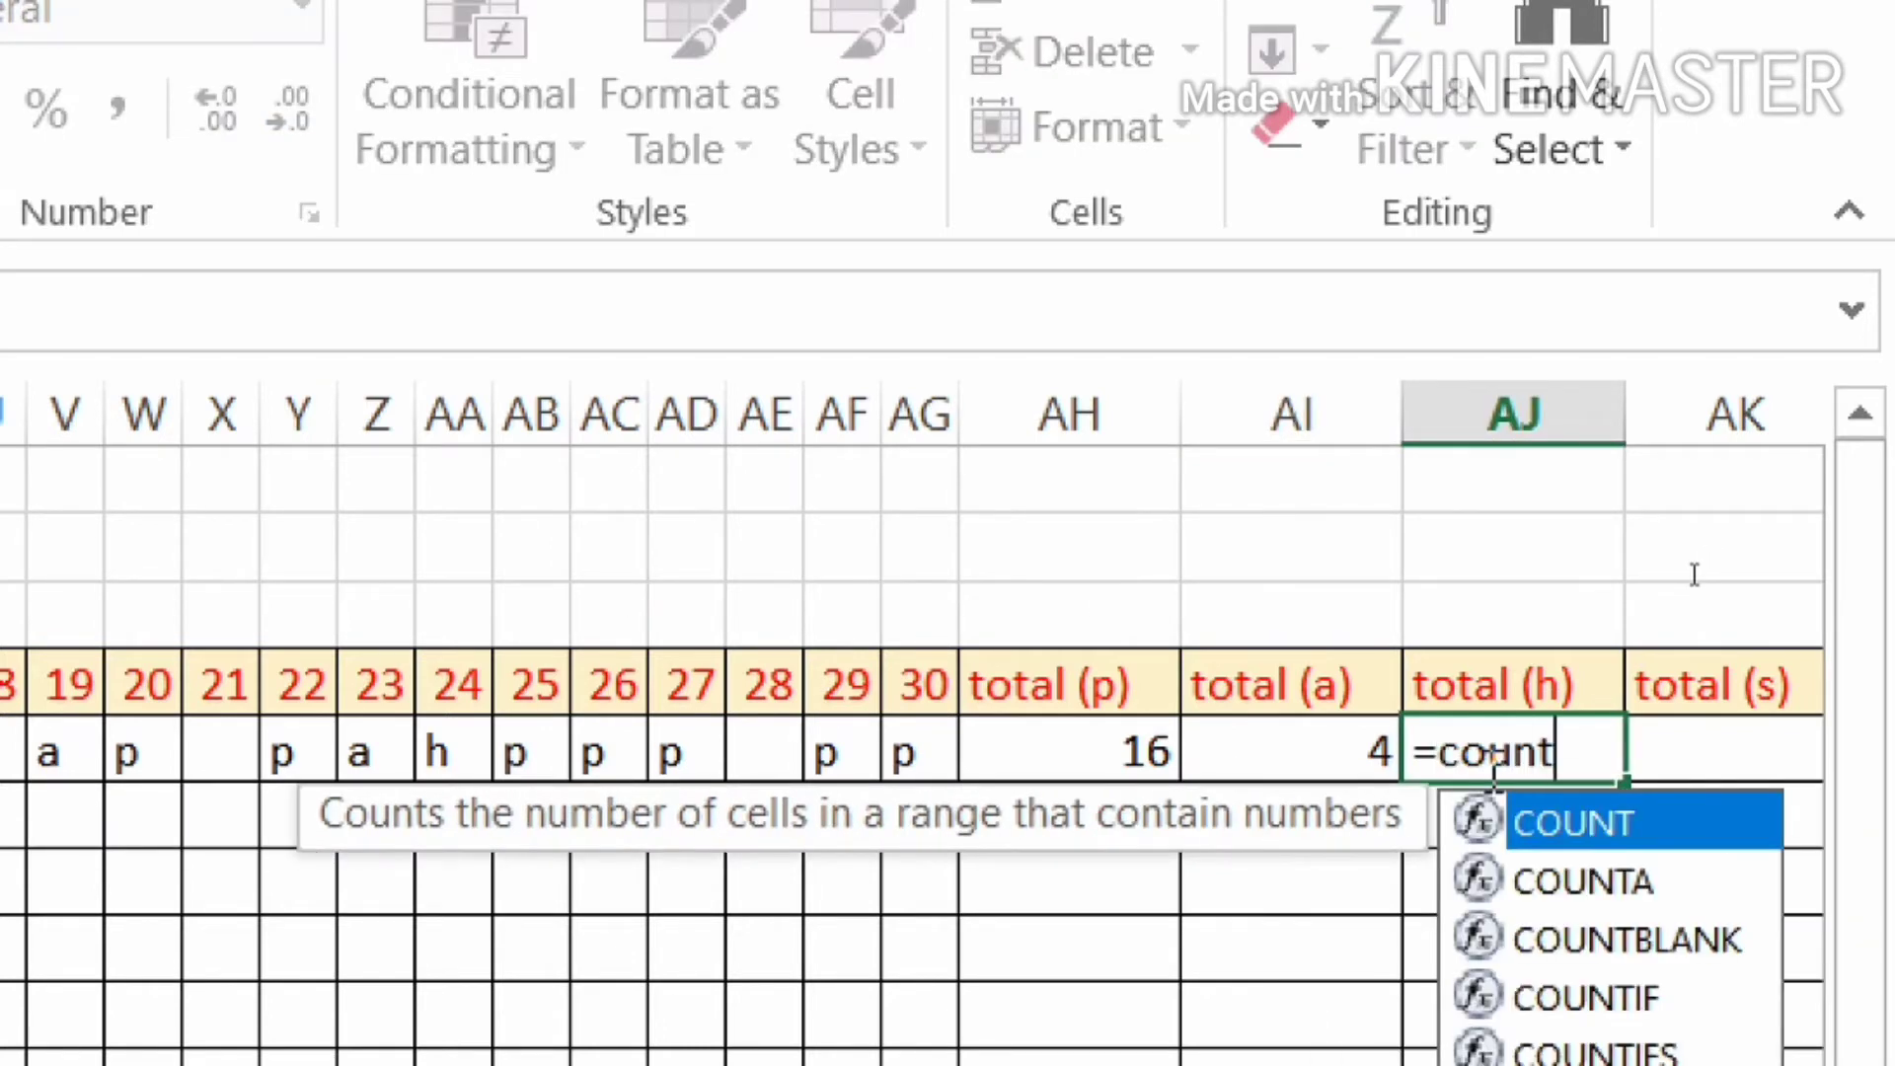
{"action": "type", "text": "if("}
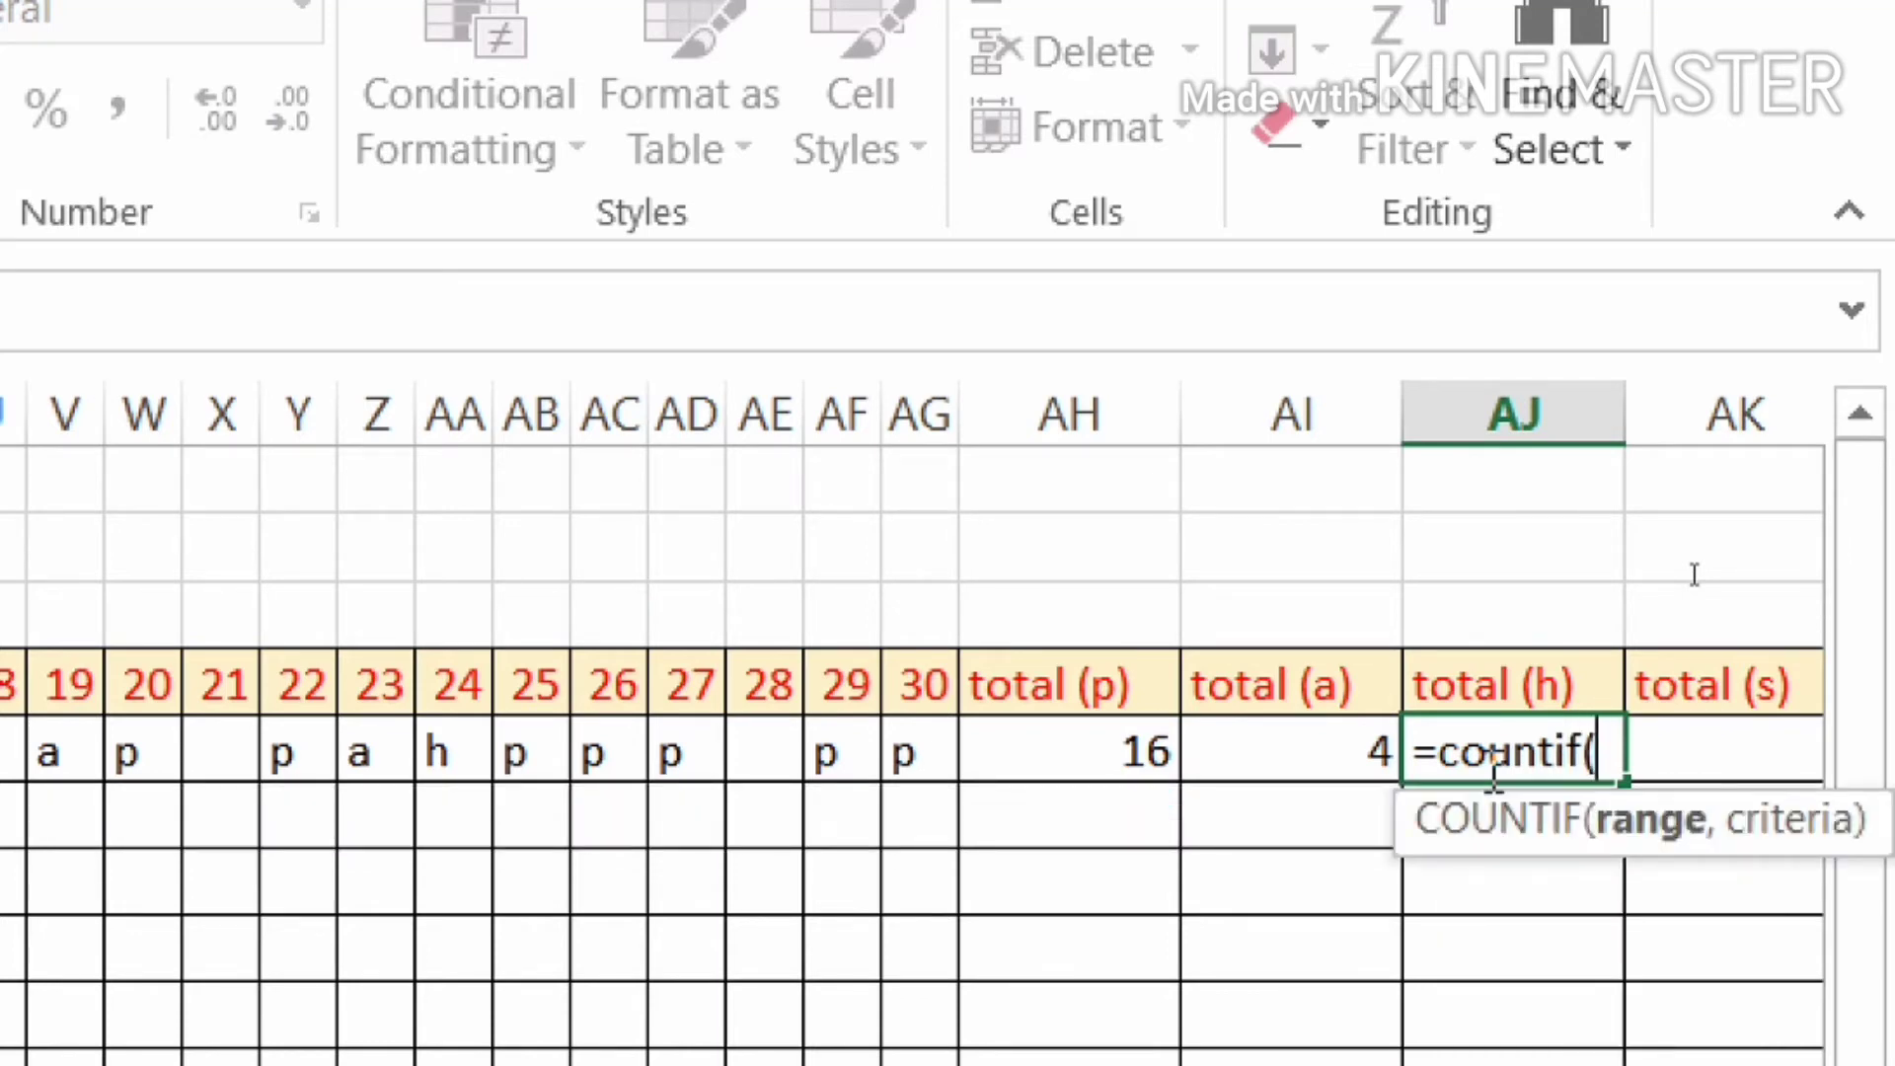
{"action": "type", "text": "g5:ag5"}
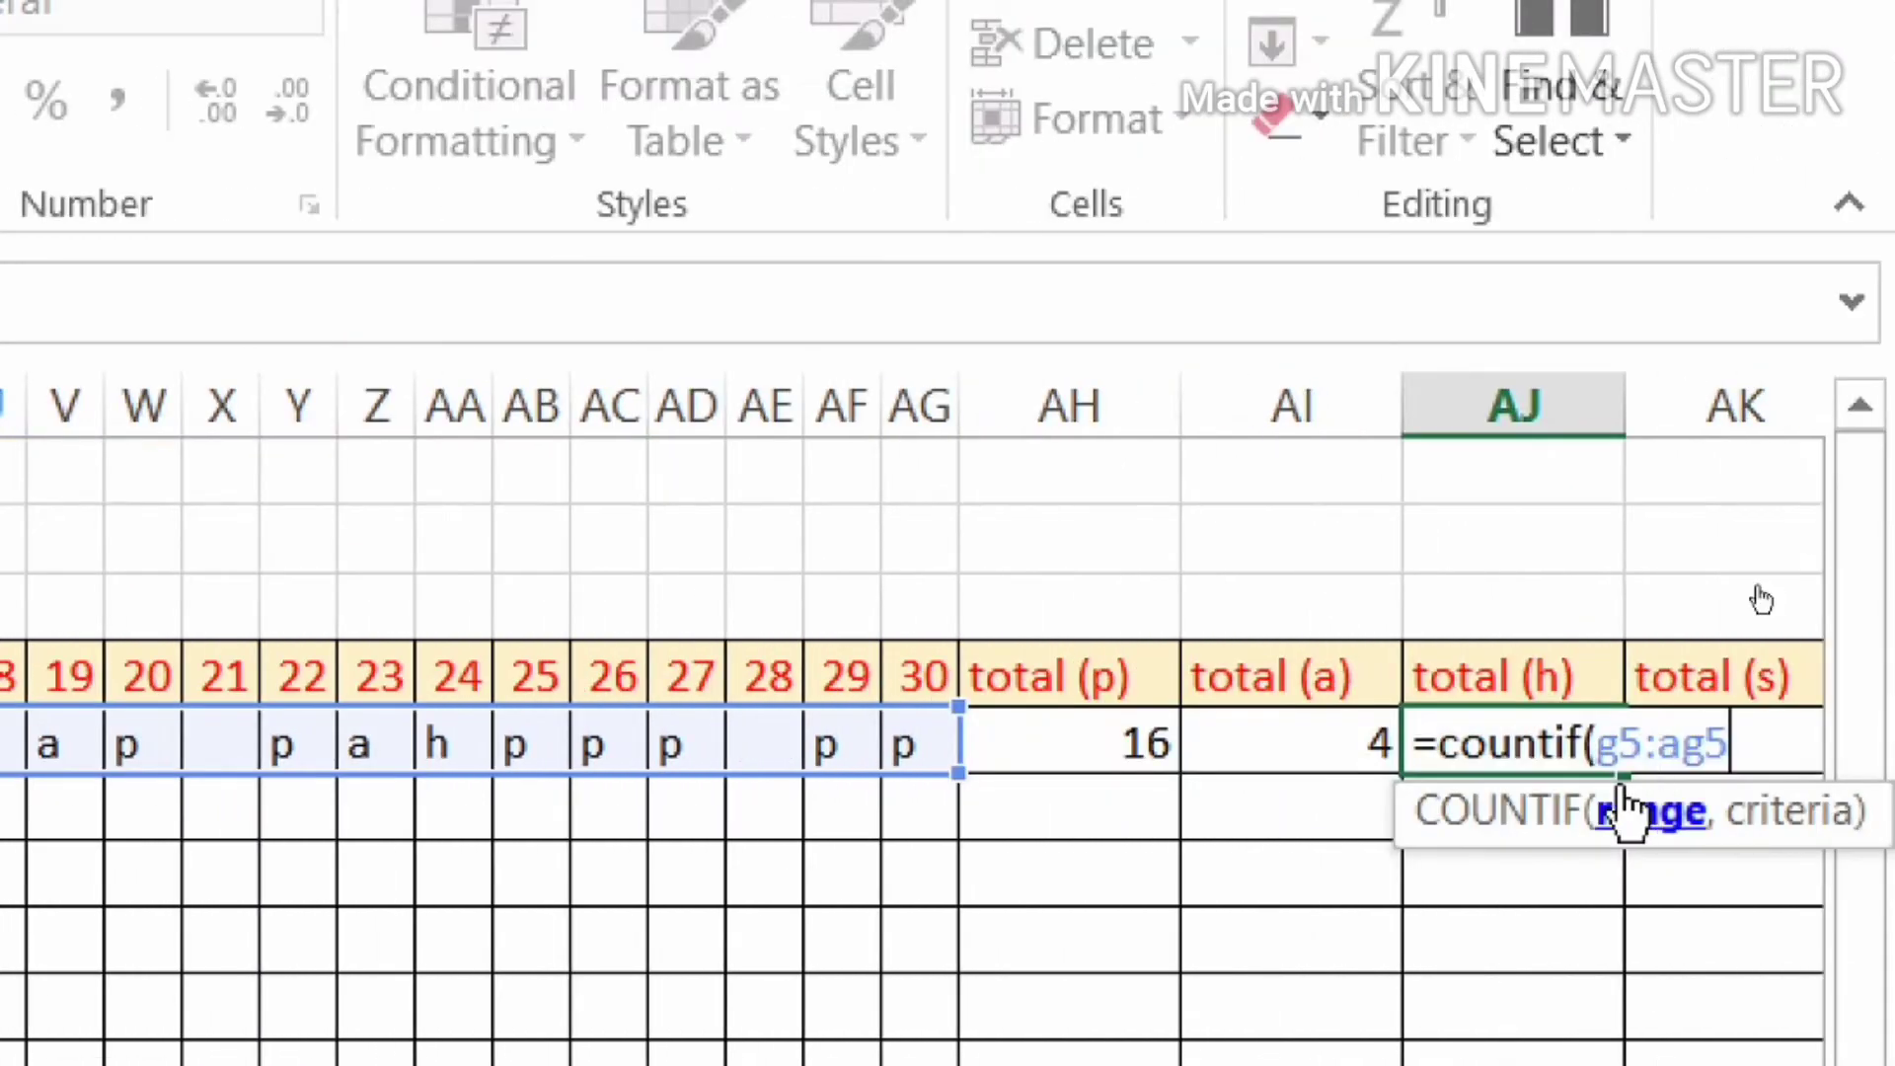
{"action": "key", "text": "BackSpace"}
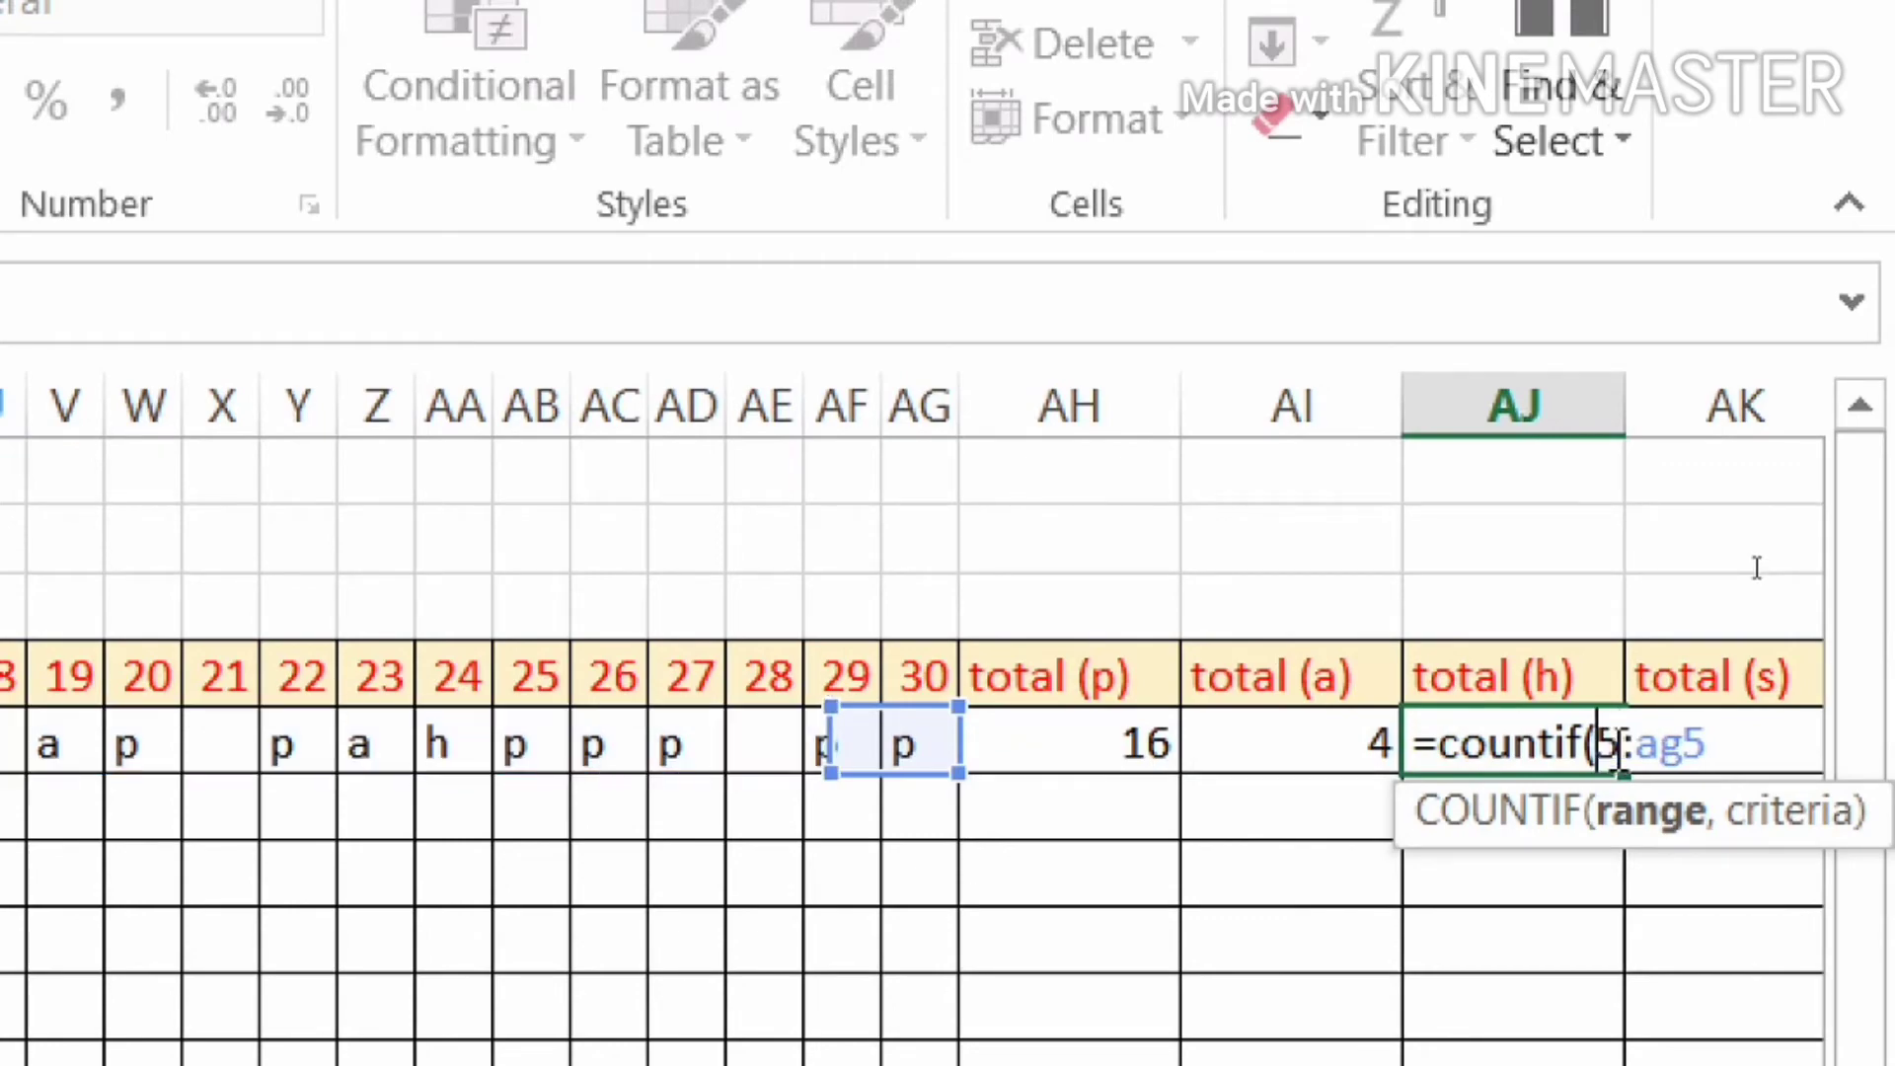
{"action": "type", "text": "d"}
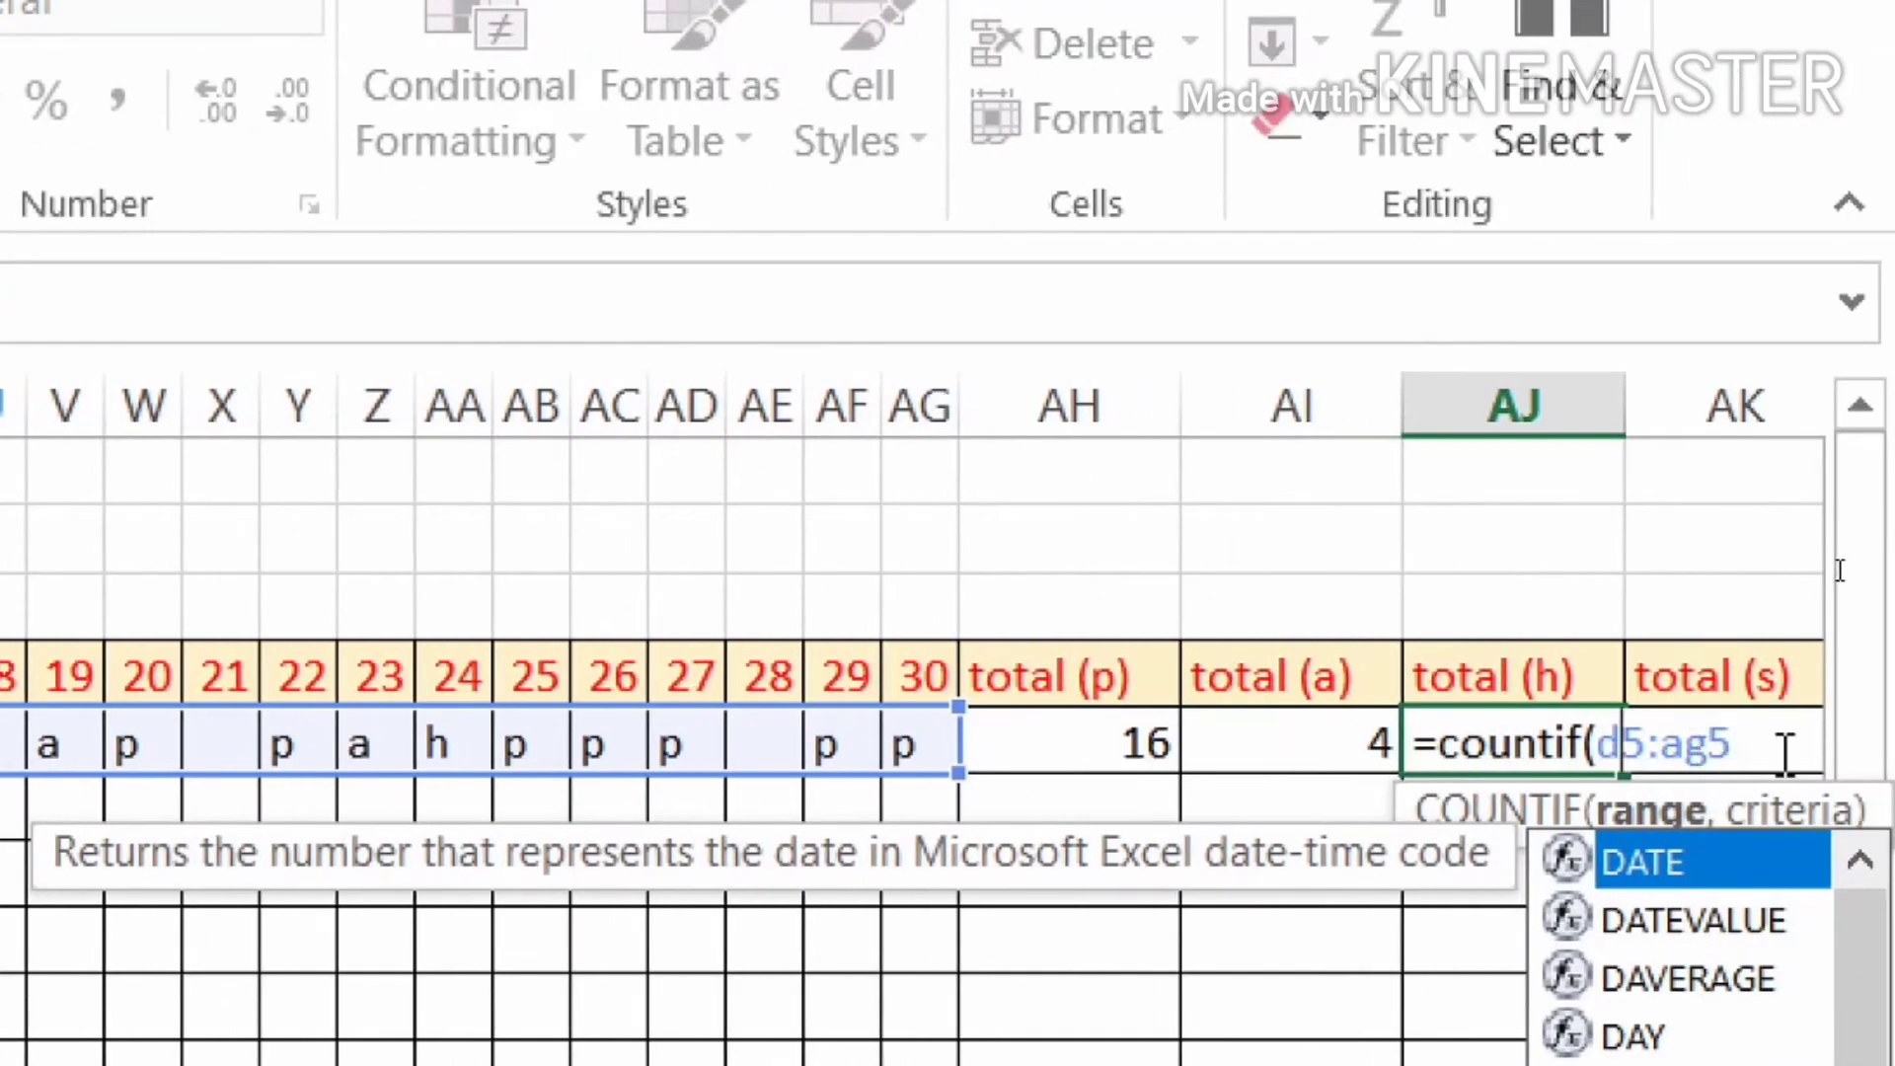
{"action": "left_click", "coordinate": [1788, 753]}
{"action": "type", "text": ","}
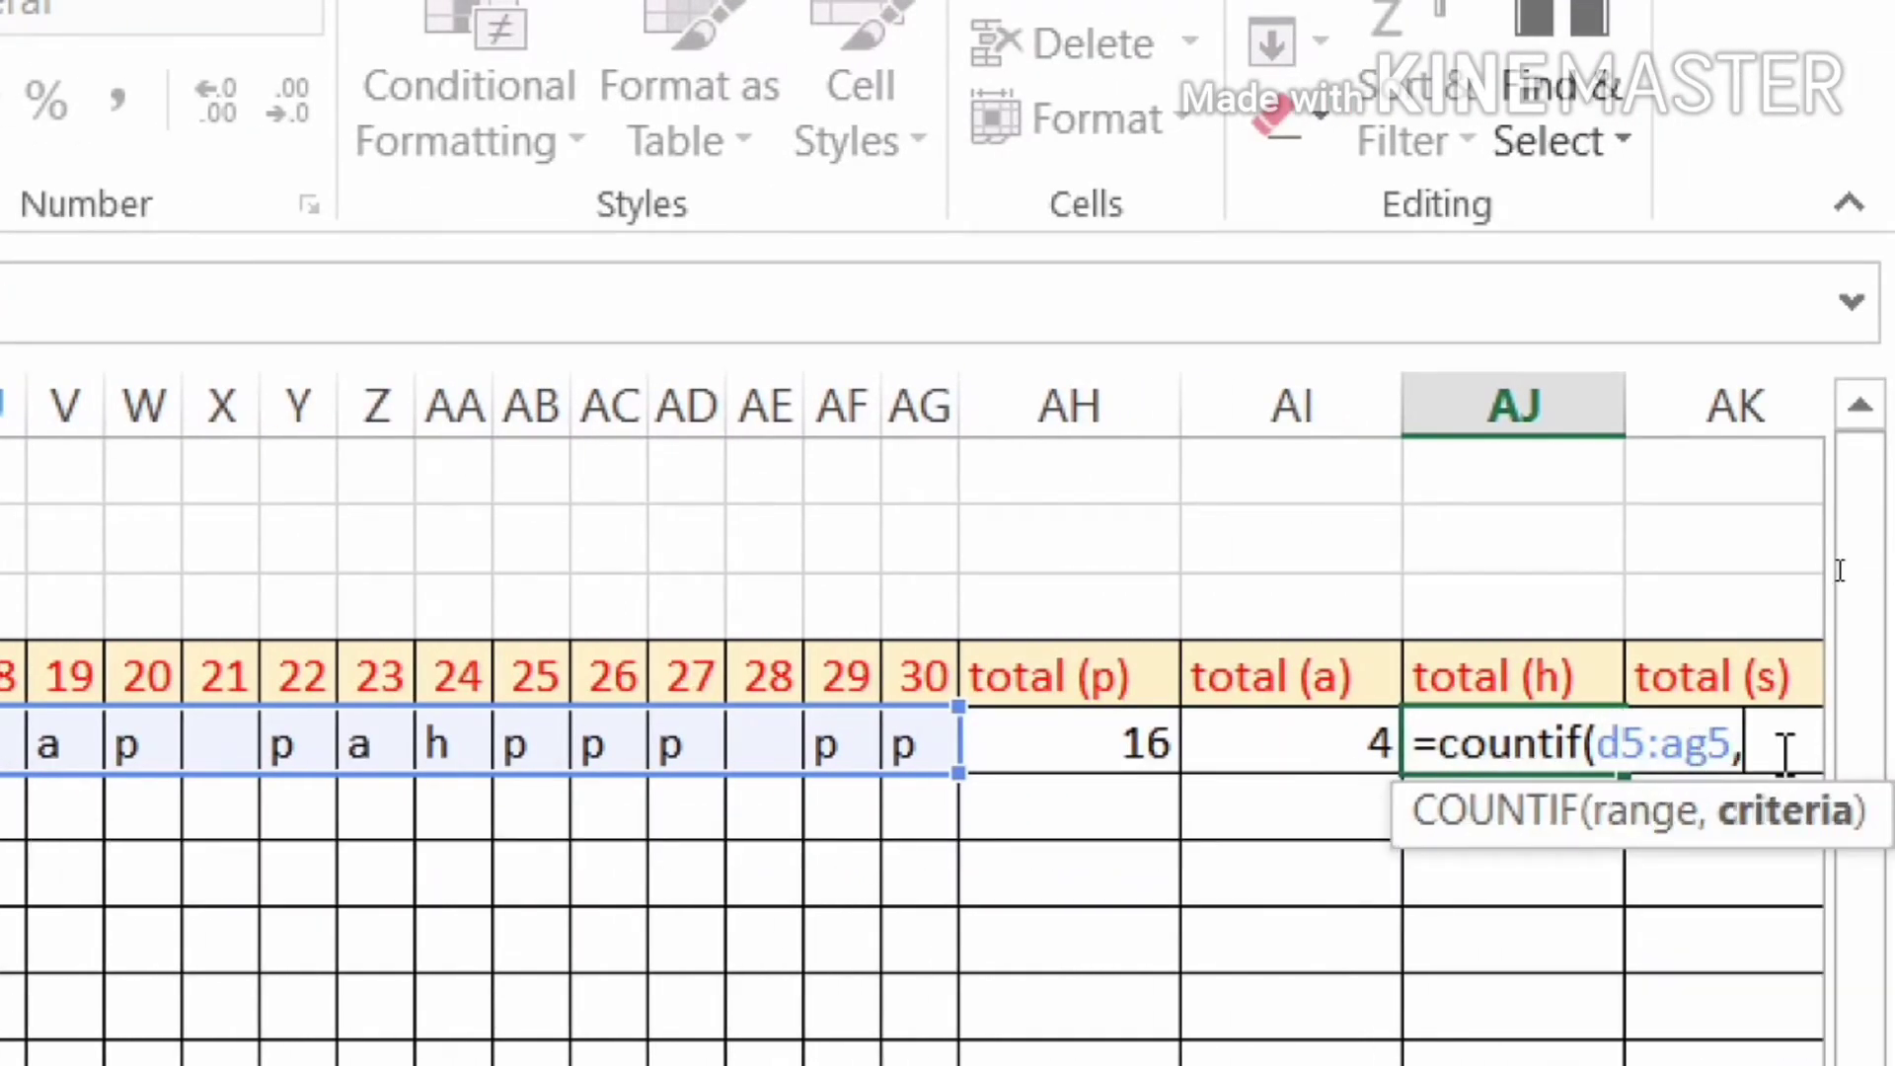
{"action": "type", "text": "\""}
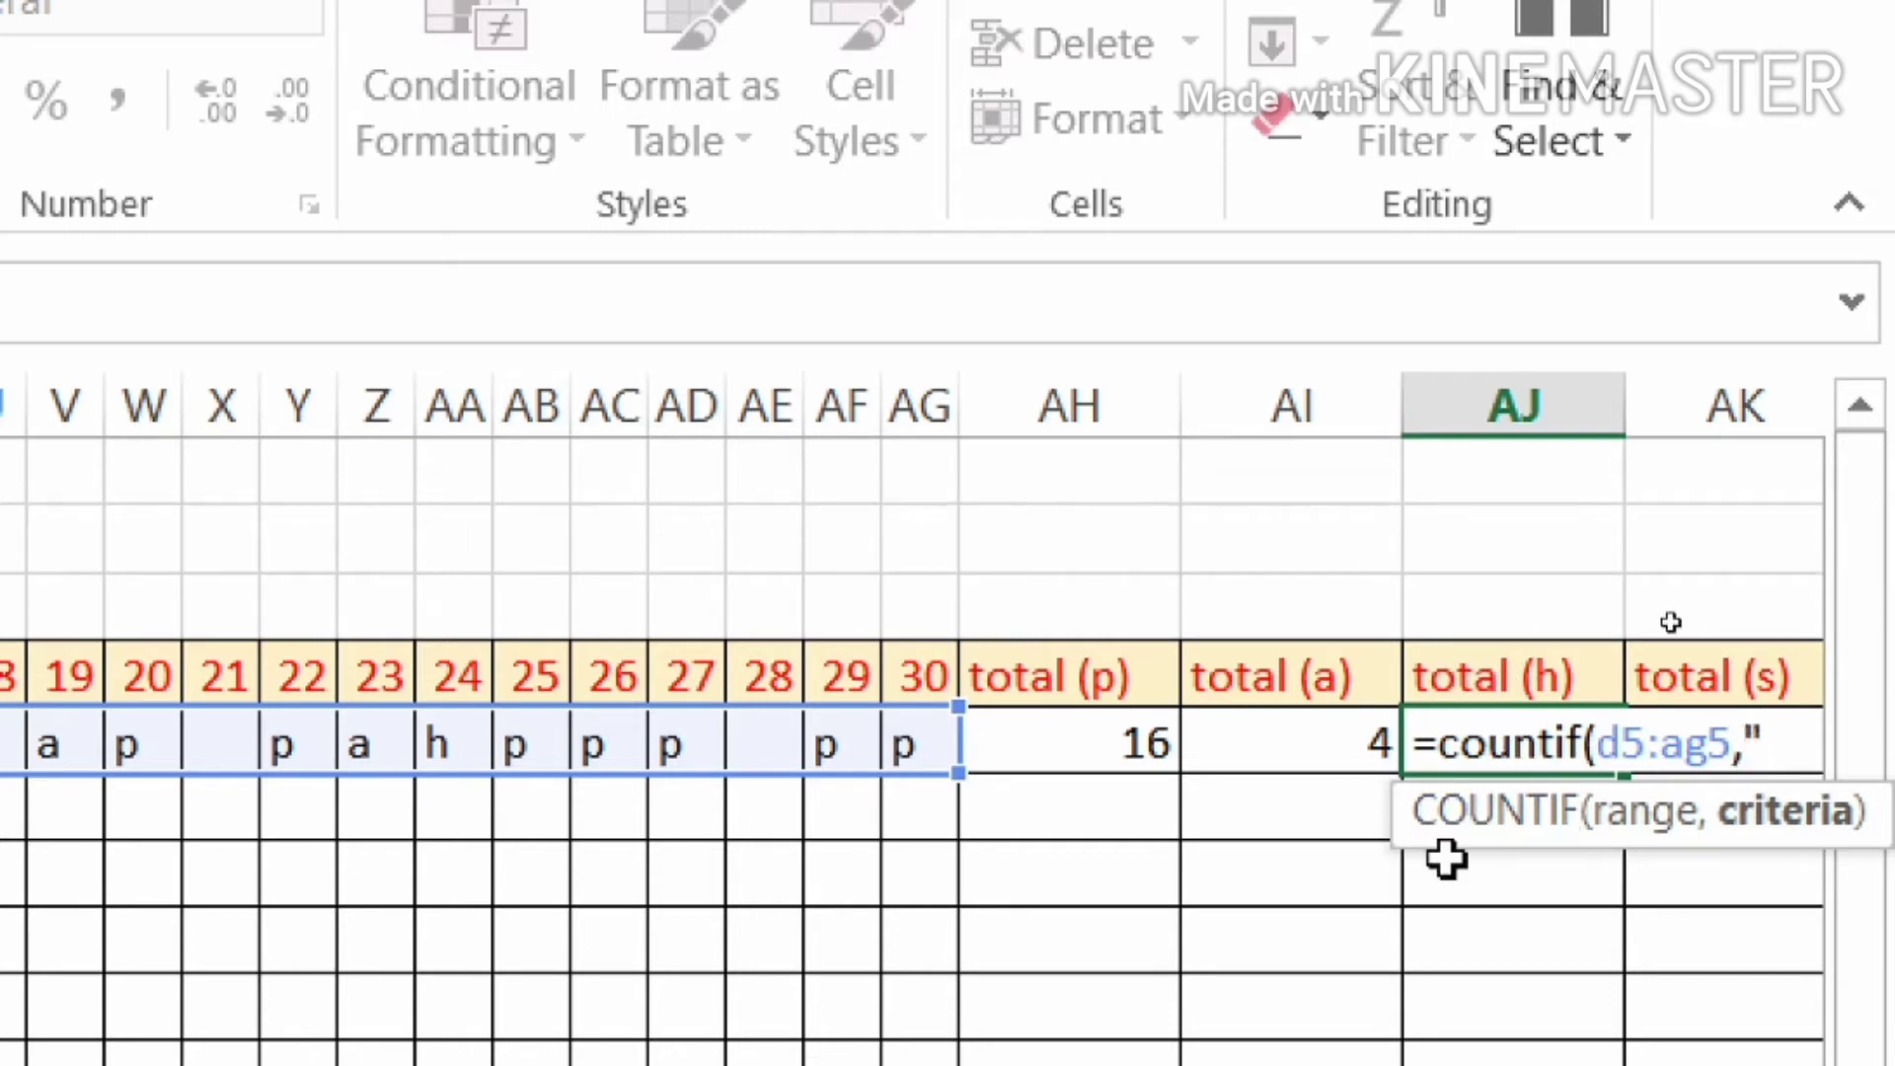
{"action": "type", "text": "h\")"}
{"action": "key", "text": "Return"}
{"action": "key", "text": "Return"}
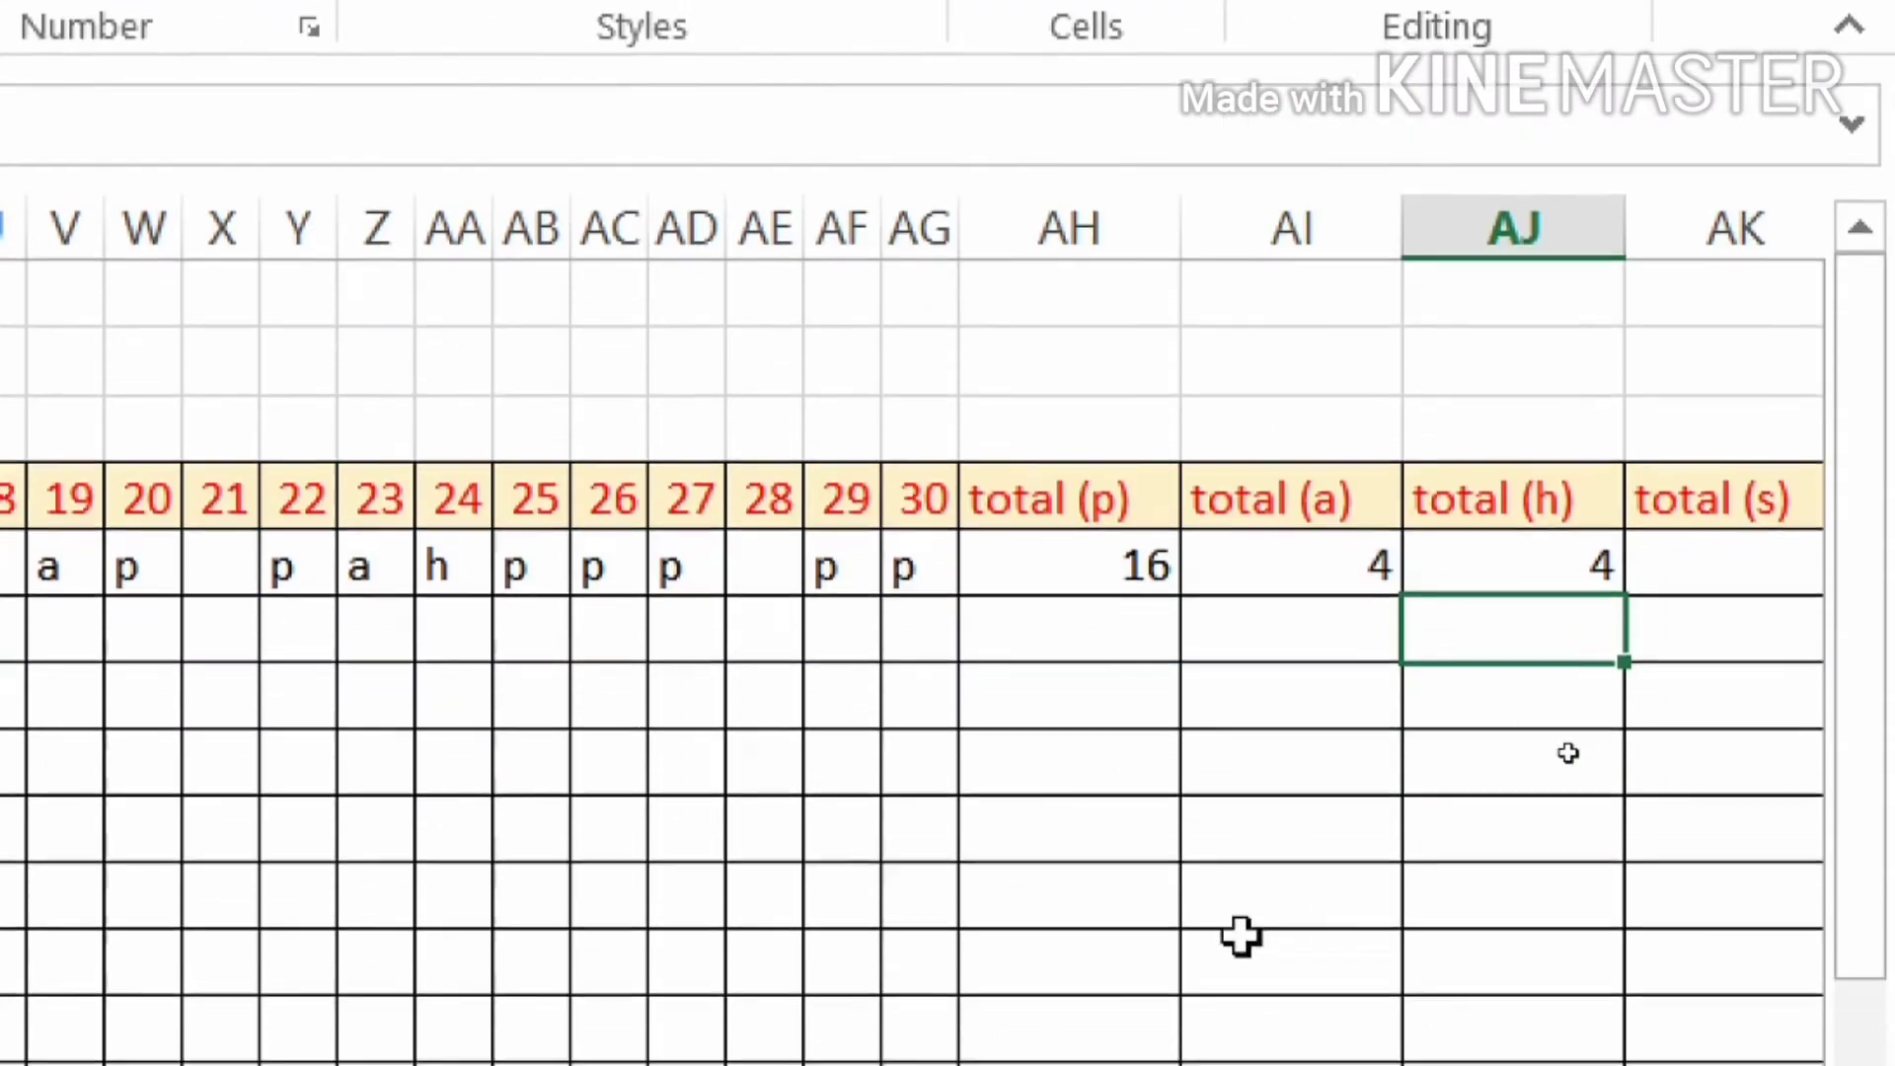
Append *0.5 to the COUNTIF formula in cell AJ5 so each h mark counts as half a day.
{"action": "left_click", "coordinate": [1569, 556]}
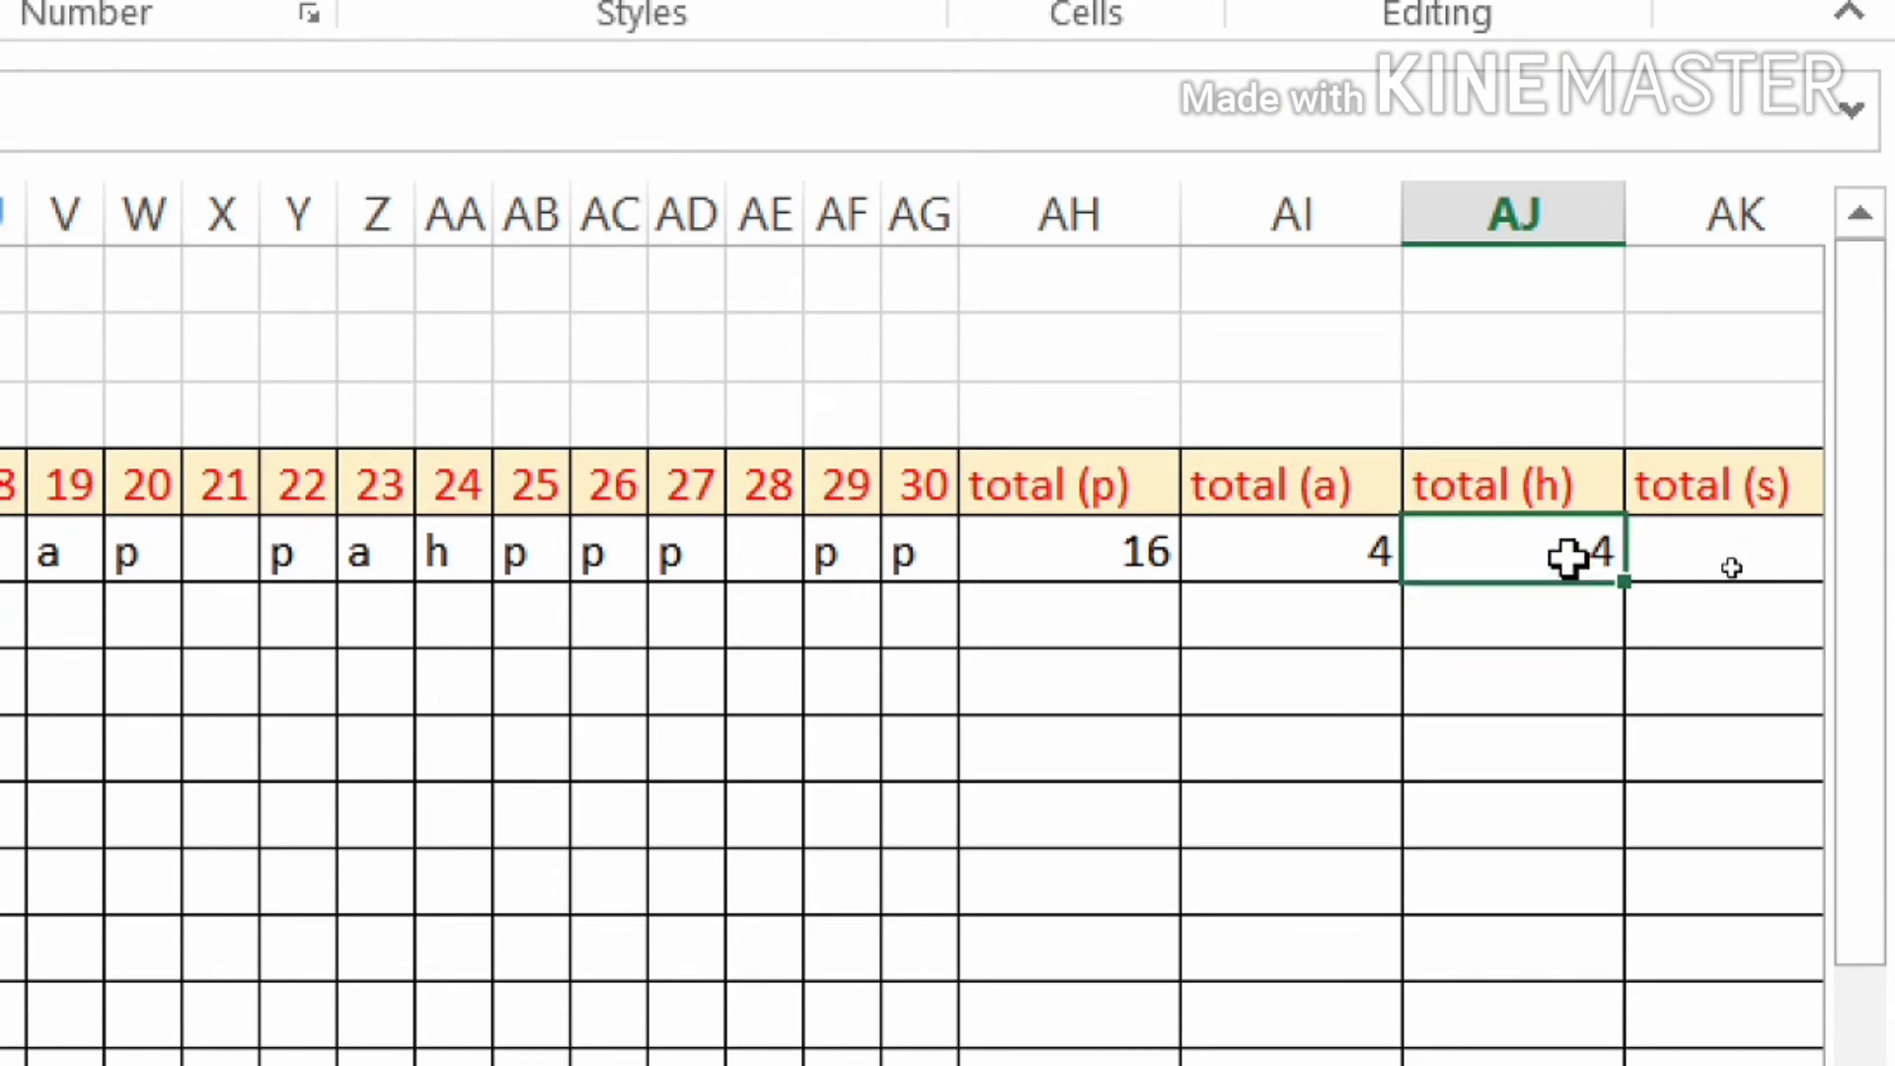
{"action": "double_click", "coordinate": [1569, 556]}
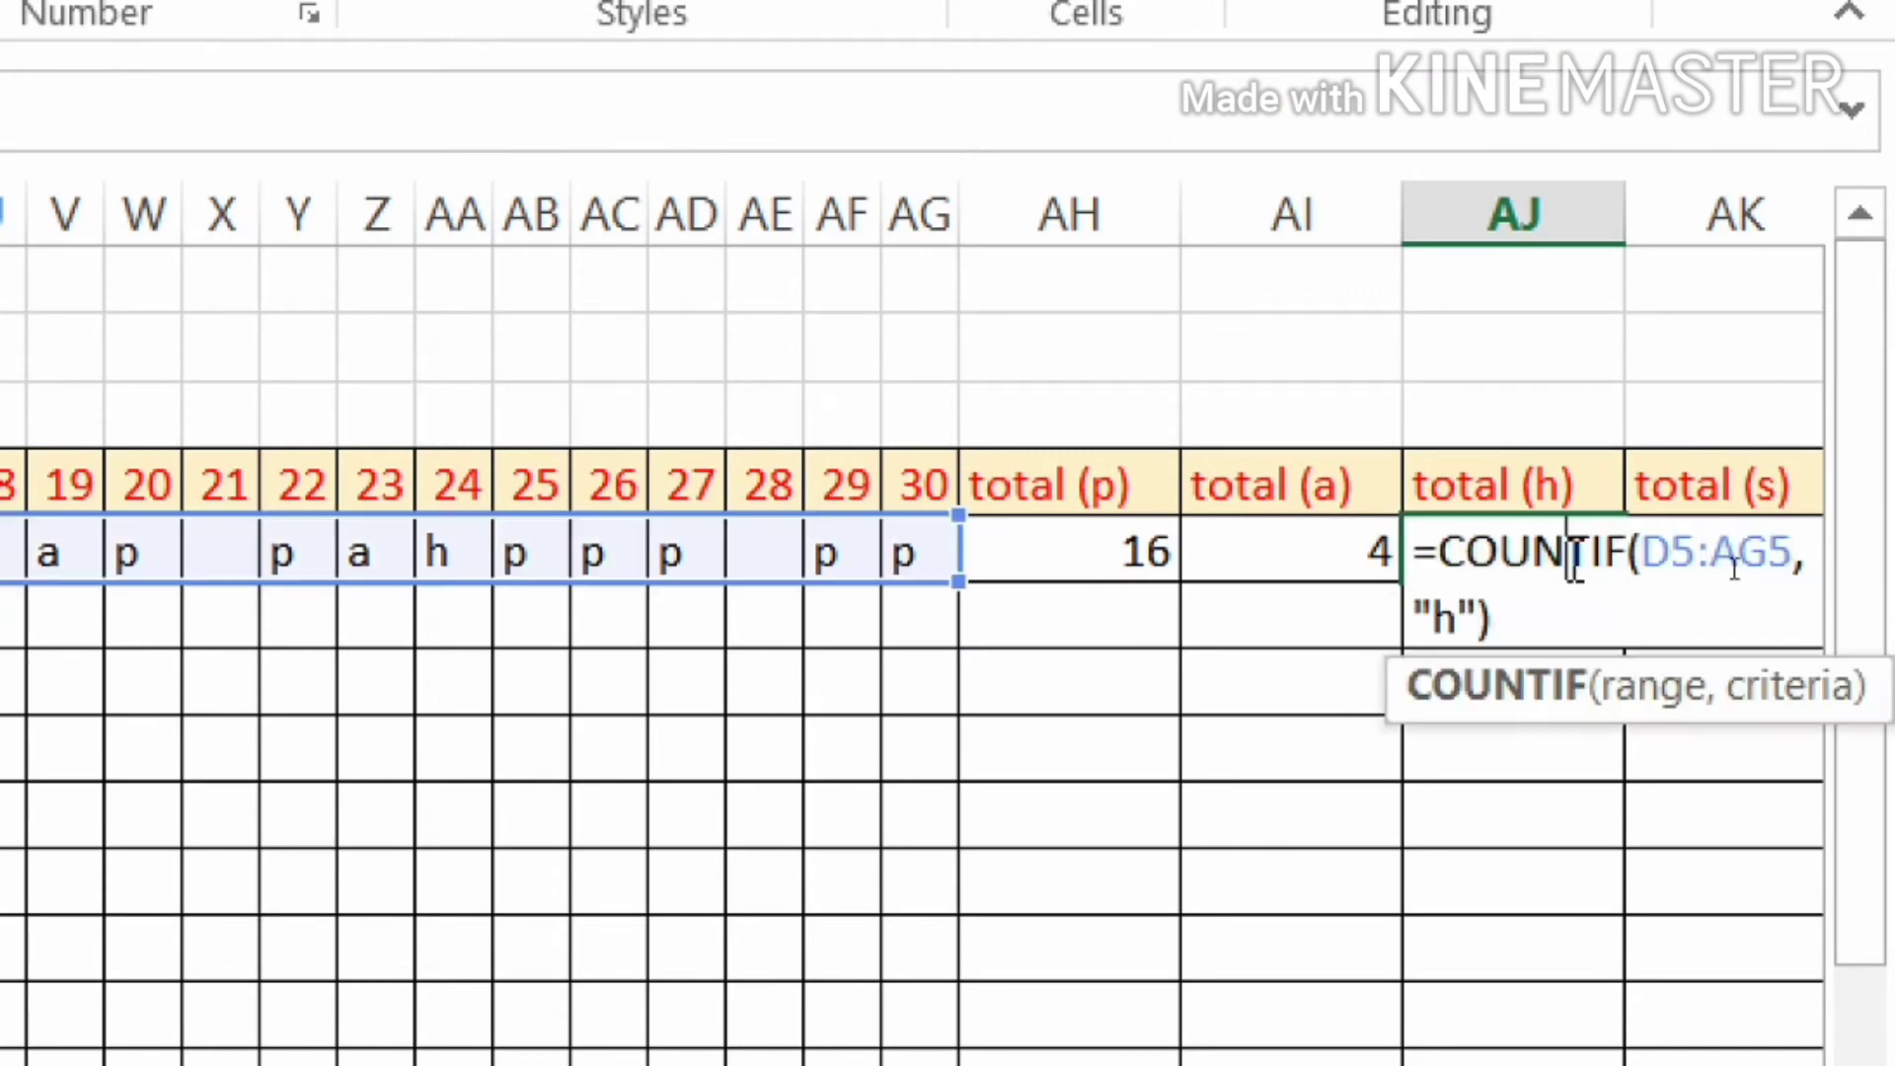
{"action": "left_click", "coordinate": [1496, 636]}
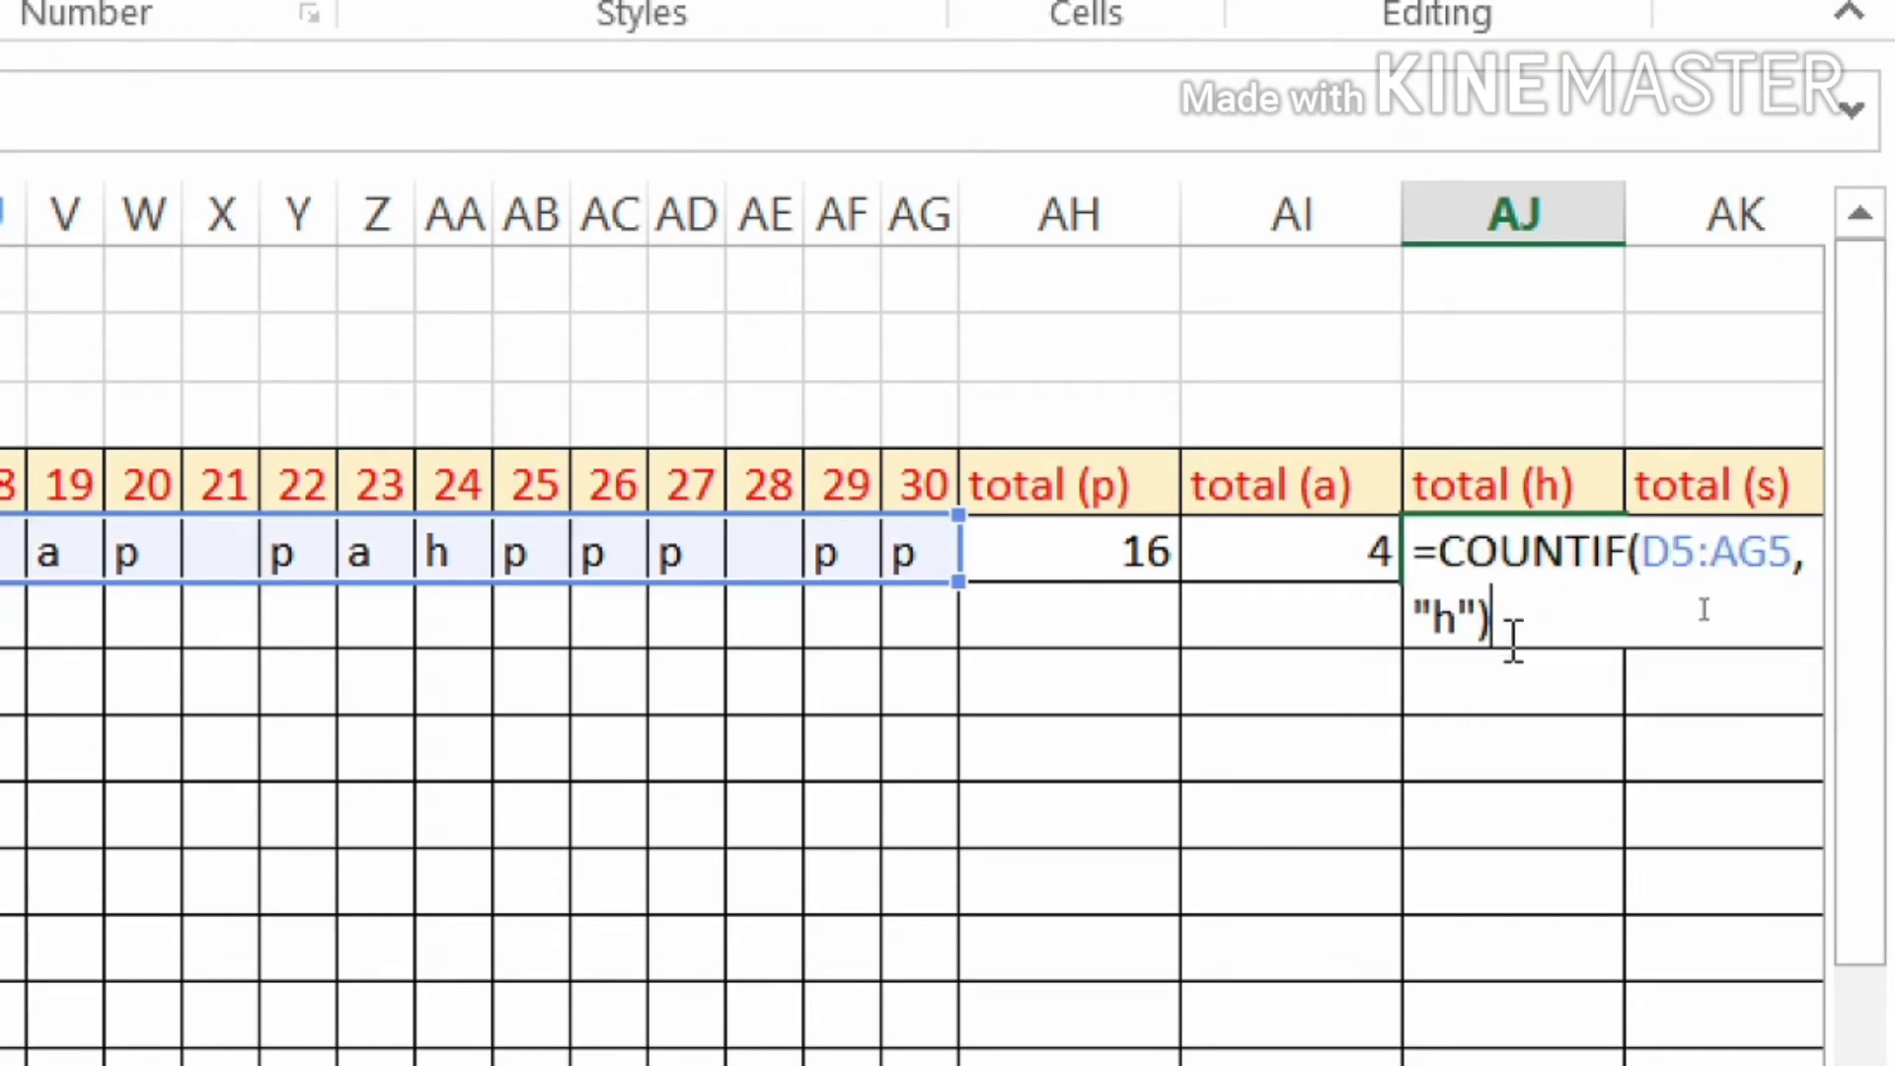
{"action": "type", "text": "*0.5"}
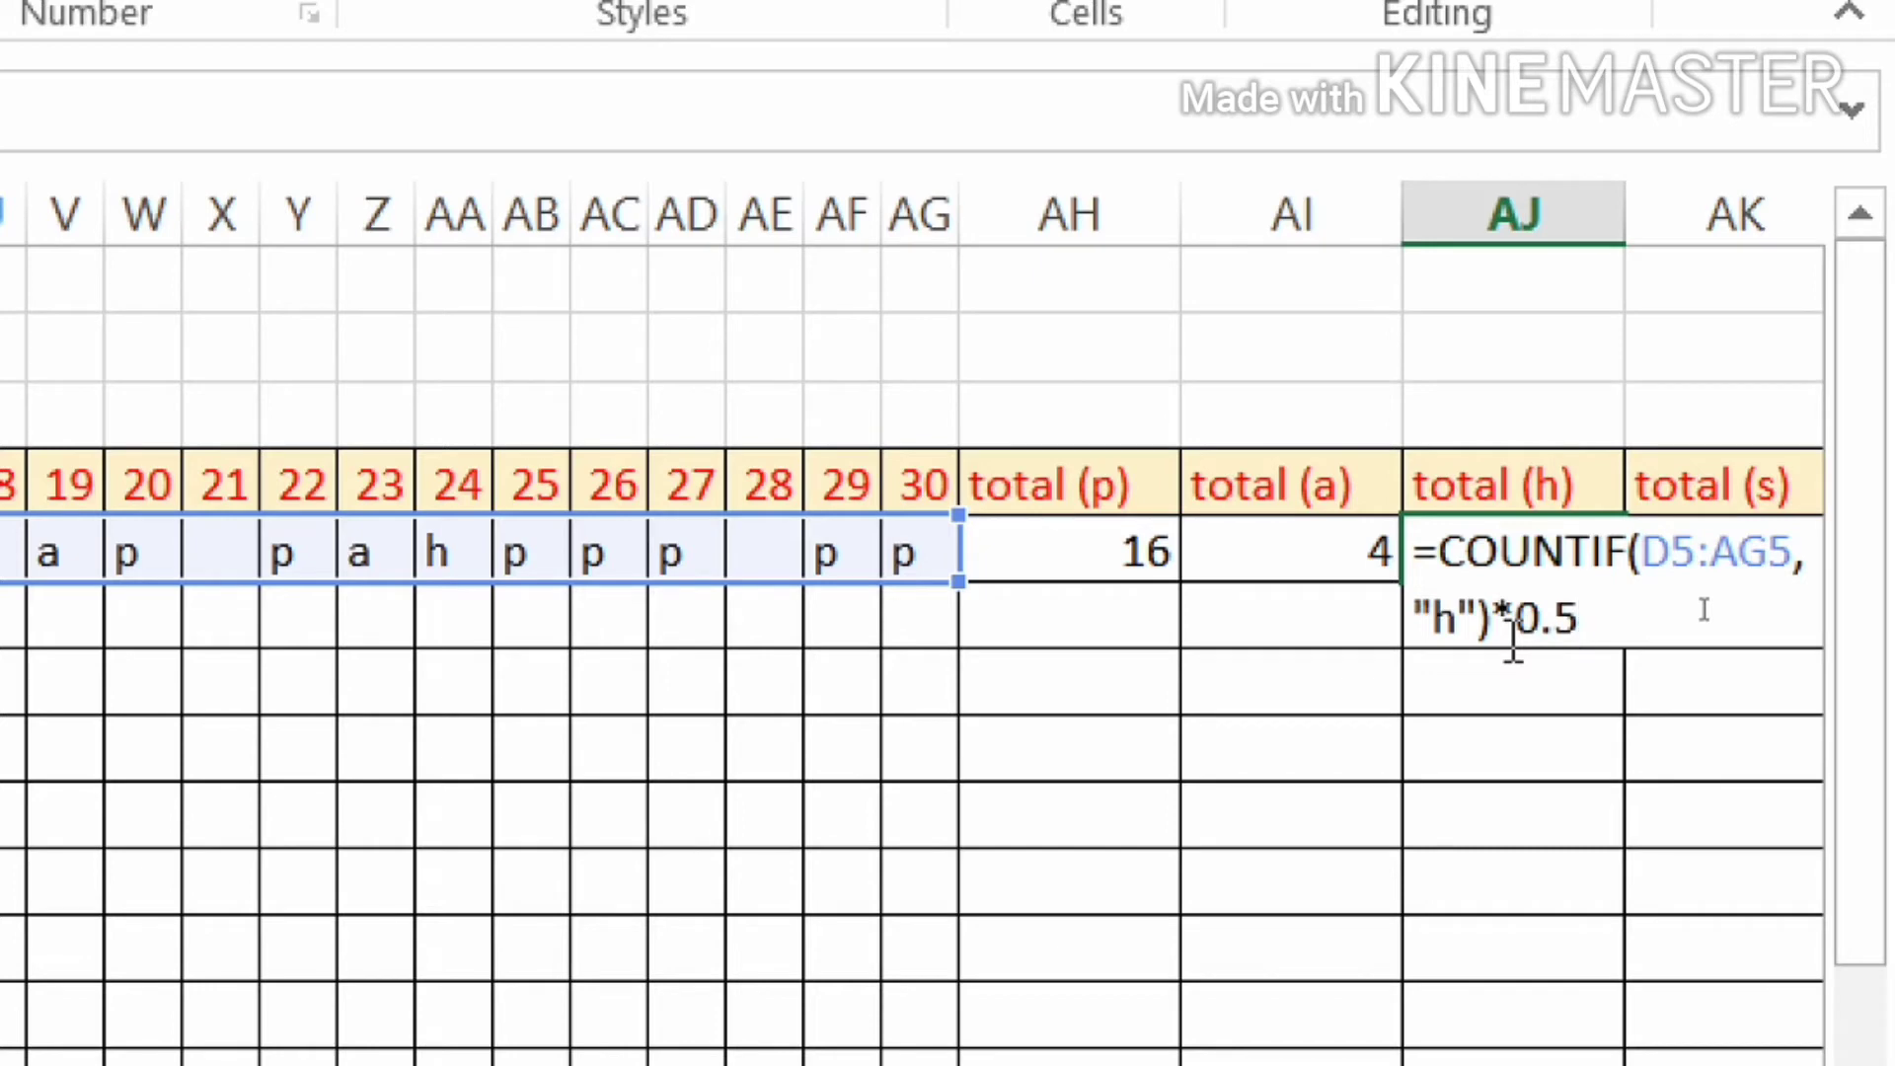
{"action": "key", "text": "Return"}
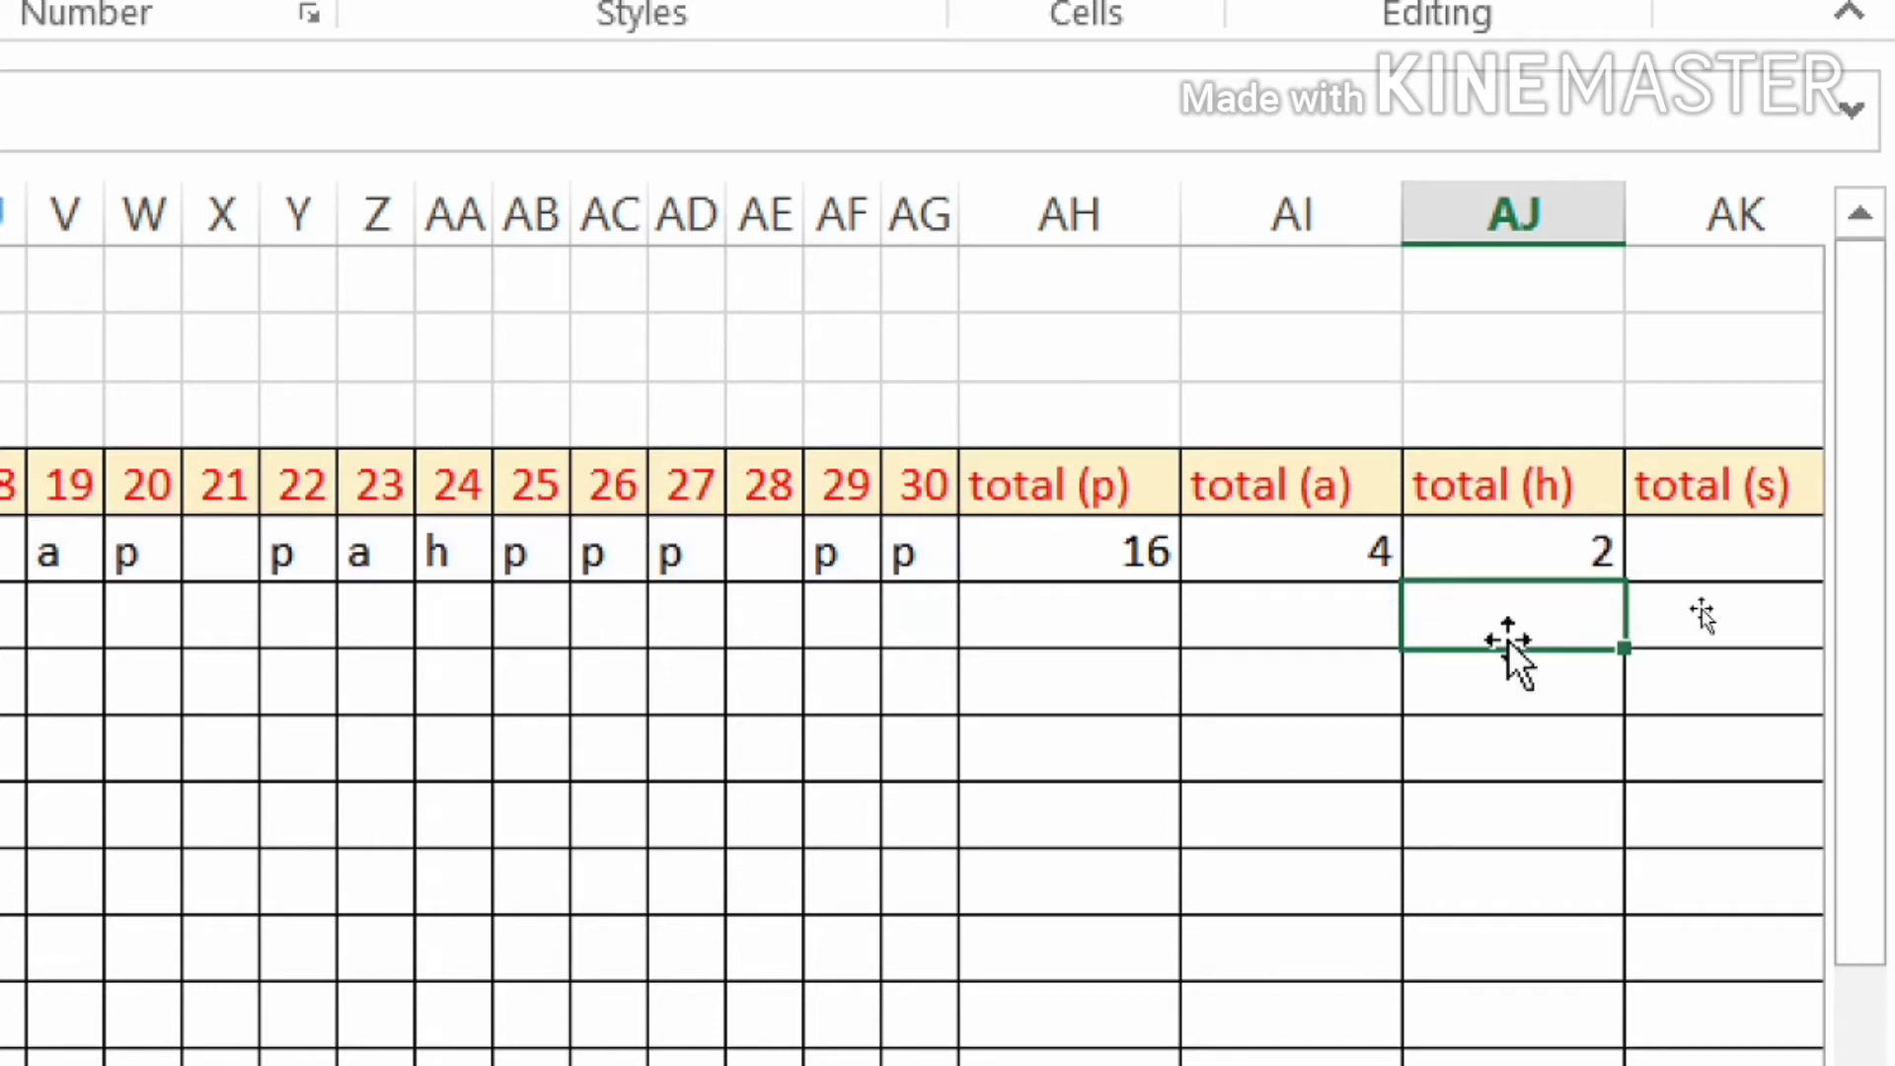
Enter the formula =countif(d5:ag5,"") in cell AK5 under total (s) to count the blank days.
{"action": "left_click", "coordinate": [1729, 540]}
{"action": "type", "text": "="}
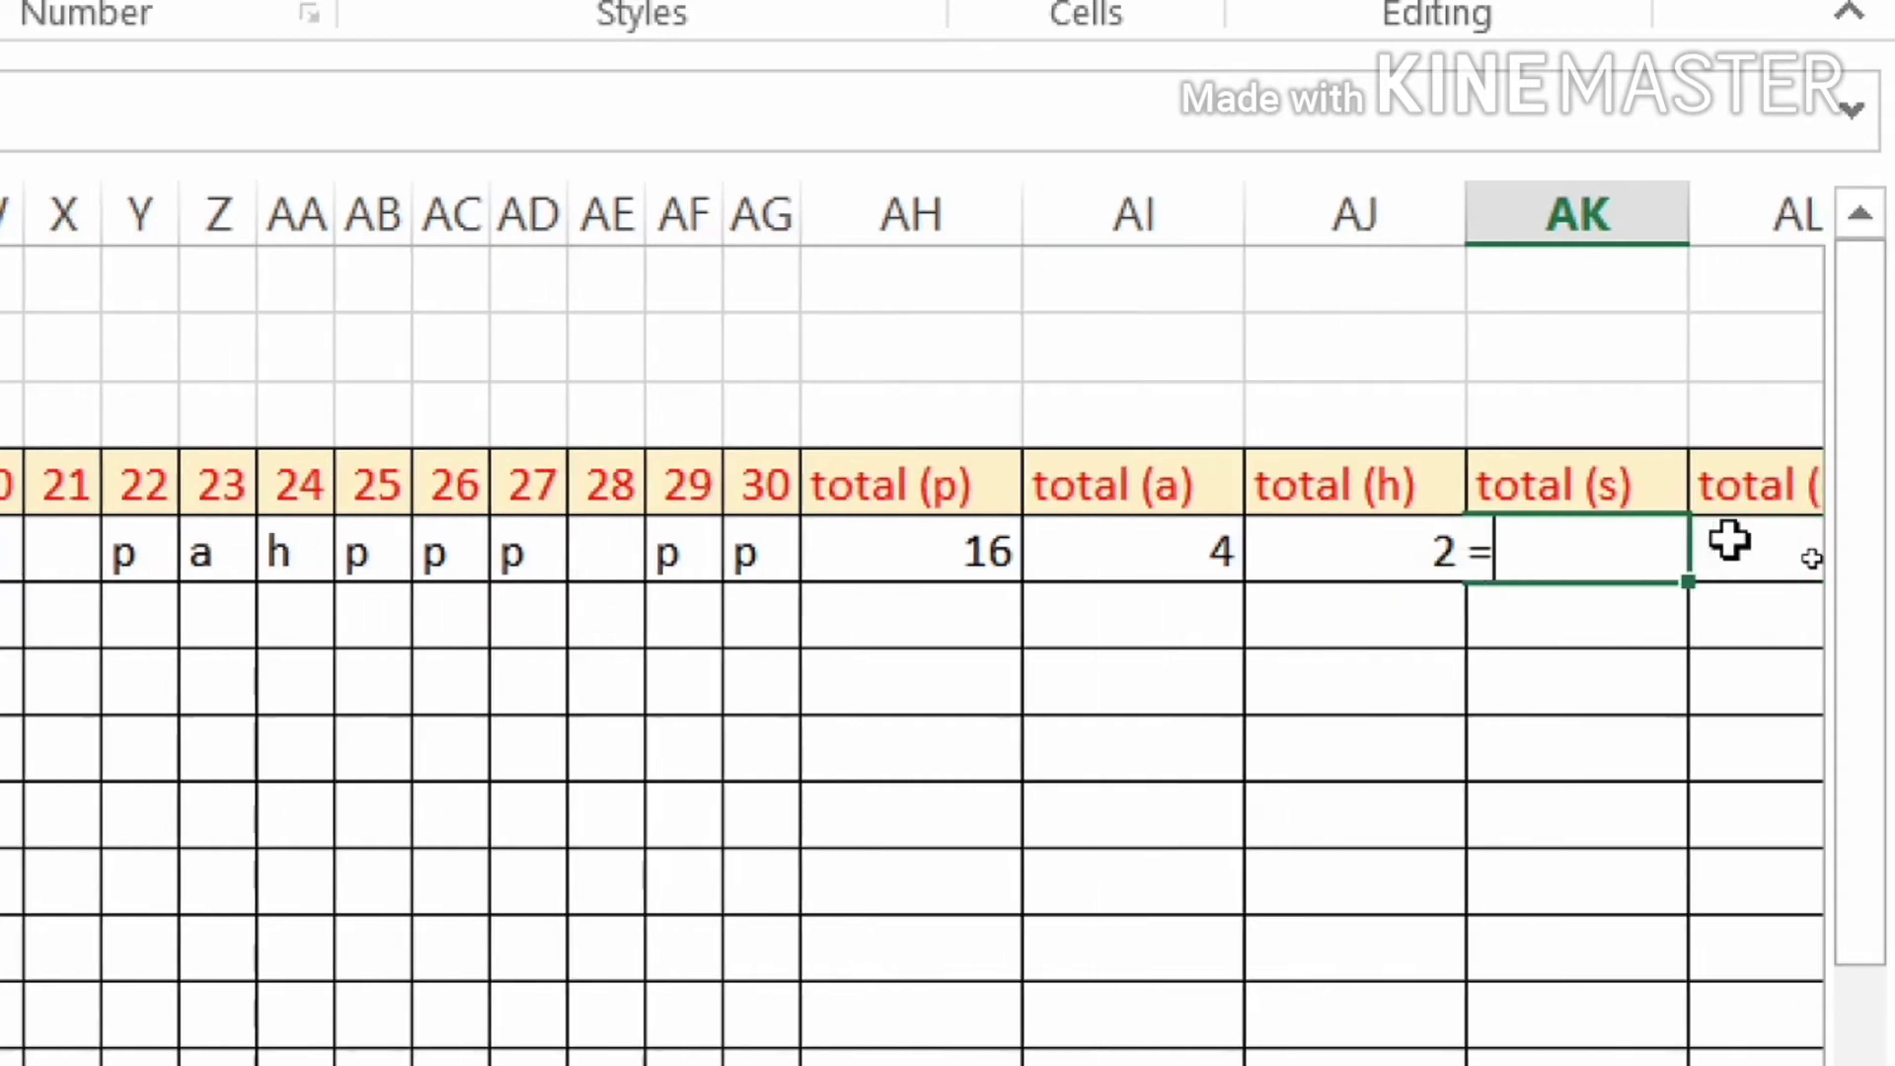
{"action": "type", "text": "countif"}
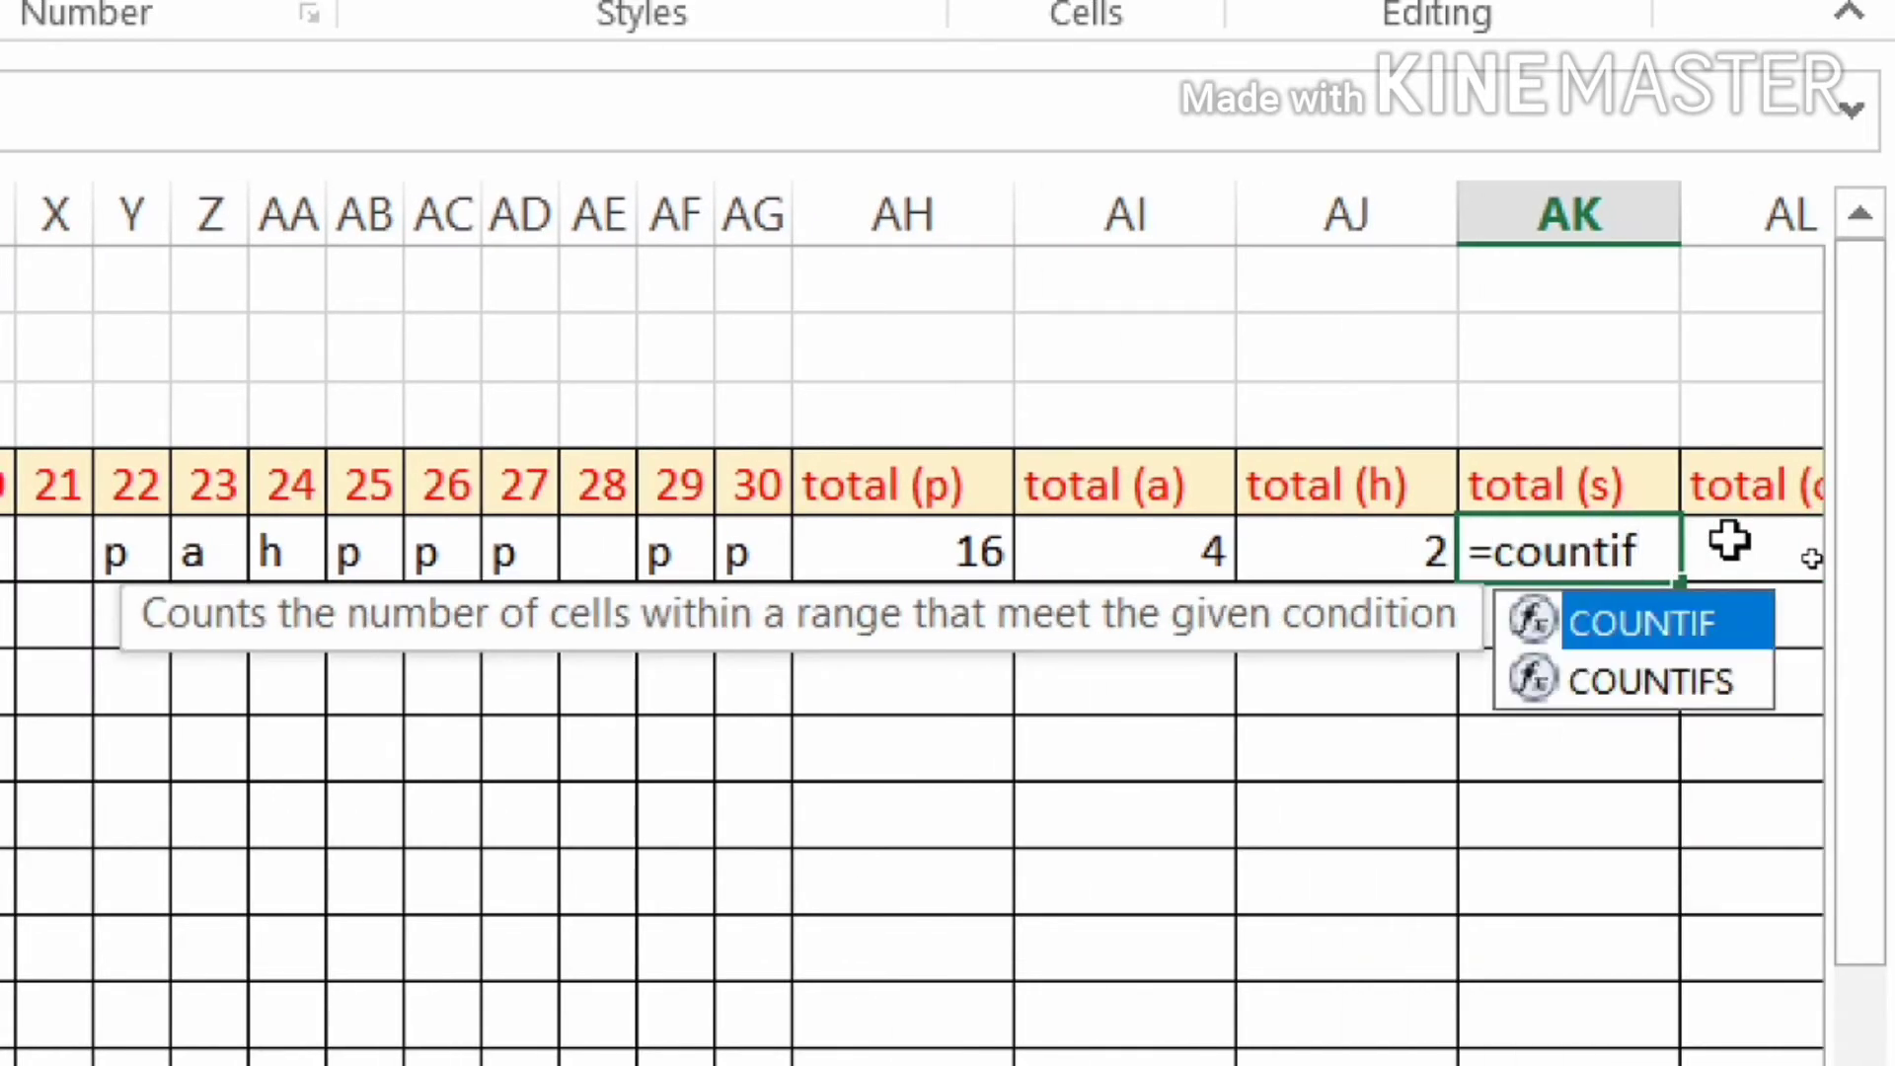
{"action": "type", "text": "("}
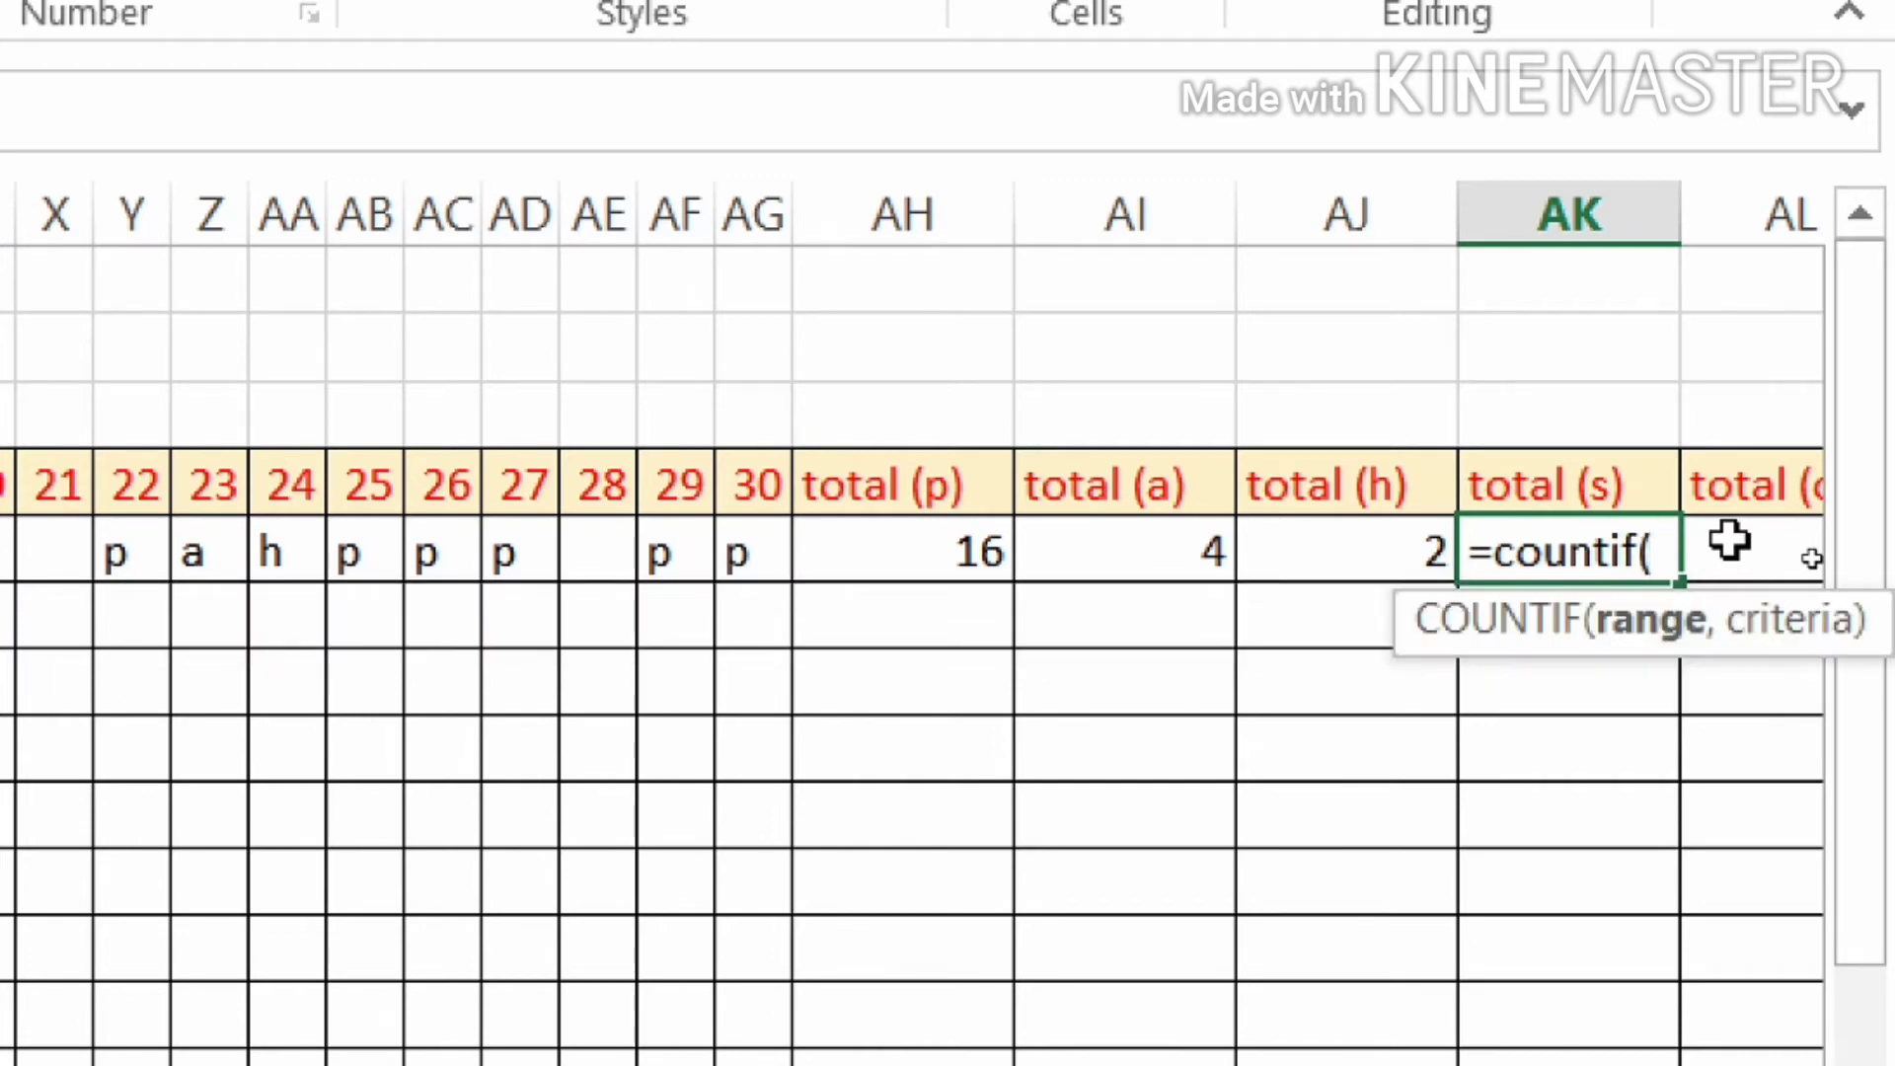
{"action": "type", "text": "d"}
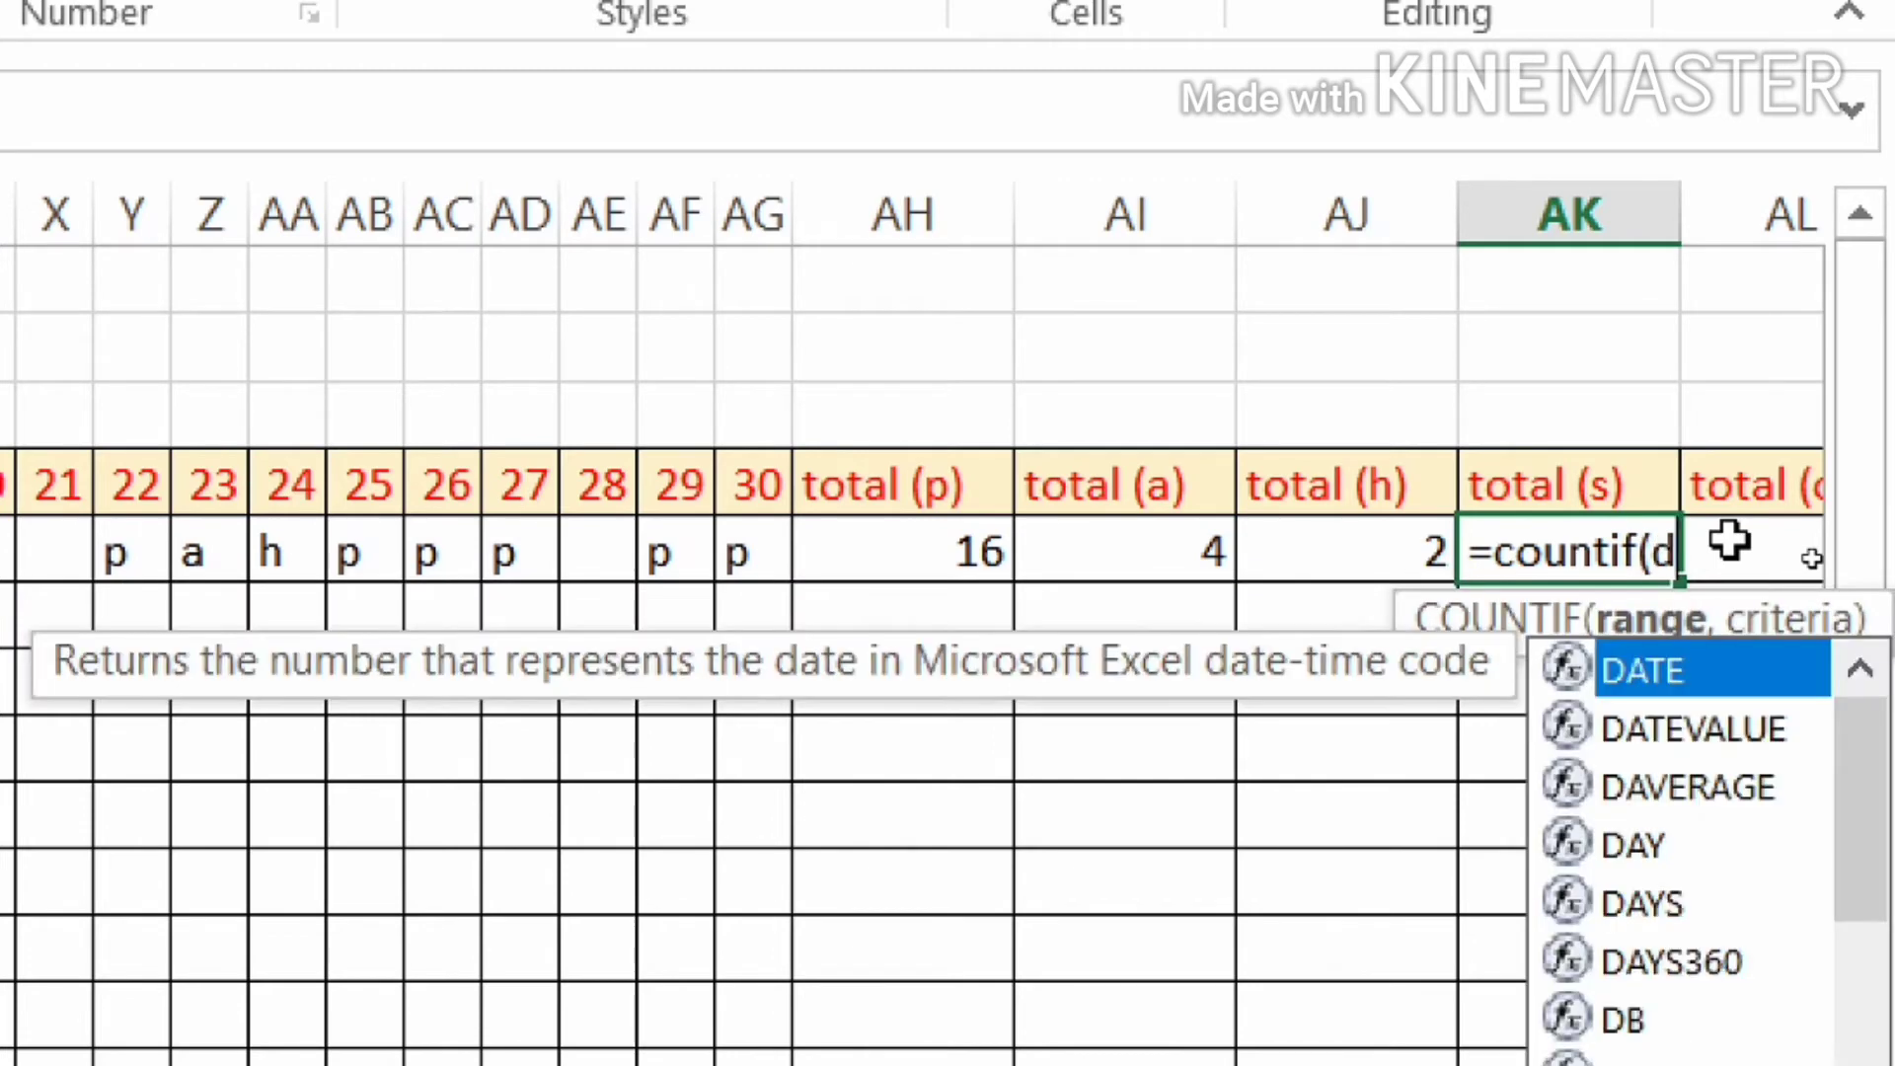
{"action": "type", "text": "5:"}
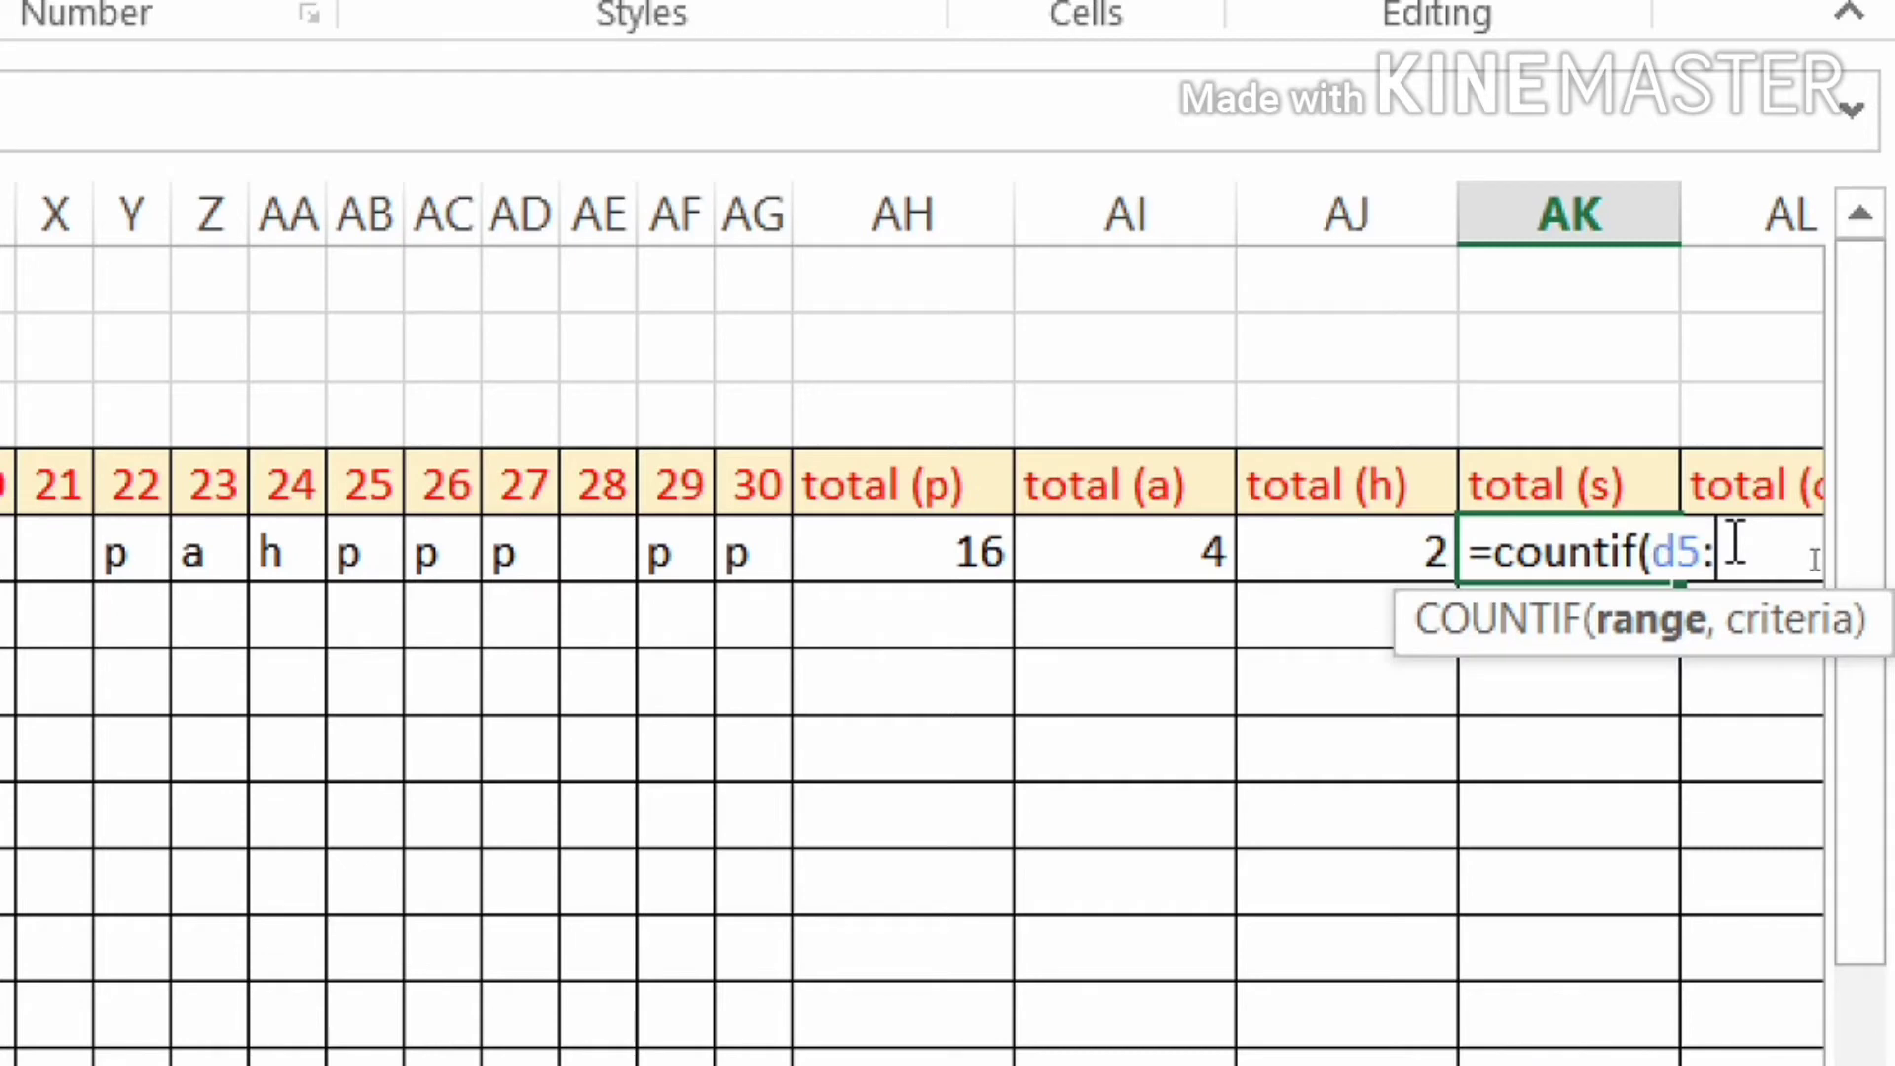
{"action": "type", "text": "ag5"}
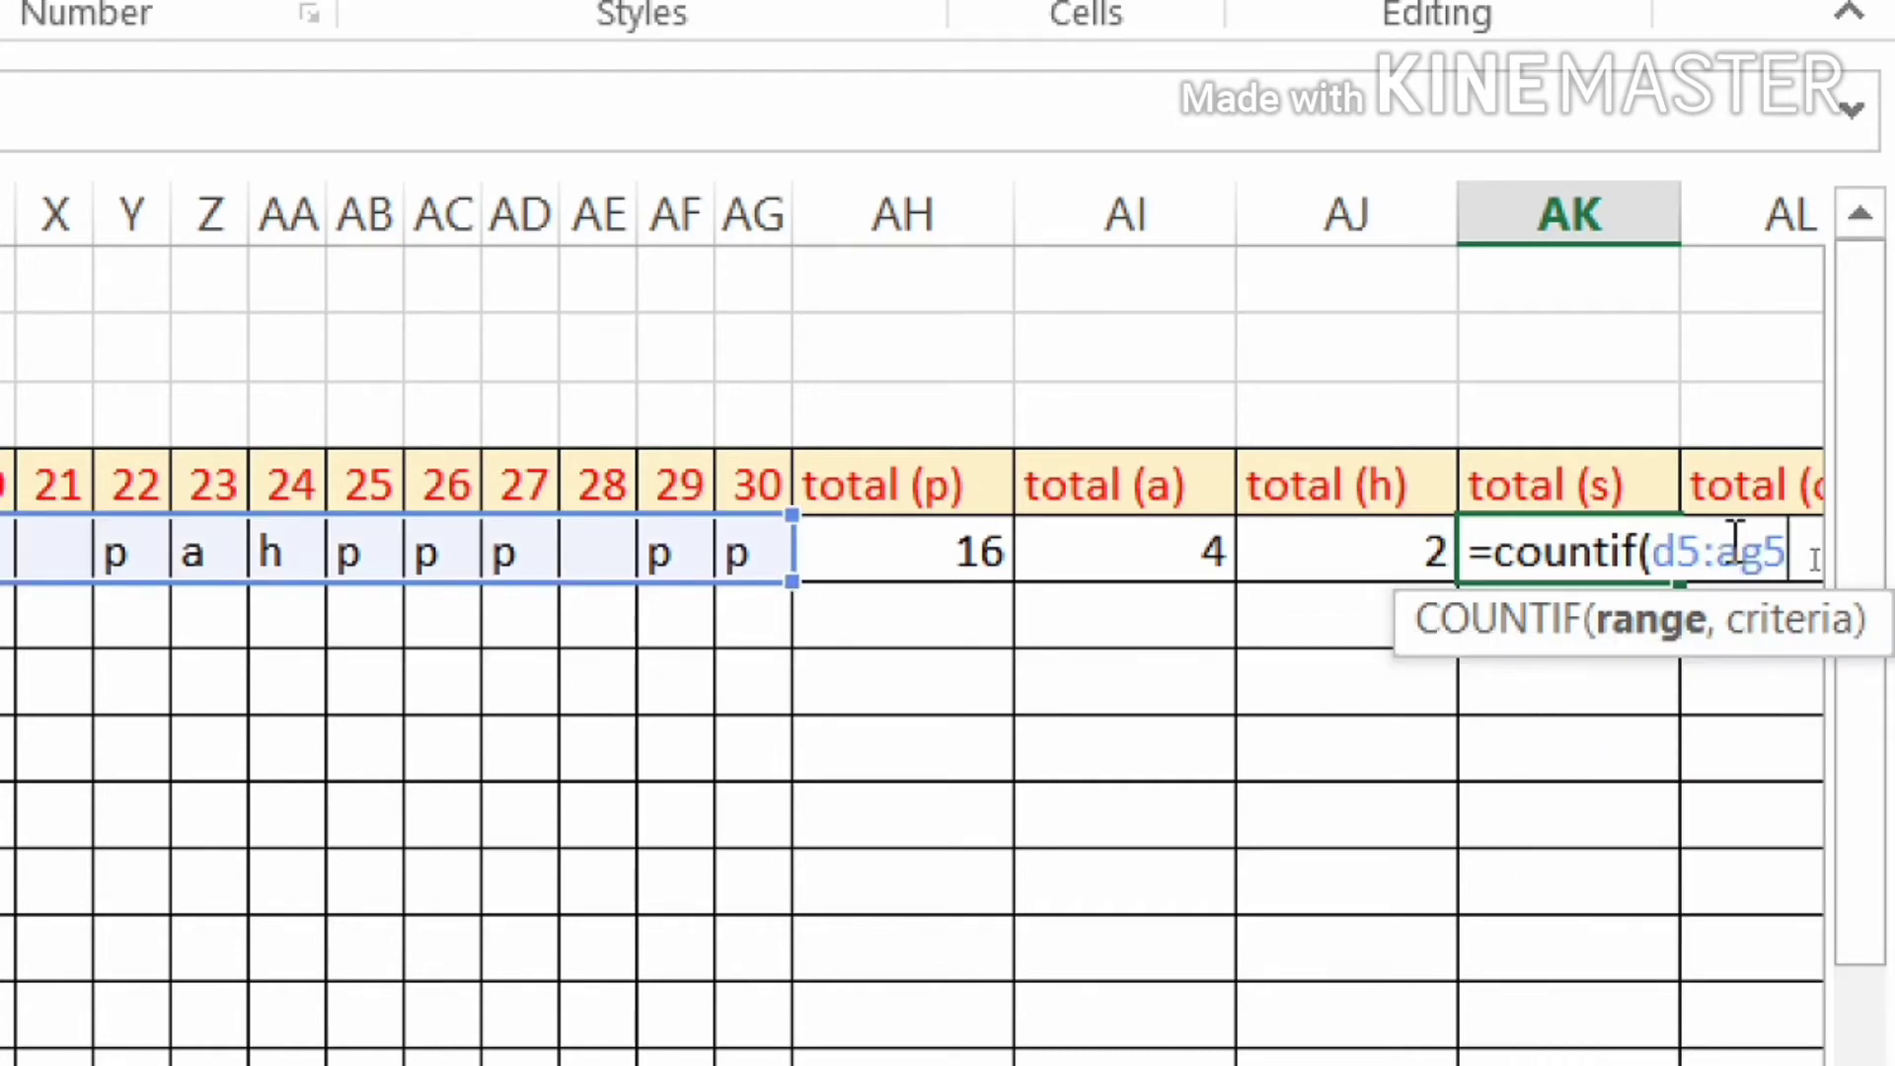
{"action": "type", "text": ","}
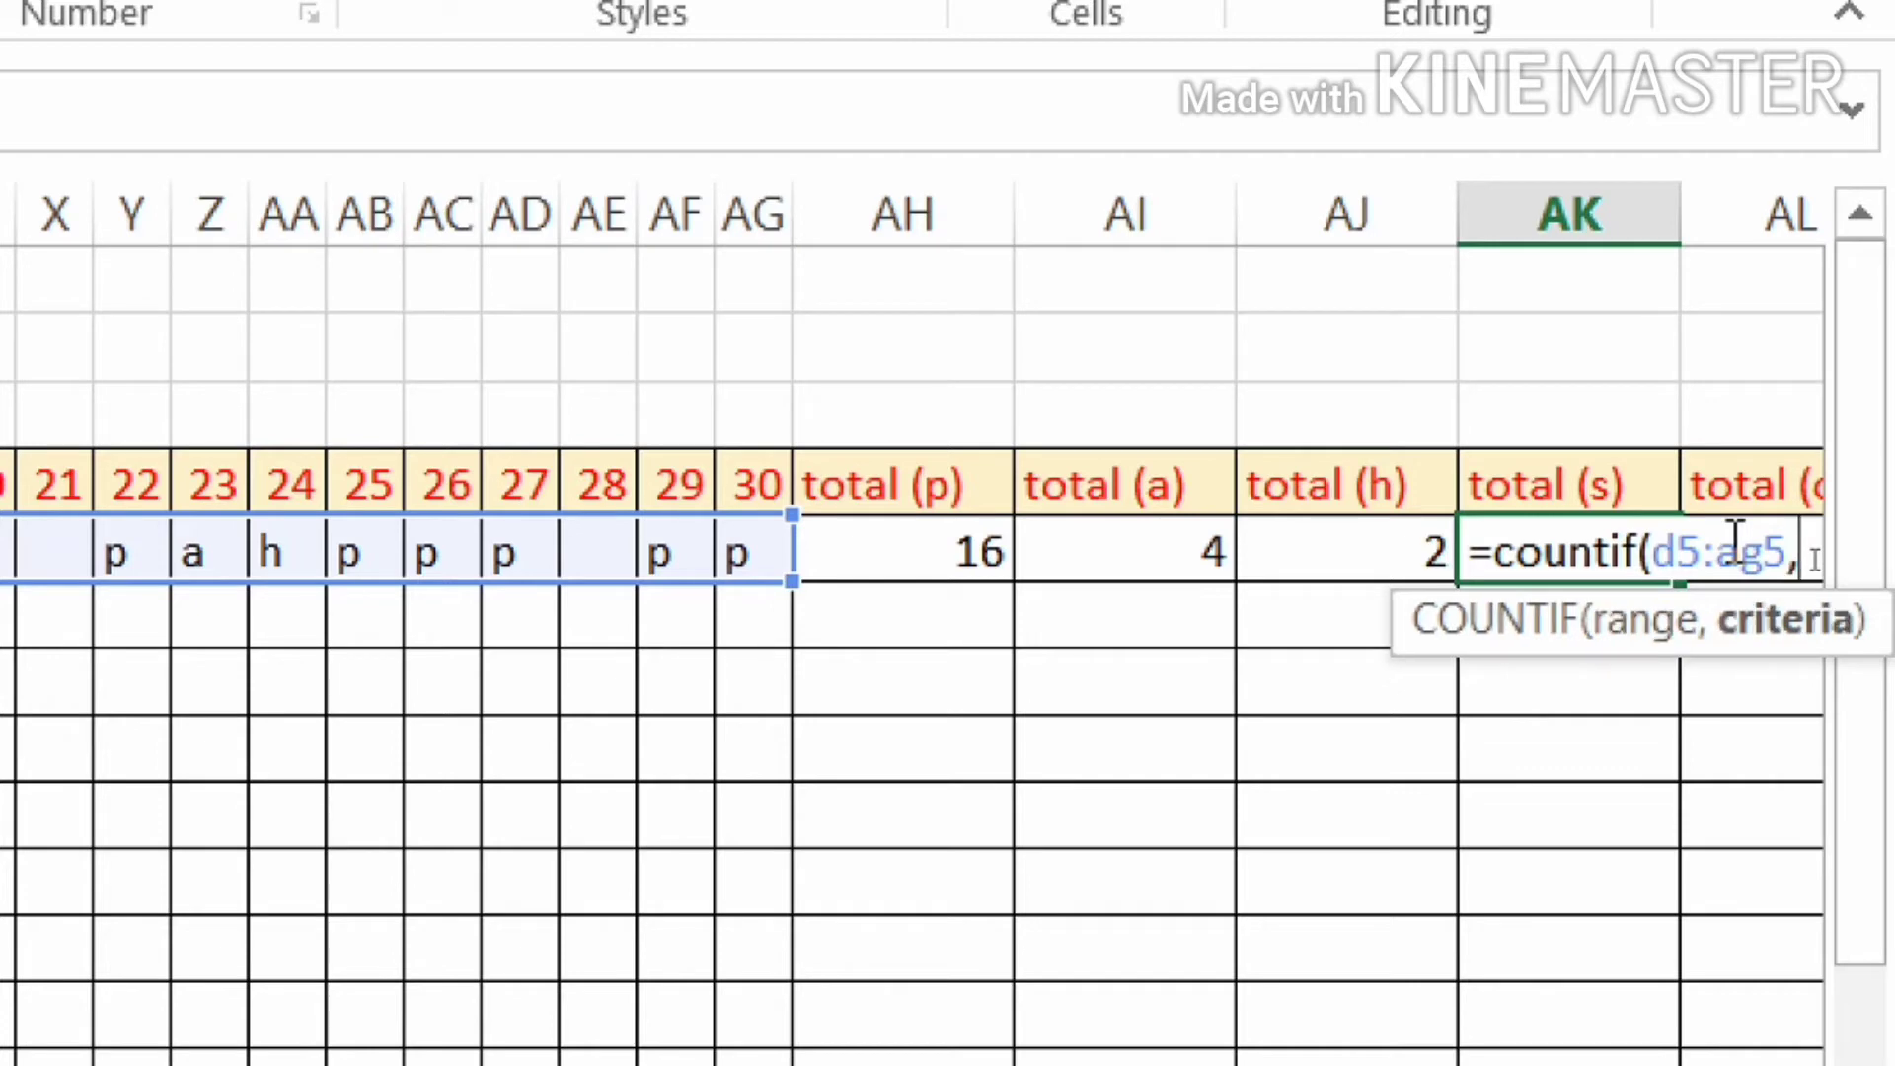
{"action": "type", "text": "\""}
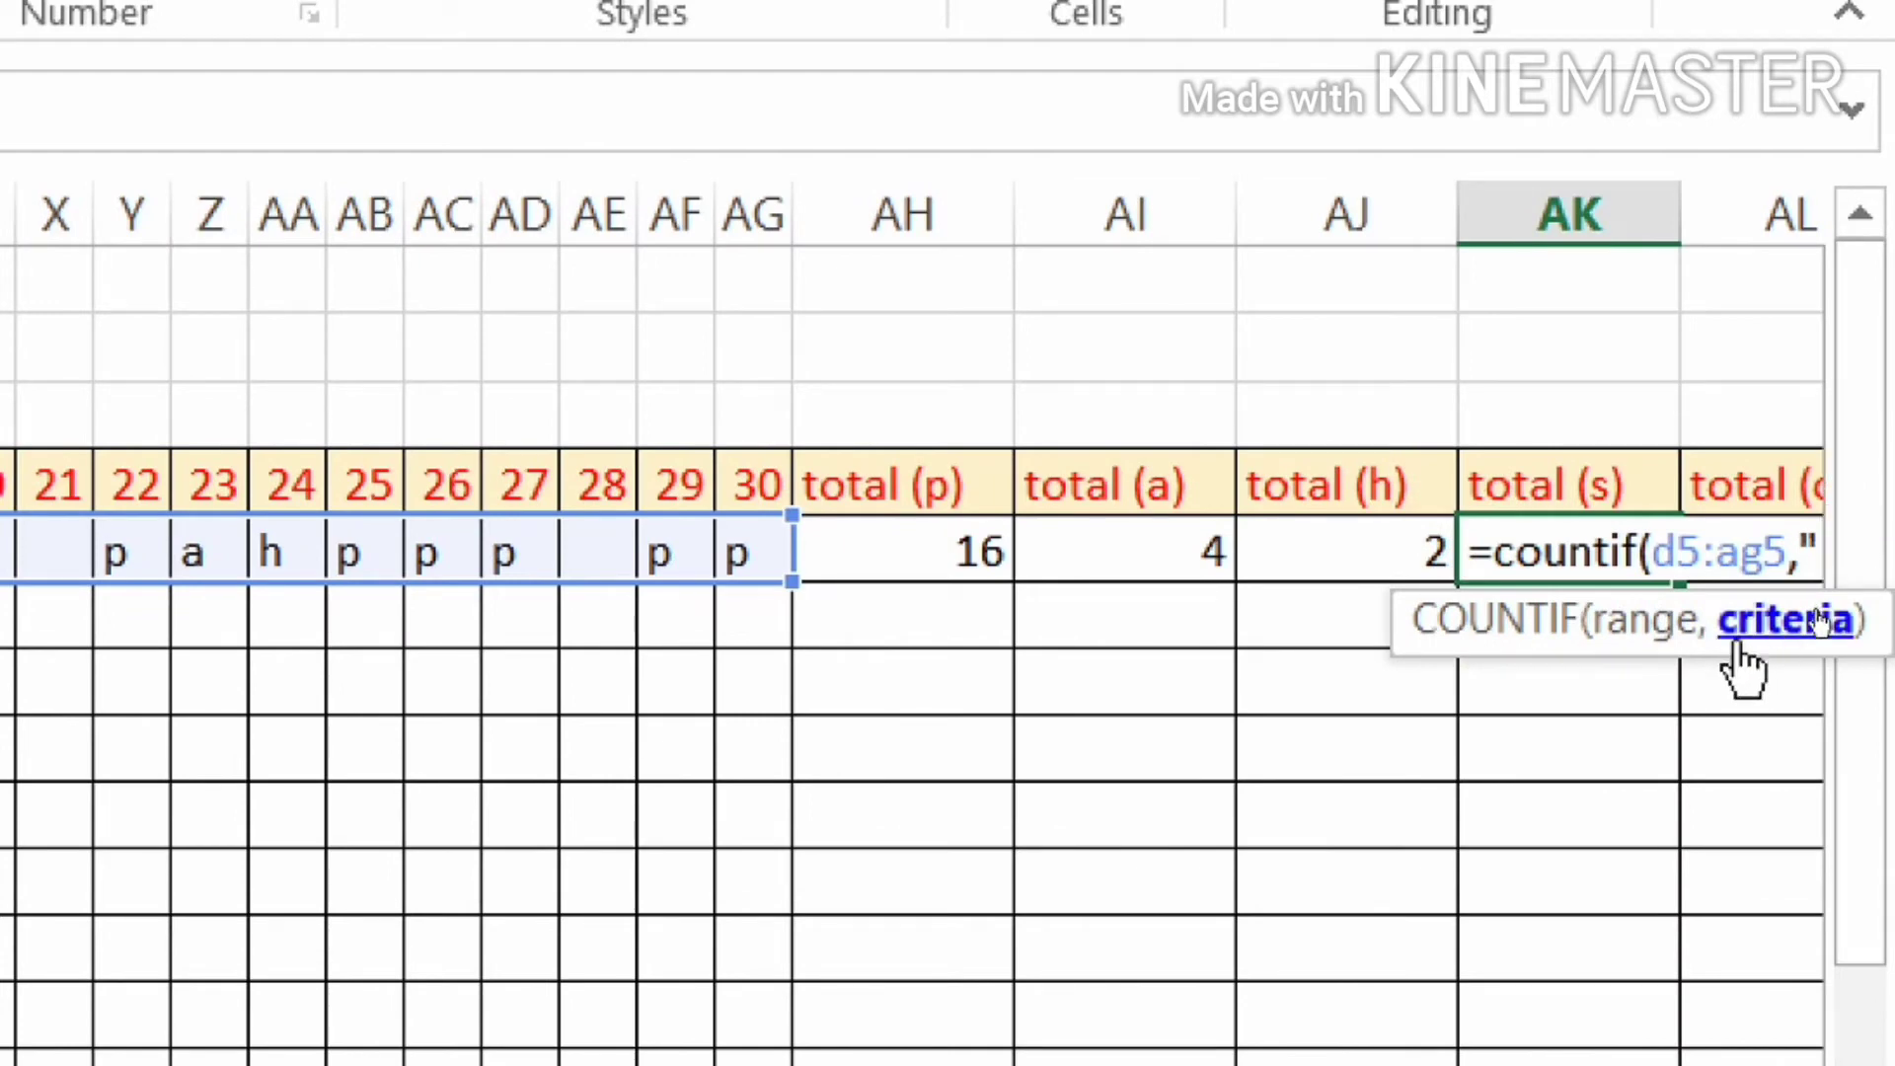
{"action": "type", "text": "\""}
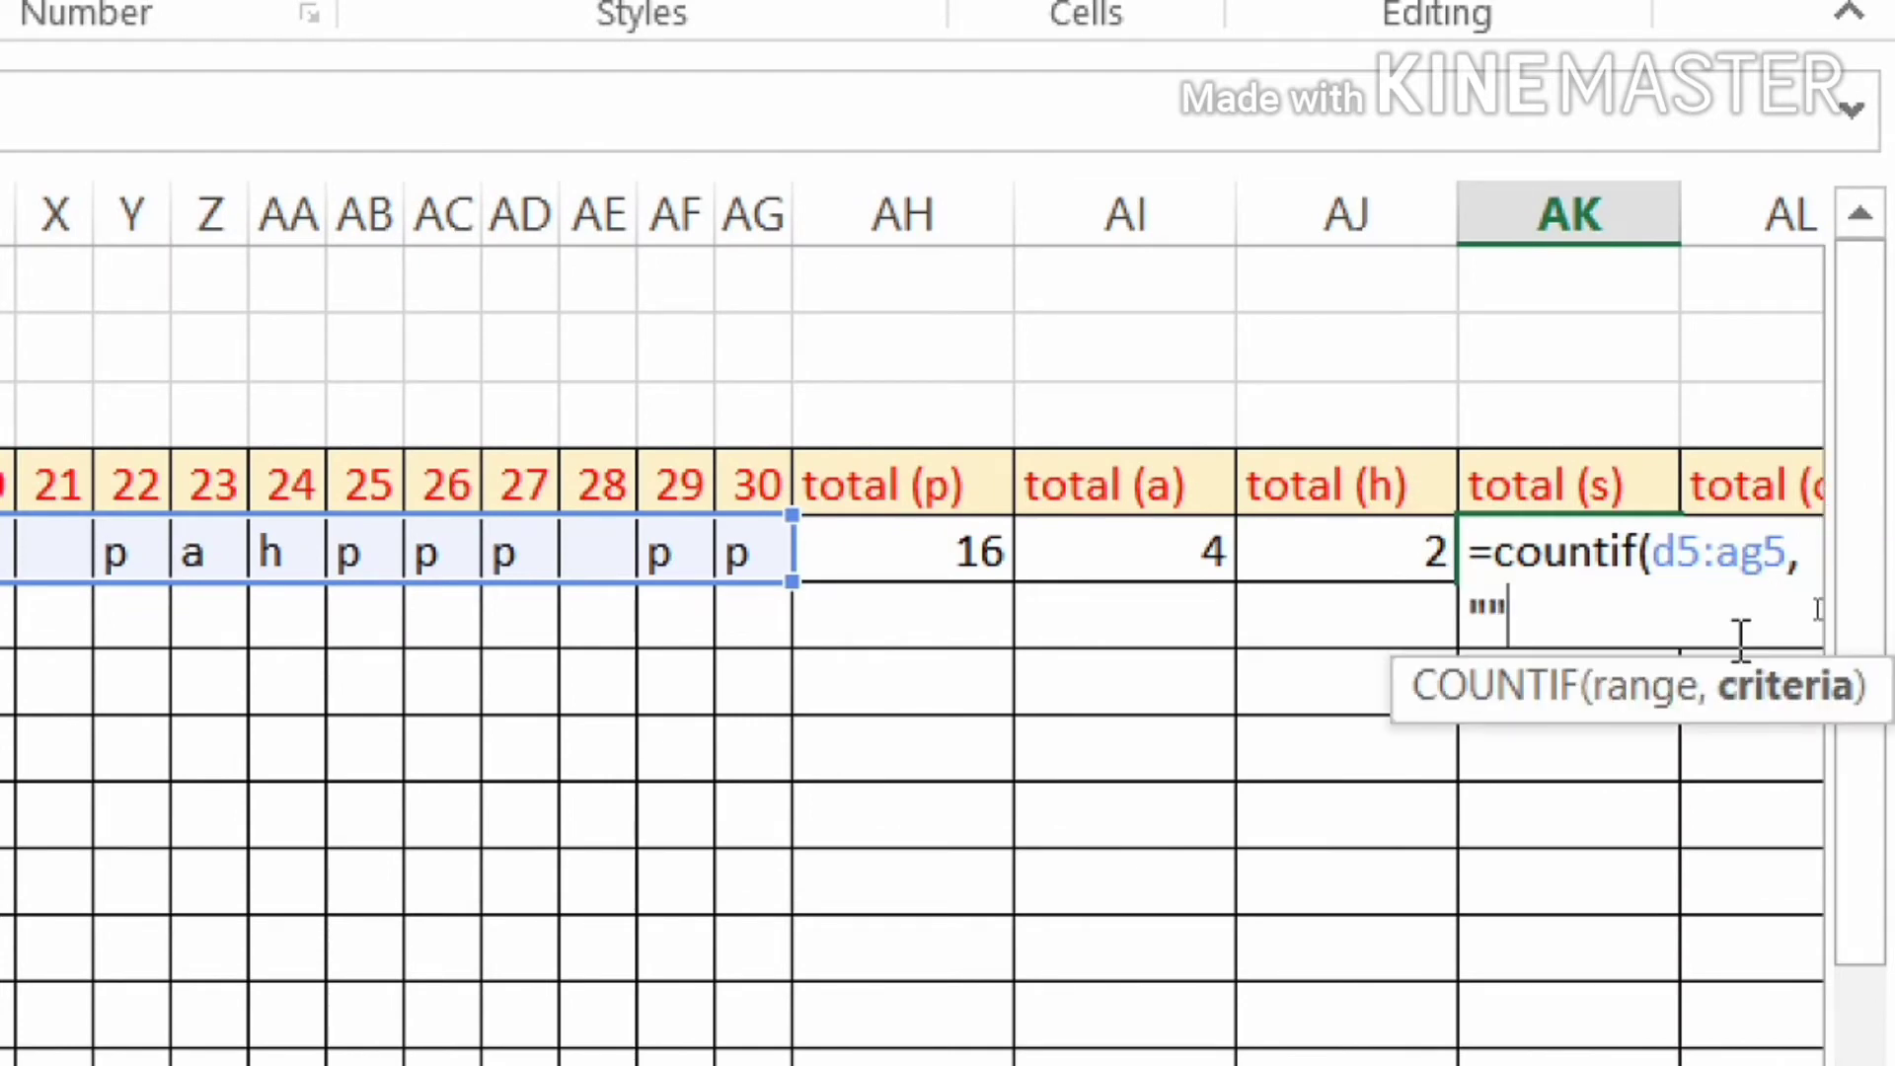
{"action": "type", "text": ")"}
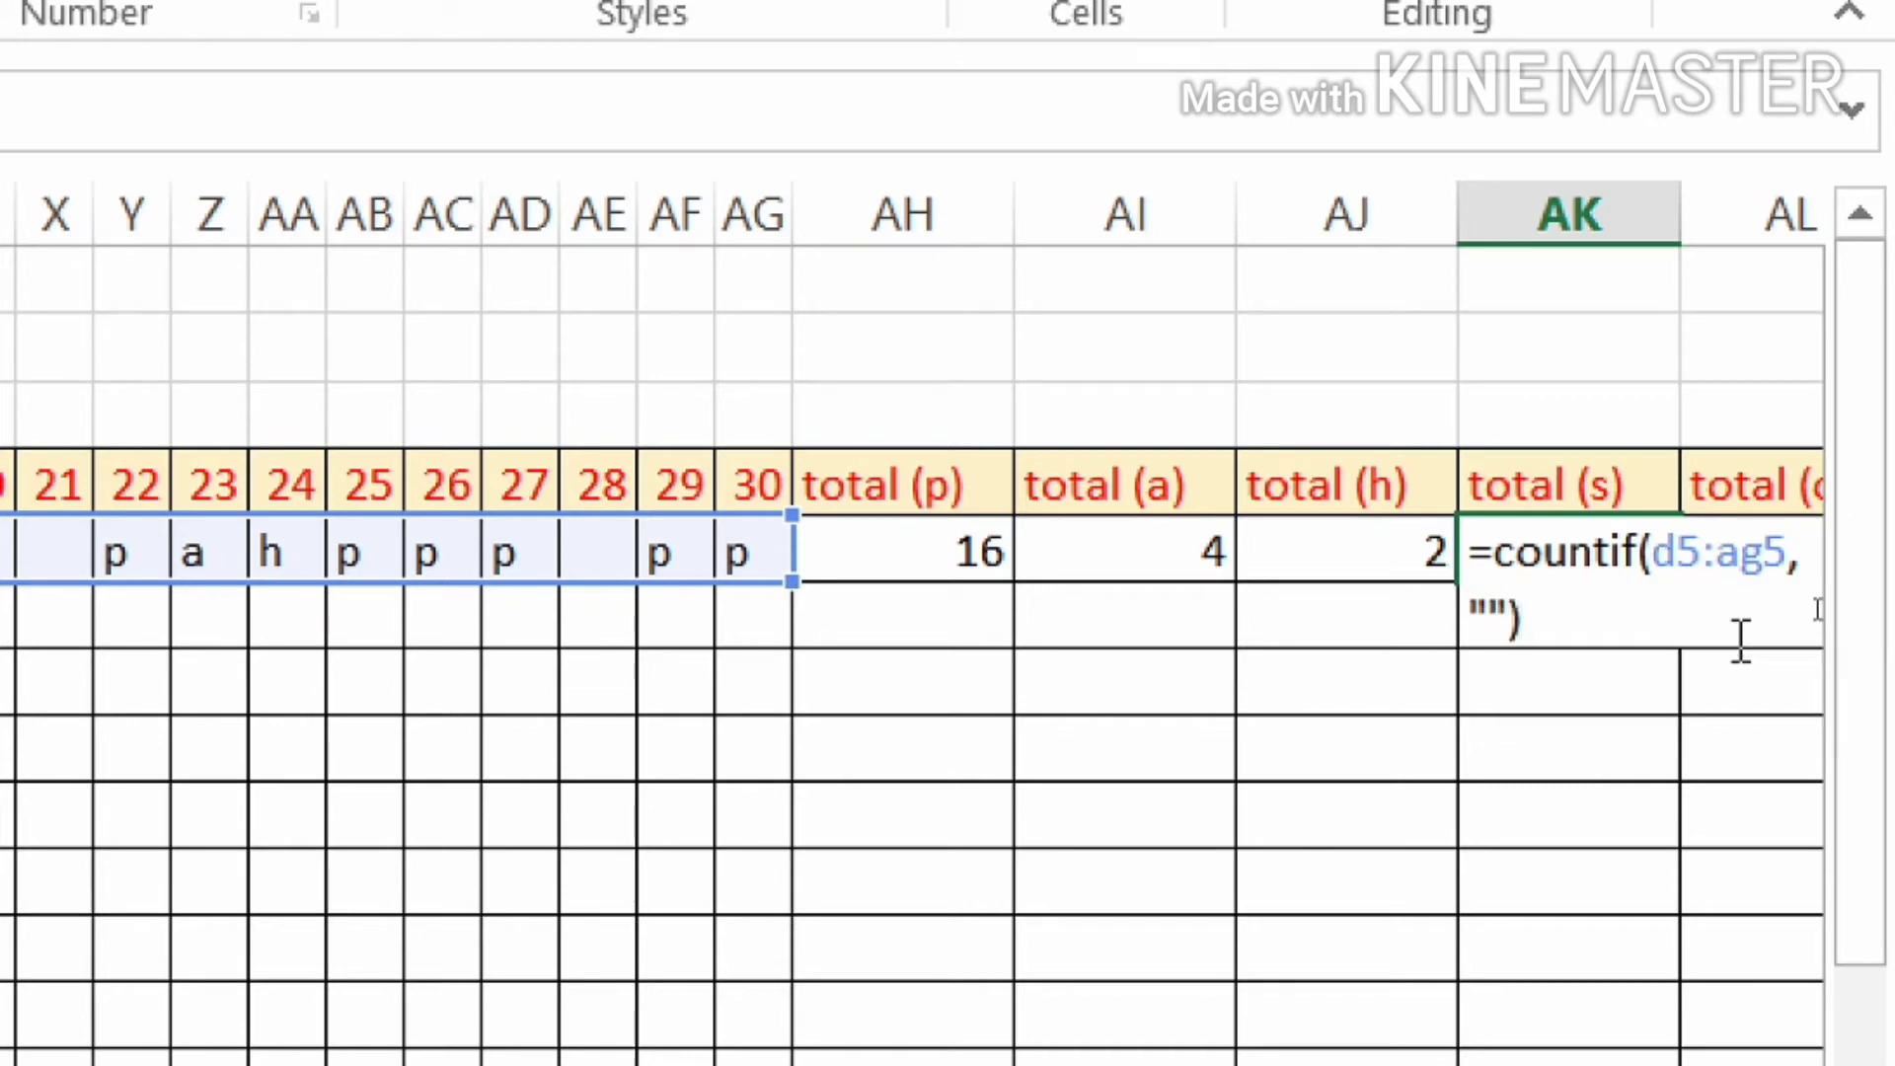
{"action": "key", "text": "Return"}
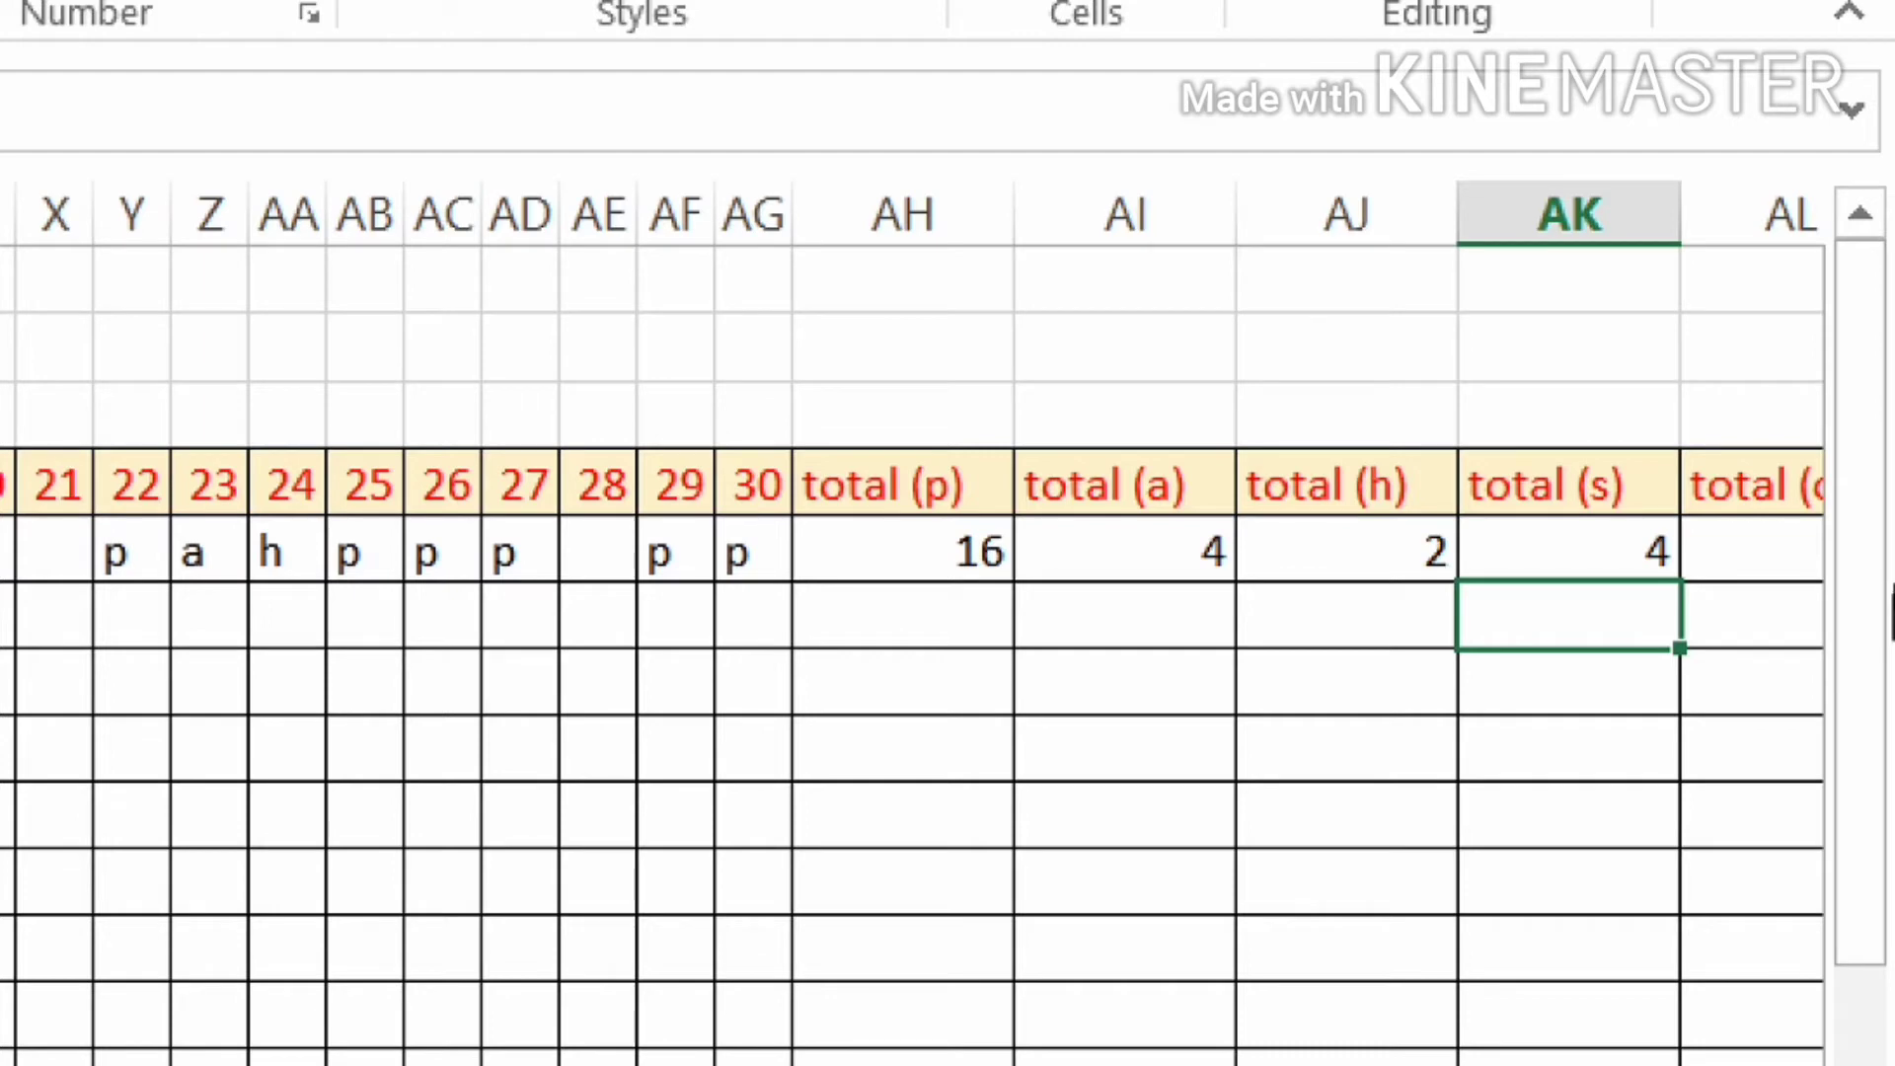
Enter a COUNTIF formula over d5:ag5 in cell AL5 under total (off) to count the off marks.
{"action": "left_click", "coordinate": [1752, 572]}
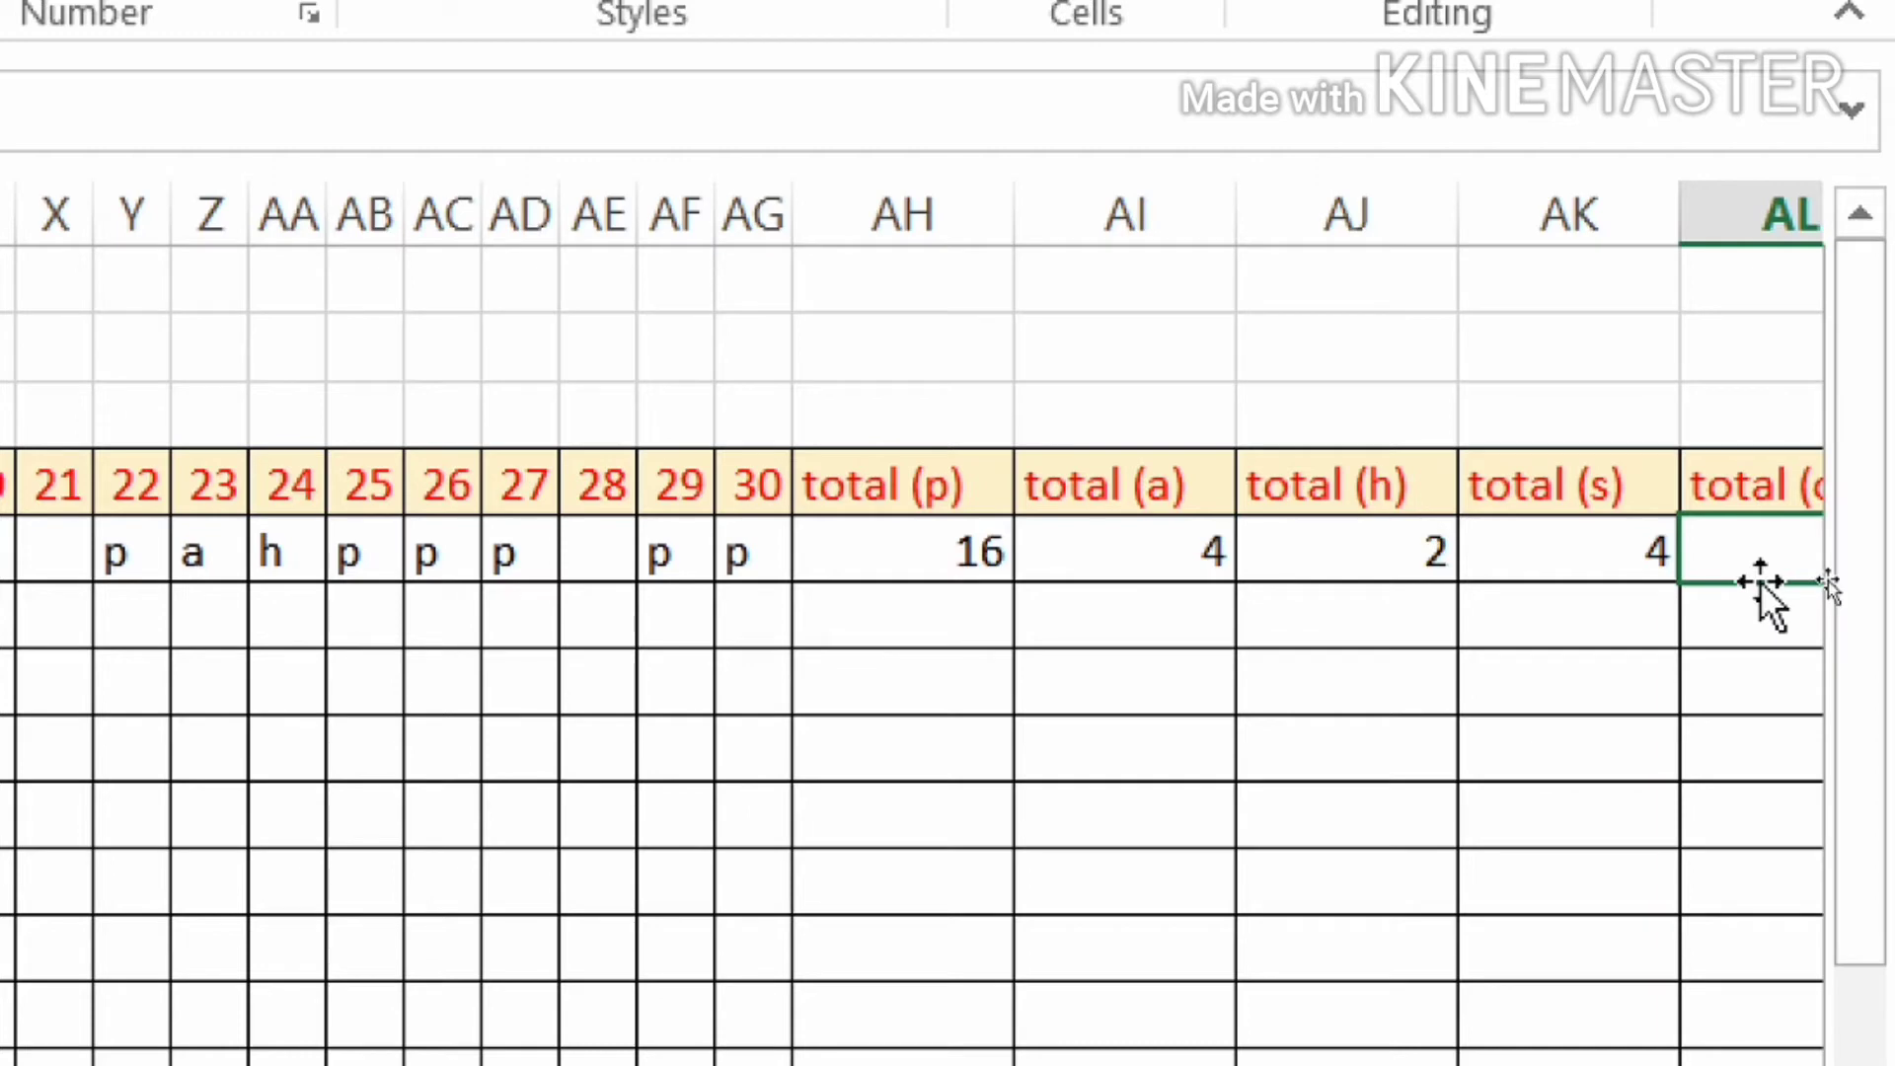
{"action": "key", "text": "Right"}
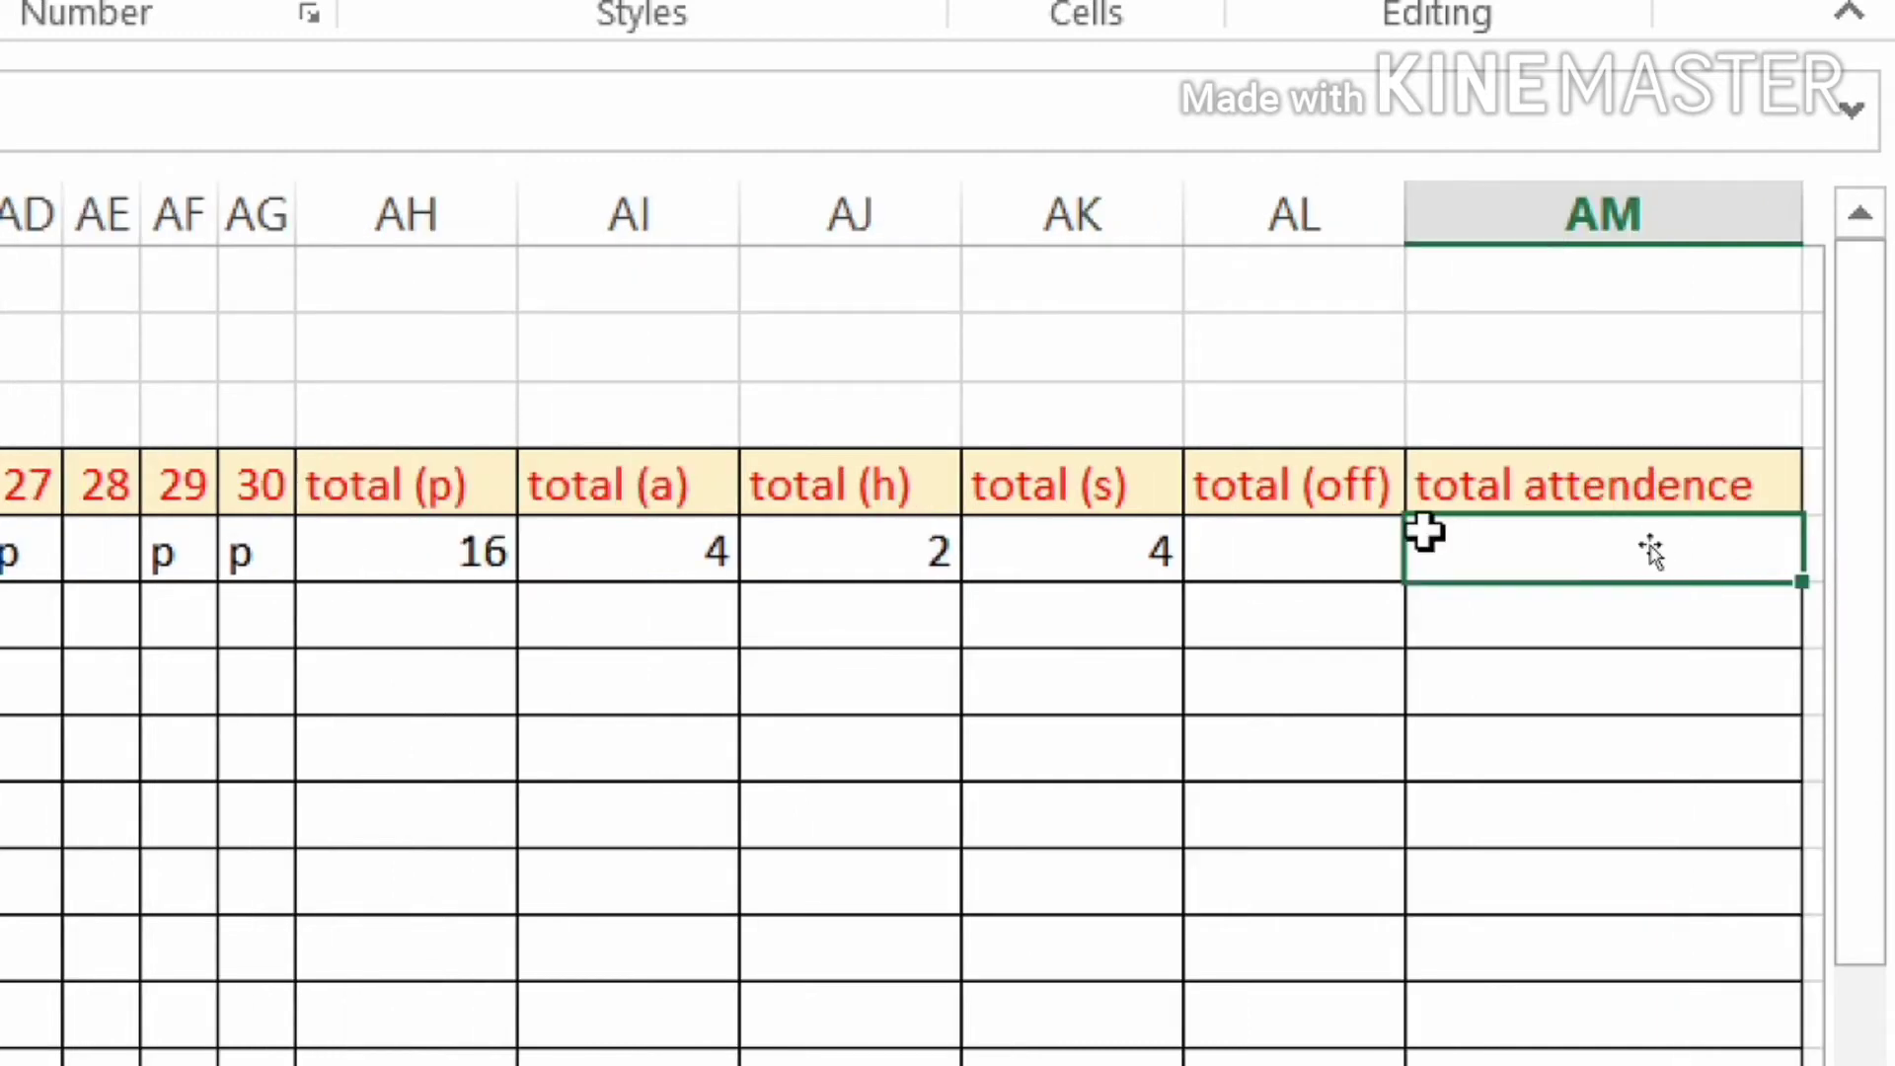
{"action": "left_click", "coordinate": [1310, 564]}
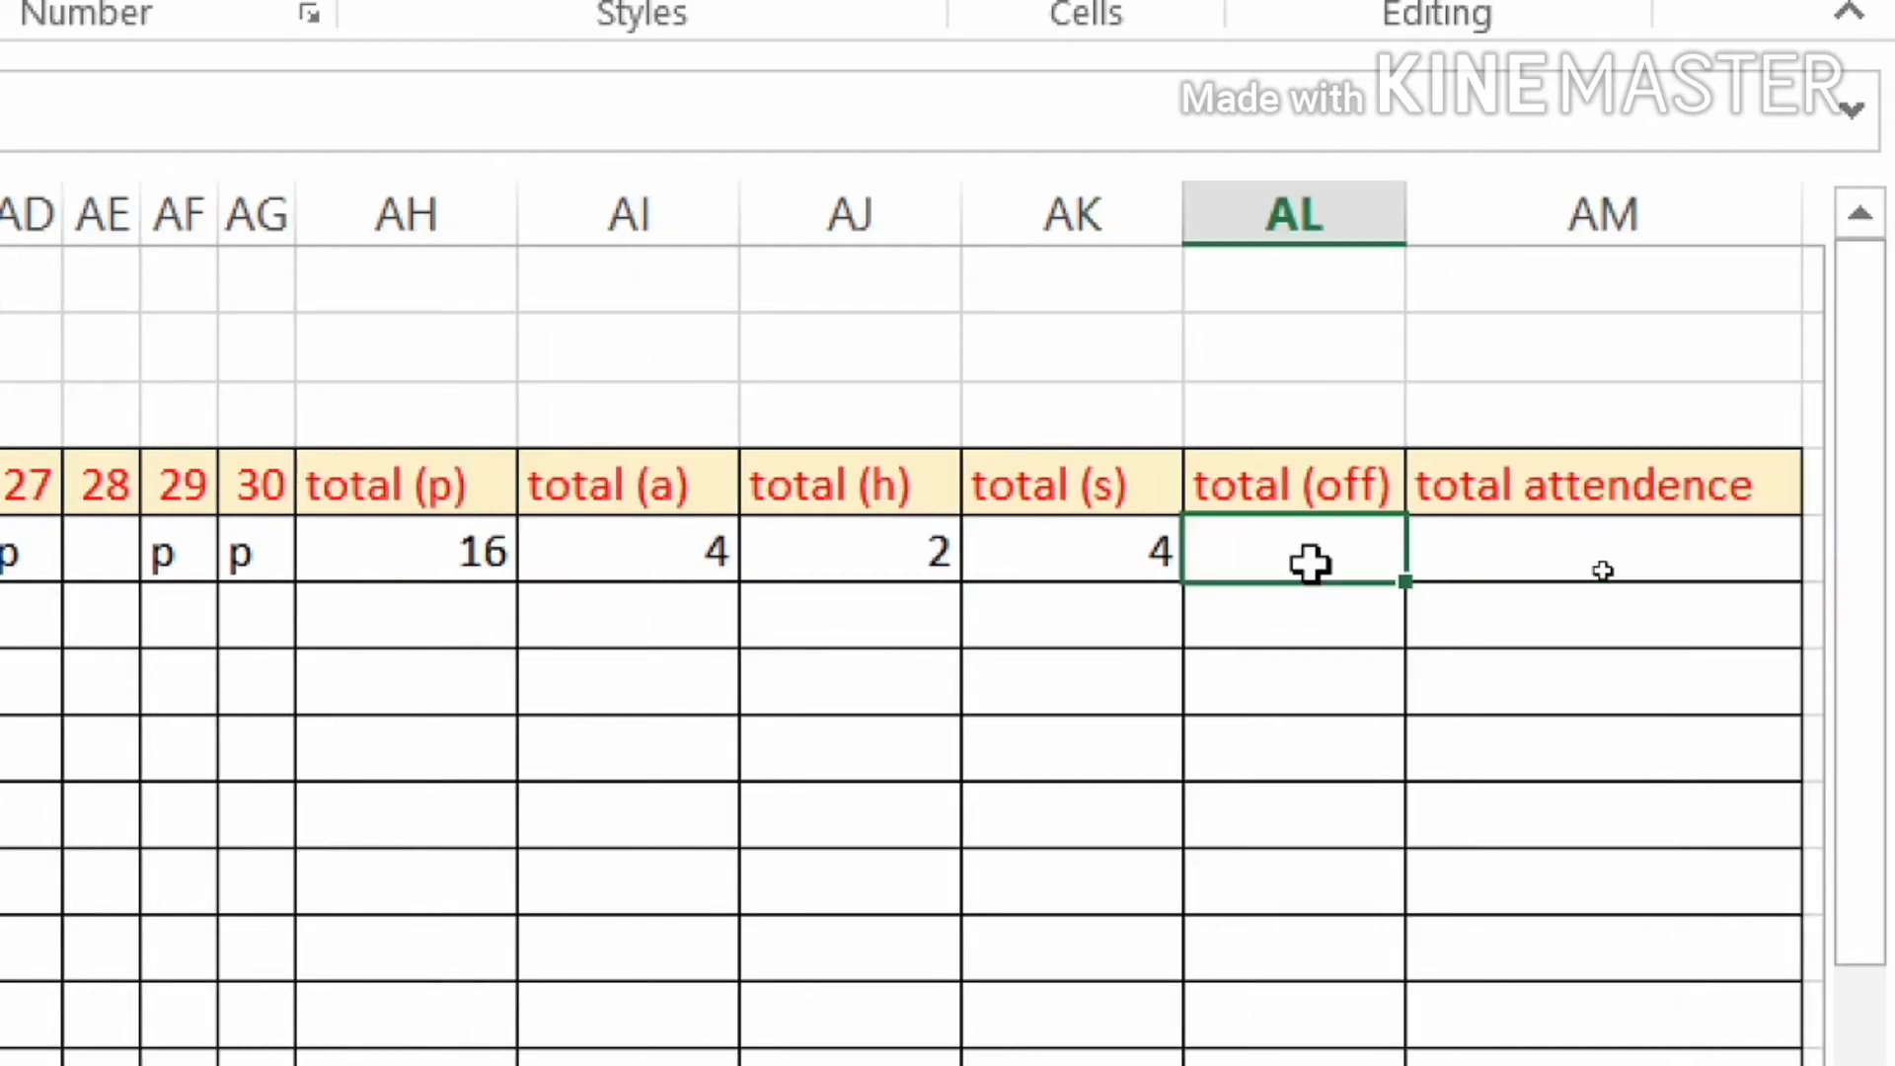
{"action": "type", "text": "=count"}
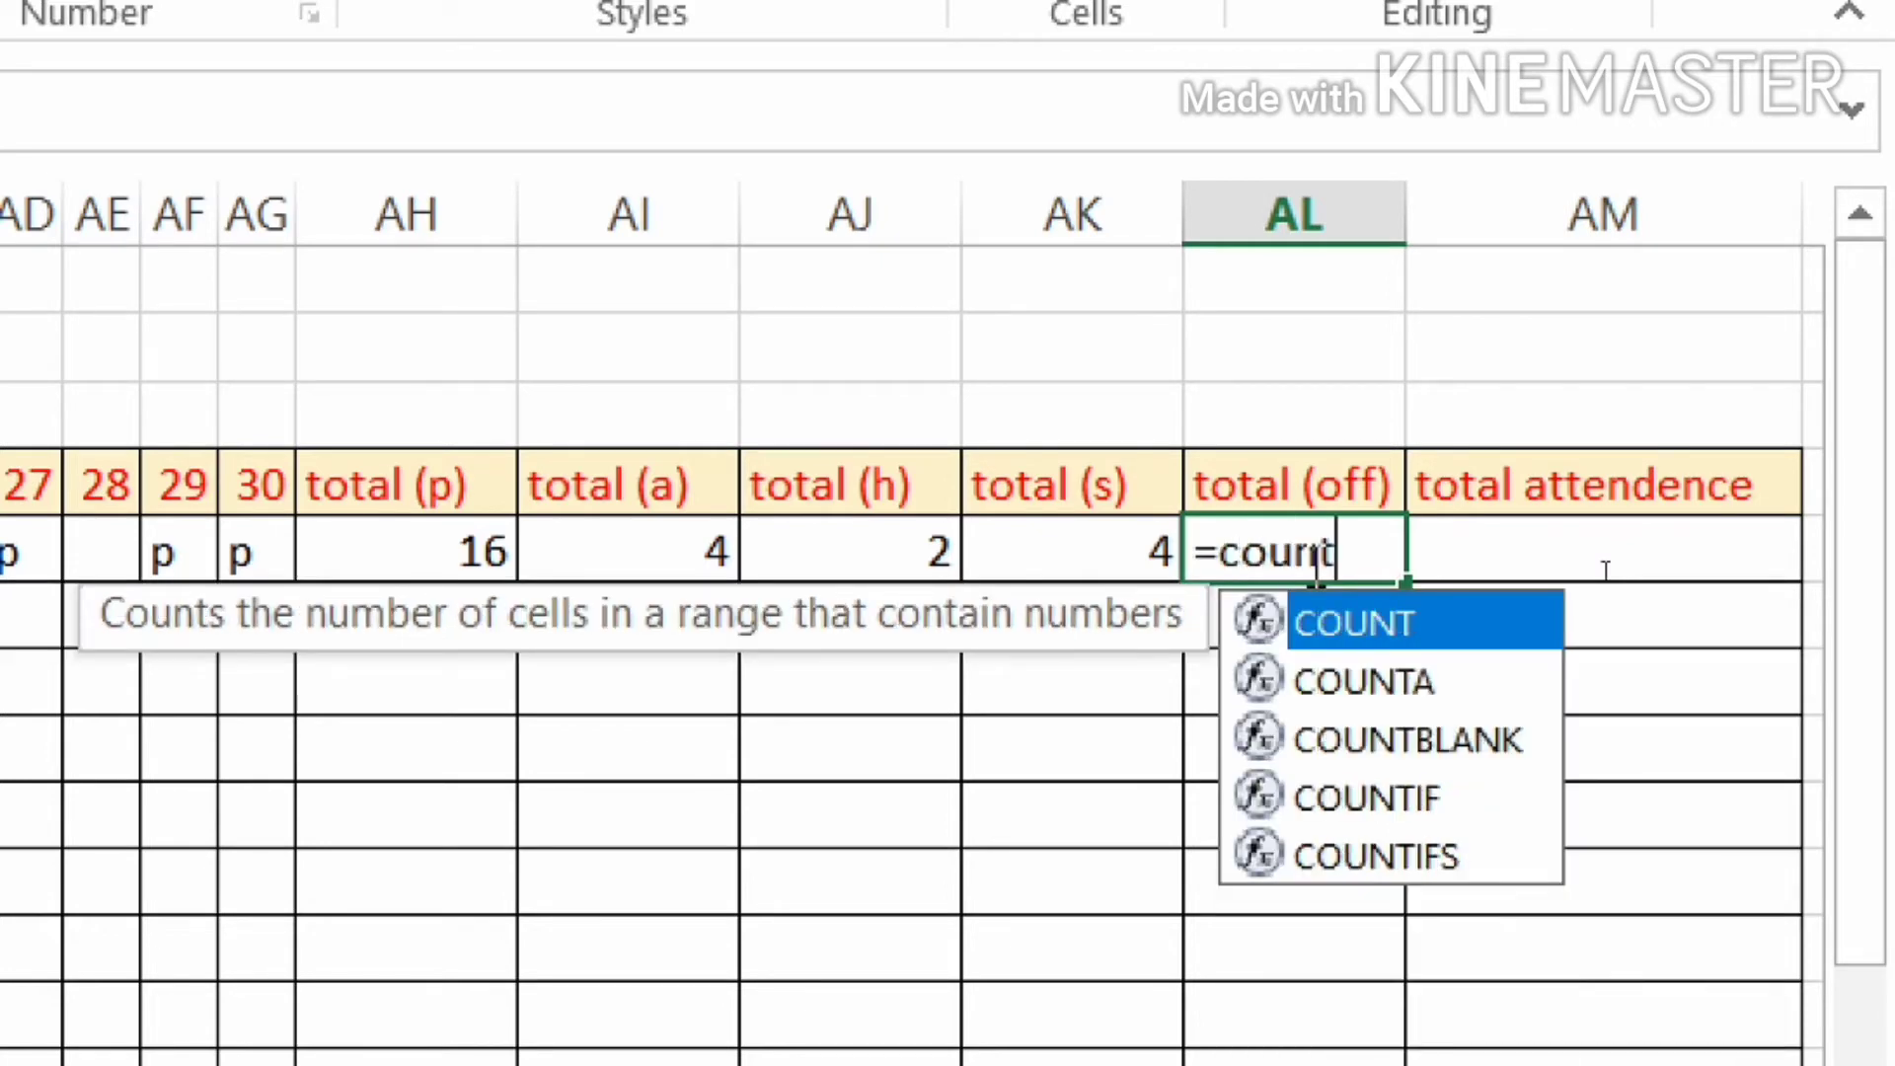
{"action": "type", "text": "if"}
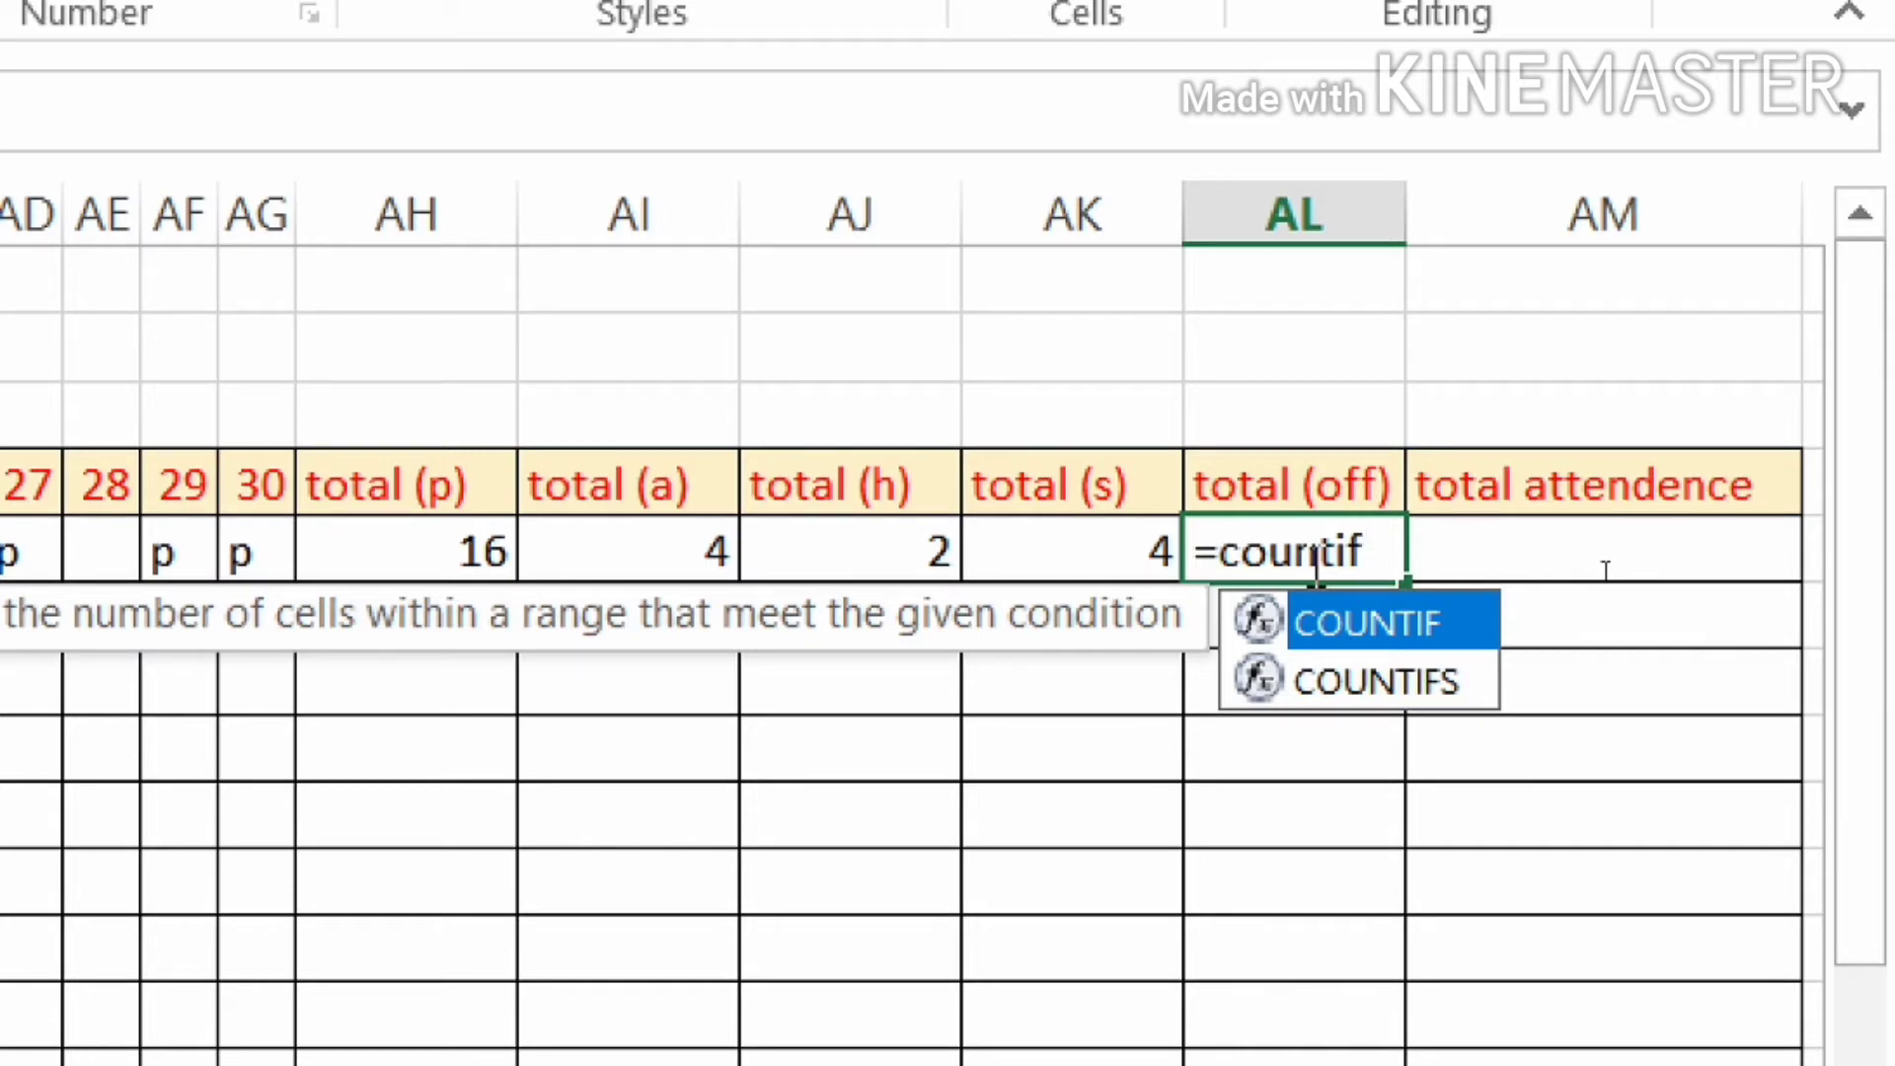
{"action": "type", "text": "("}
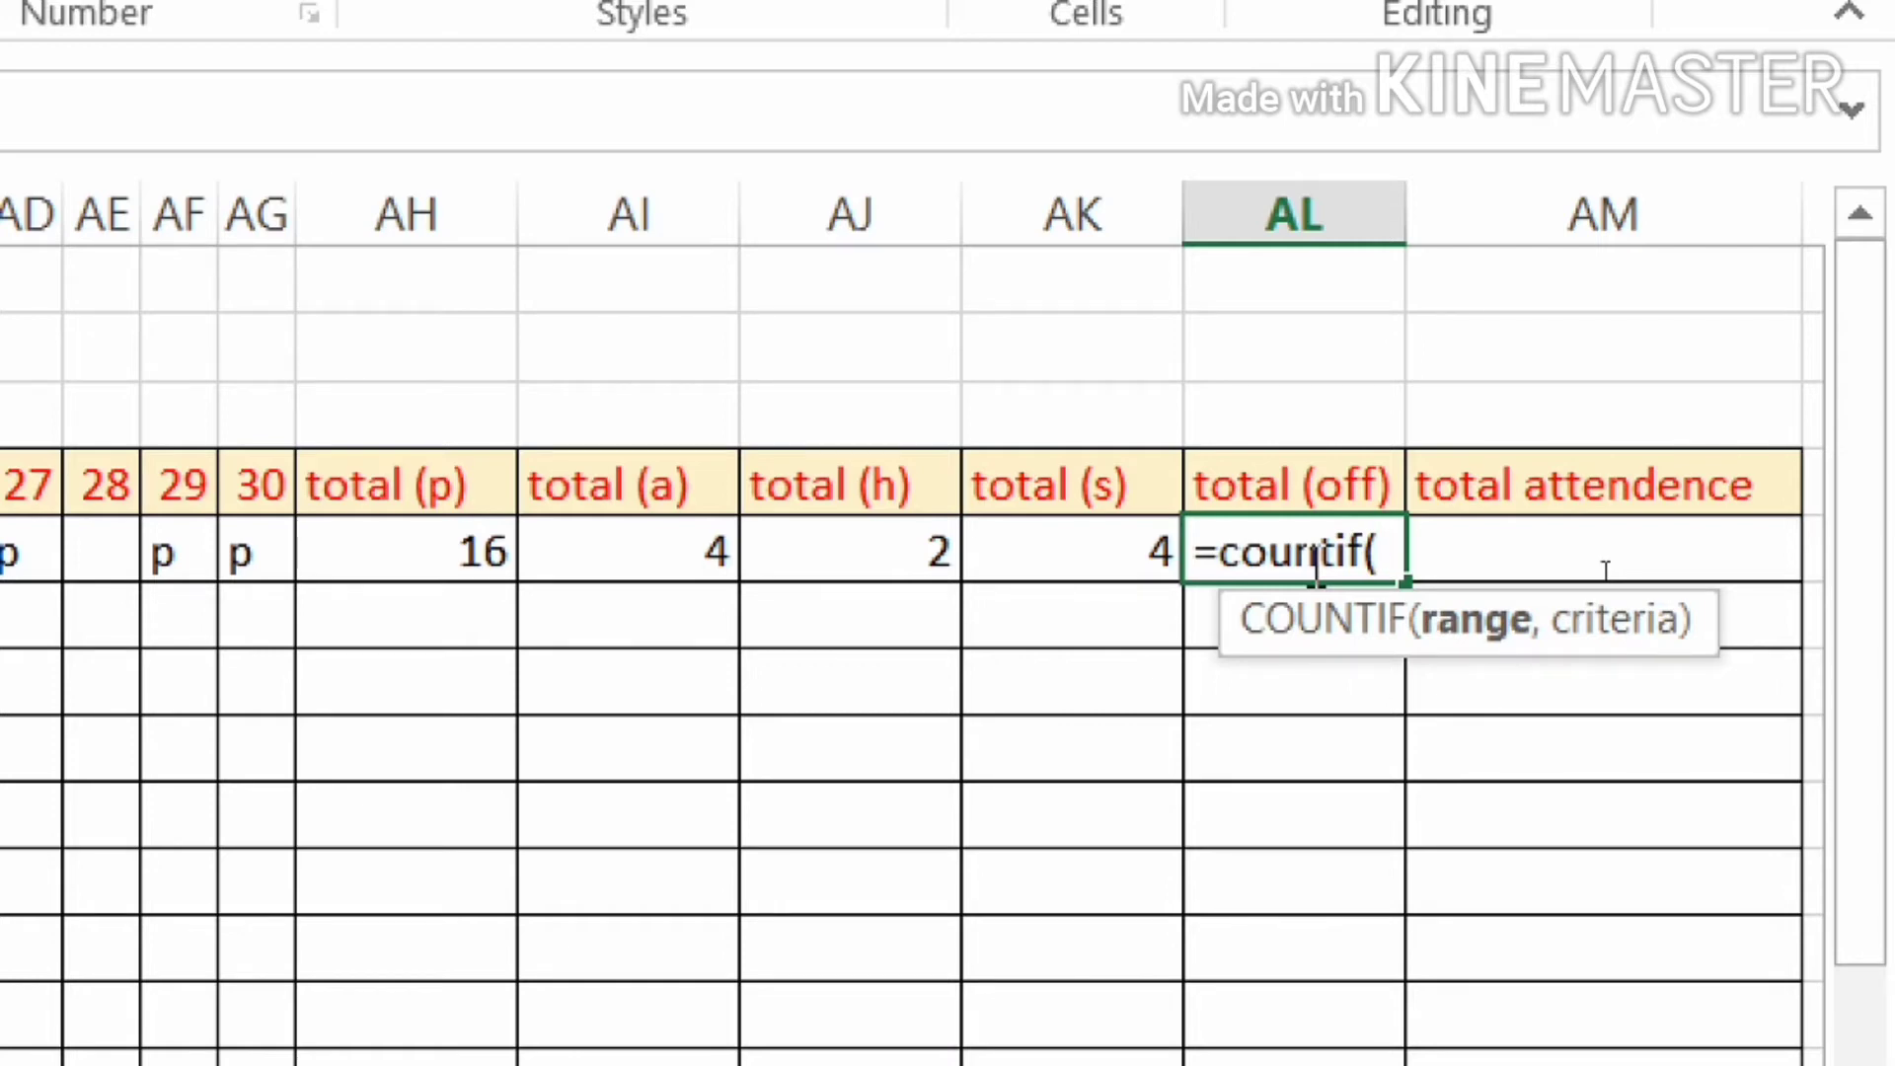
{"action": "type", "text": "g"}
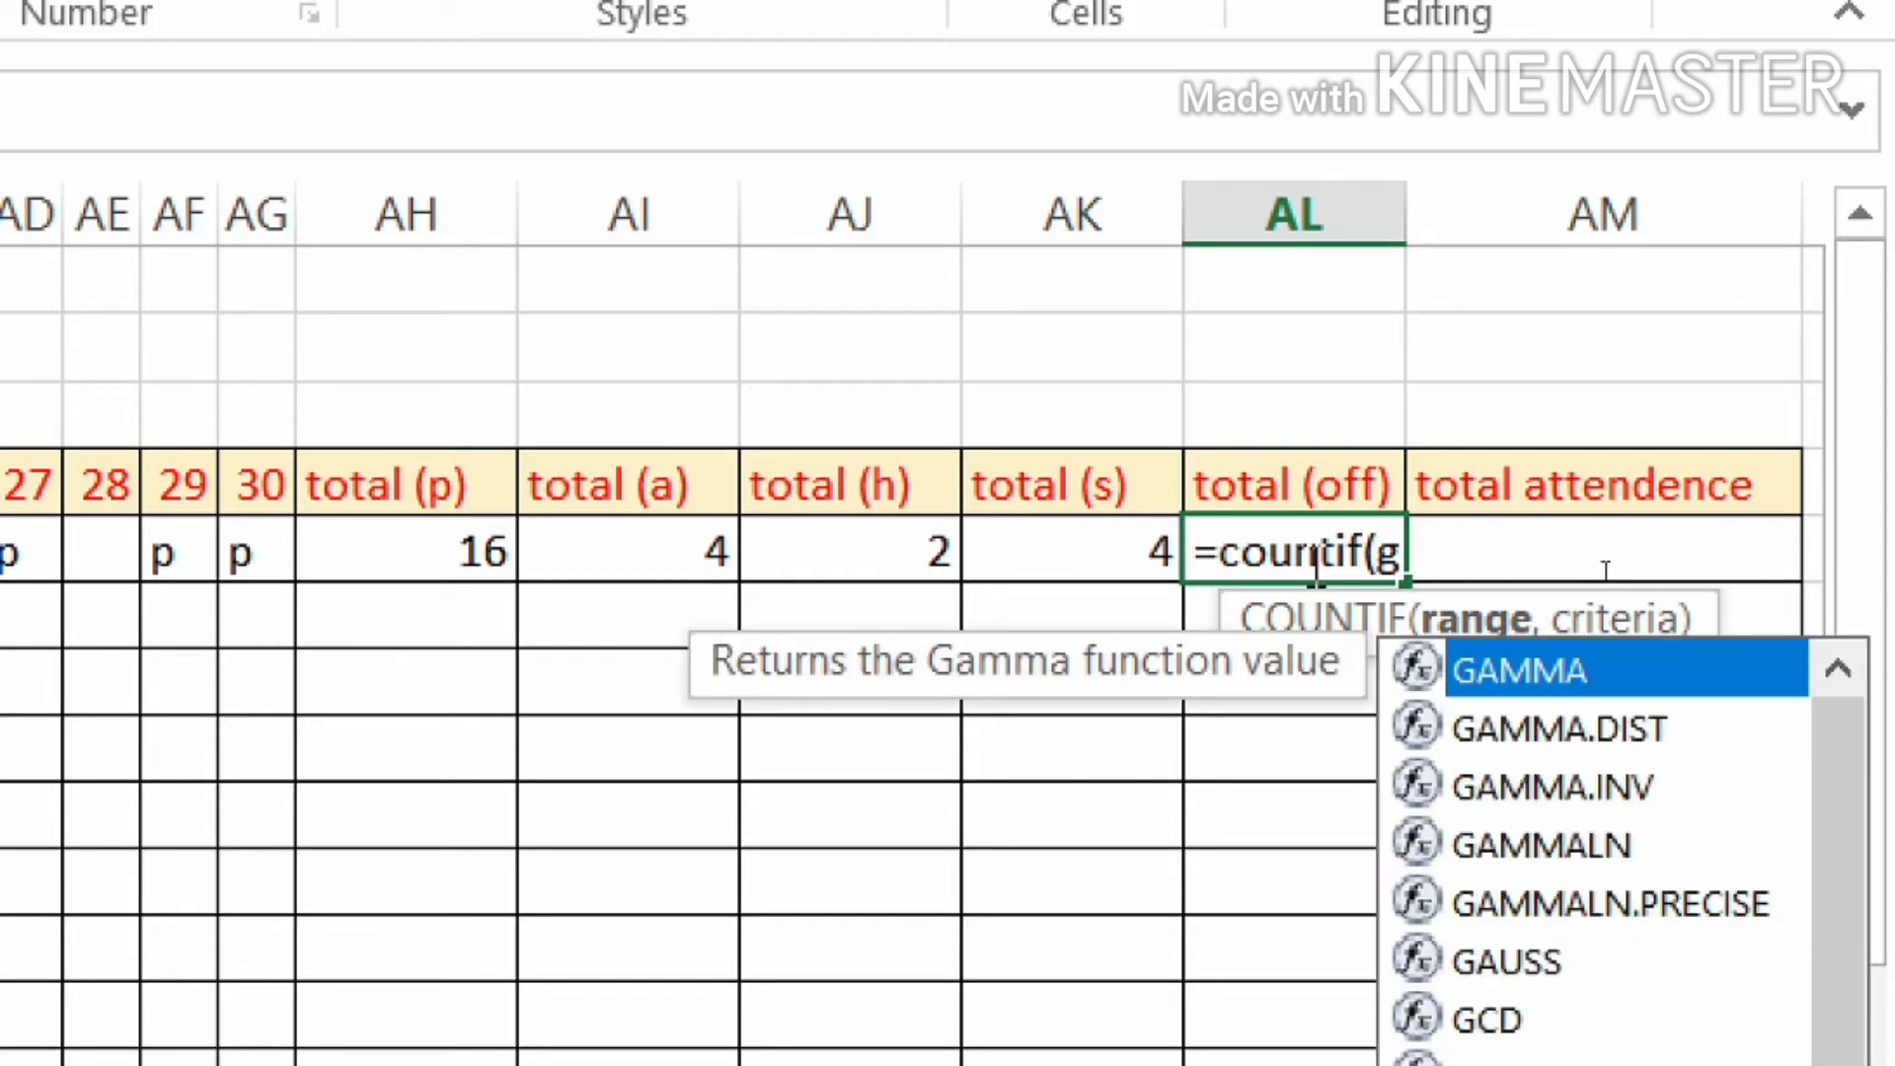
{"action": "key", "text": "BackSpace"}
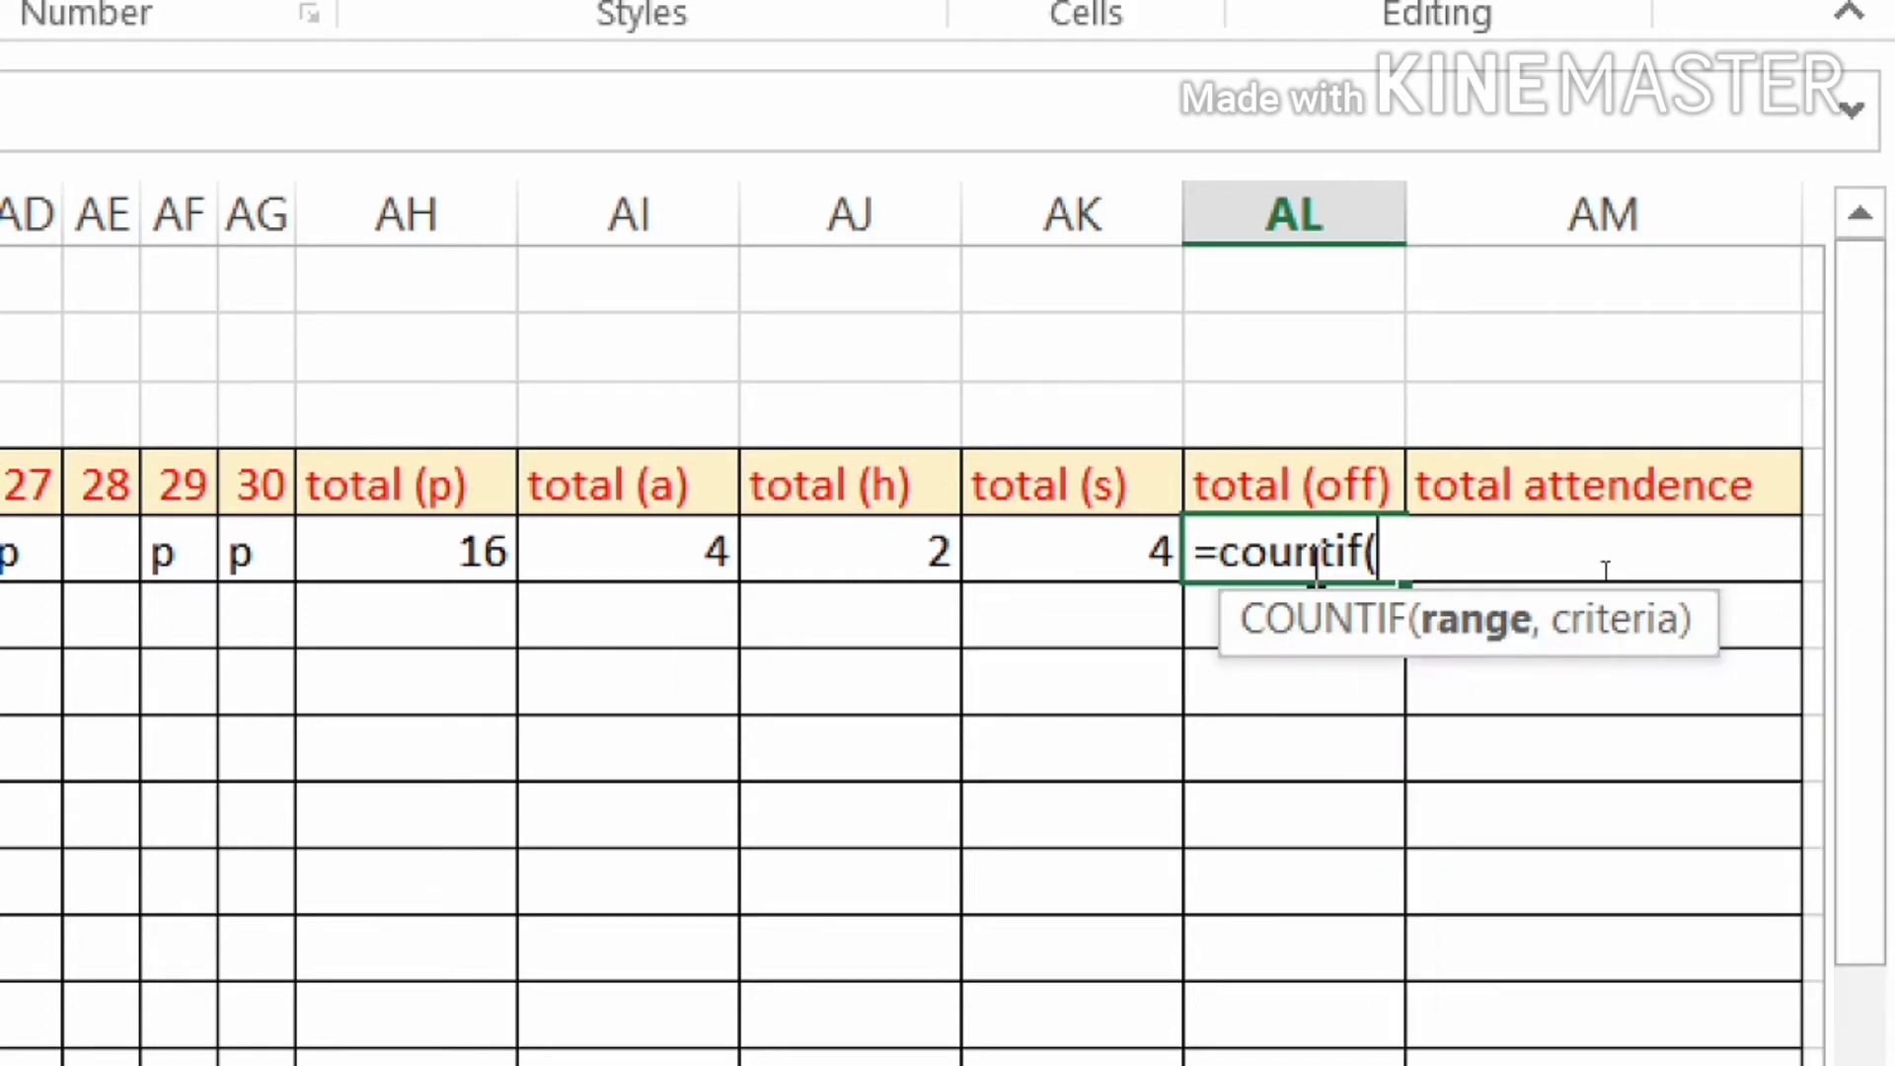
{"action": "type", "text": "d"}
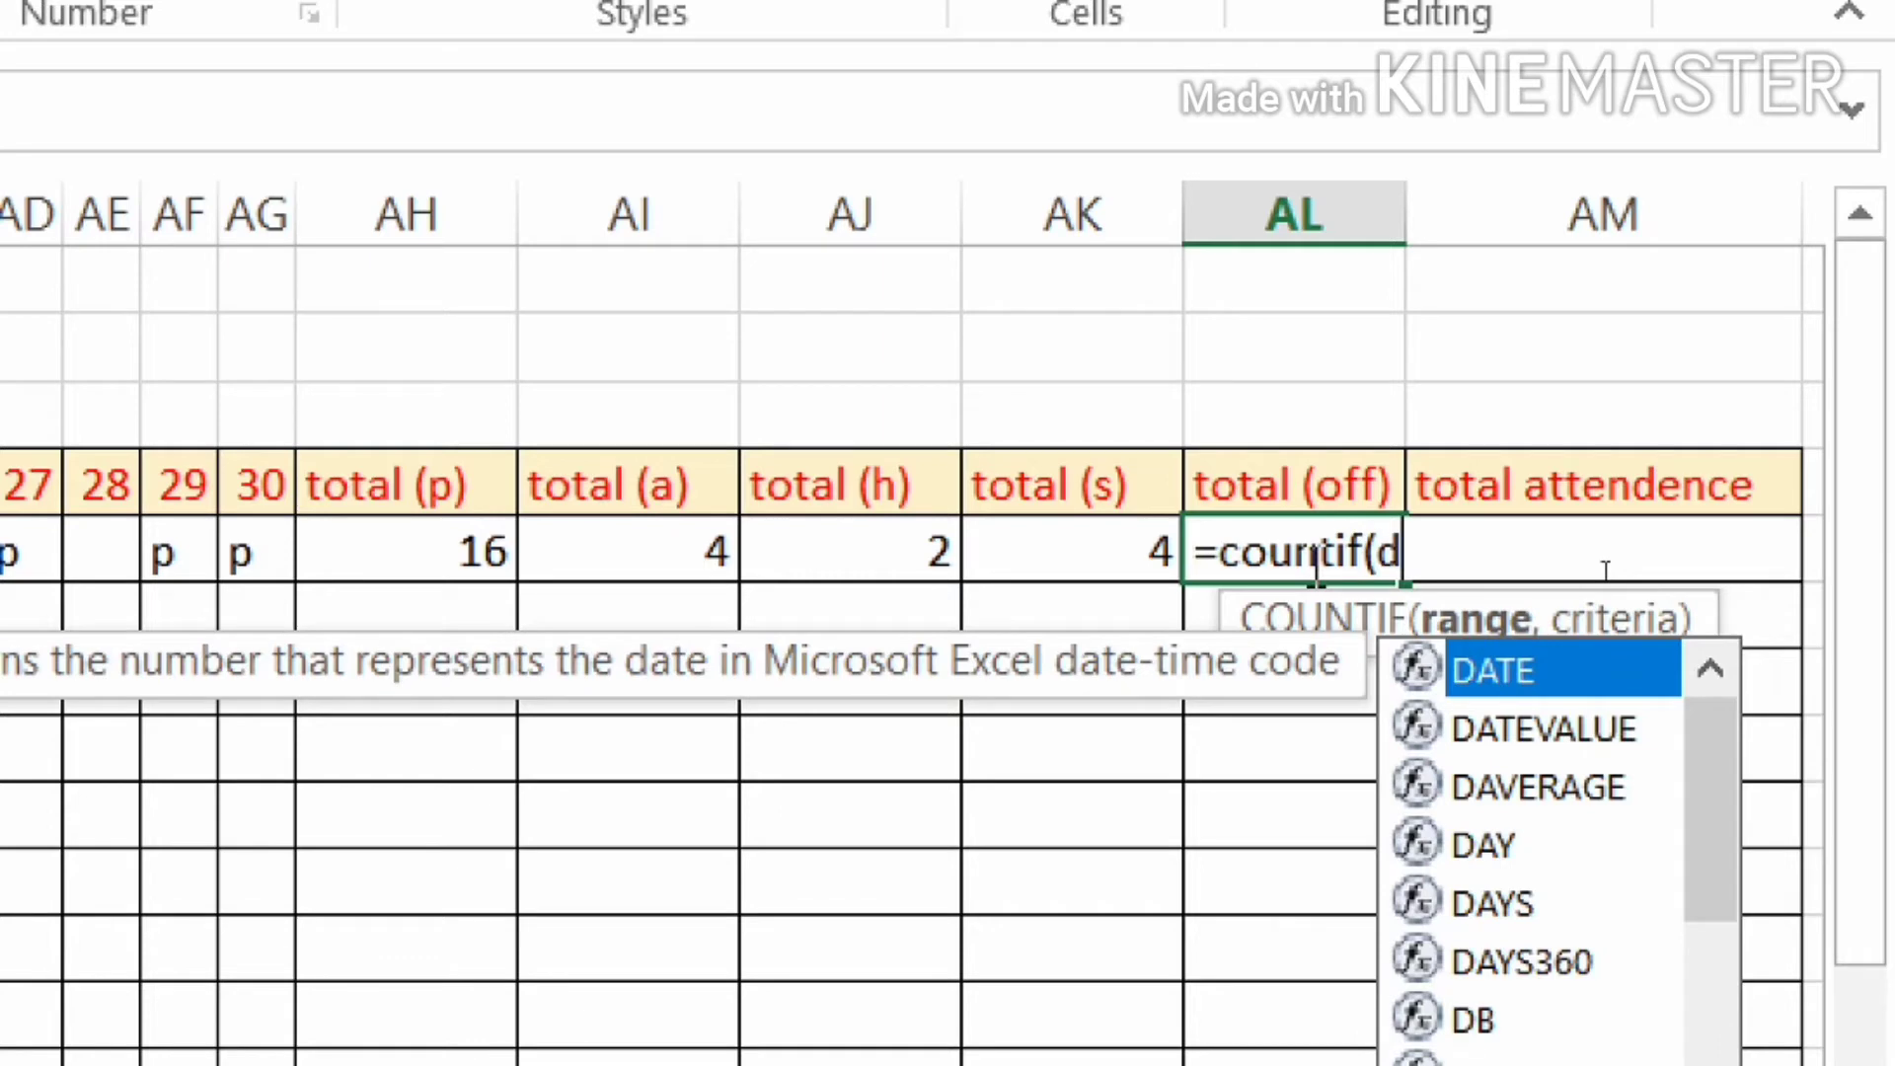
{"action": "type", "text": "5:ag"}
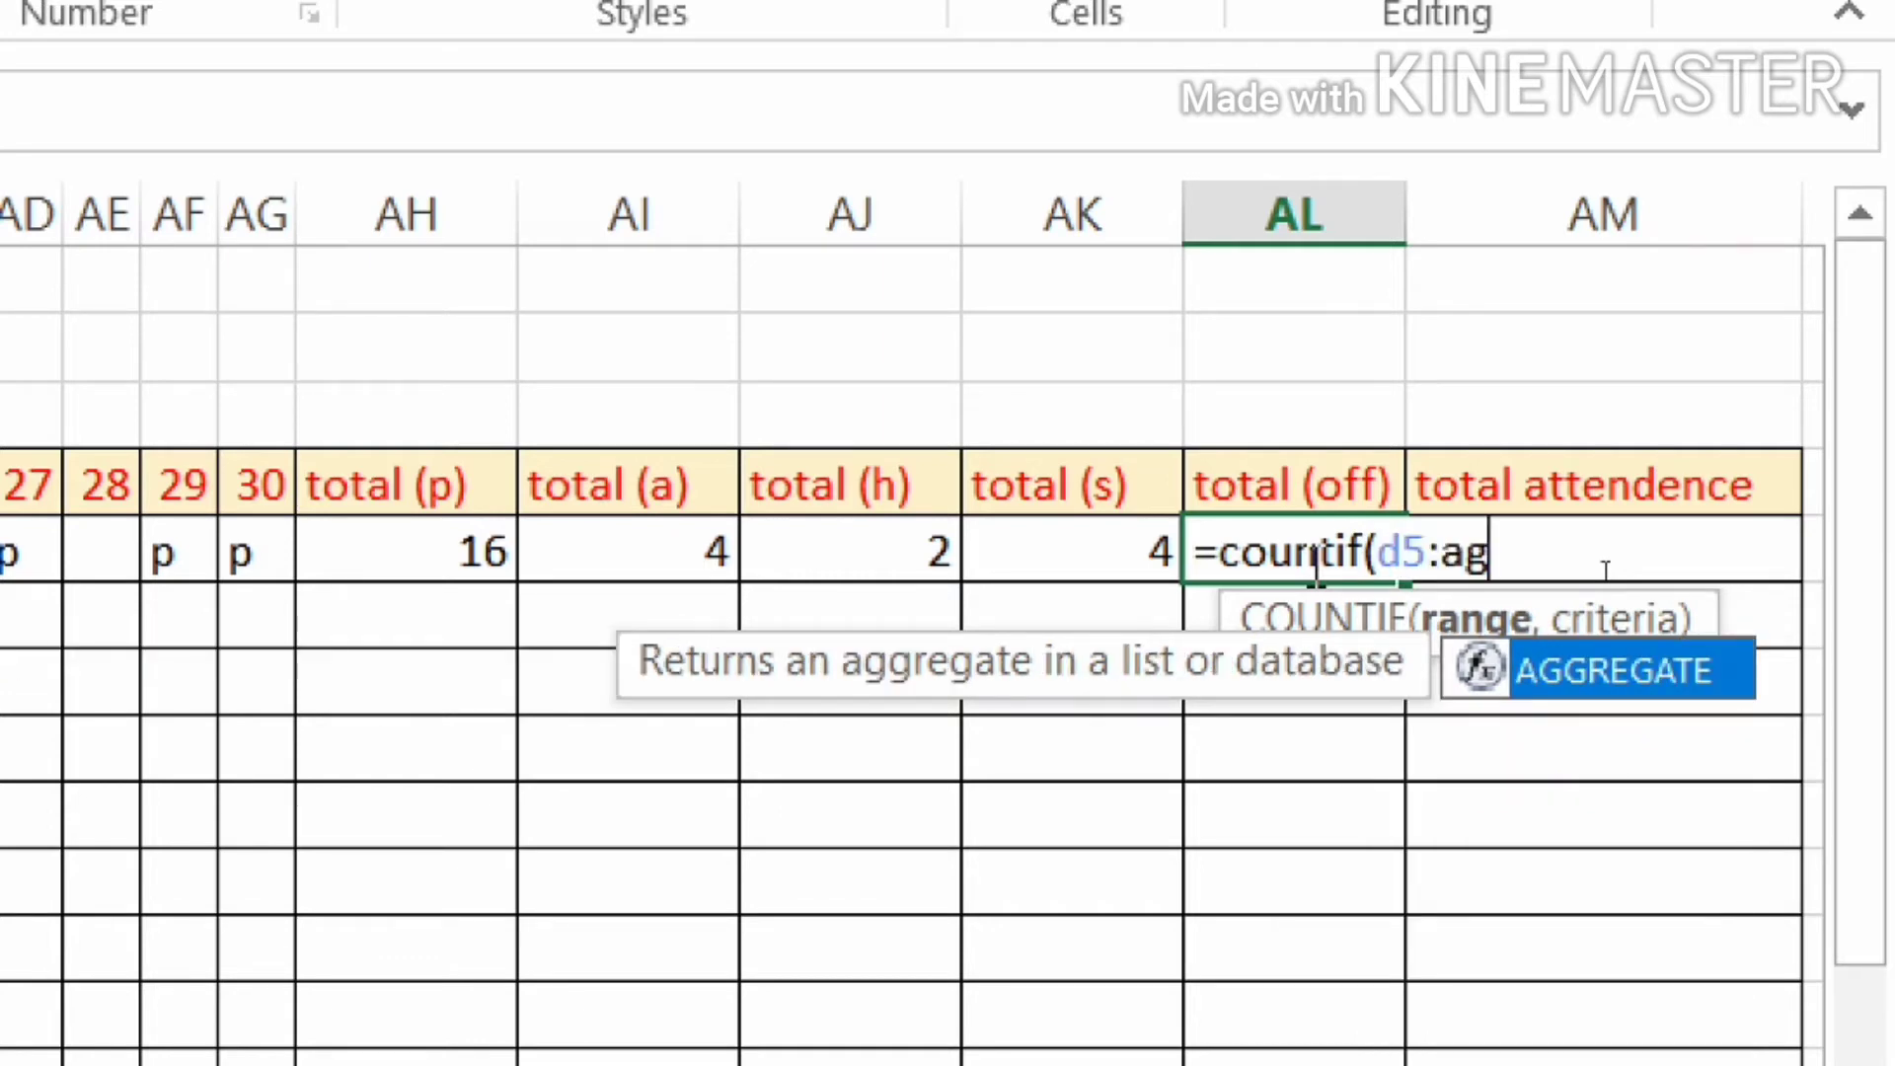
{"action": "type", "text": "5"}
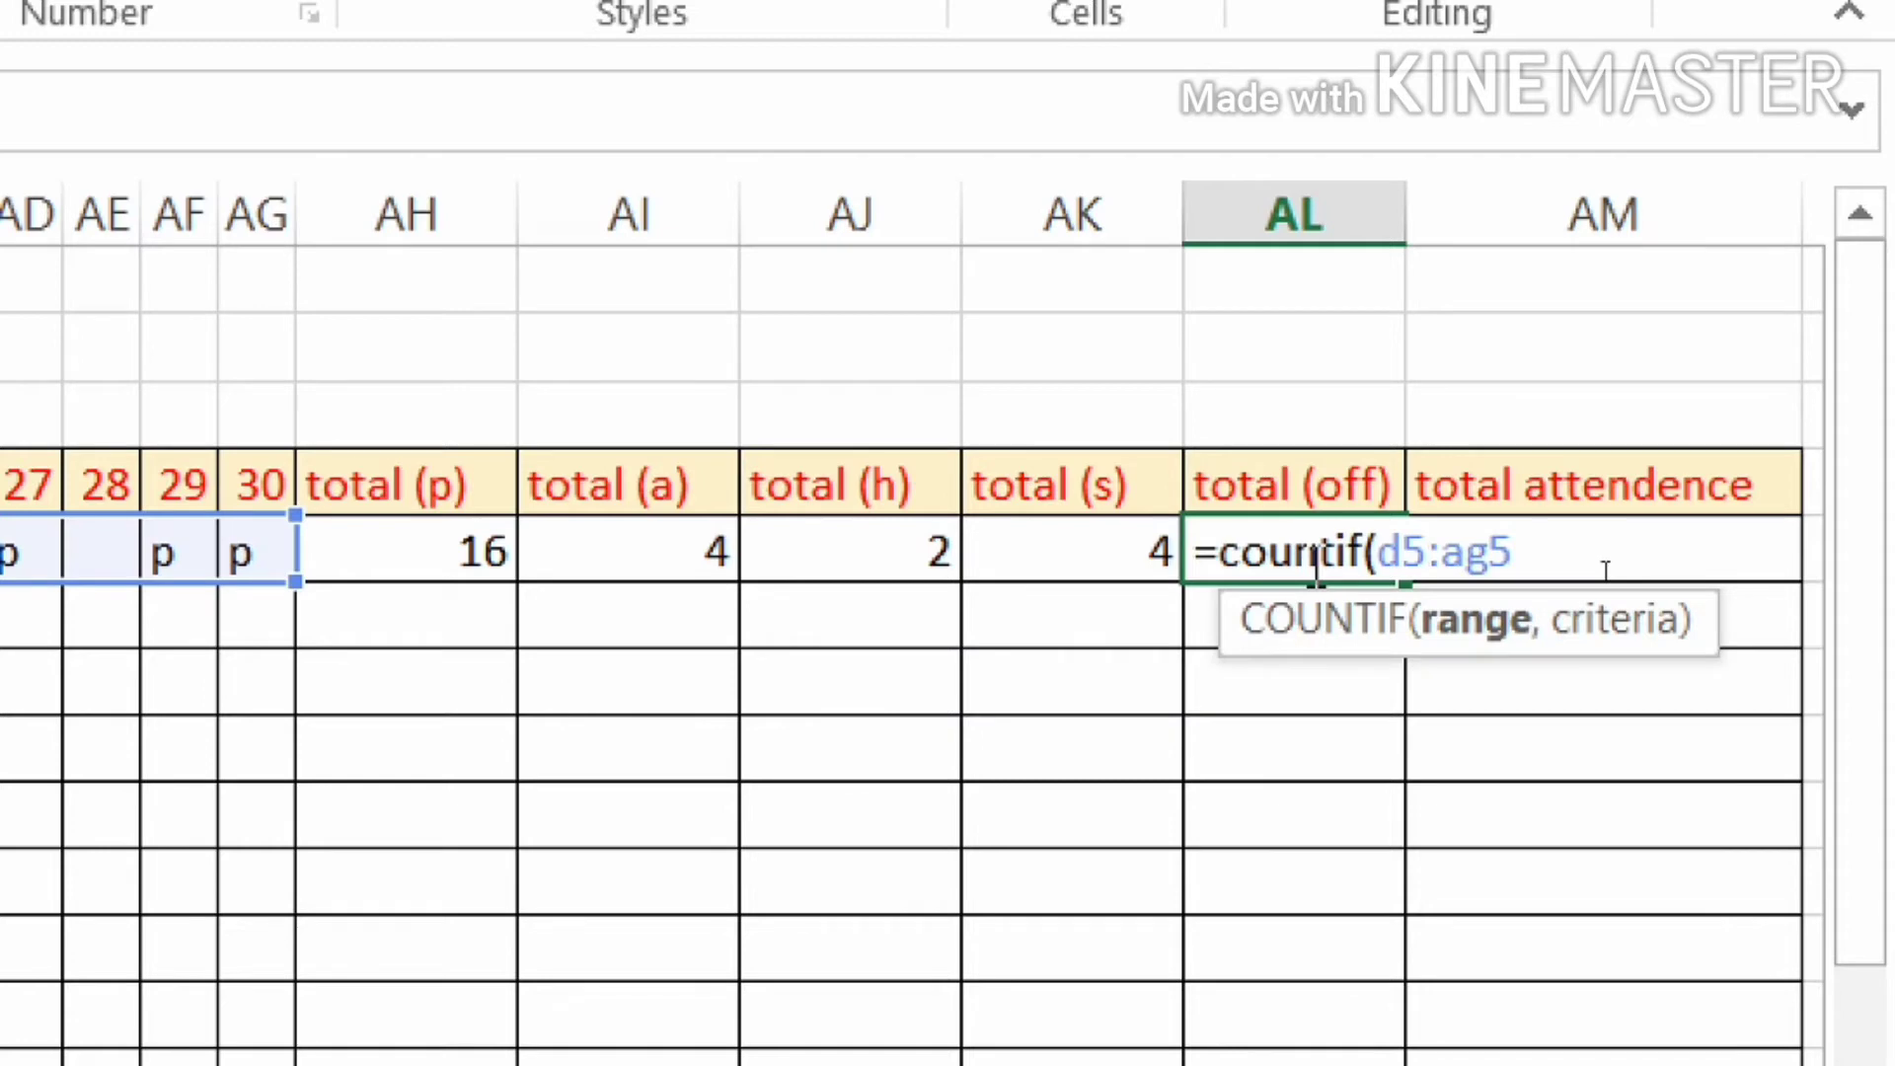
{"action": "type", "text": ","}
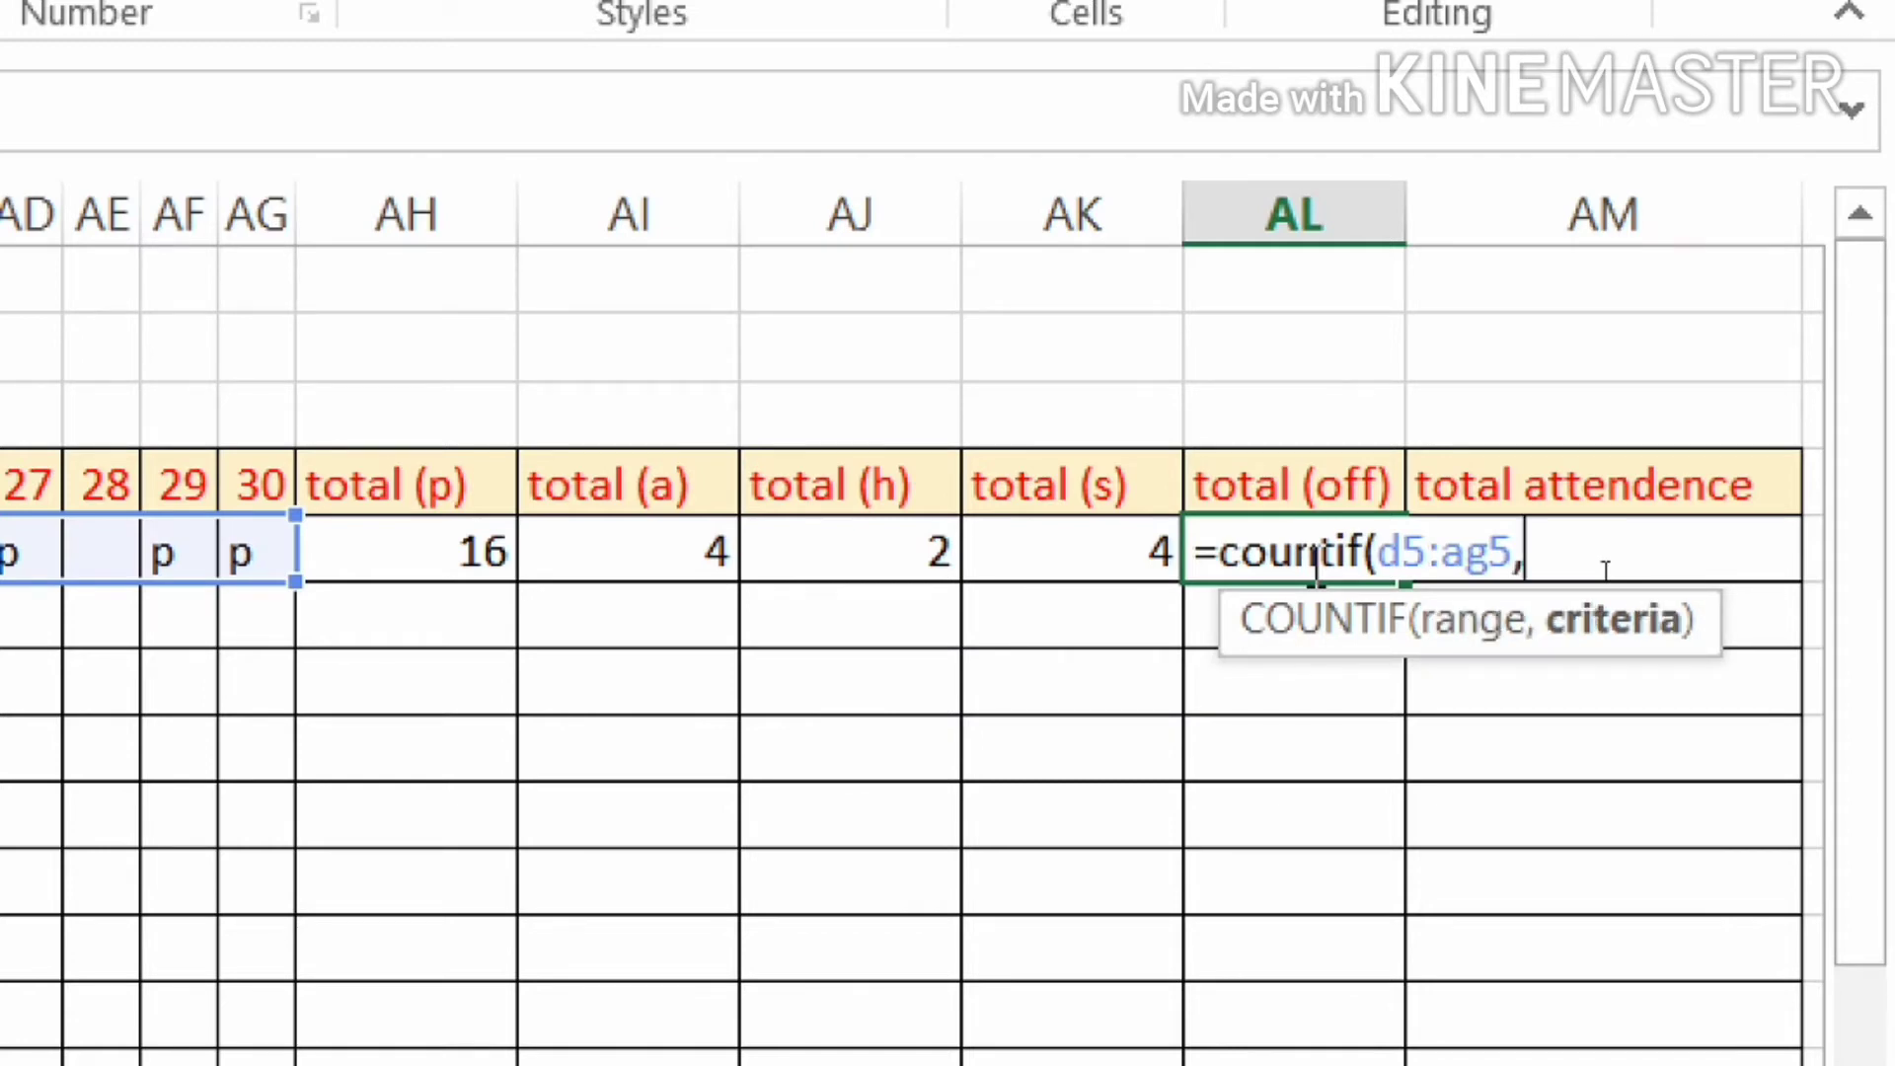
{"action": "type", "text": "\""}
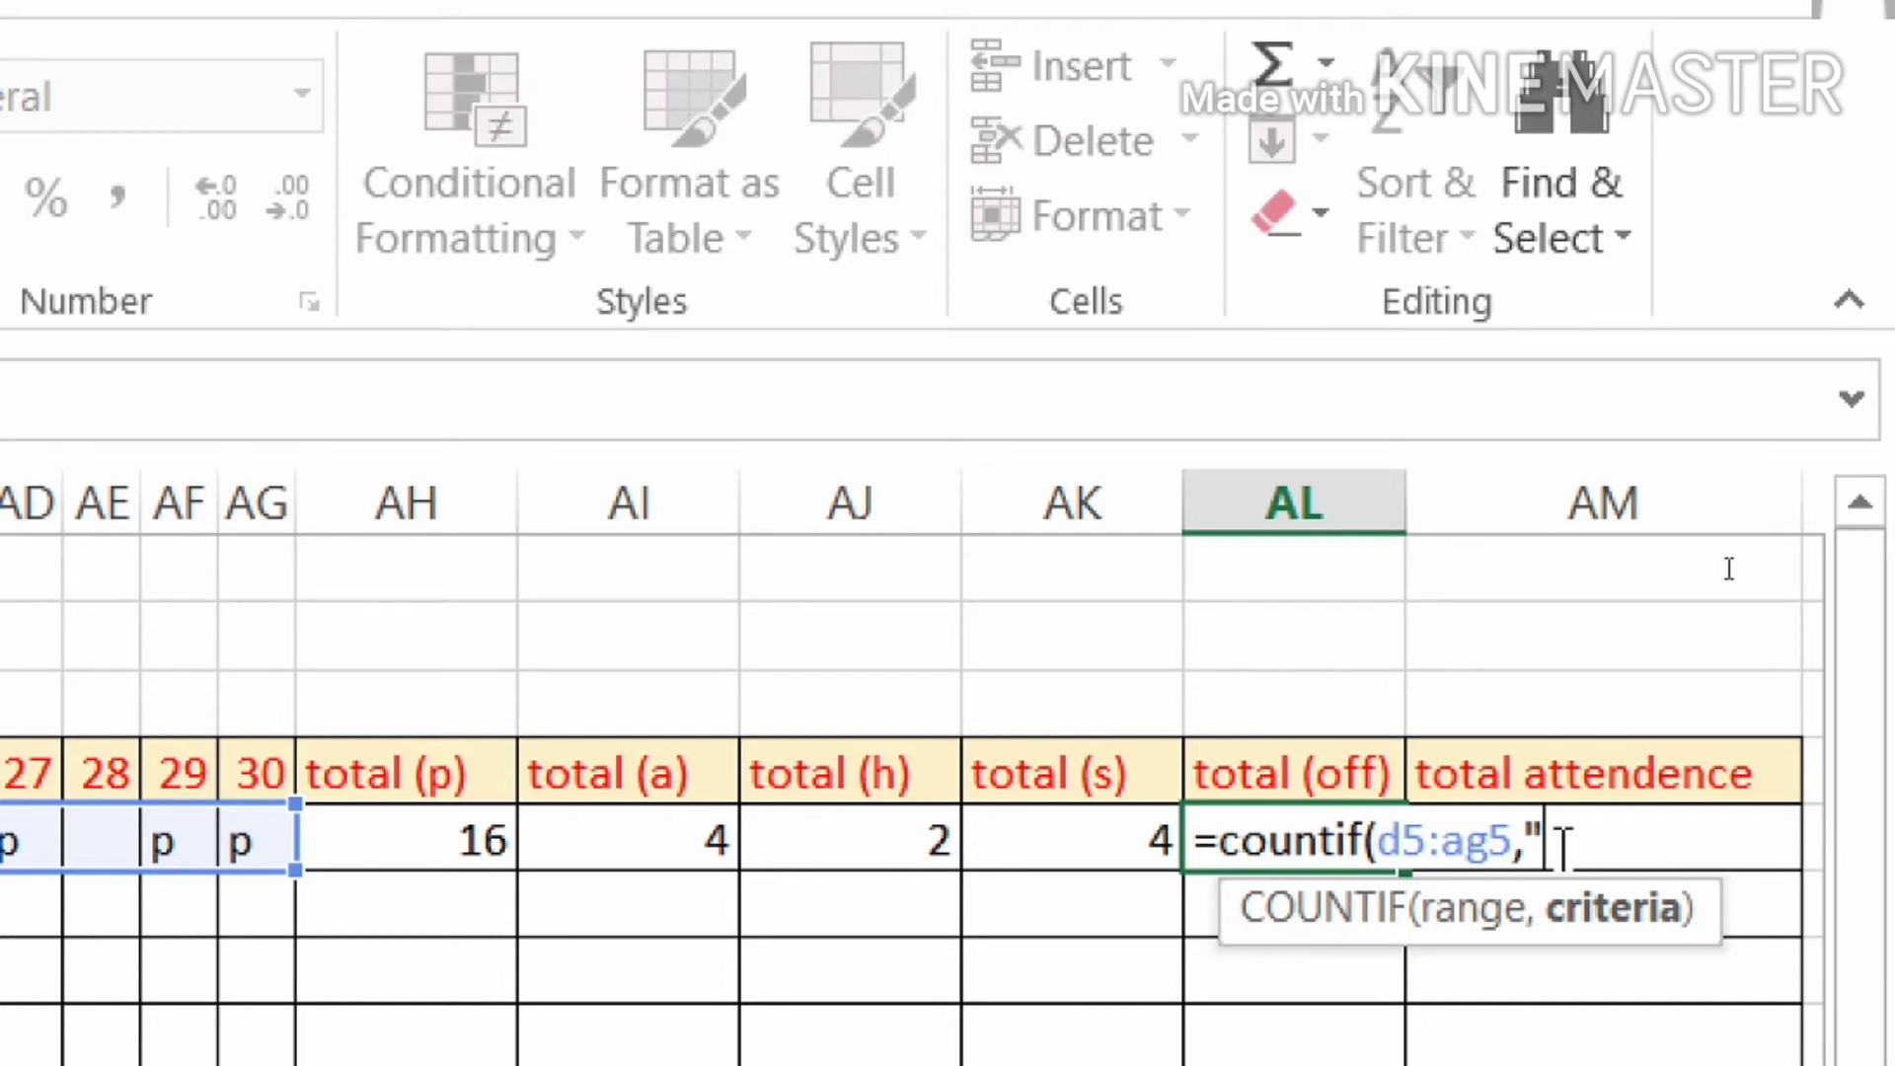
{"action": "key", "text": "Return"}
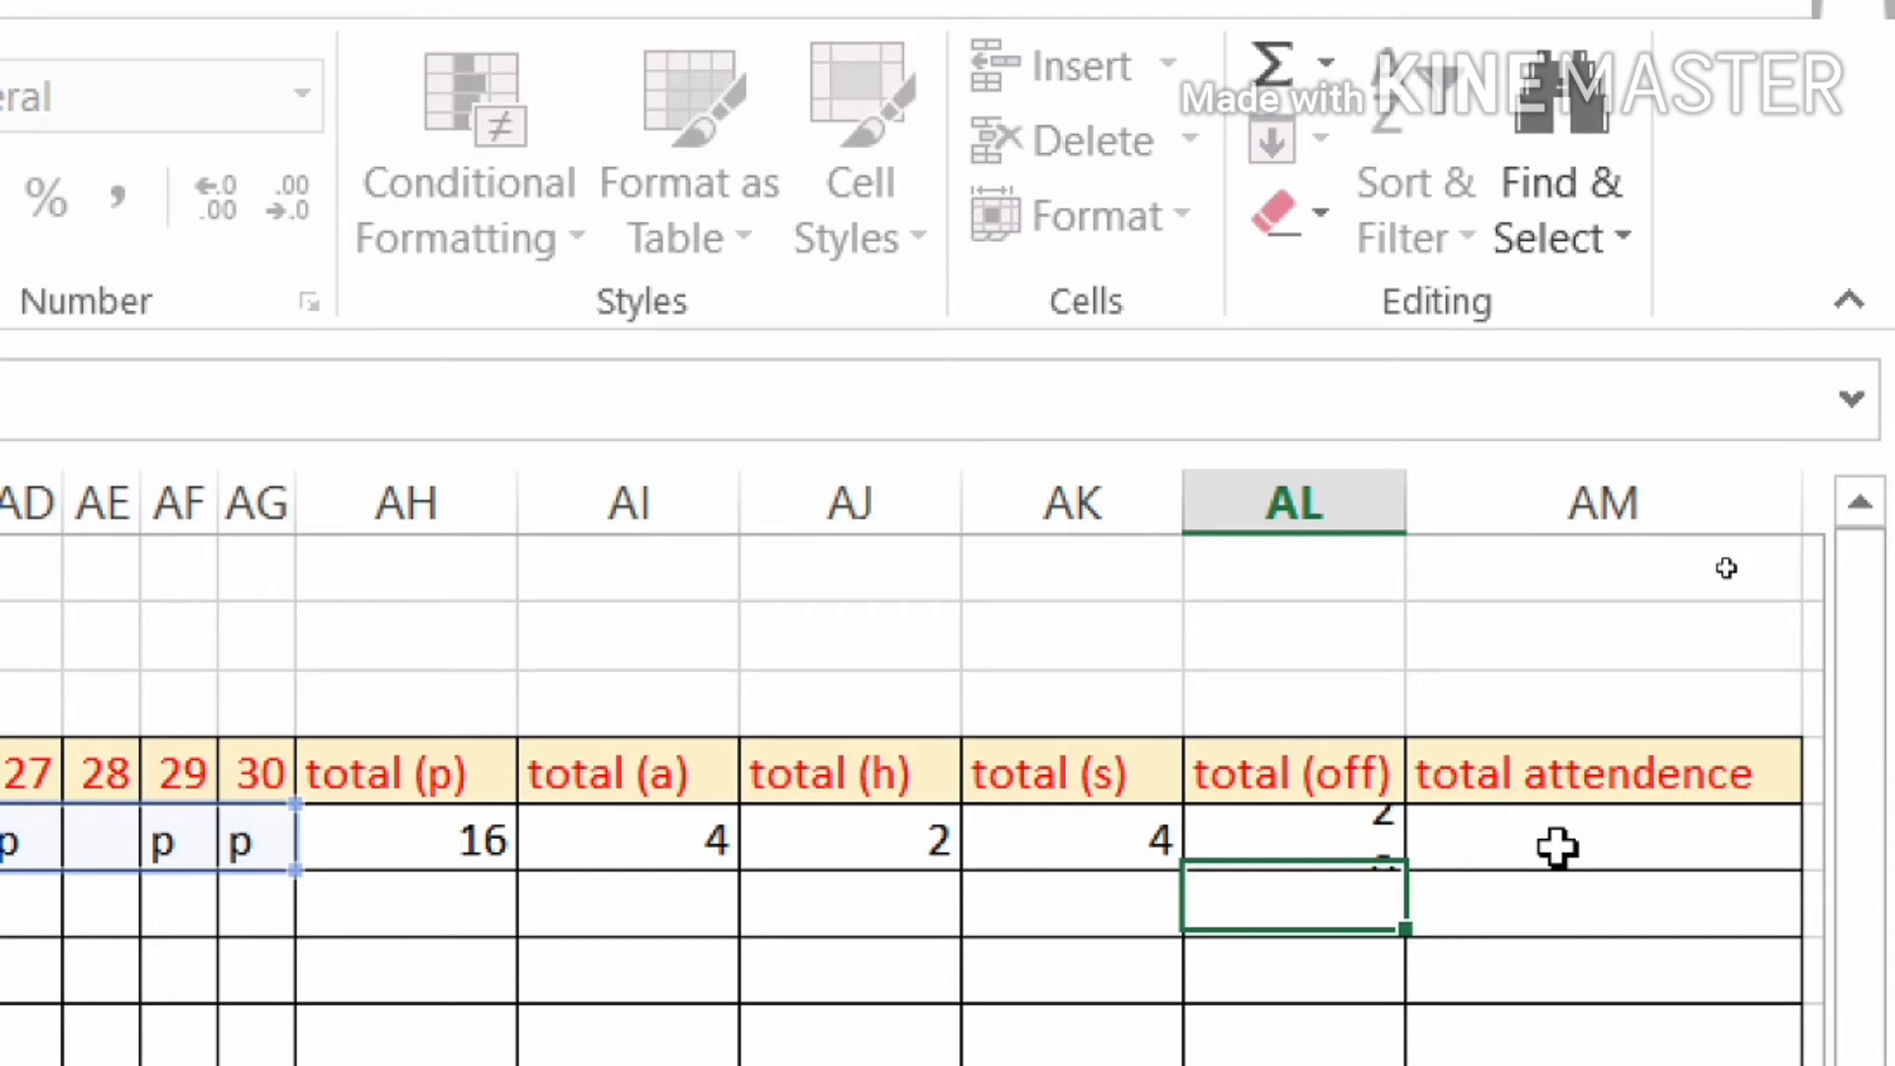
Enter the formula =AH5+AJ5+AK5+AL5 in cell AM5 under total attendence.
{"action": "left_click", "coordinate": [1557, 847]}
{"action": "type", "text": "="}
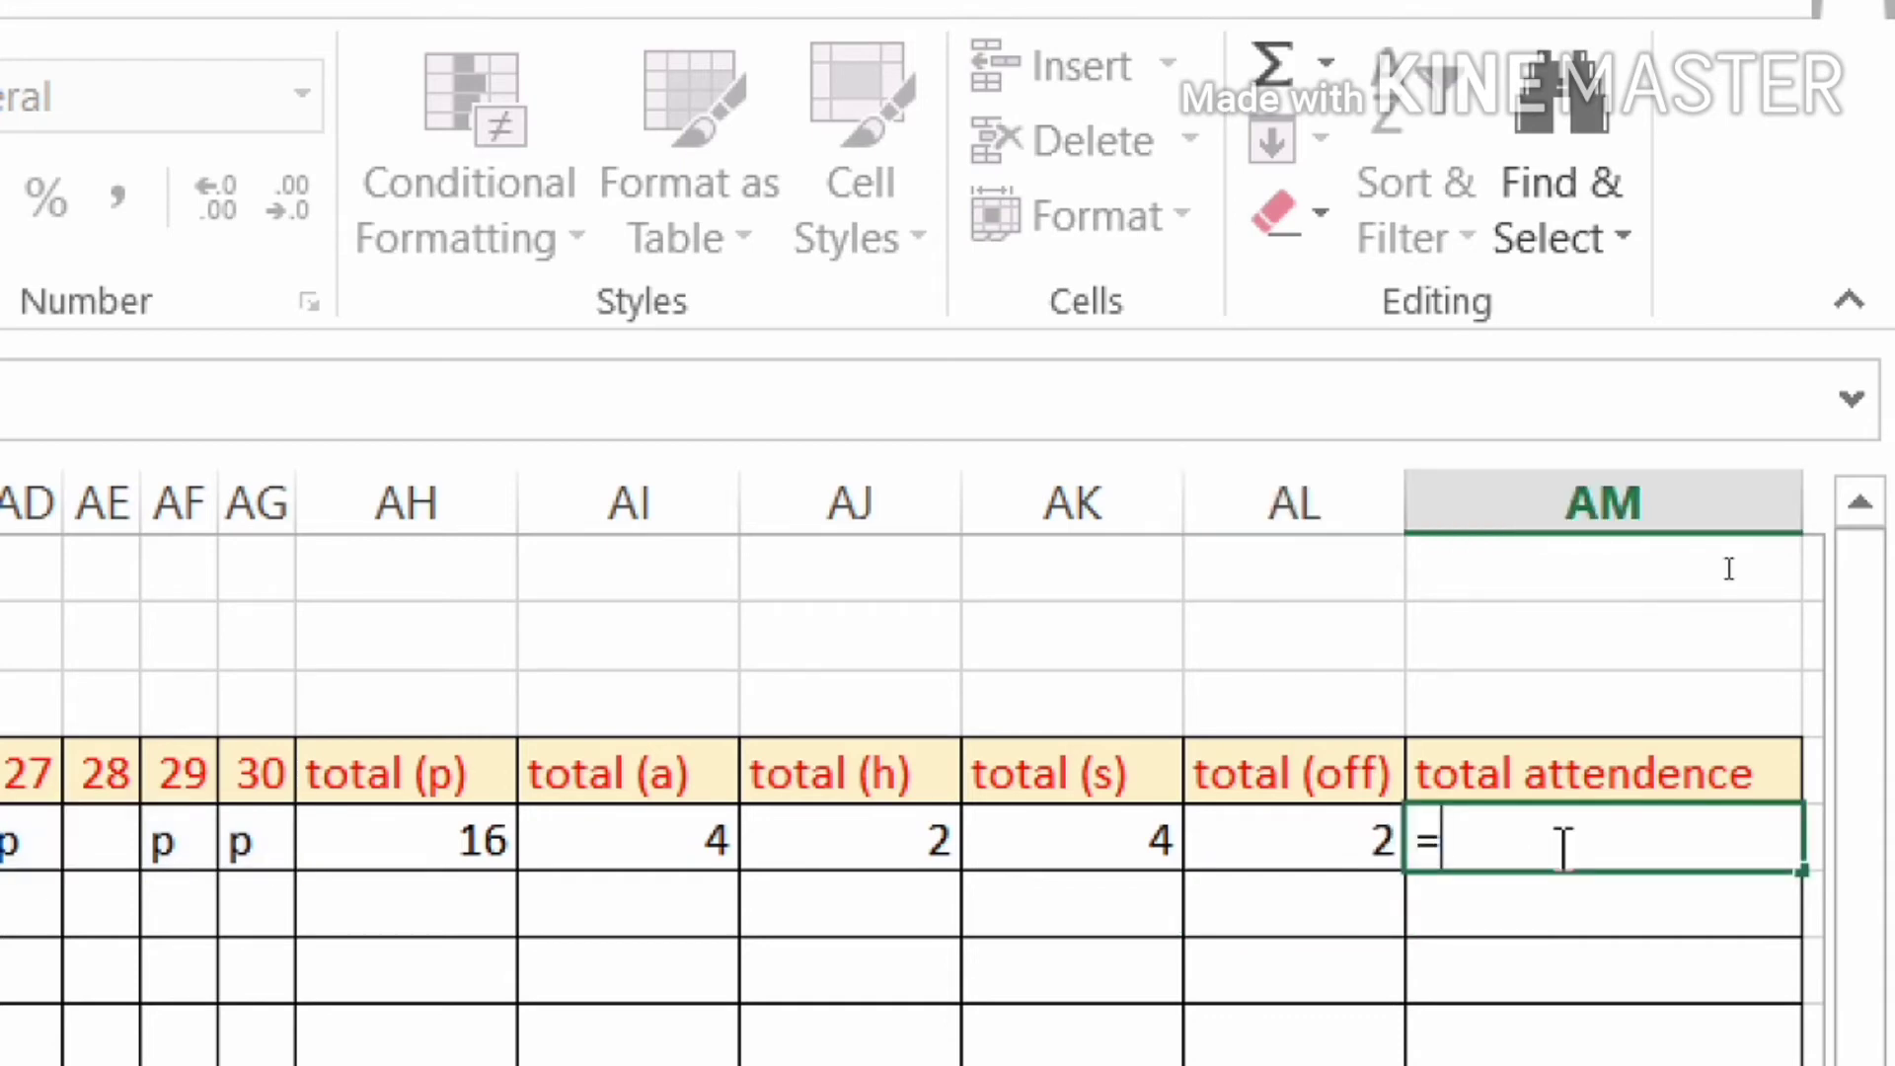
{"action": "left_click", "coordinate": [330, 840]}
{"action": "type", "text": "+"}
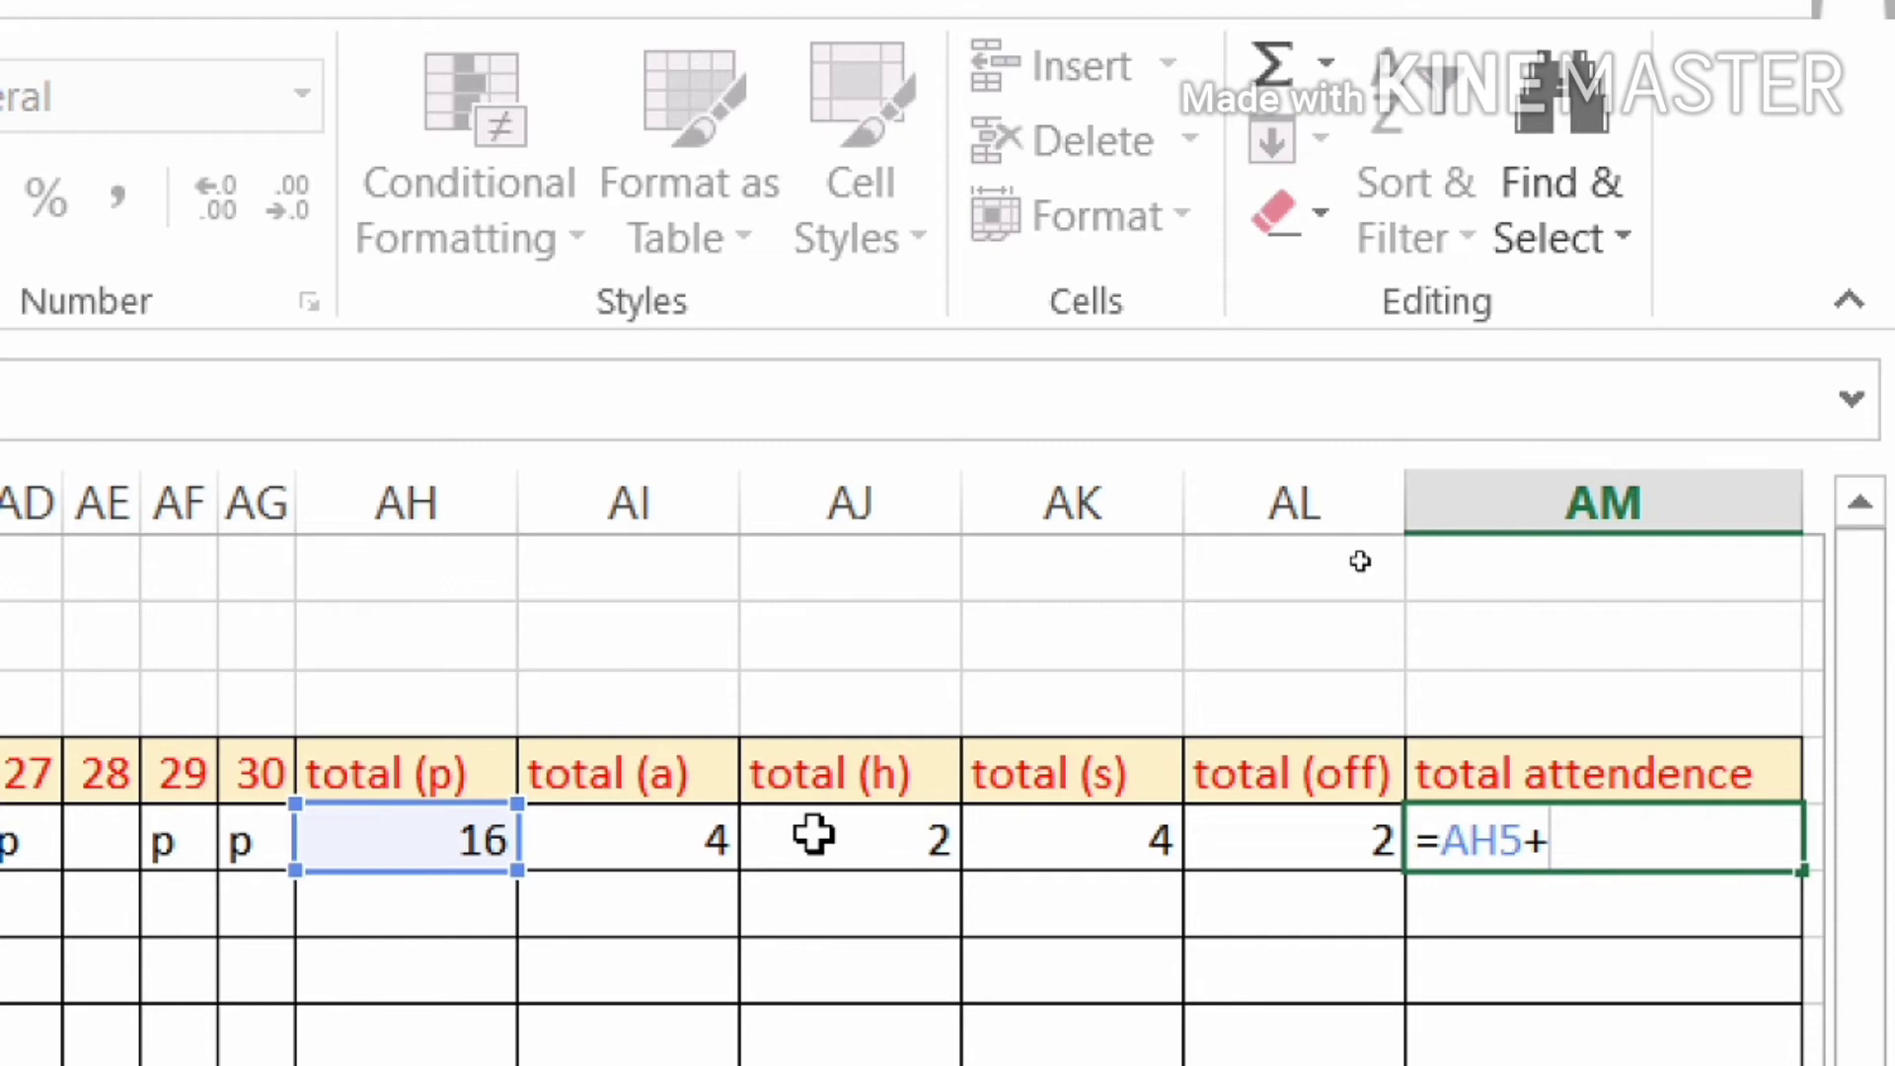
{"action": "key", "text": "Return"}
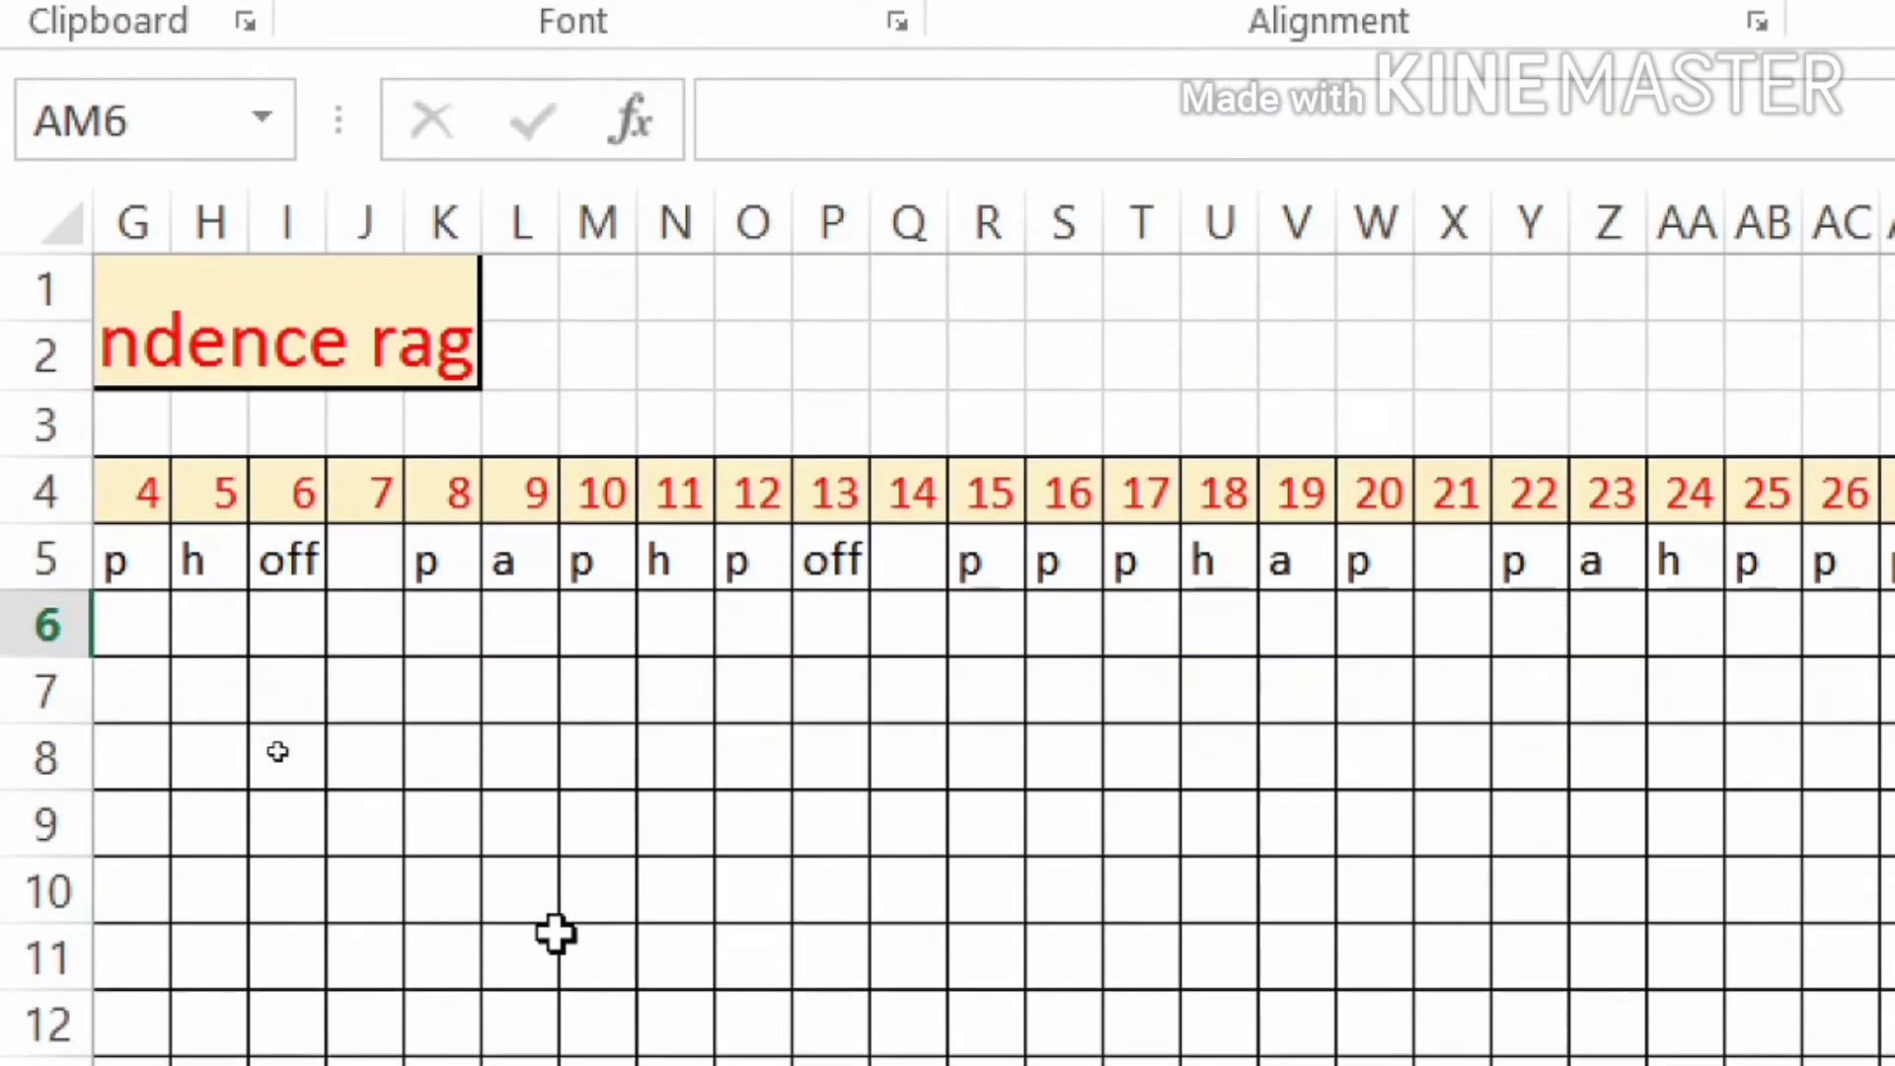
Examine which cells the total attendence formula in AM5 adds together.
{"action": "left_click", "coordinate": [569, 933]}
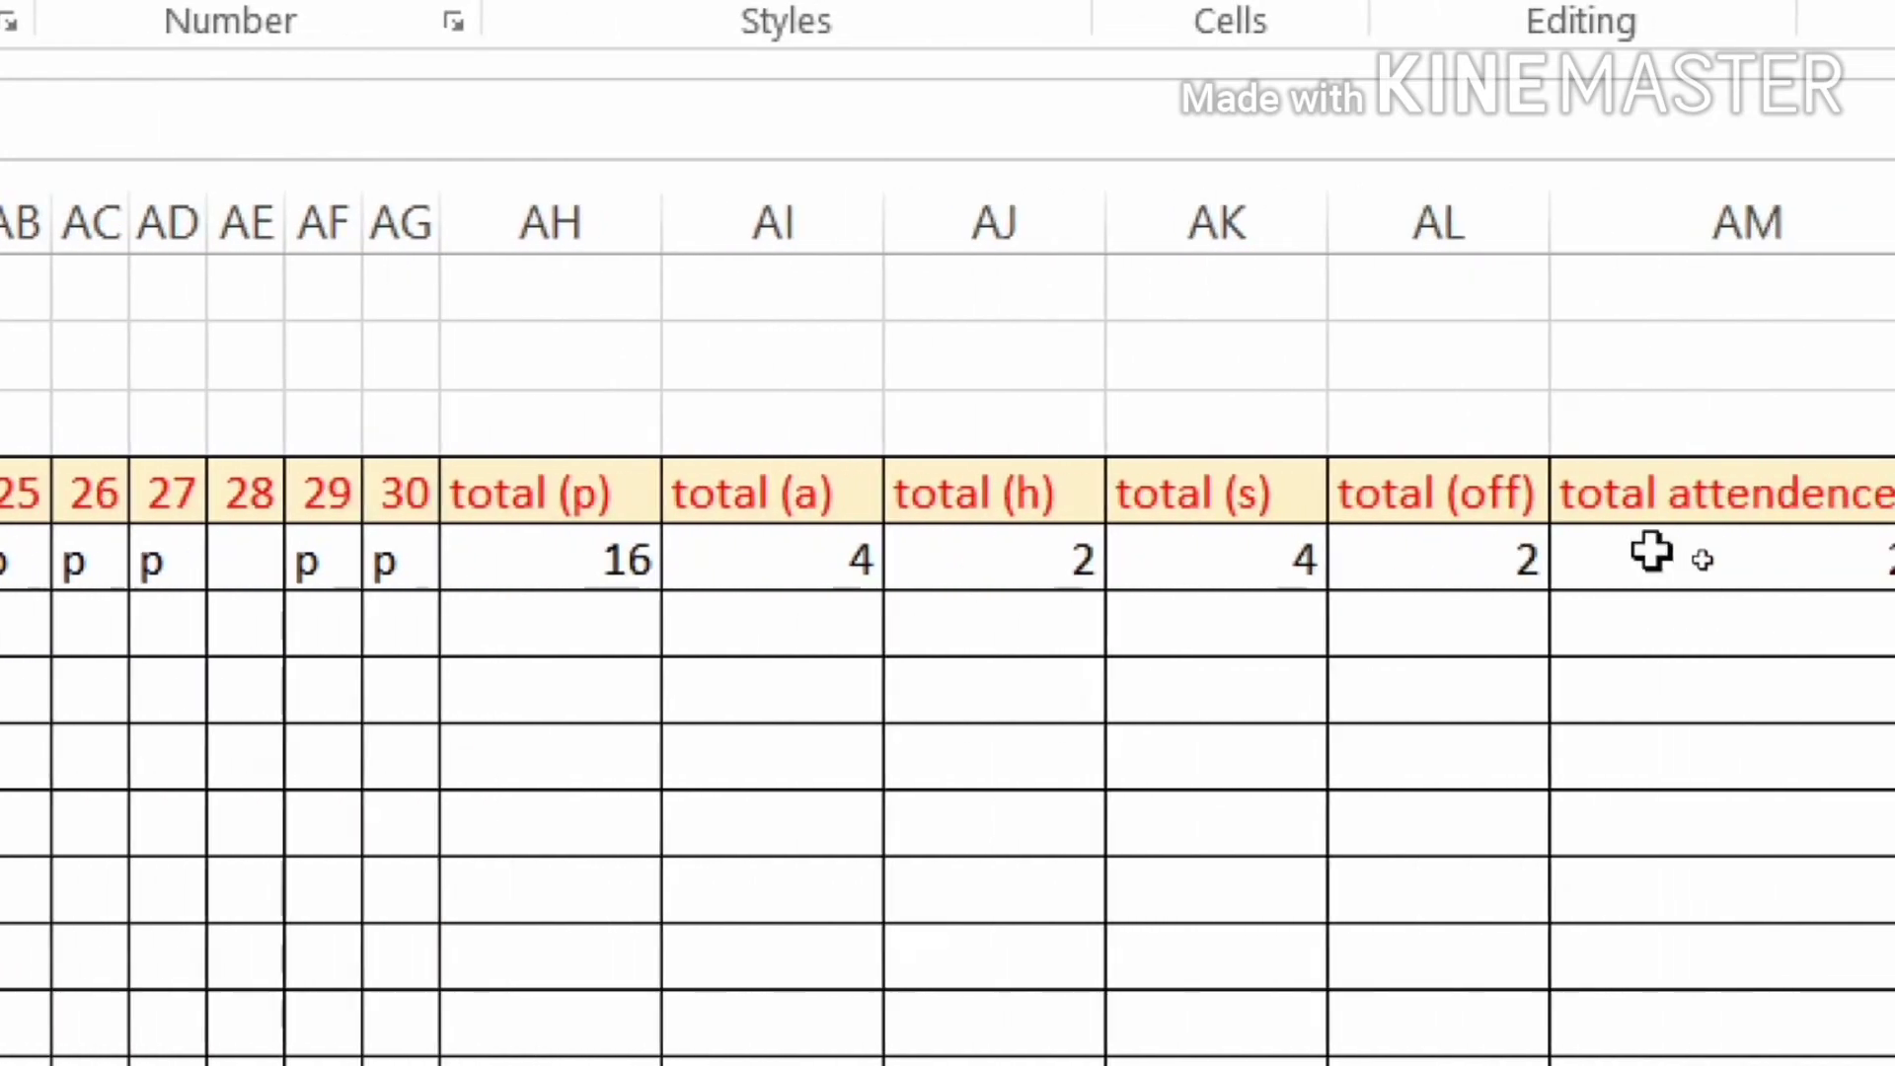
{"action": "double_click", "coordinate": [1688, 575]}
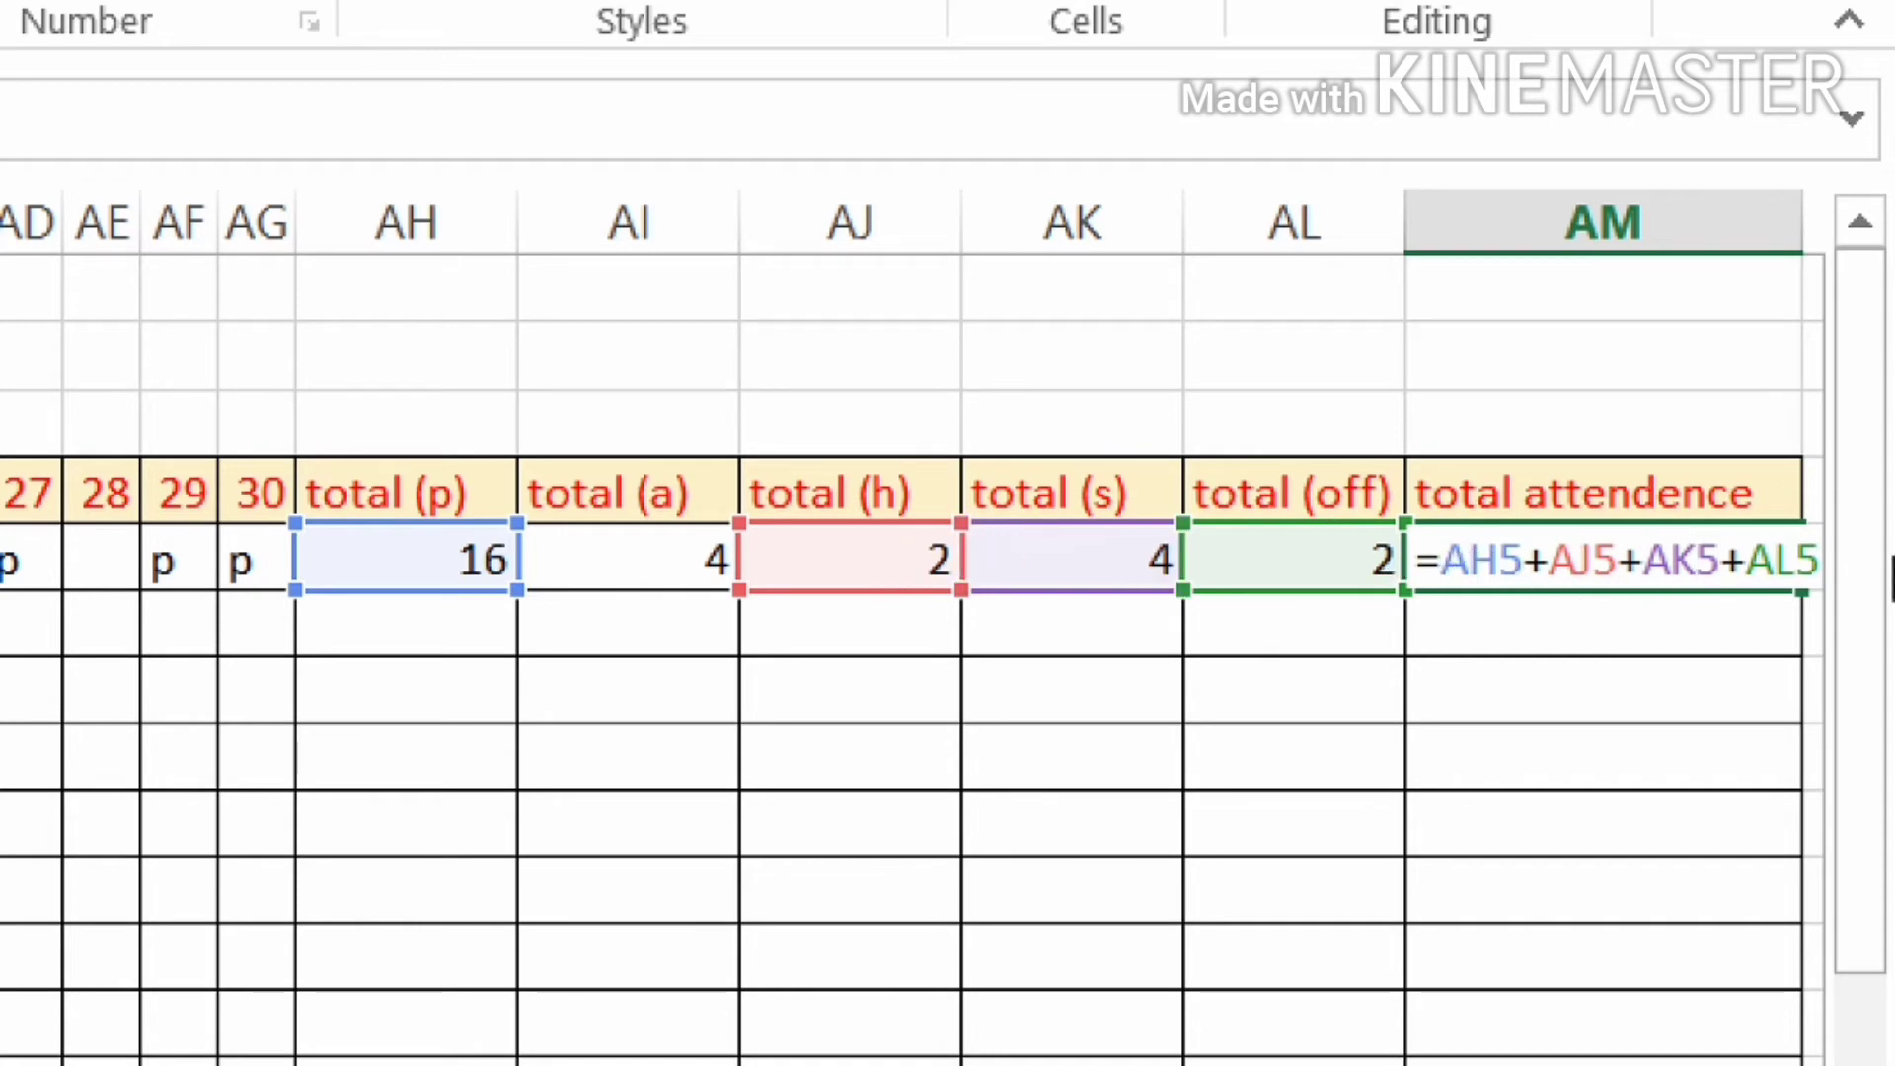
{"action": "key", "text": "Return"}
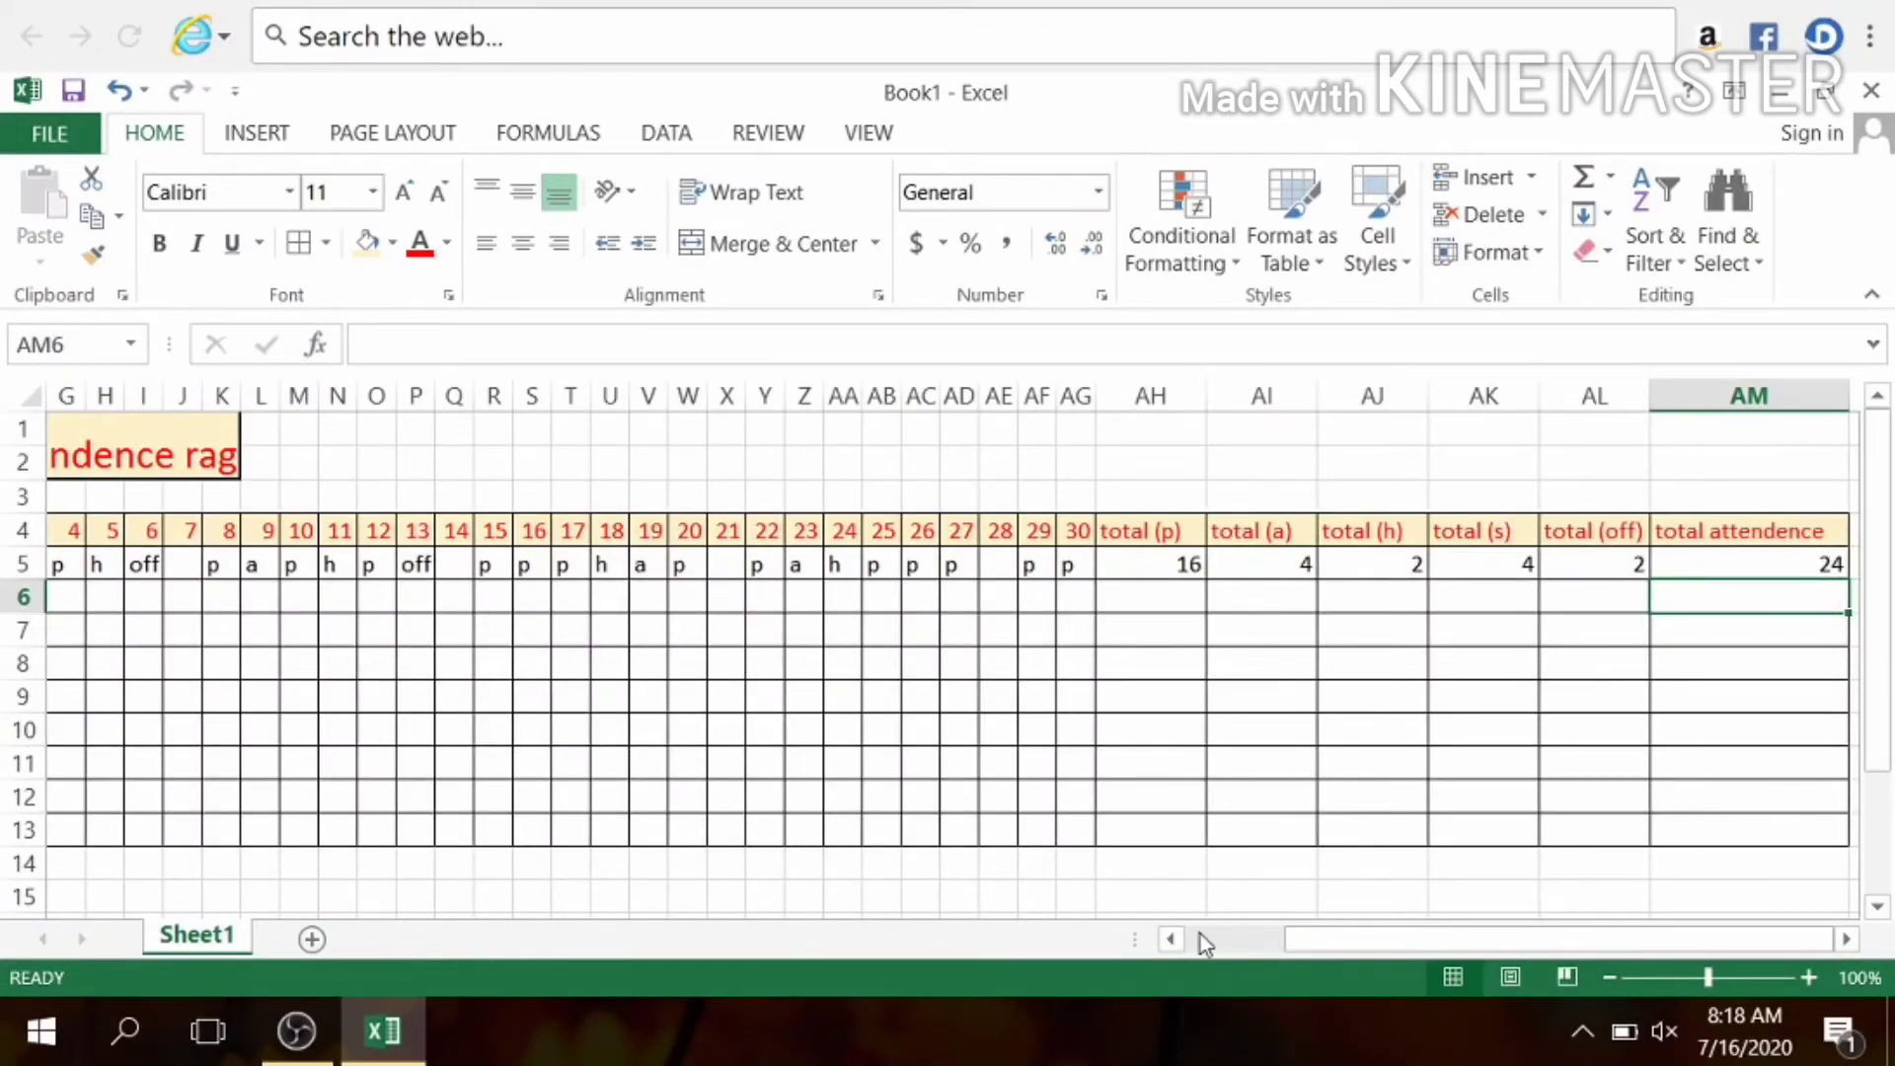
Enter the second employee's ID in cell A6, one higher than the ID in the row above.
{"action": "left_click_drag", "start_coordinate": [1394, 925], "coordinate": [1299, 953]}
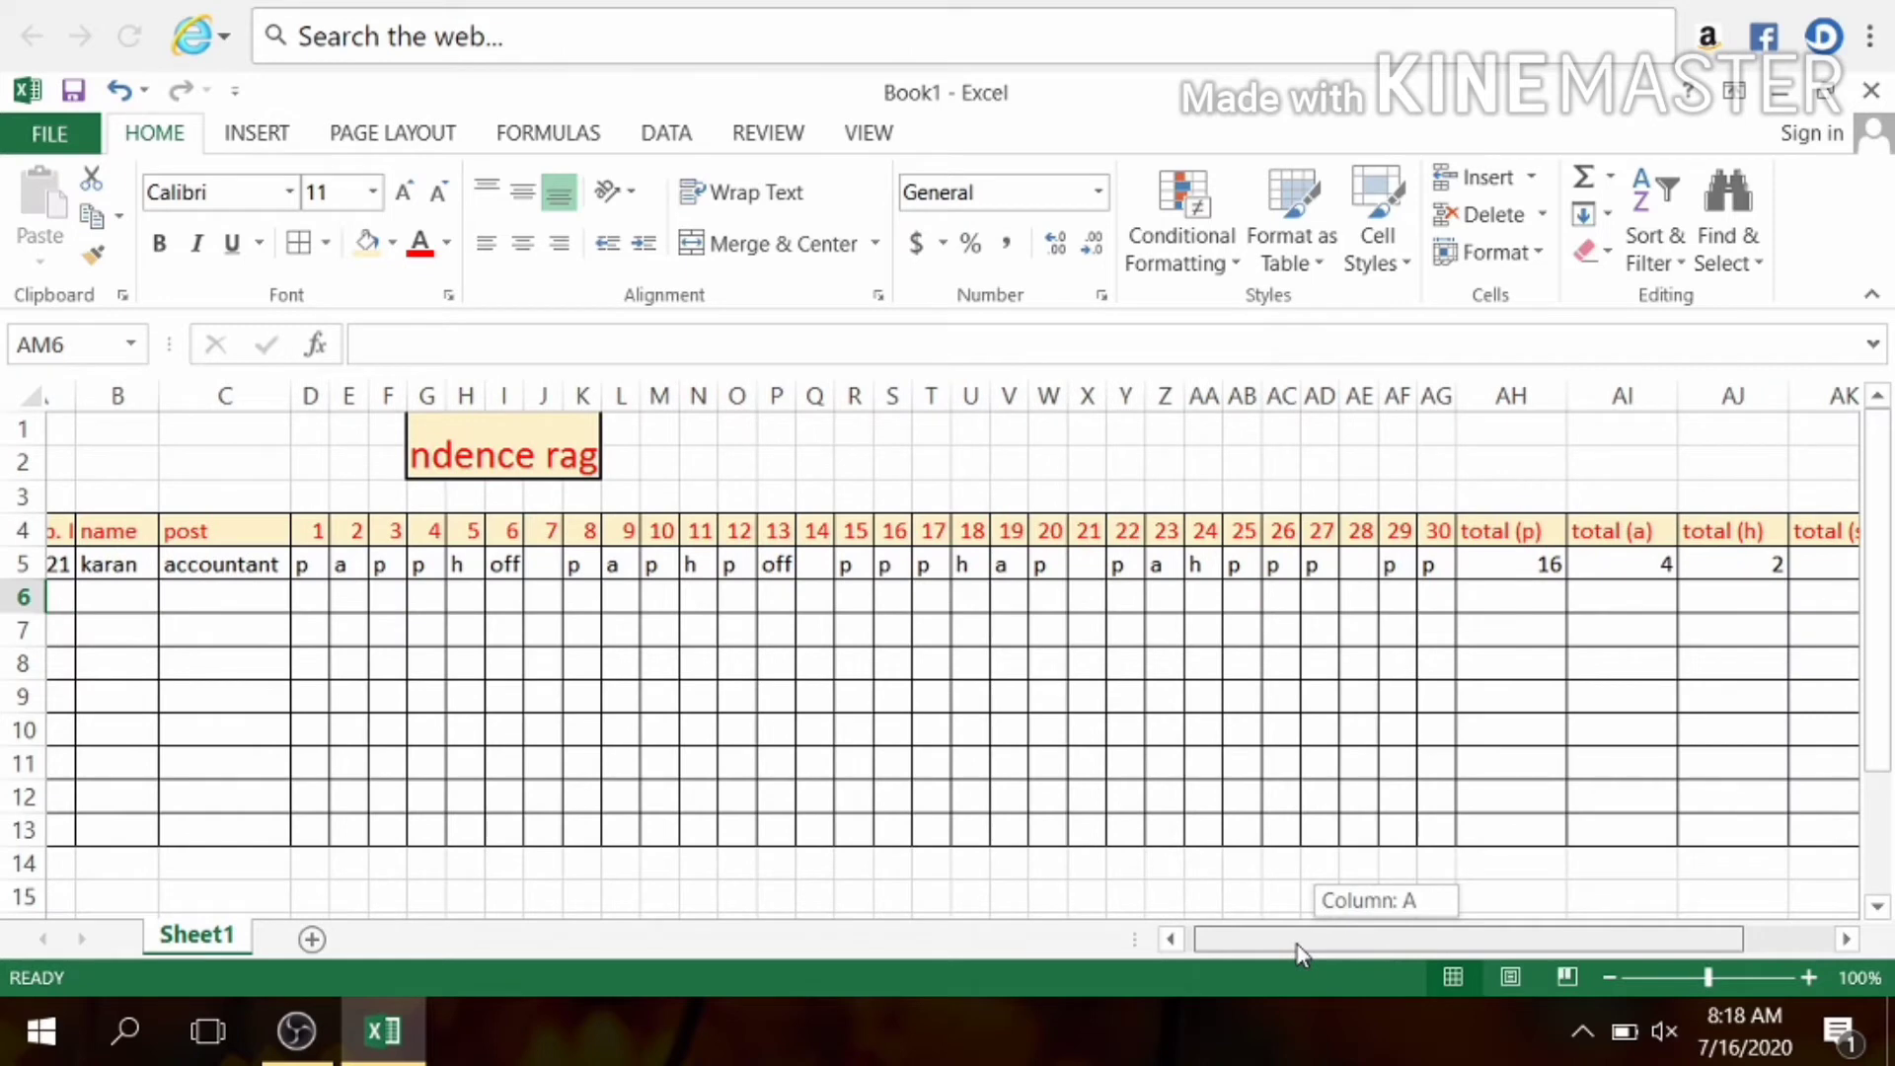
{"action": "left_click_drag", "start_coordinate": [1299, 952], "coordinate": [1197, 935]}
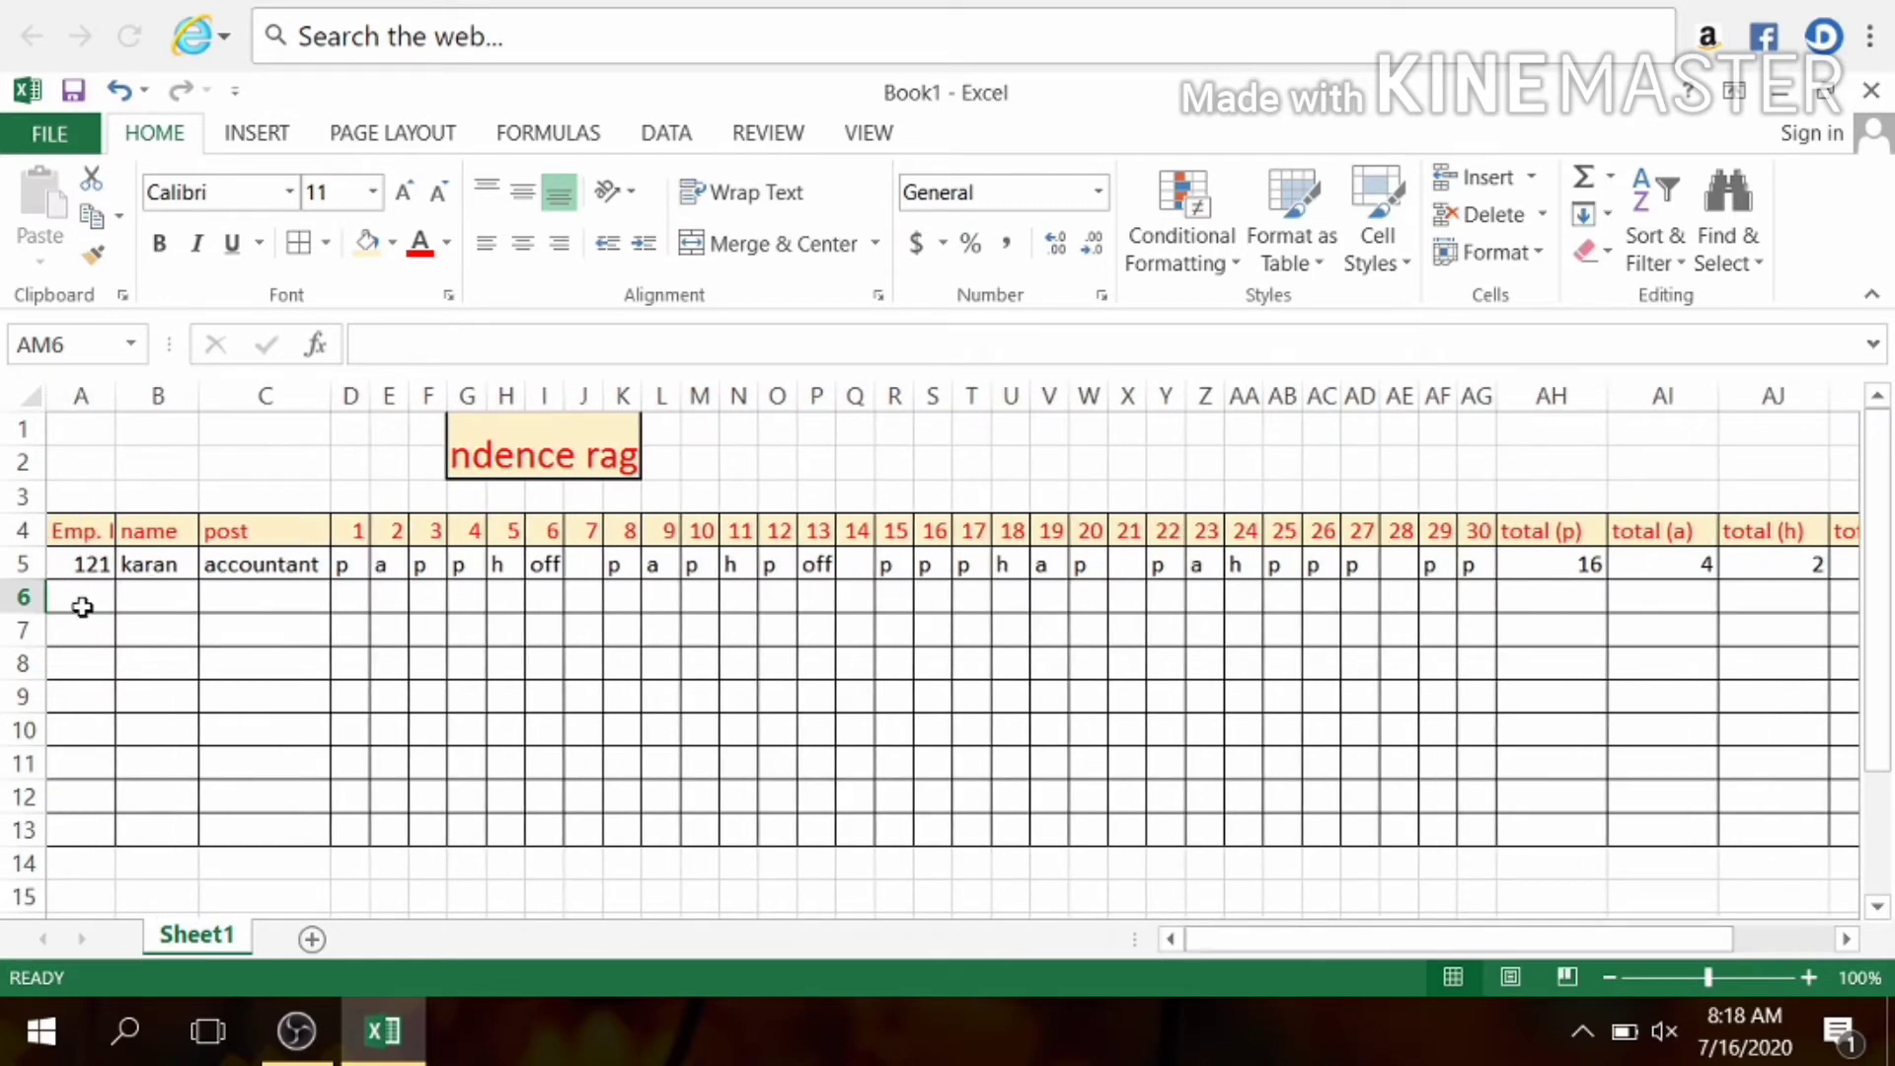
{"action": "left_click", "coordinate": [73, 602]}
{"action": "type", "text": "122"}
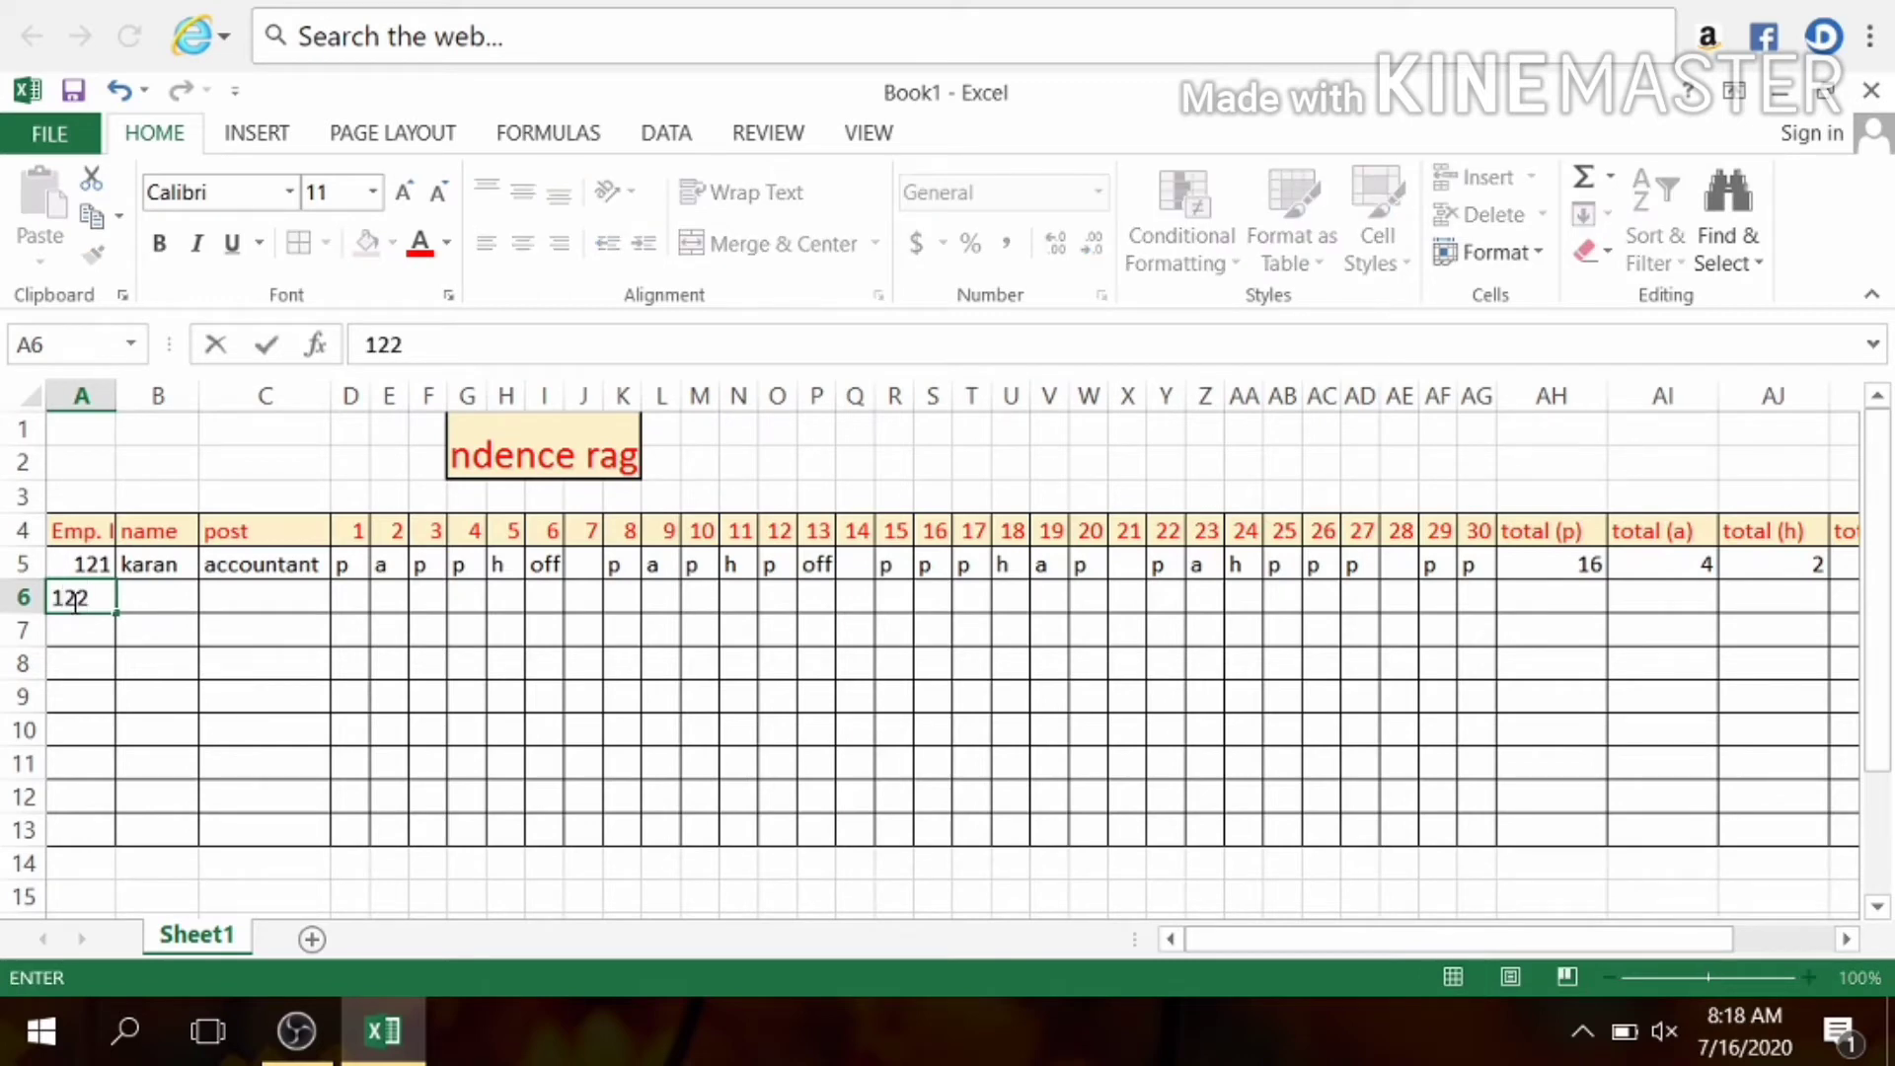
{"action": "key", "text": "Tab"}
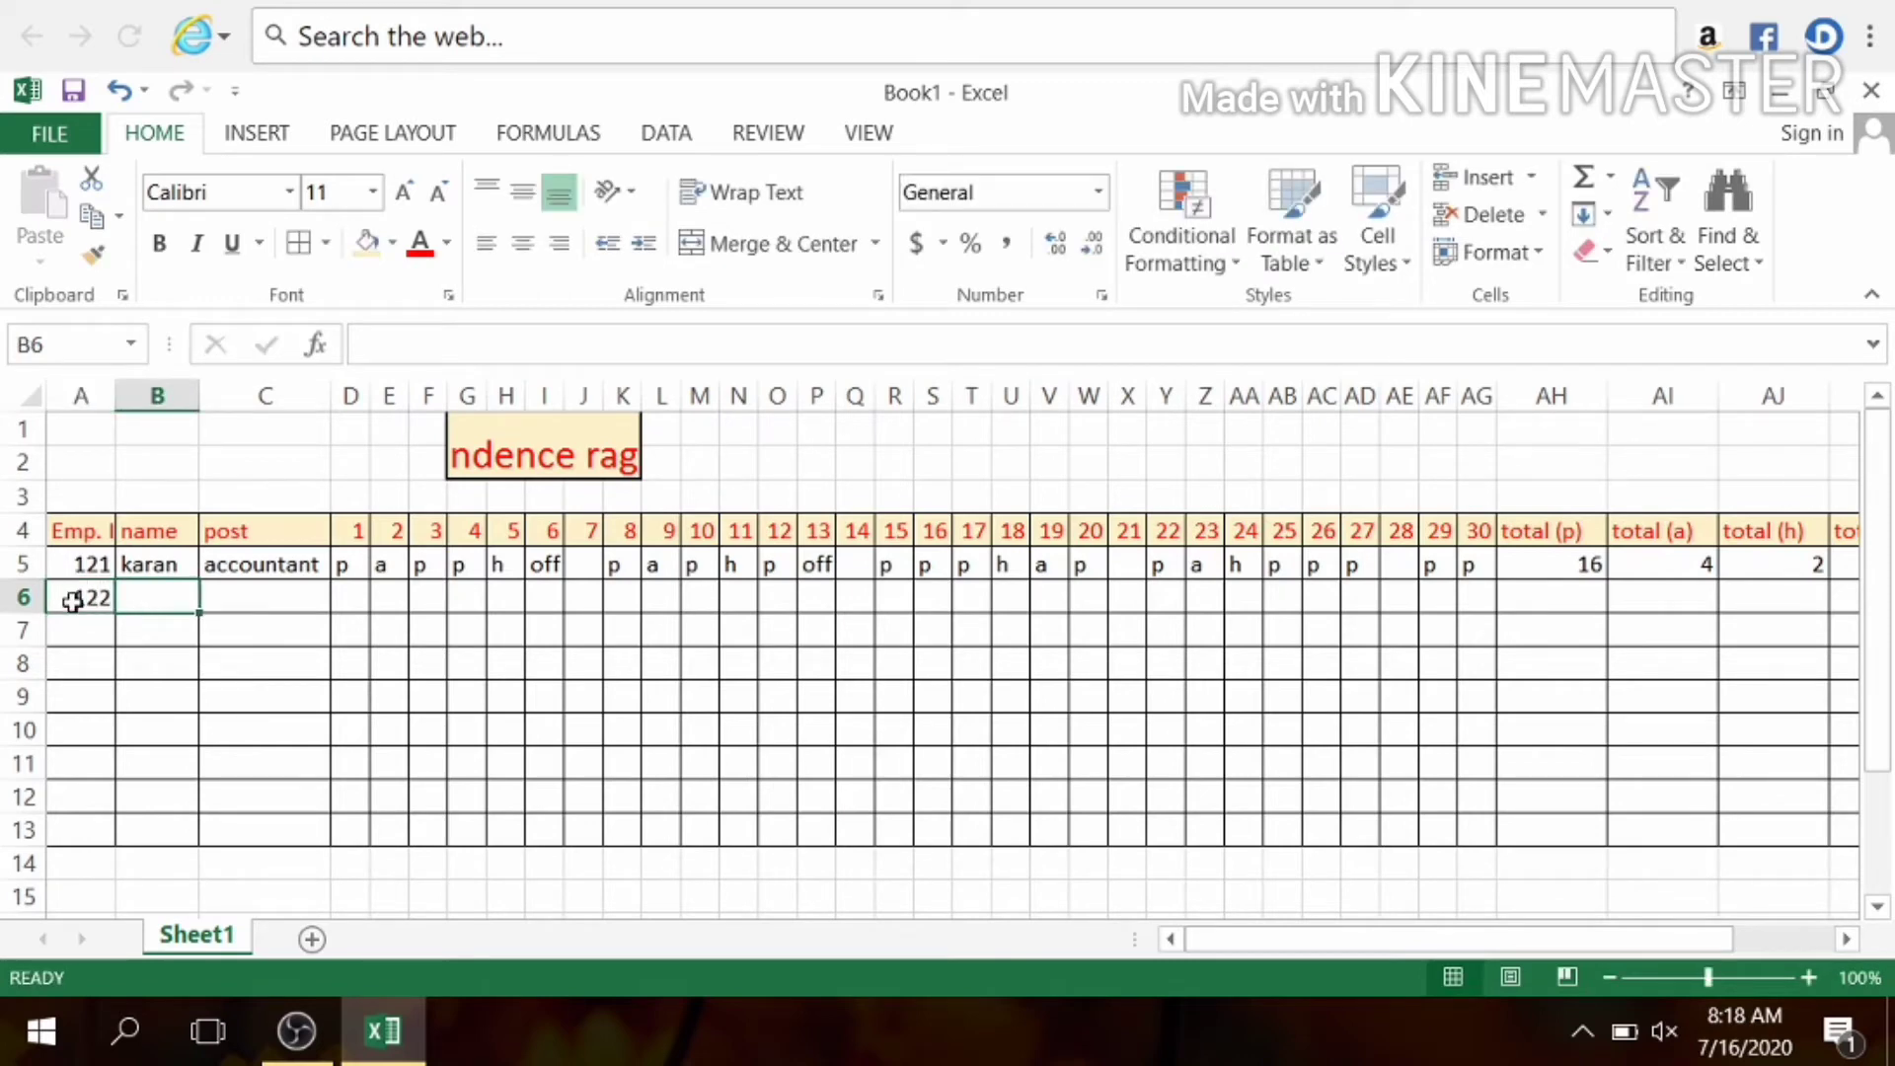
Enter the second employee's name in cell B6 and the post hr. in cell C6.
{"action": "type", "text": "mohit"}
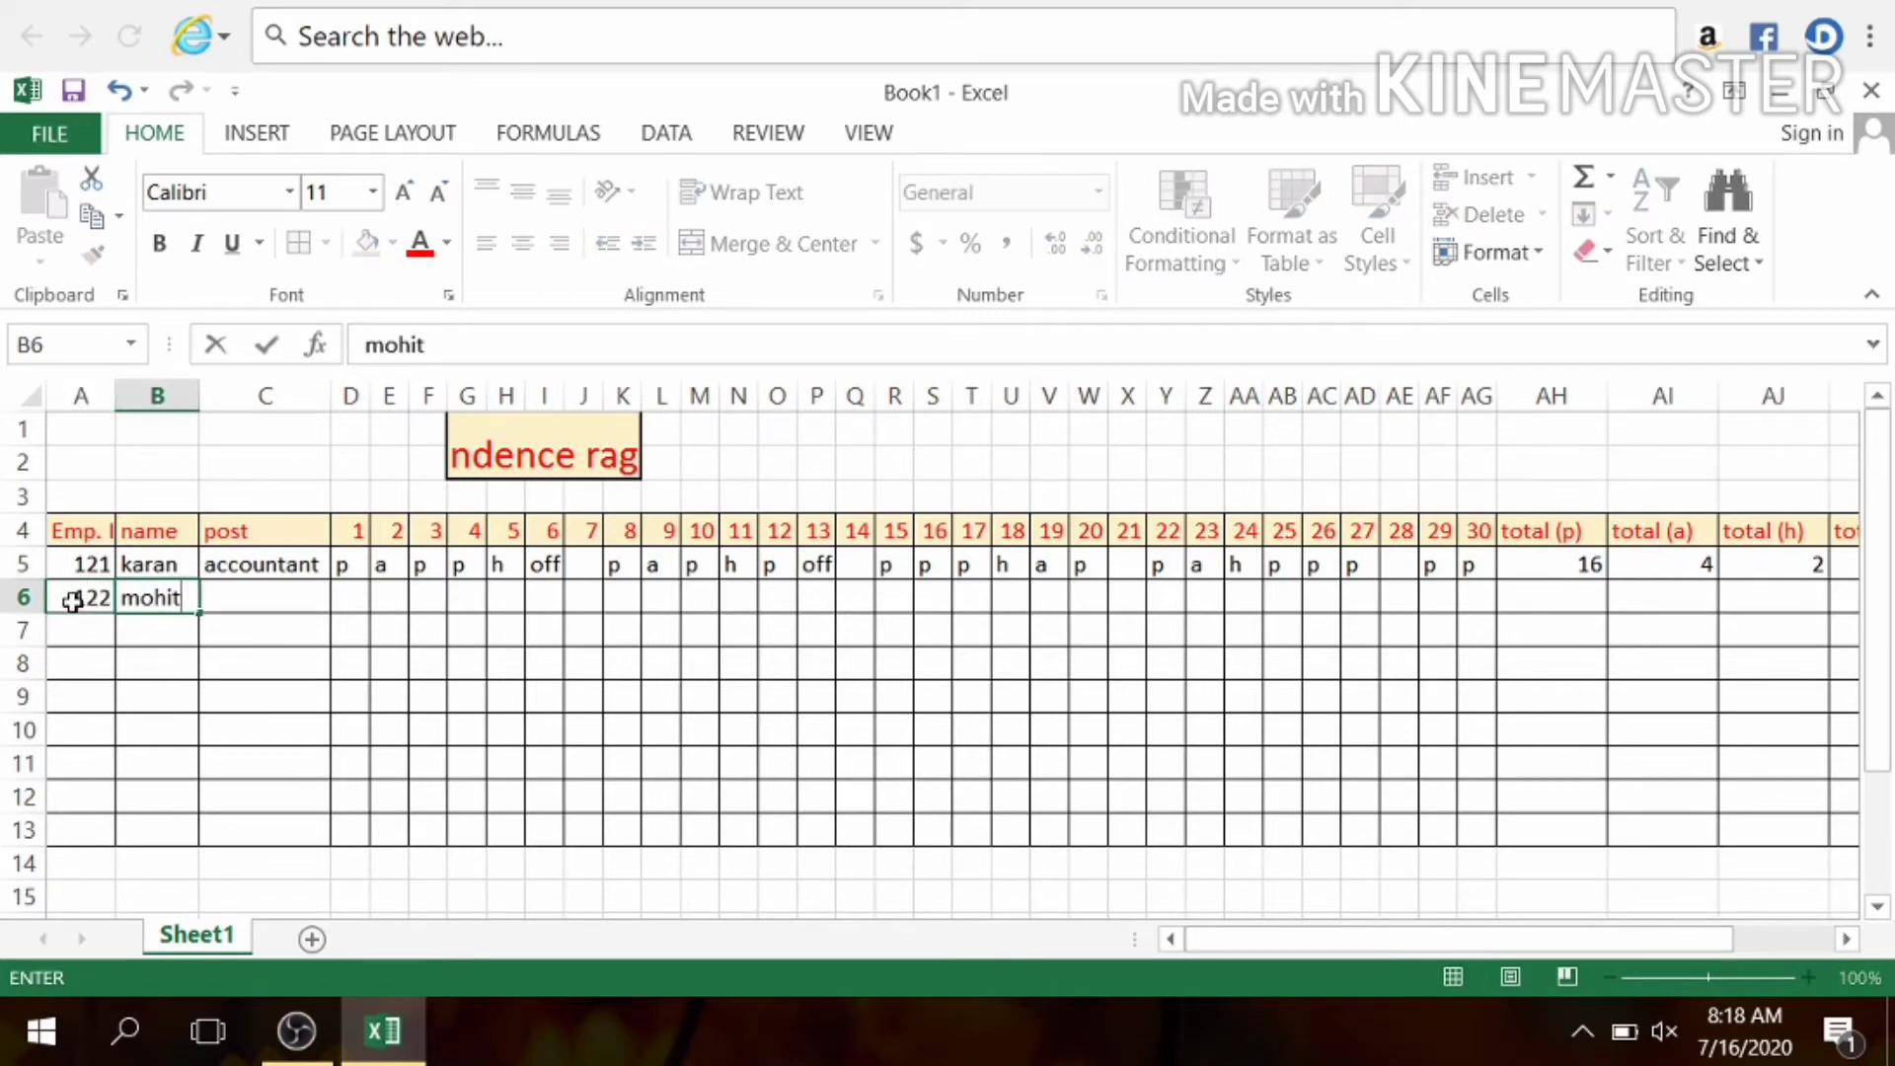
{"action": "key", "text": "Tab"}
{"action": "type", "text": "hr."}
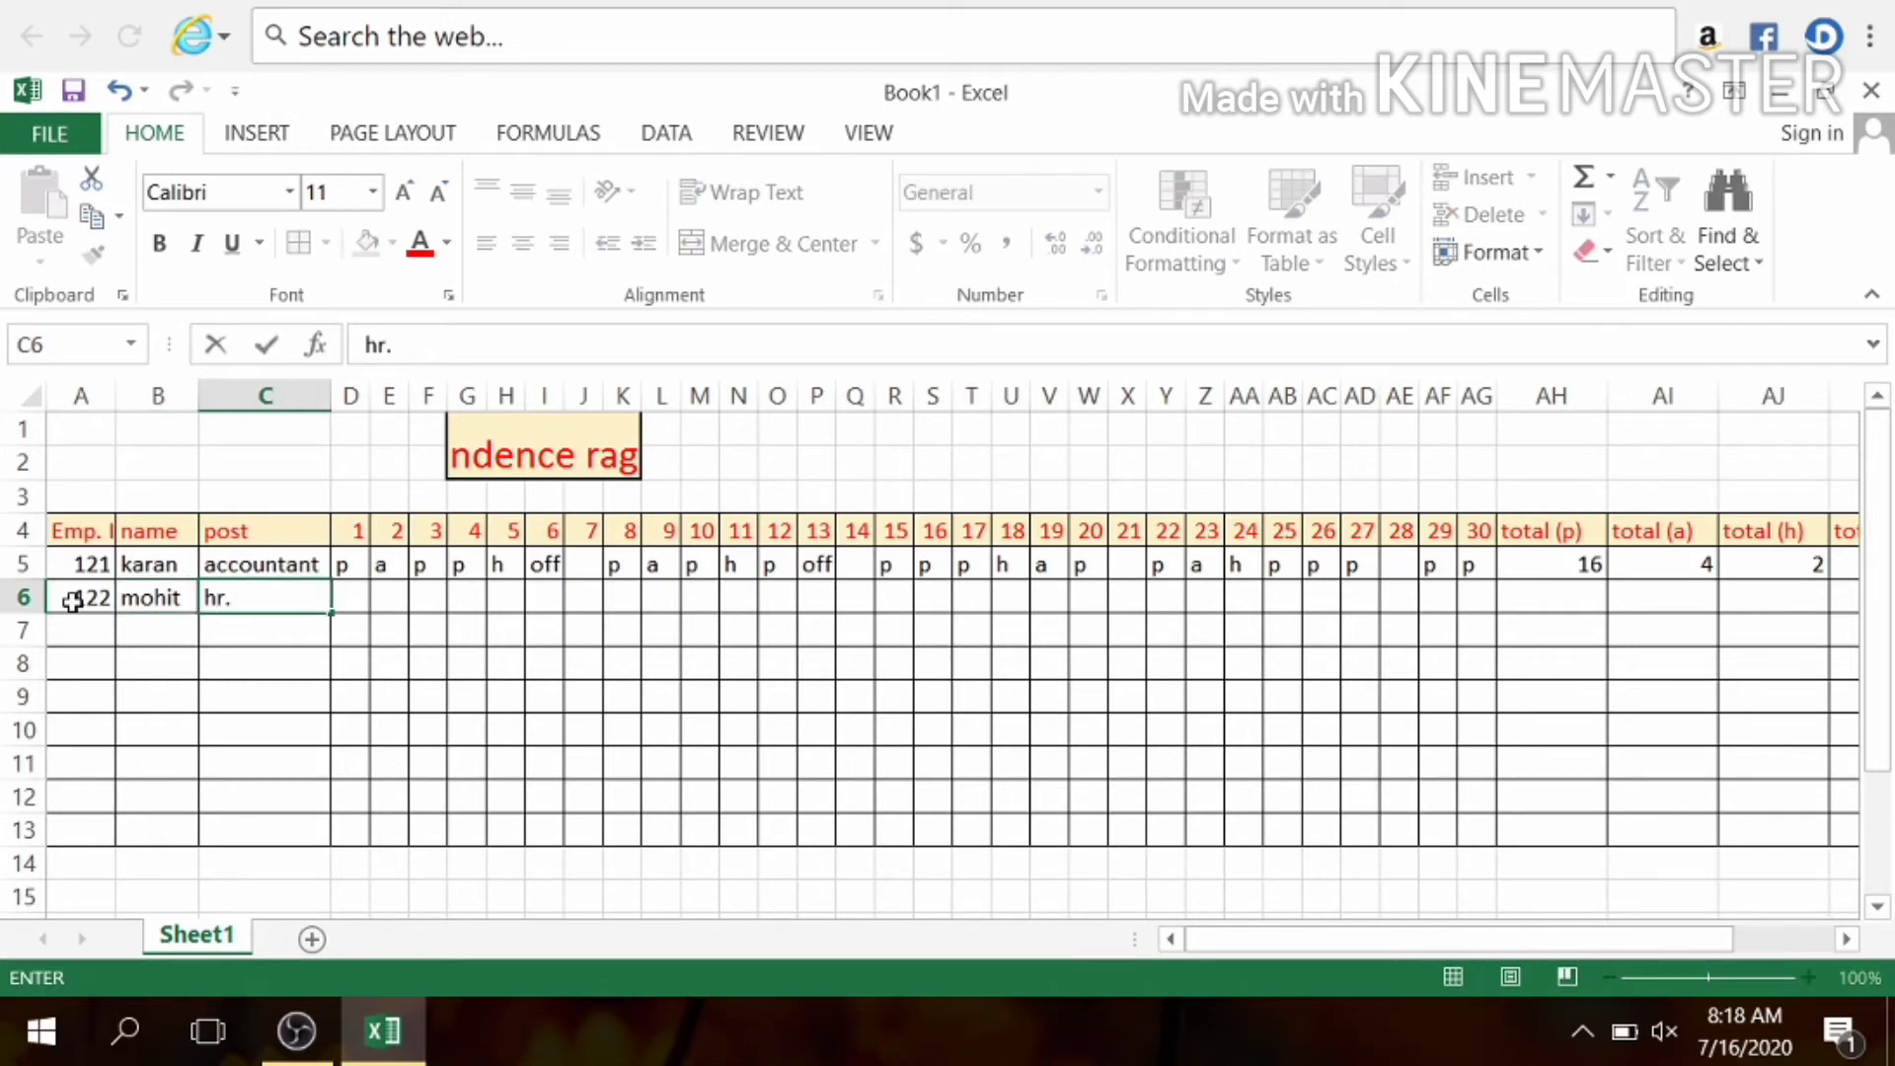
{"action": "key", "text": "Tab"}
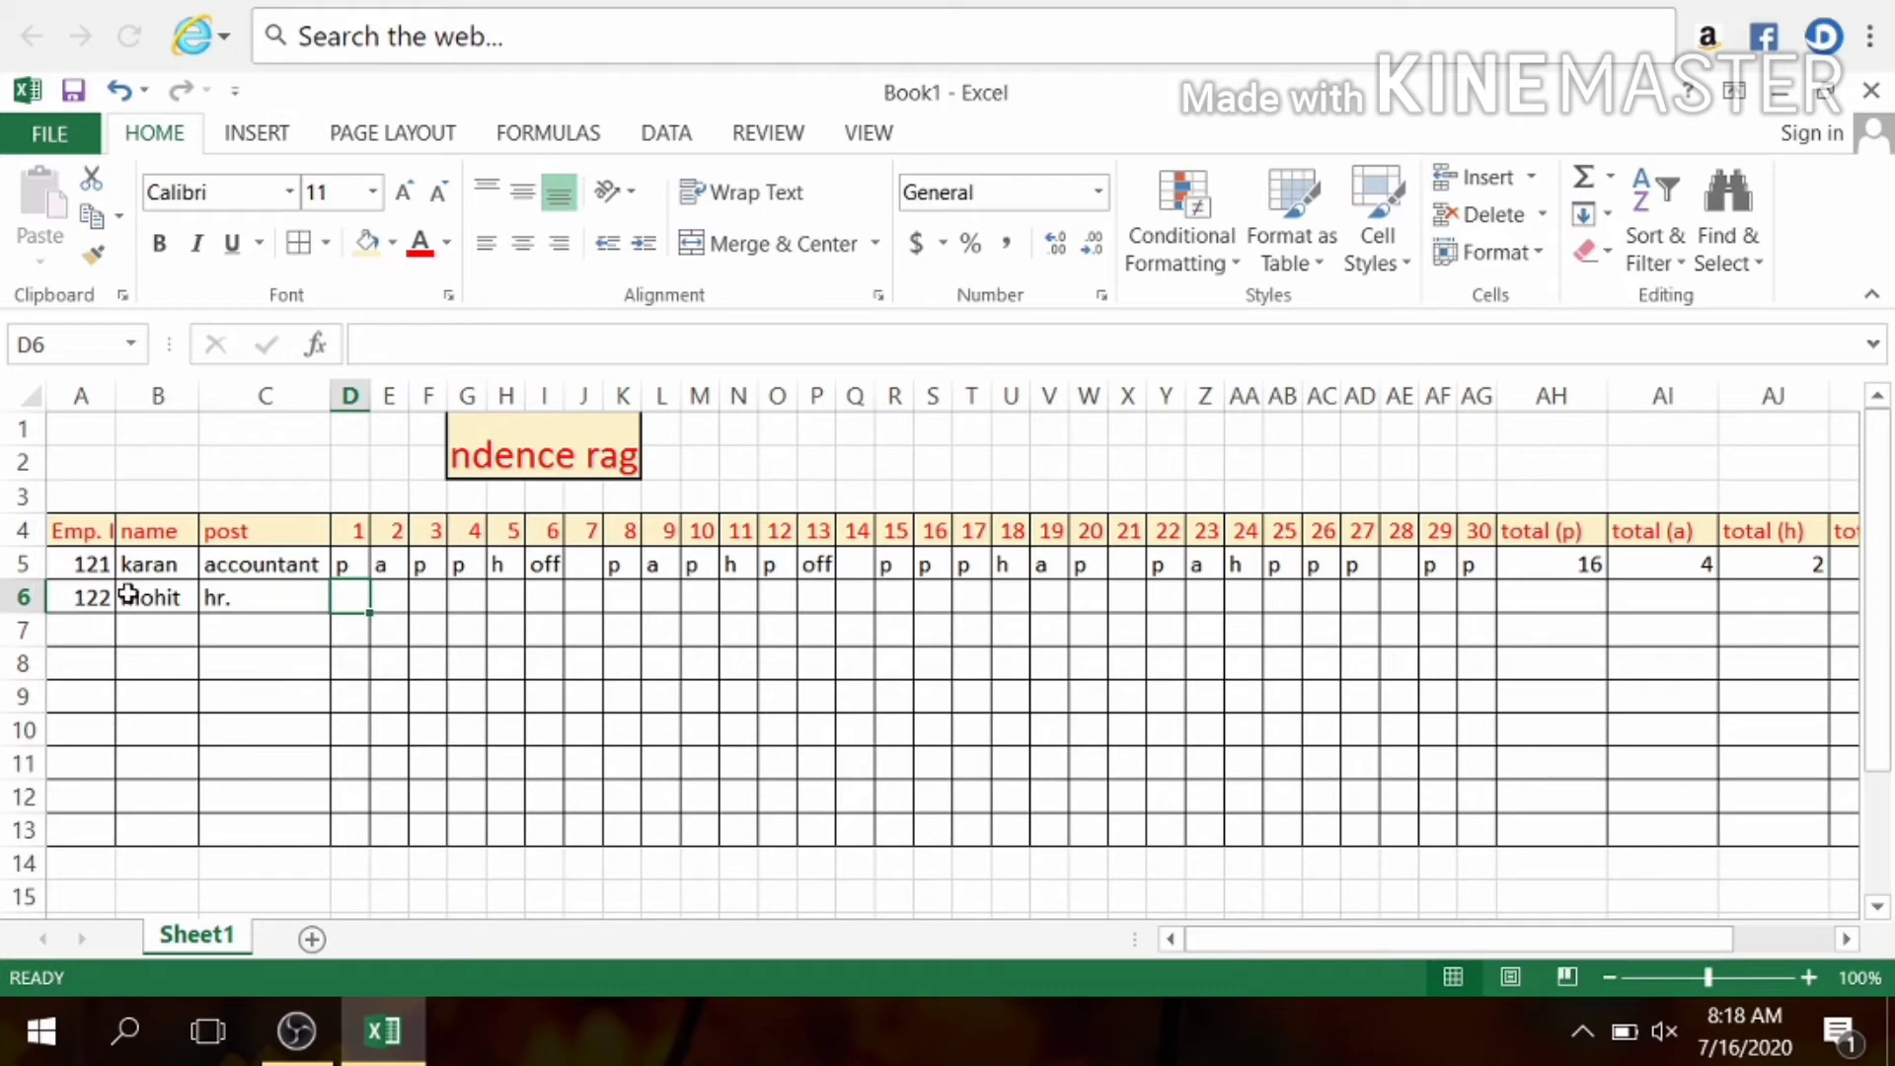
Copy the first employee's 30 days of attendance marks from D5:AG5 into row 6, starting at cell D6.
{"action": "left_click_drag", "start_coordinate": [341, 566], "coordinate": [1469, 561]}
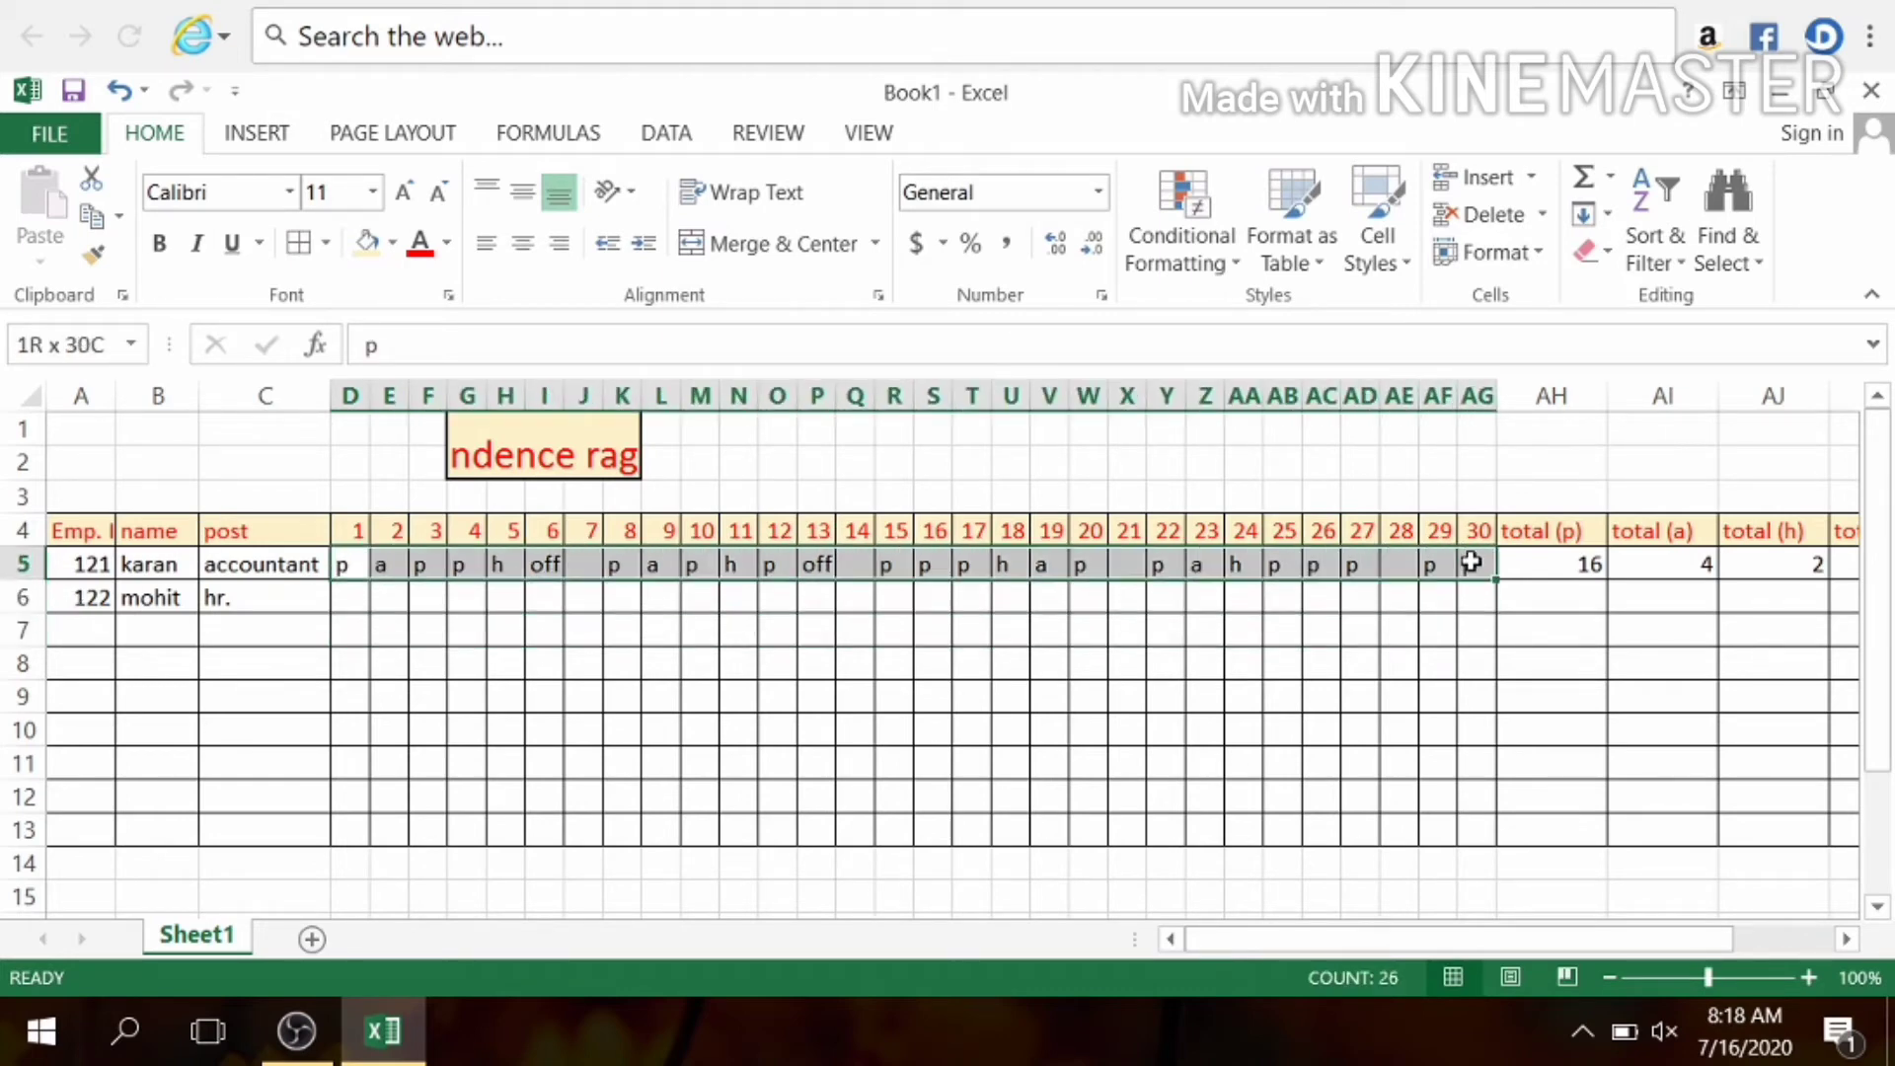
{"action": "key", "text": "ctrl+c"}
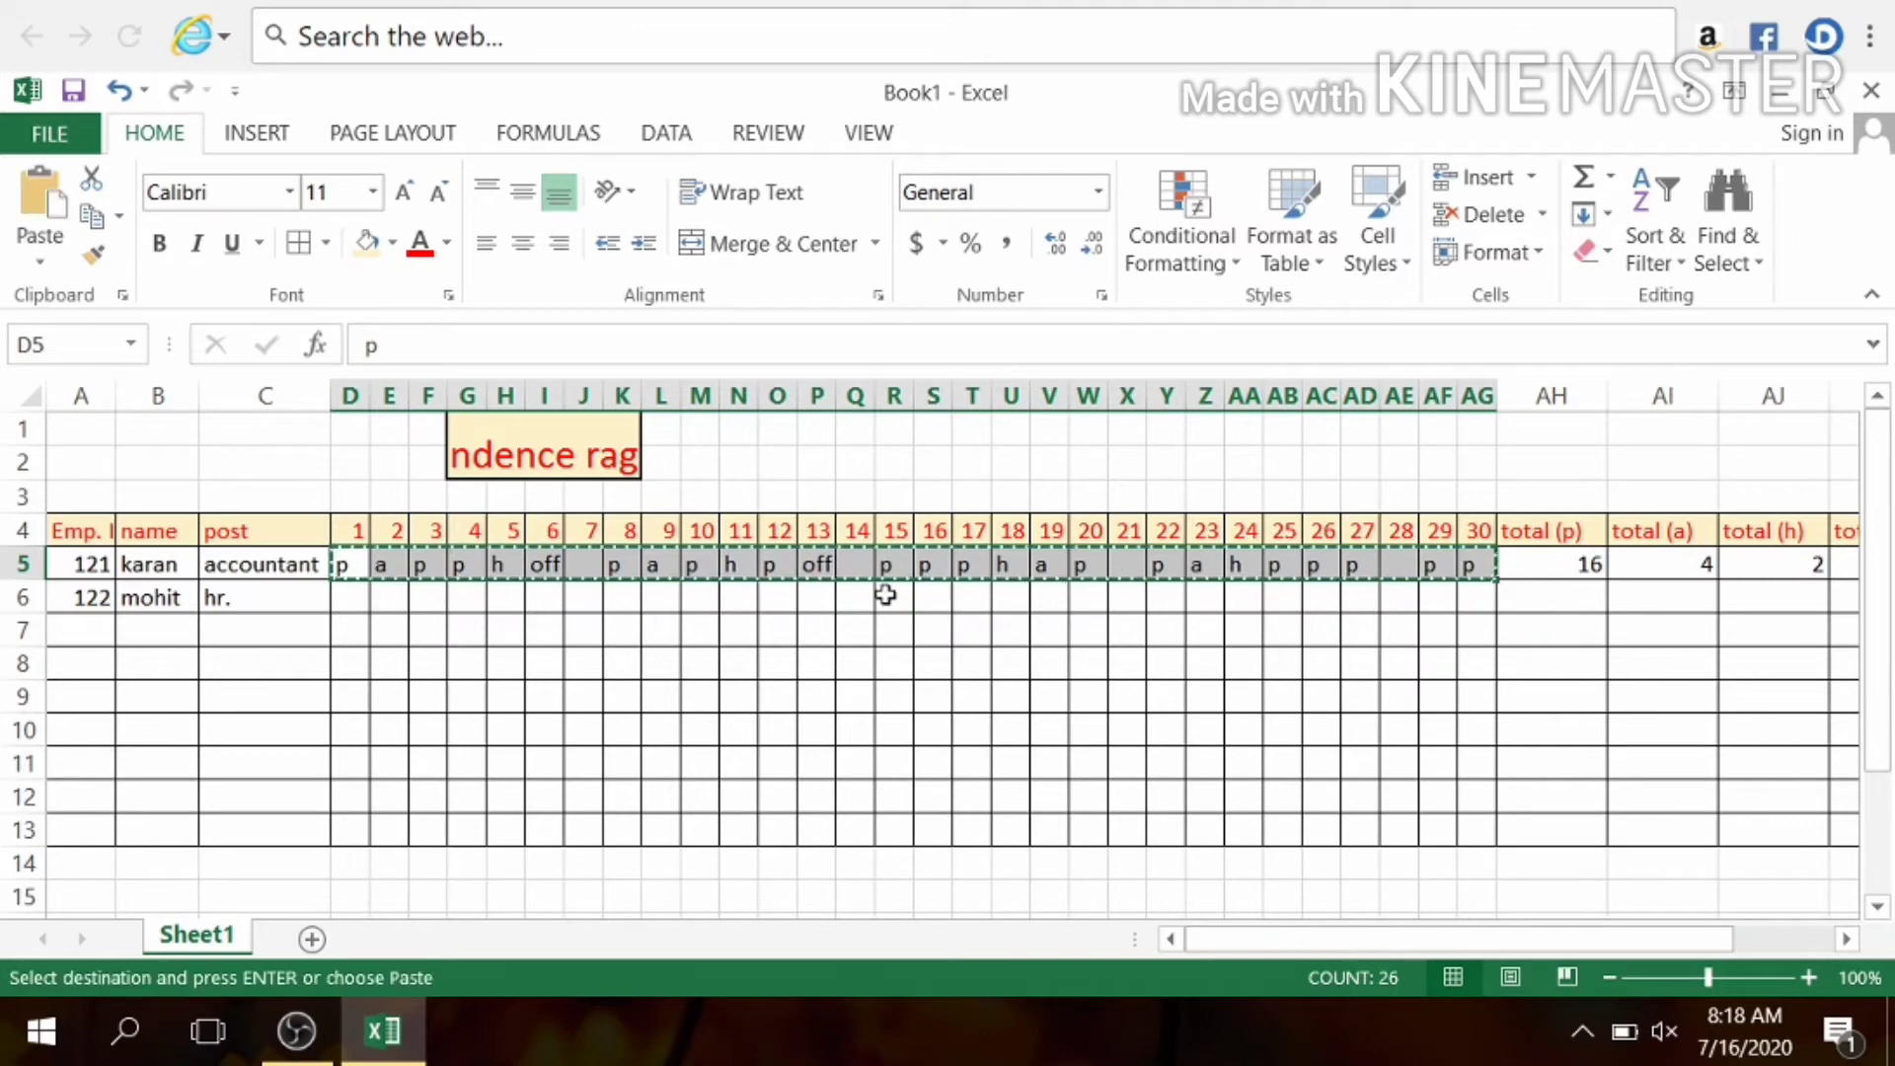
{"action": "left_click", "coordinate": [342, 598]}
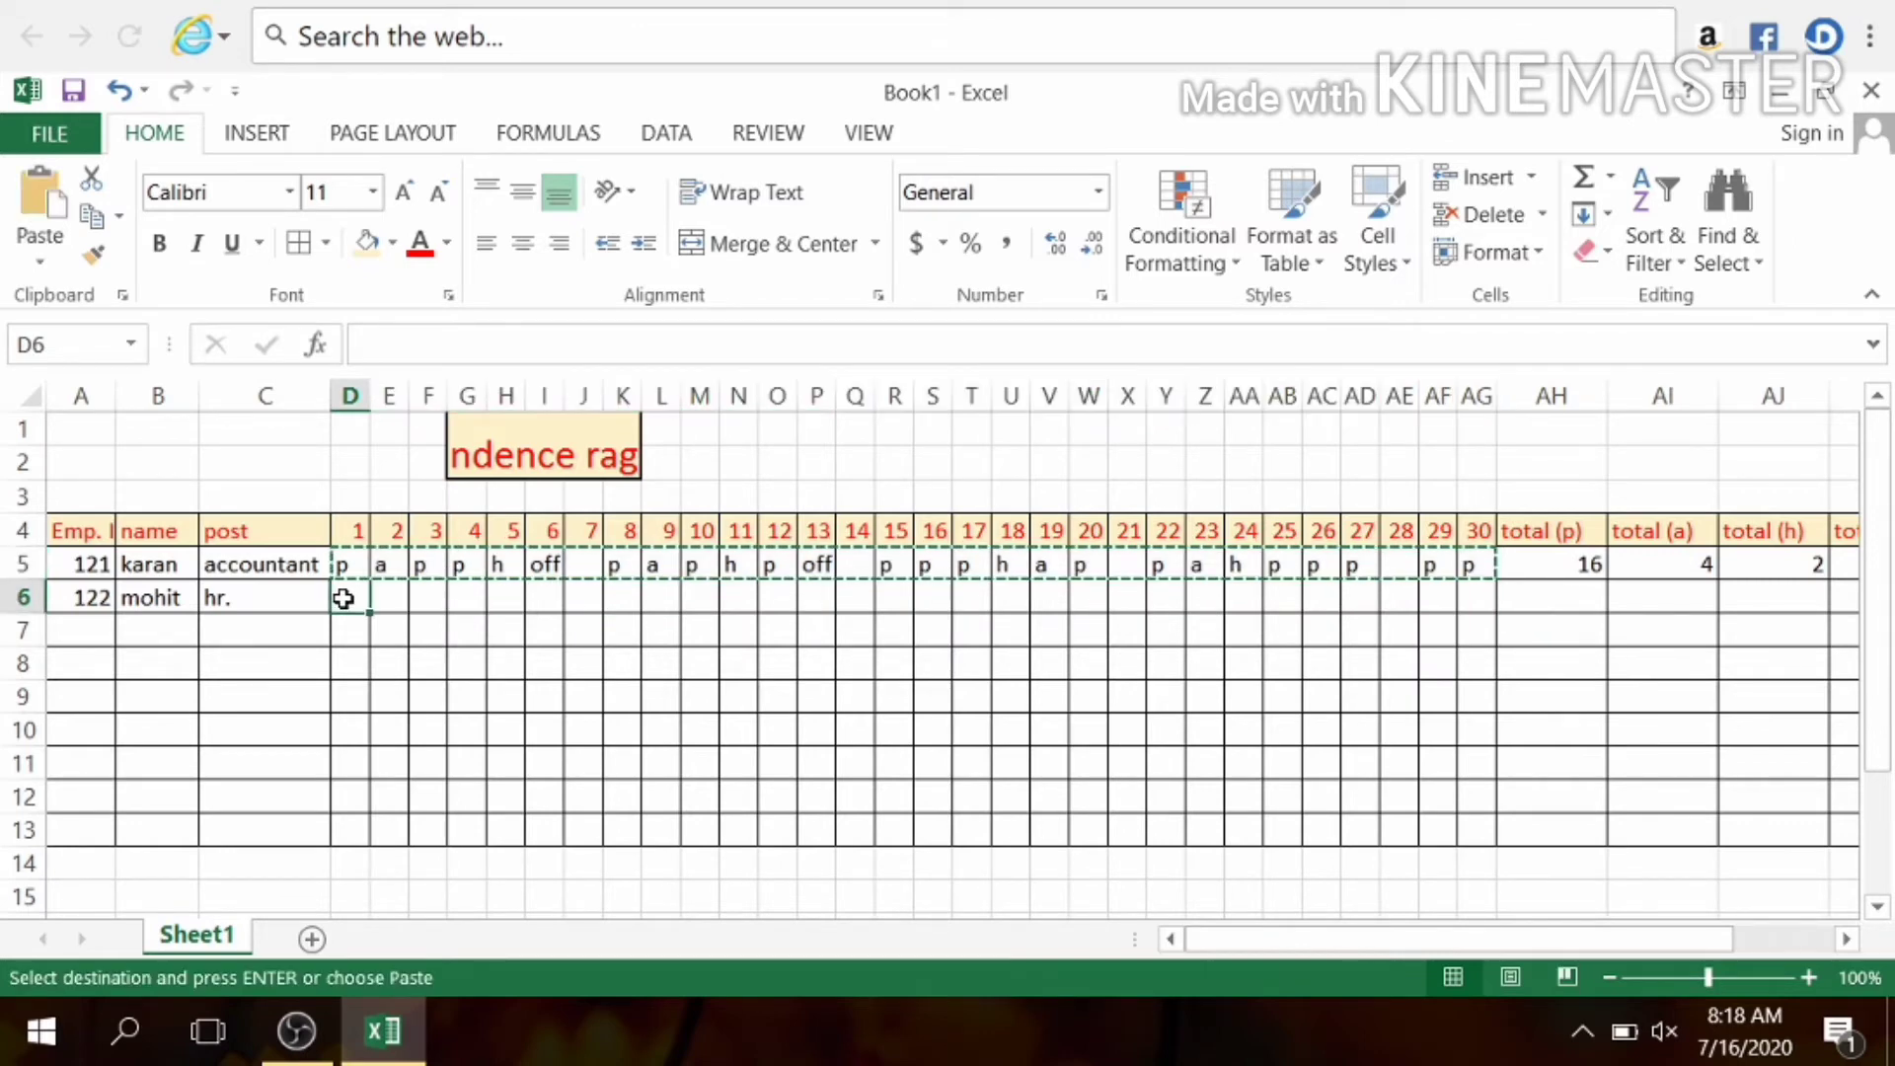
{"action": "key", "text": "ctrl+v"}
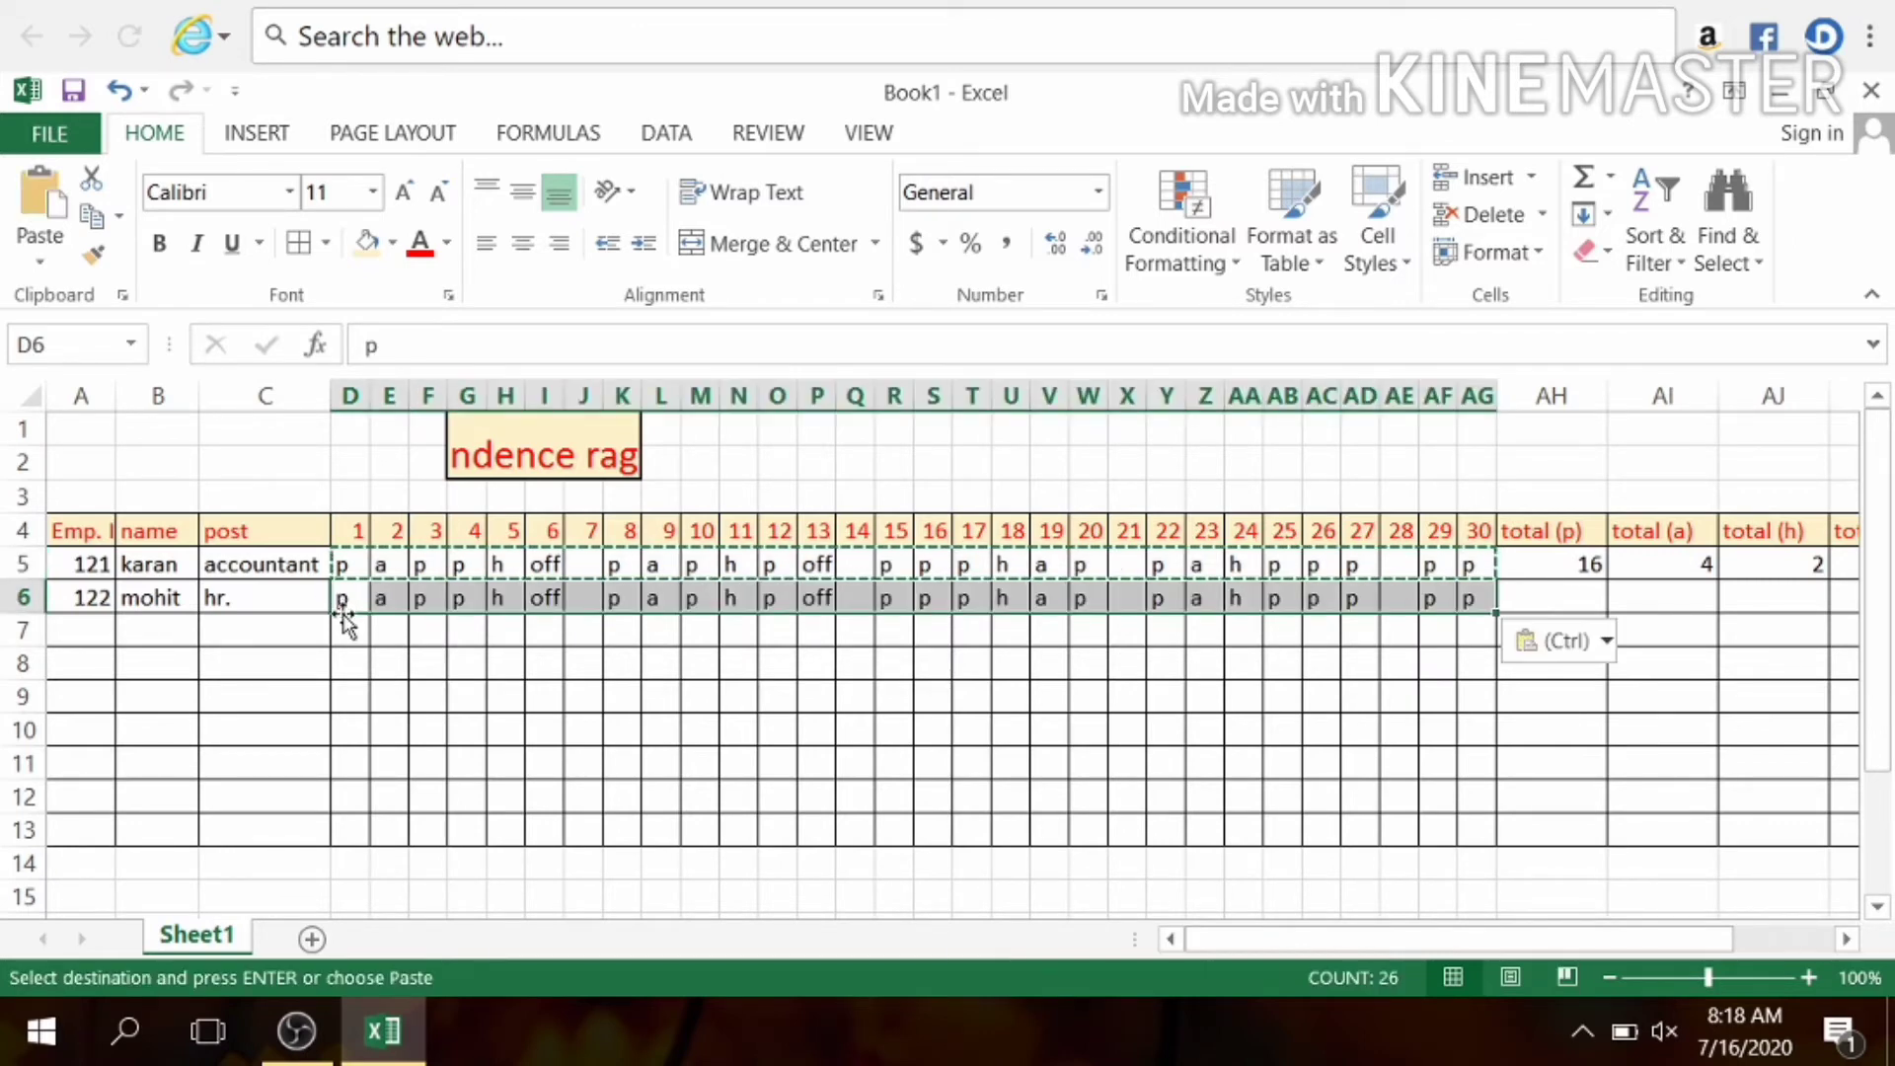
{"action": "left_click", "coordinate": [923, 638]}
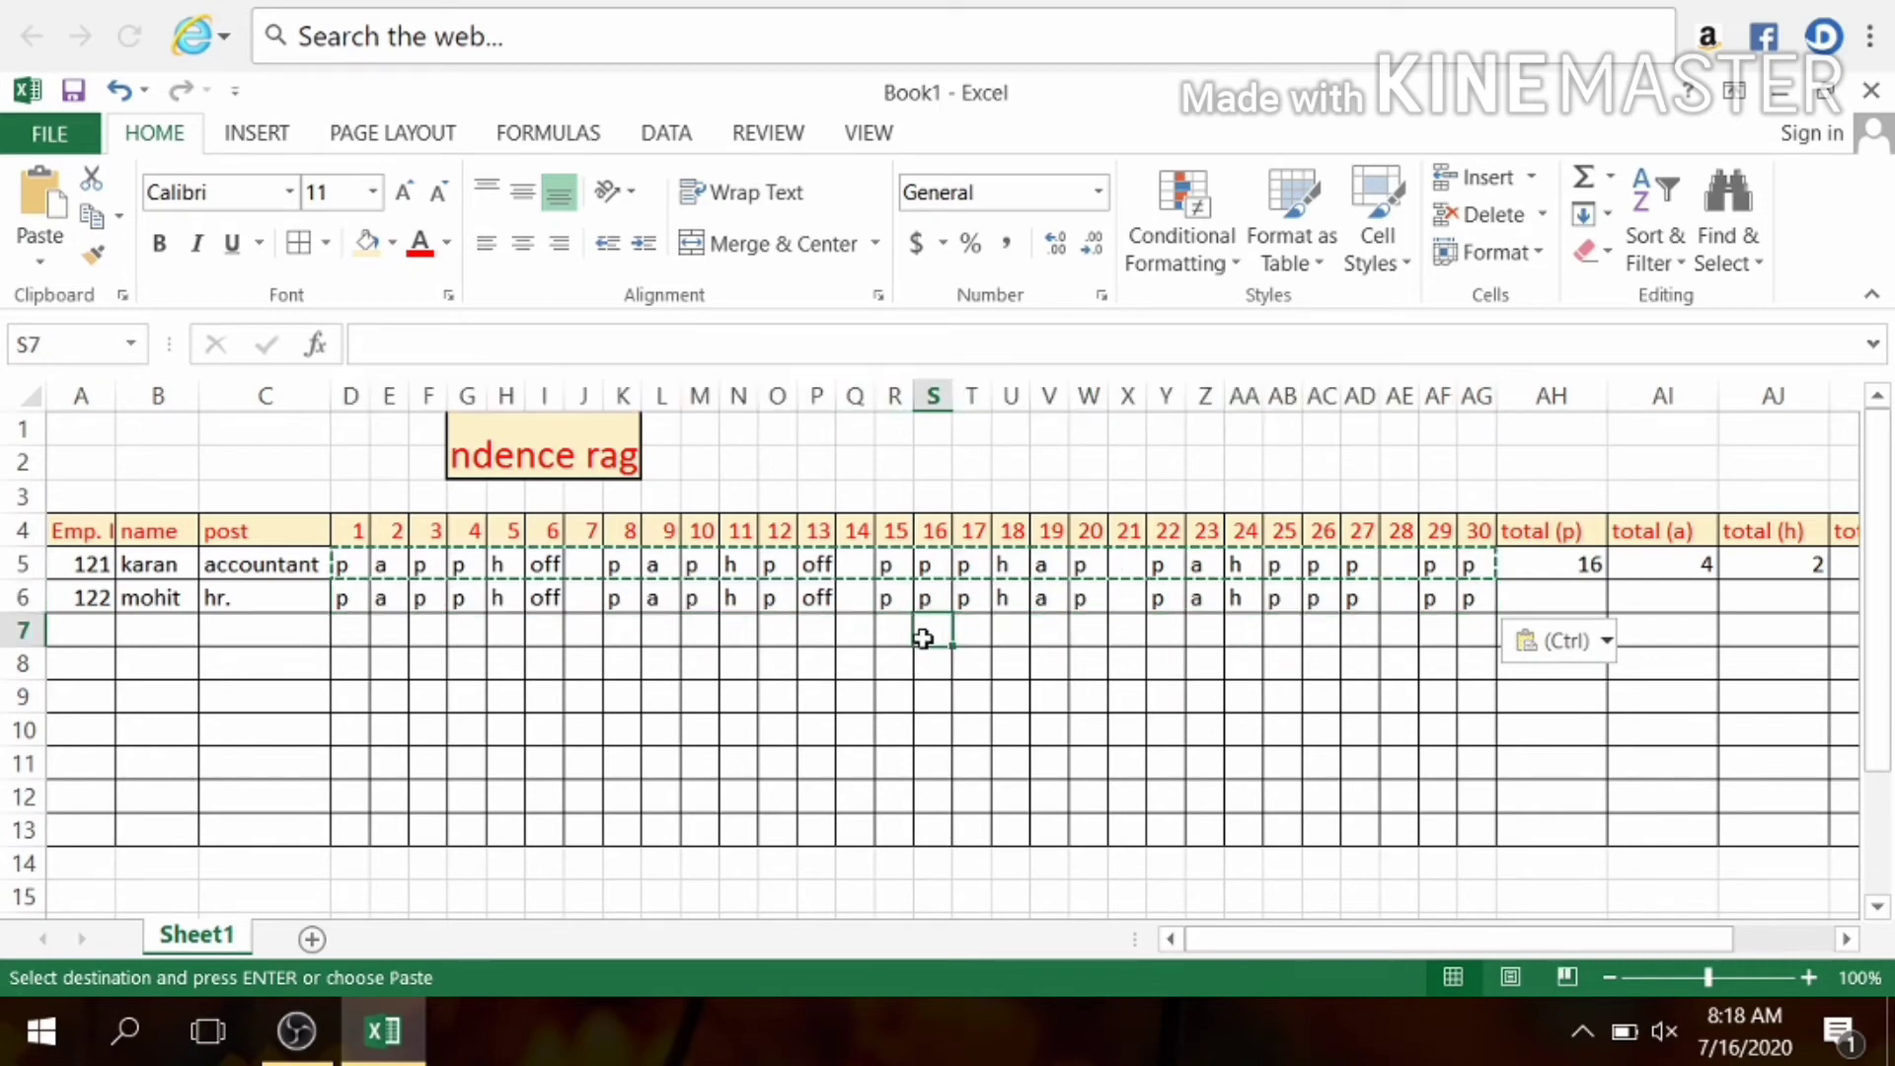
Change the second employee's marks to p for days 9 and 2, and to a for days 18, 25 and 30.
{"action": "left_click", "coordinate": [661, 595]}
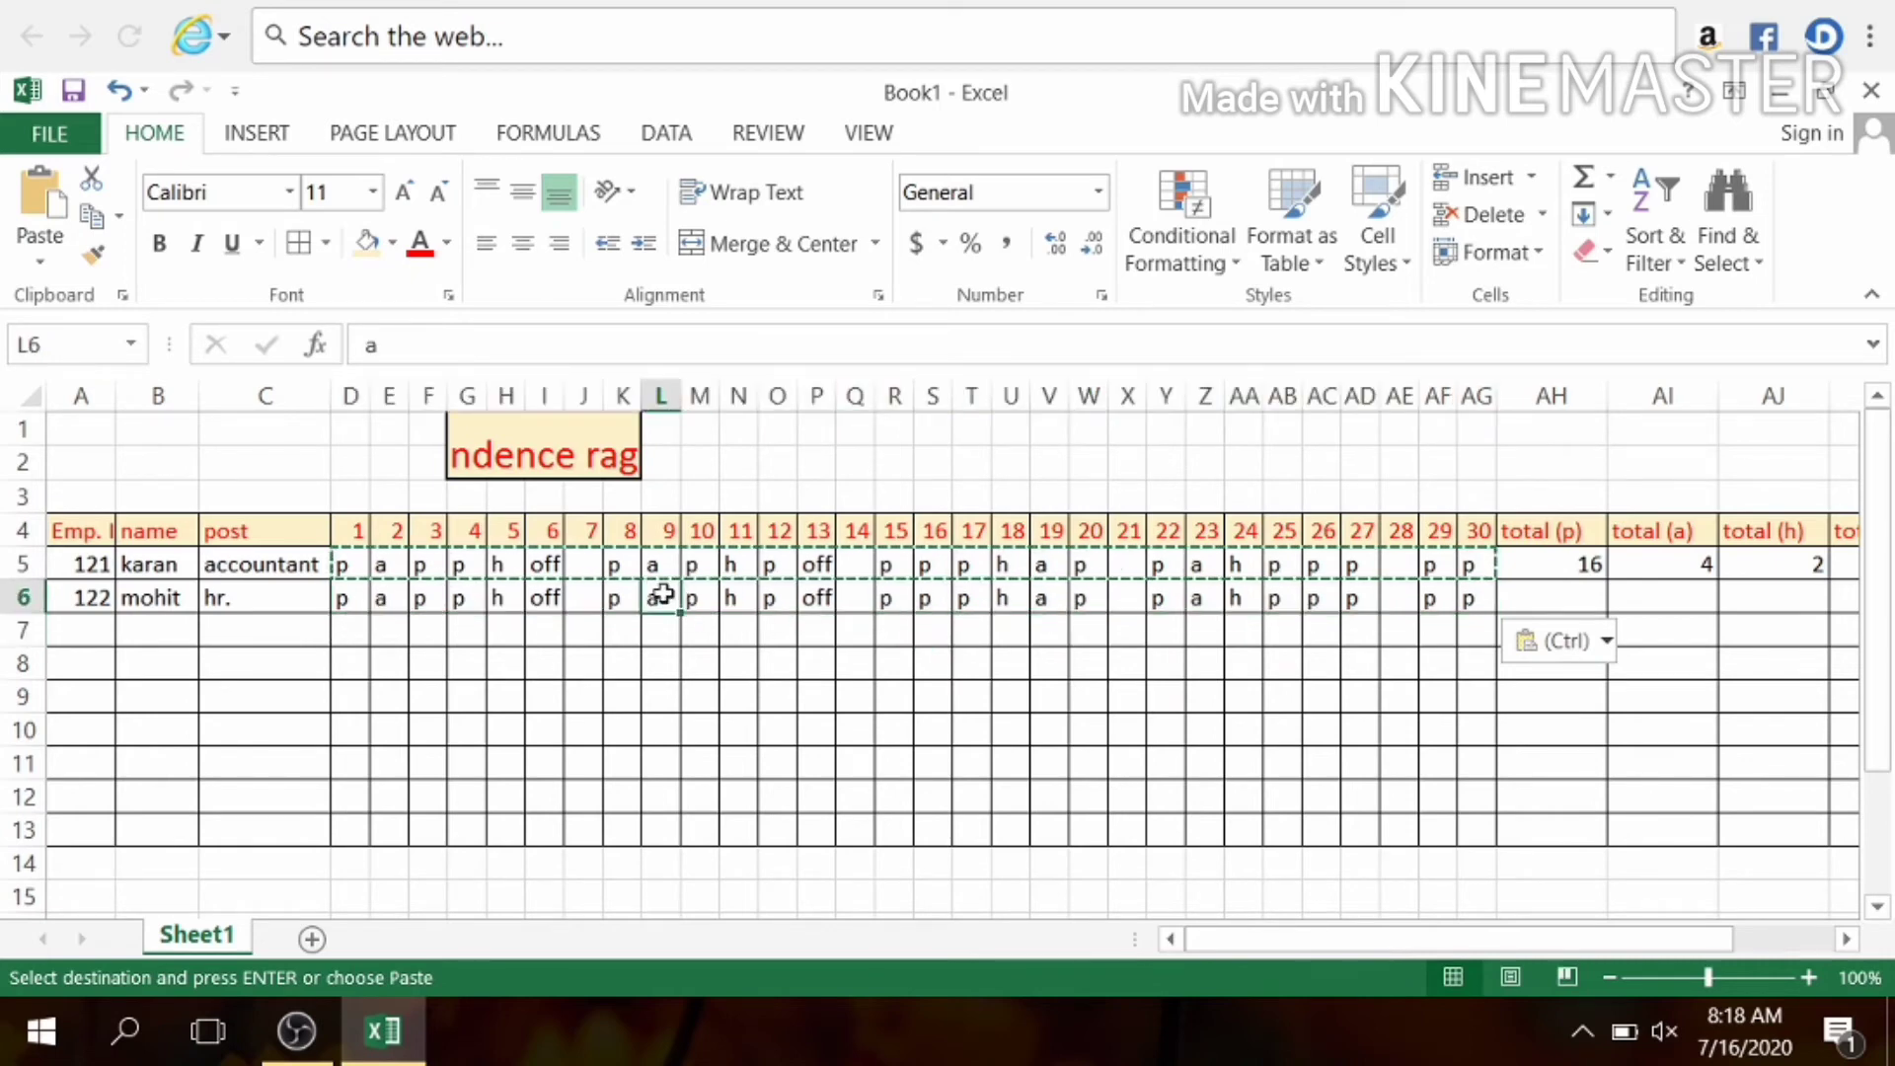
{"action": "type", "text": "p"}
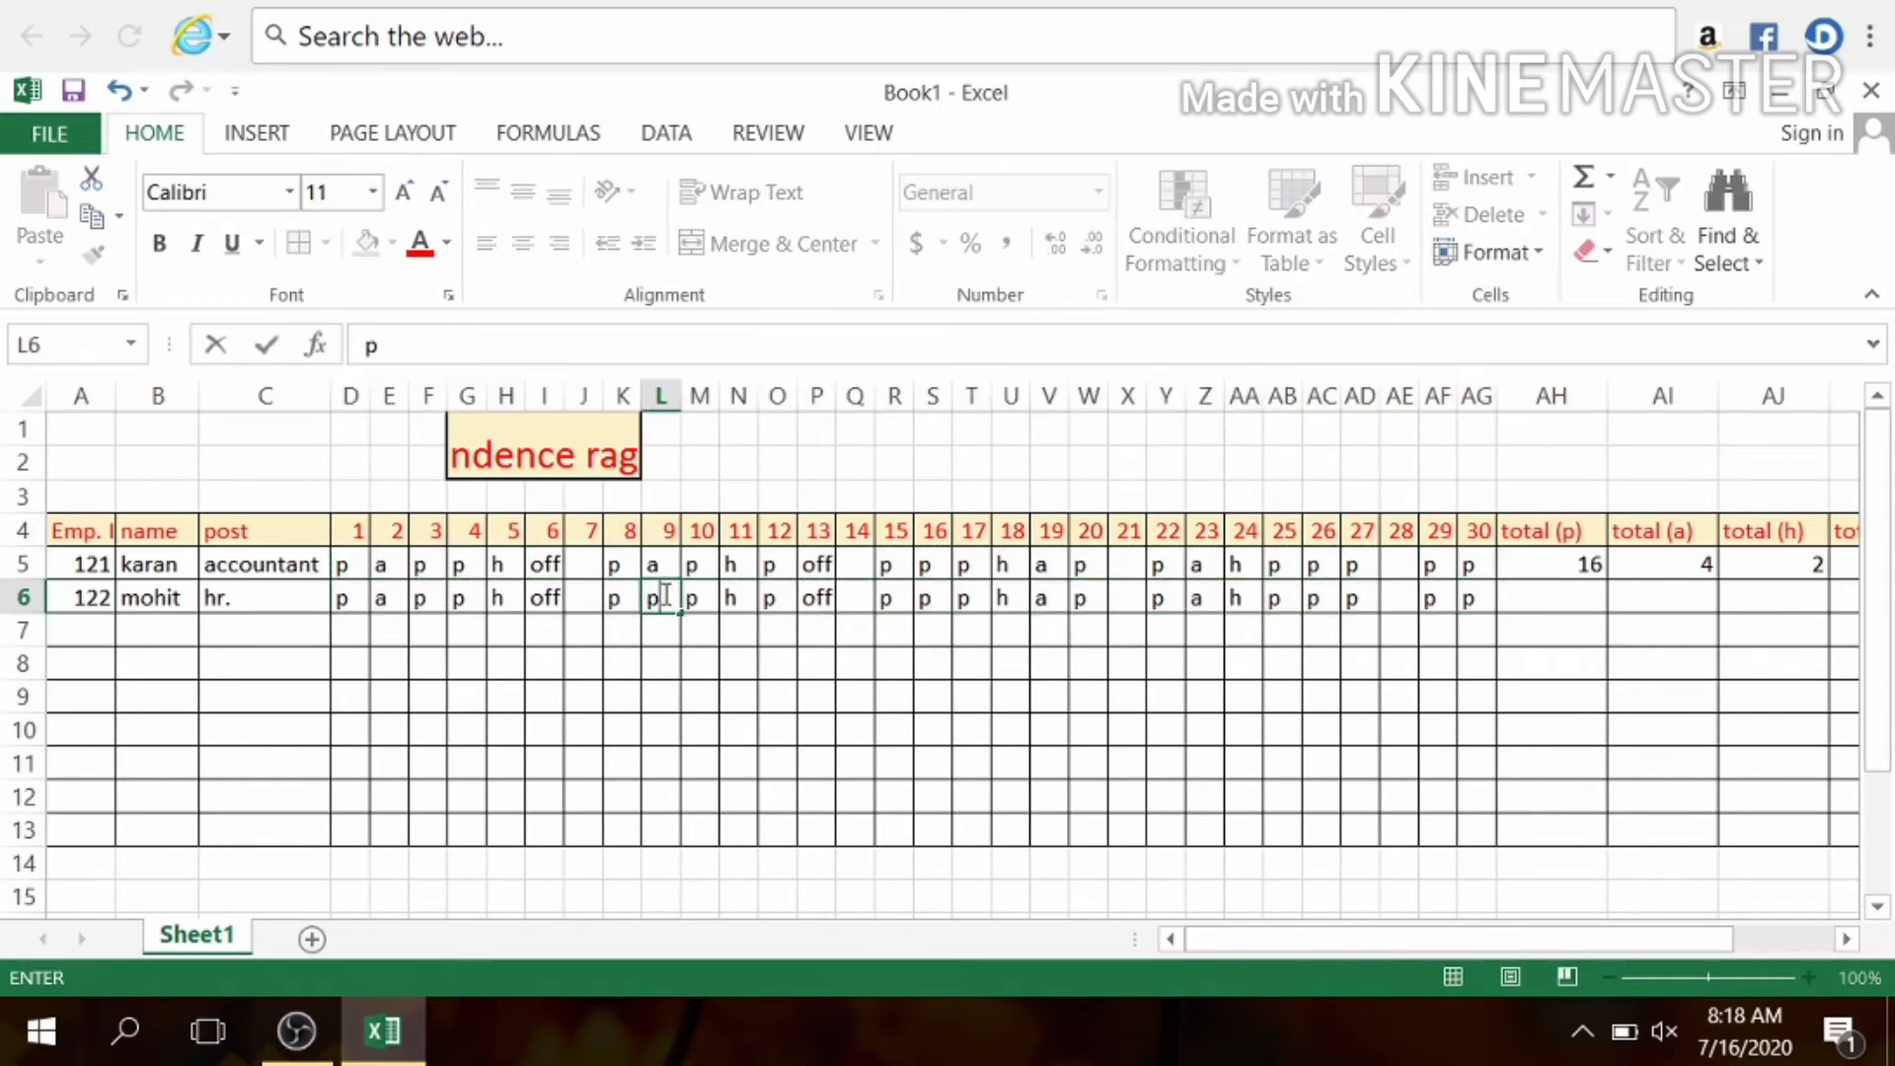
{"action": "left_click", "coordinate": [390, 597]}
{"action": "type", "text": "p"}
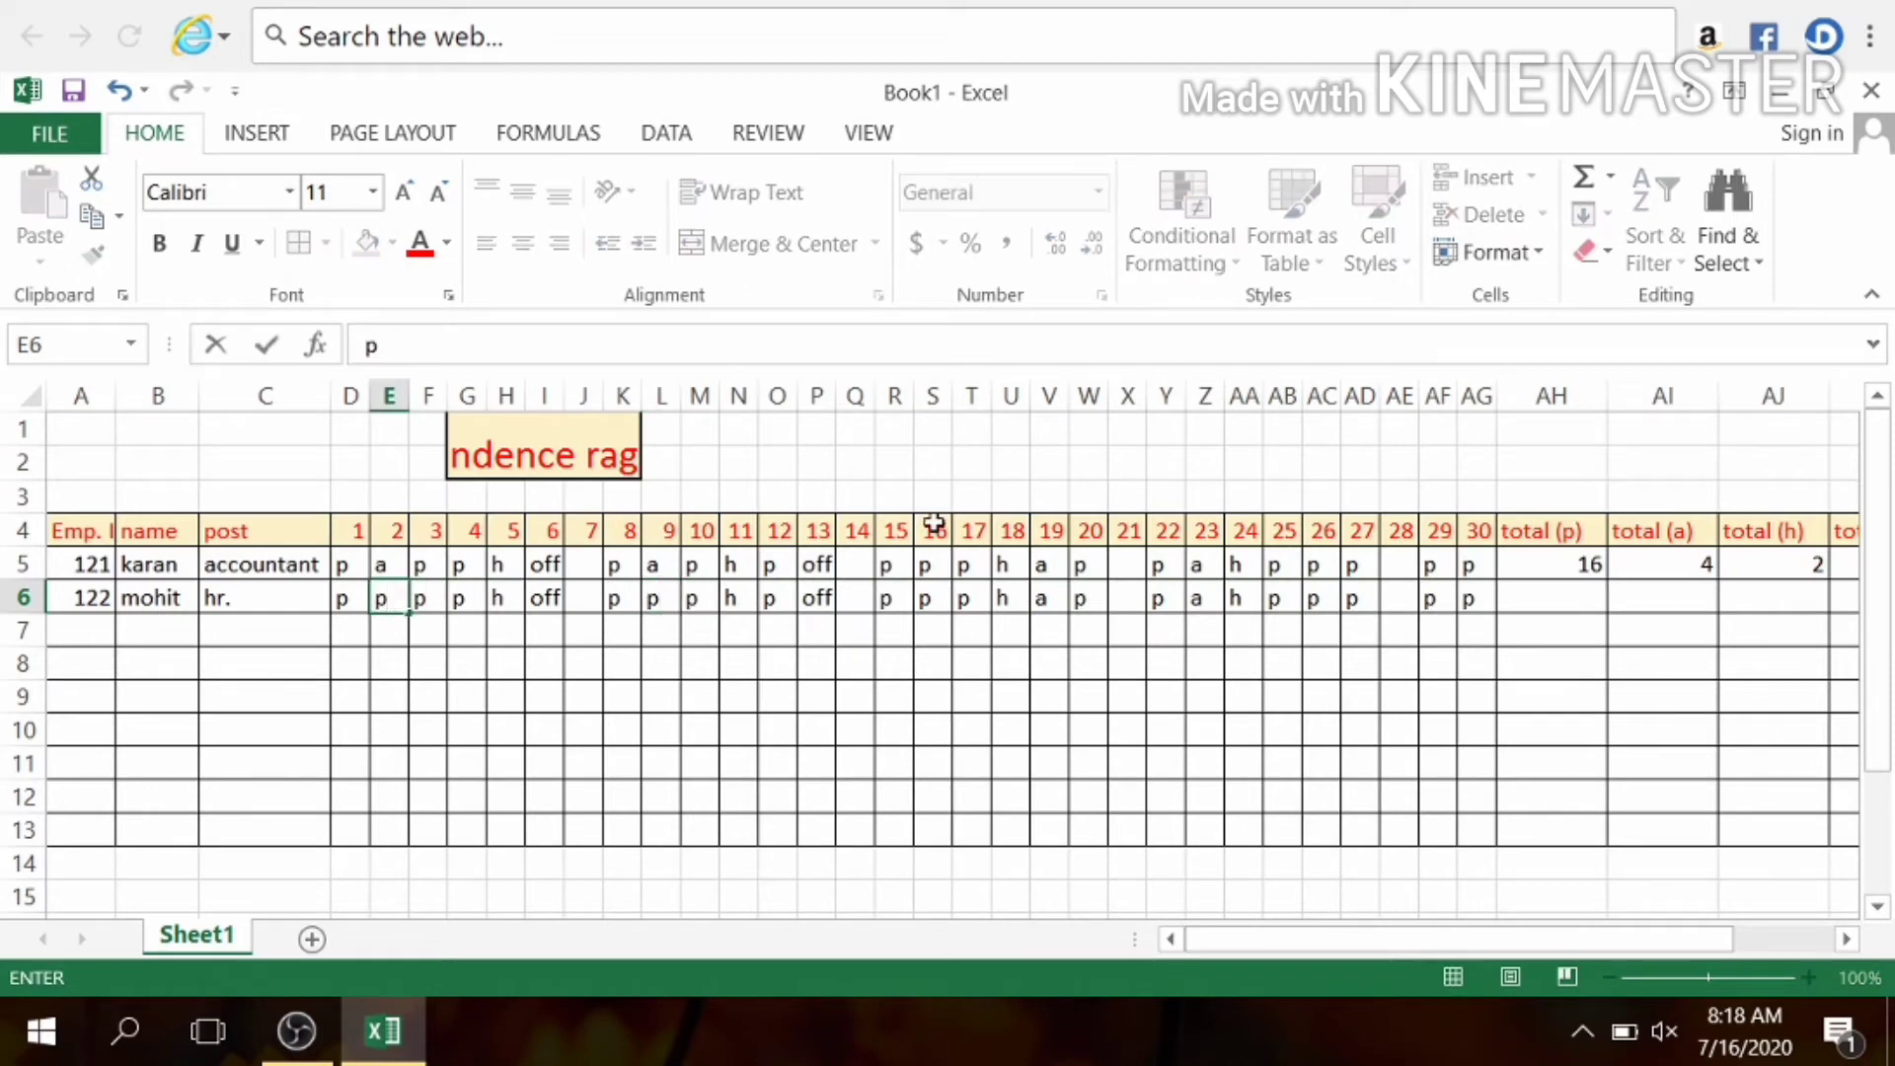
{"action": "left_click", "coordinate": [1011, 599]}
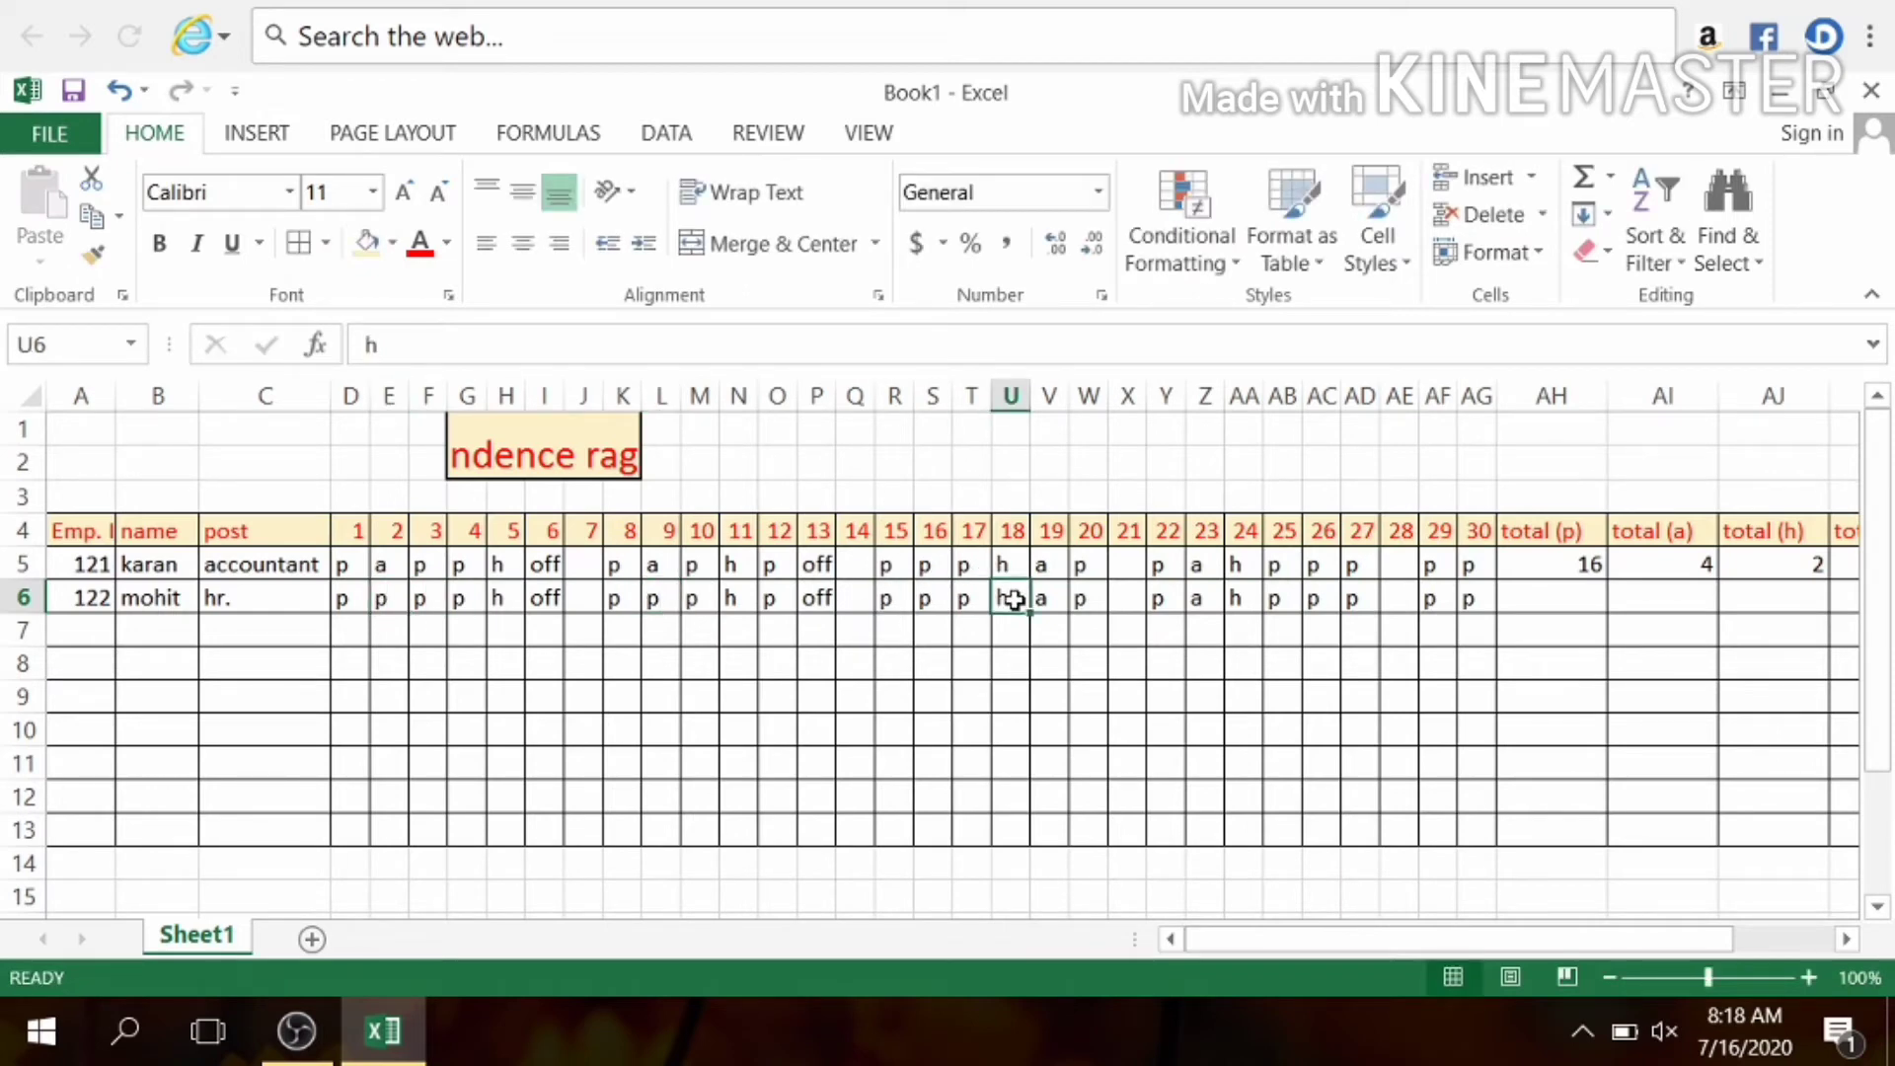
{"action": "type", "text": "a"}
{"action": "left_click", "coordinate": [1292, 599]}
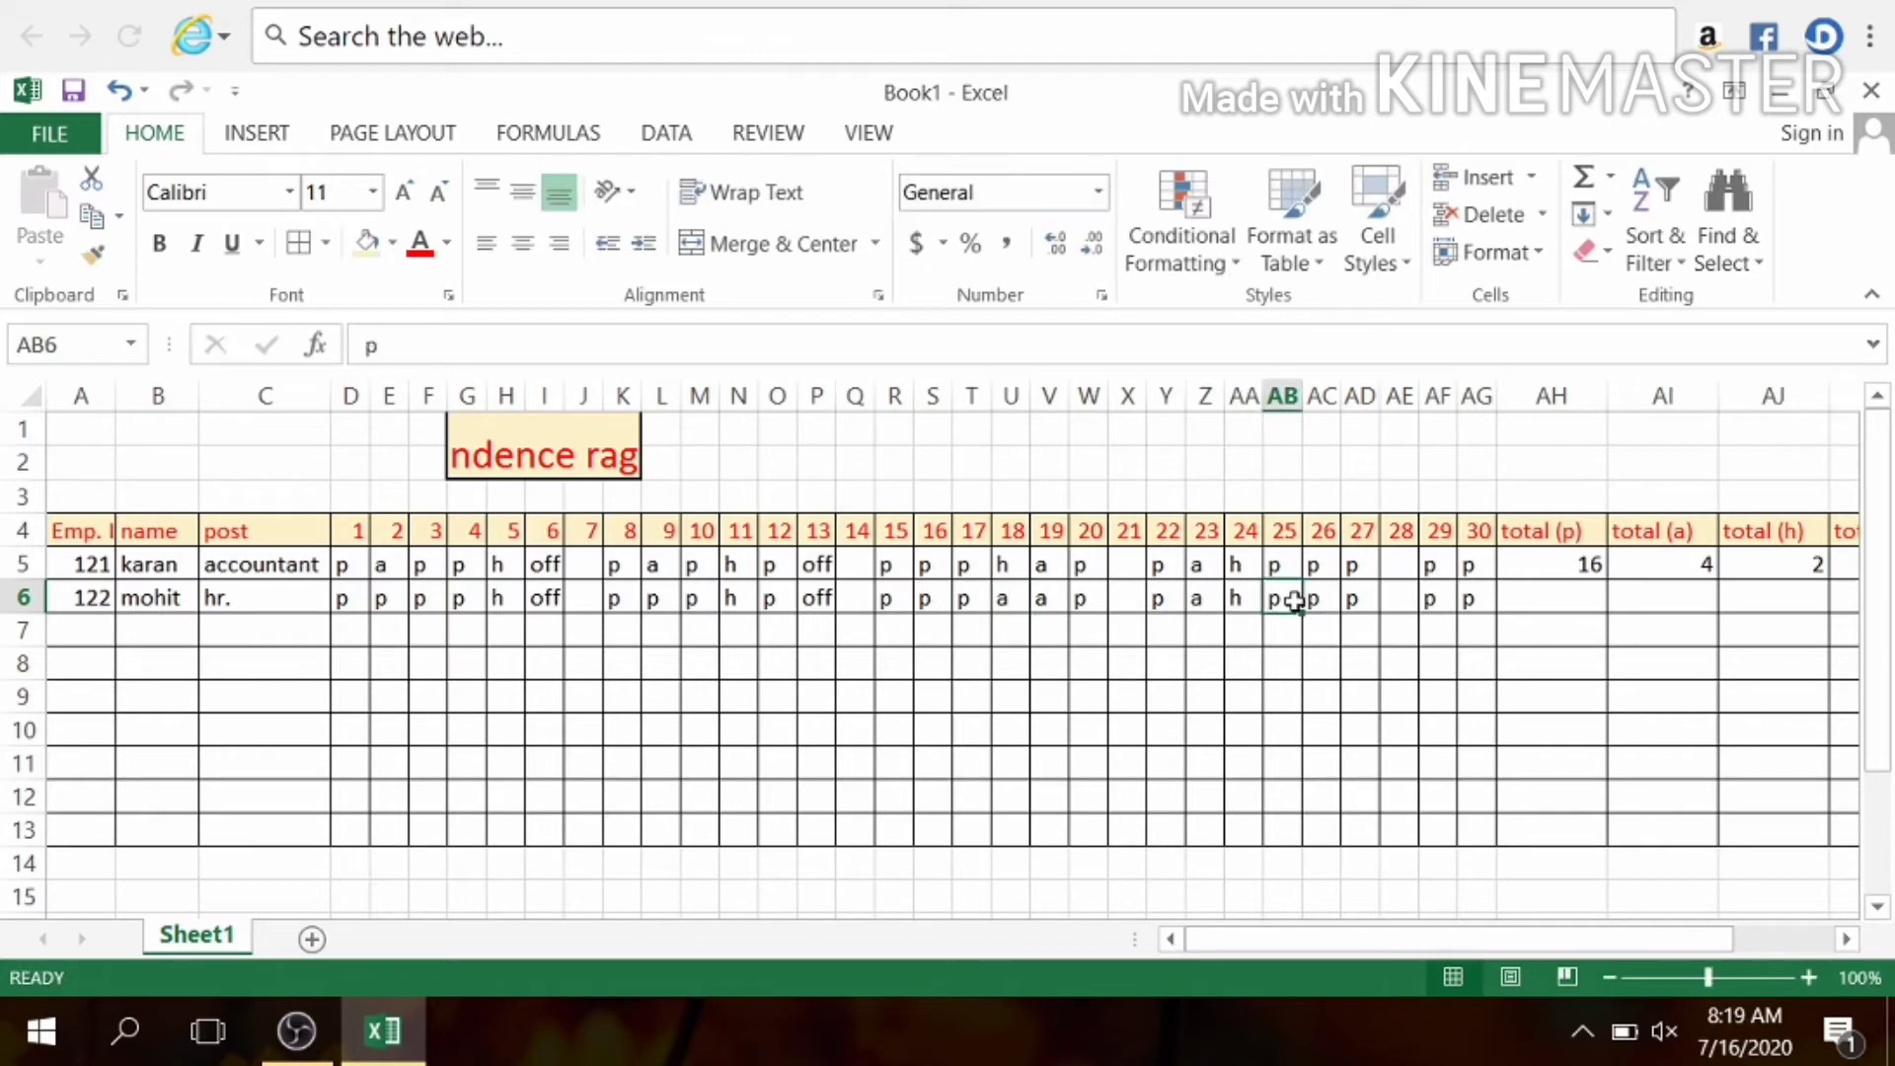
{"action": "type", "text": "a"}
{"action": "left_click", "coordinate": [1477, 602]}
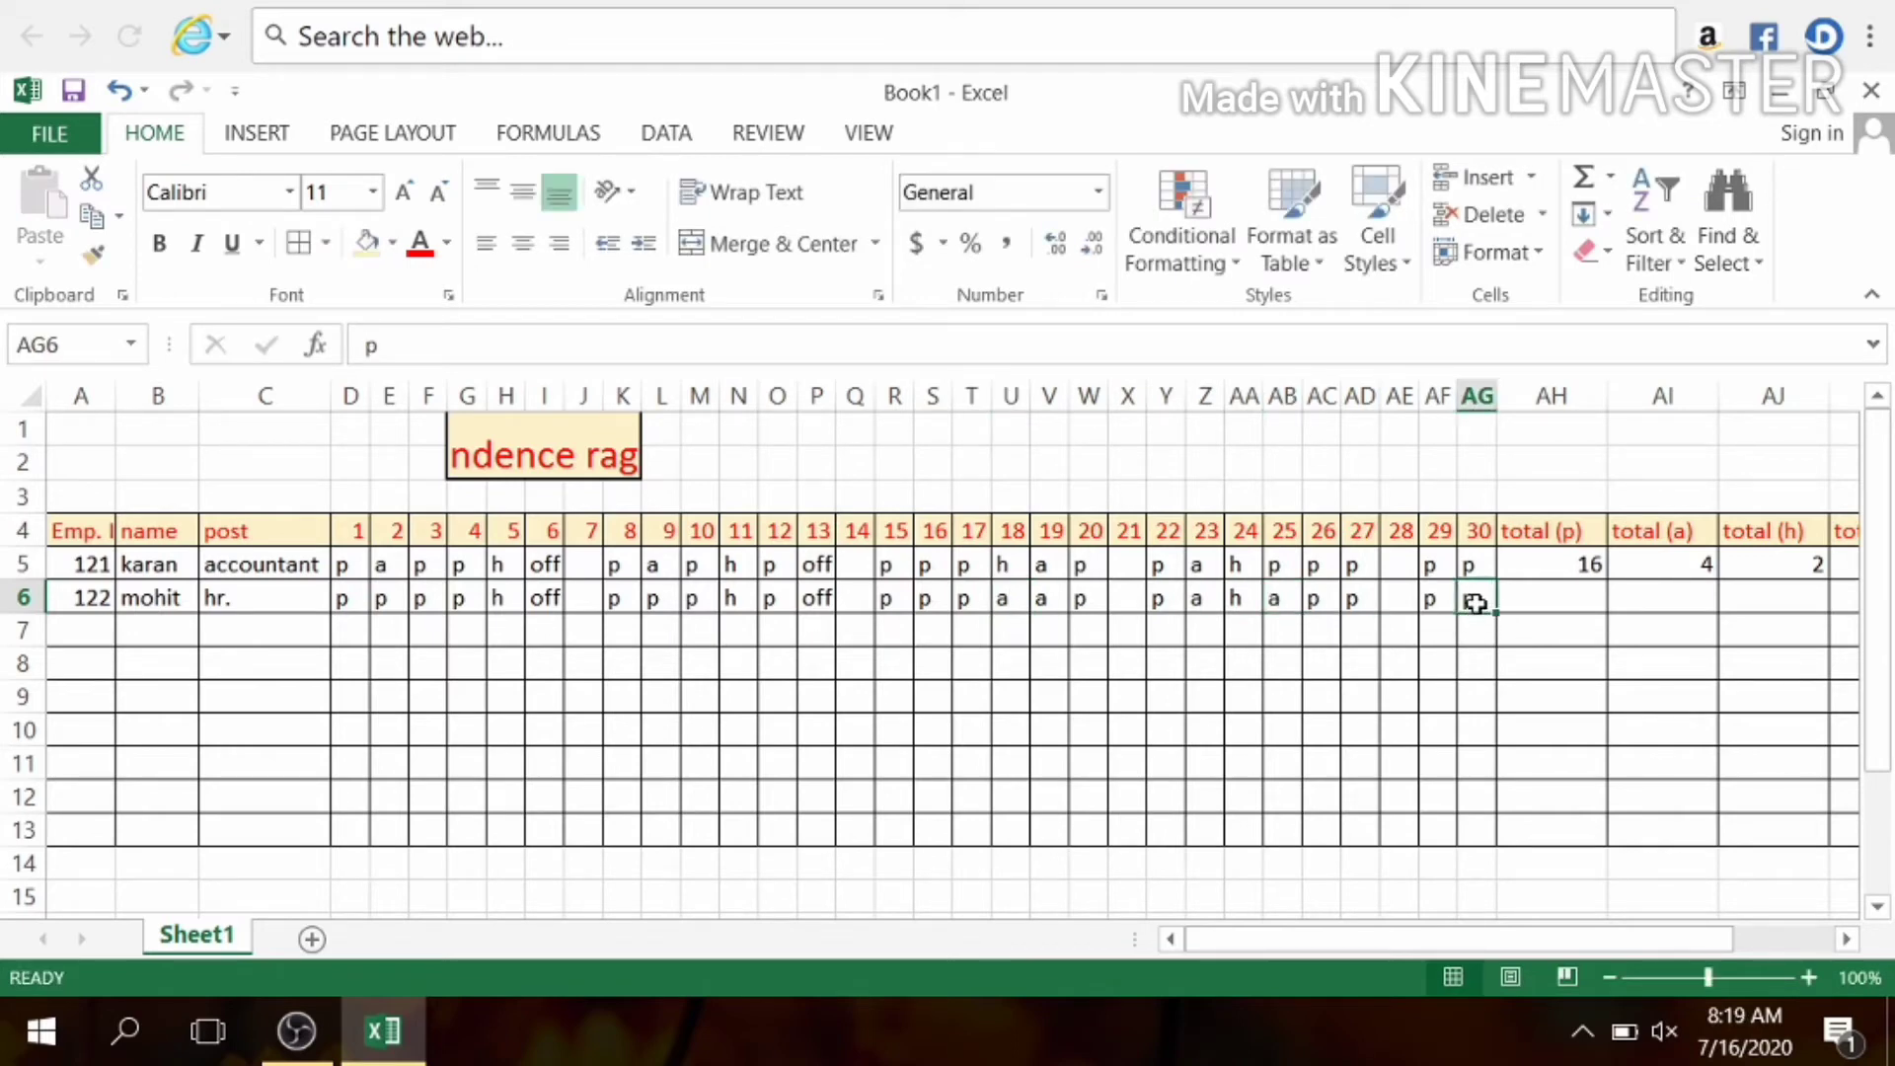
{"action": "type", "text": "a"}
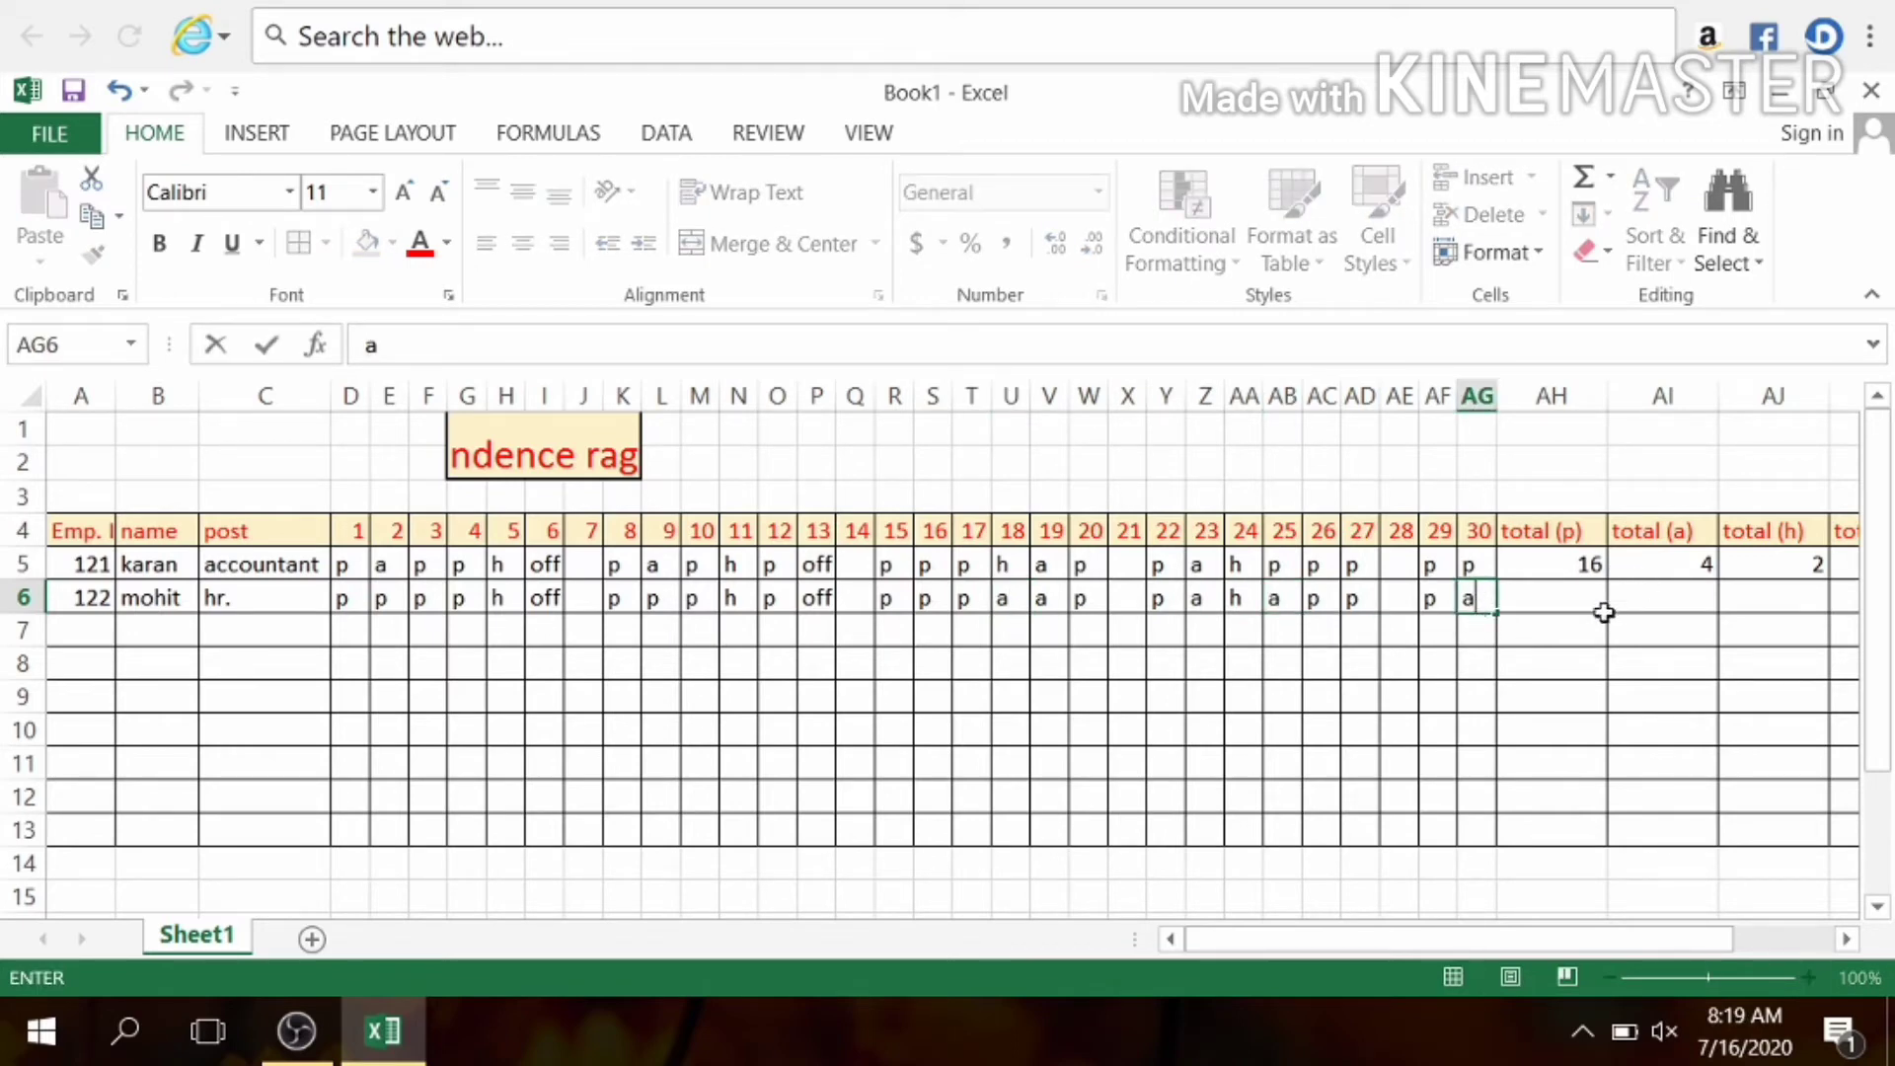
Enter the formula =countif(d6:ag6,"p") in cell AH6 under total (p) to count the second employee's p marks.
{"action": "left_click", "coordinate": [1569, 598]}
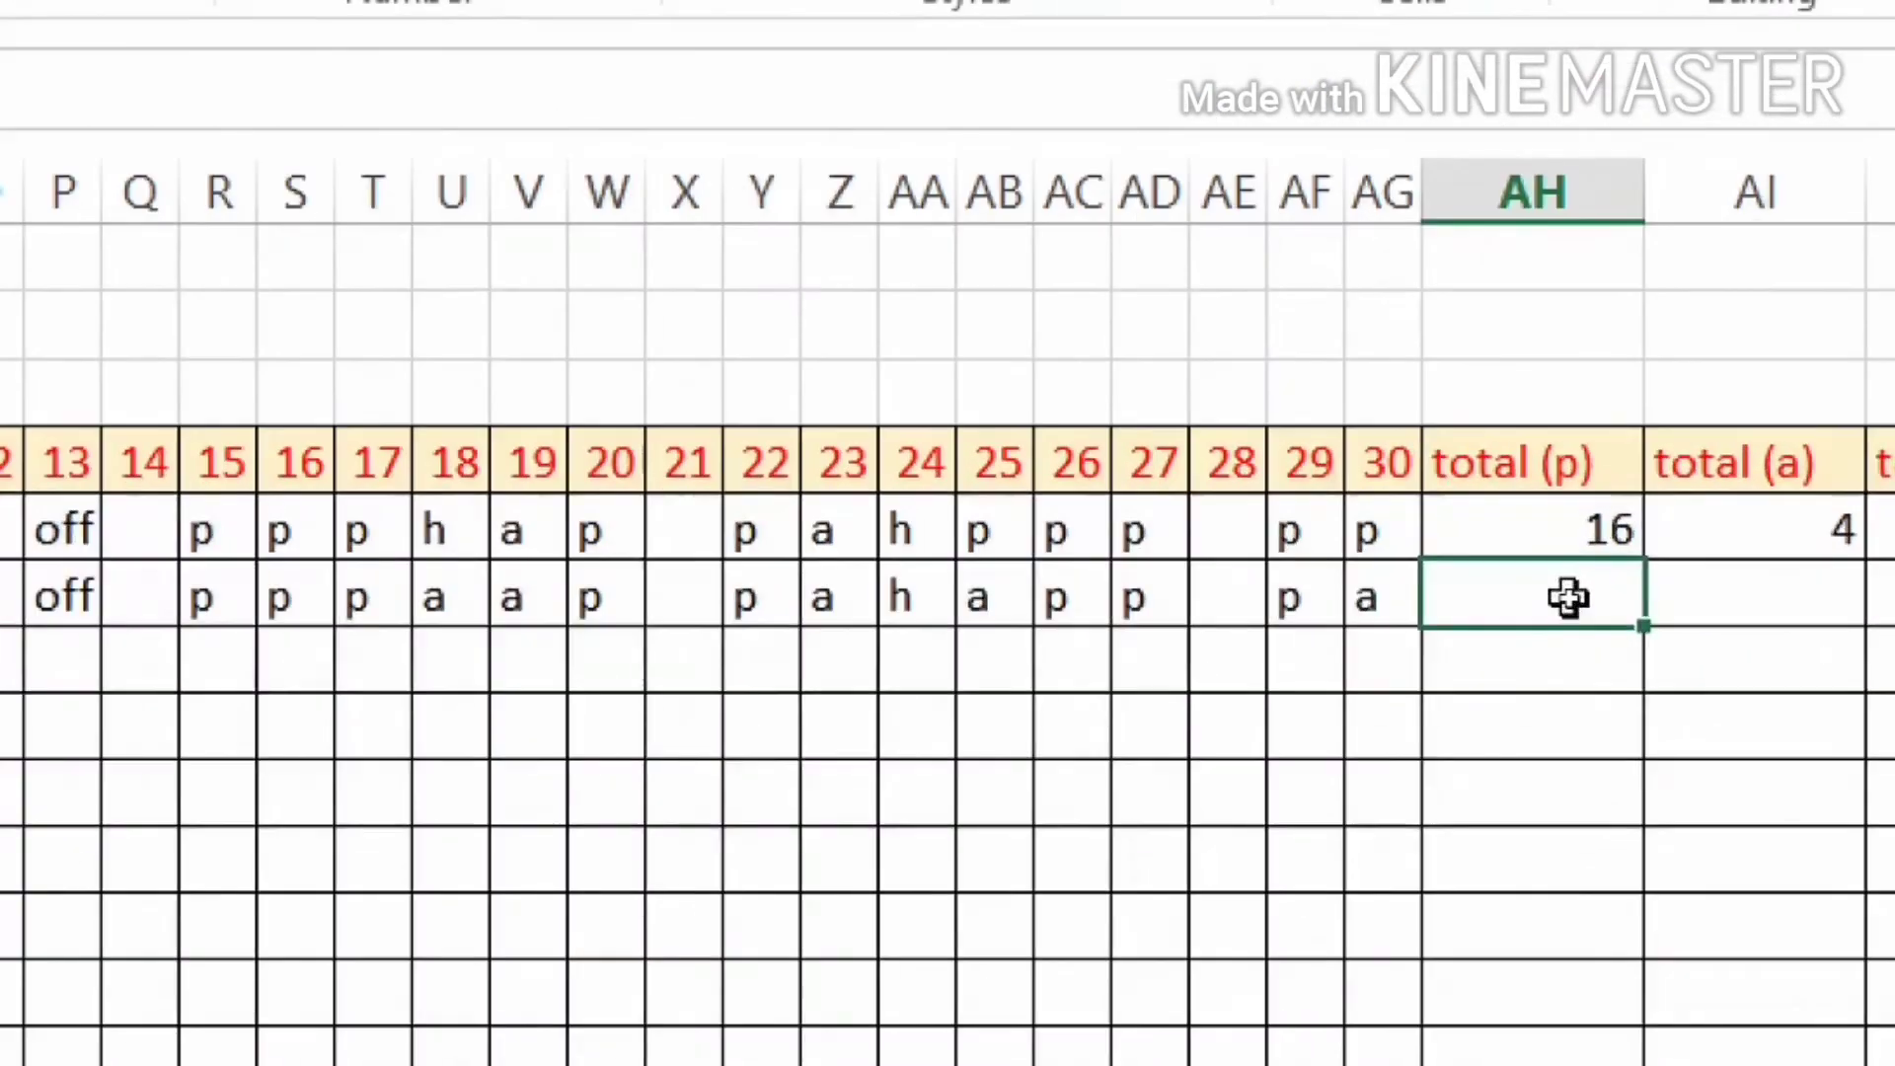
{"action": "type", "text": "=countif"}
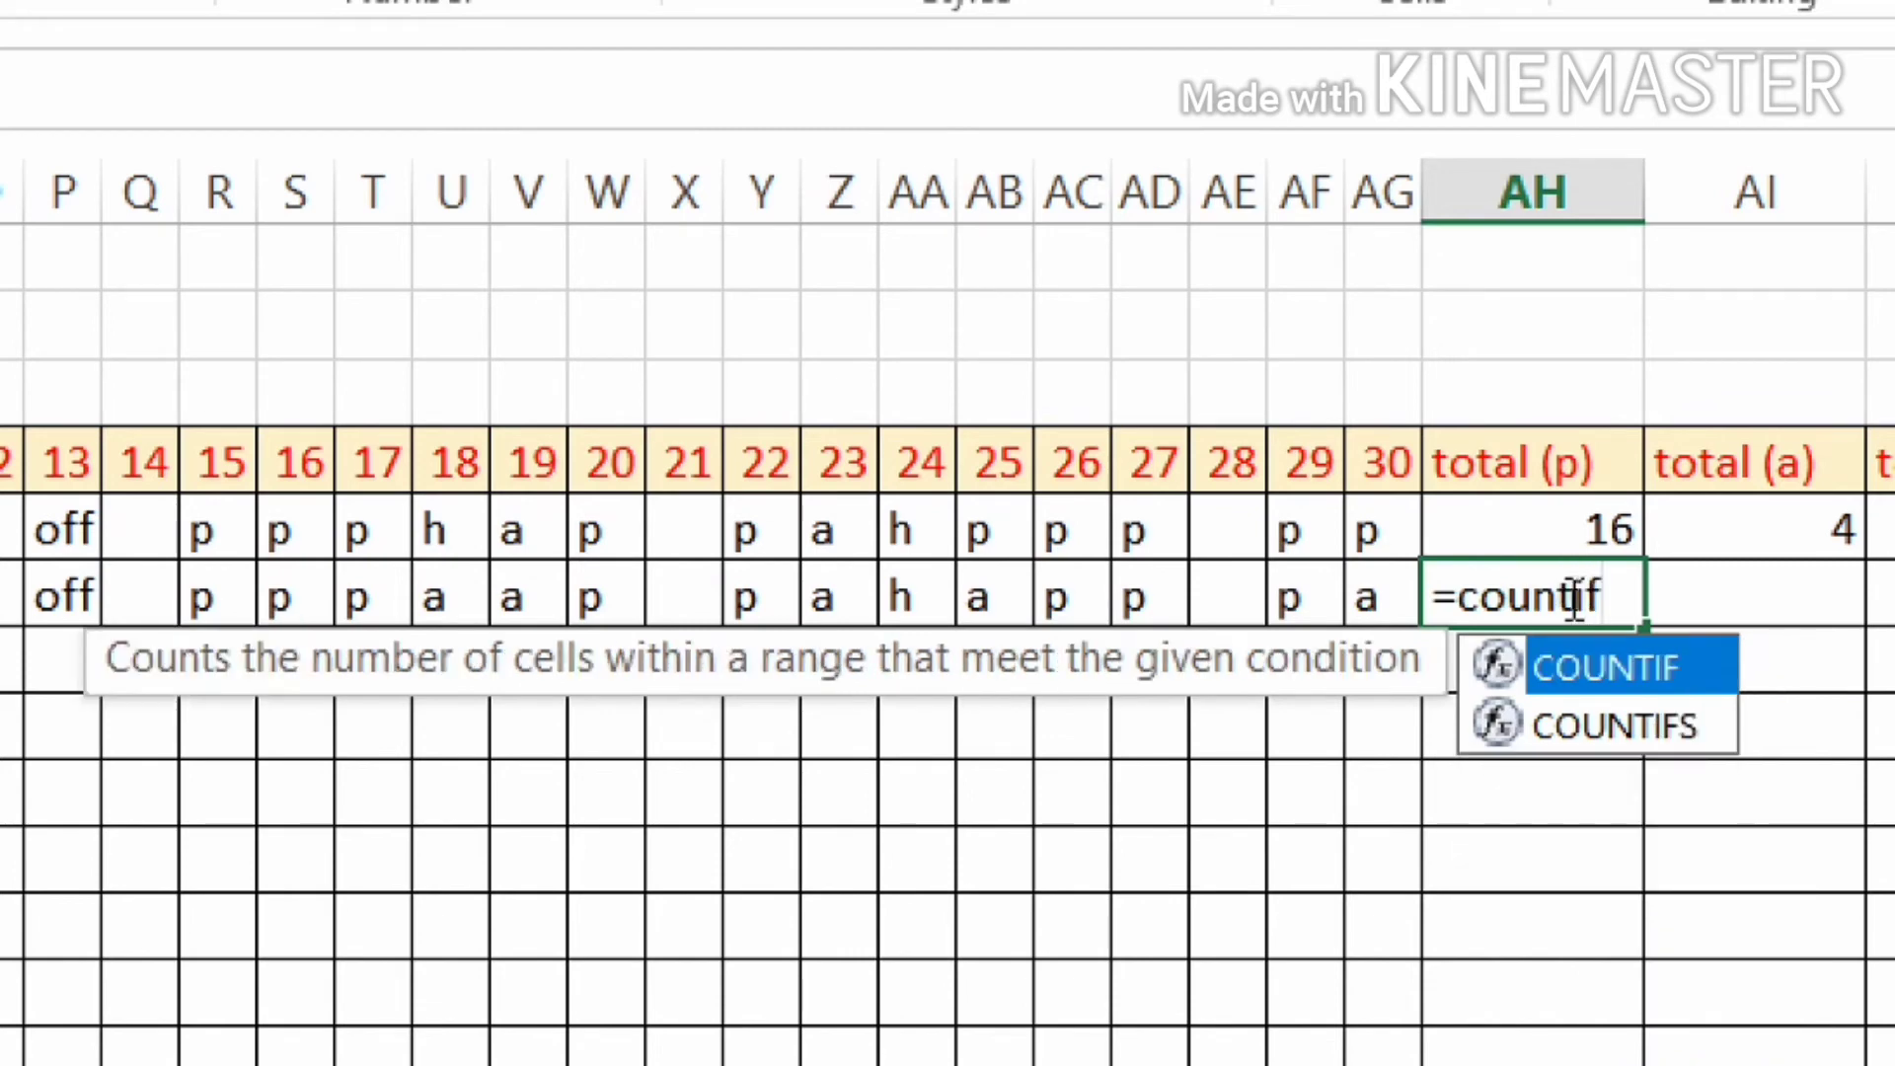
{"action": "type", "text": "("}
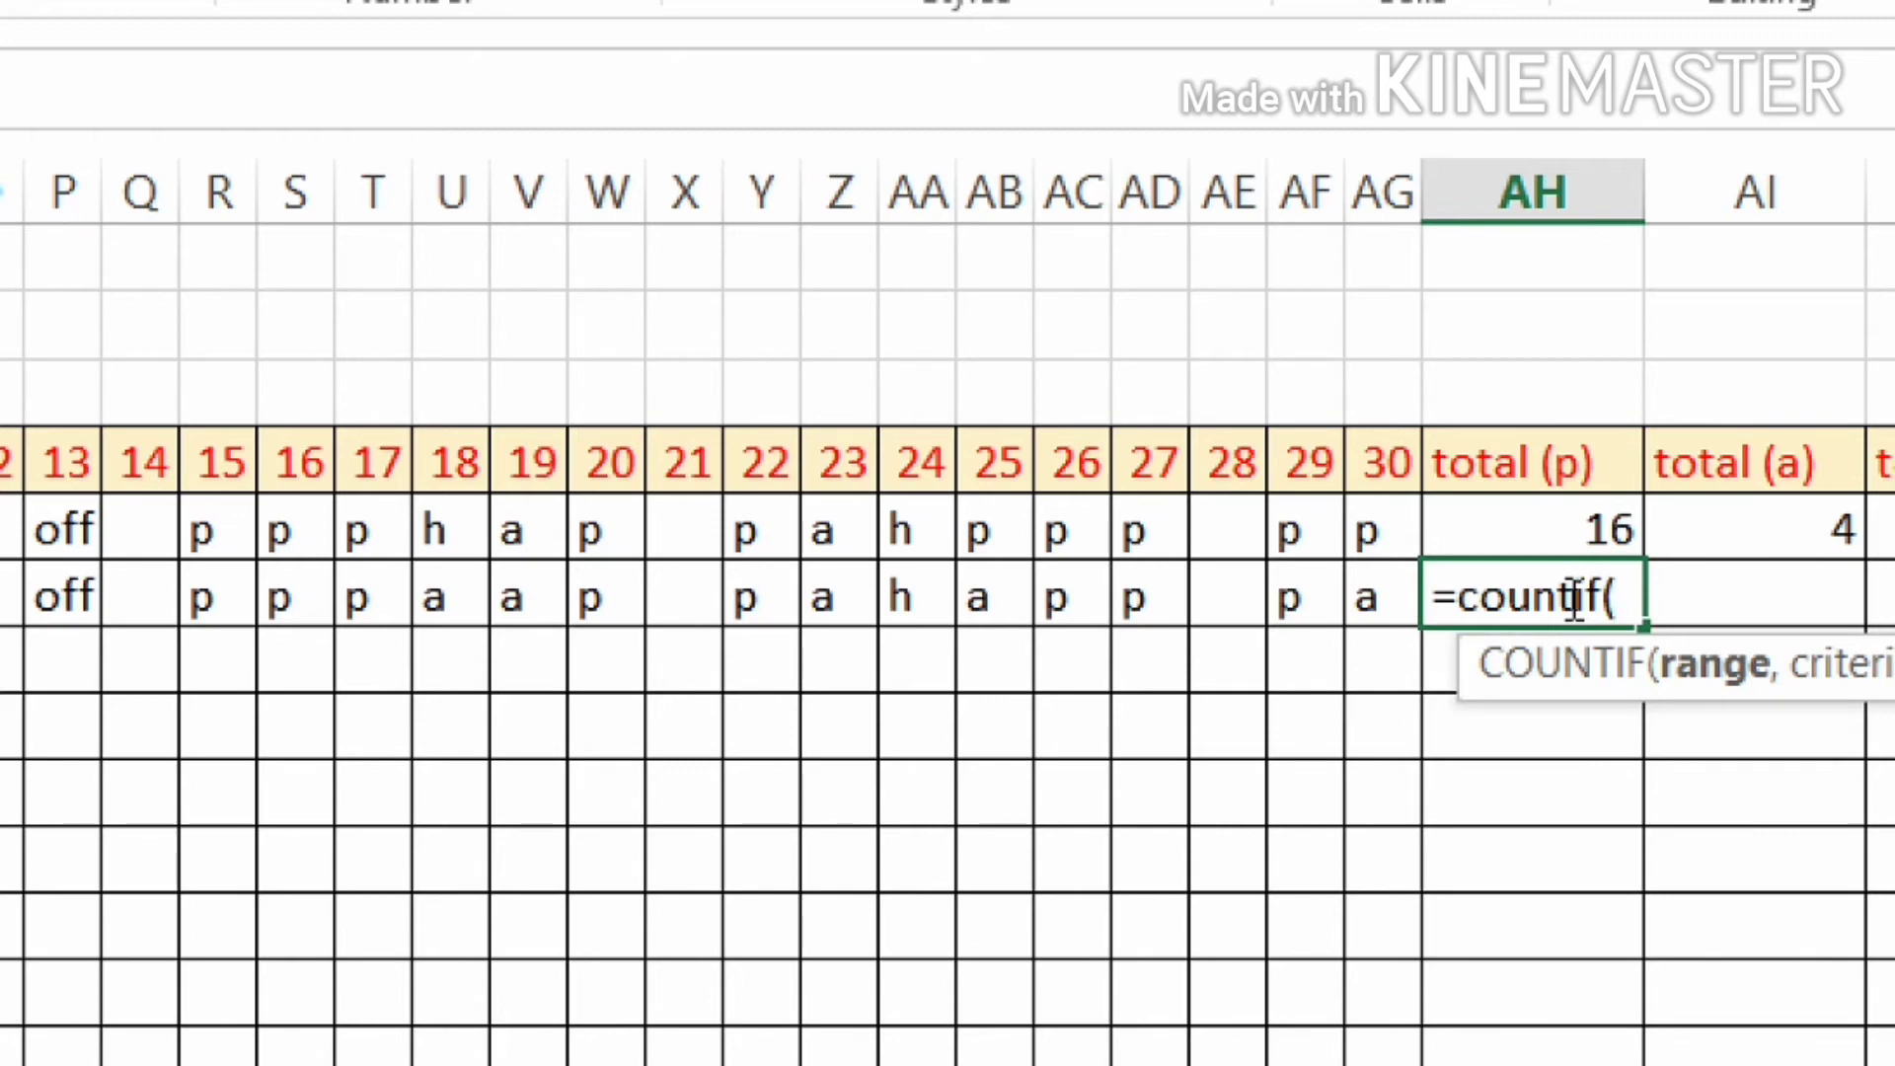
{"action": "type", "text": "d6"}
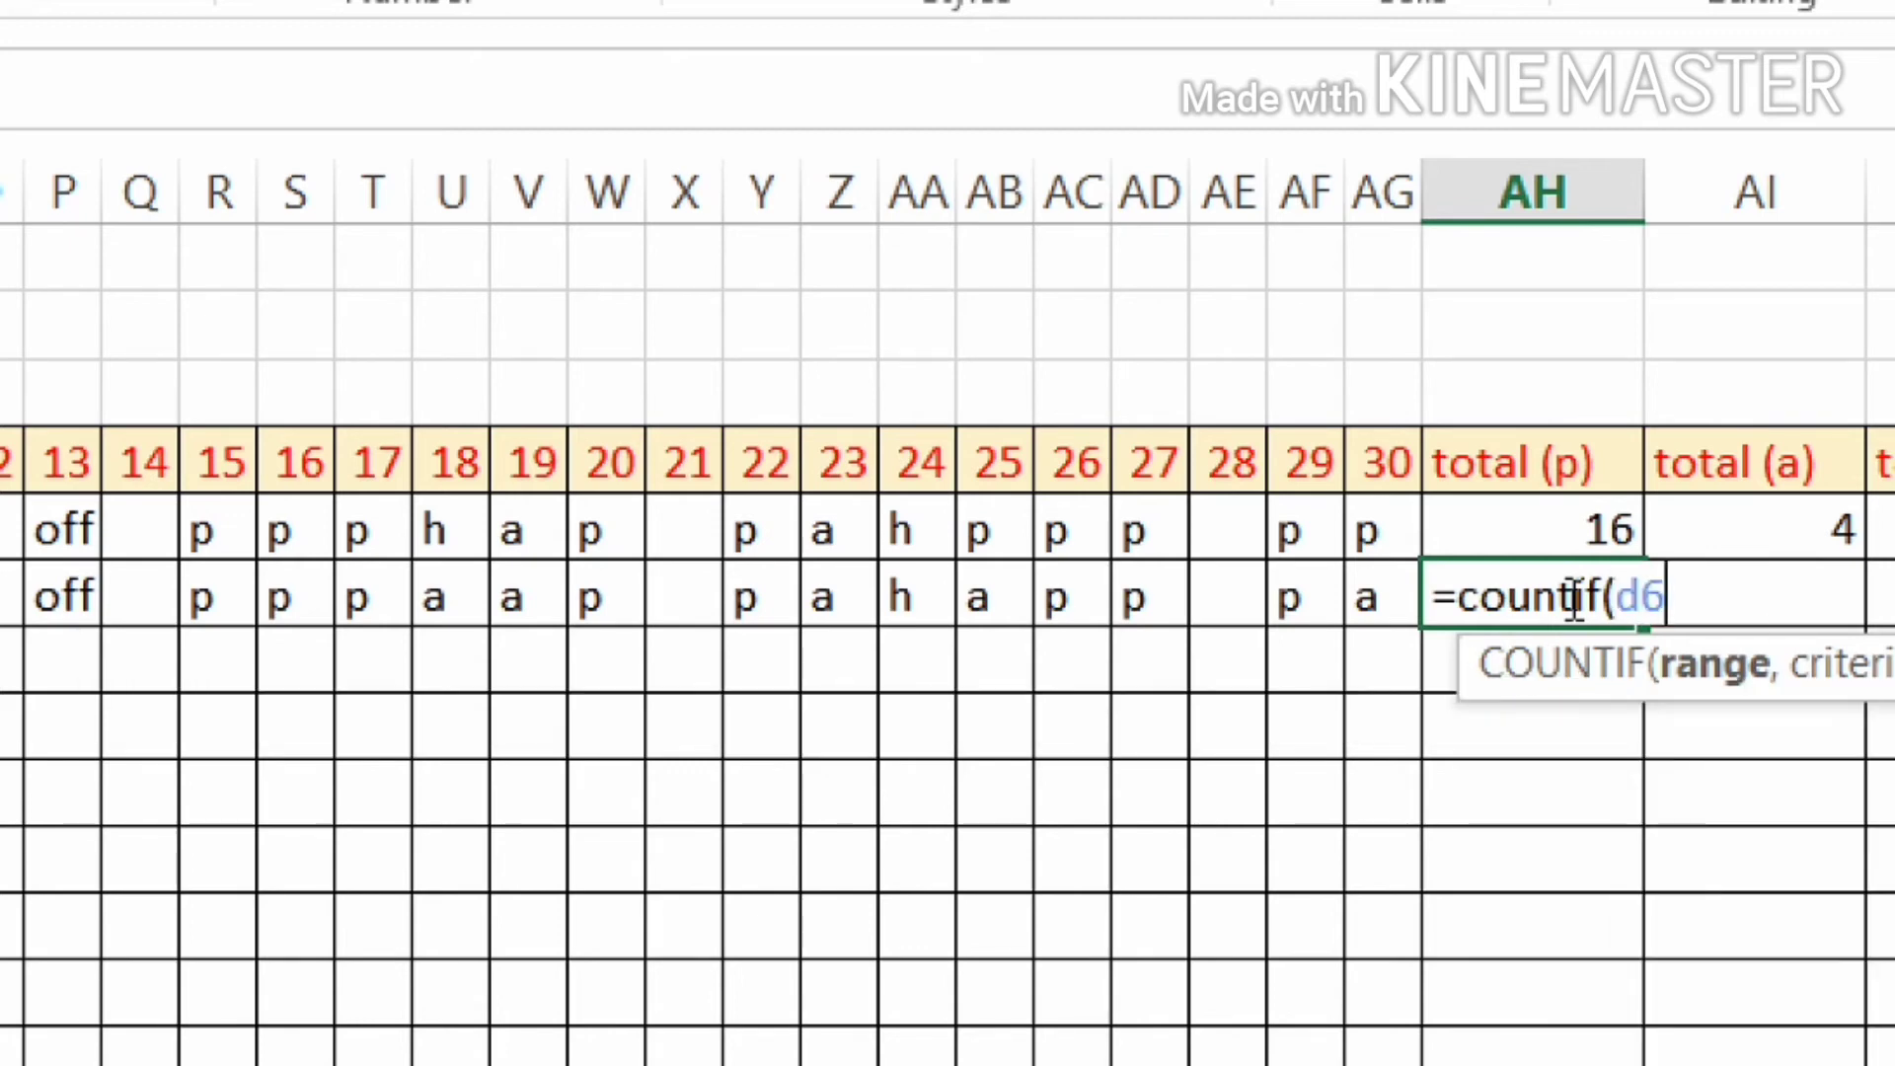
{"action": "type", "text": ":ag"}
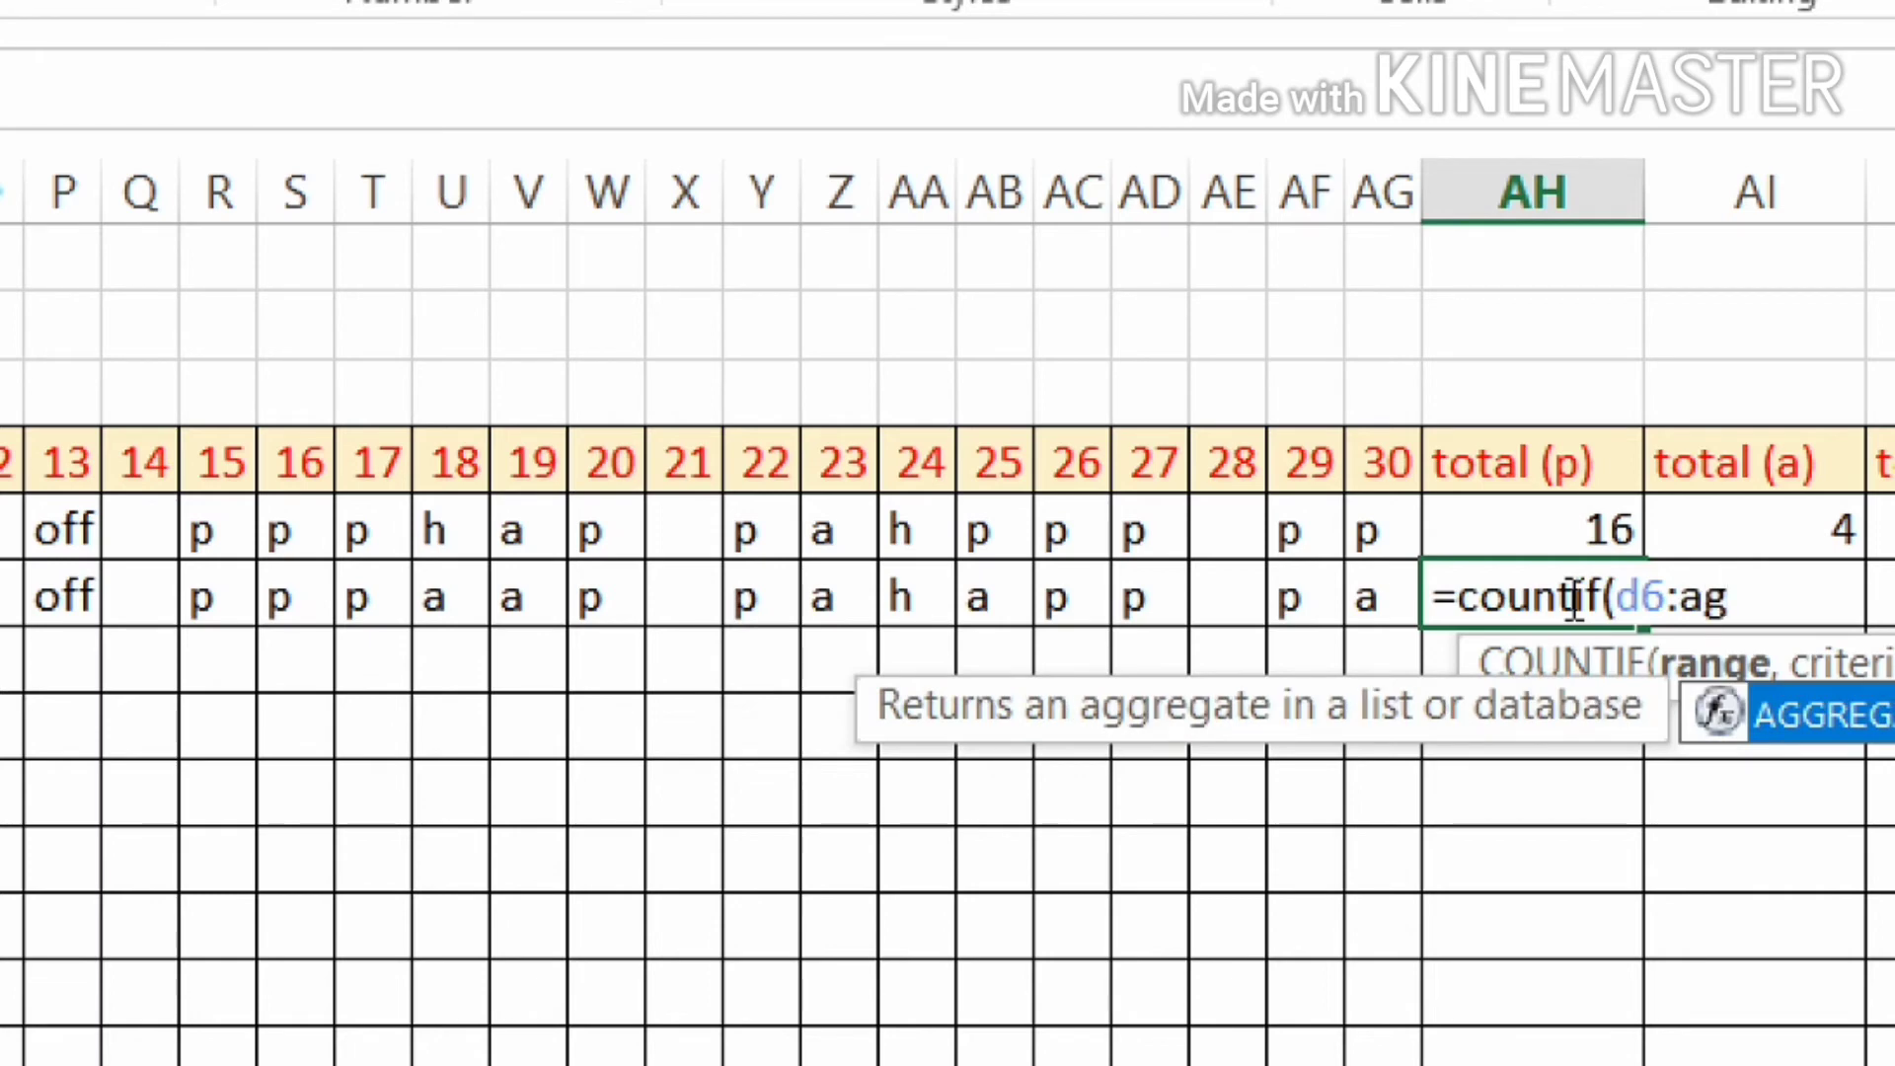
{"action": "type", "text": "5"}
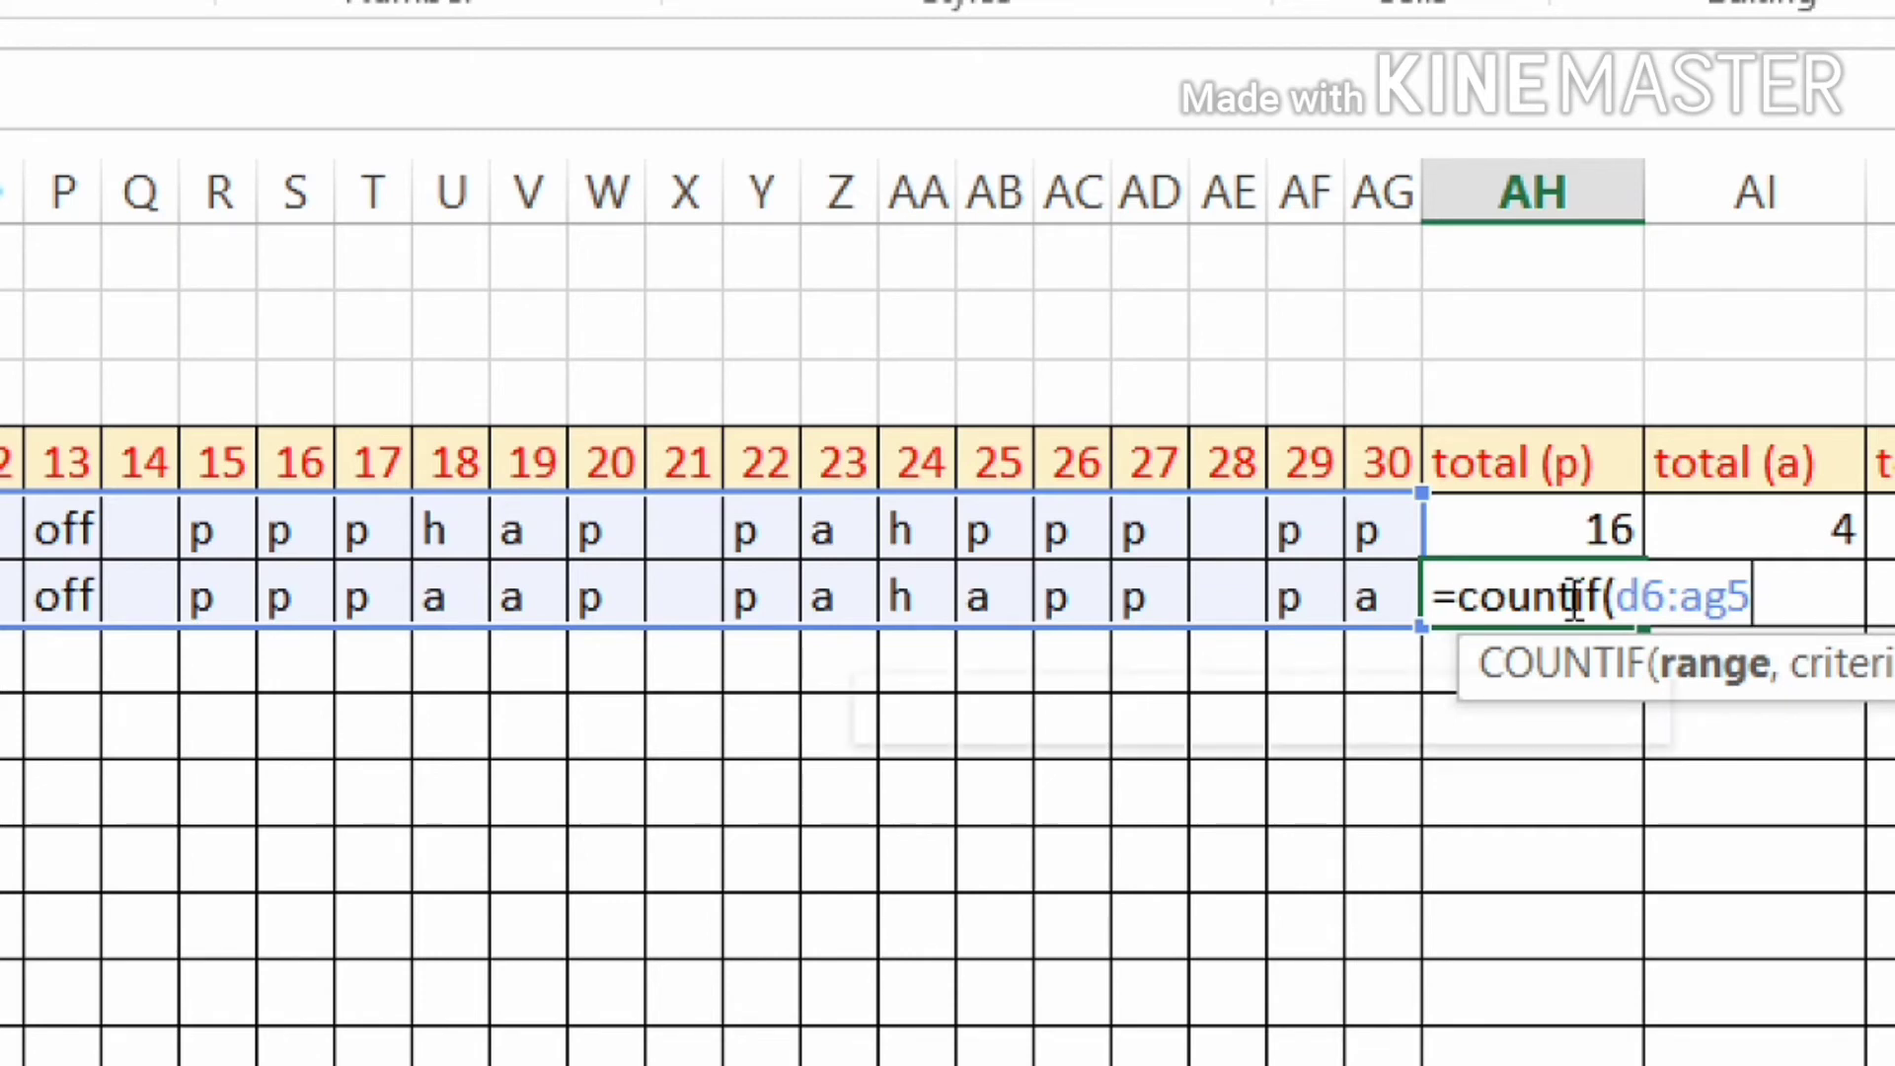
{"action": "key", "text": "BackSpace"}
{"action": "key", "text": "BackSpace"}
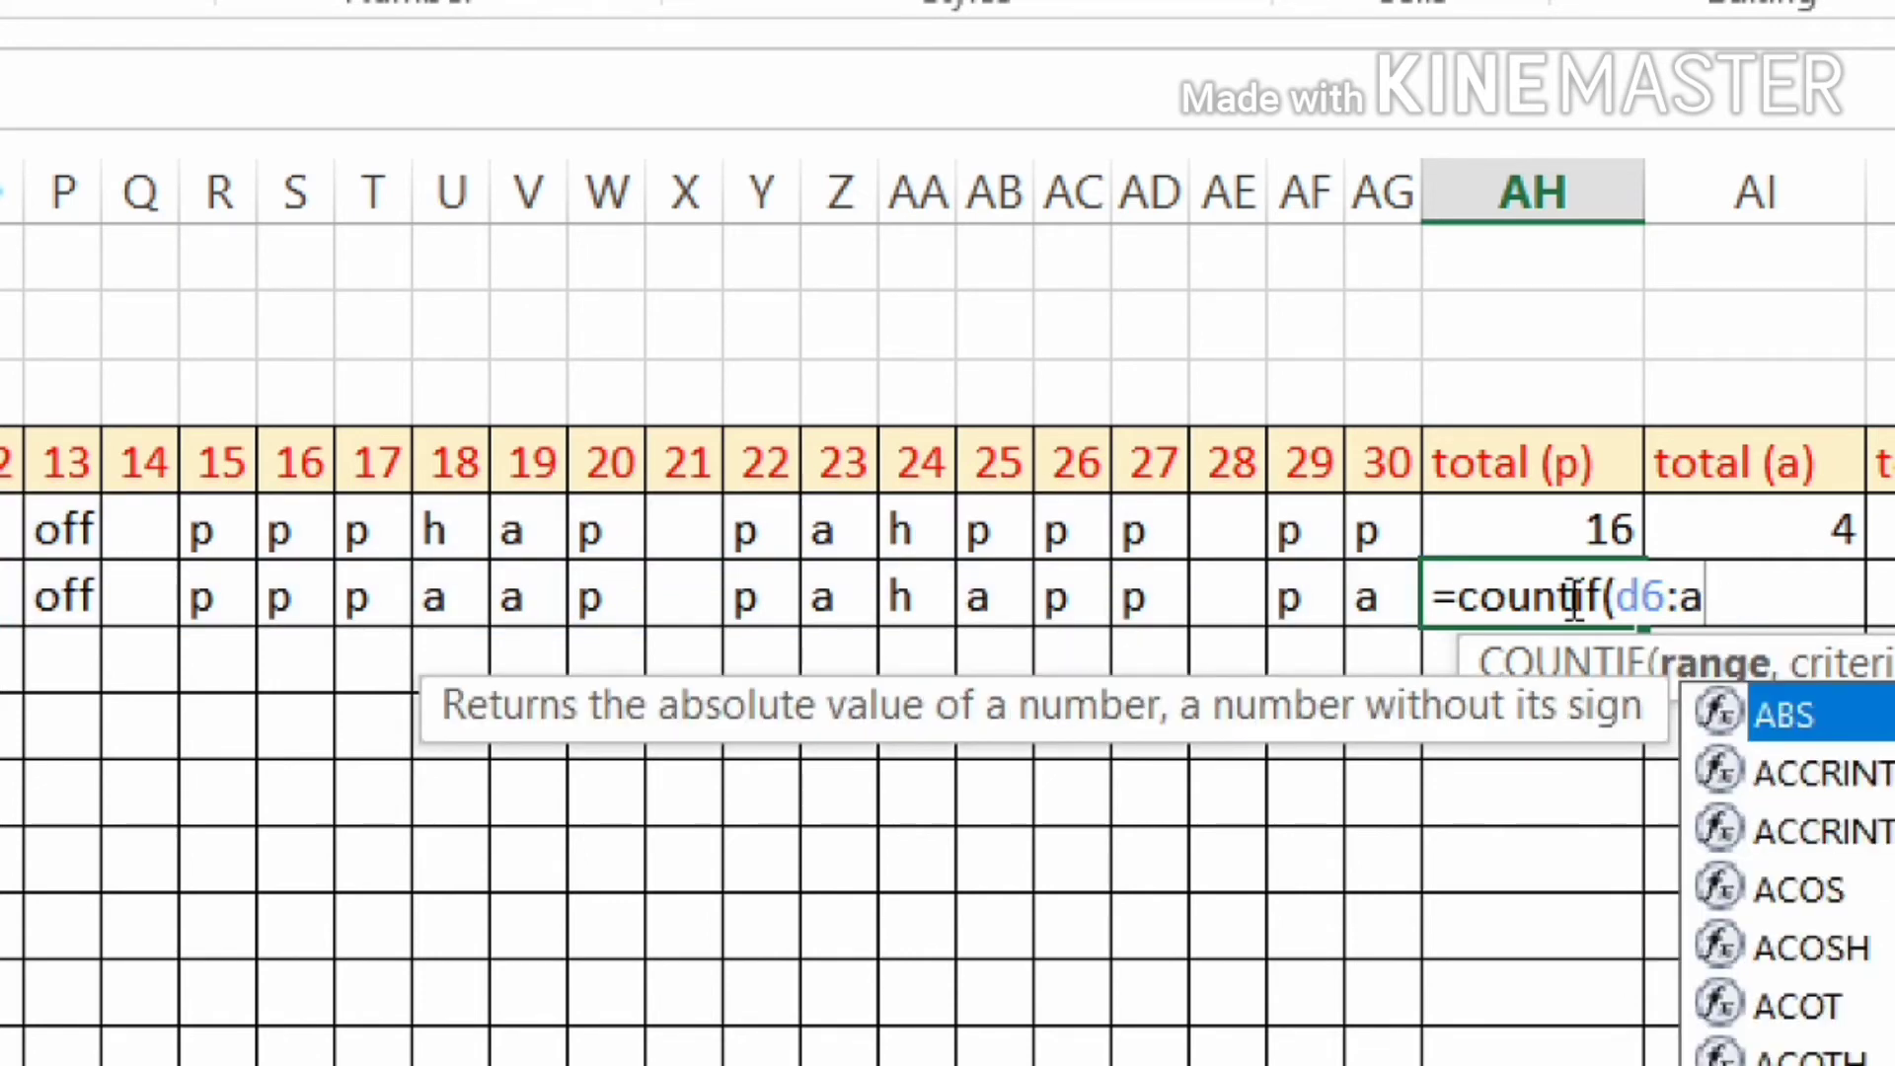
{"action": "key", "text": "BackSpace"}
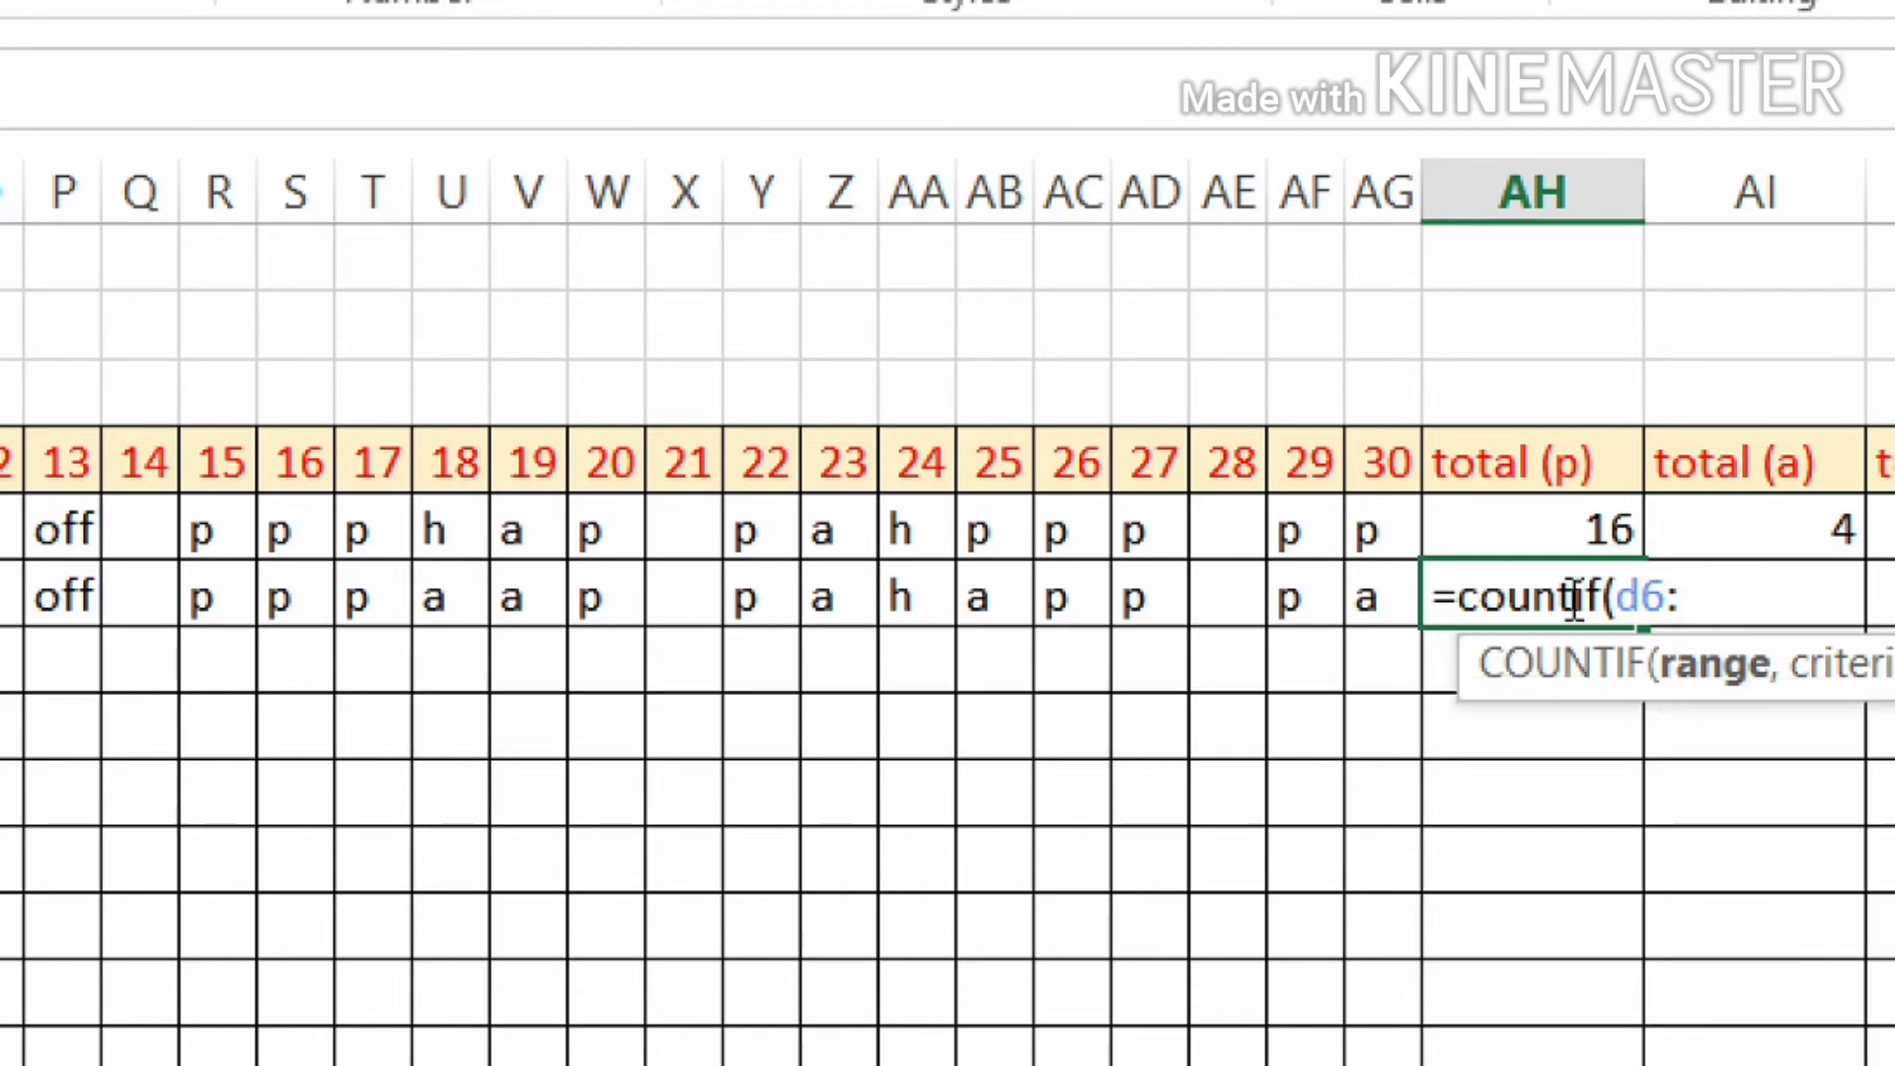
{"action": "type", "text": "ag6"}
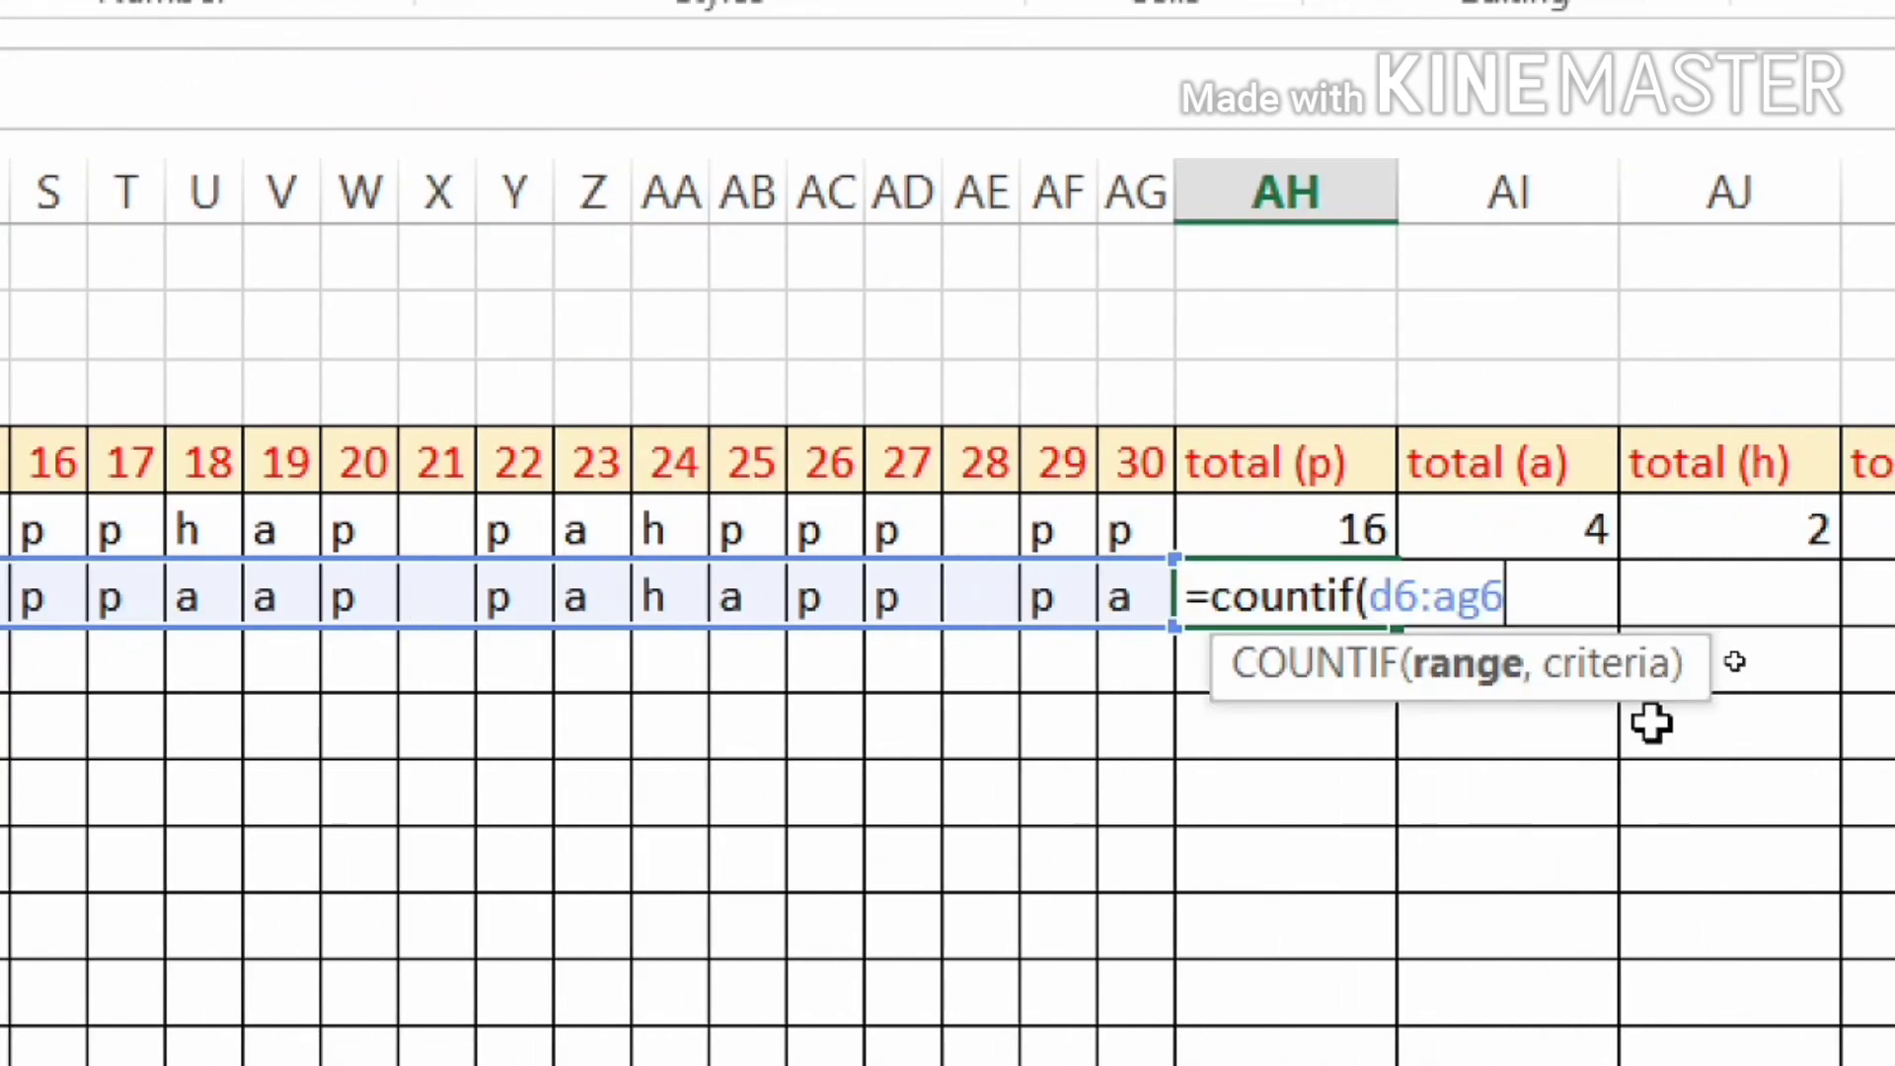
{"action": "type", "text": ","}
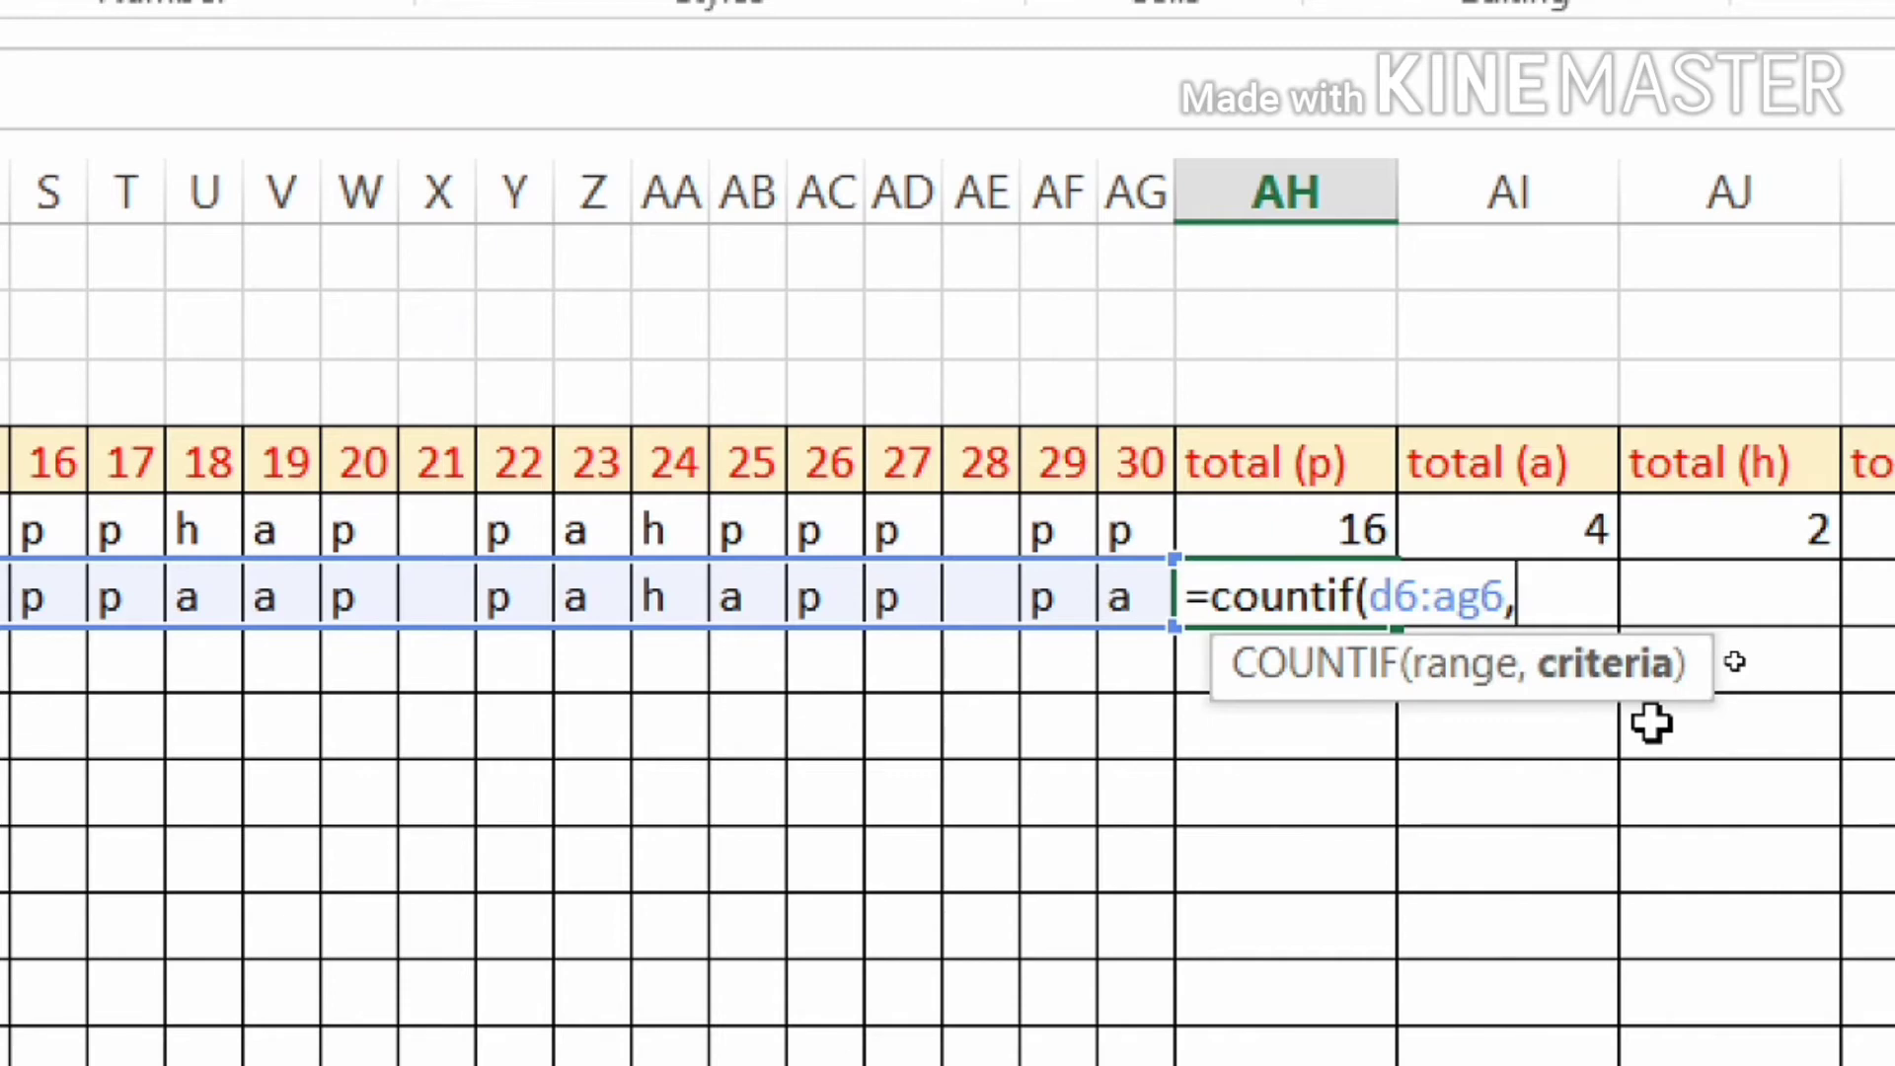
{"action": "type", "text": "\""}
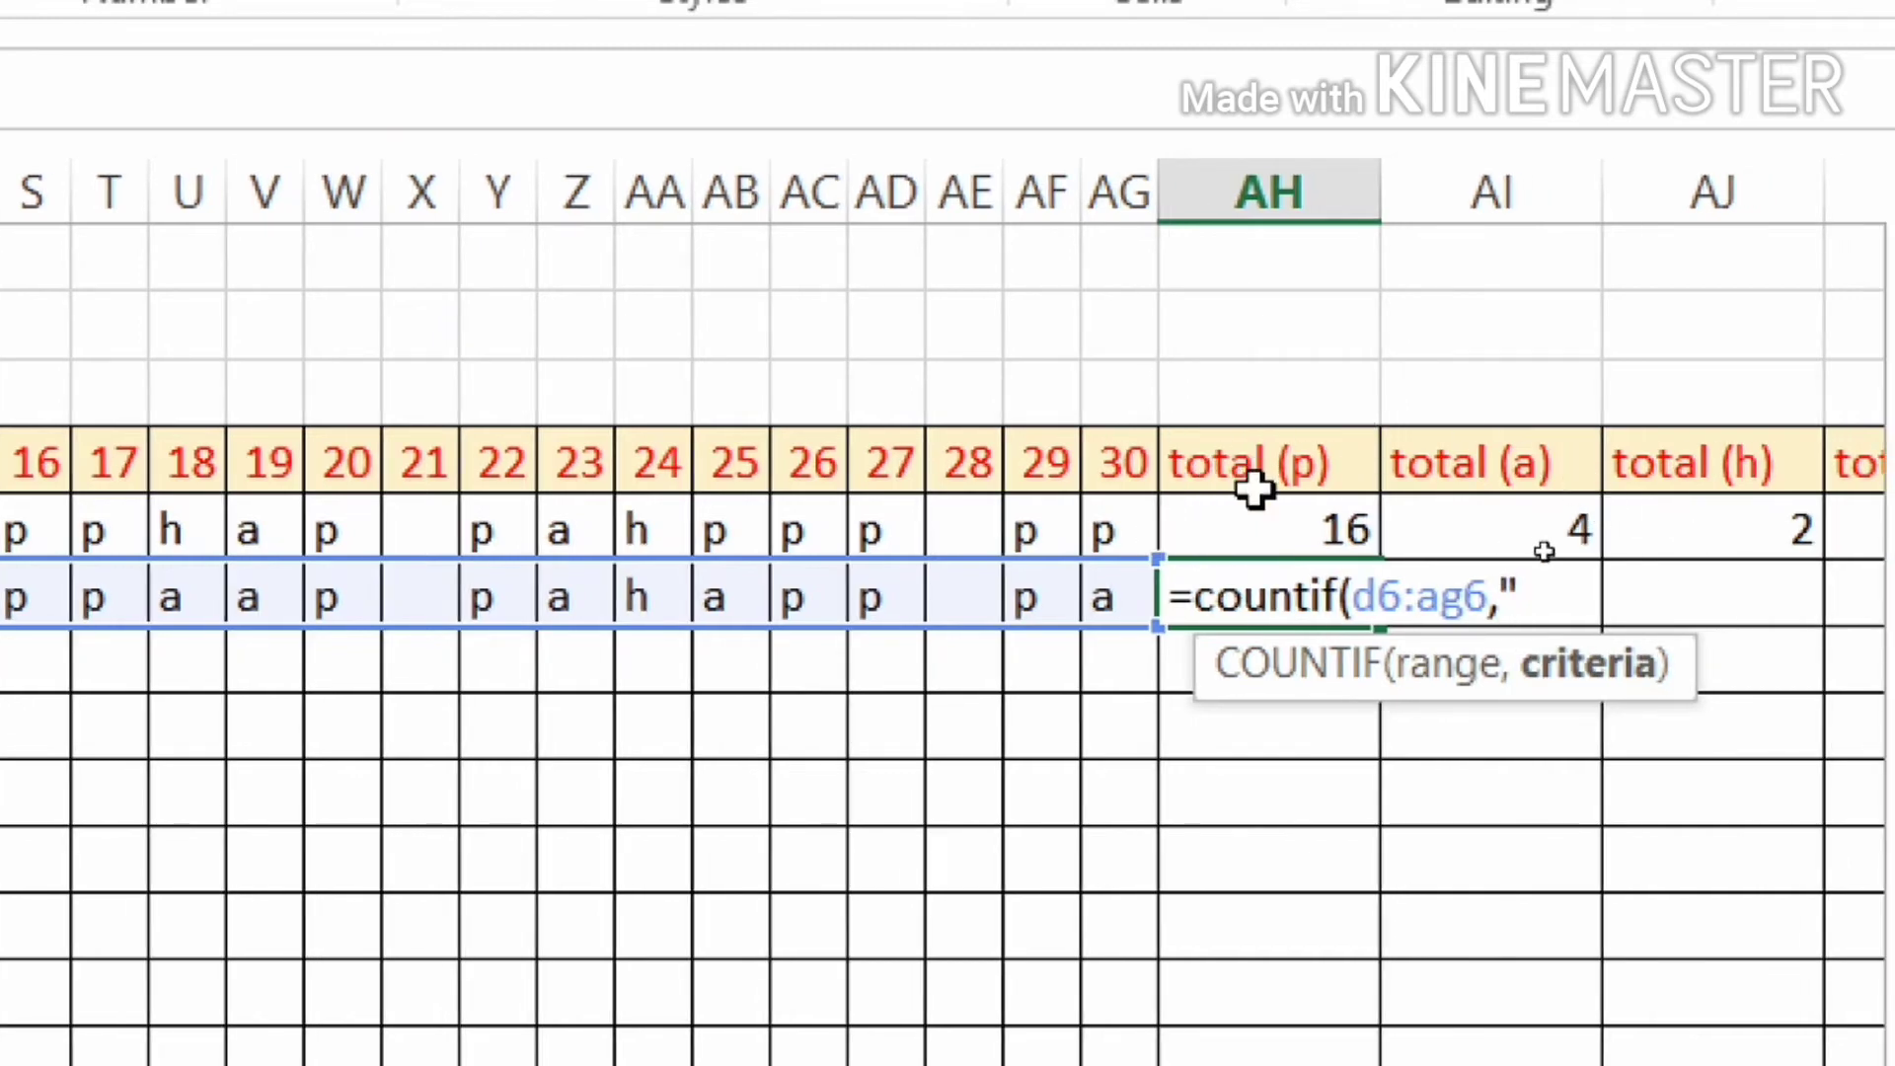
{"action": "type", "text": "p\""}
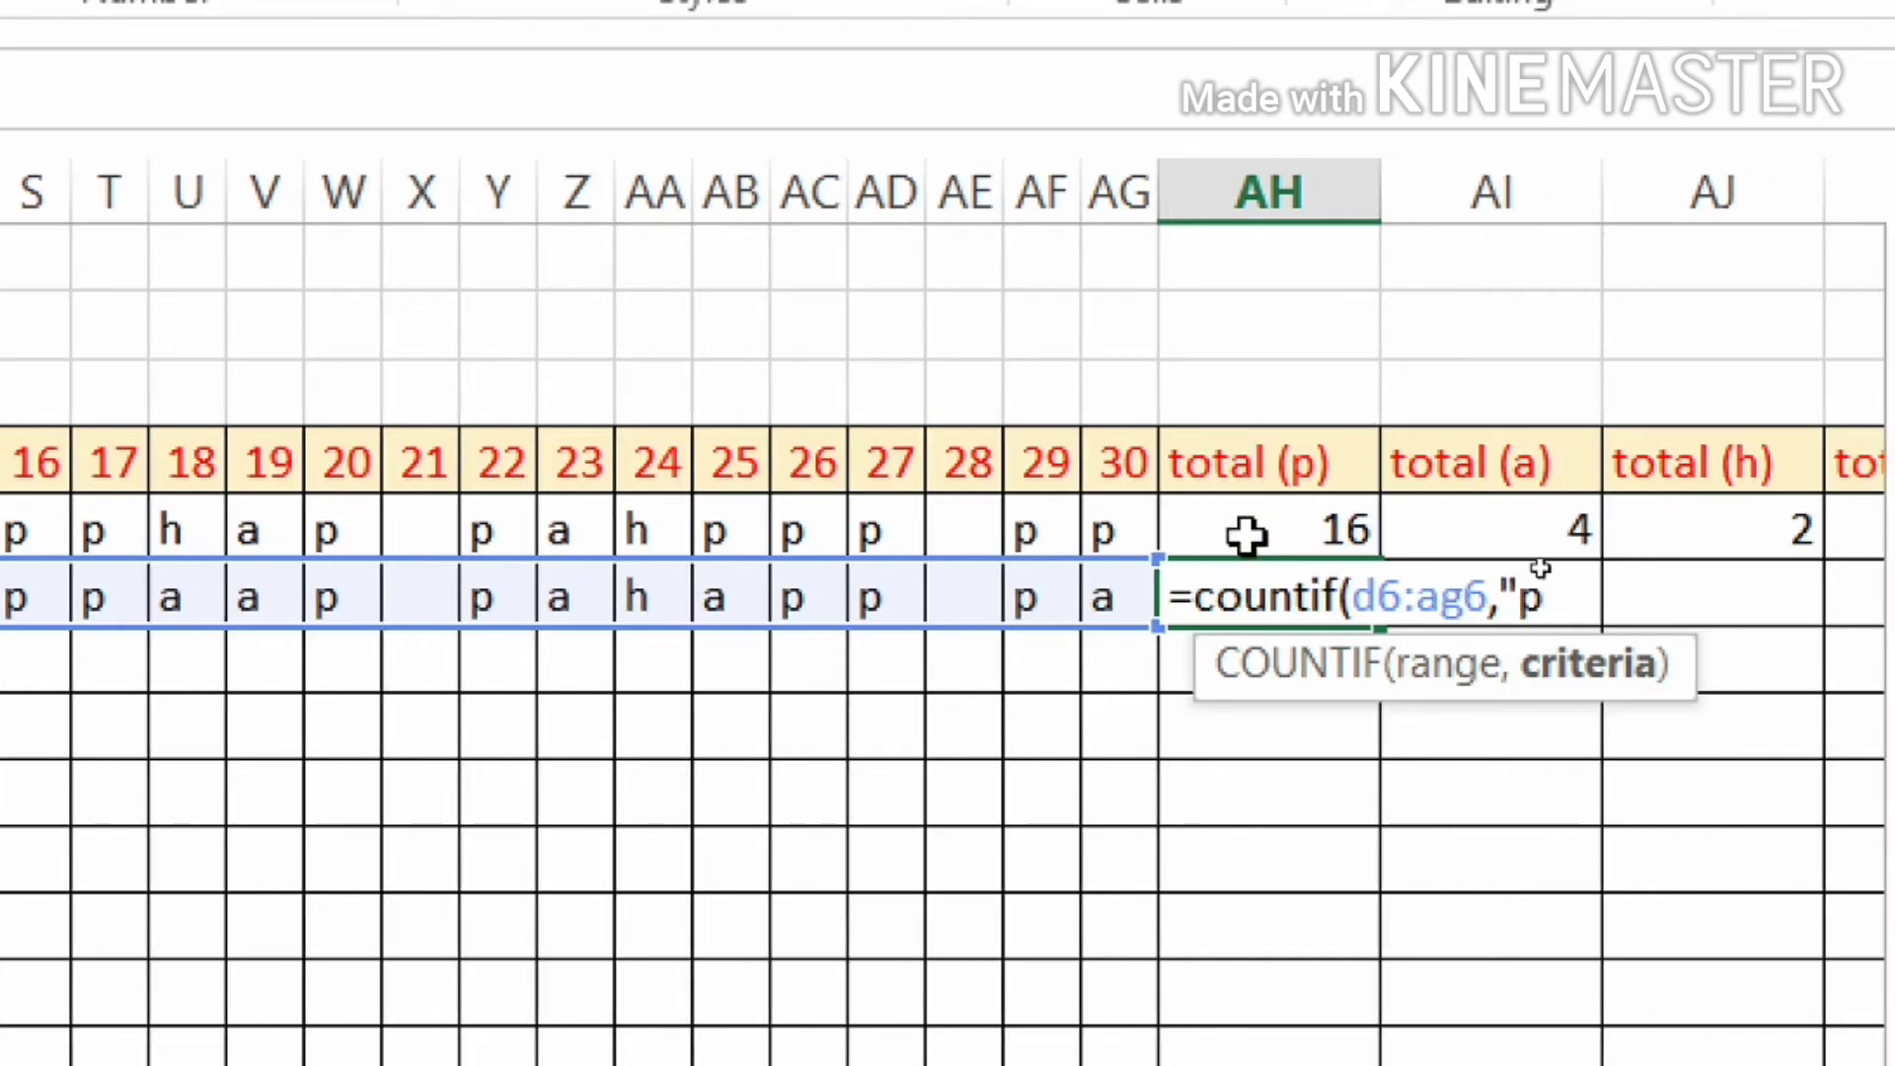
{"action": "type", "text": ")"}
{"action": "key", "text": "Return"}
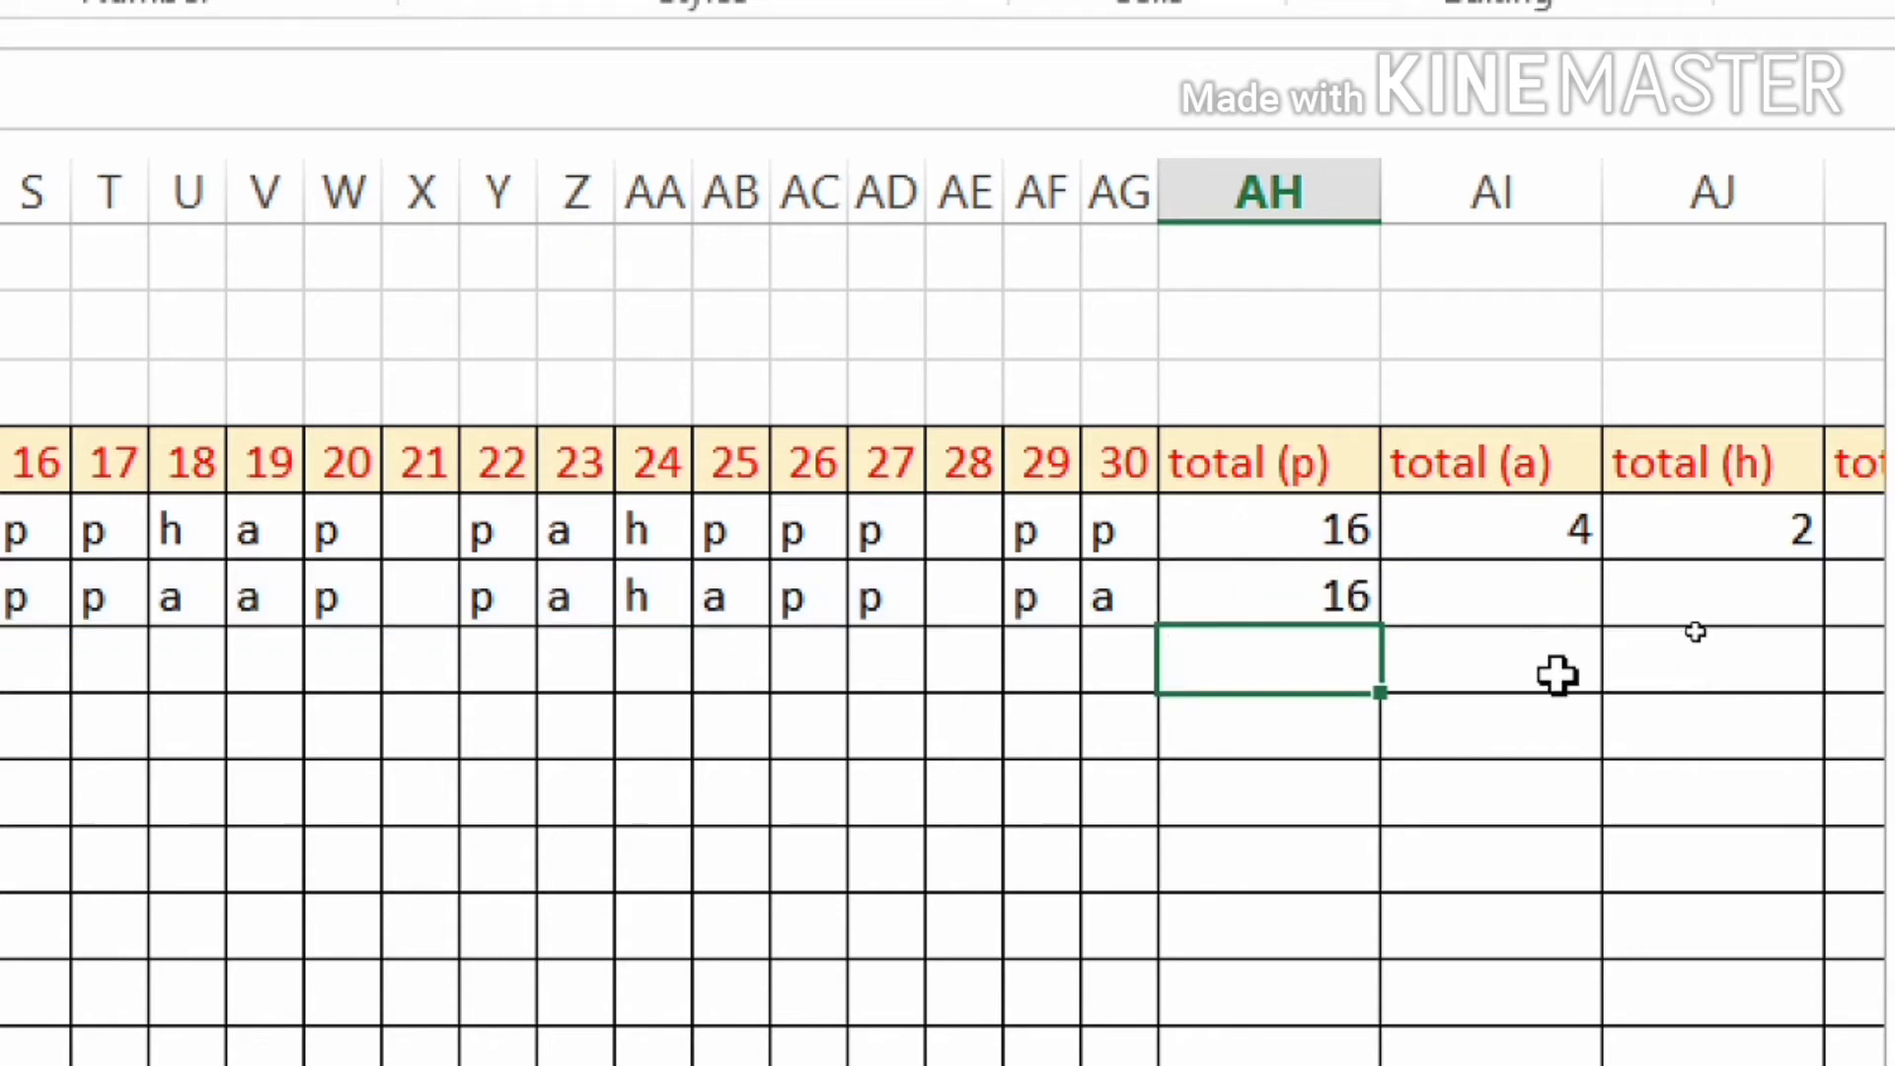
Enter the formula =countif(d6:ag6,"a") in cell AI6 under total (a) to count the second employee's a marks.
{"action": "left_click", "coordinate": [1540, 552]}
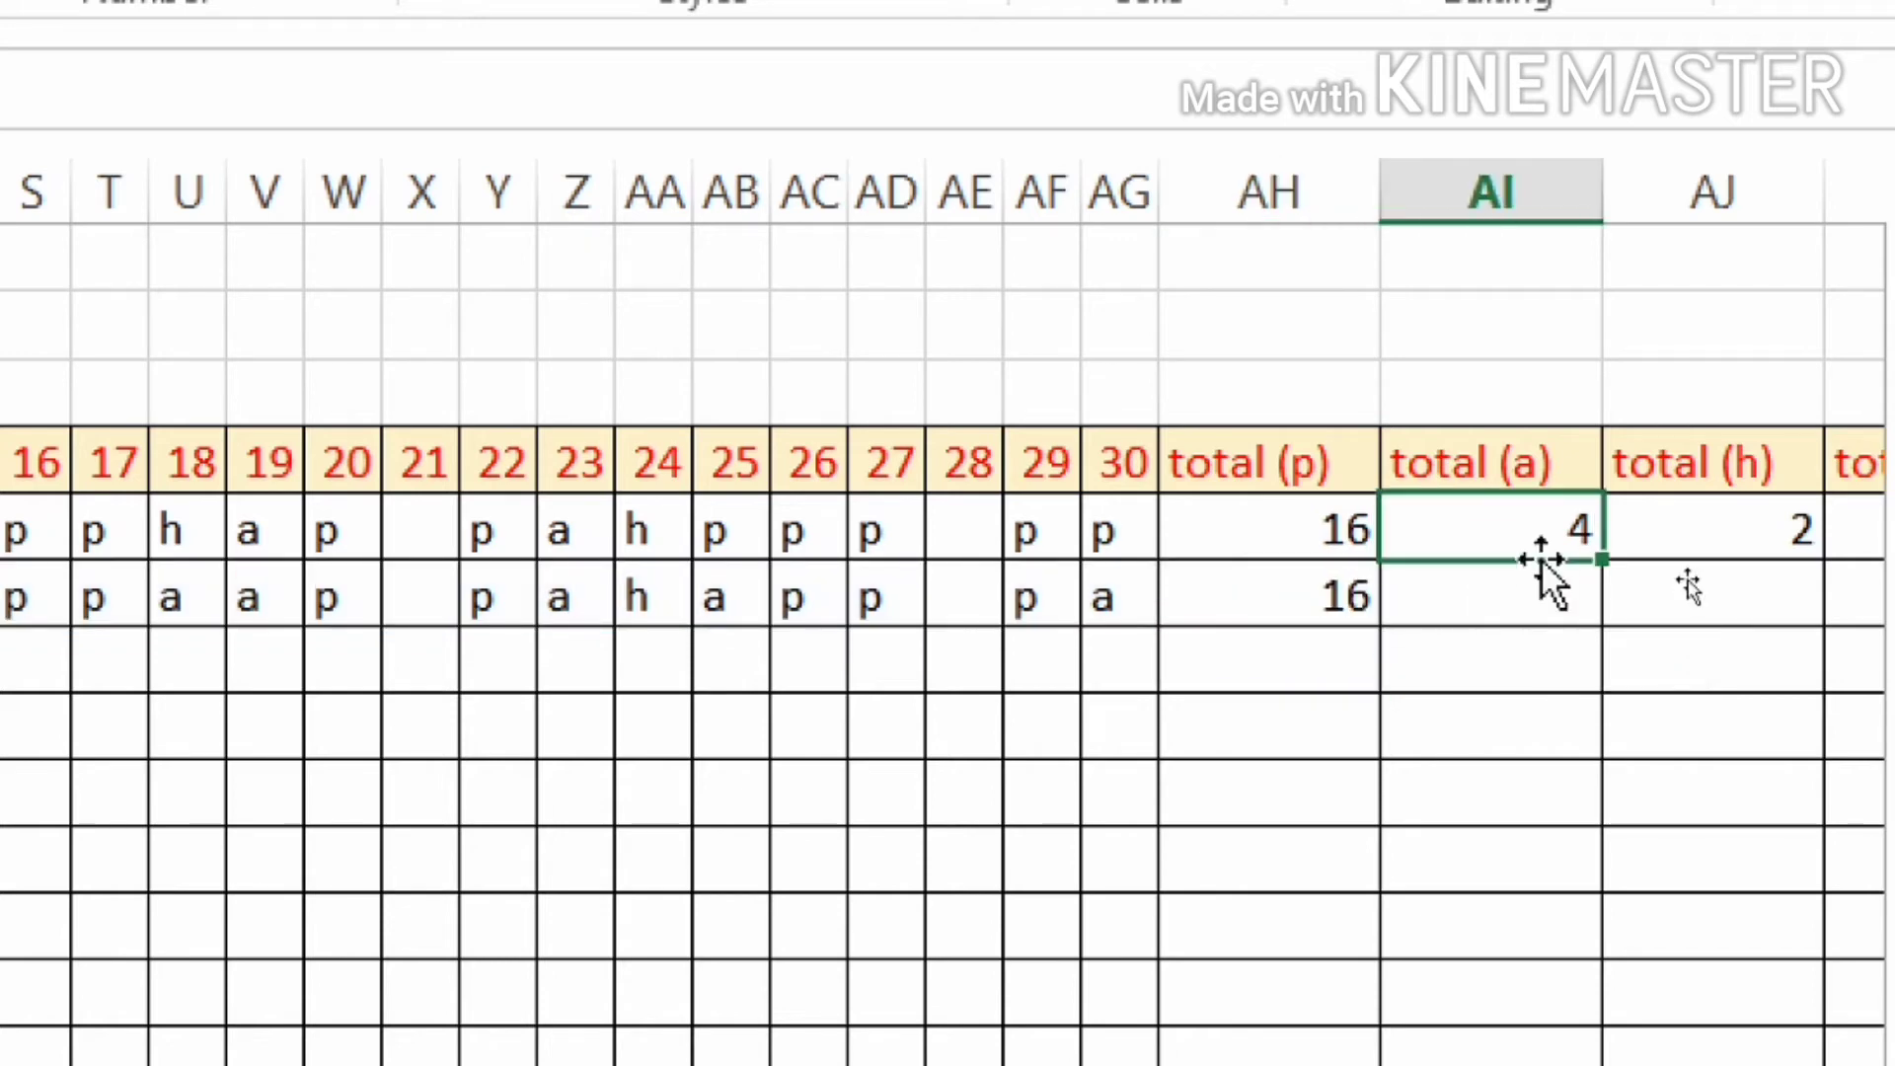
{"action": "left_click", "coordinate": [1553, 621]}
{"action": "type", "text": "=co"}
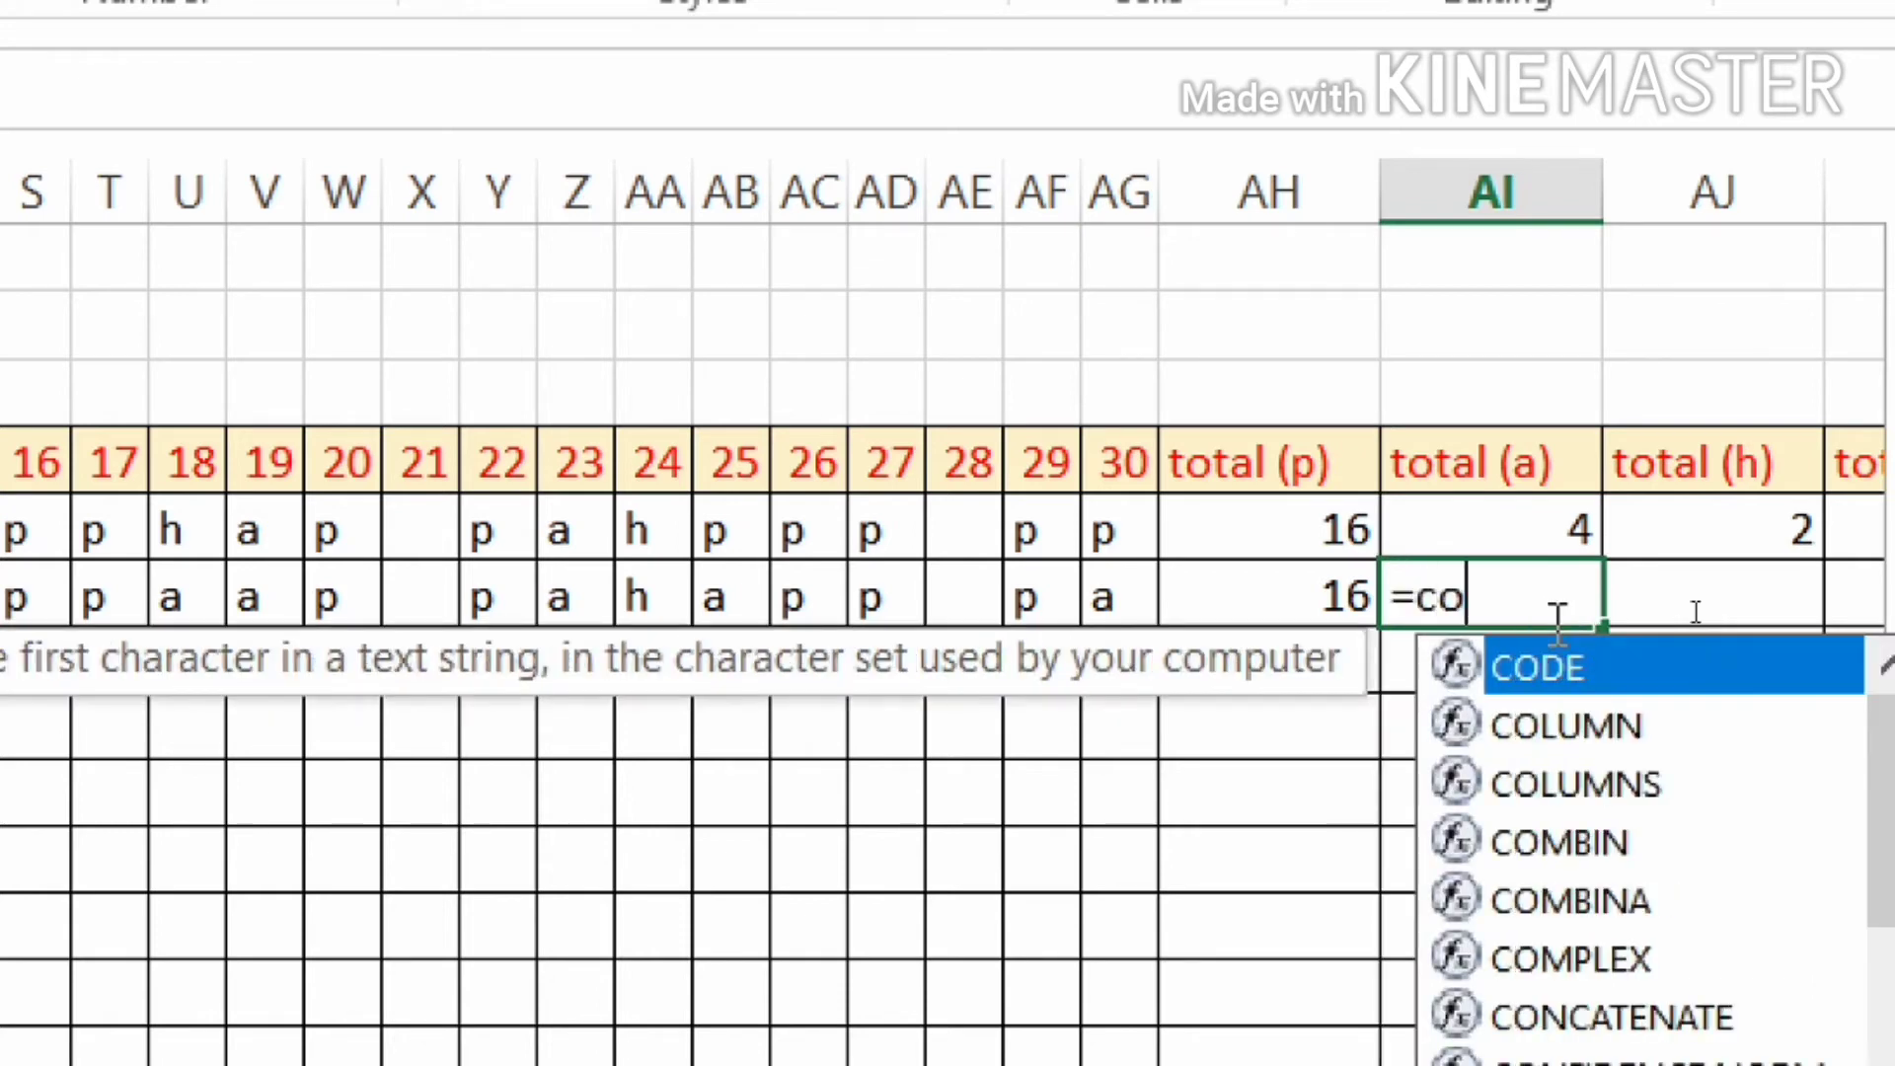
{"action": "type", "text": "untif"}
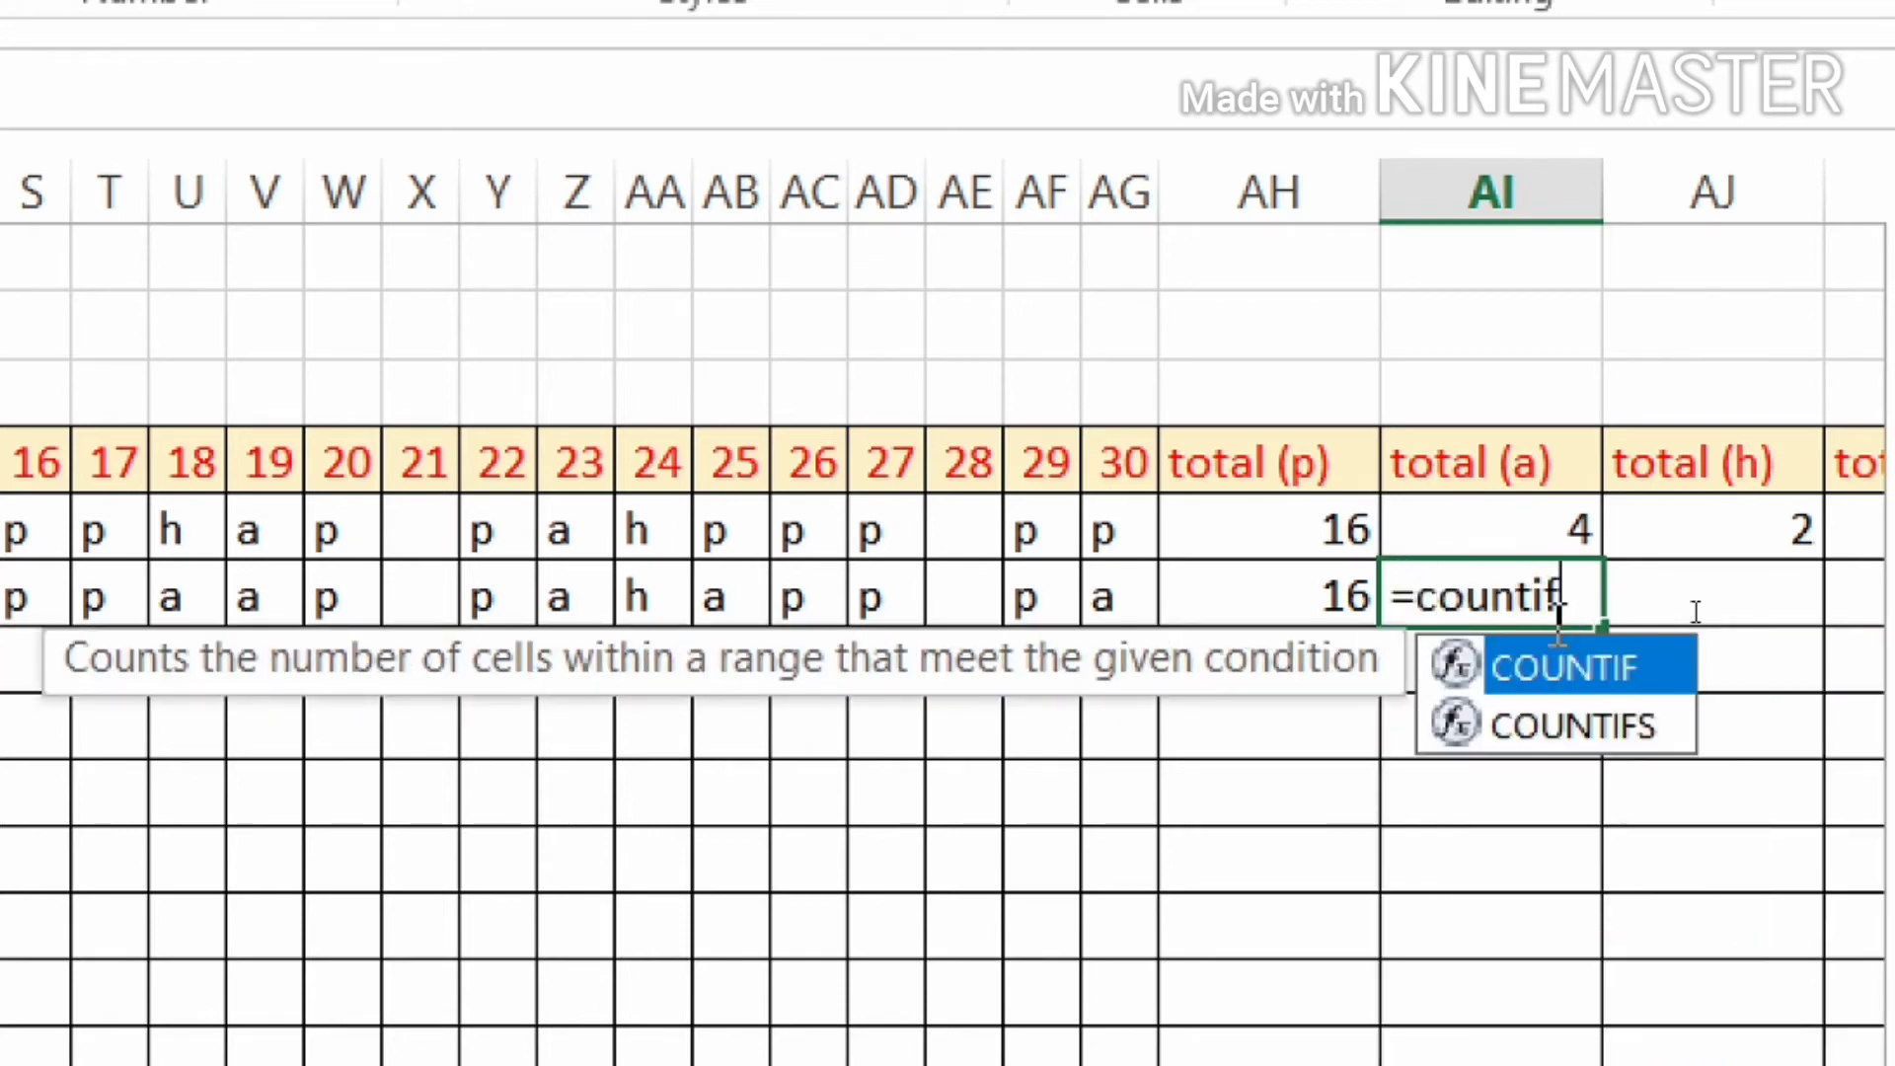
{"action": "type", "text": "("}
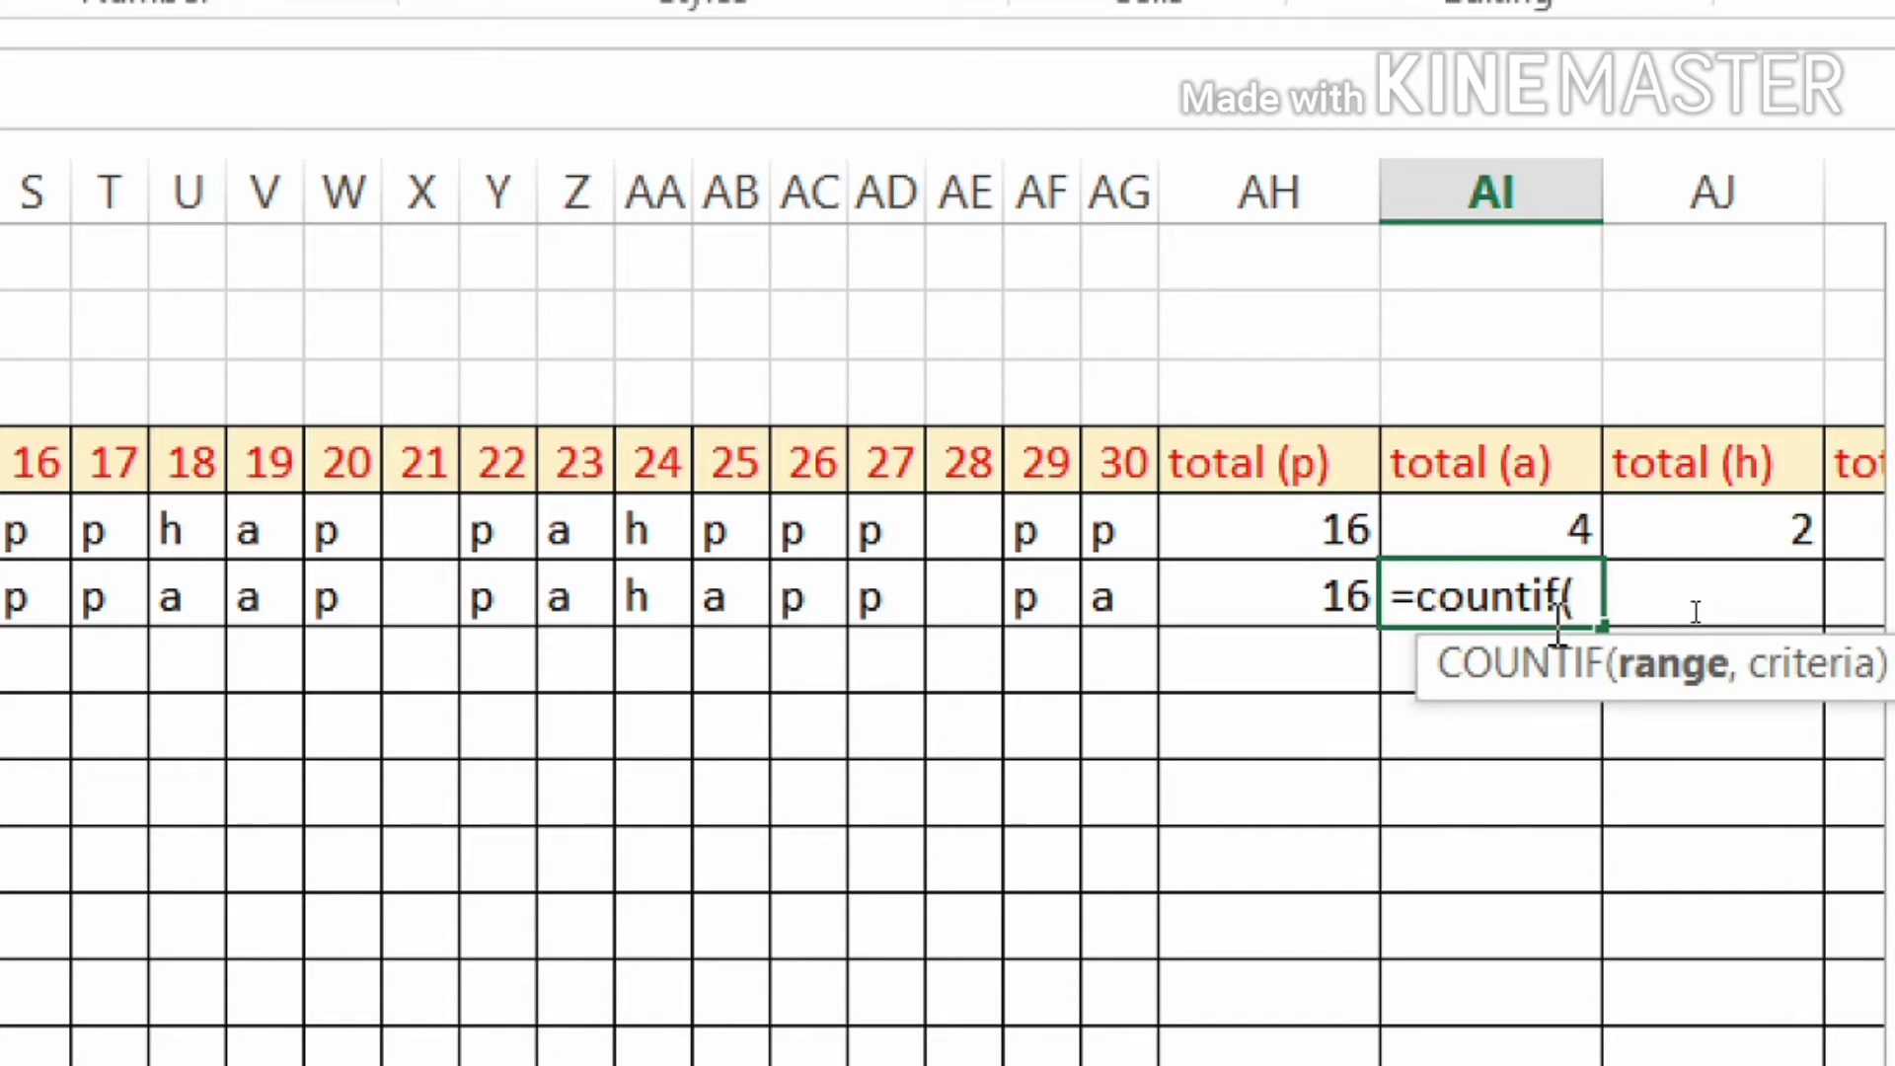
{"action": "type", "text": "d"}
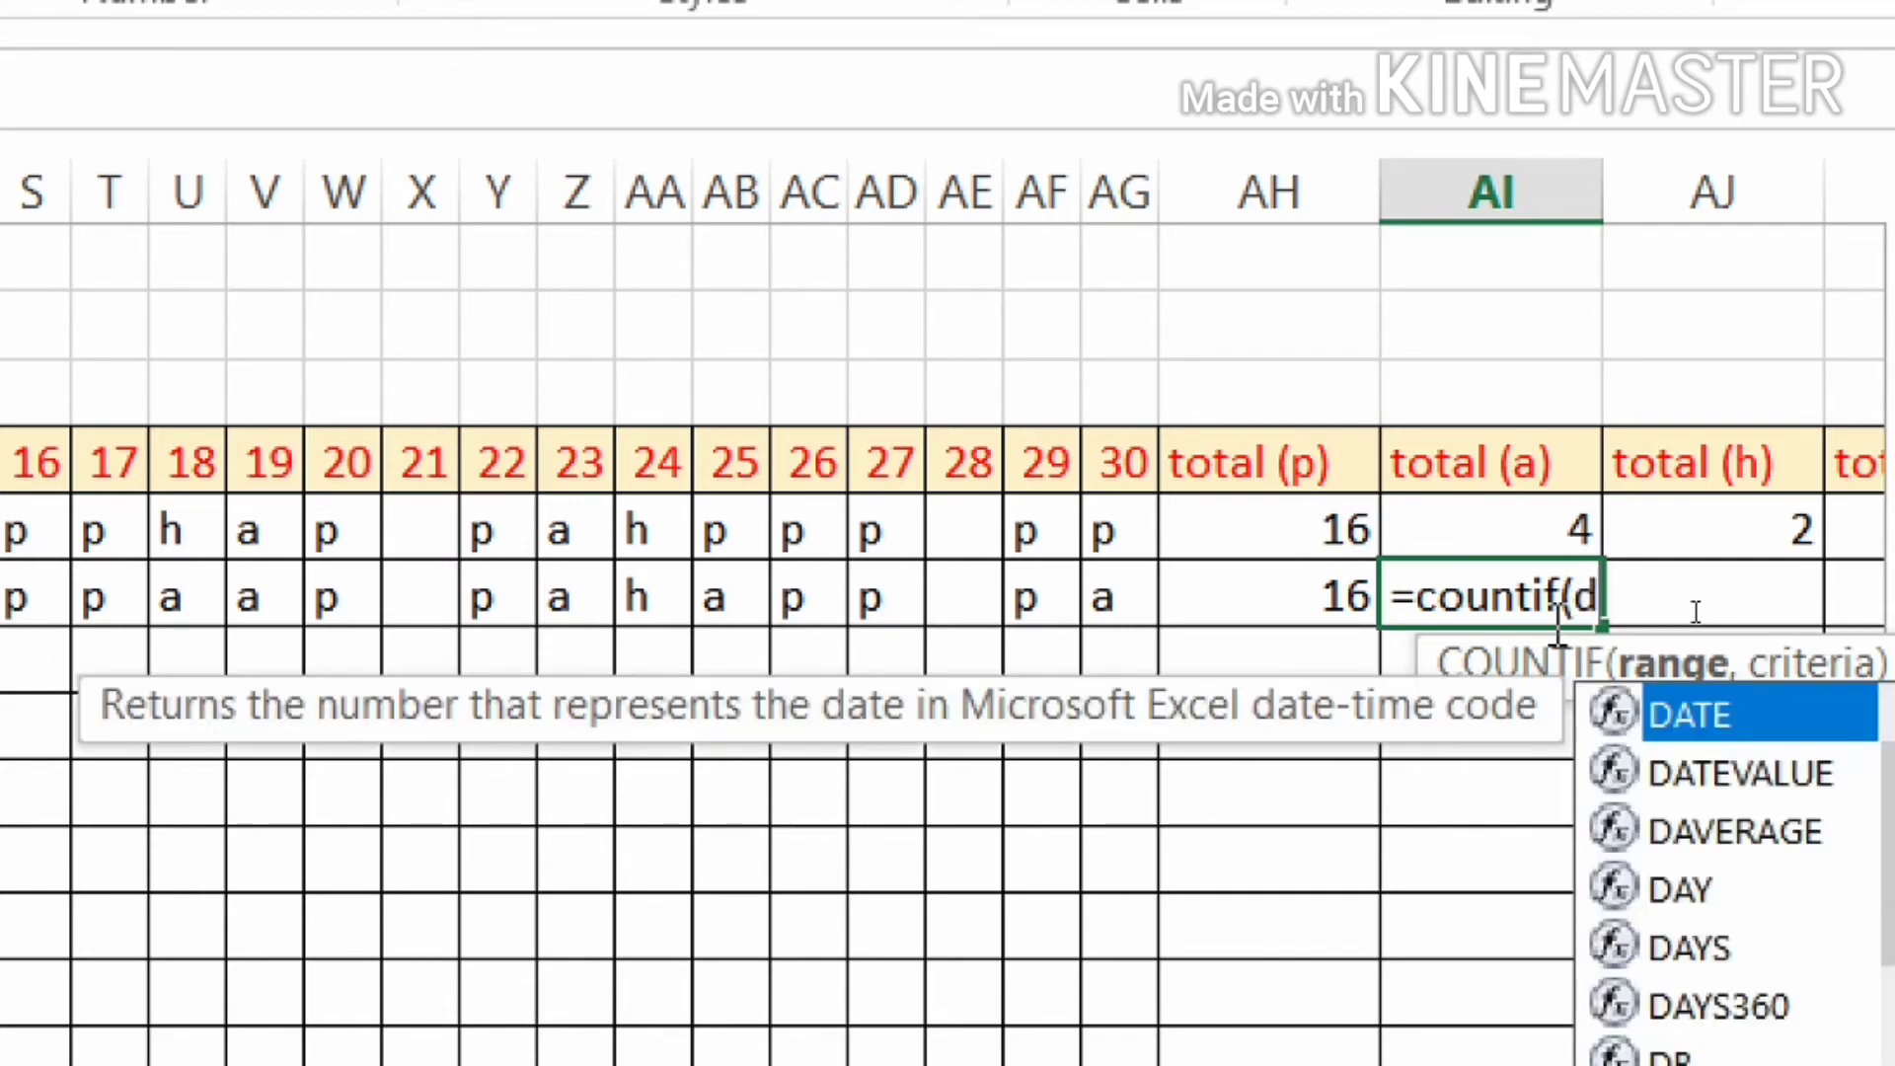
{"action": "type", "text": "6"}
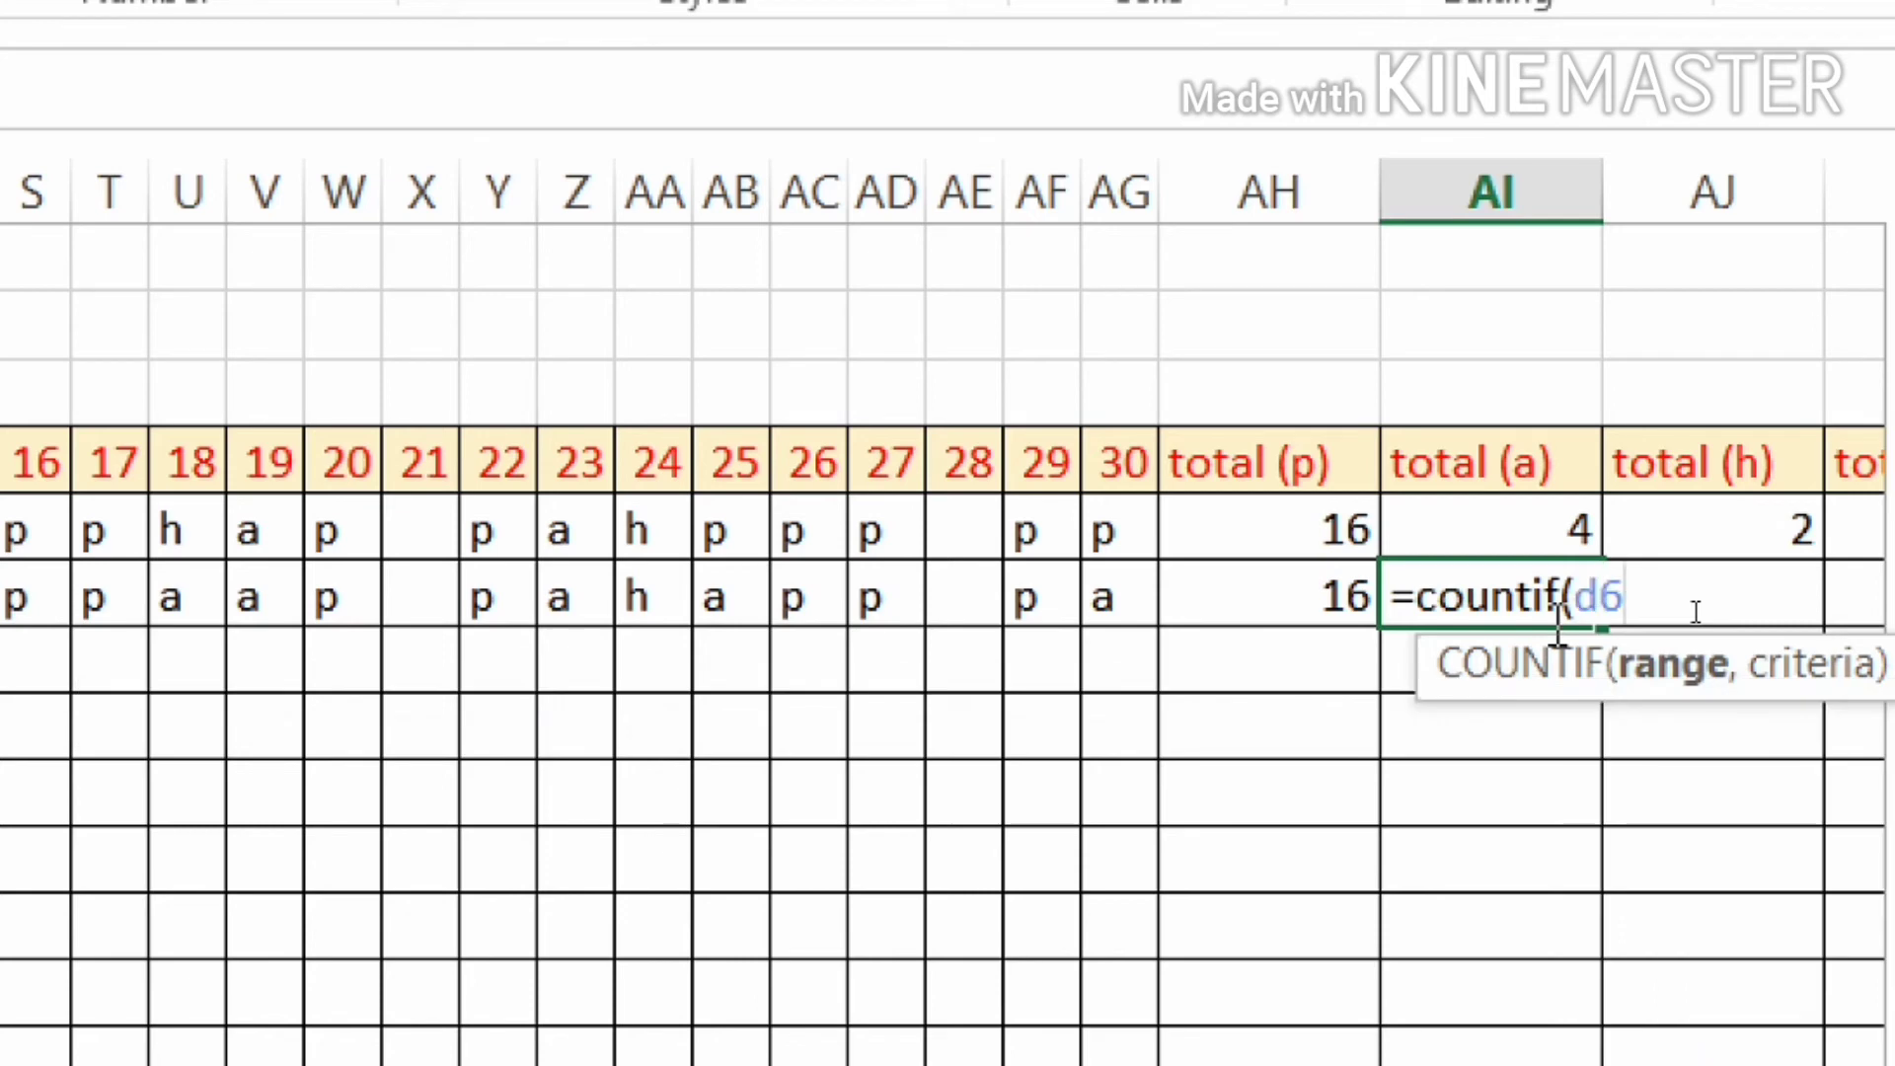
{"action": "type", "text": ":a"}
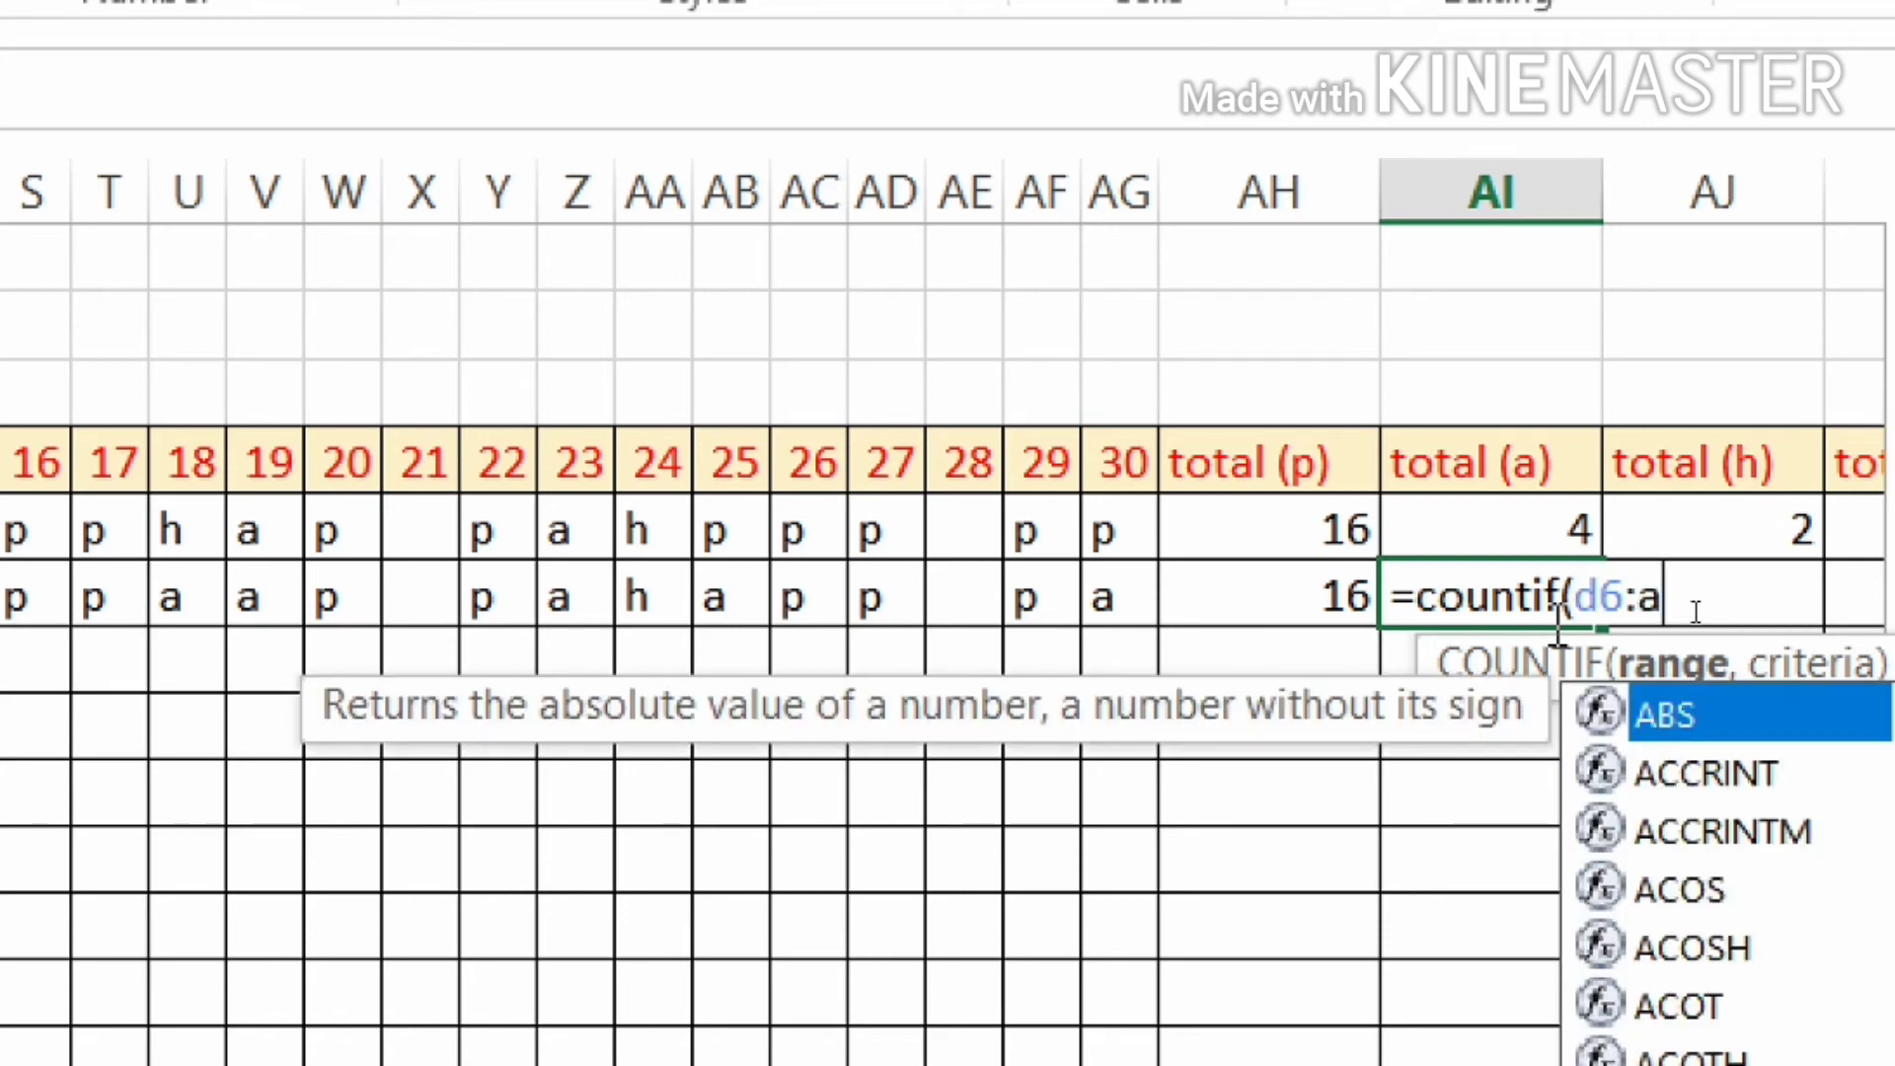
{"action": "type", "text": "g"}
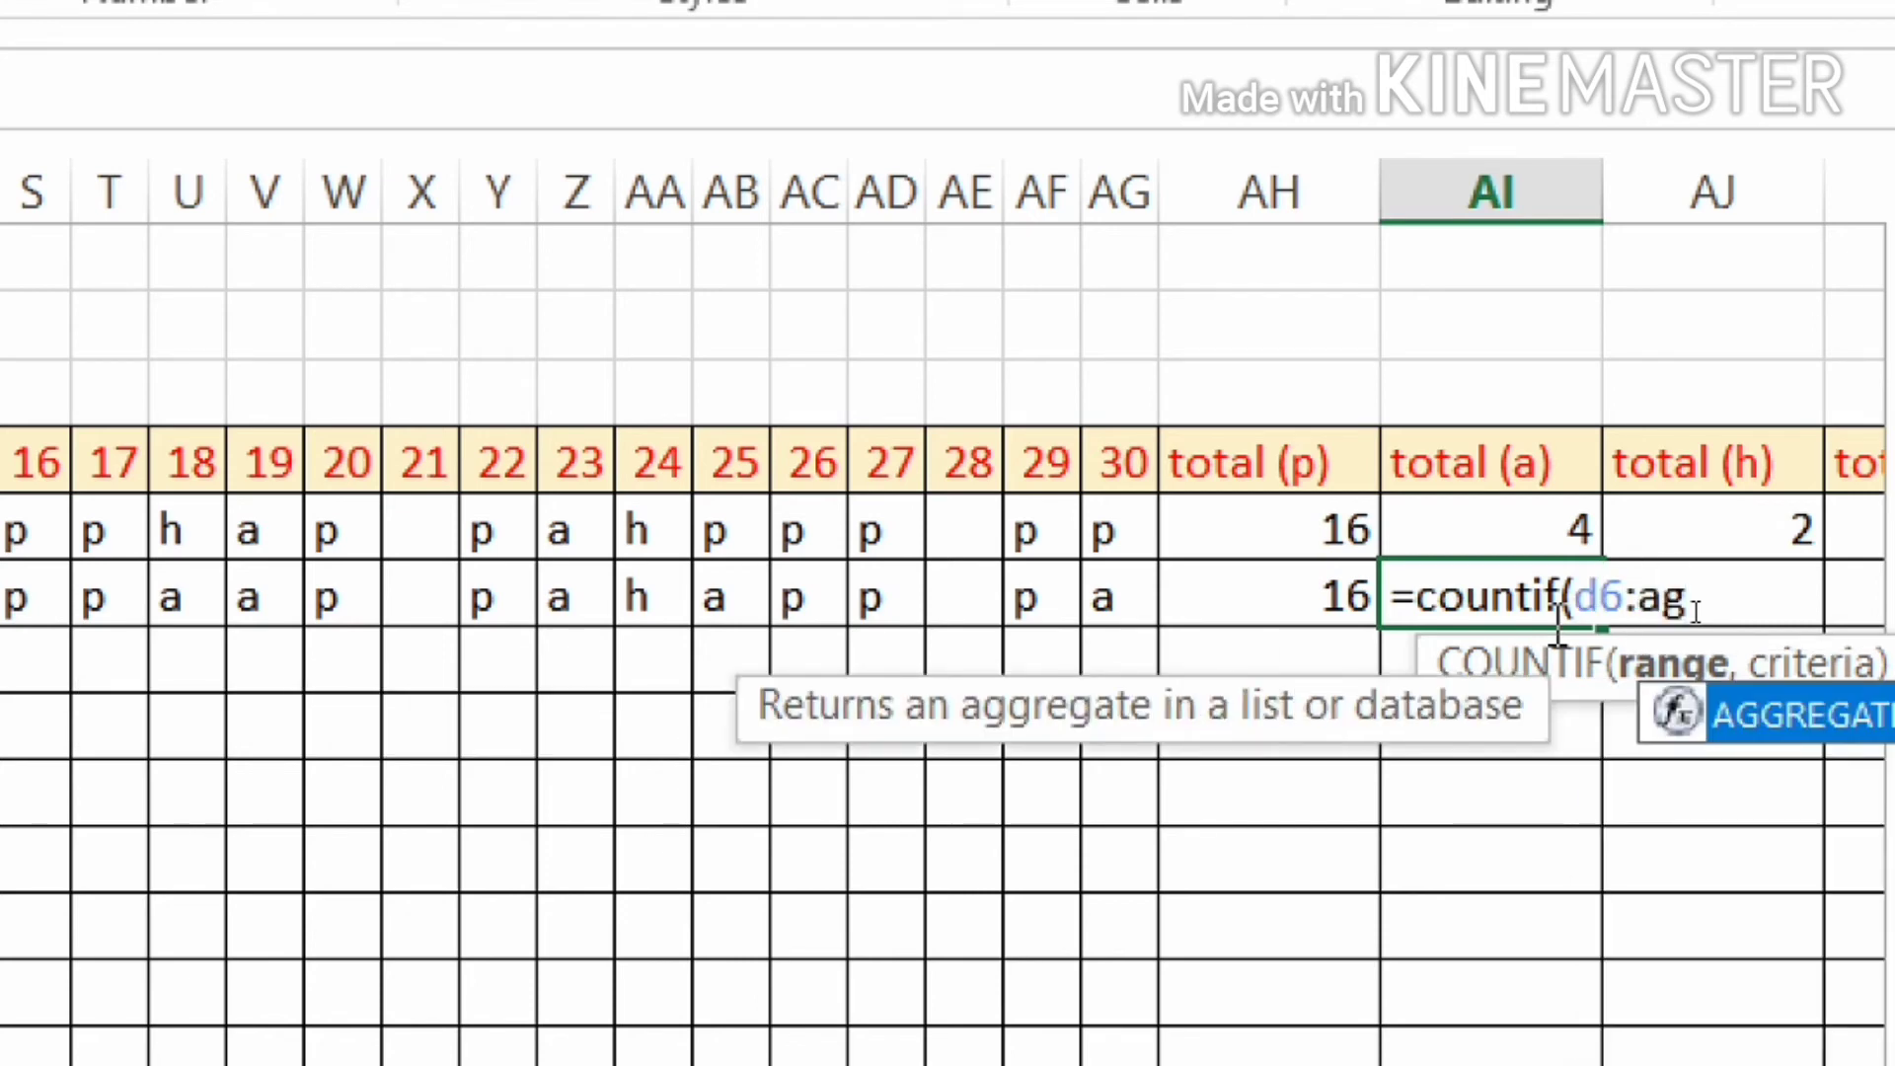
{"action": "type", "text": "6"}
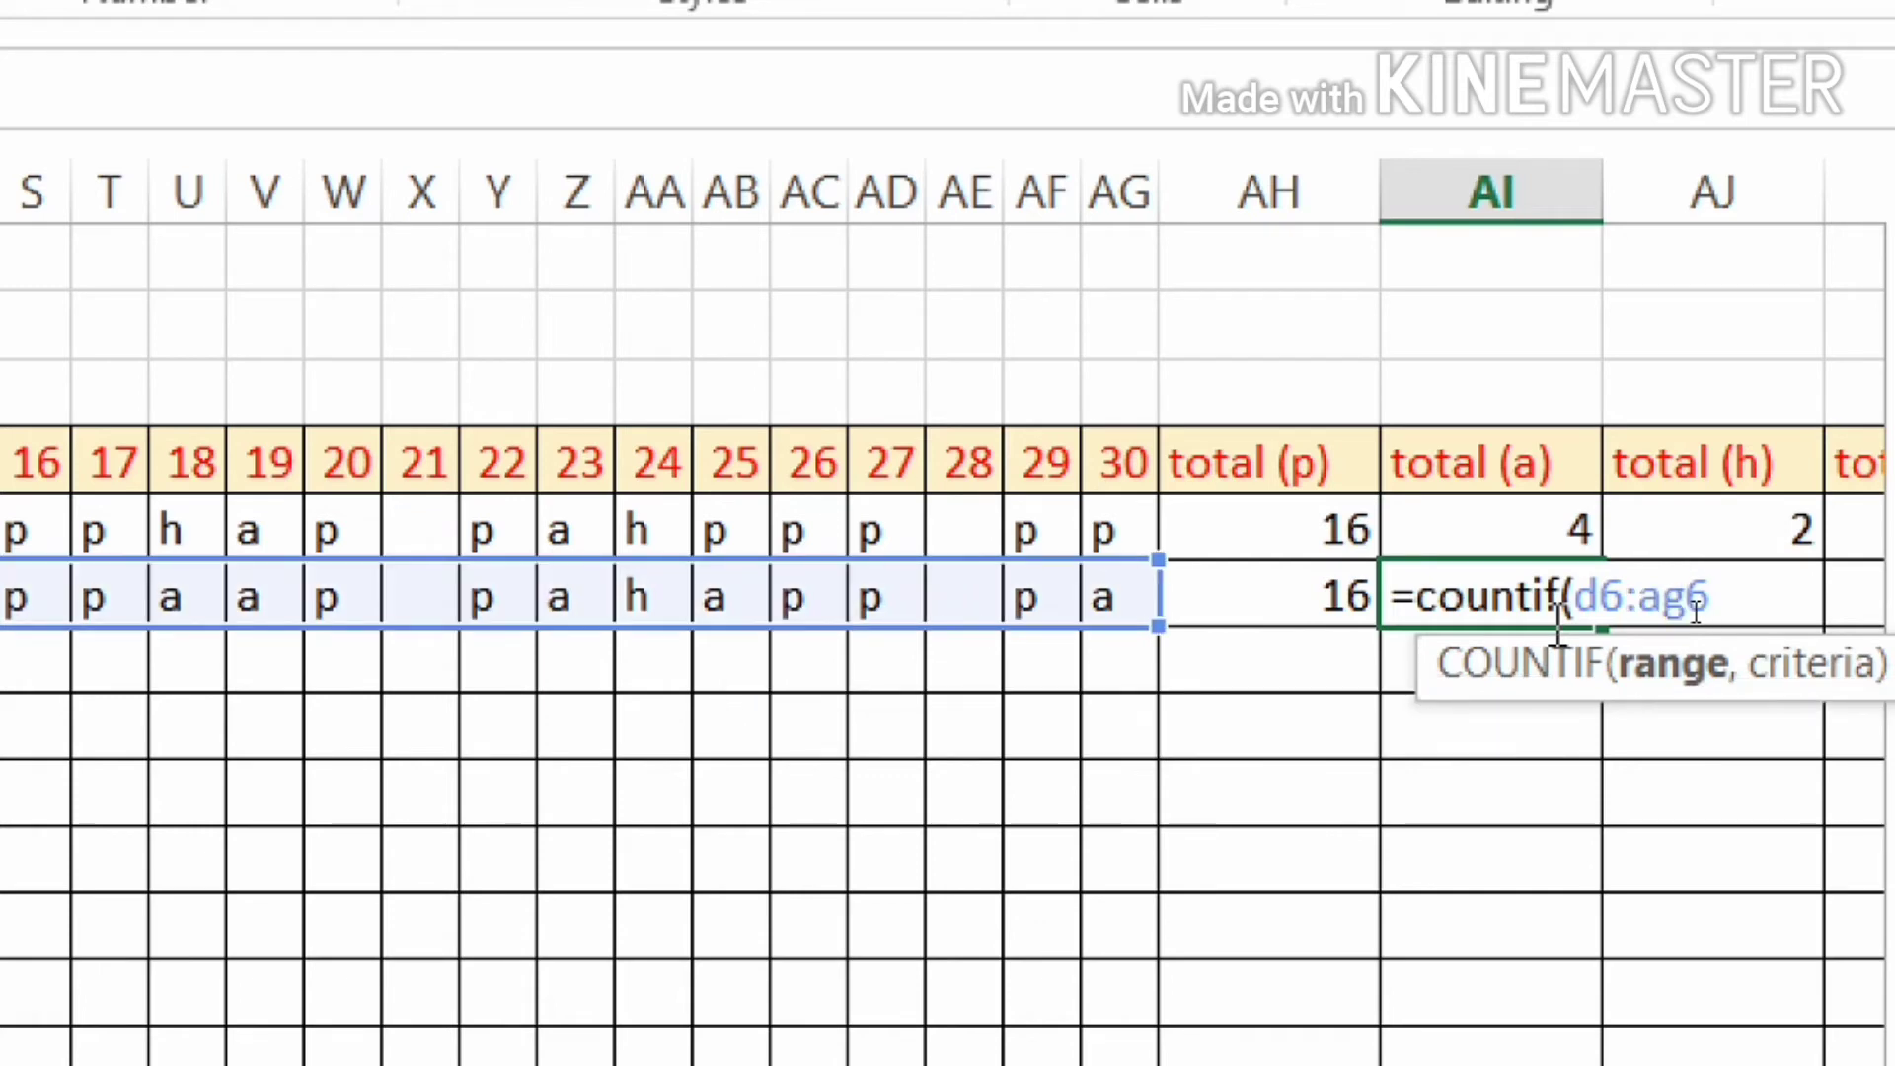
{"action": "type", "text": ","}
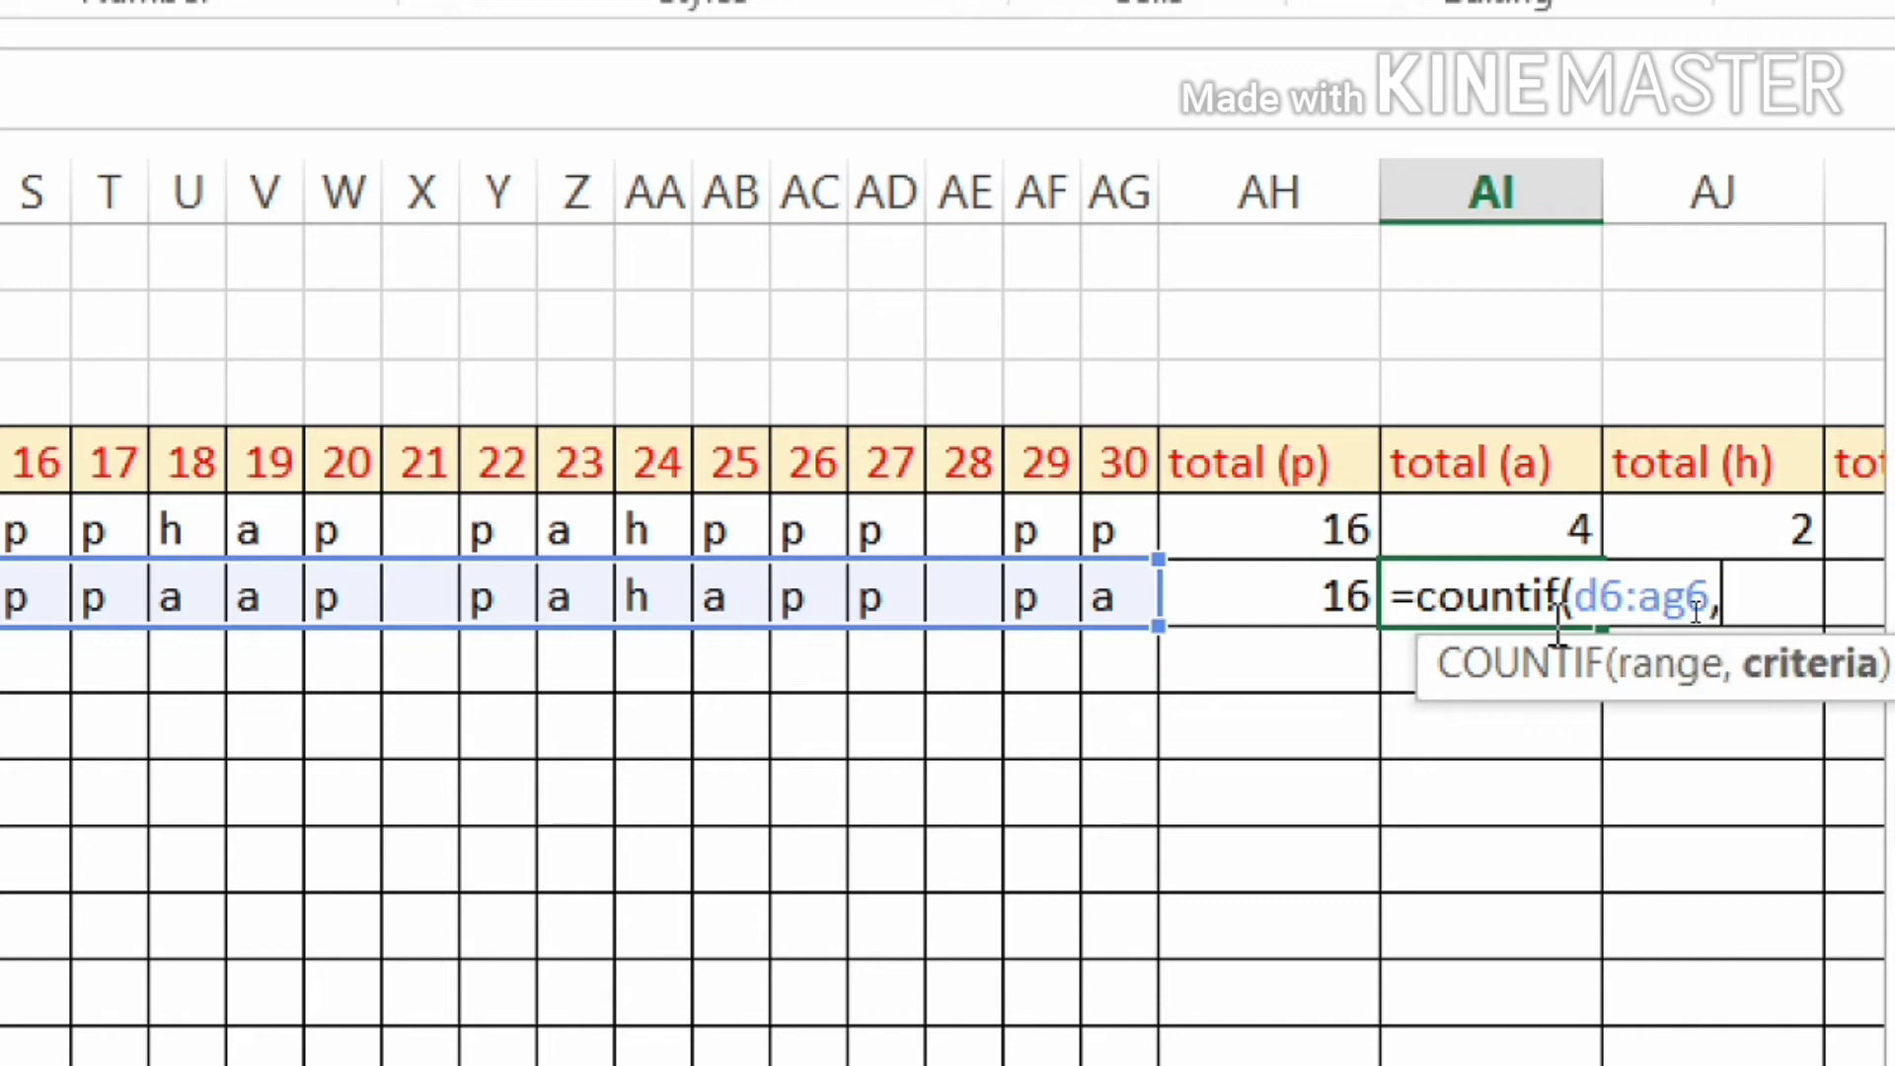
{"action": "type", "text": "\""}
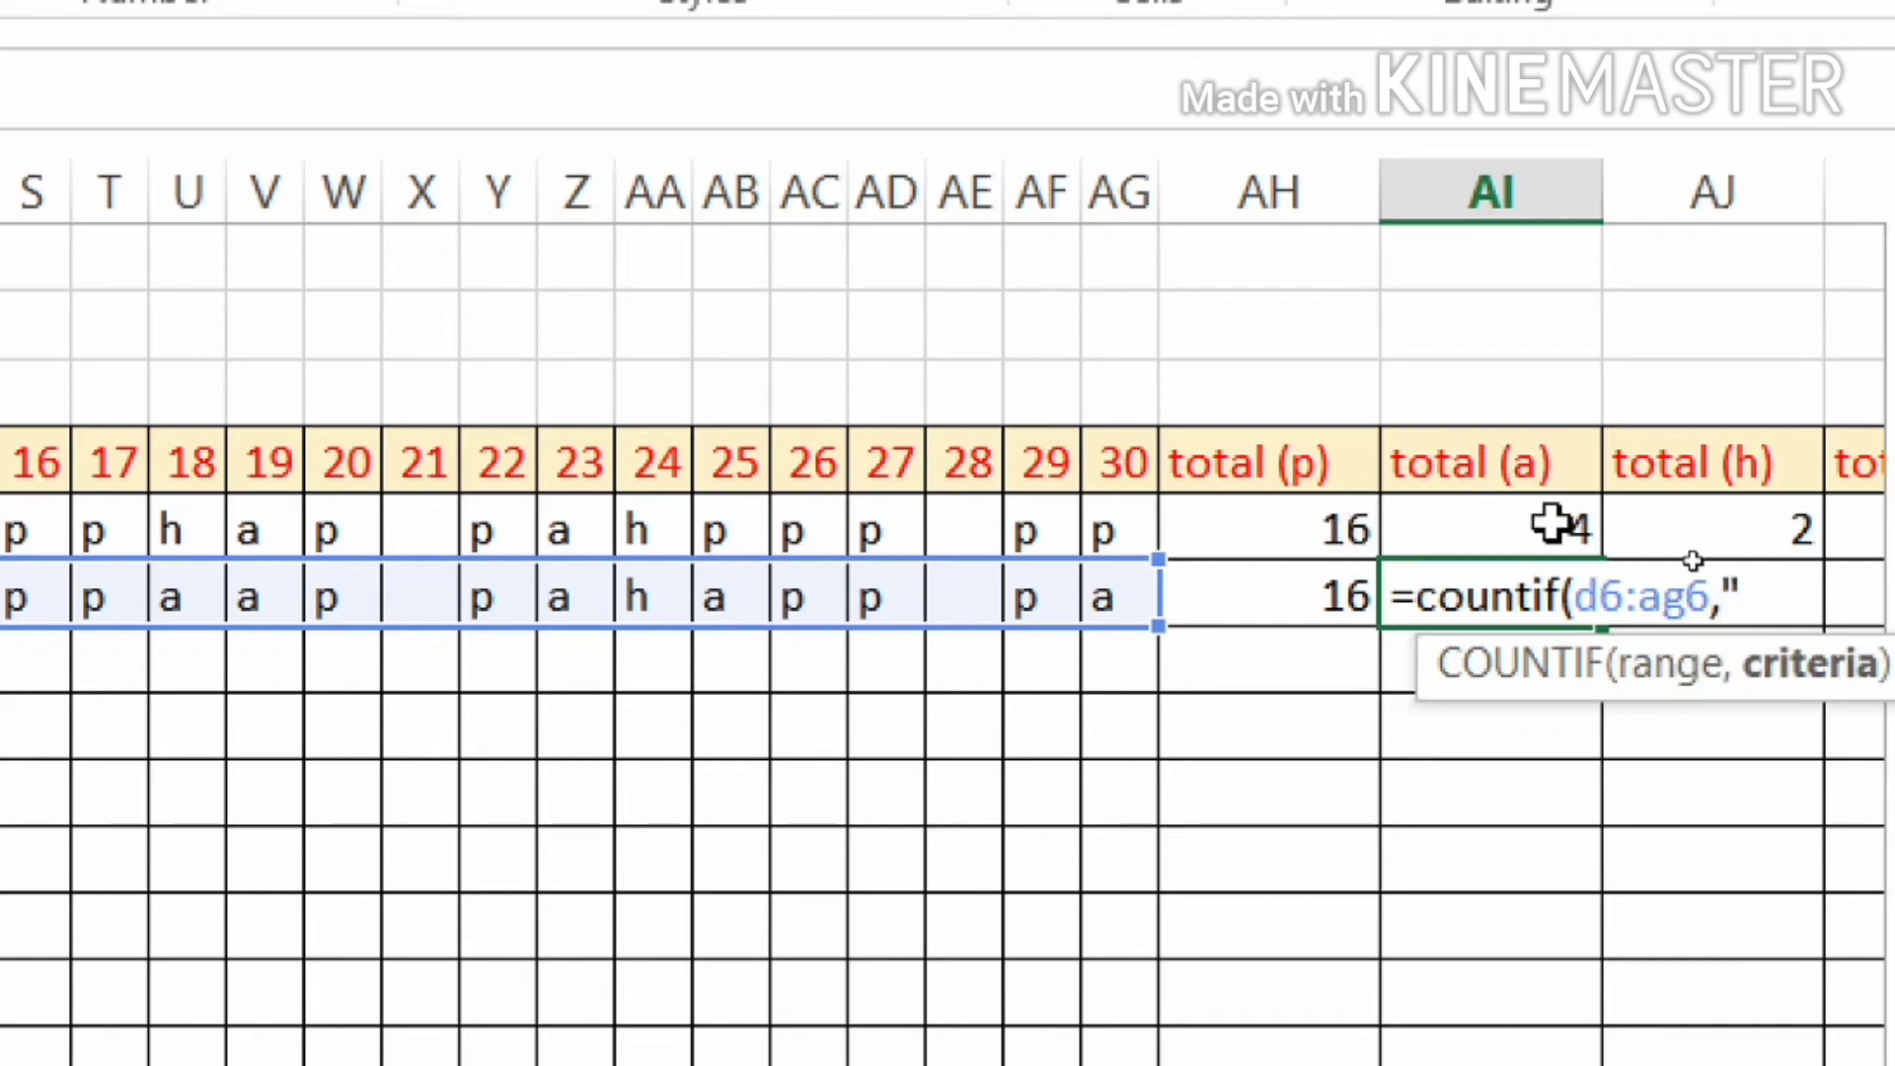
{"action": "type", "text": "a\""}
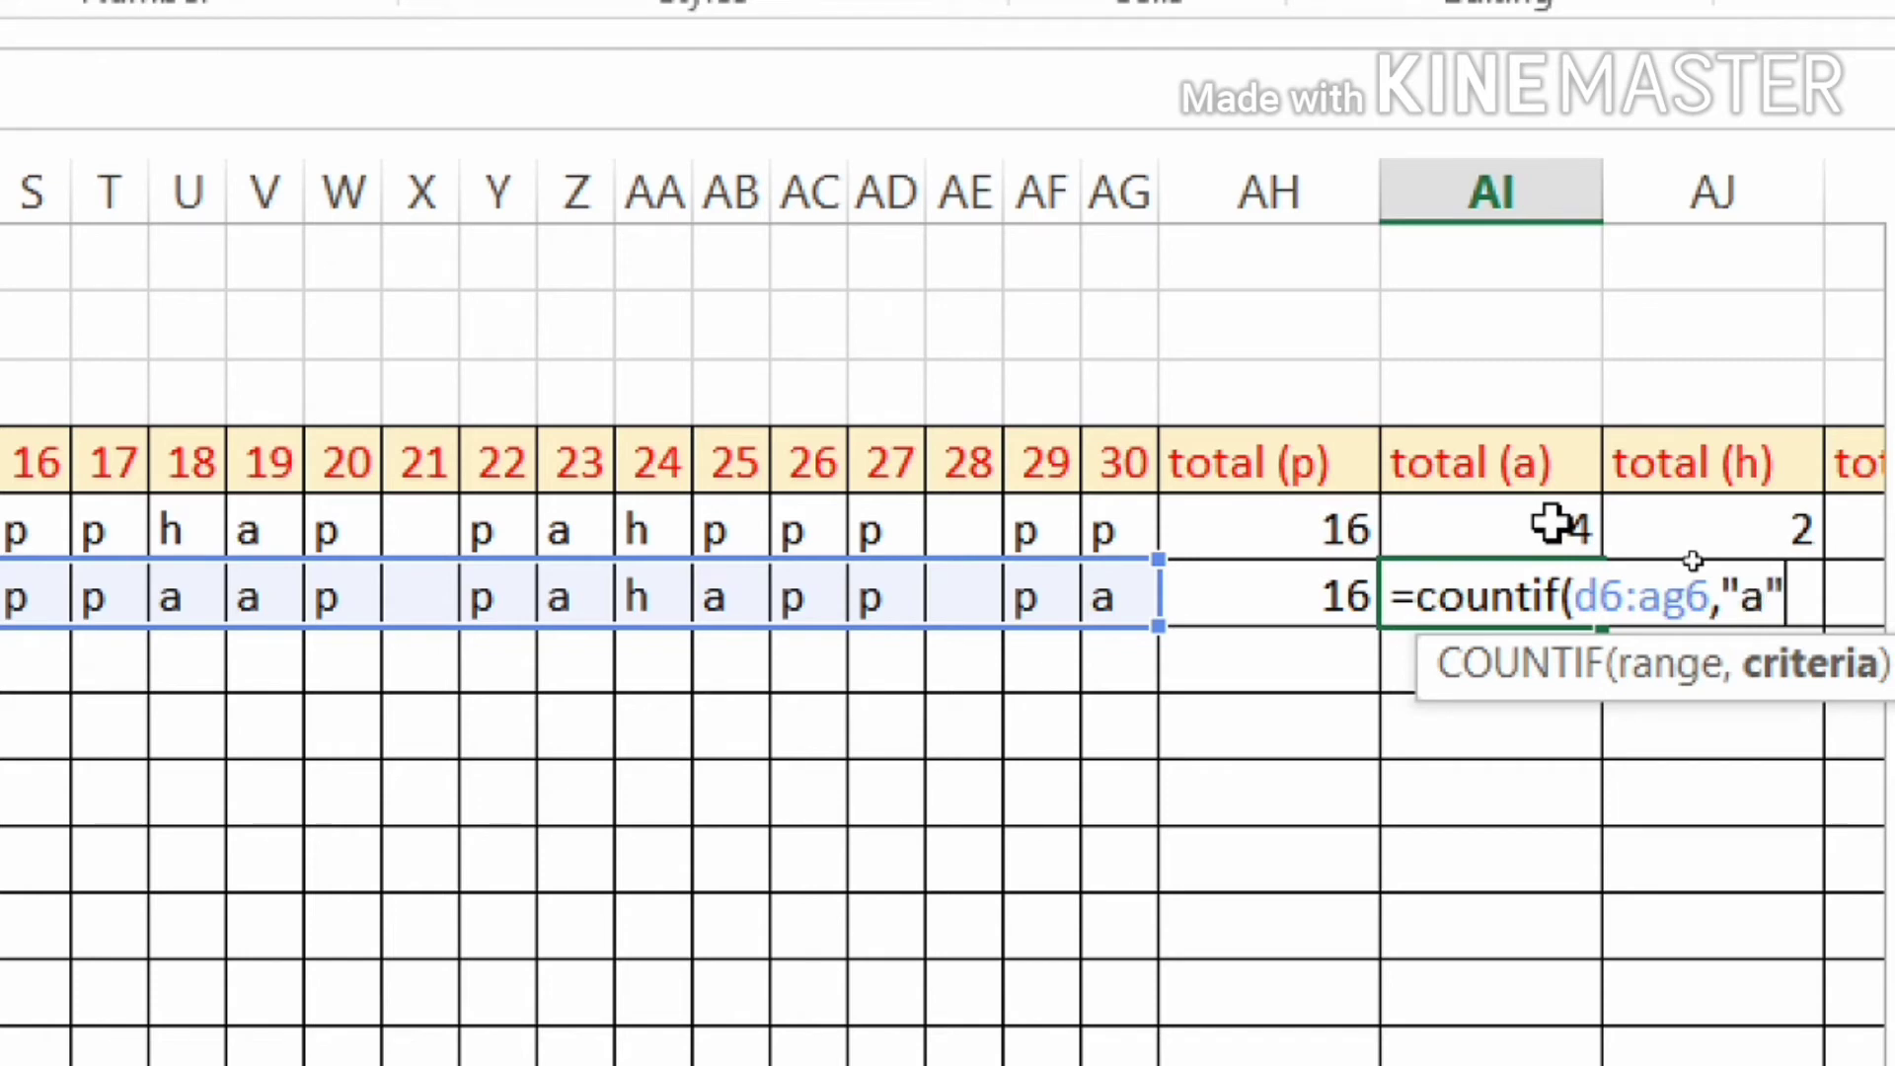
{"action": "type", "text": "0"}
{"action": "key", "text": "BackSpace"}
{"action": "type", "text": ")"}
{"action": "key", "text": "Return"}
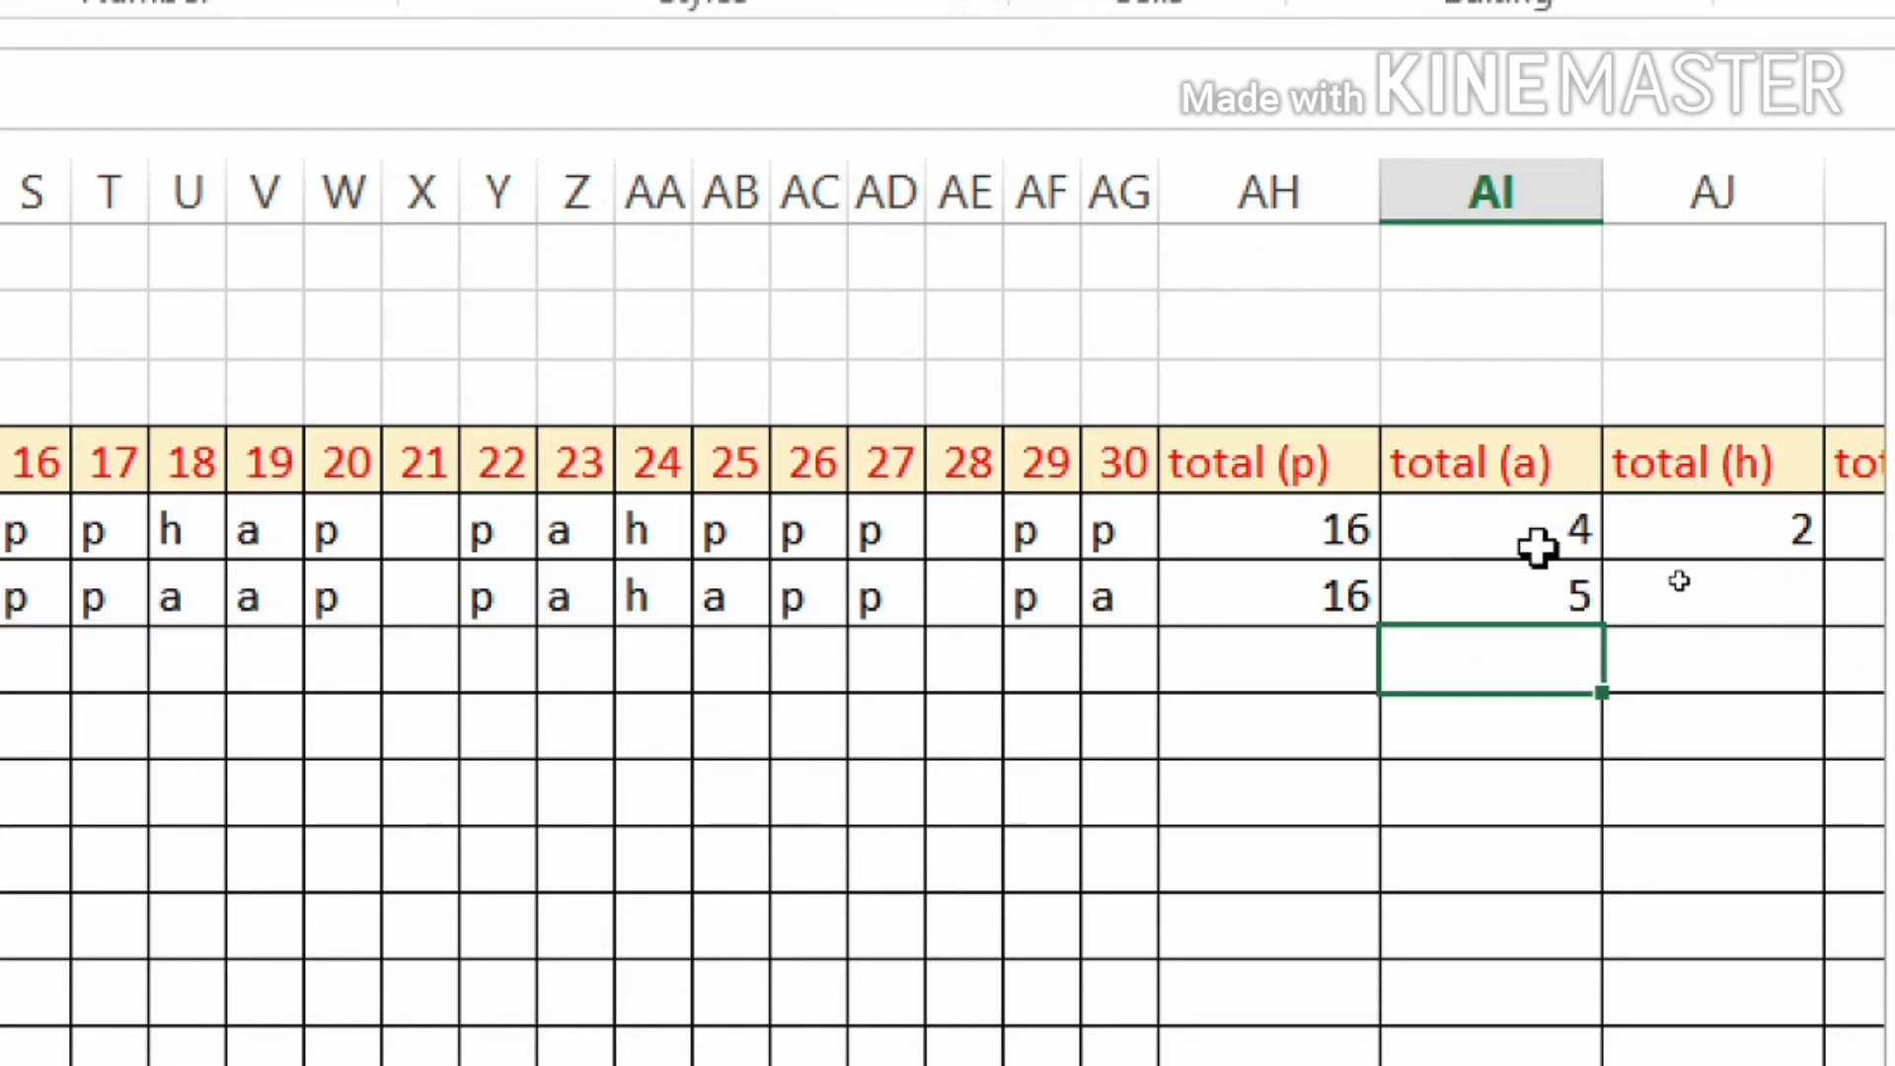
Enter the formula =countif(D6:AG6,"h")*0.5 in cell AJ6 under total (h) to total the second employee's h marks as halves.
{"action": "left_click", "coordinate": [1682, 587]}
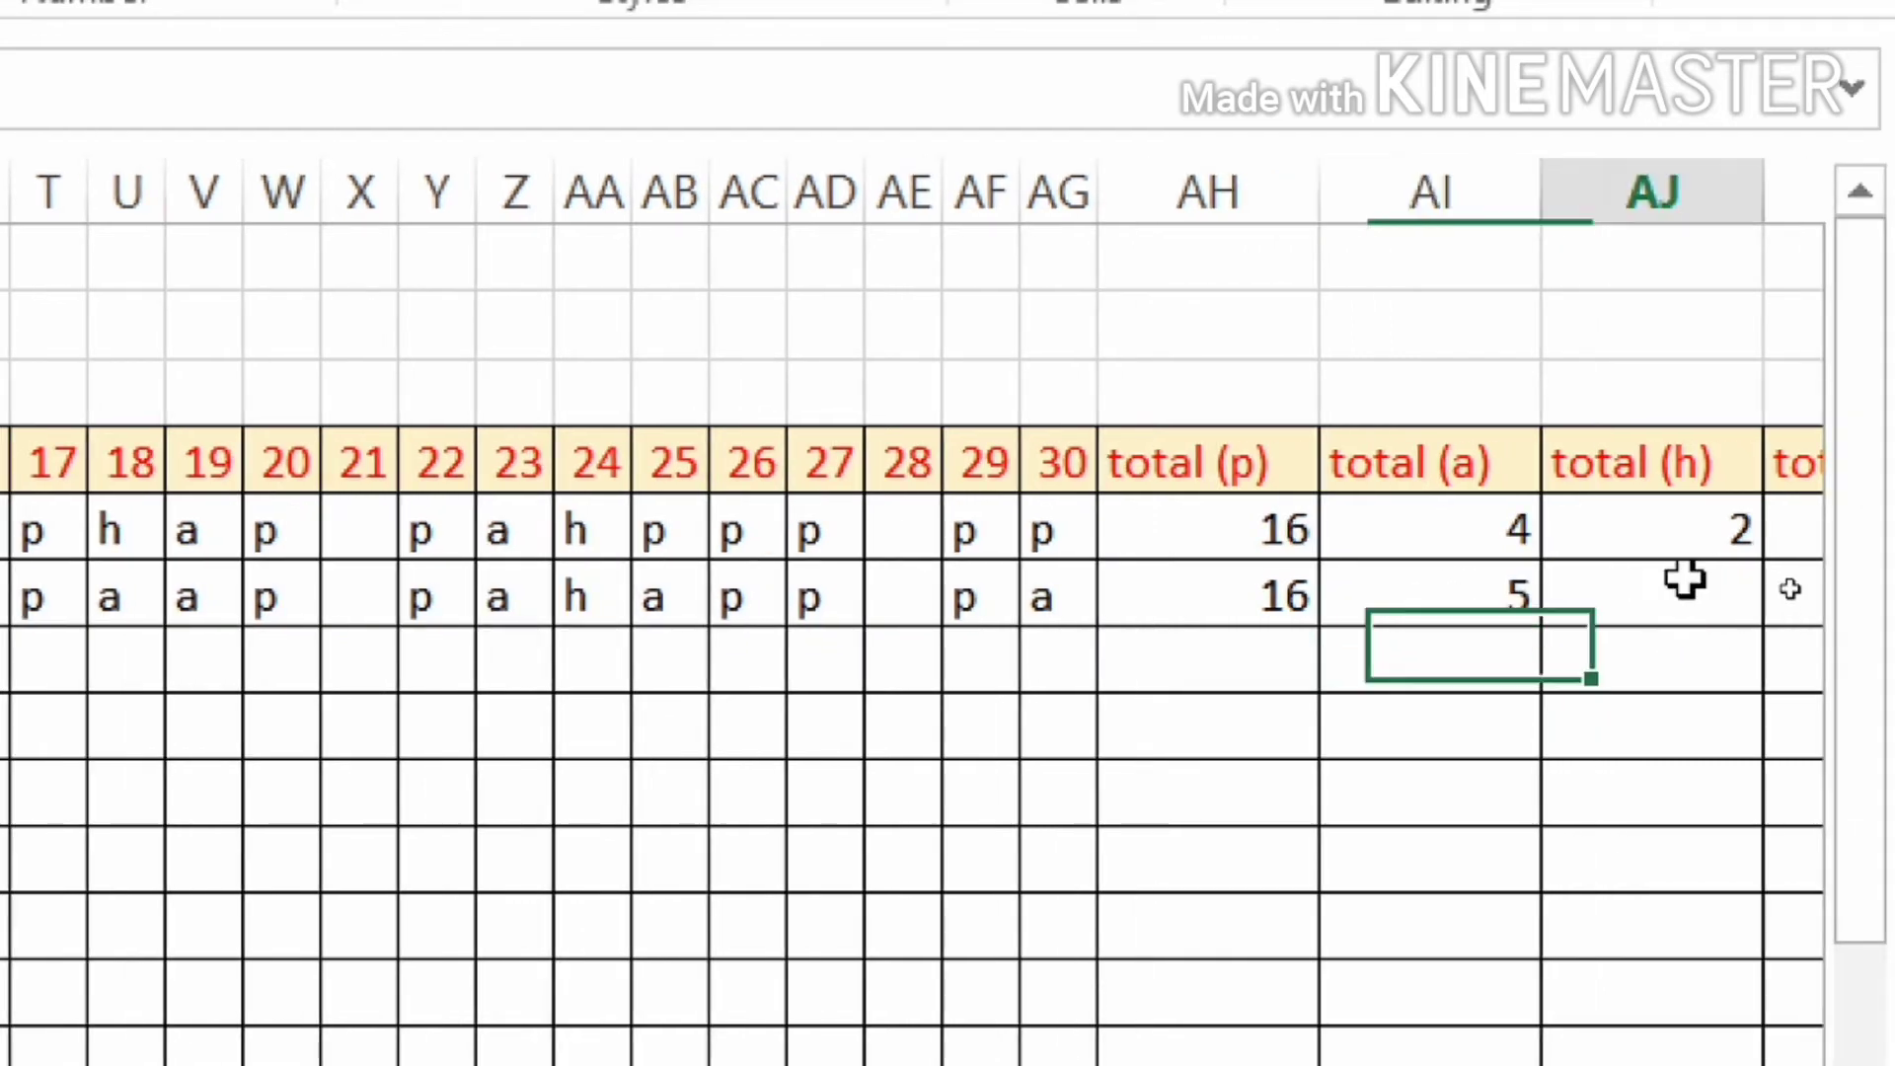
{"action": "type", "text": "=c"}
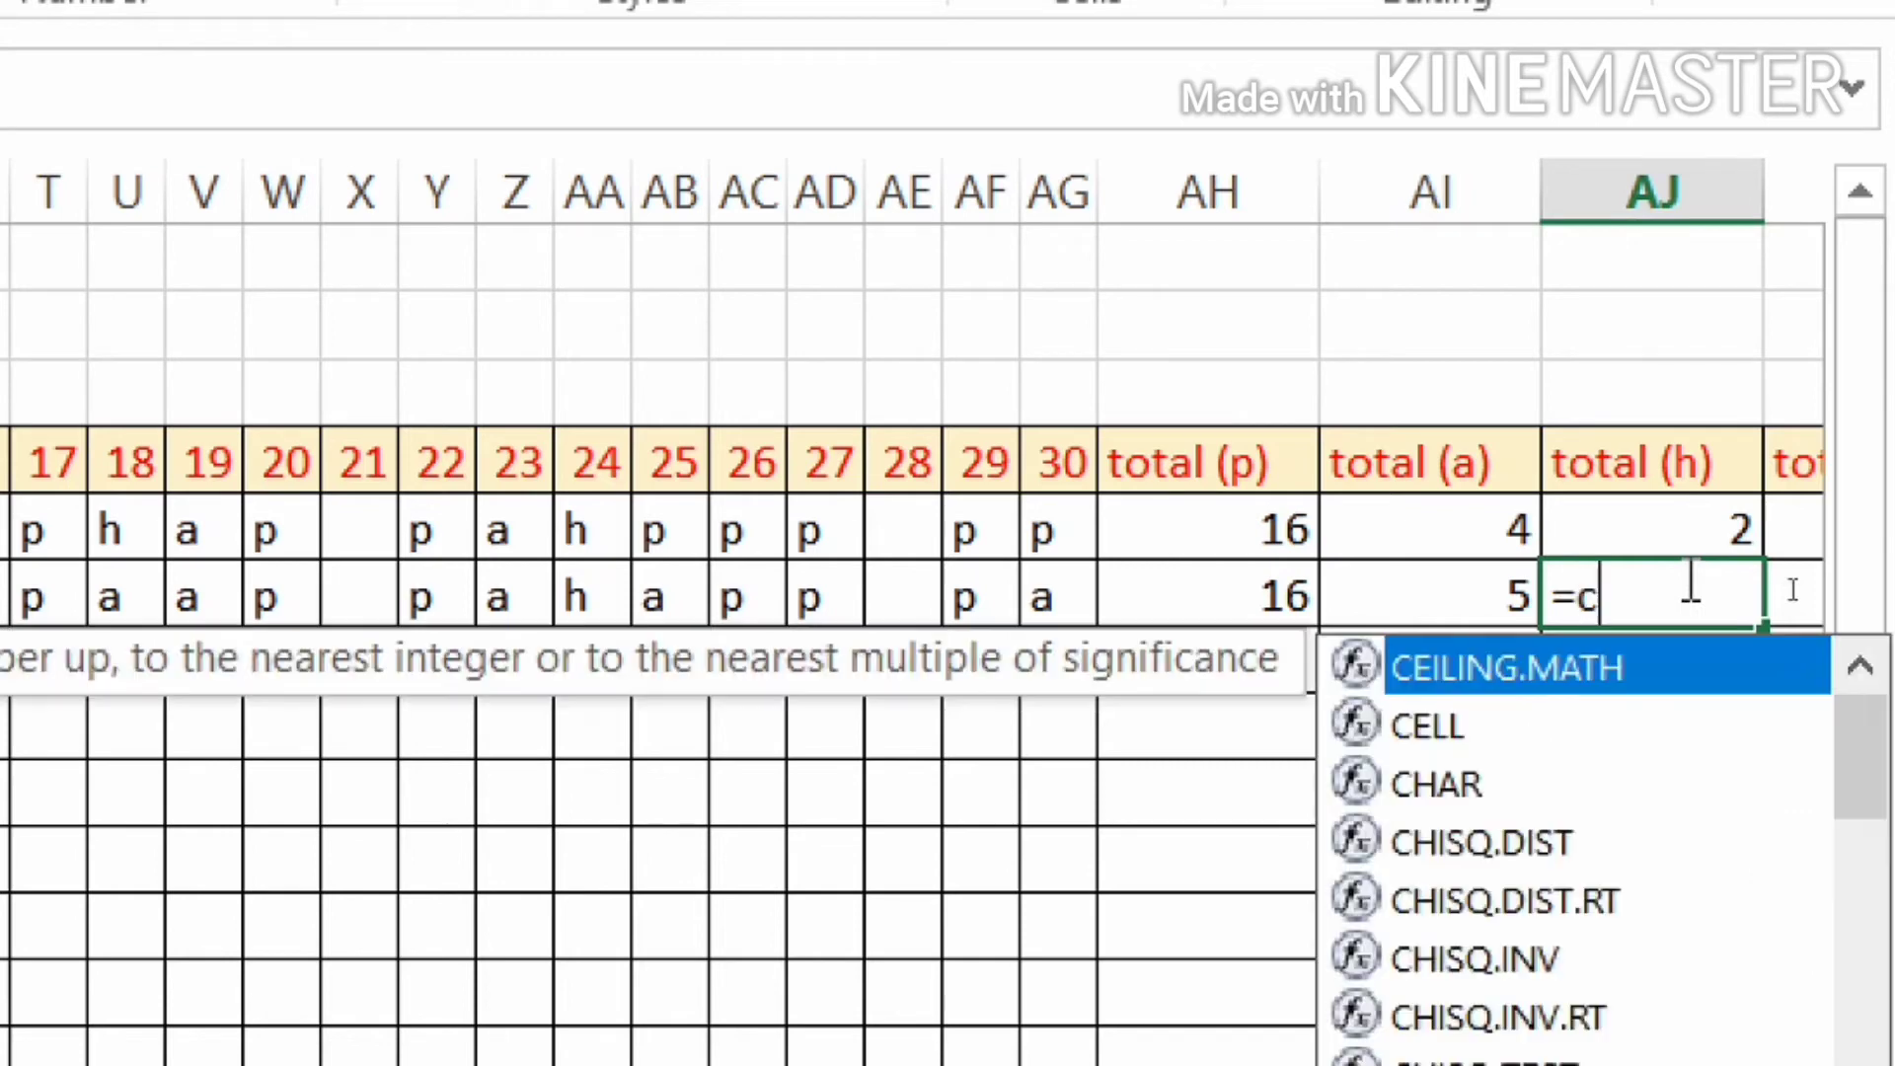
{"action": "type", "text": "ountif"}
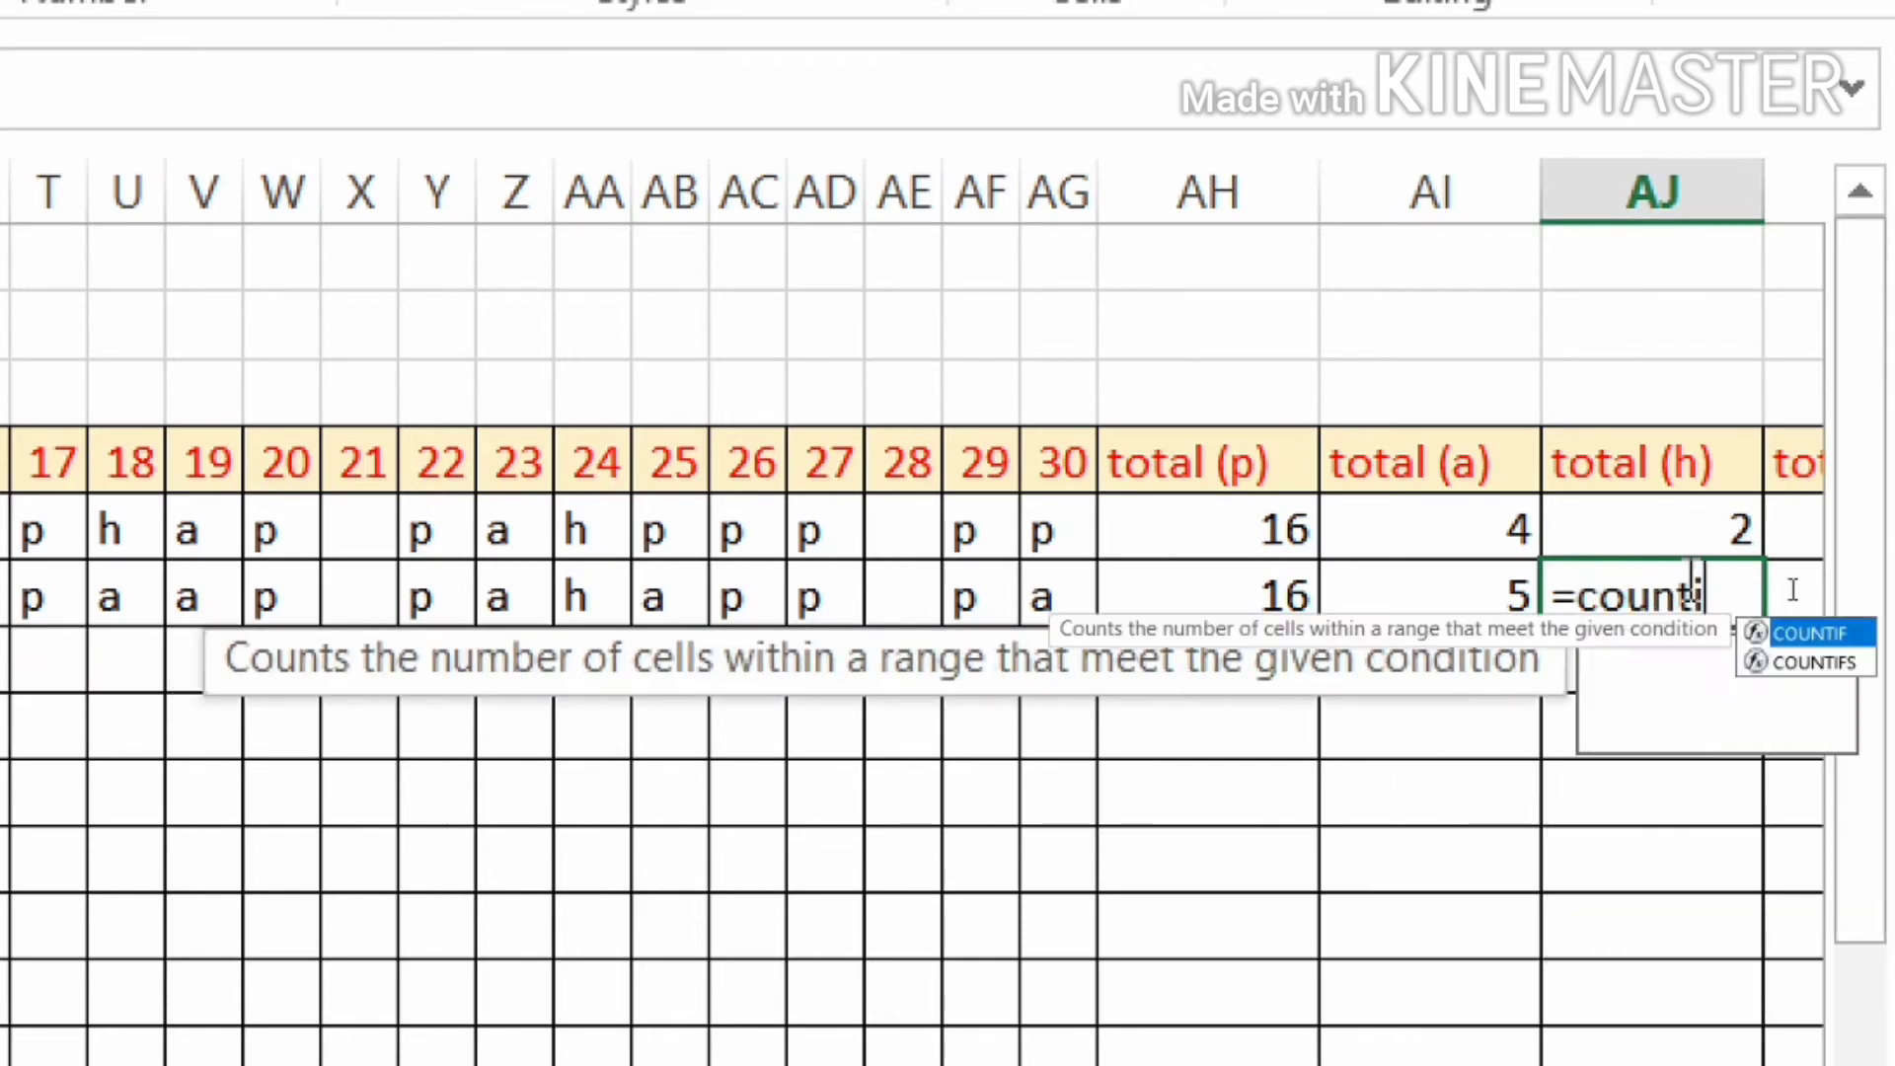
{"action": "type", "text": "("}
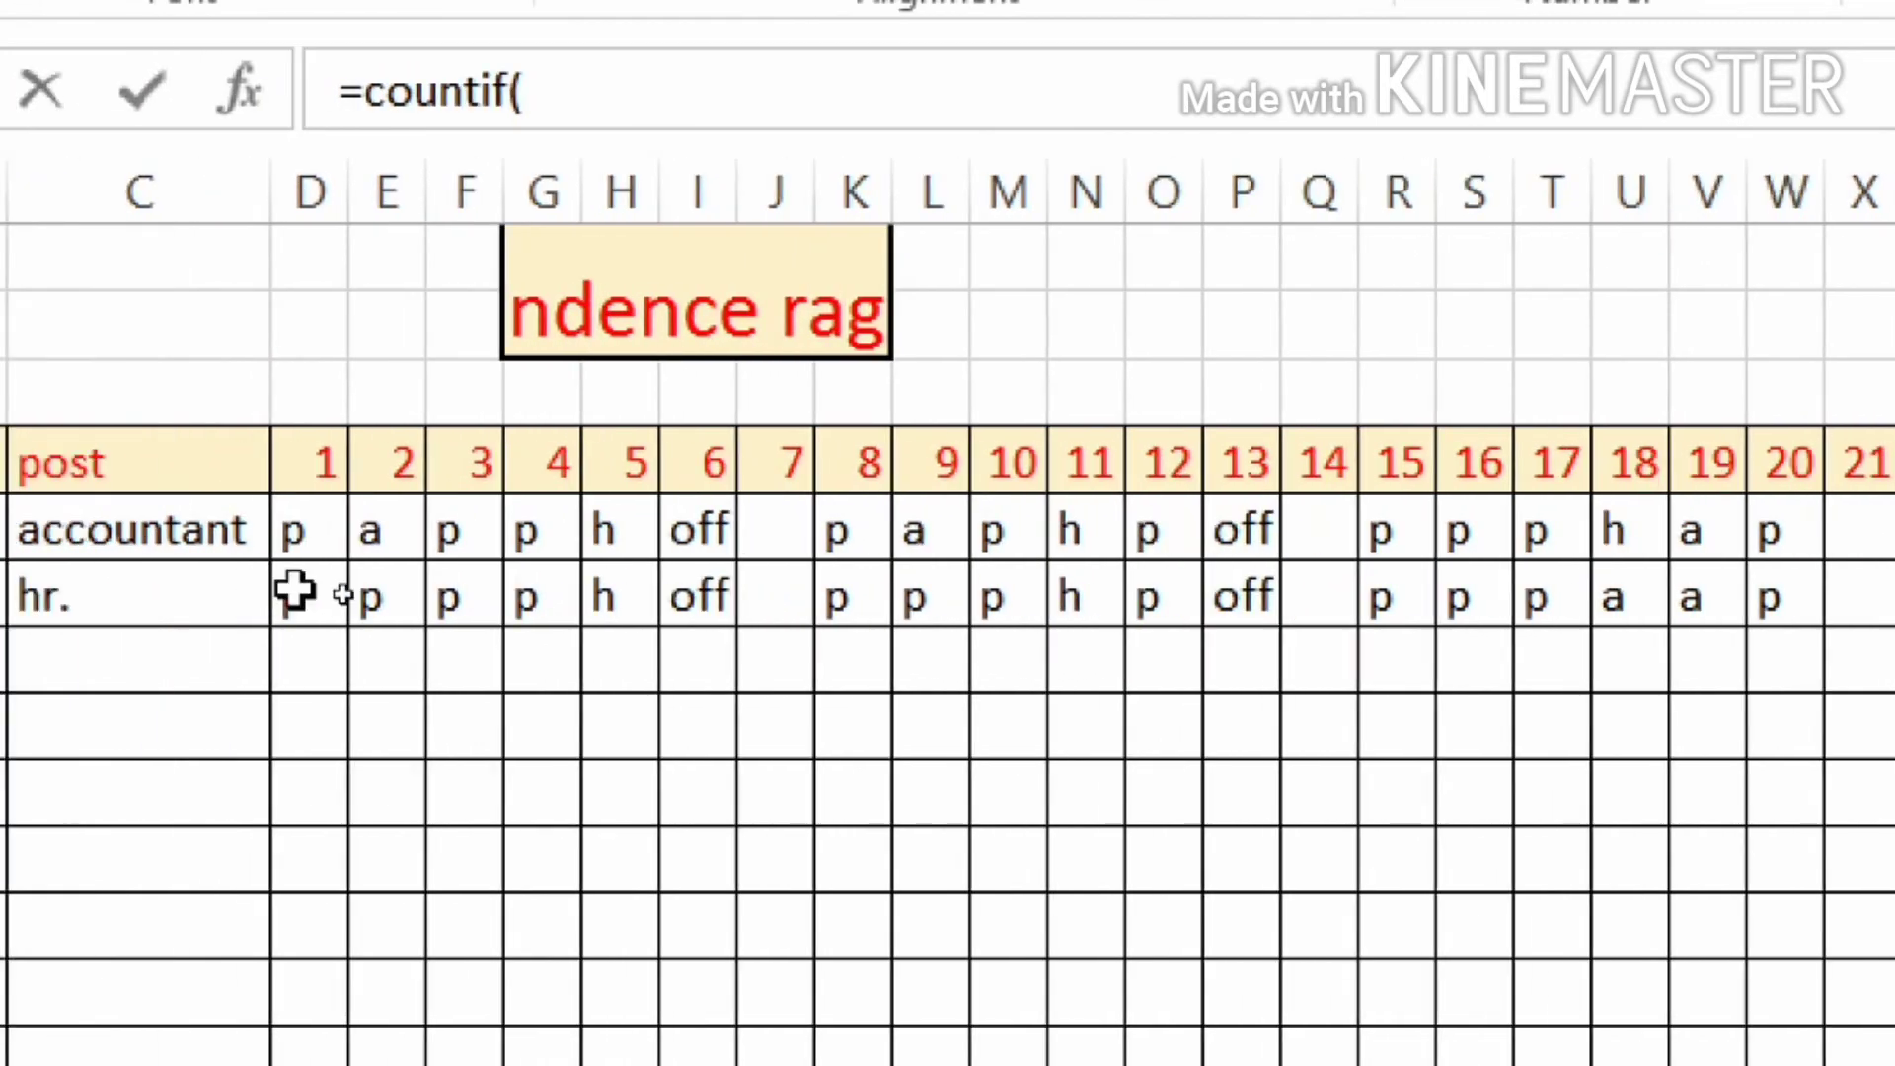
{"action": "left_click_drag", "start_coordinate": [295, 598], "coordinate": [1654, 592]}
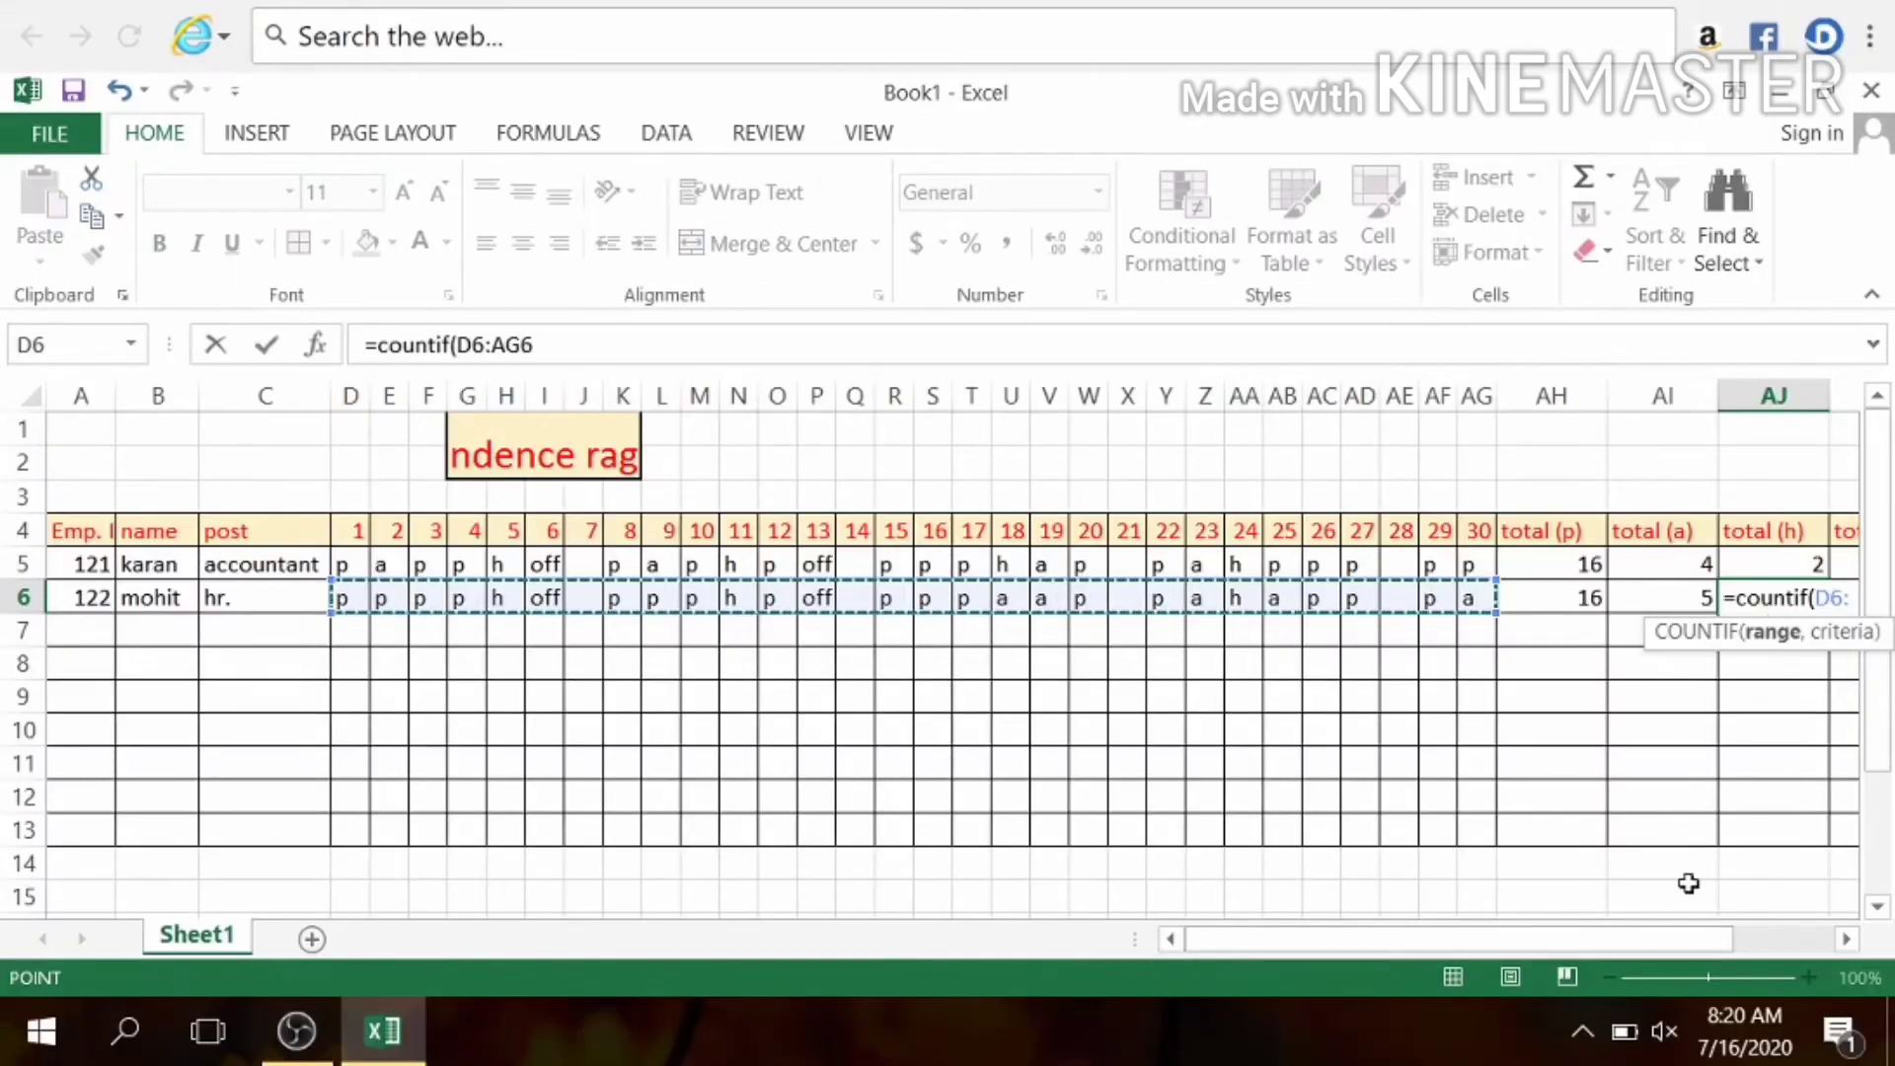
{"action": "left_click_drag", "start_coordinate": [1689, 937], "coordinate": [1821, 938]}
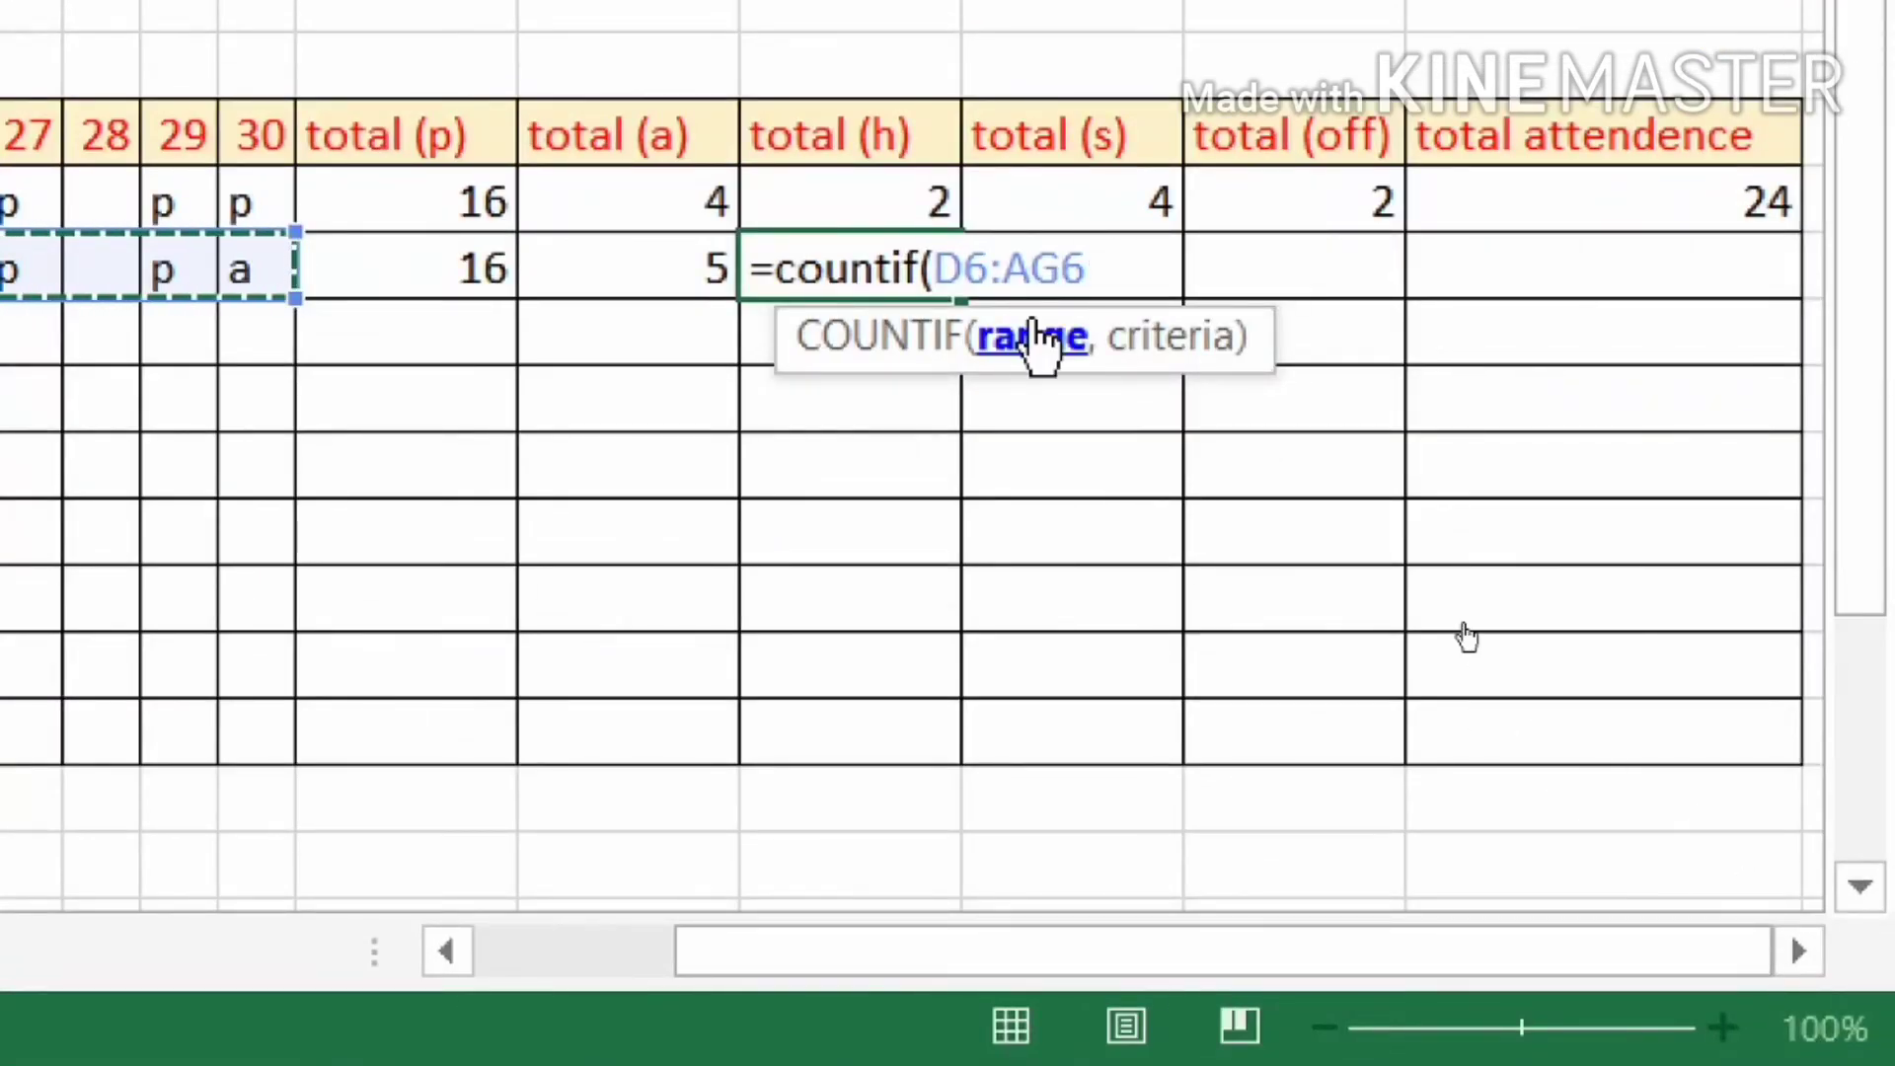
{"action": "type", "text": ",\""}
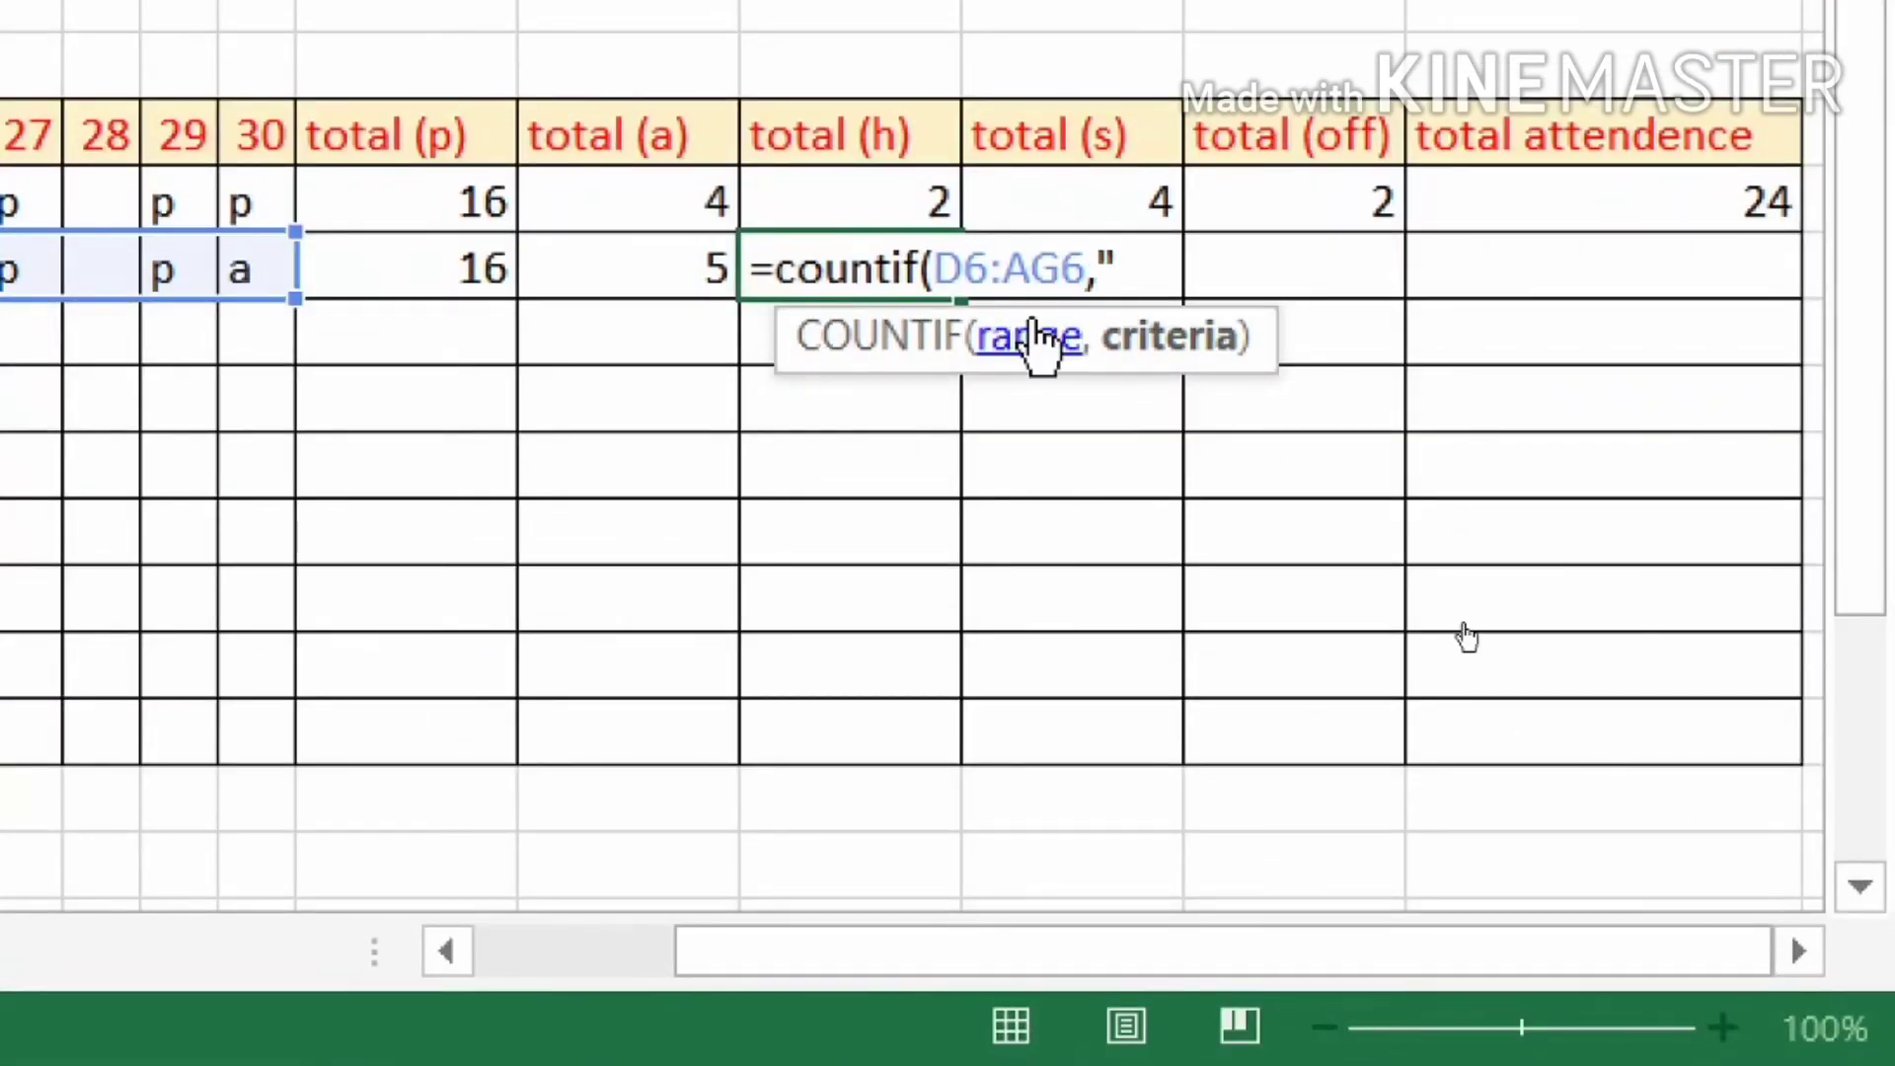
{"action": "type", "text": "h\")"}
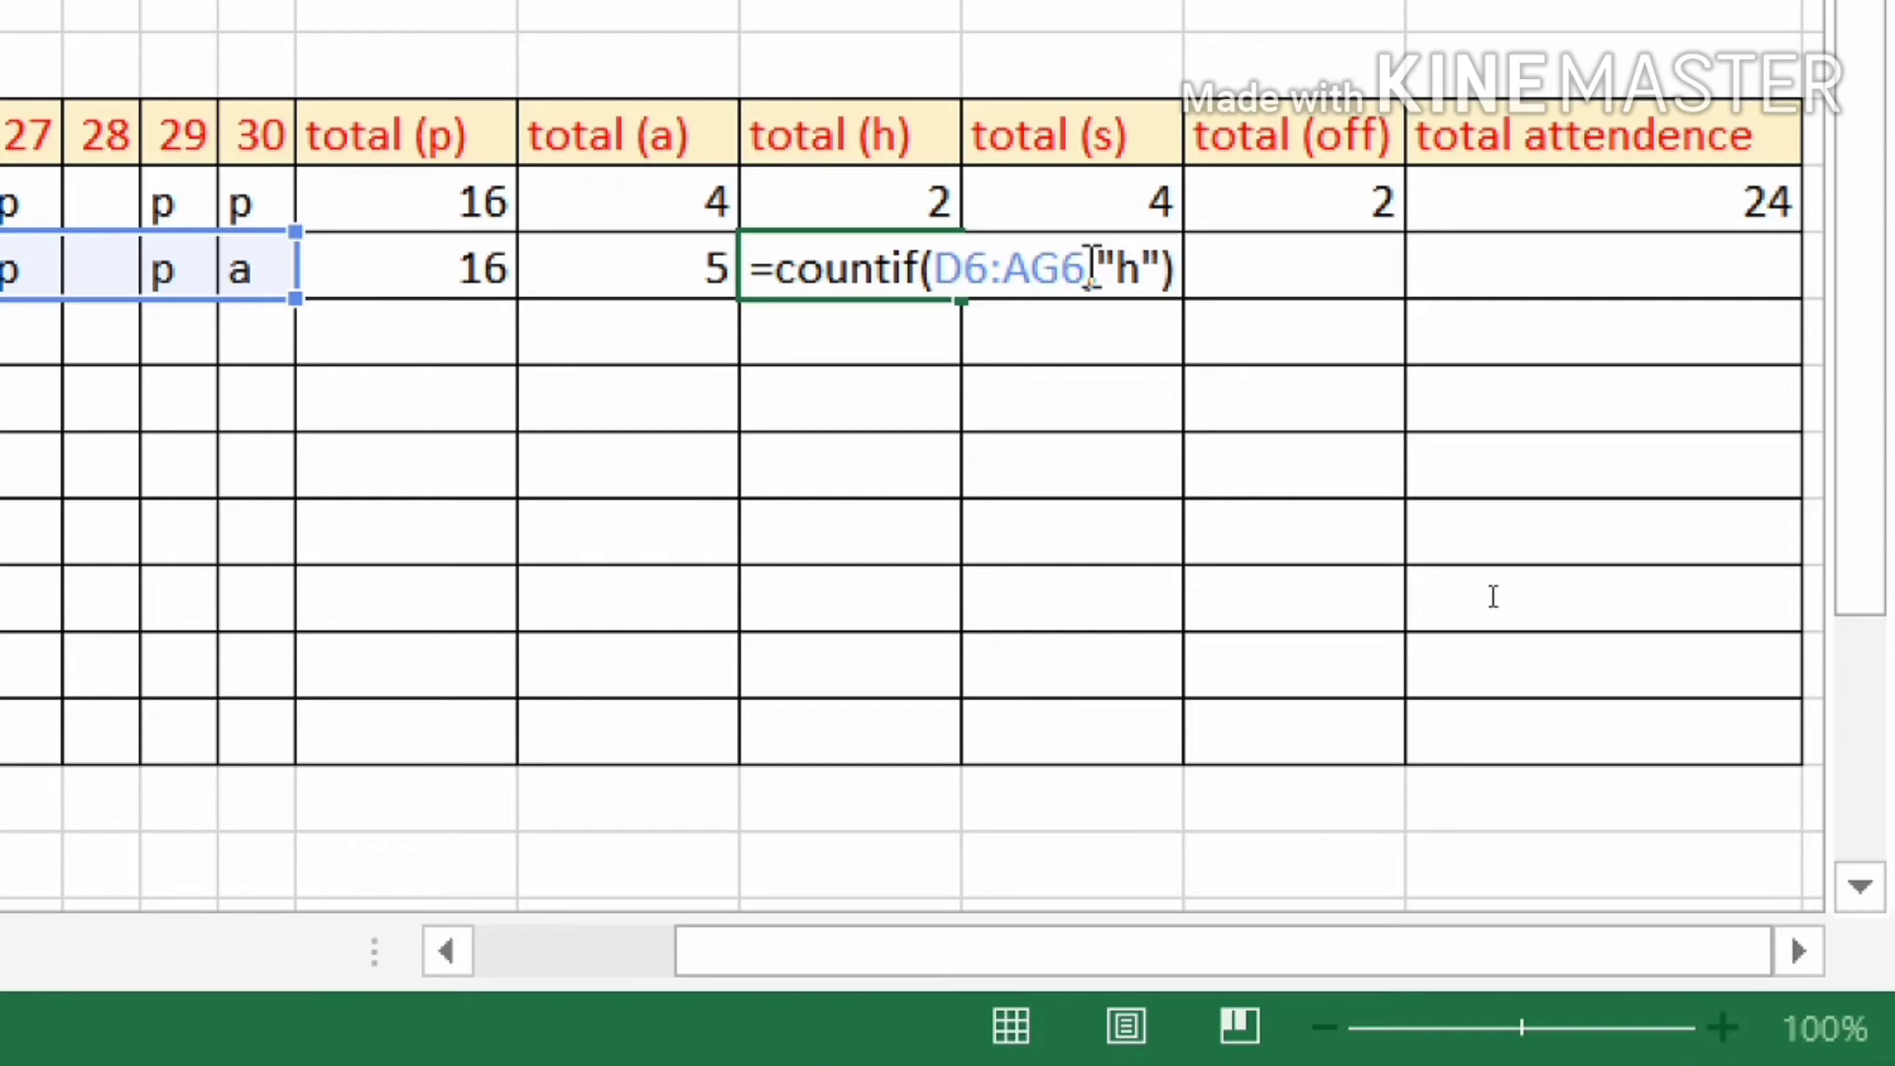
{"action": "type", "text": "*0.5"}
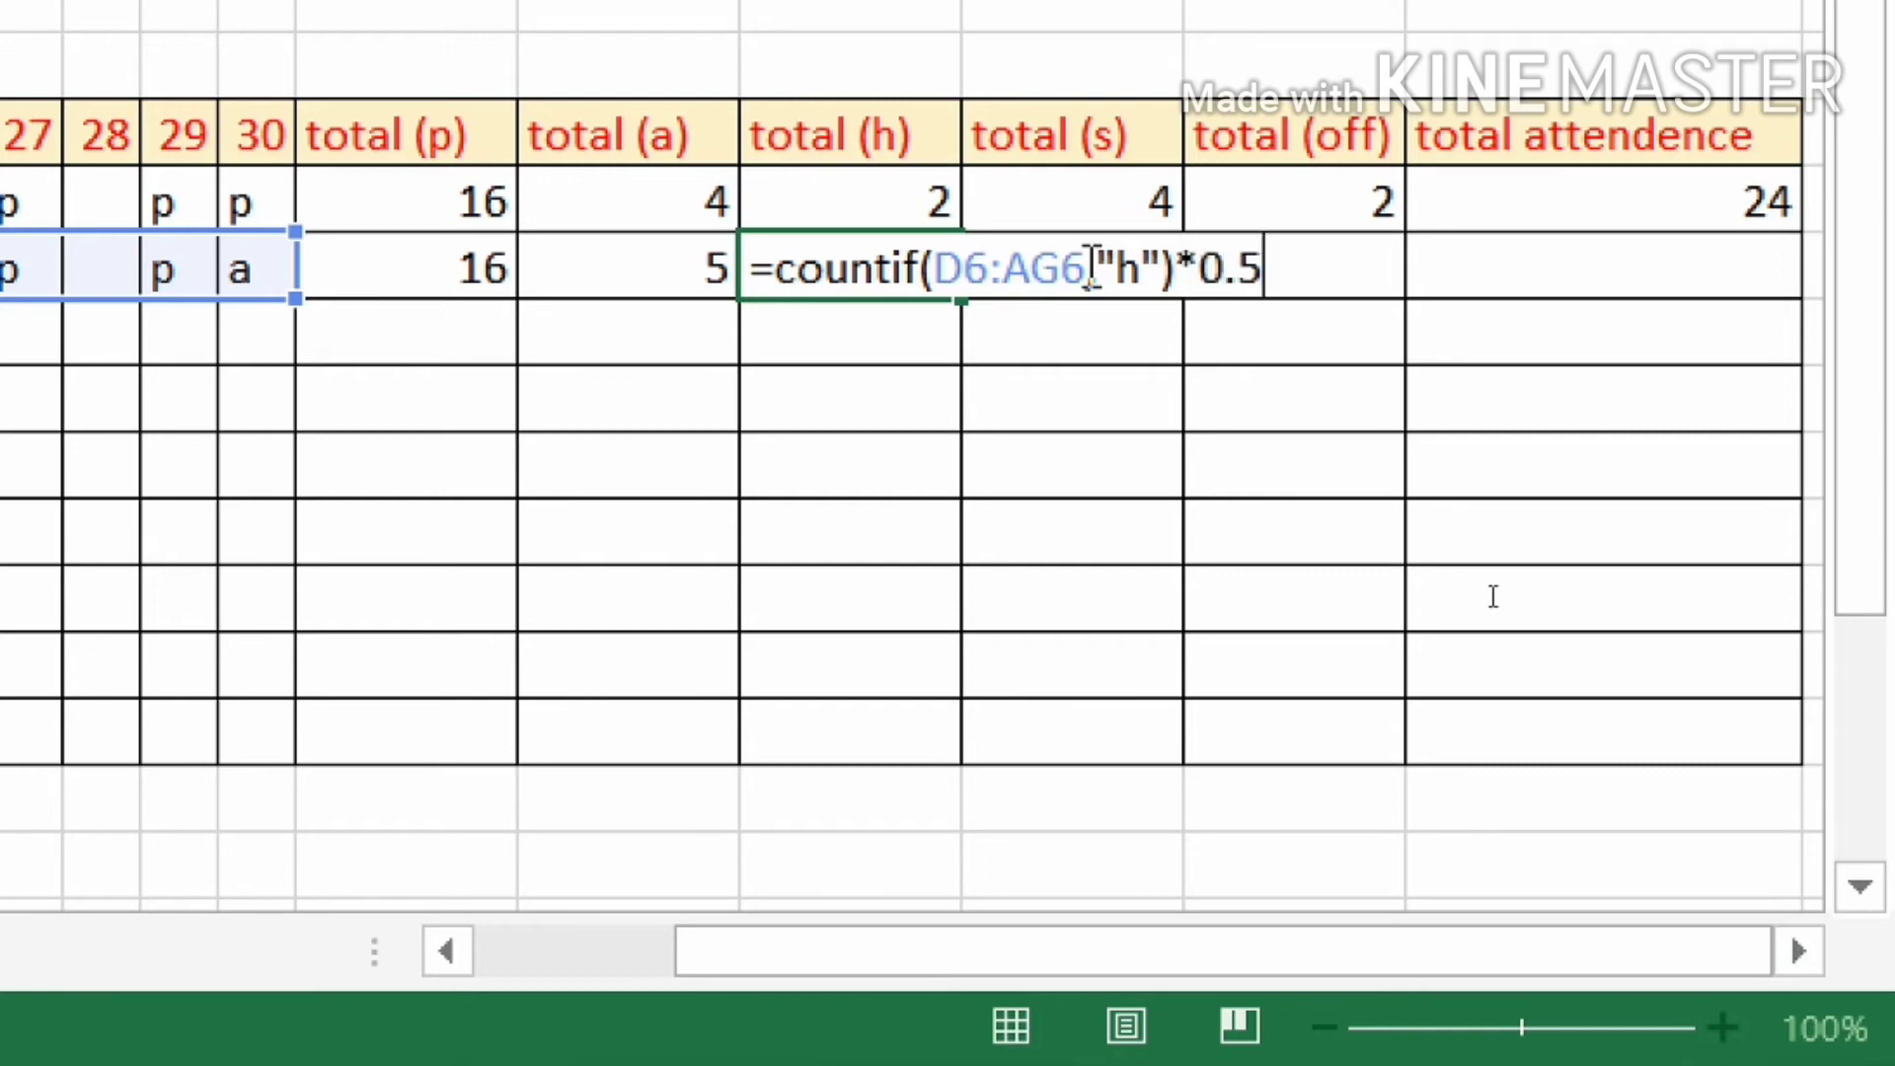
{"action": "key", "text": "Return"}
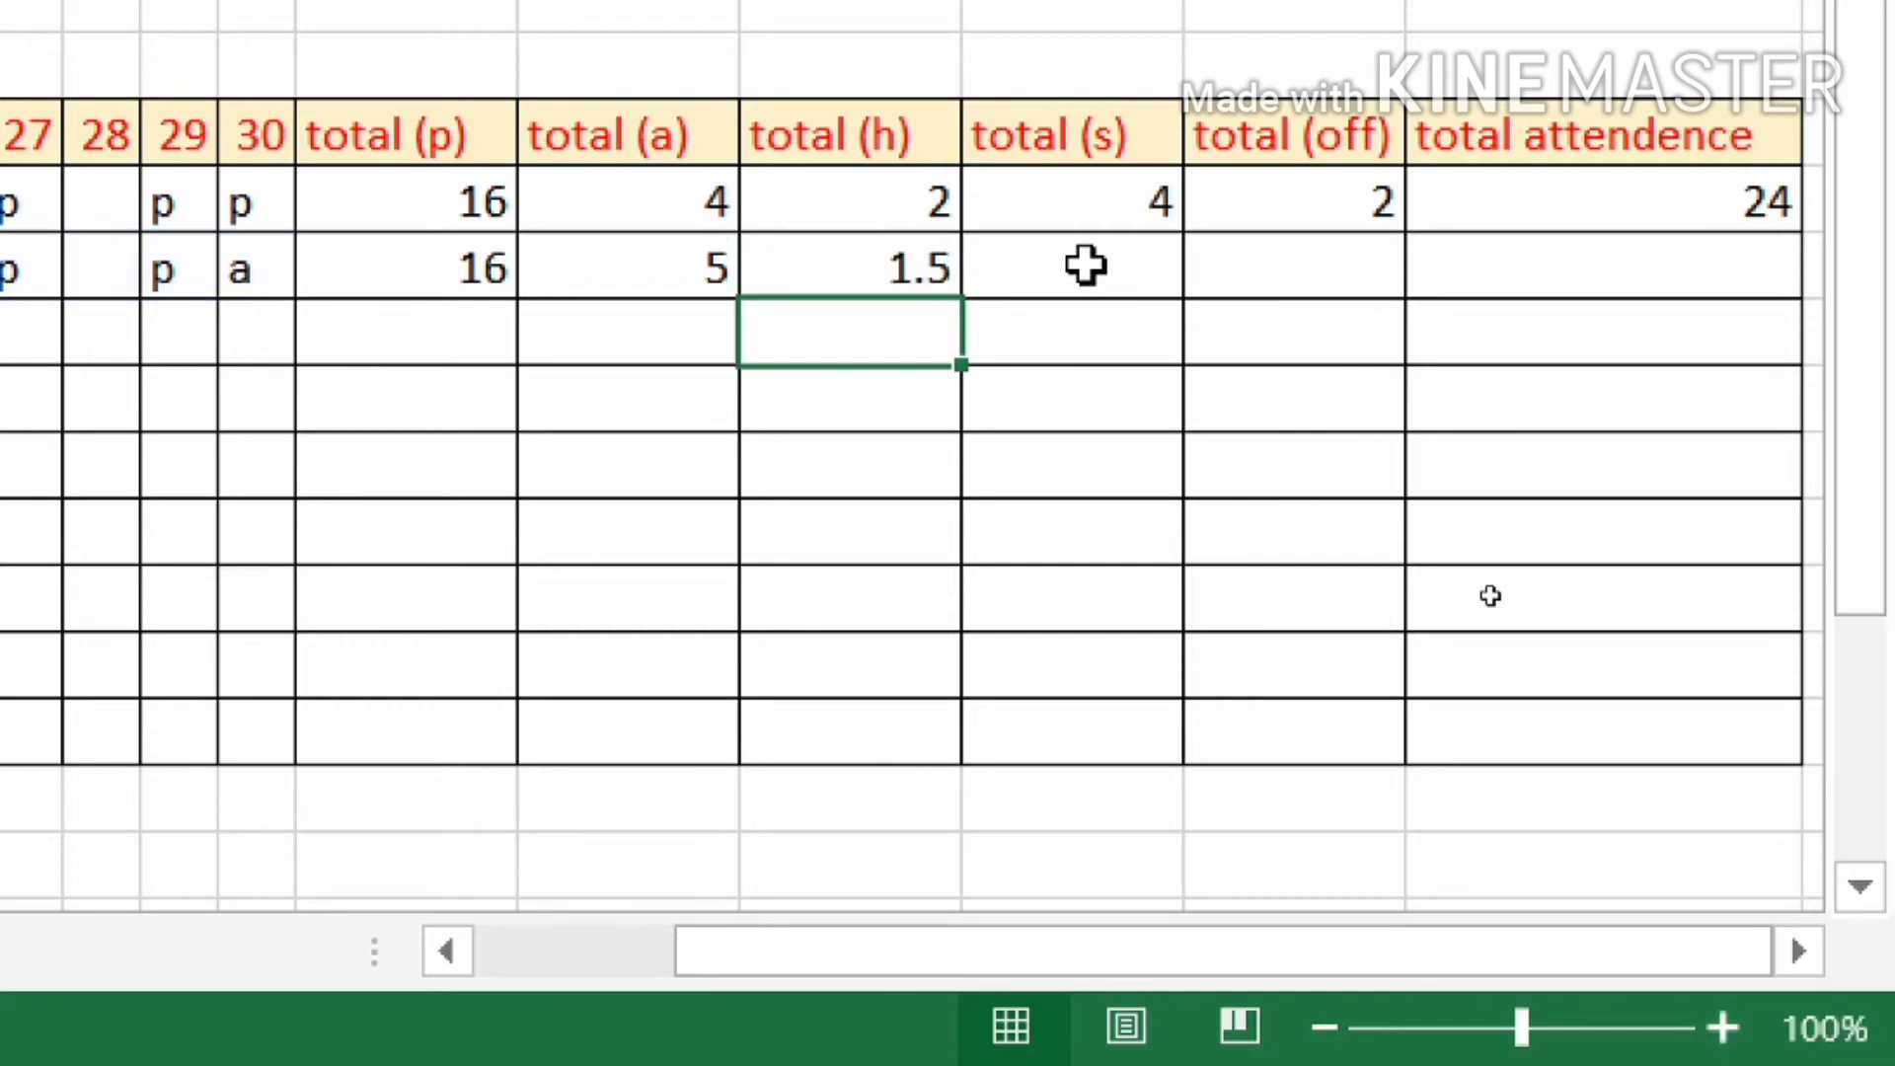
Enter 4 as the second employee's total (s) value in cell AK6.
{"action": "left_click", "coordinate": [922, 267]}
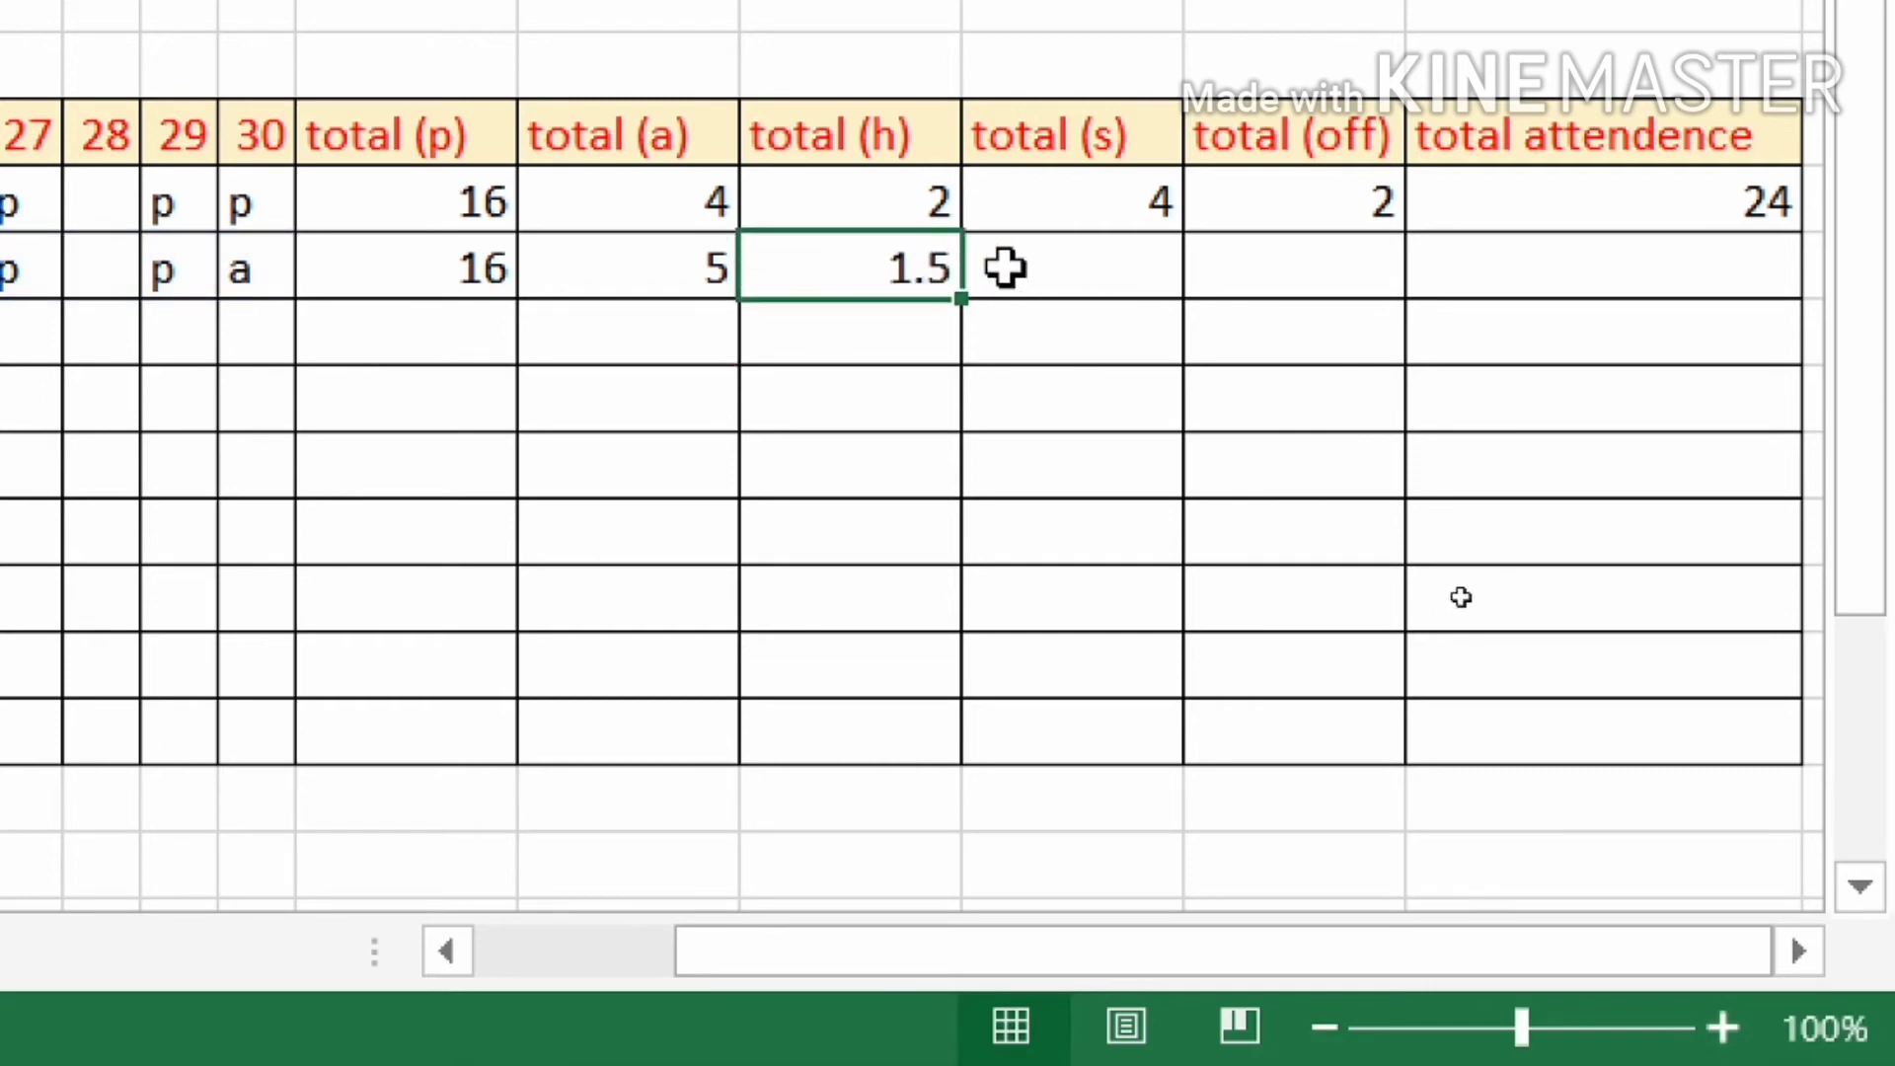
{"action": "left_click", "coordinate": [1060, 281]}
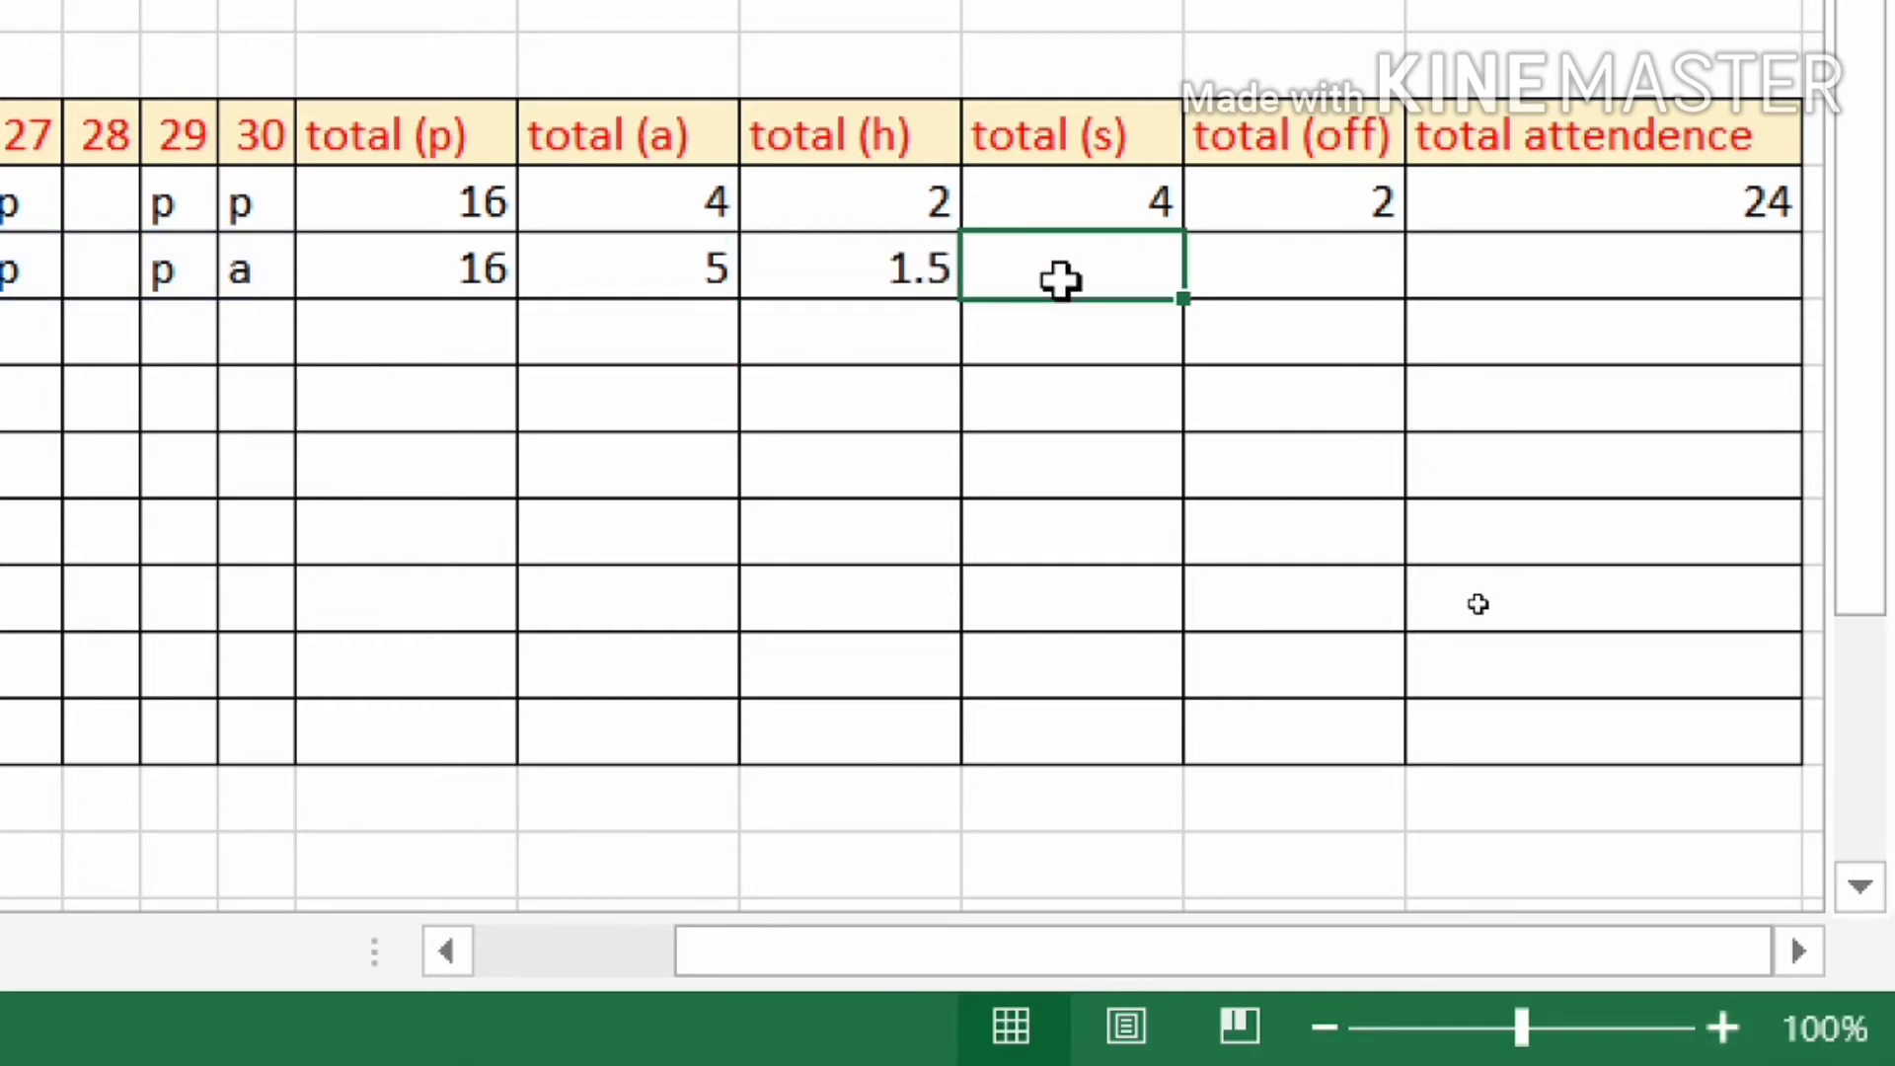
{"action": "type", "text": "4"}
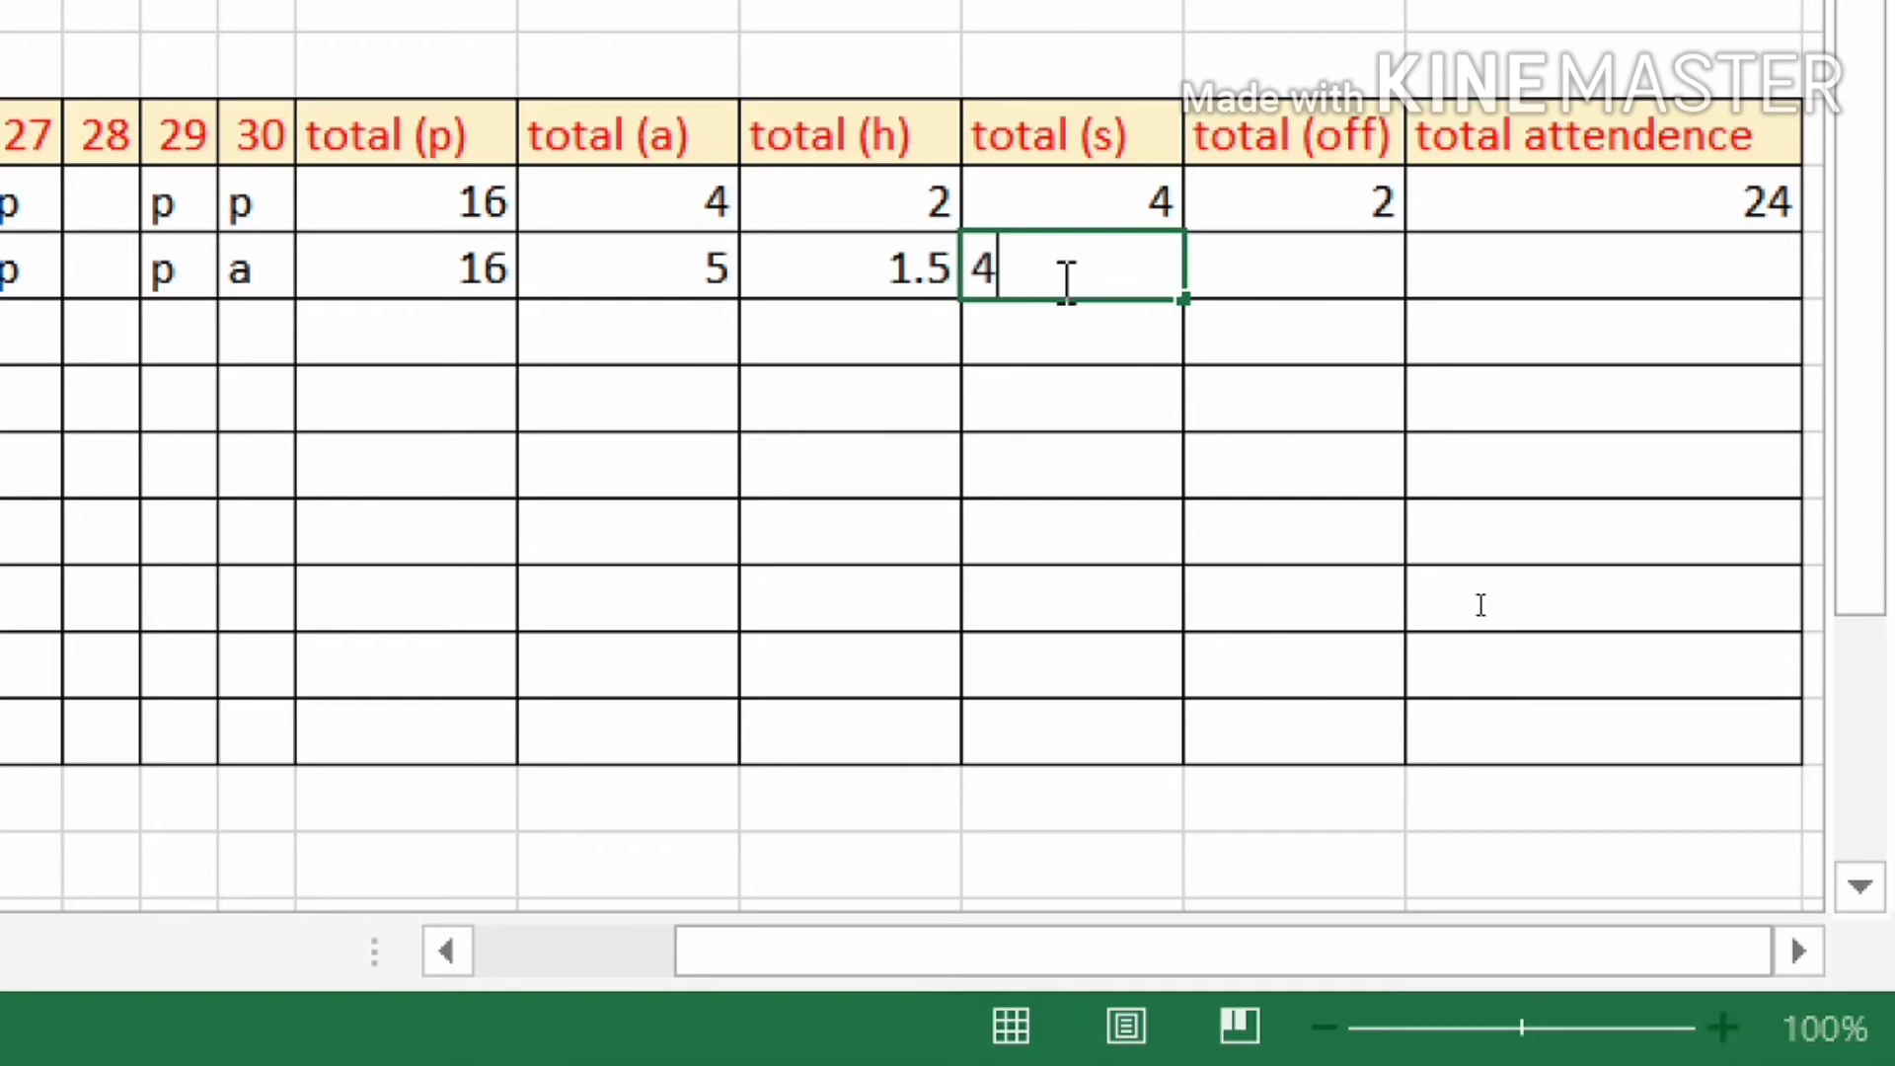
Enter the formula =countif(d6:ag6,"off") in cell AL6 under total (off) to count the second employee's off marks.
{"action": "left_click", "coordinate": [1314, 255]}
{"action": "type", "text": "="}
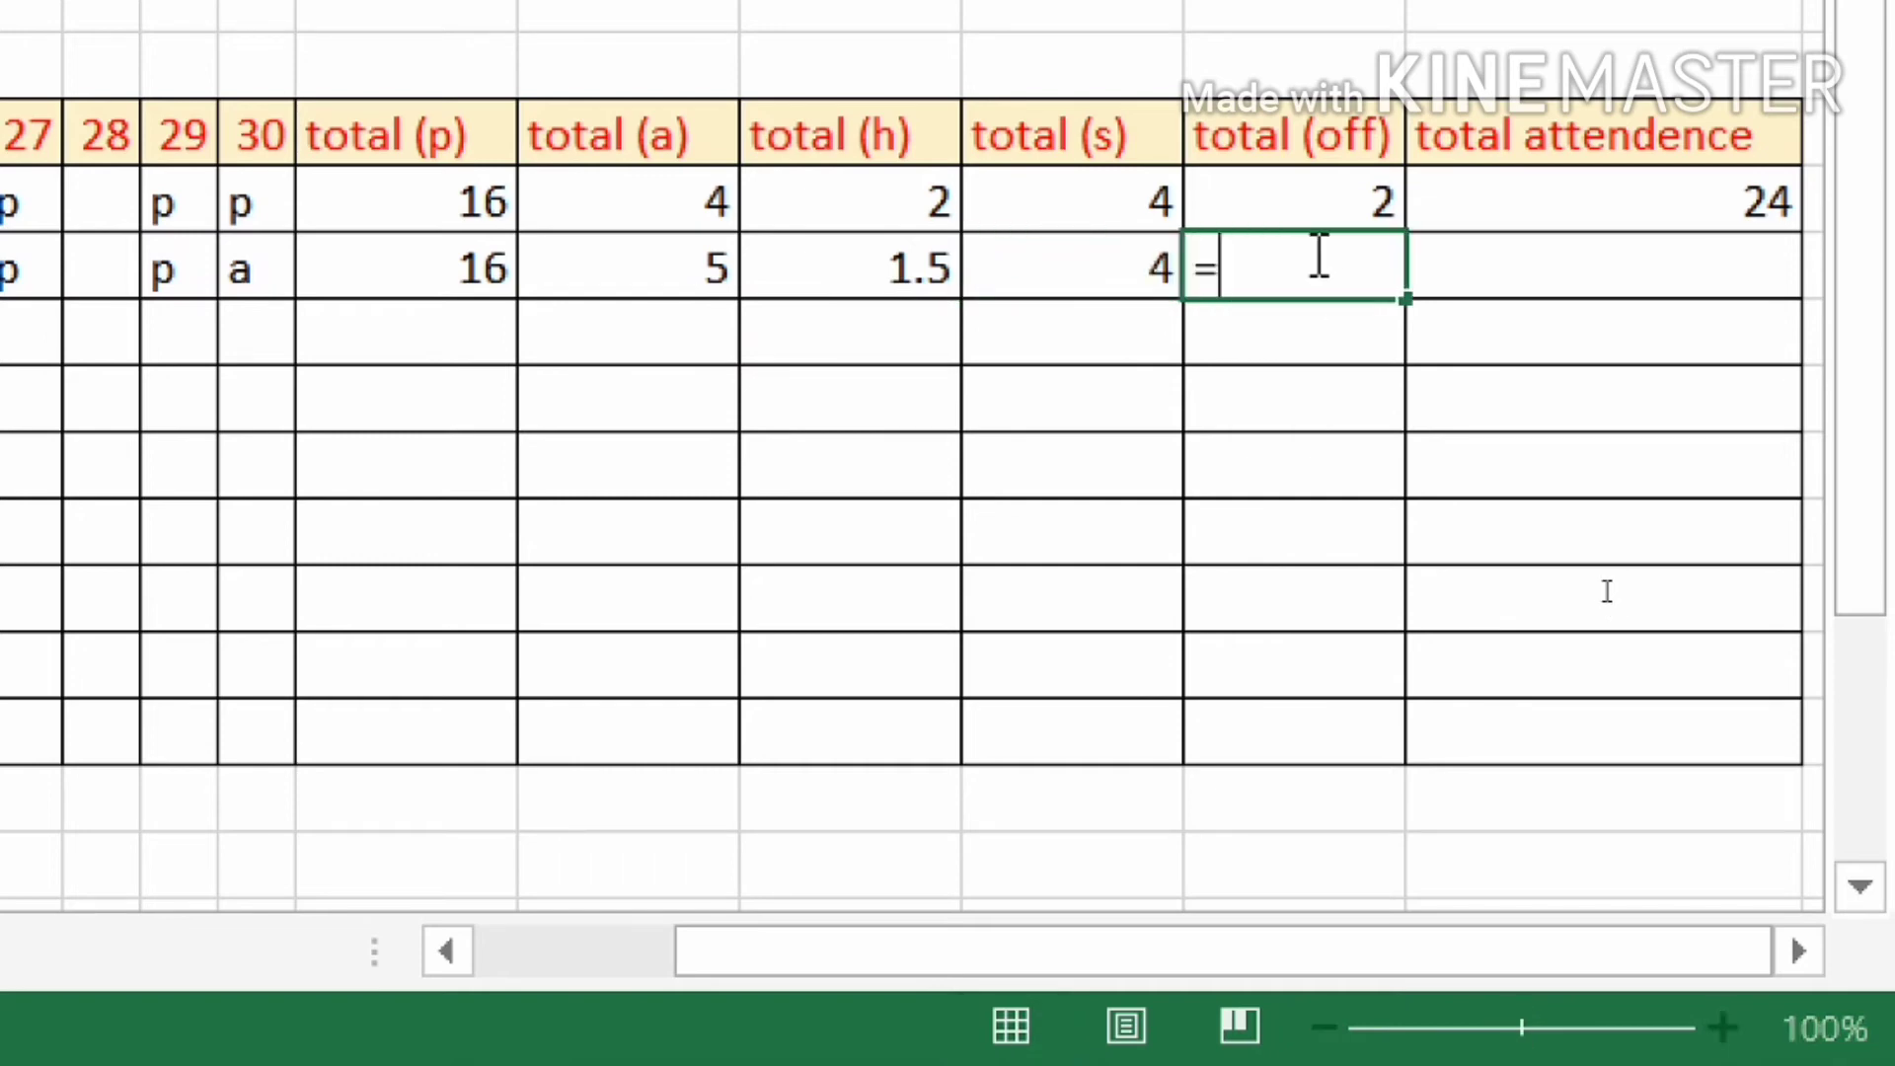
{"action": "type", "text": "count"}
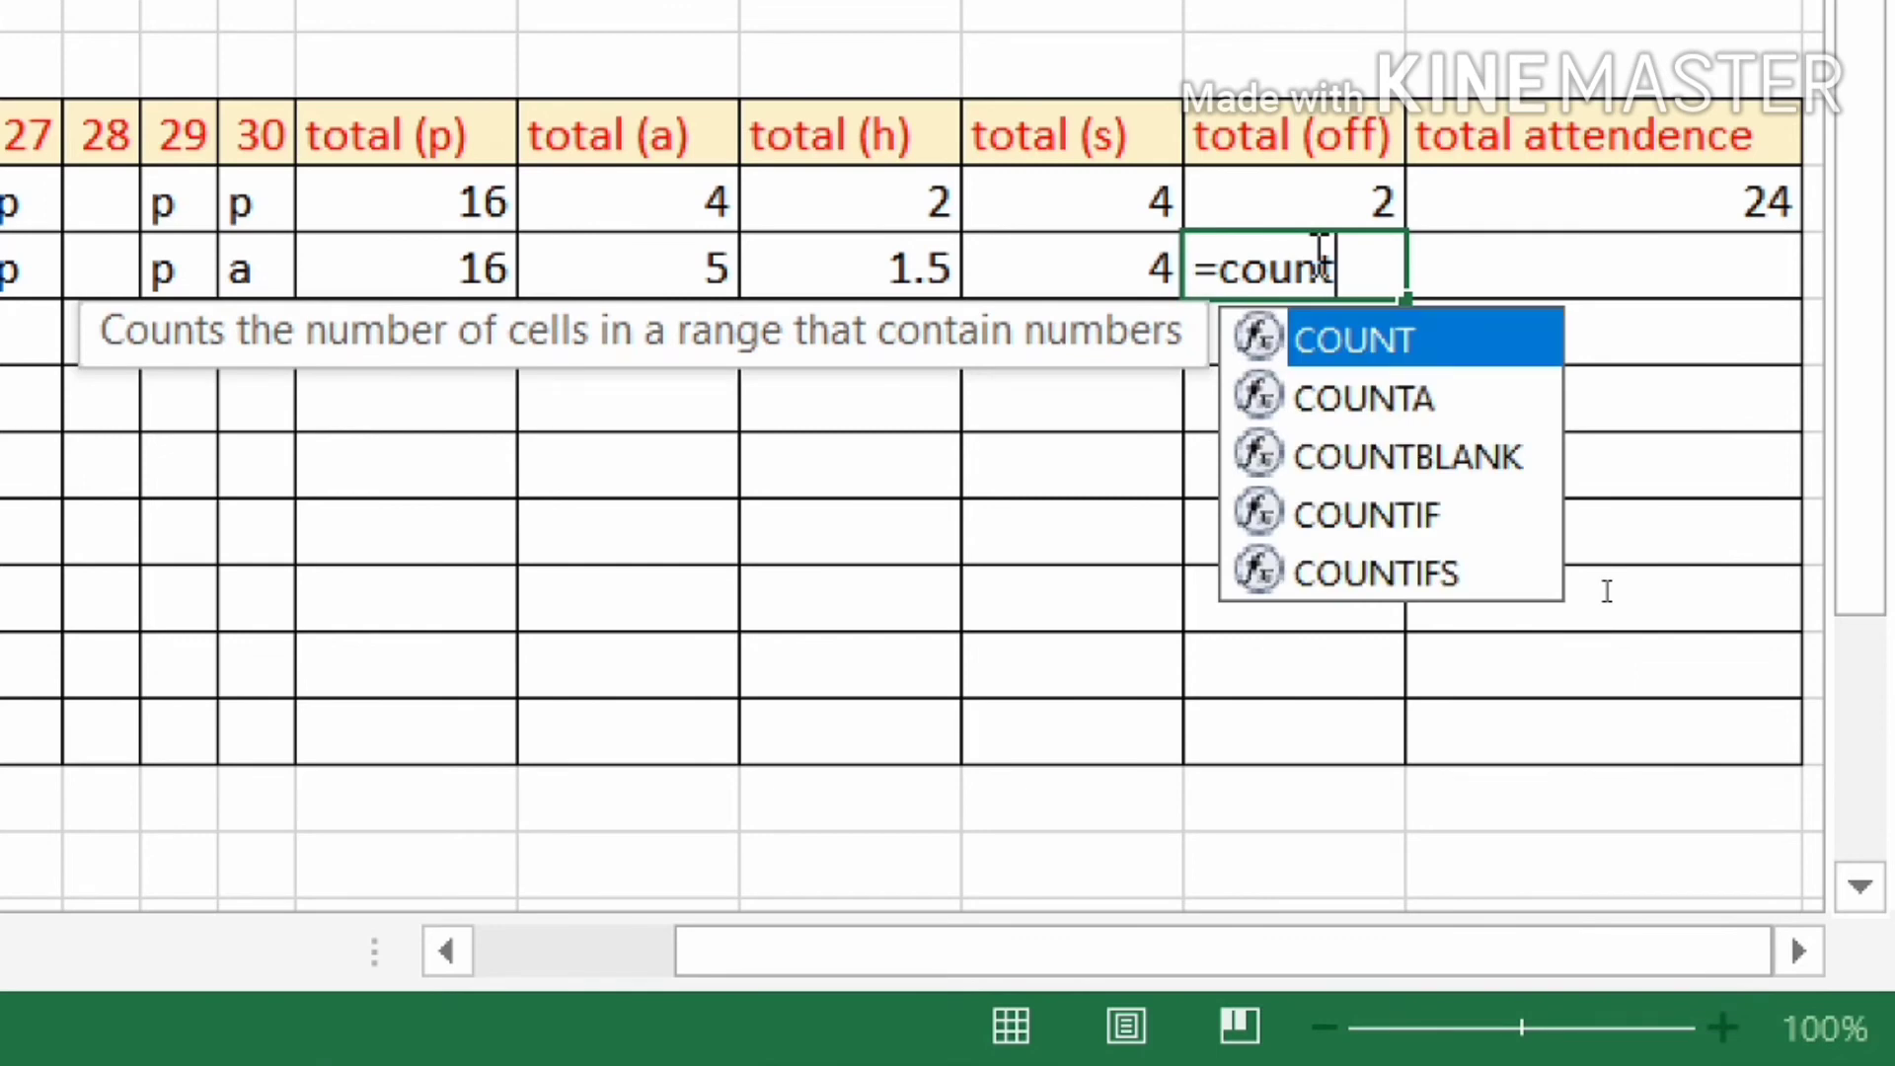
{"action": "type", "text": "if("}
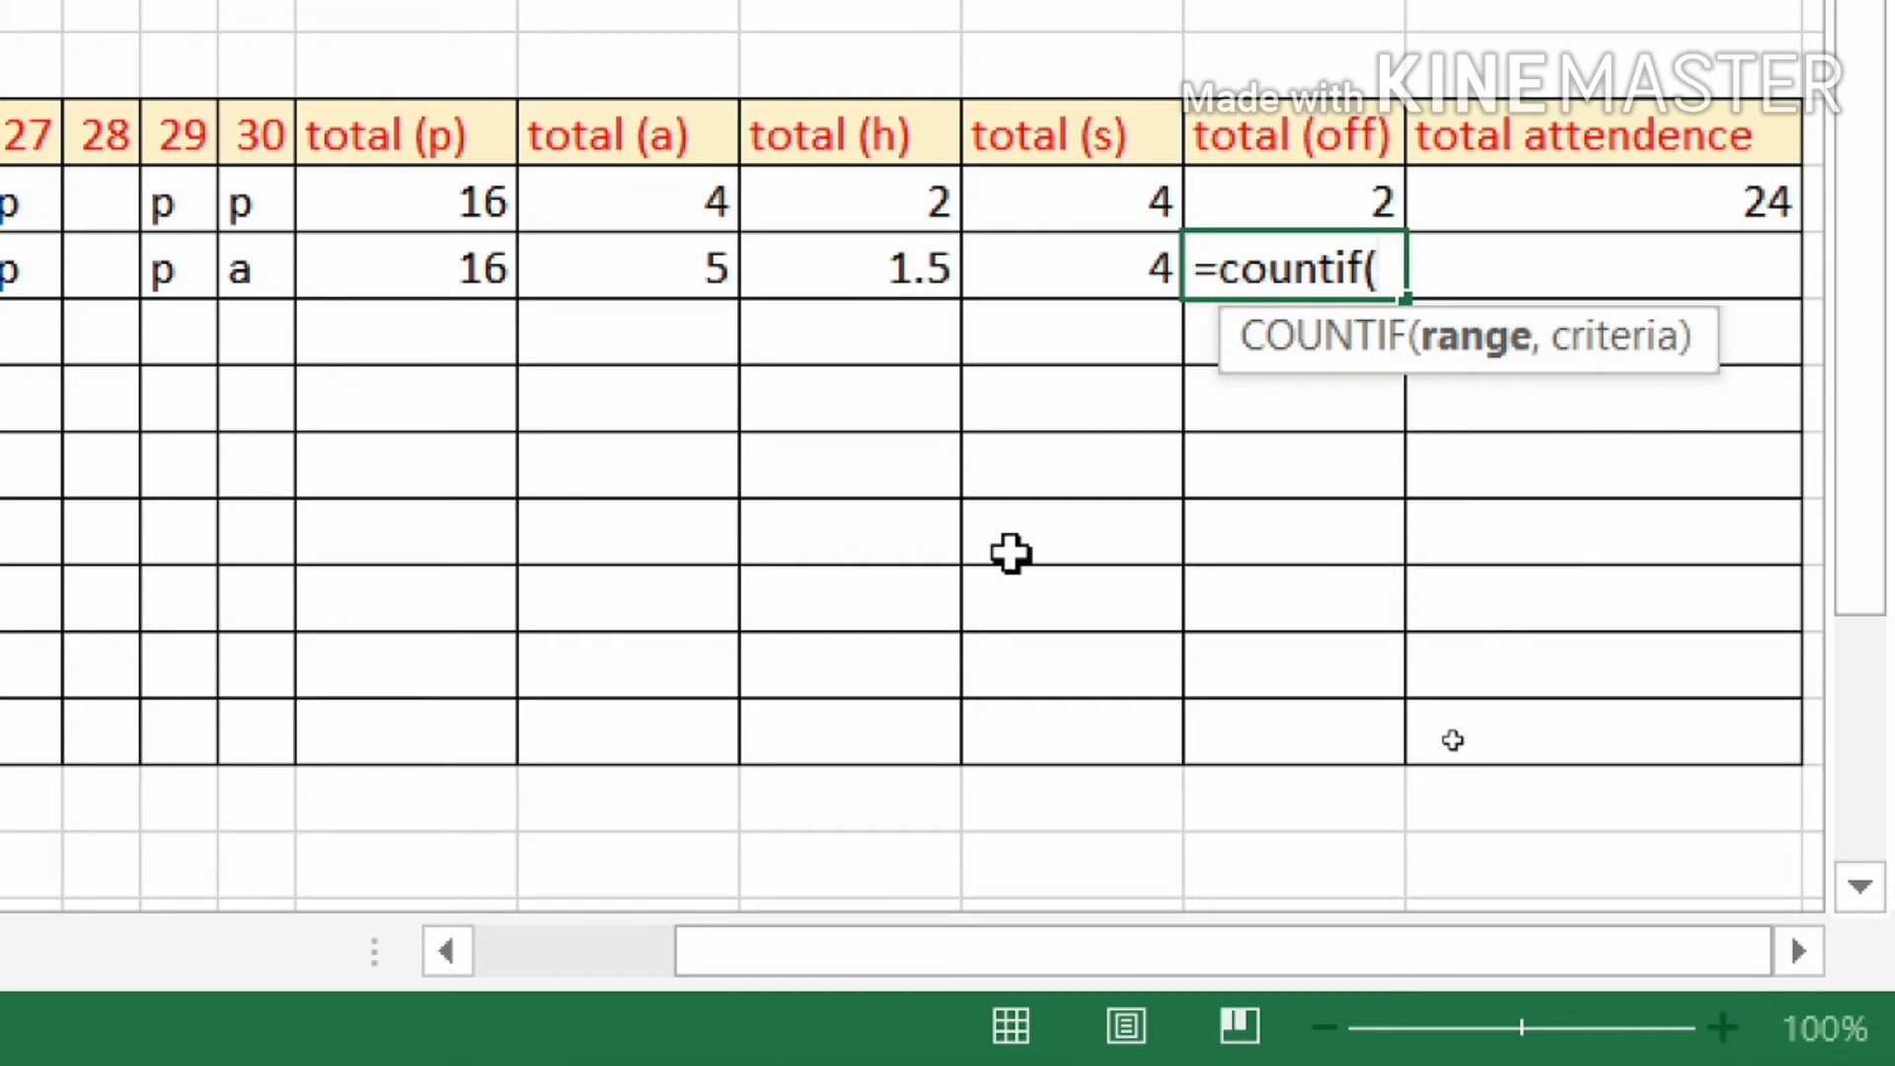
{"action": "type", "text": "d6:ag"}
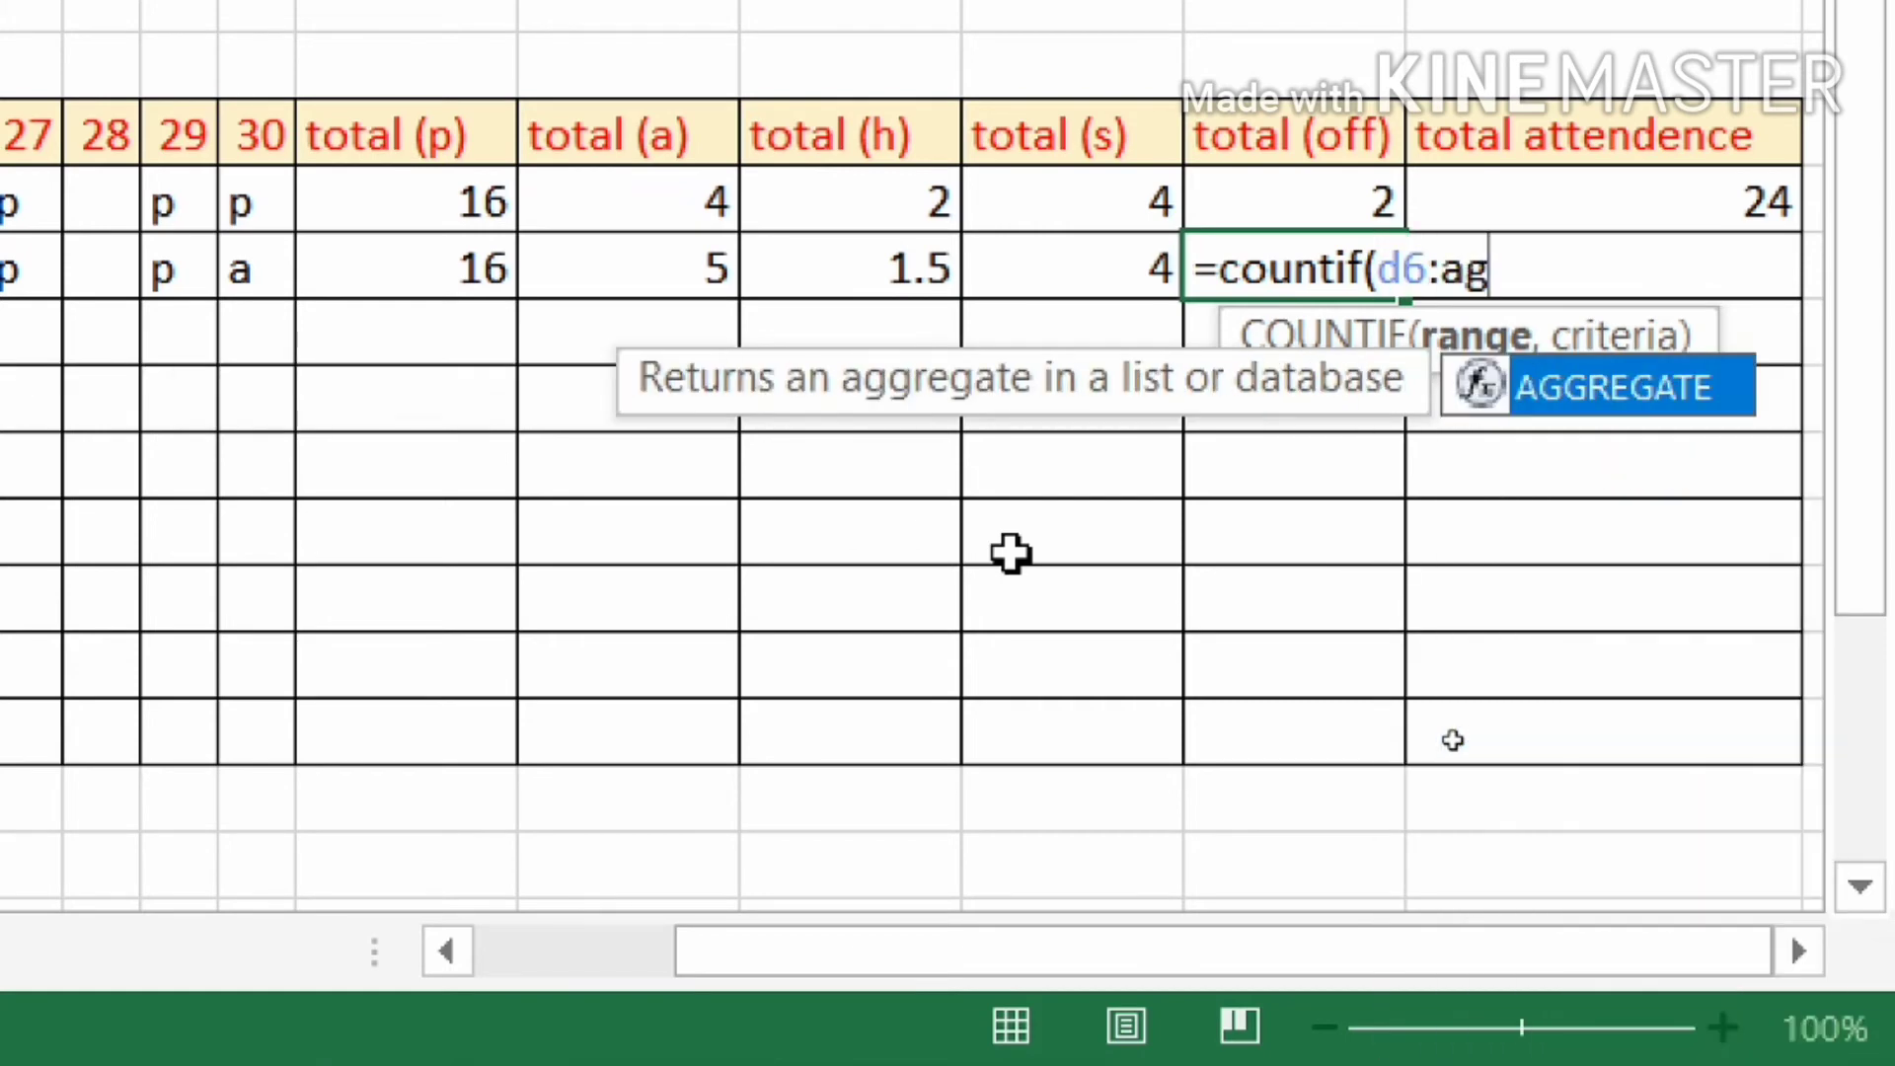
{"action": "type", "text": "6"}
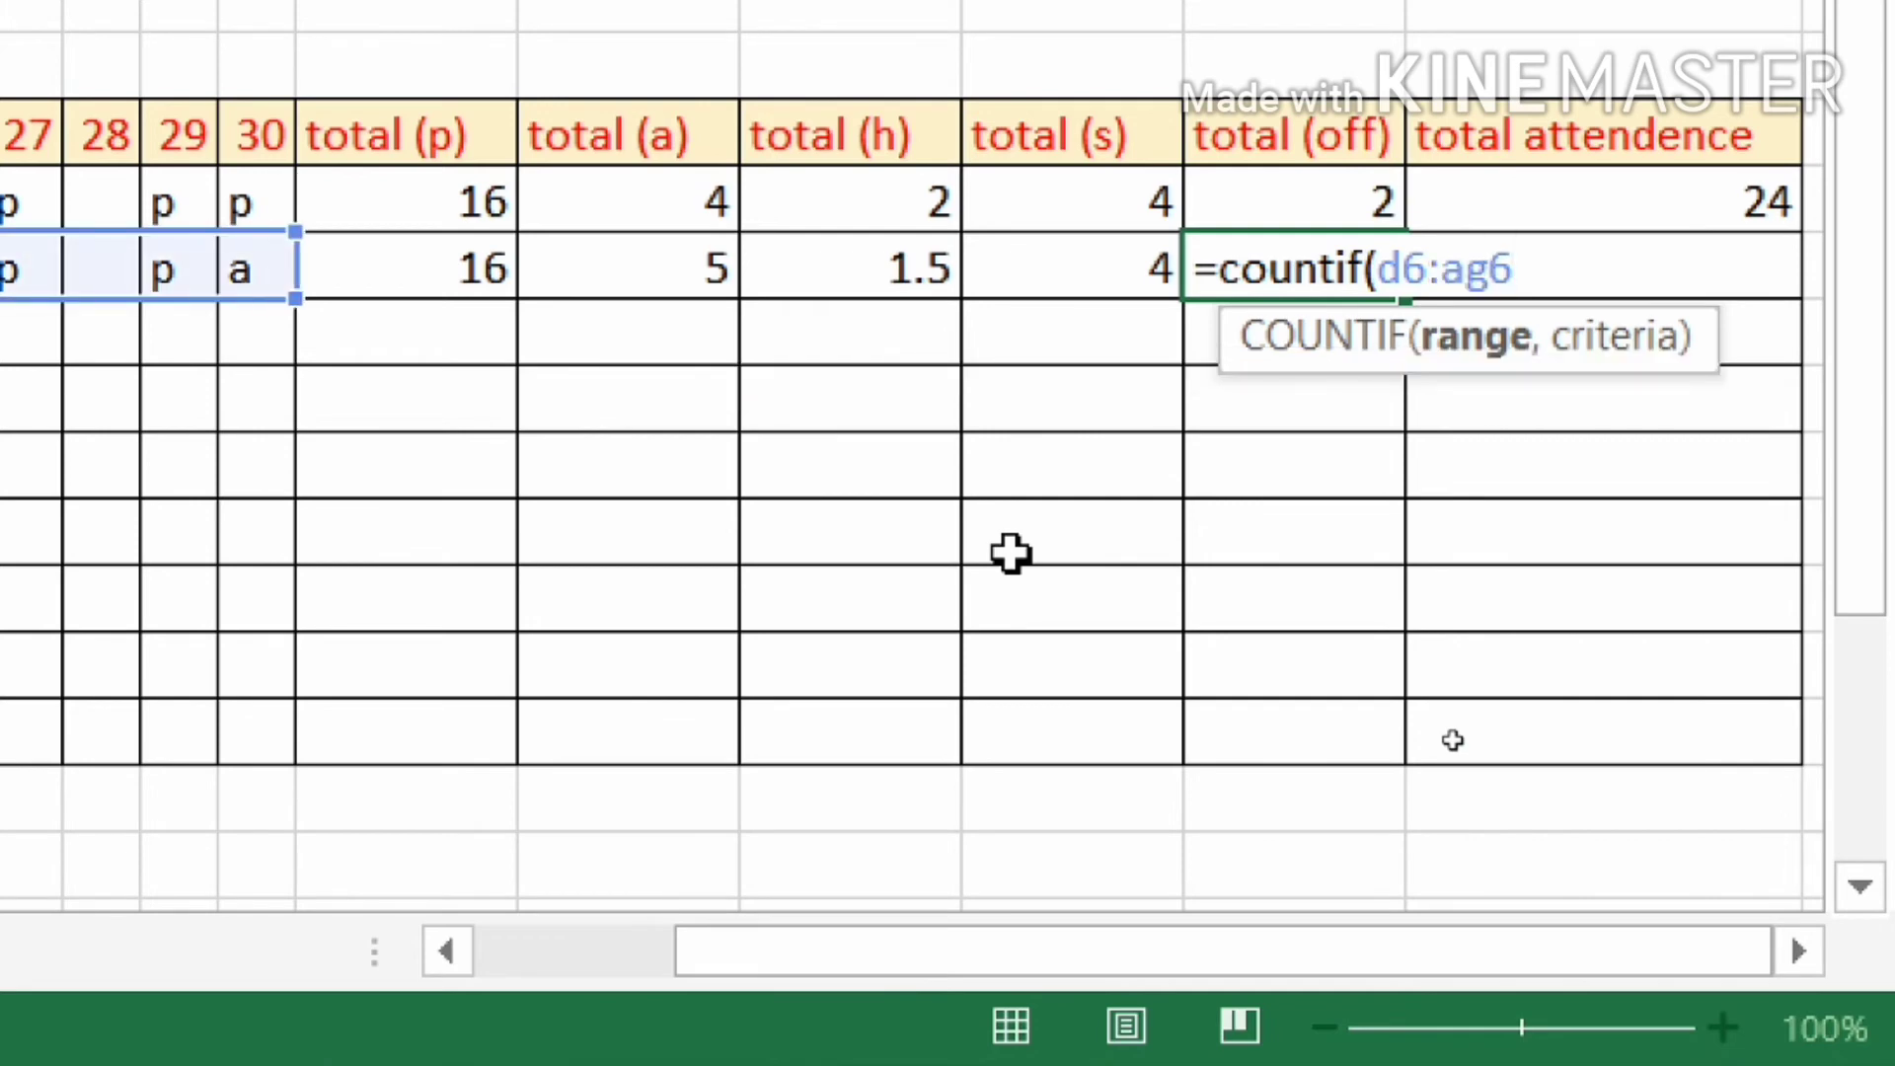
{"action": "type", "text": ")"}
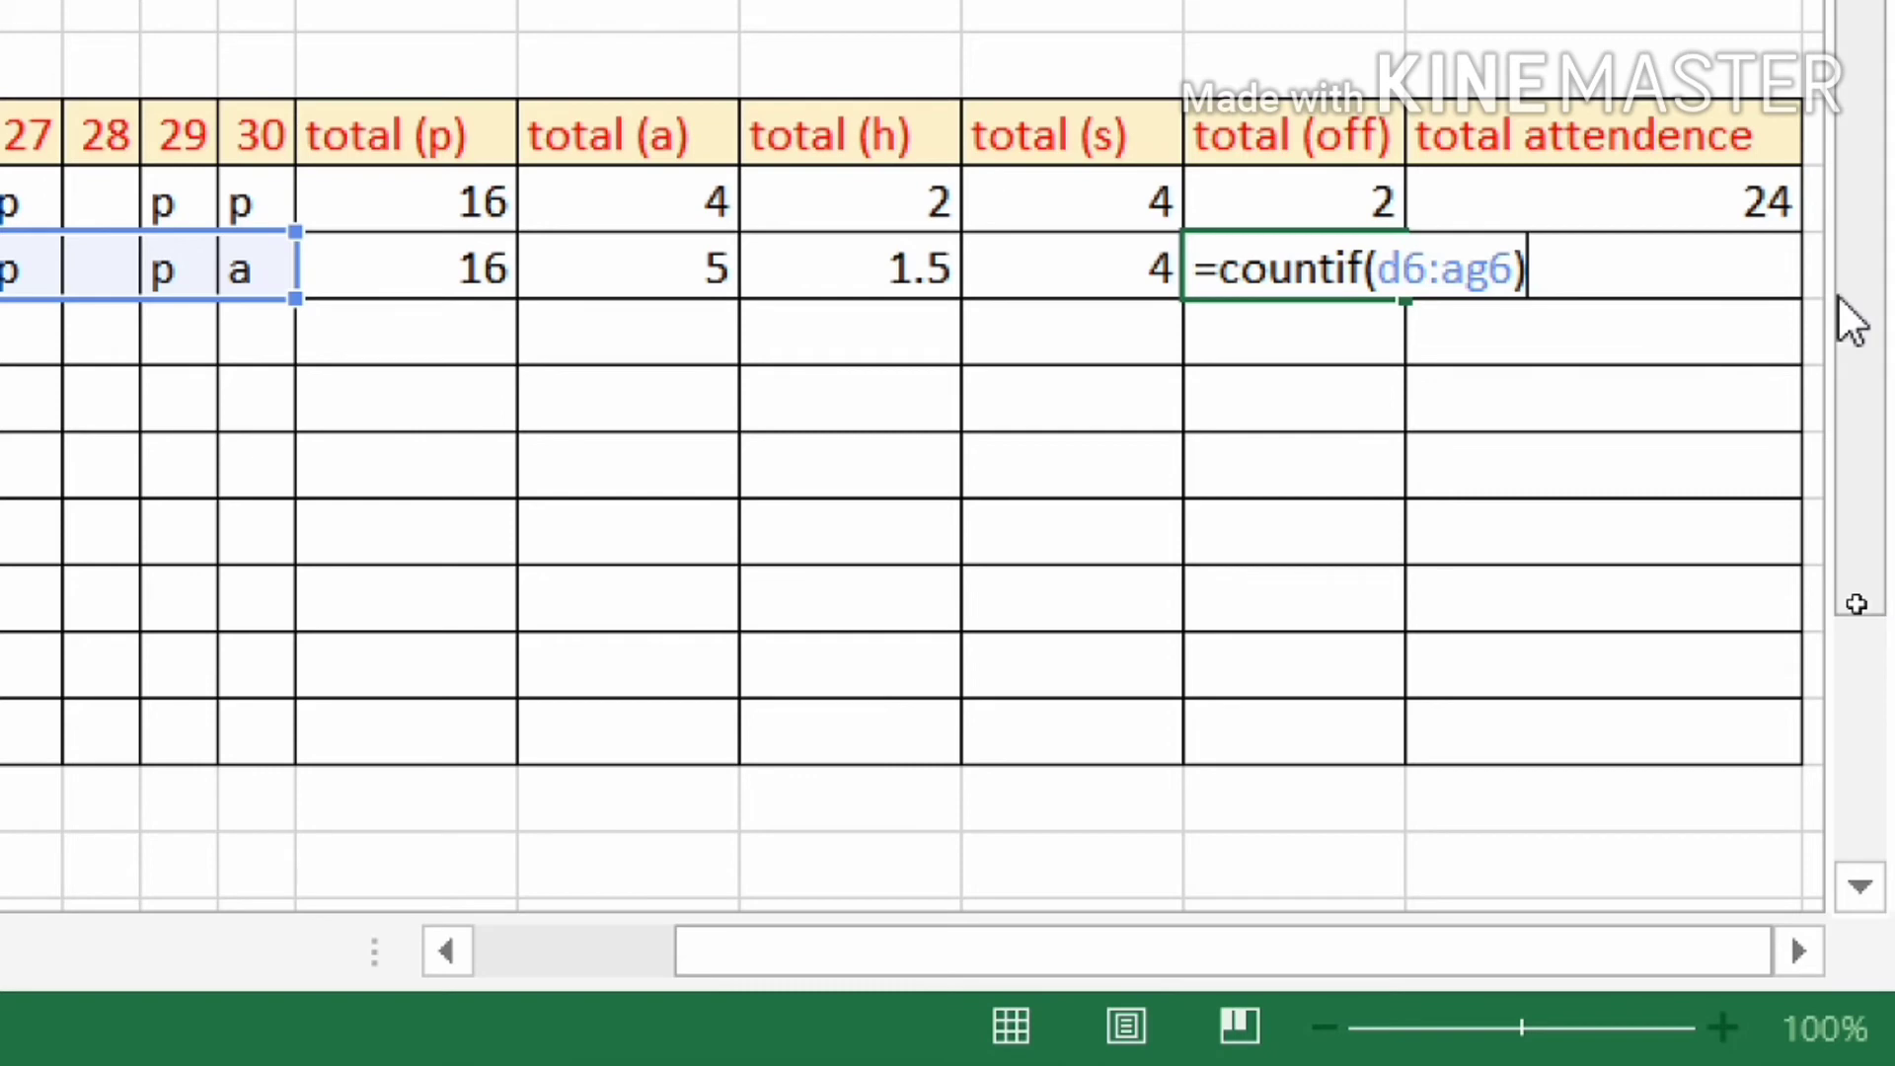
{"action": "key", "text": "BackSpace"}
{"action": "type", "text": ","}
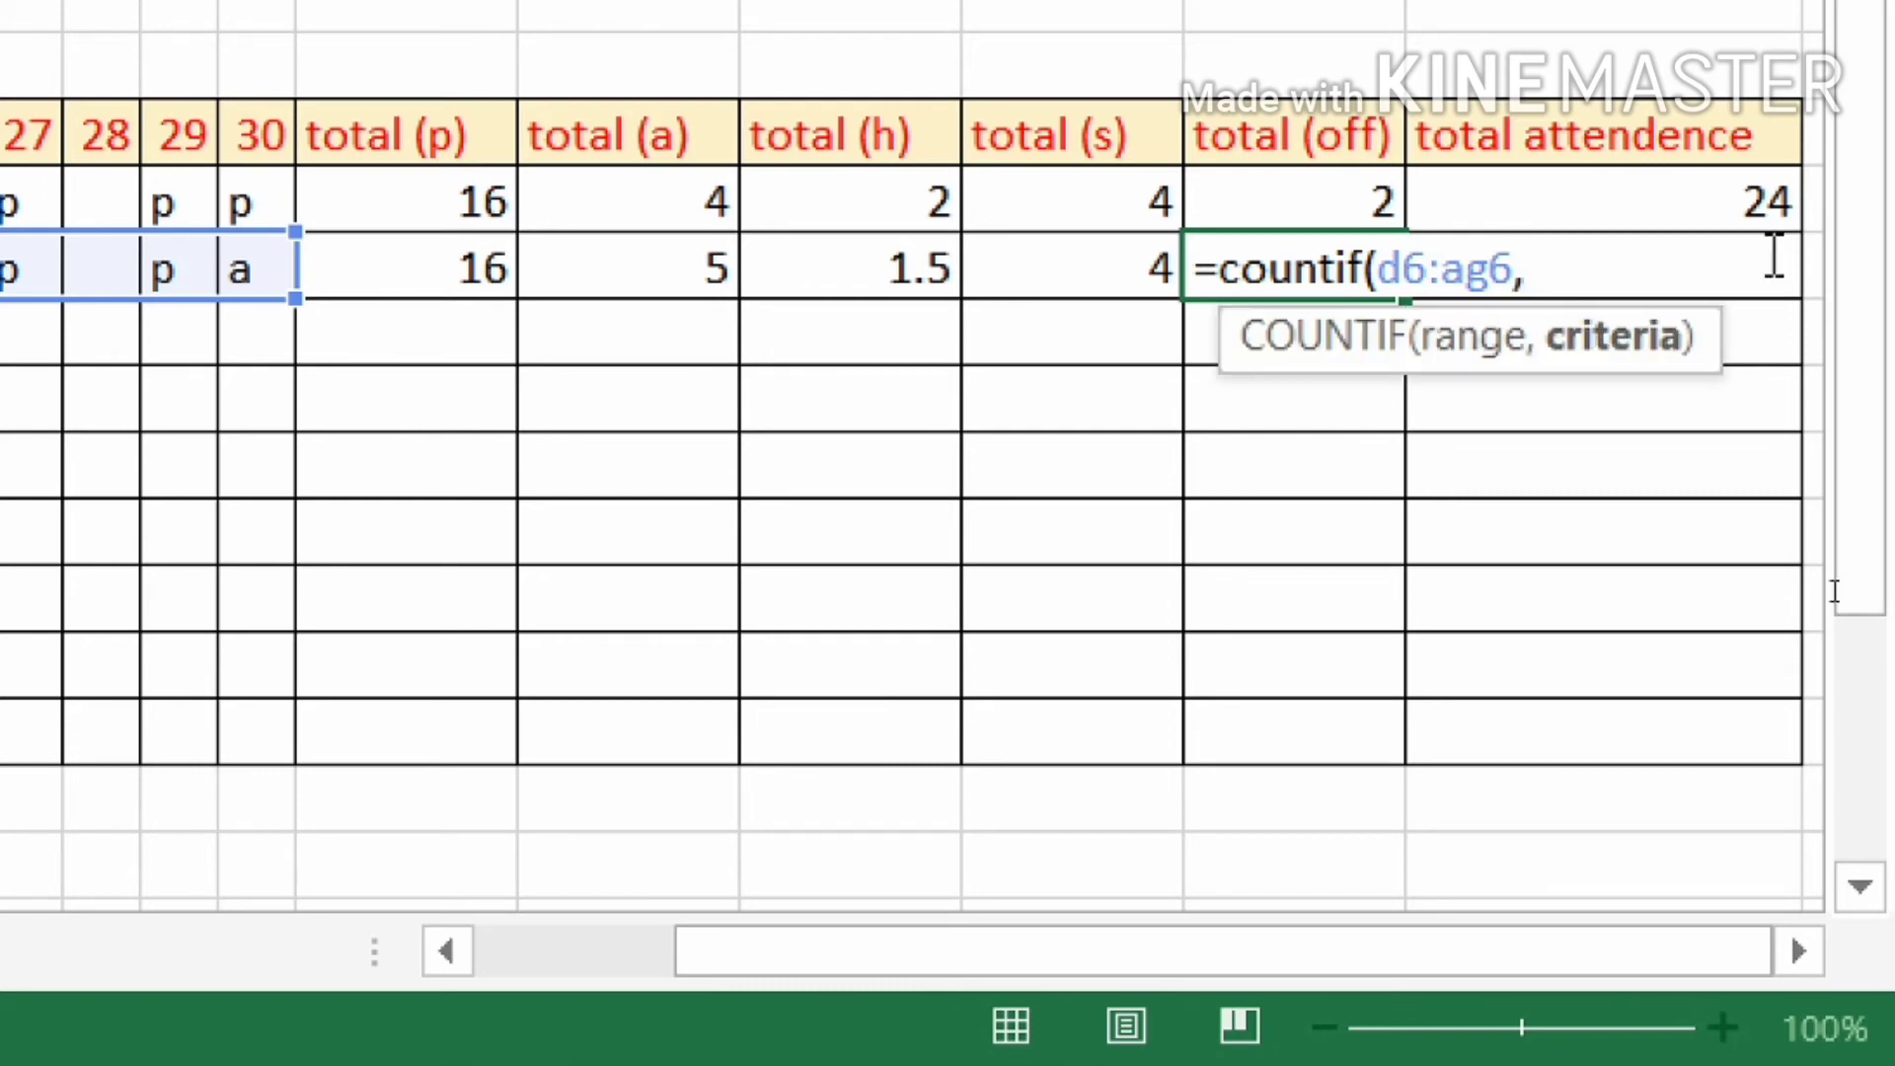
{"action": "type", "text": "\"o"}
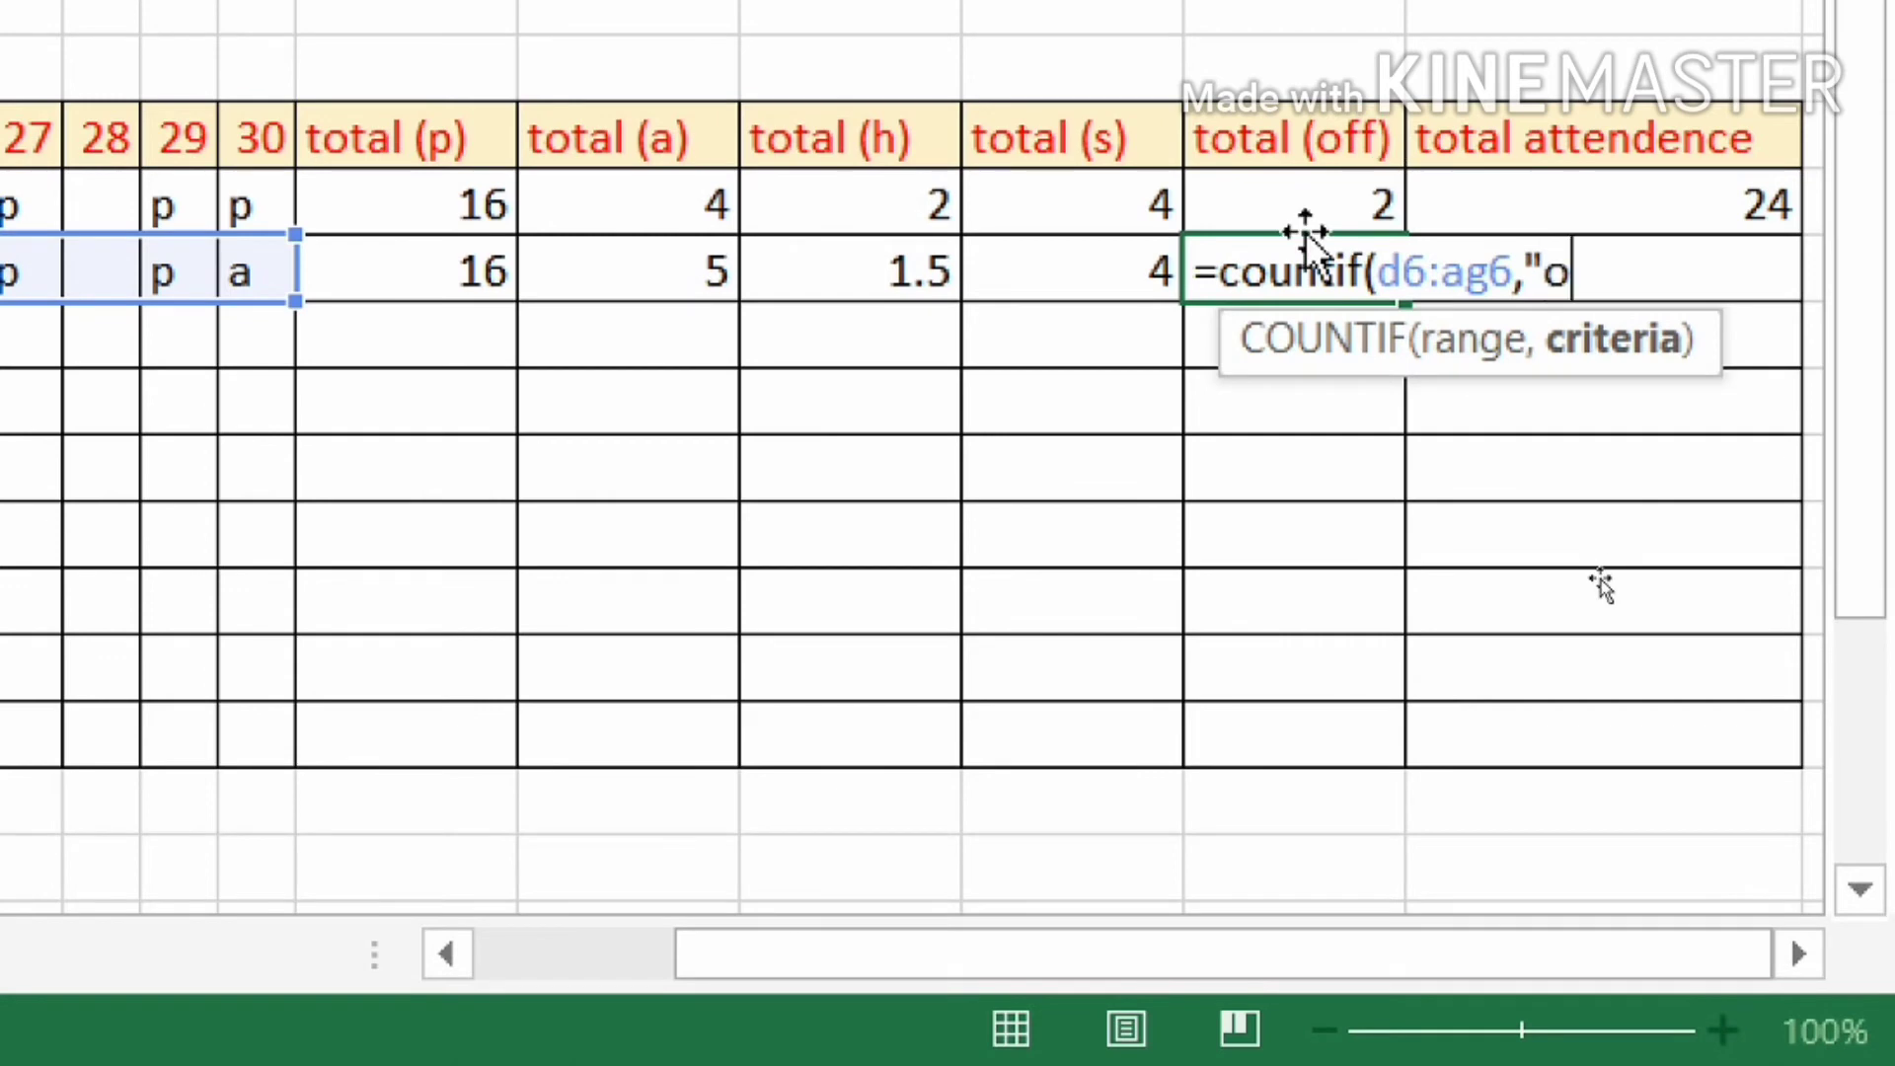
{"action": "type", "text": "ff\")"}
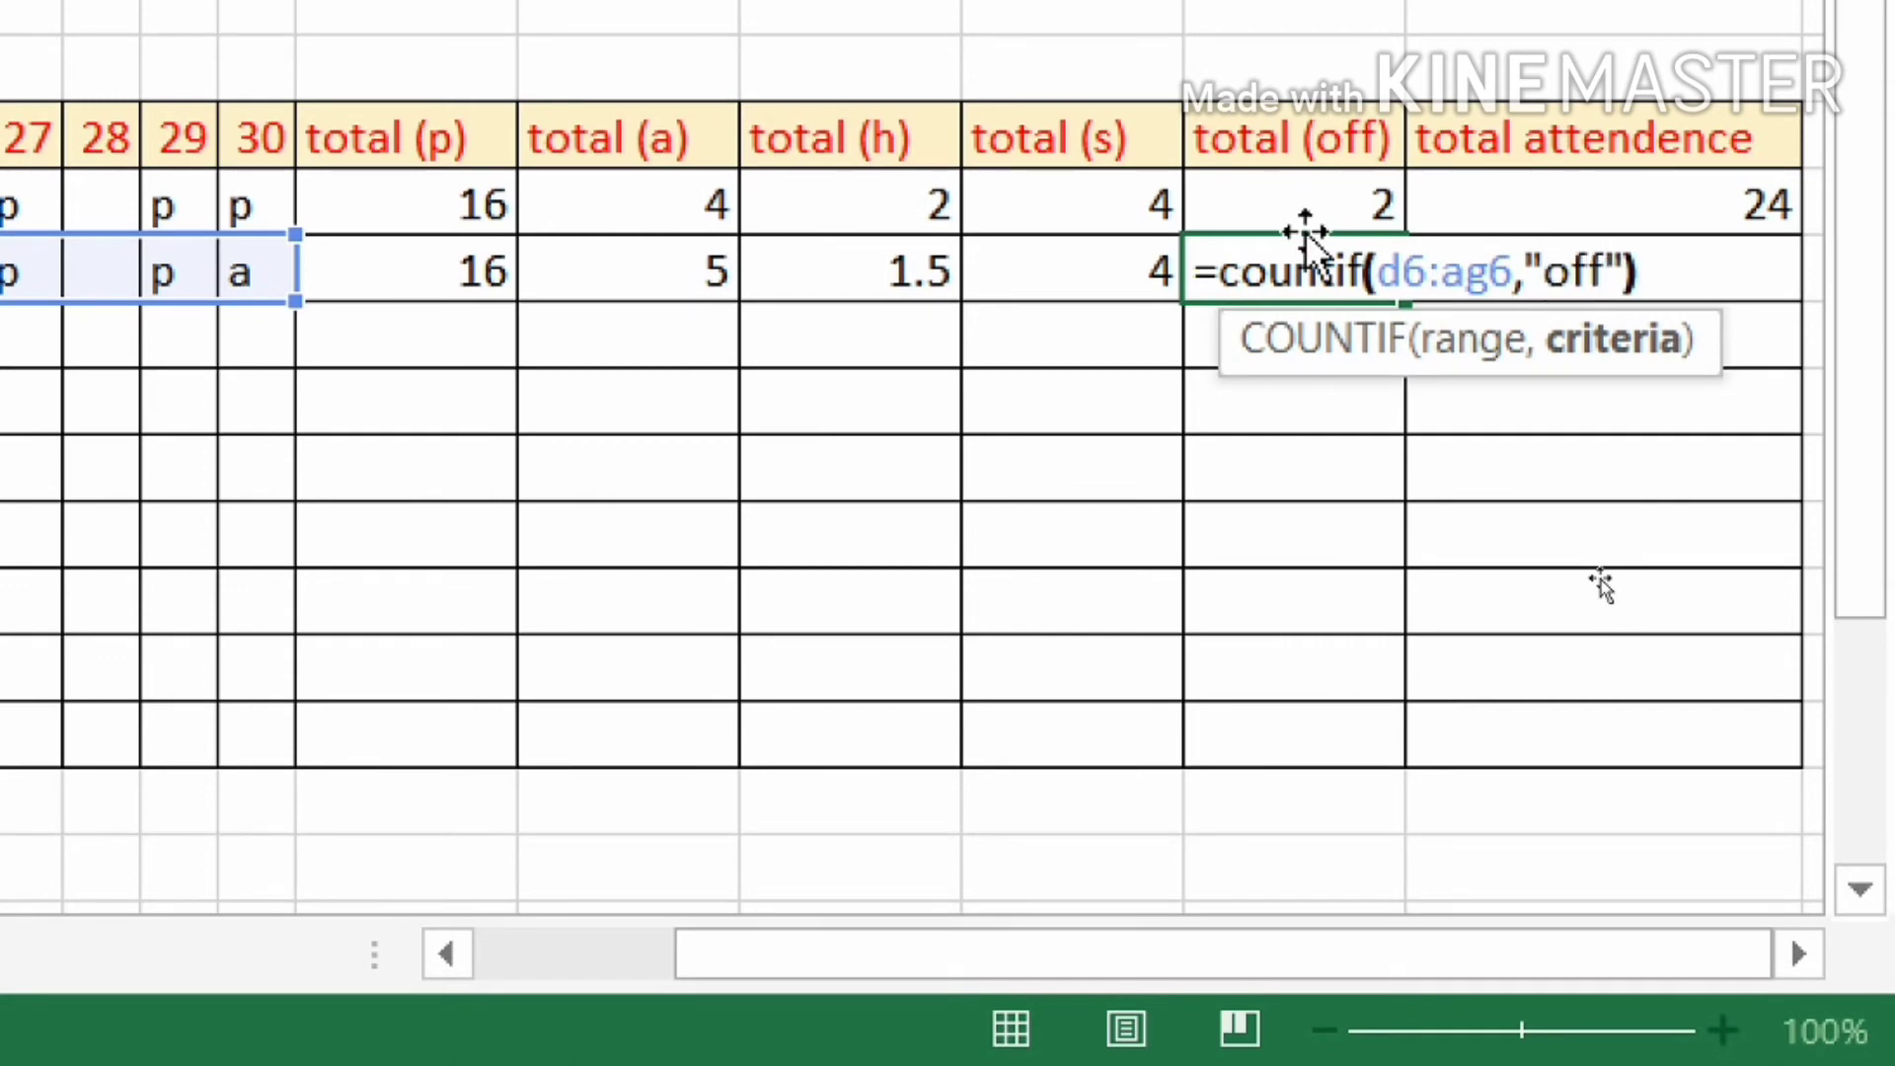
{"action": "key", "text": "Return"}
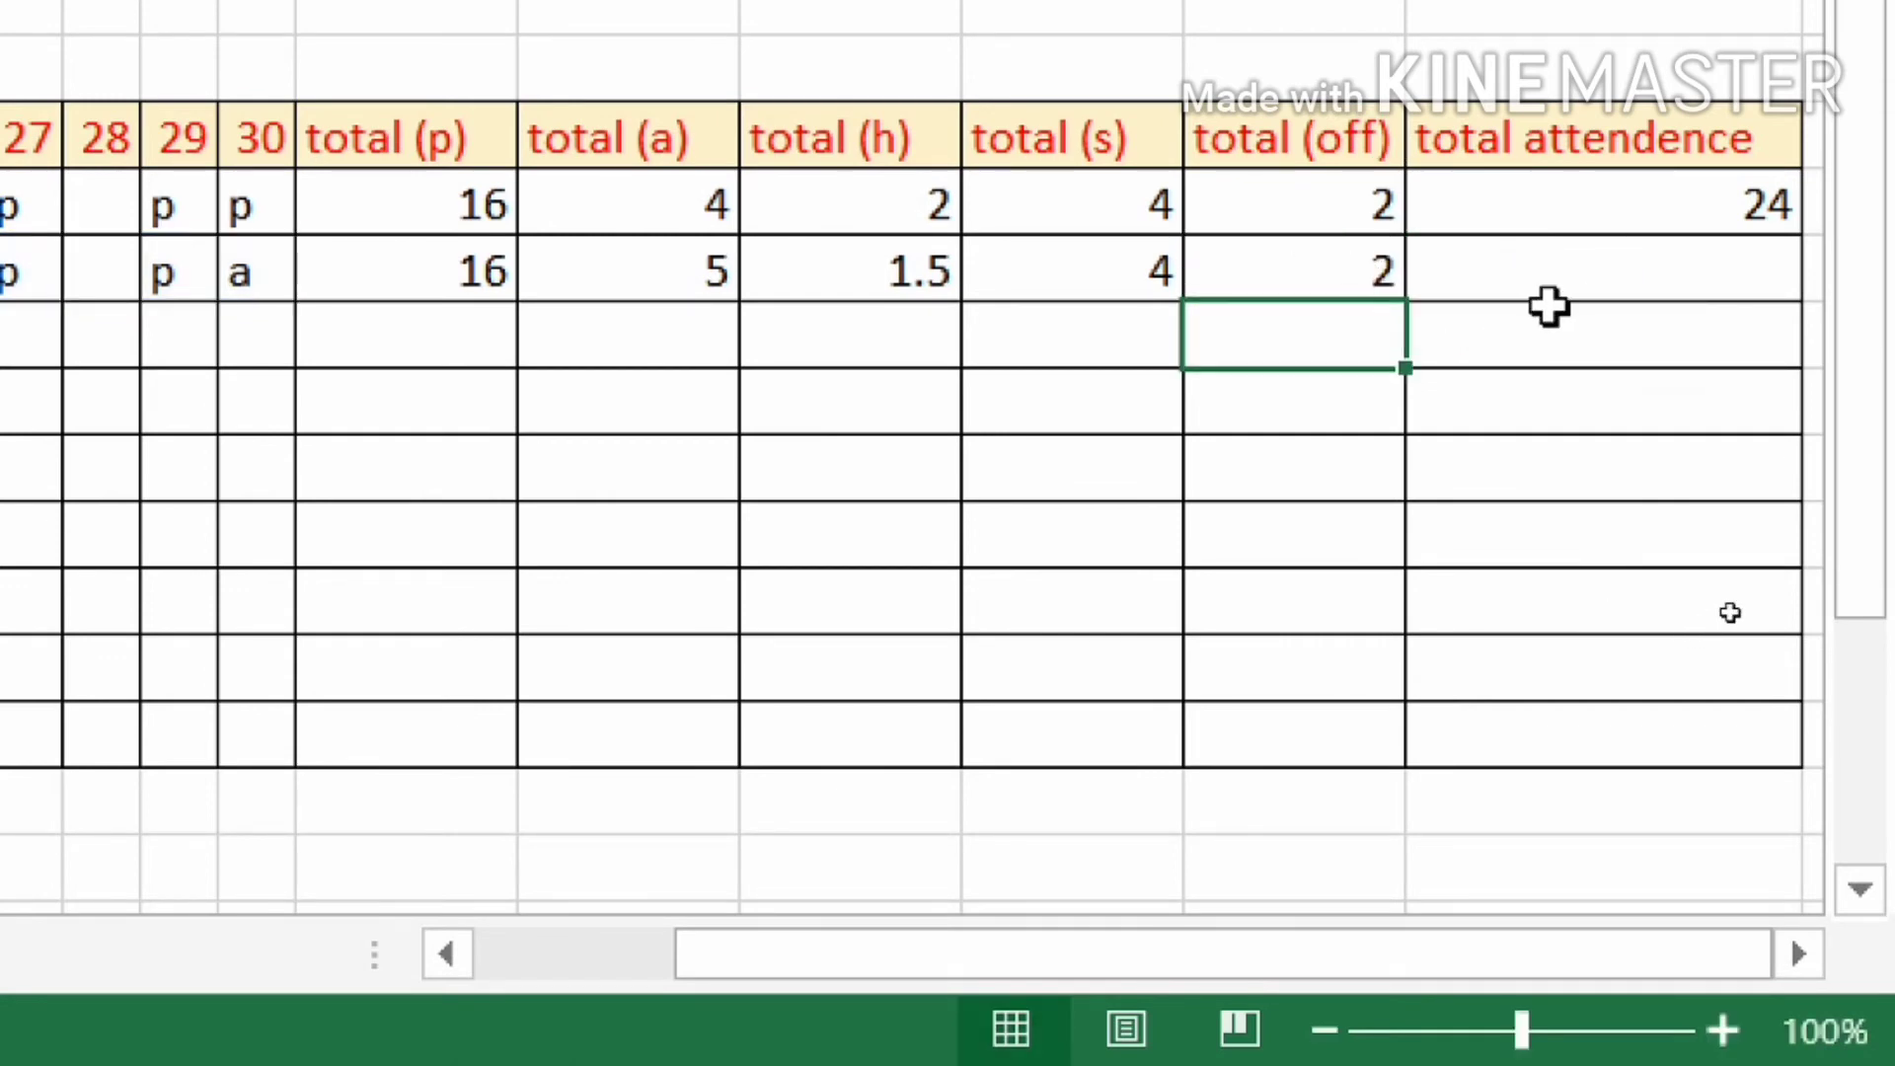
Enter the formula =AH6+AJ6+AK6+AL6 in cell AM6 to calculate the second employee's total attendance.
{"action": "left_click", "coordinate": [1586, 287]}
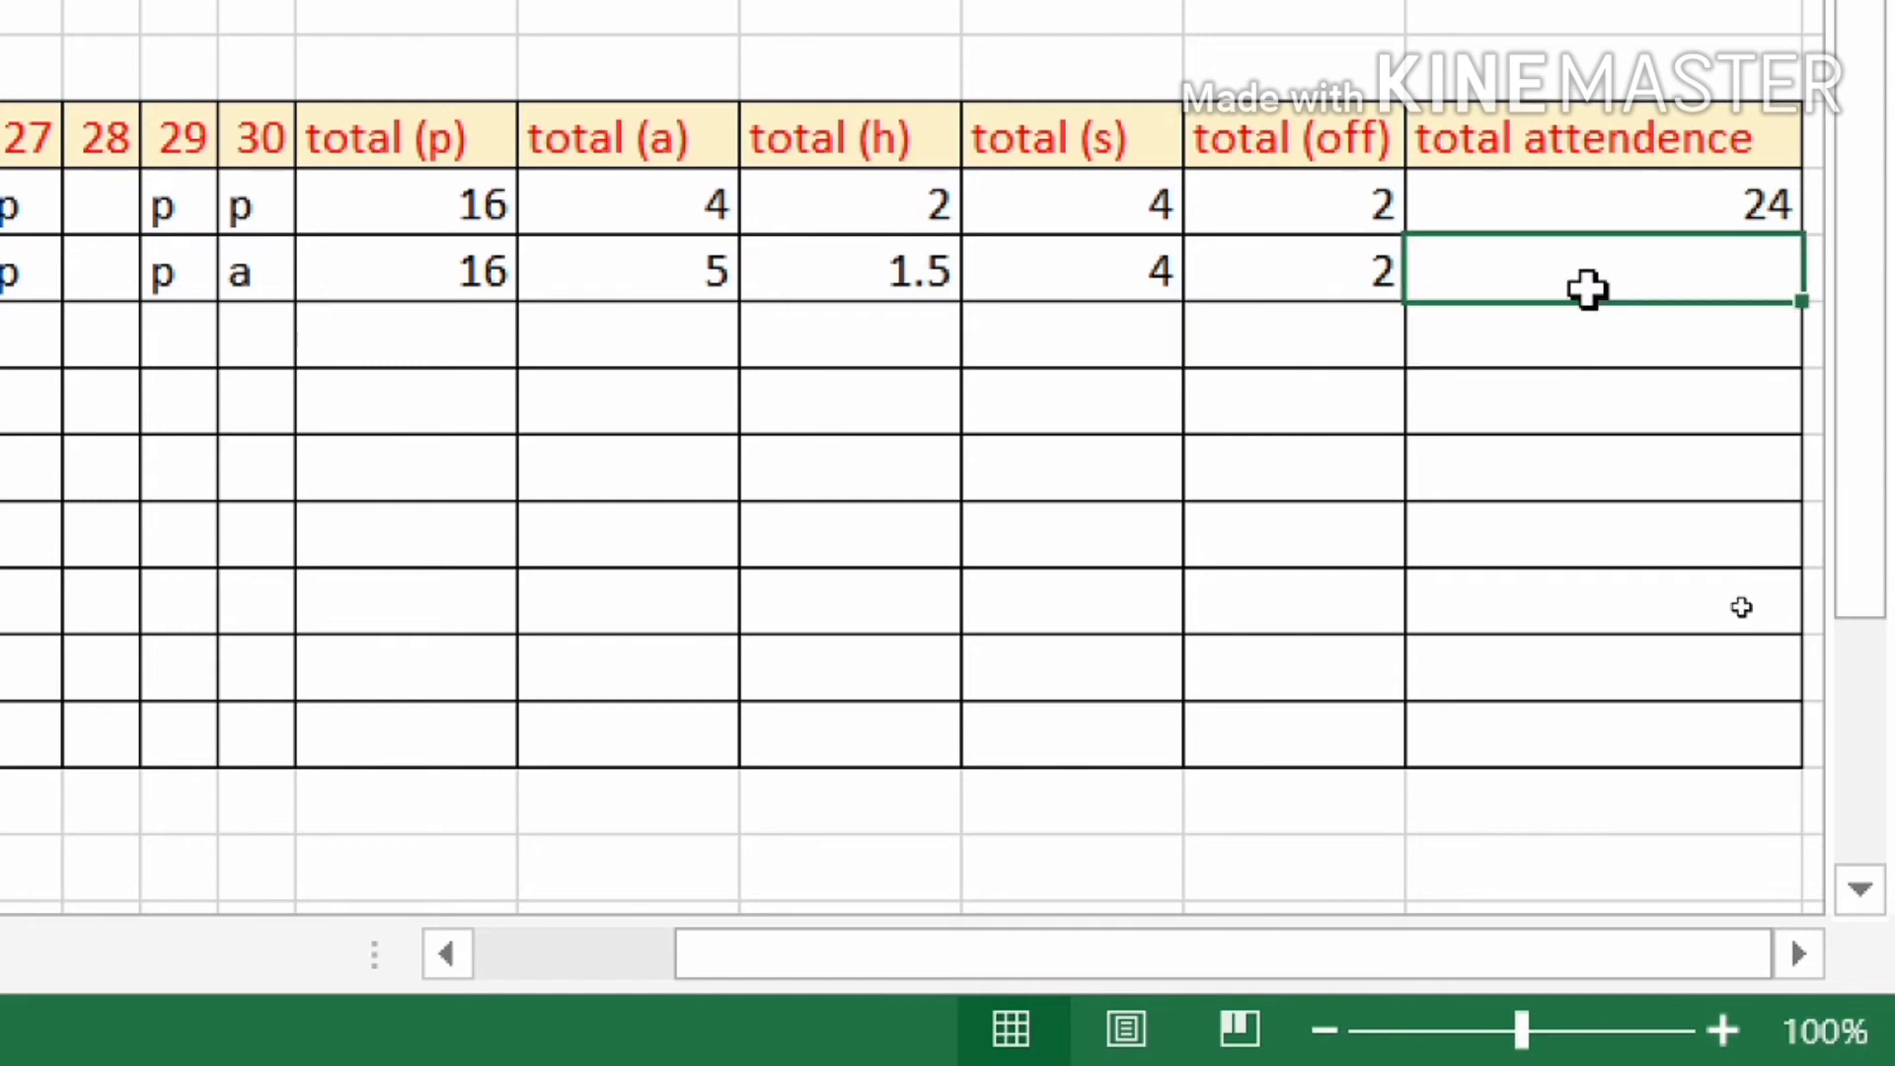
{"action": "type", "text": "="}
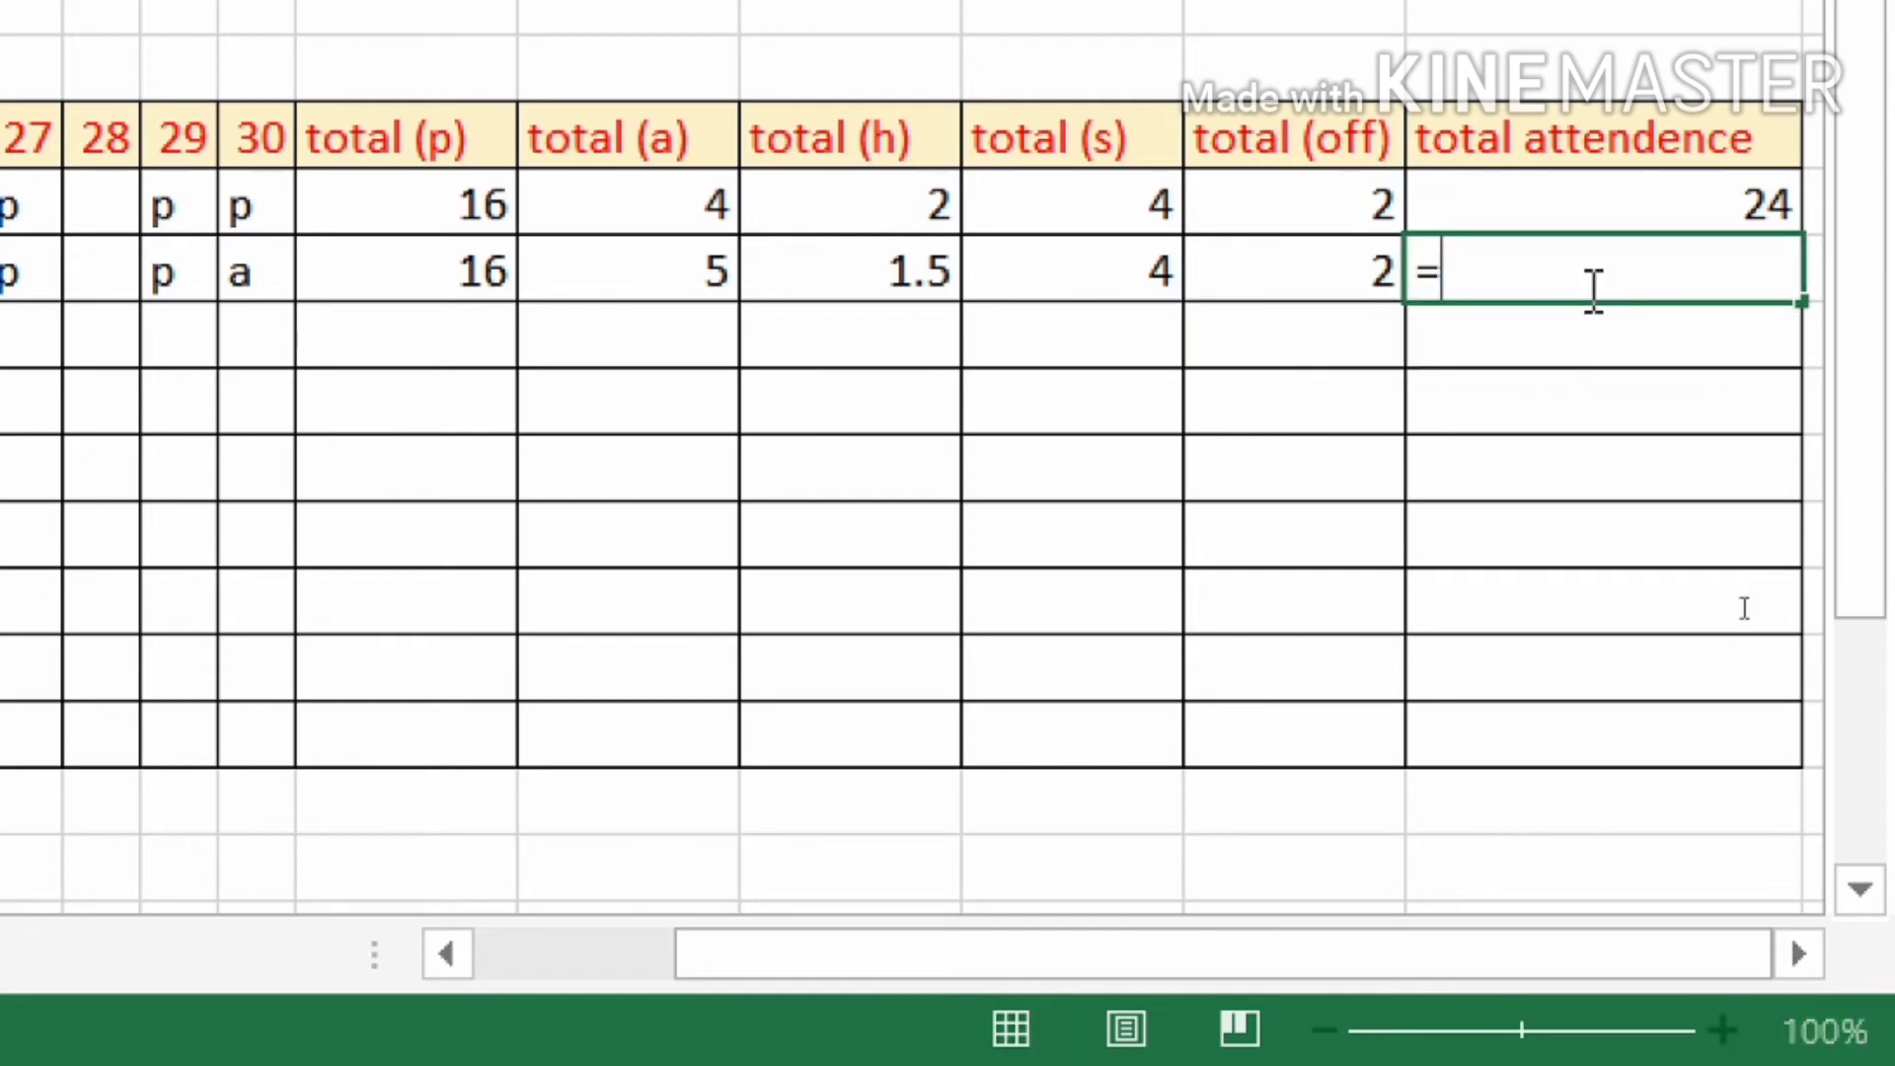
{"action": "left_click", "coordinate": [394, 258]}
{"action": "type", "text": "+"}
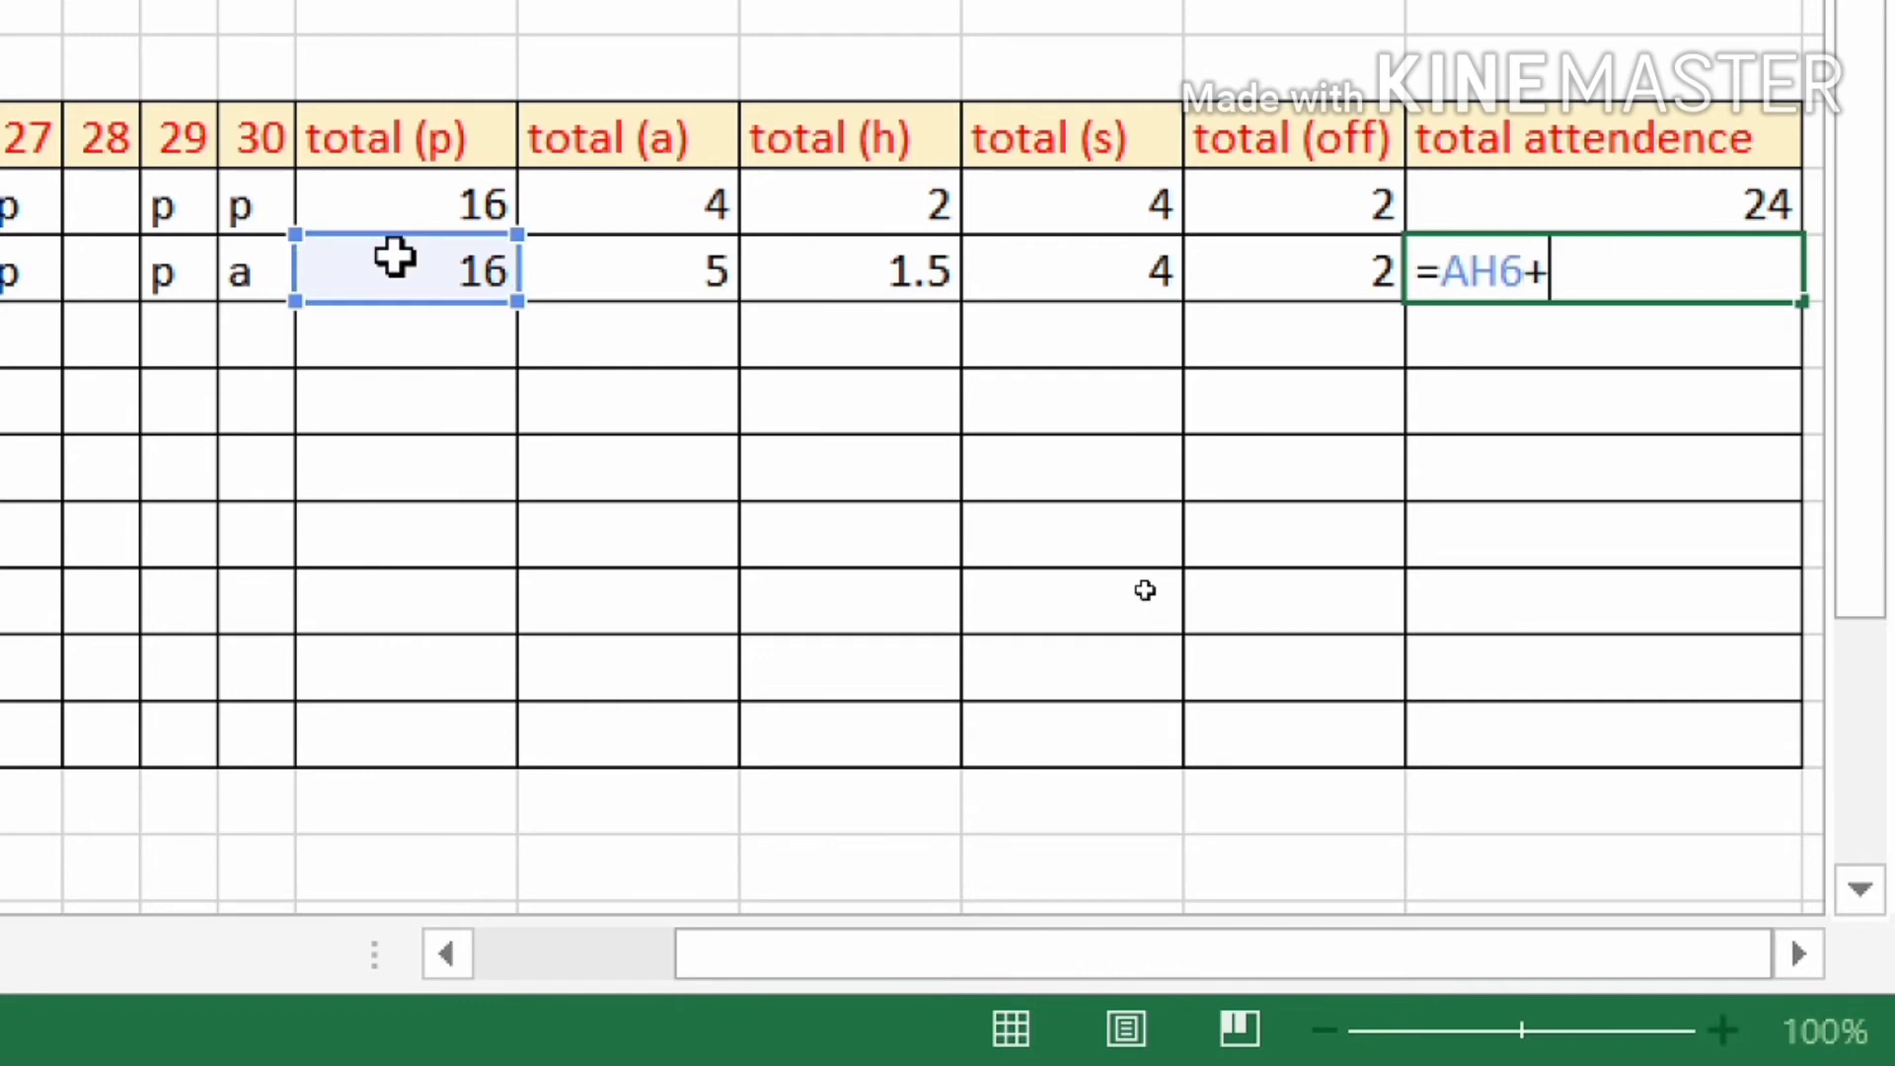
{"action": "left_click", "coordinate": [927, 268]}
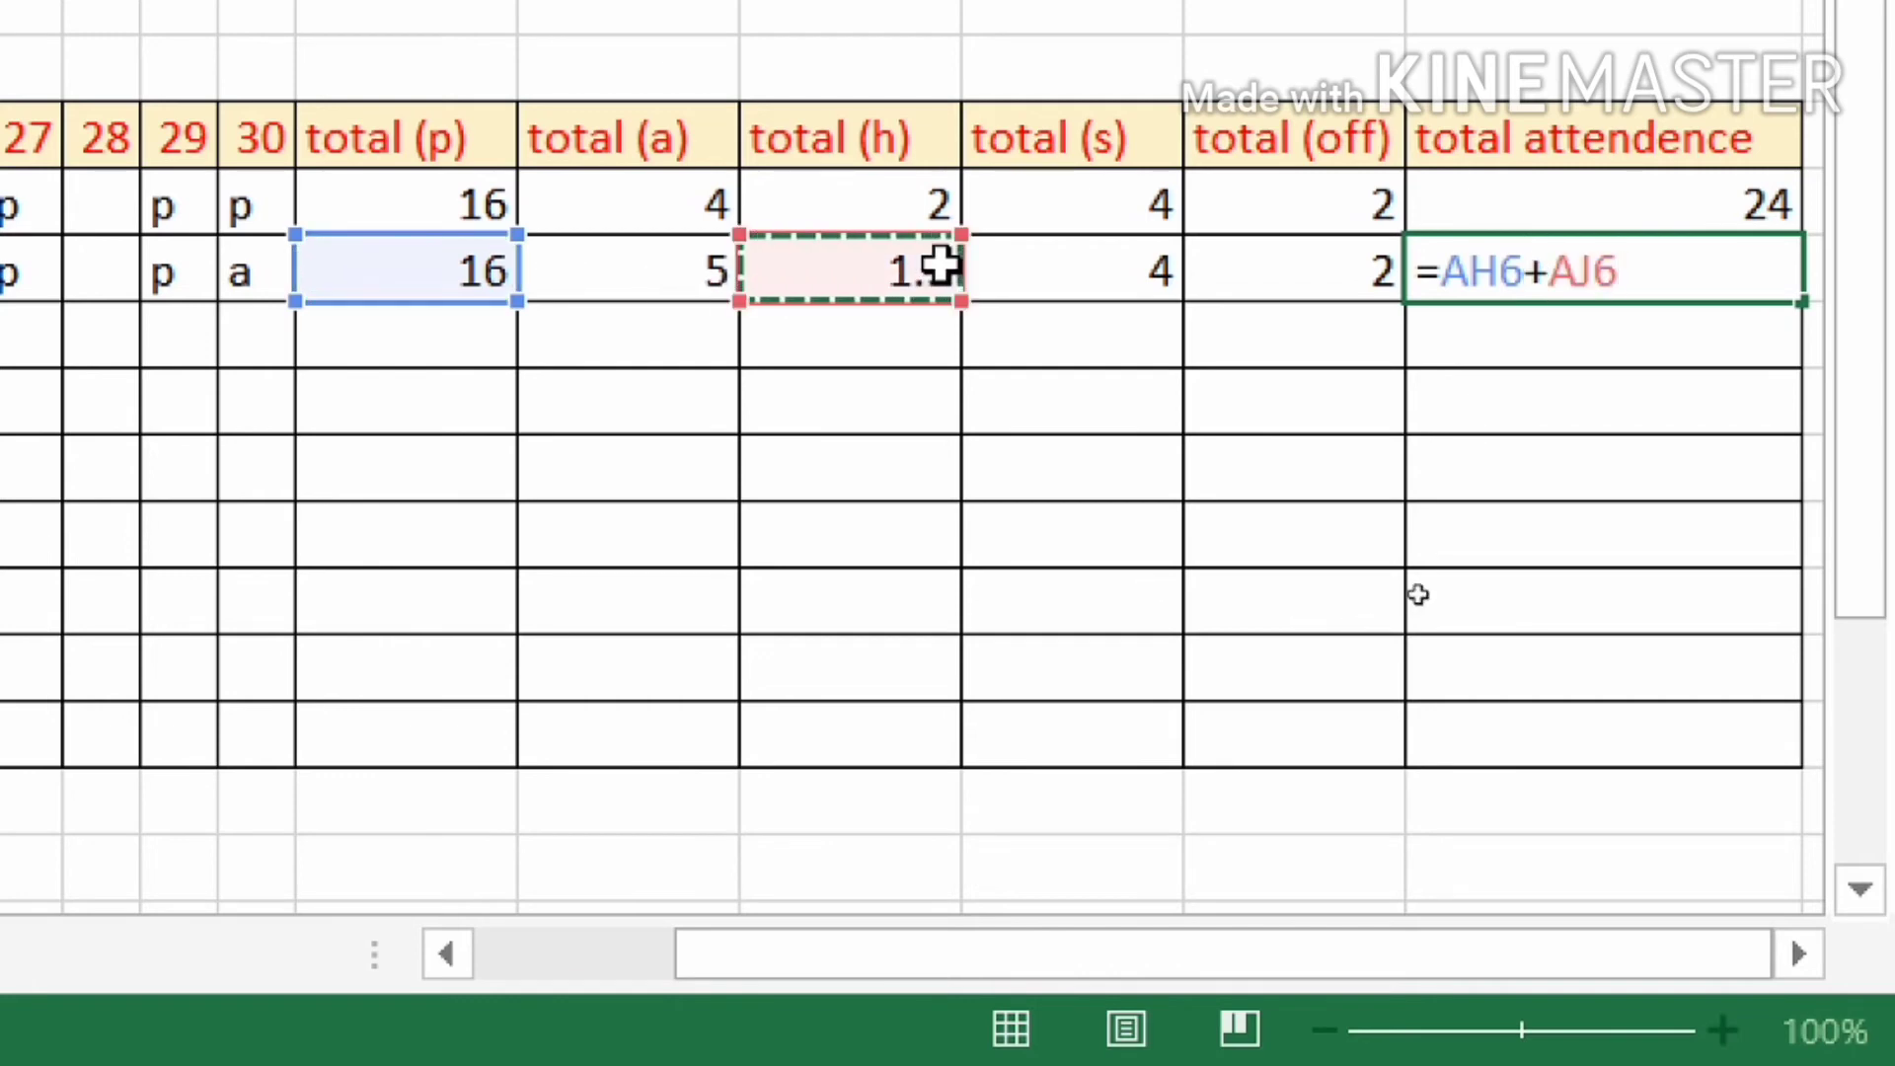
{"action": "type", "text": "+"}
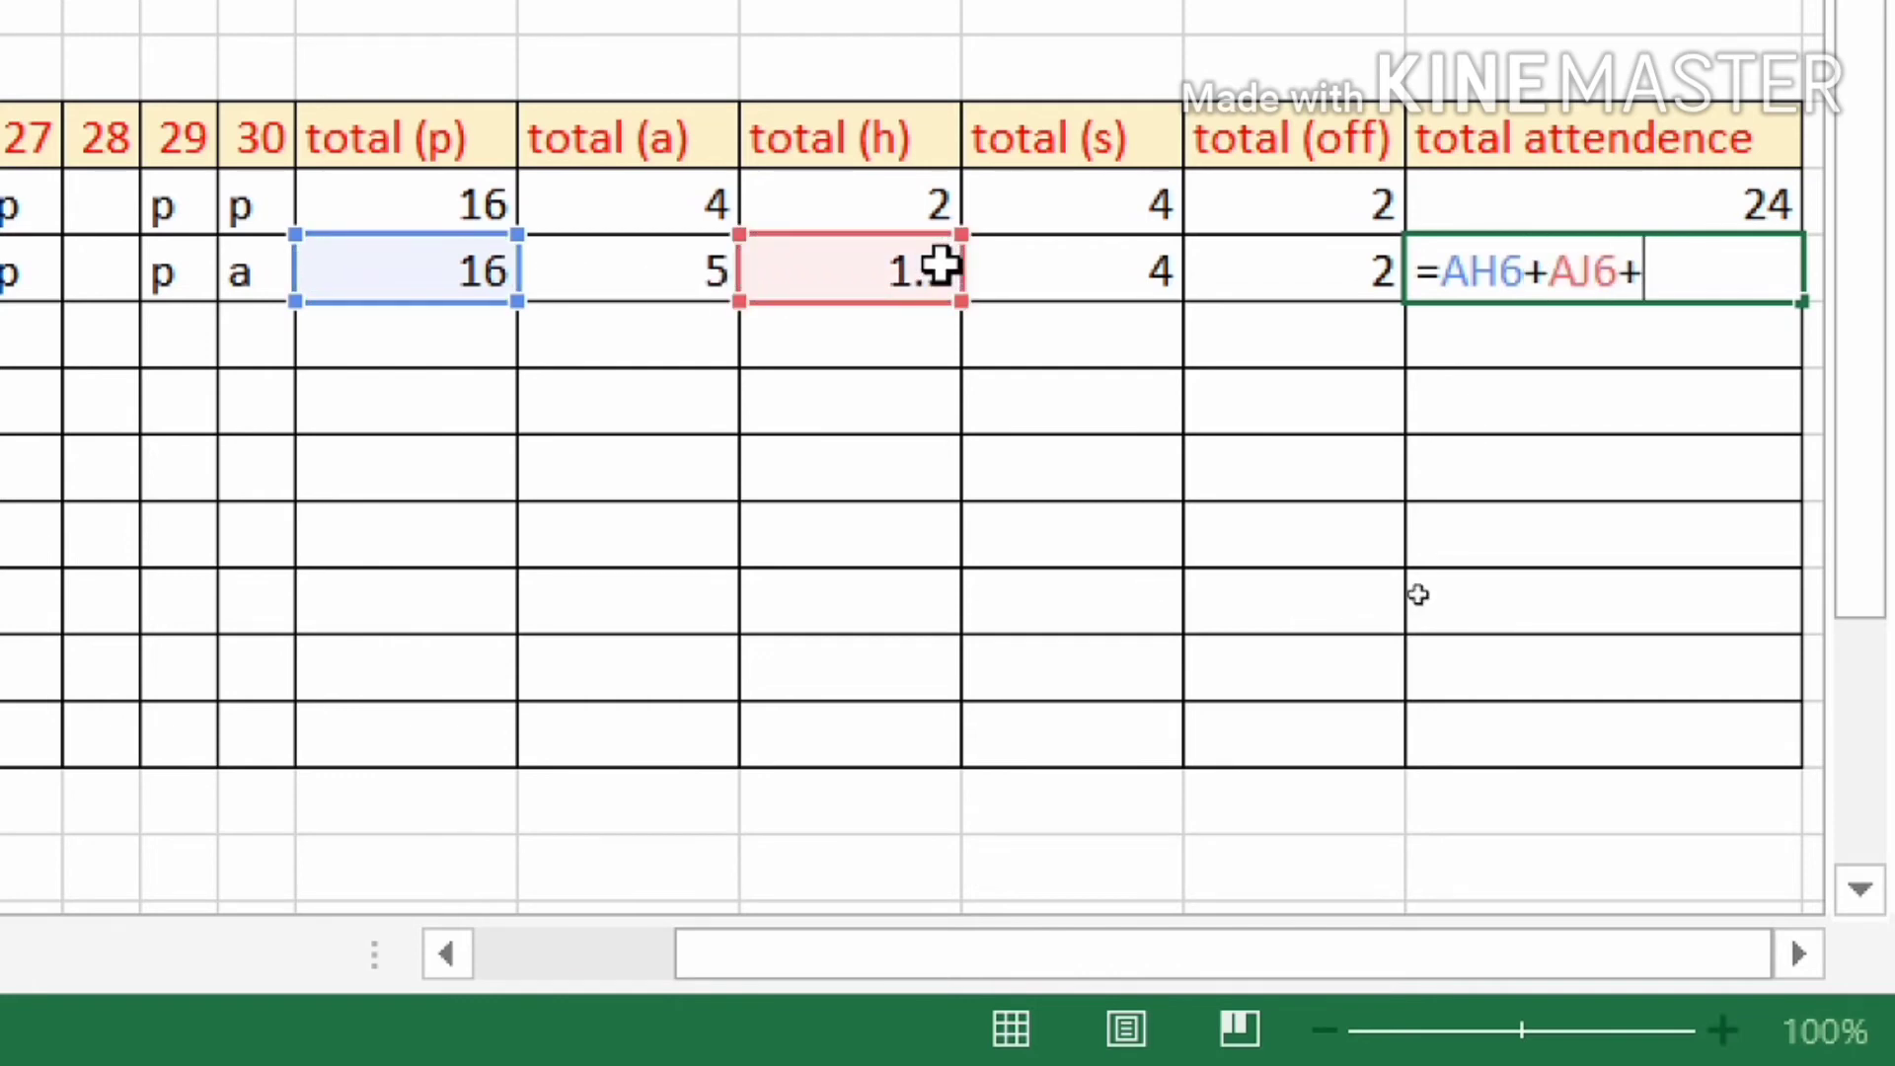
{"action": "left_click", "coordinate": [1127, 294]}
{"action": "type", "text": "+"}
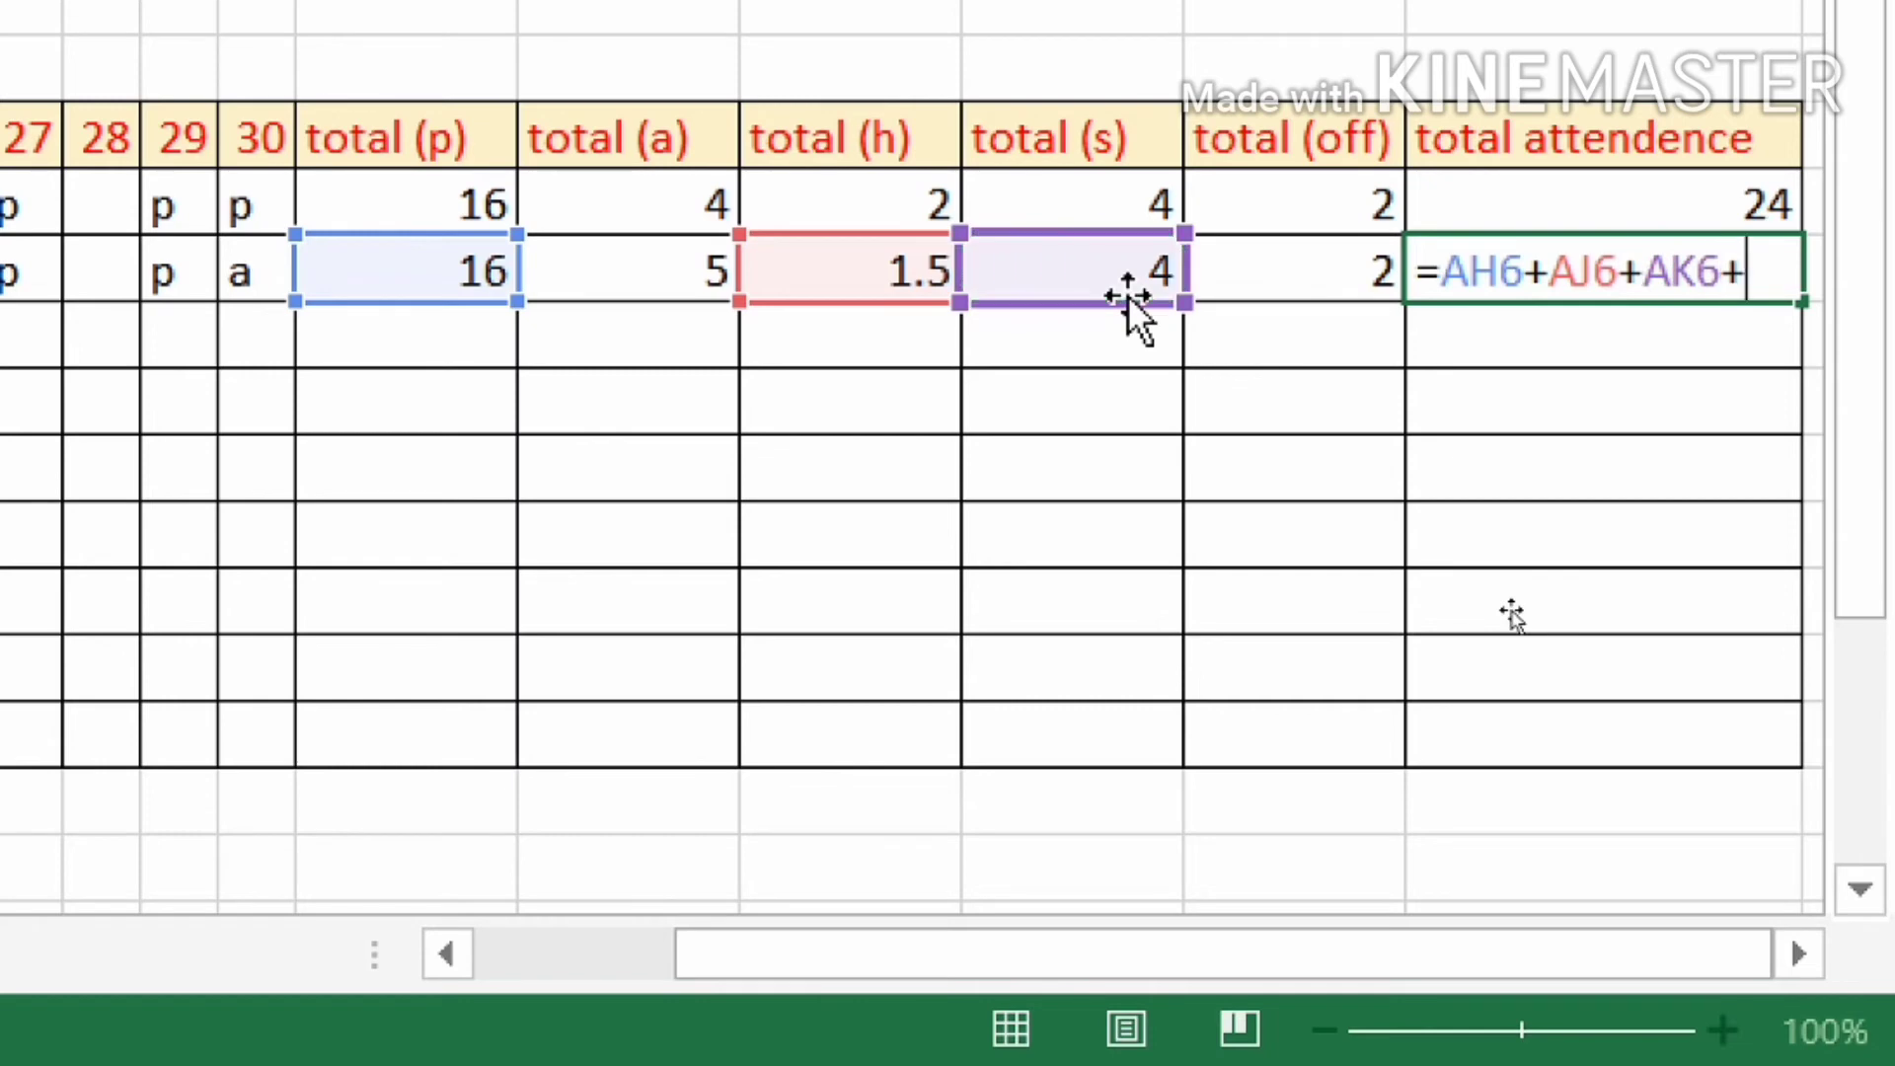
{"action": "left_click", "coordinate": [1326, 267]}
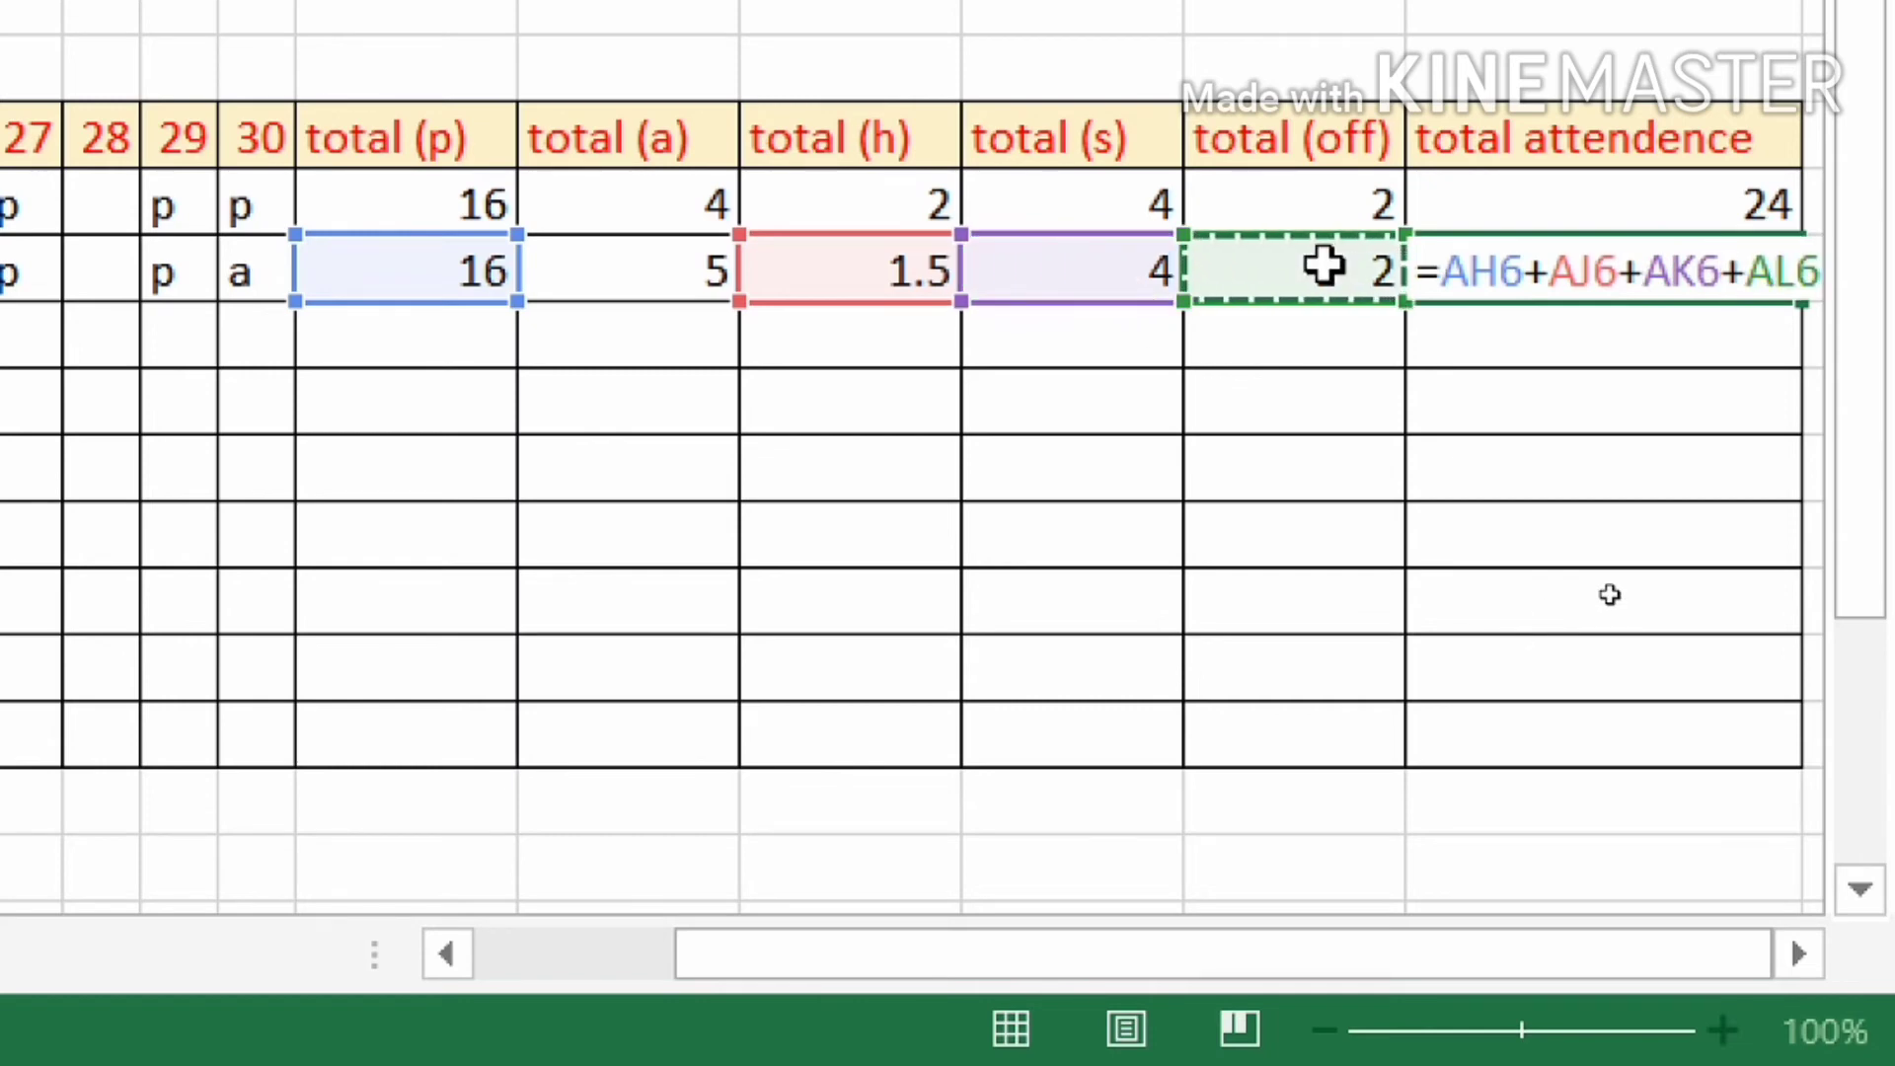
{"action": "key", "text": "Return"}
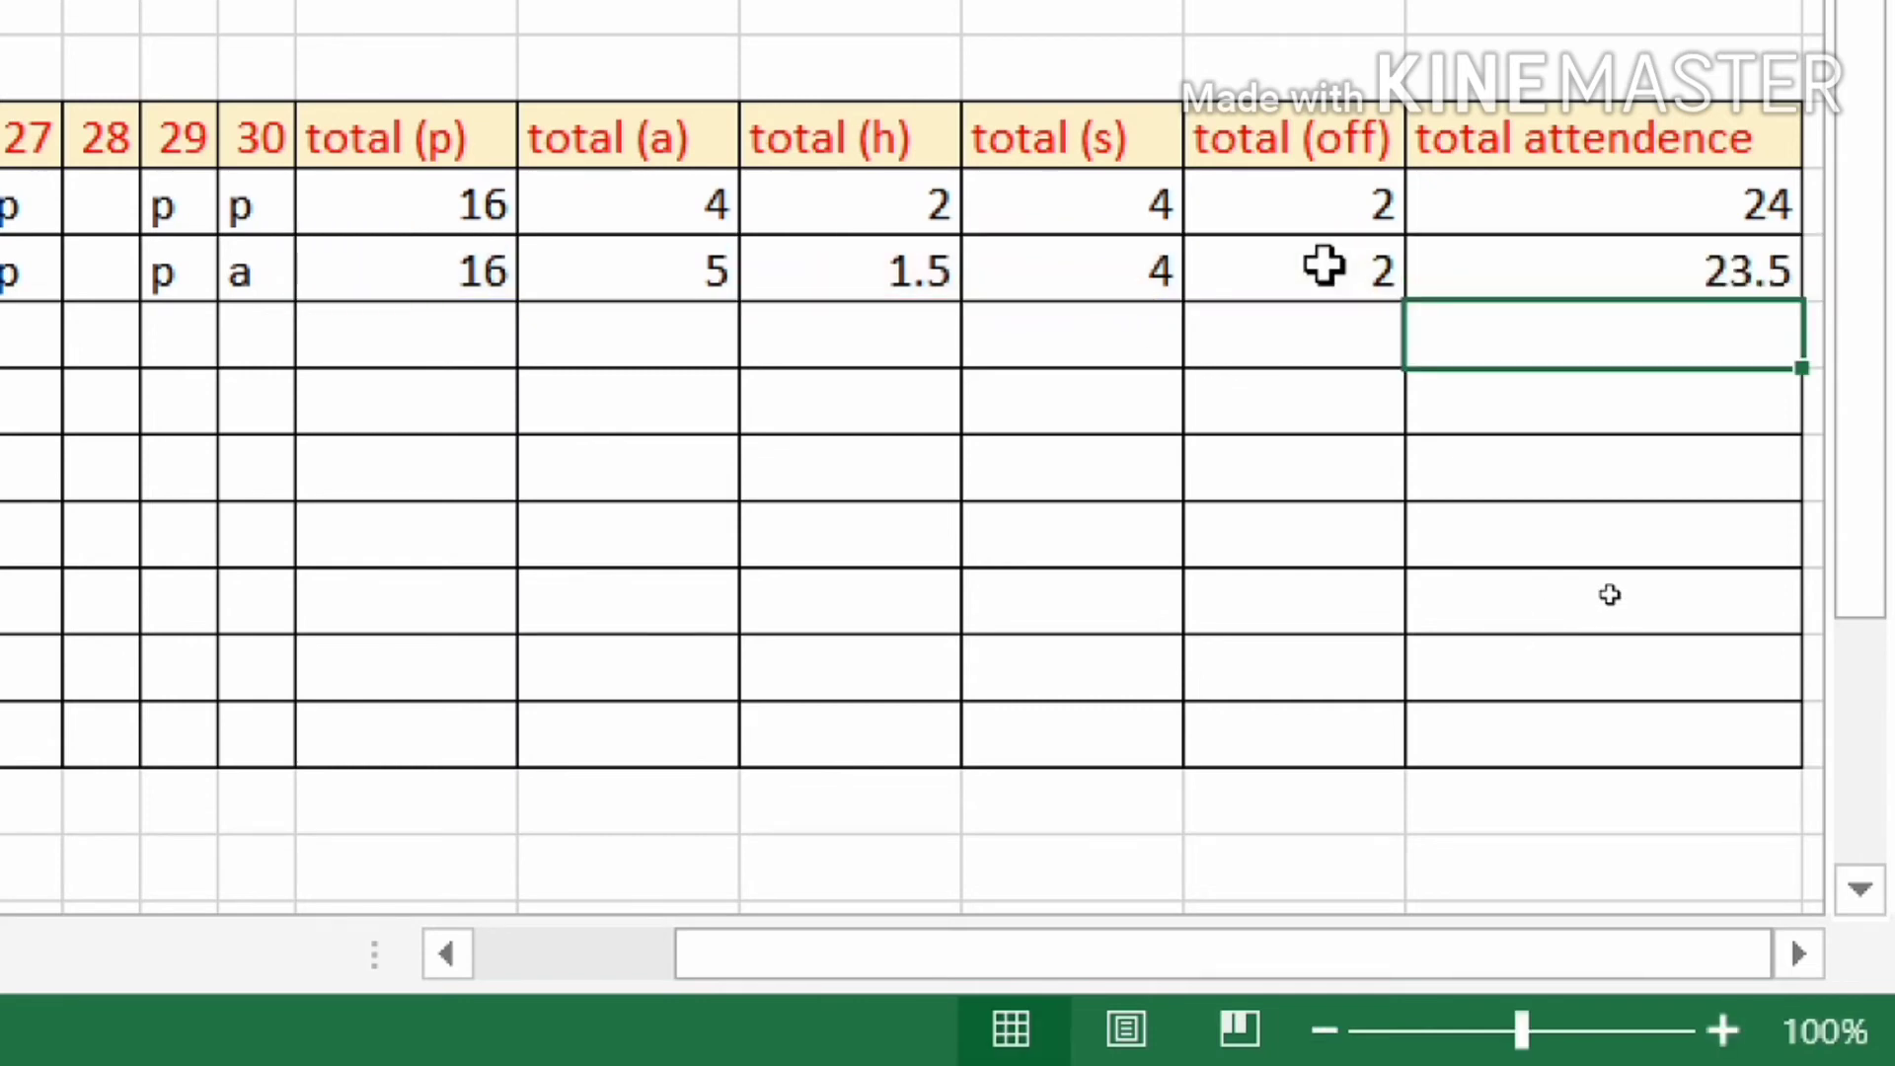
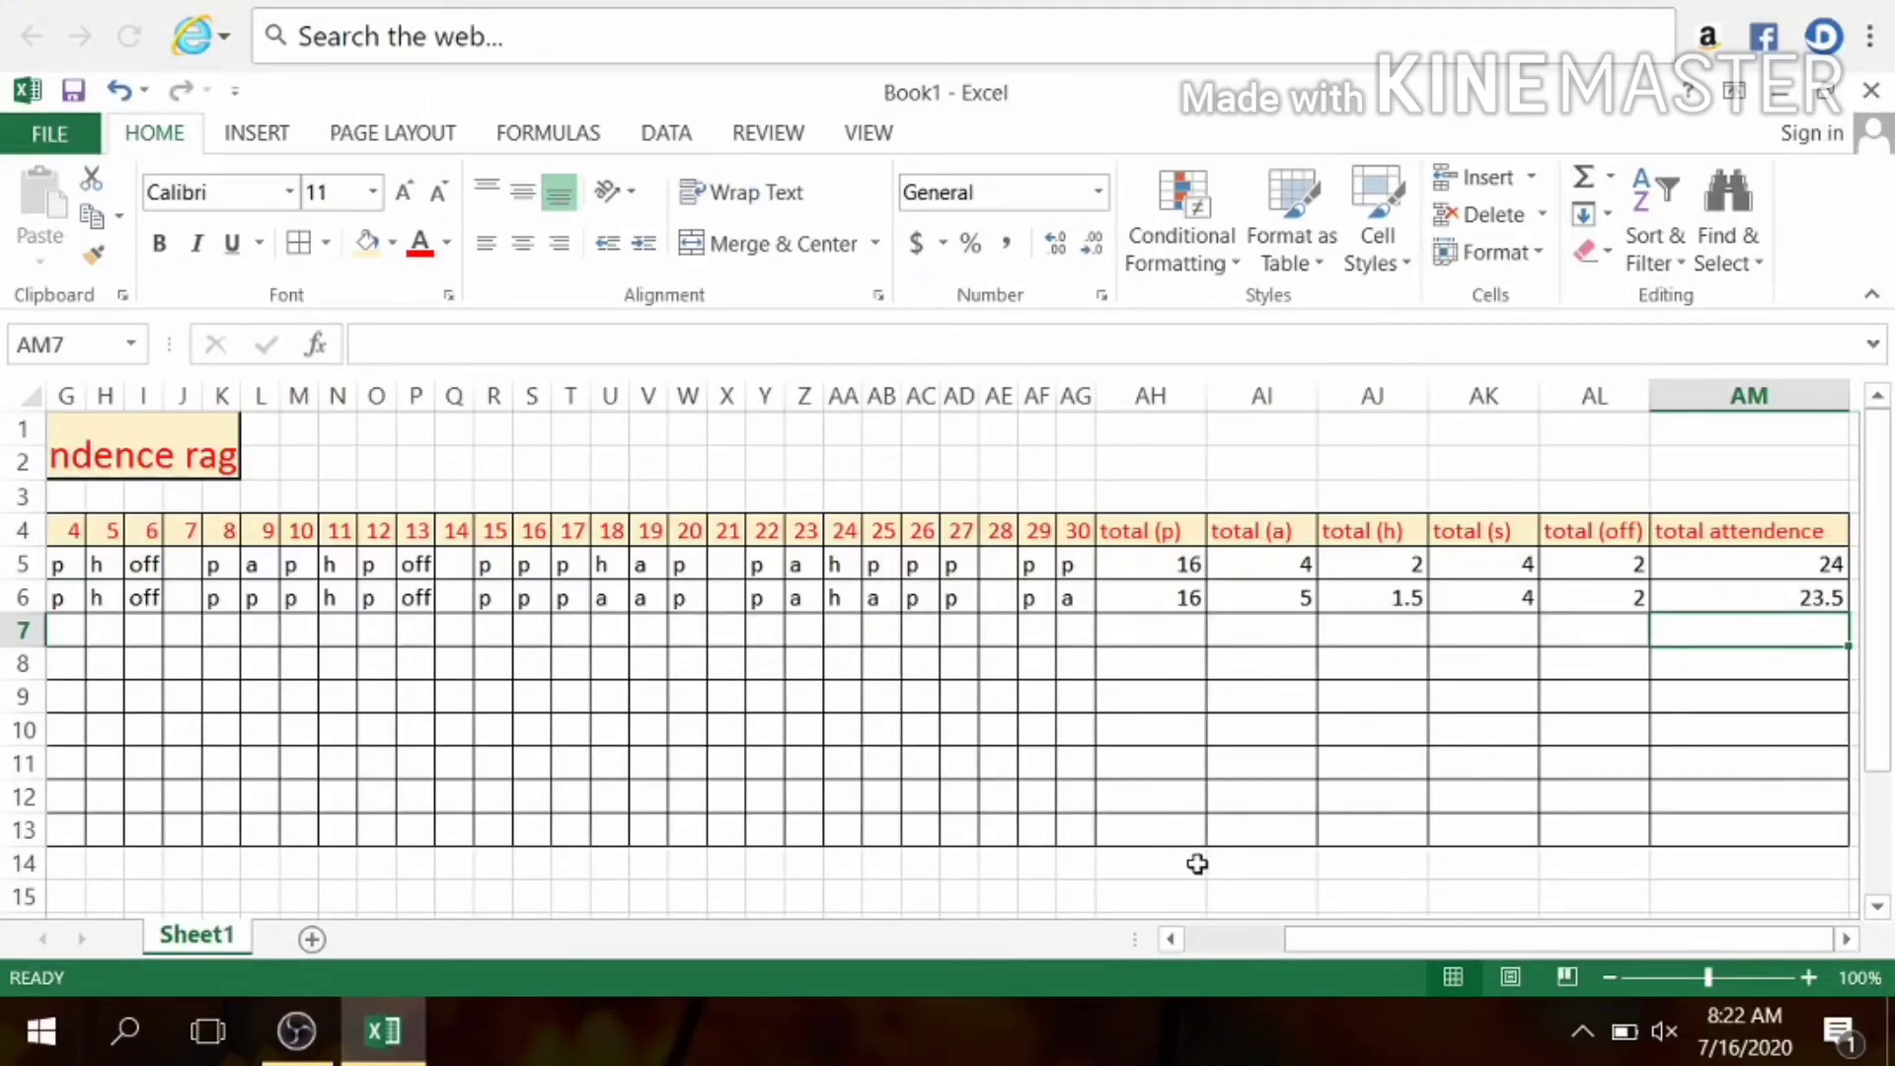
Fill the second employee's totals in AH6:AM6 down through row 13 of the register.
{"action": "left_click_drag", "start_coordinate": [1318, 935], "coordinate": [1214, 936]}
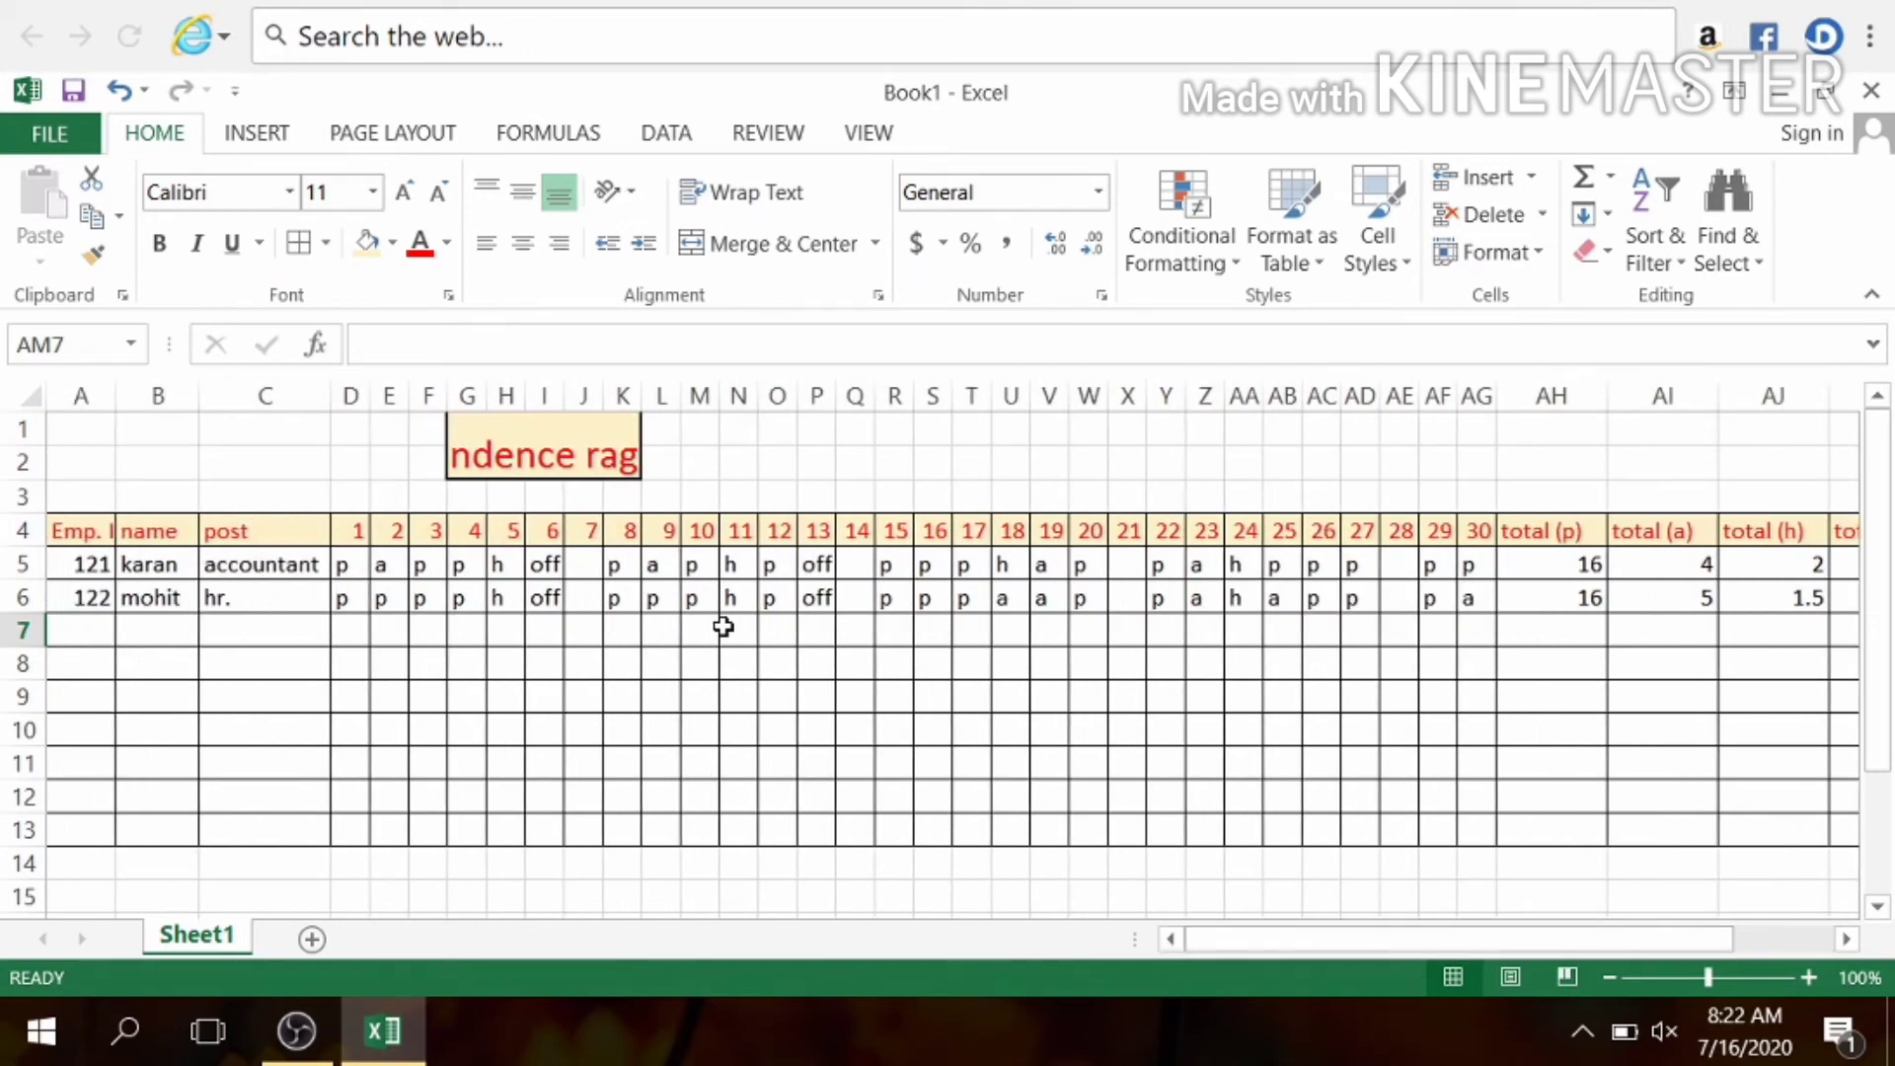
{"action": "left_click_drag", "start_coordinate": [1500, 946], "coordinate": [1839, 918]}
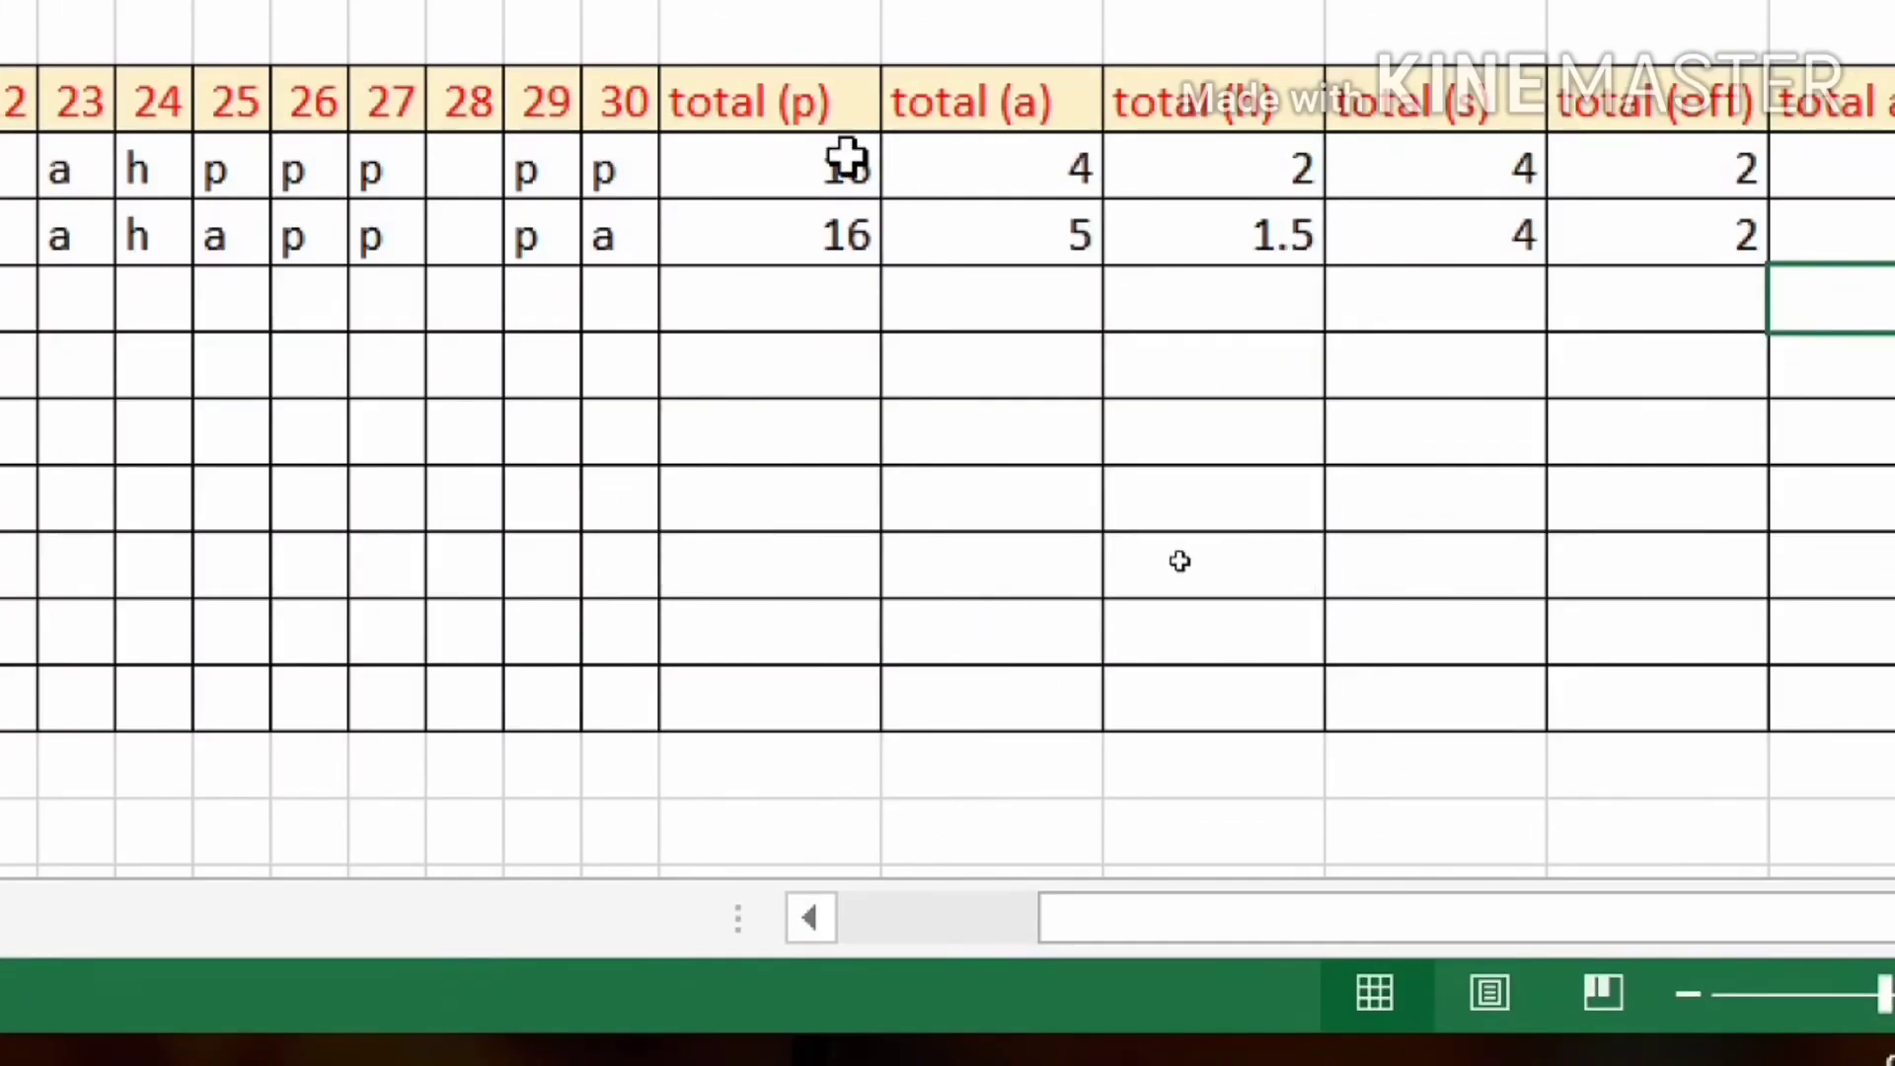
{"action": "left_click_drag", "start_coordinate": [735, 237], "coordinate": [1890, 168]}
{"action": "left_click_drag", "start_coordinate": [1651, 168], "coordinate": [1743, 207]}
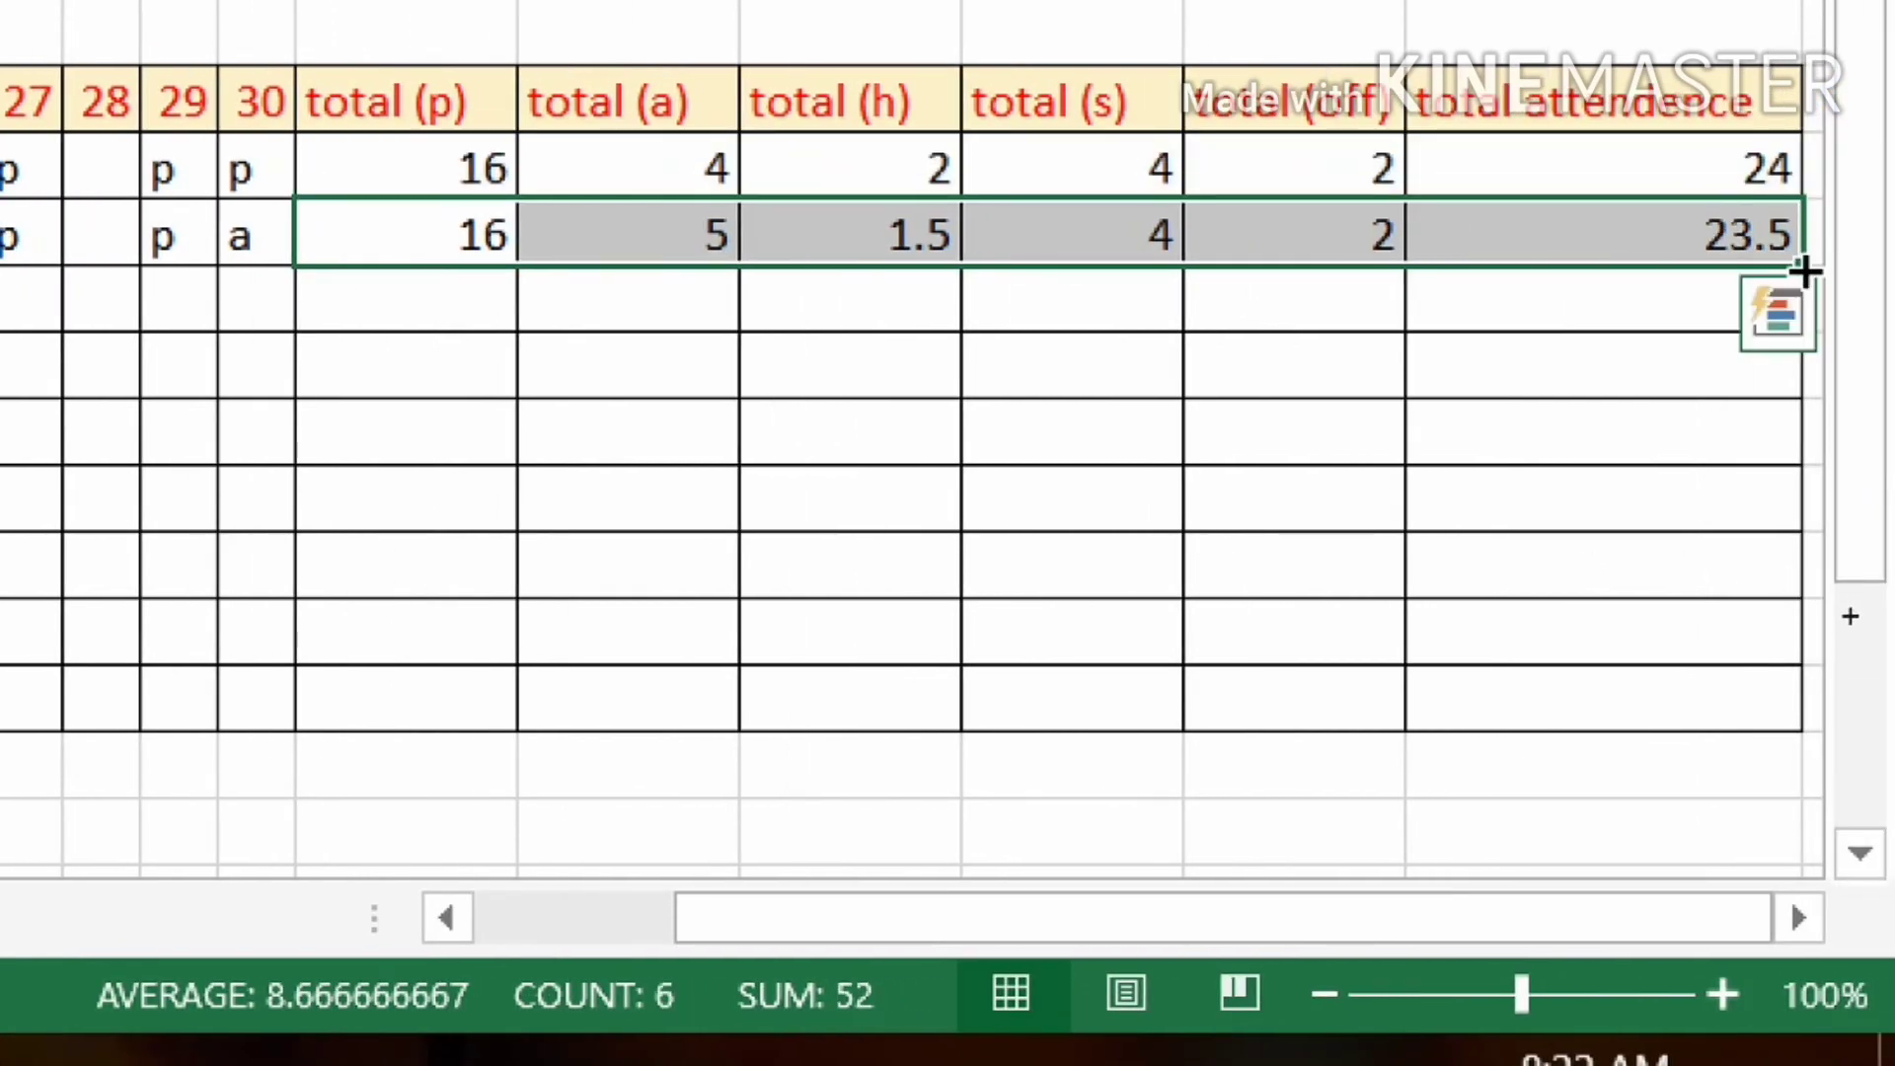
{"action": "left_click_drag", "start_coordinate": [1801, 269], "coordinate": [1796, 708]}
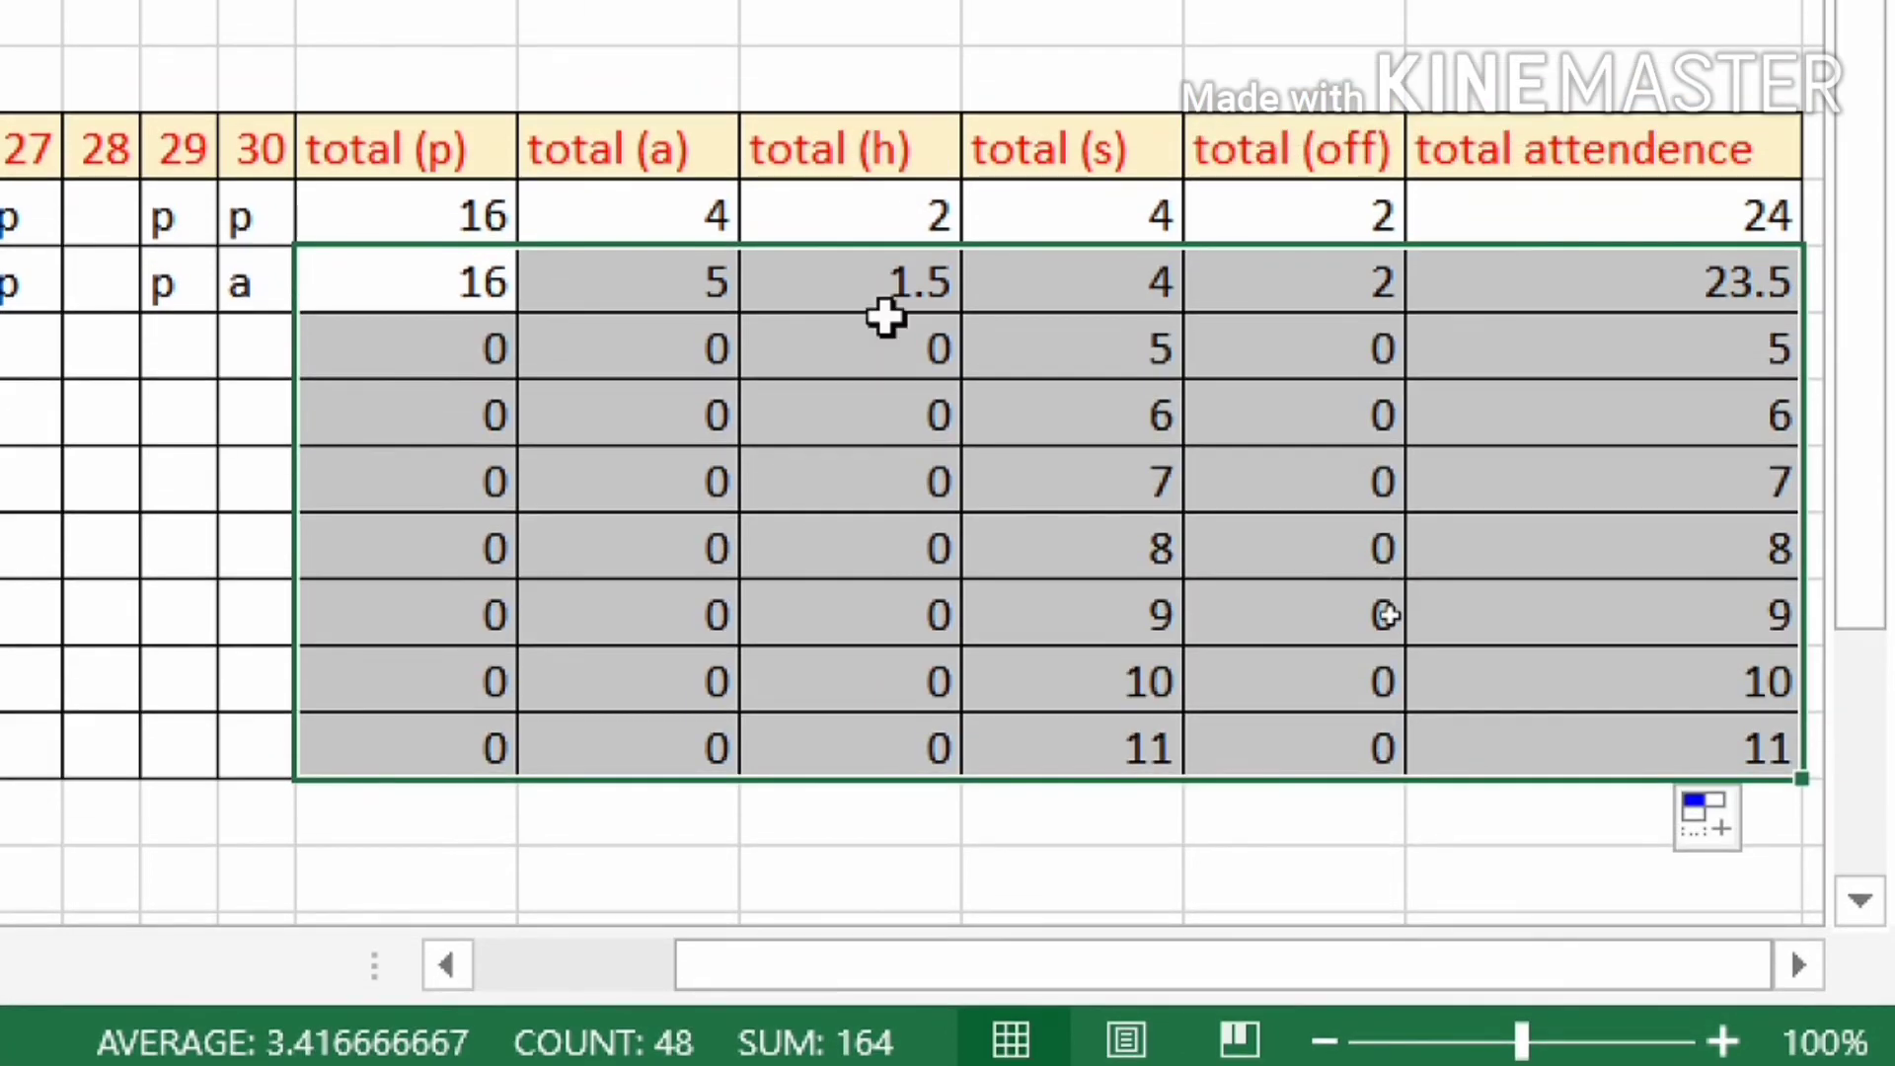
{"action": "left_click", "coordinate": [886, 317]}
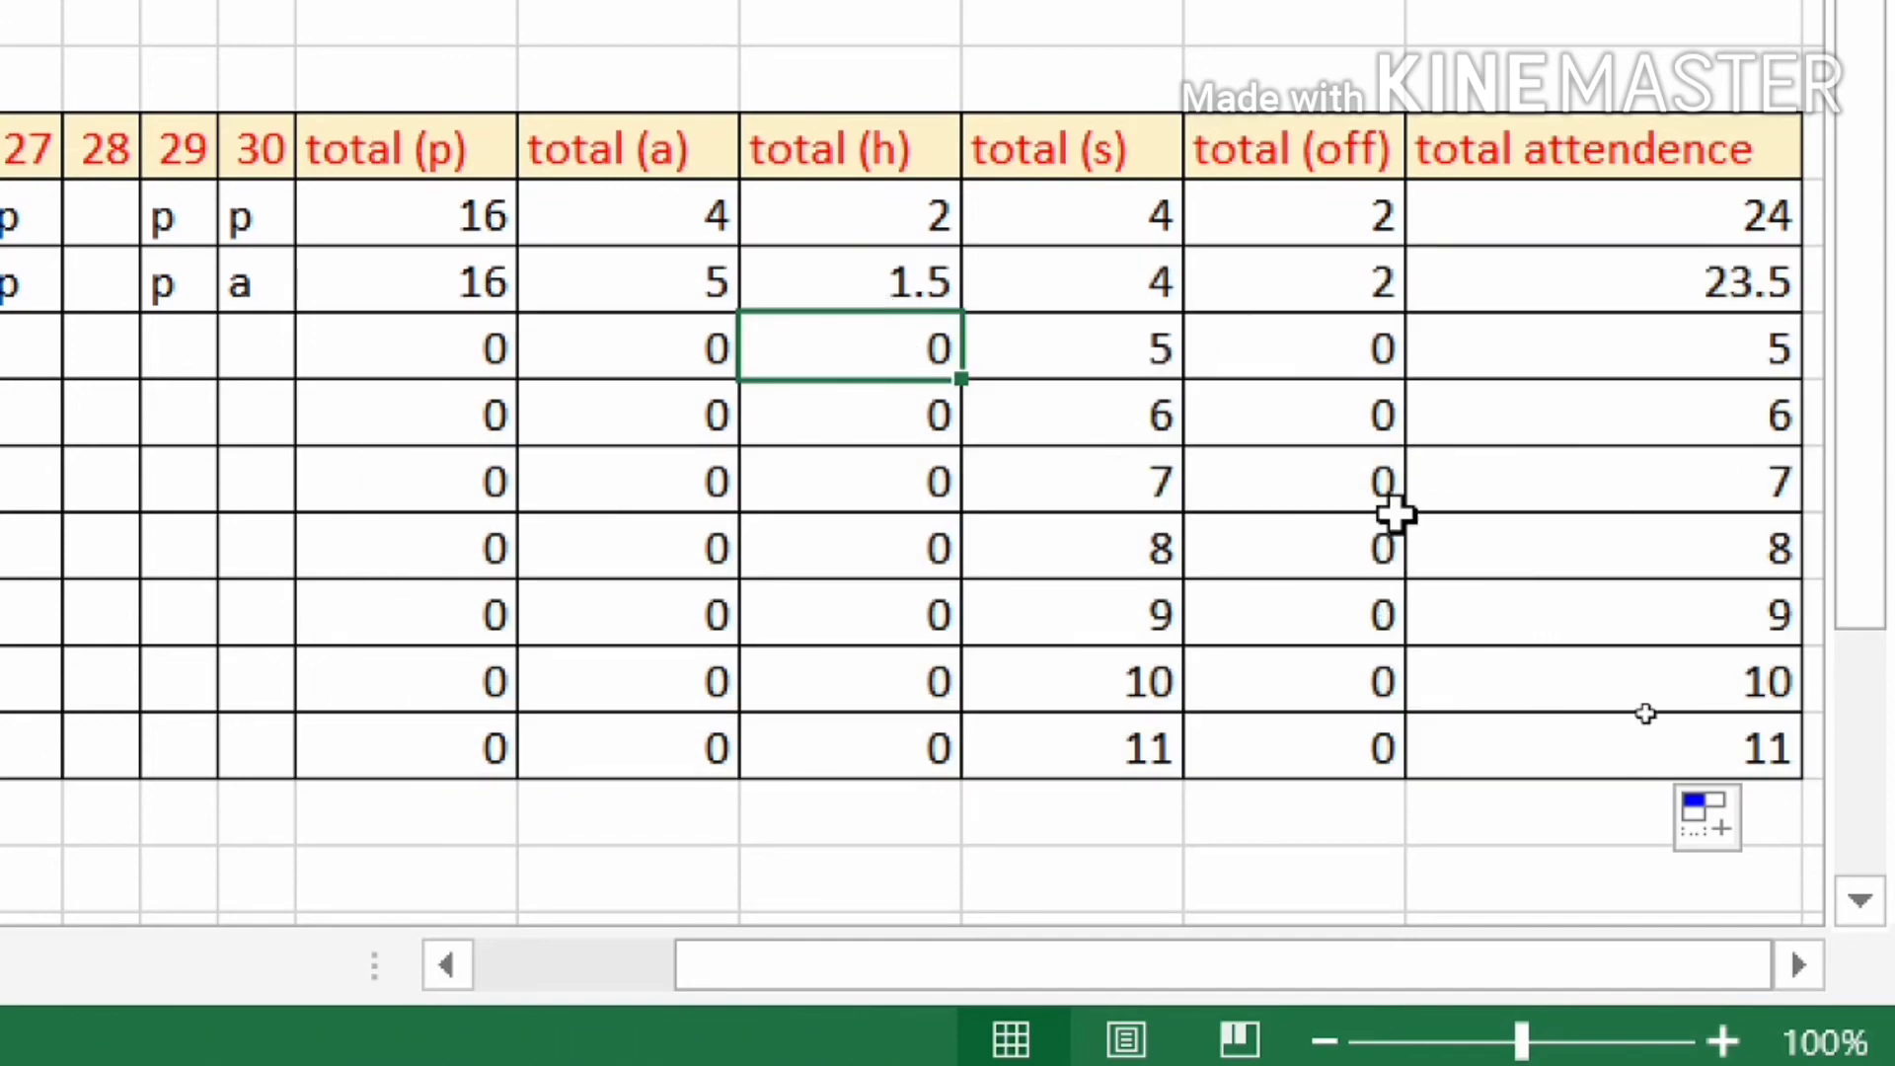
{"action": "key", "text": "Home"}
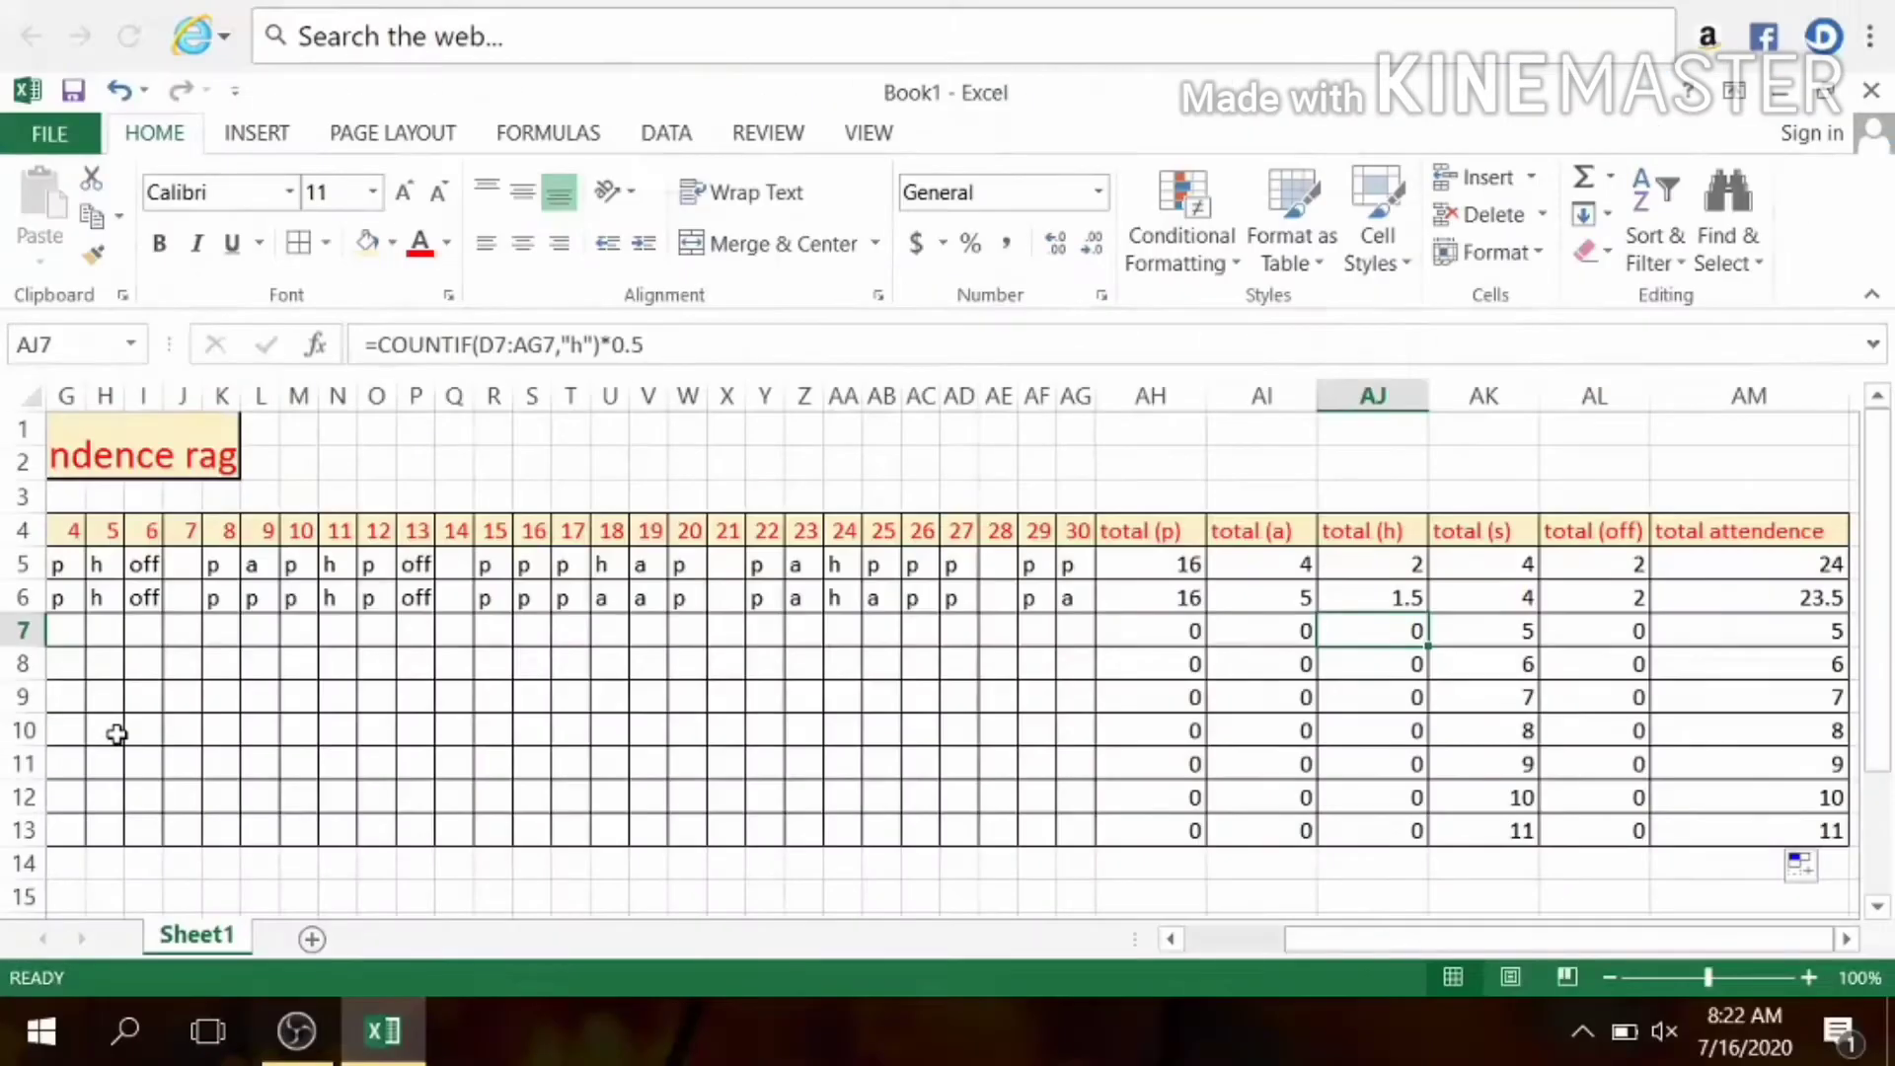
Enter the third employee's ID and name in A7 and B7, and widen column B to fit the name.
{"action": "left_click_drag", "start_coordinate": [1325, 937], "coordinate": [1193, 953]}
{"action": "left_click", "coordinate": [69, 628]}
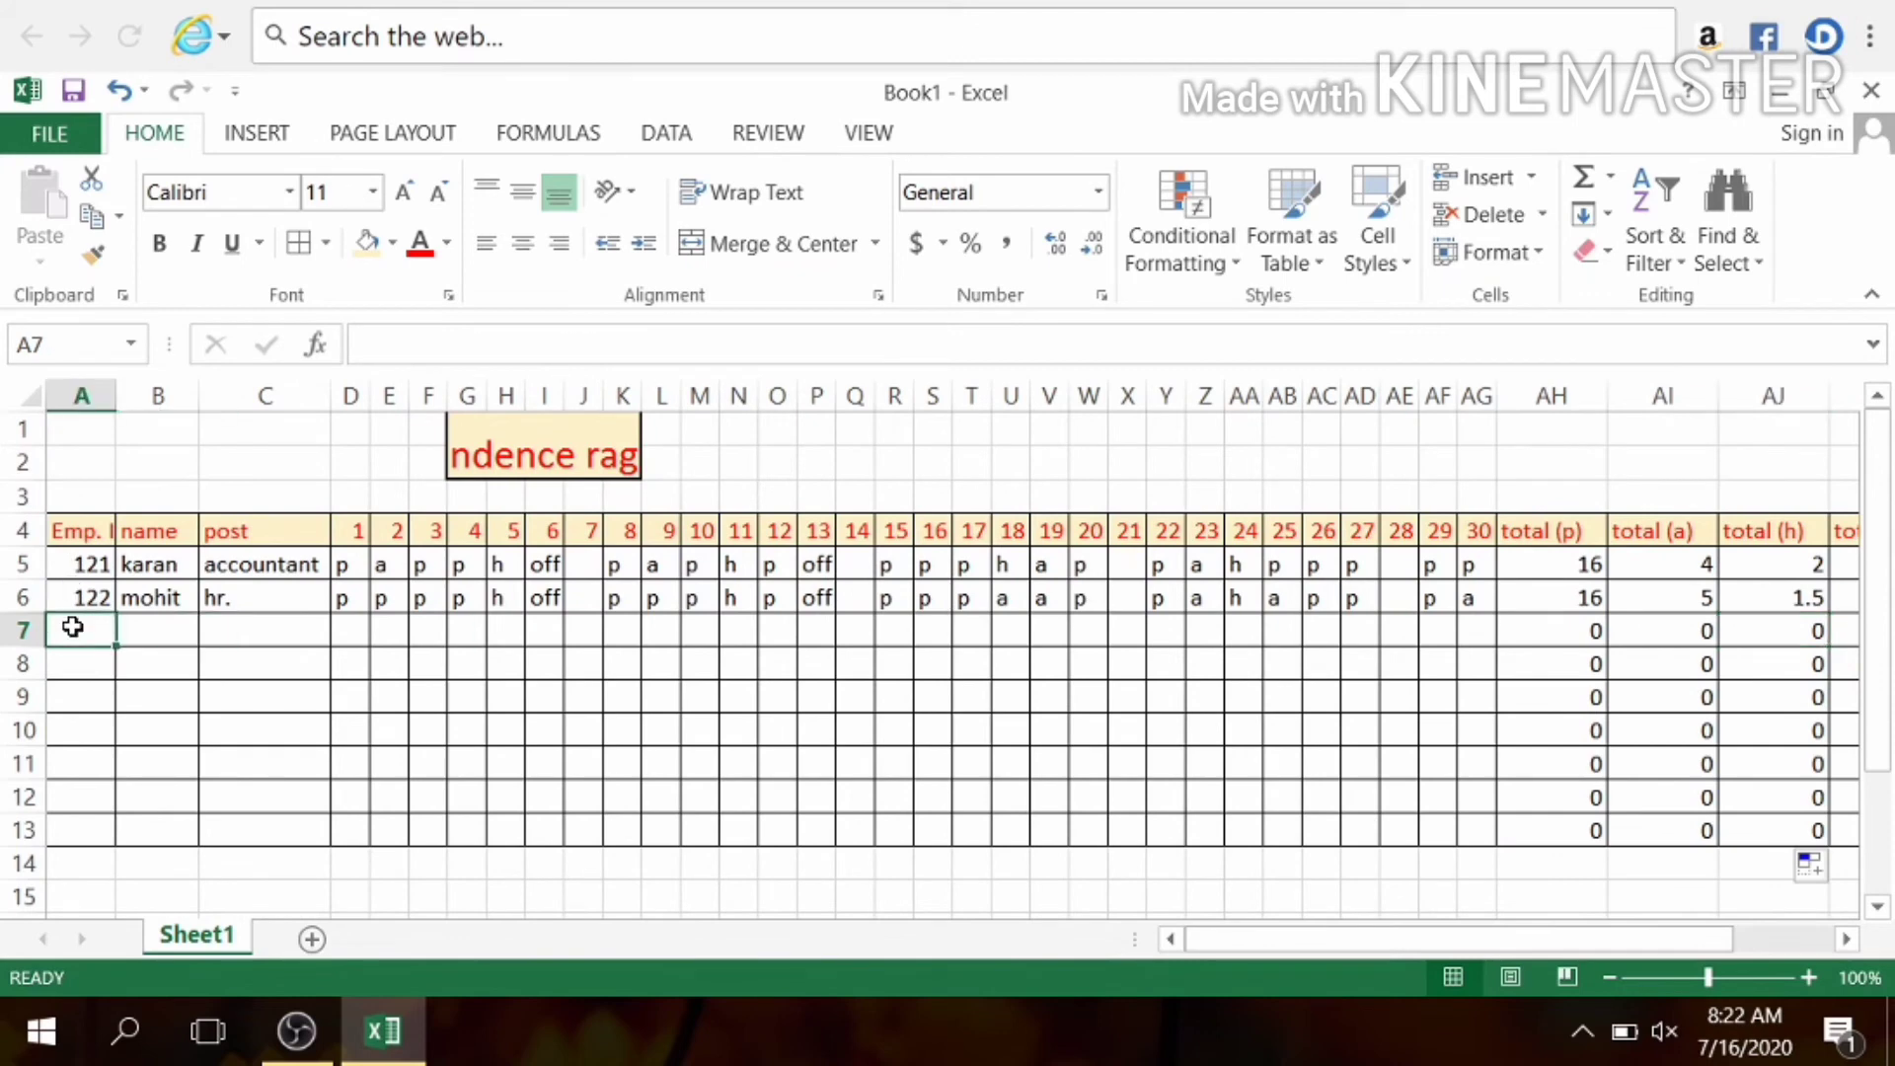
{"action": "type", "text": "123"}
{"action": "key", "text": "Tab"}
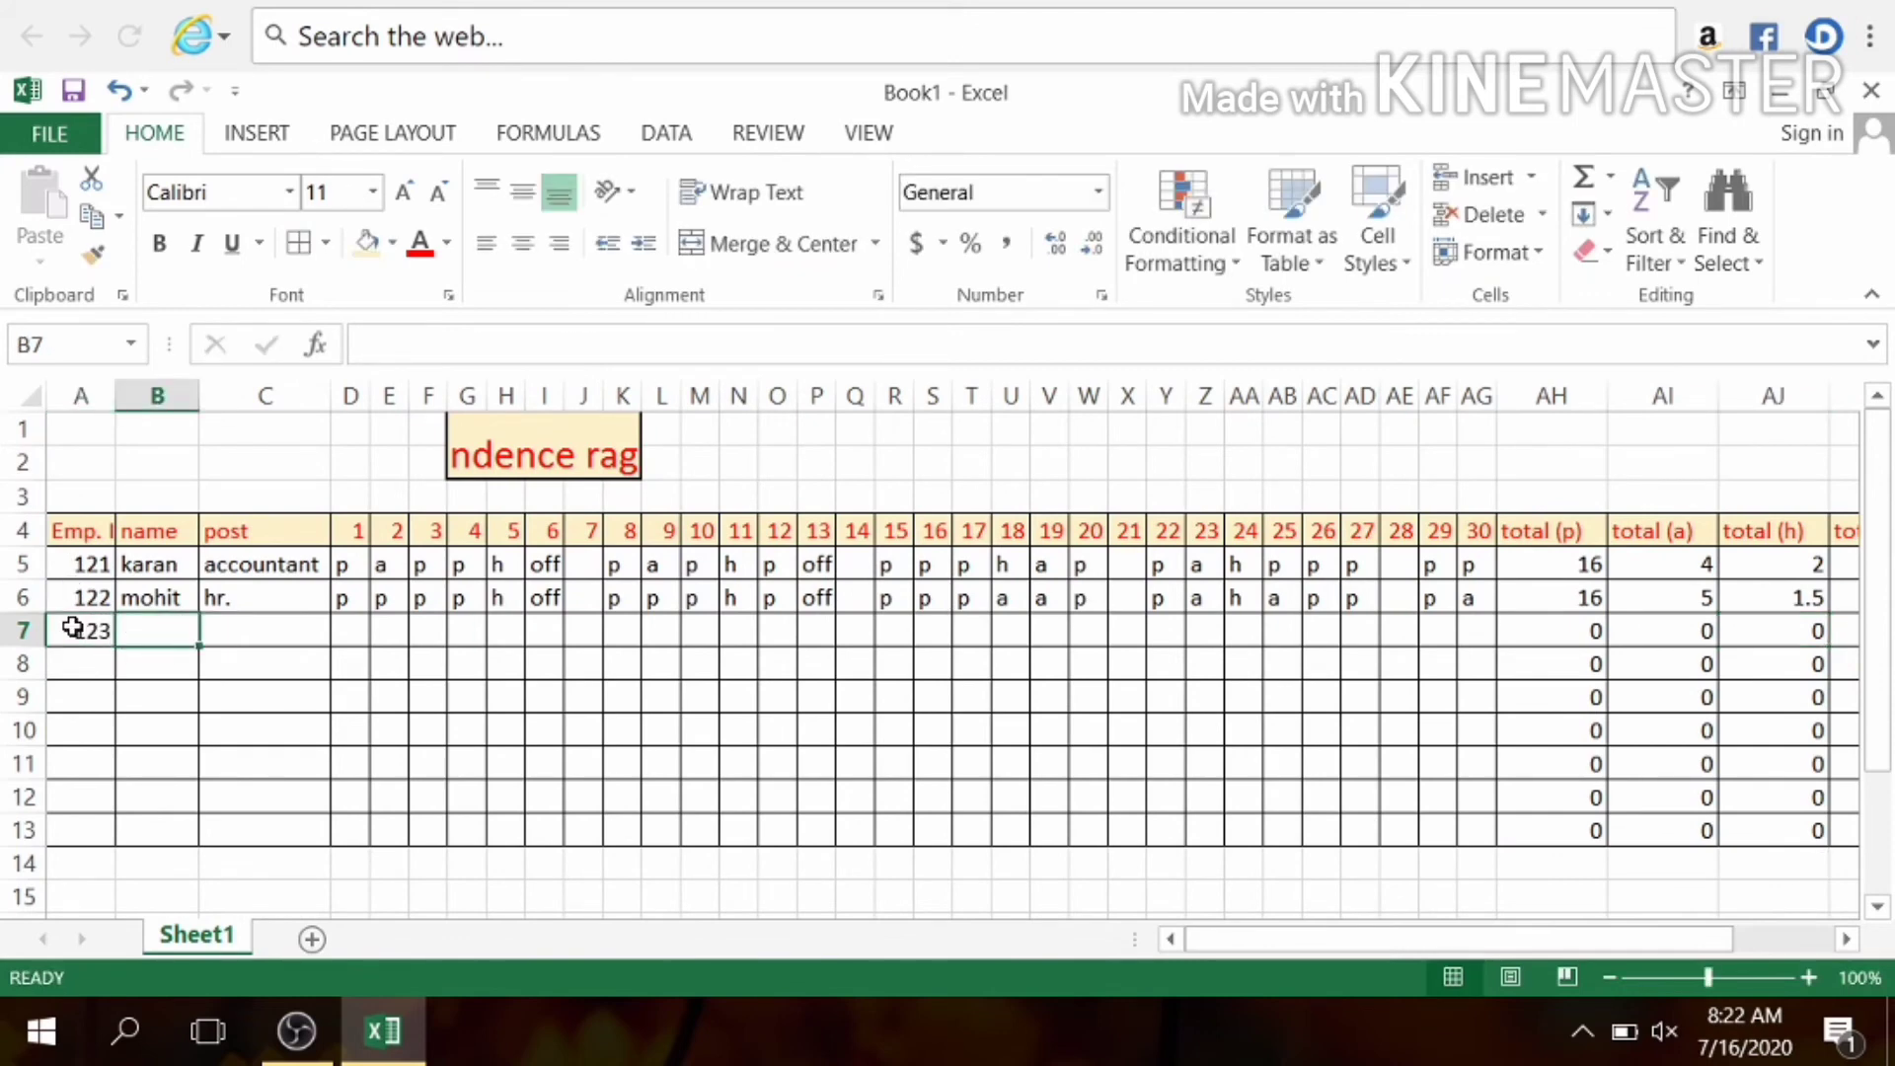
{"action": "type", "text": "mayank"}
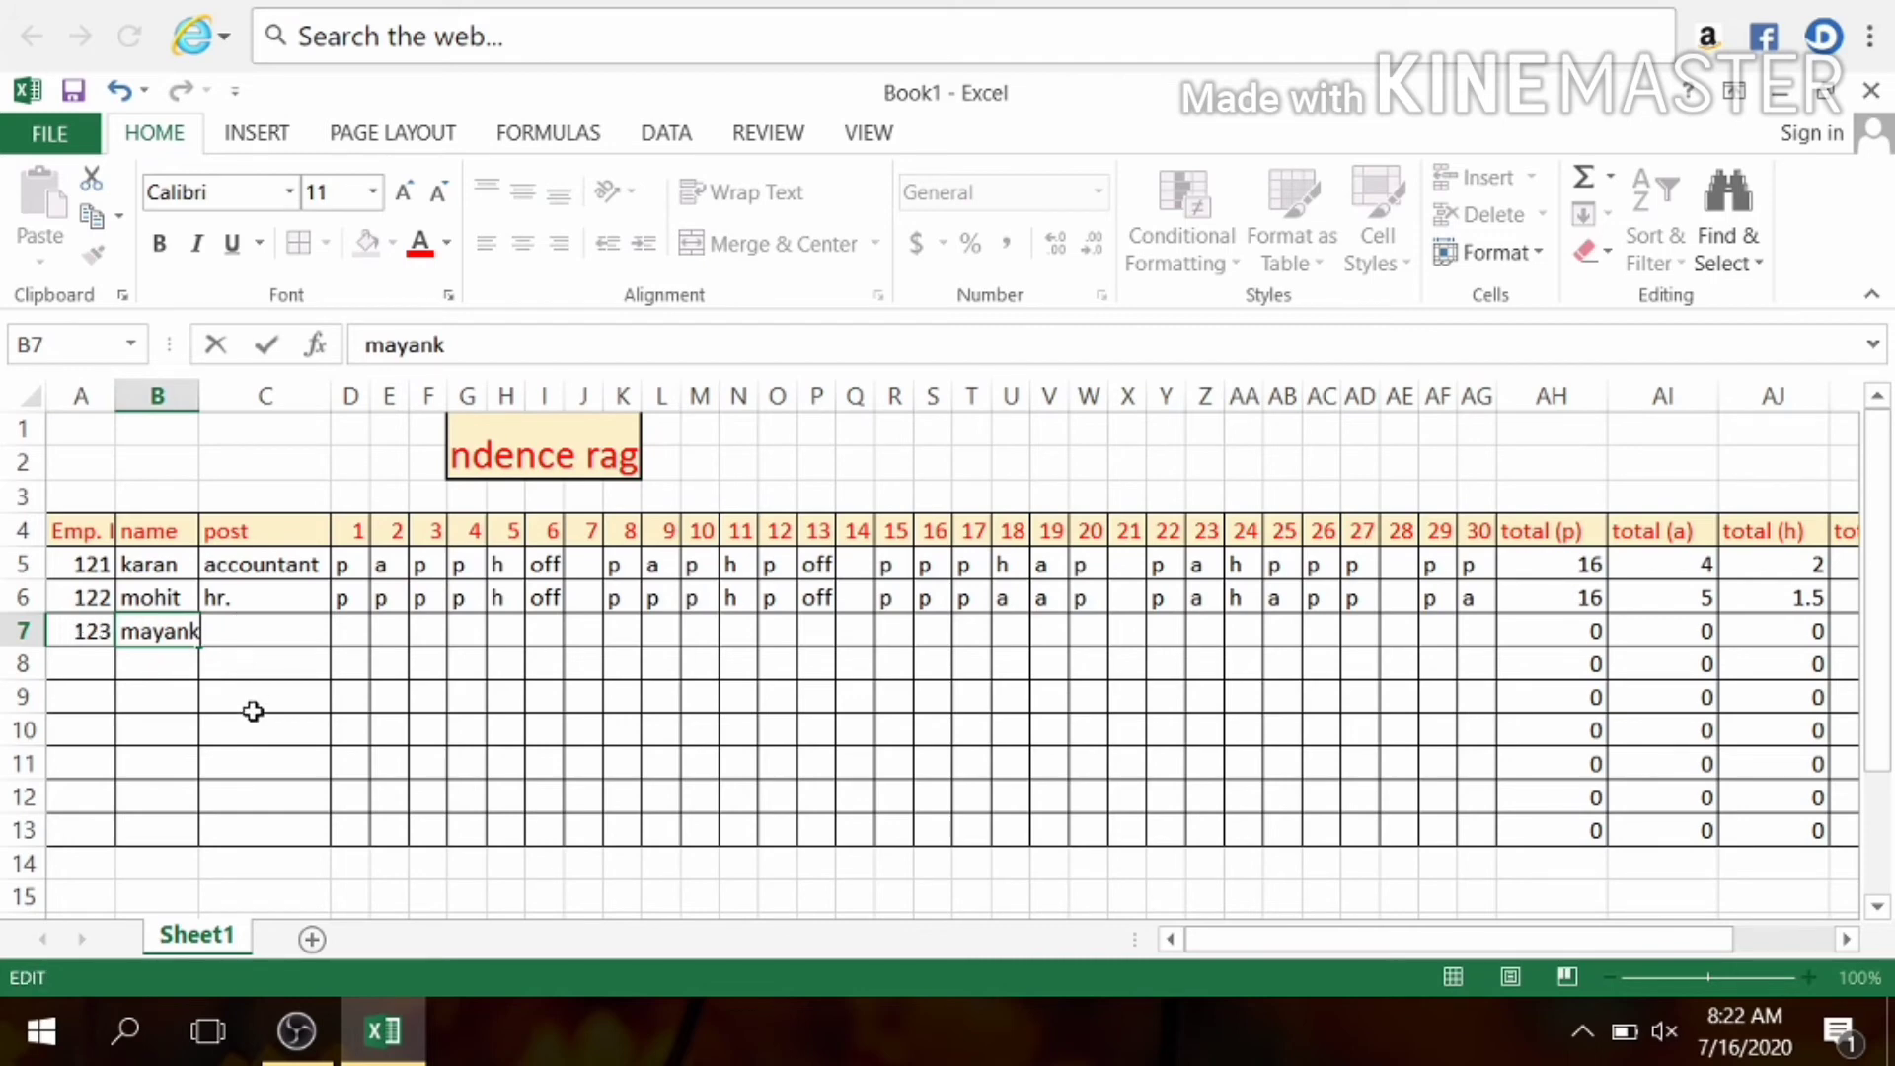
{"action": "left_click", "coordinate": [253, 707]}
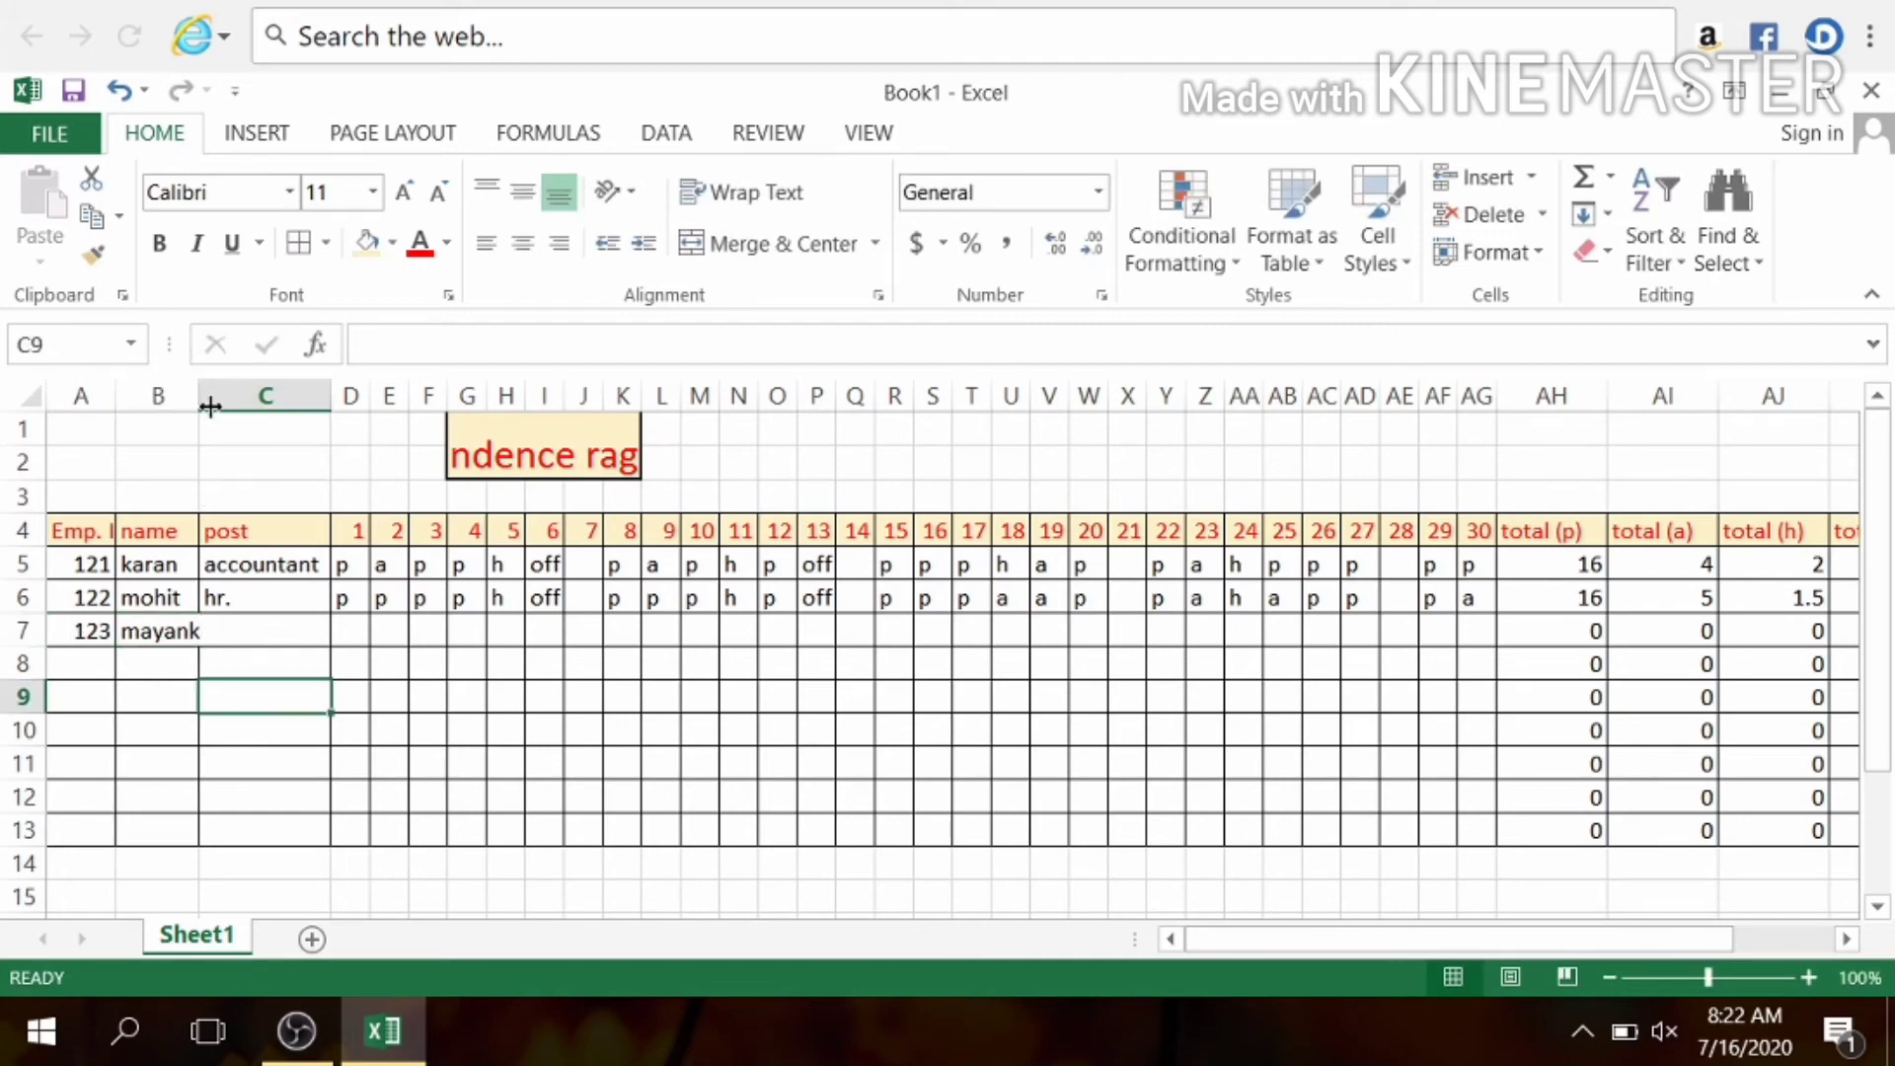
{"action": "left_click_drag", "start_coordinate": [198, 405], "coordinate": [228, 400]}
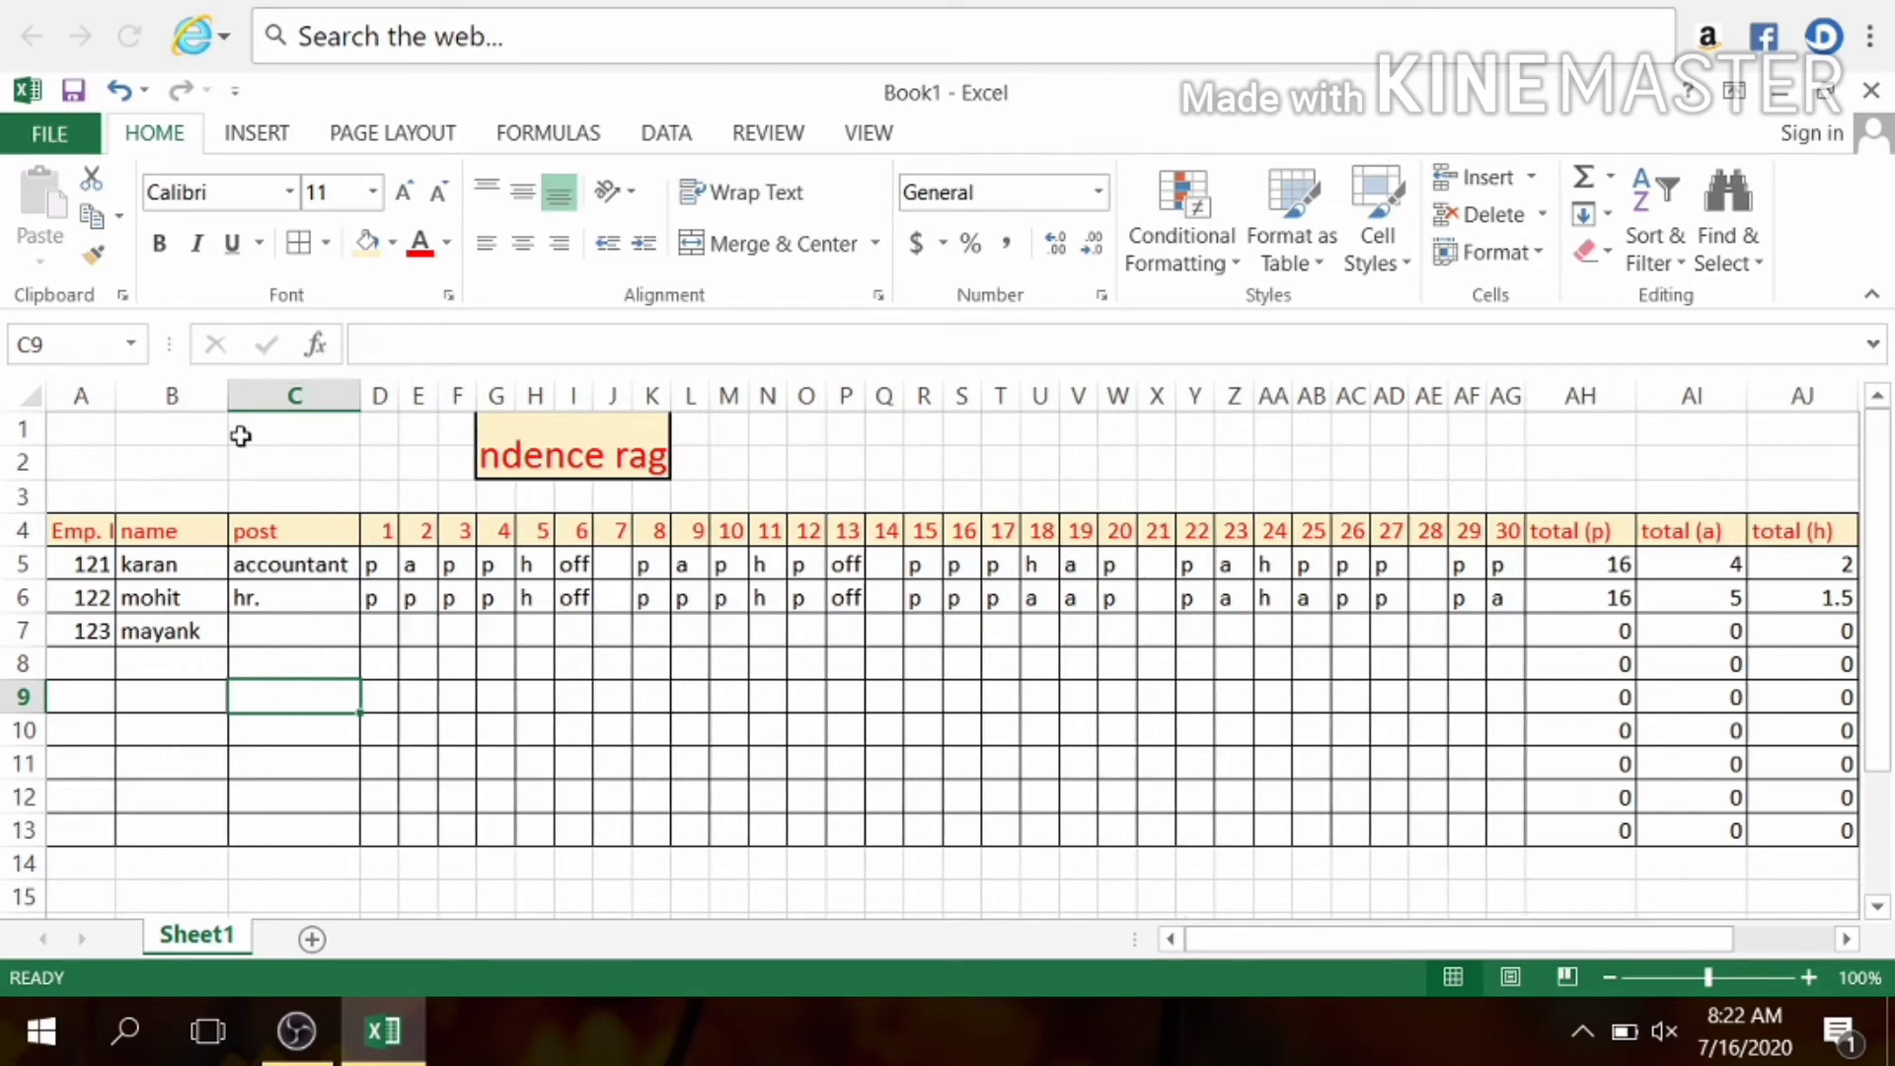
Enter helper as the third employee's post in cell C7.
{"action": "left_click", "coordinate": [274, 631]}
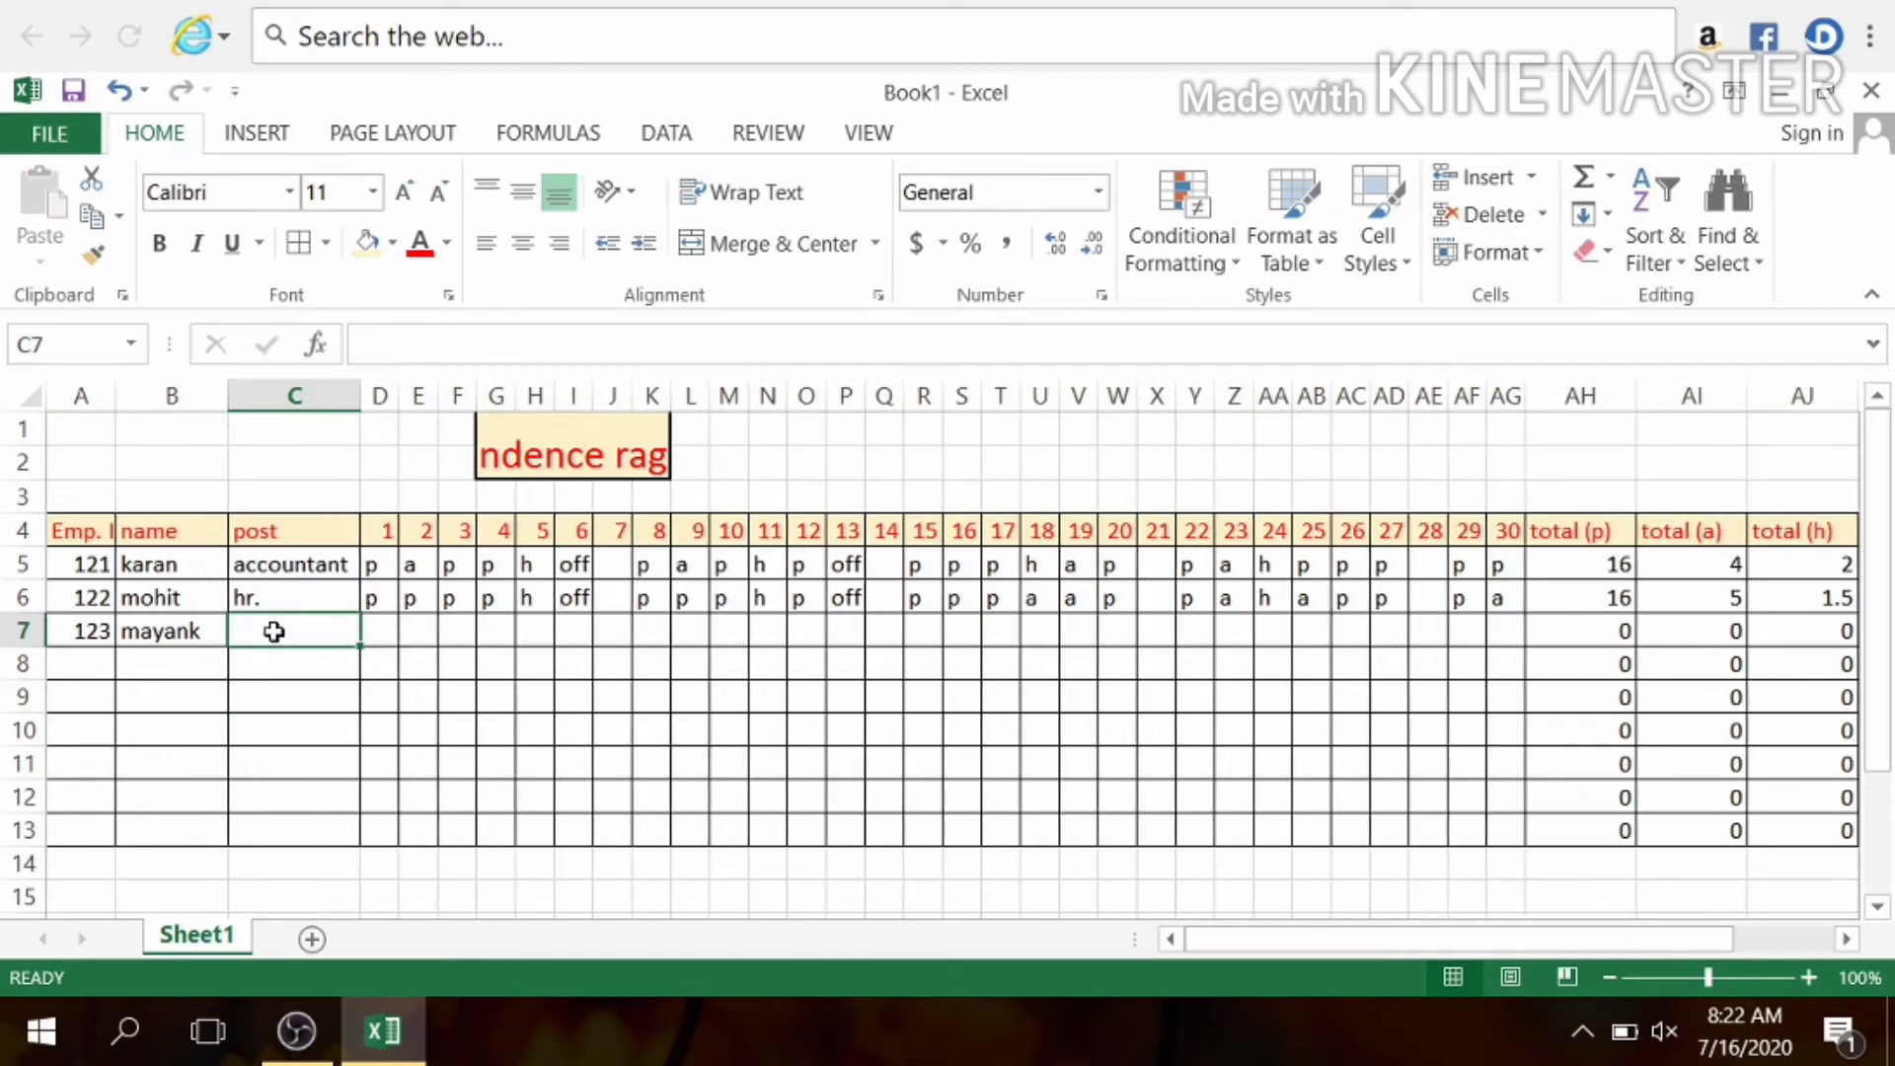
{"action": "type", "text": "helper"}
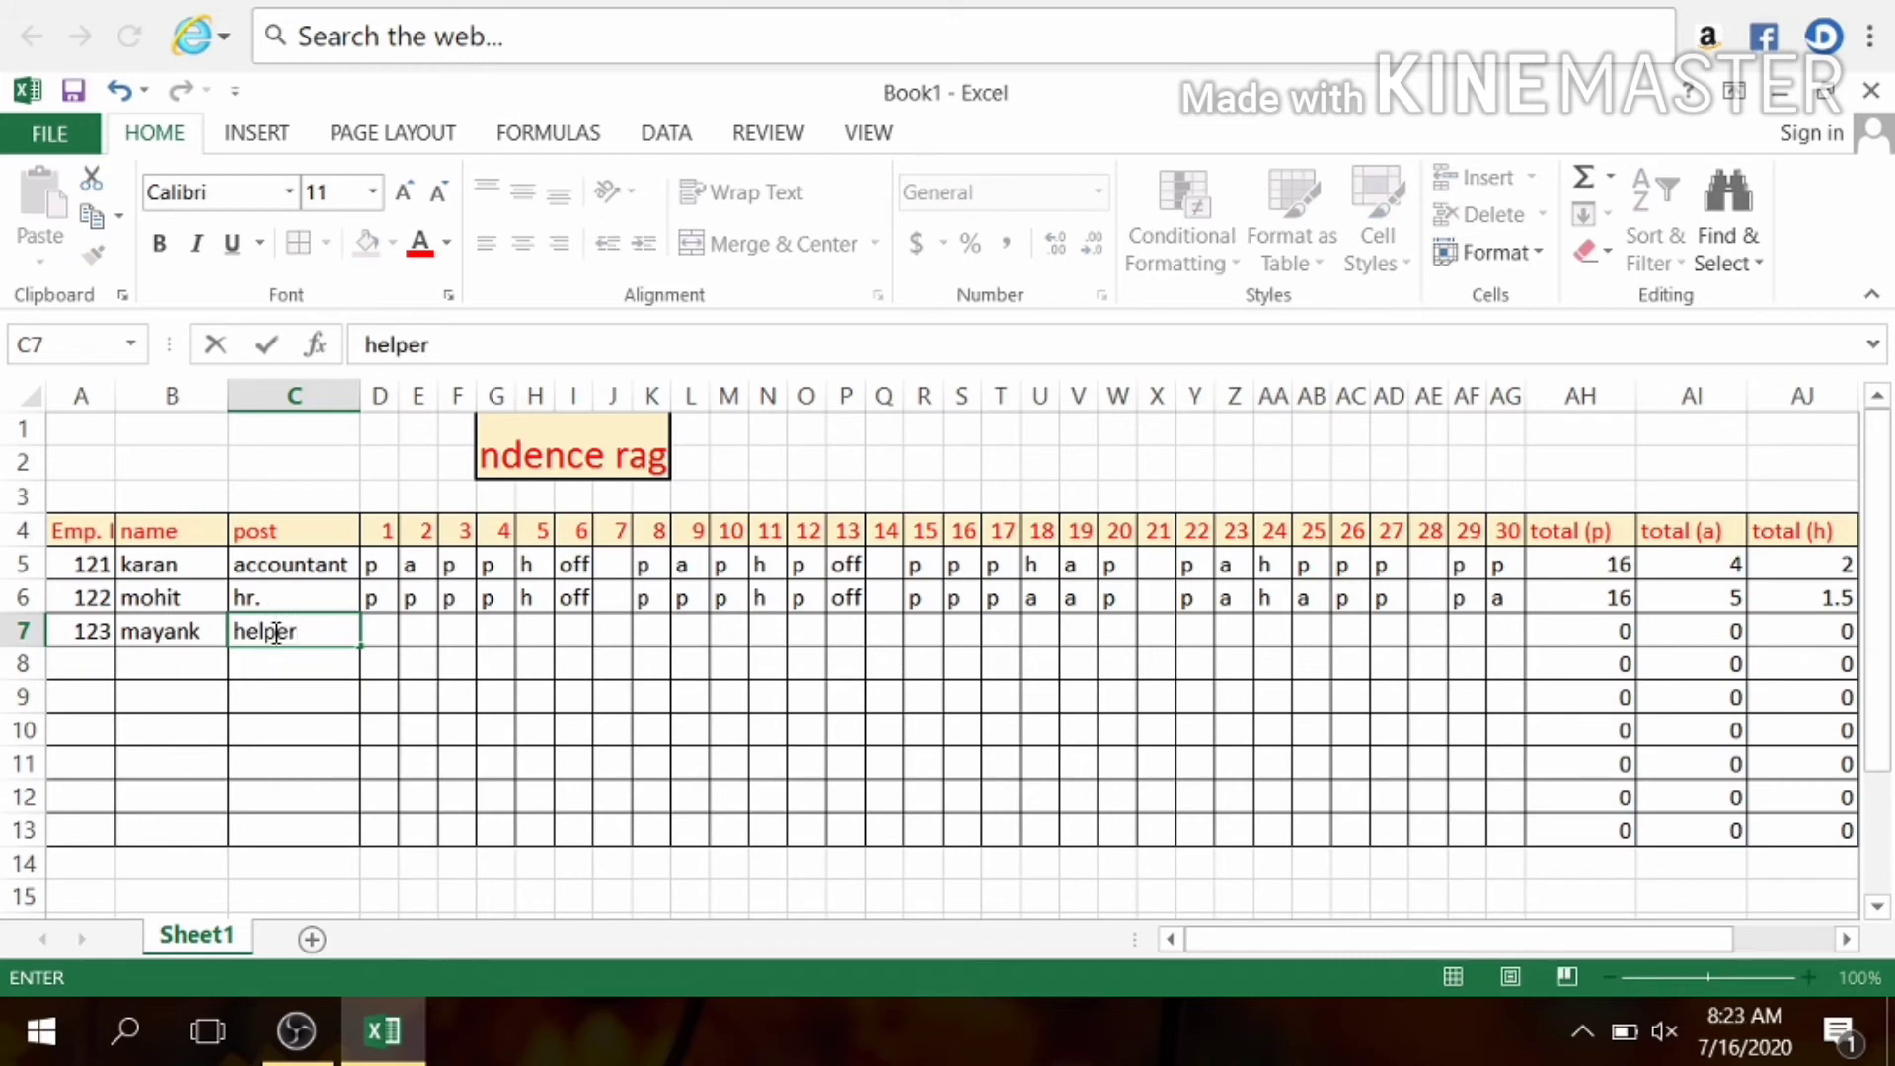
{"action": "left_click", "coordinate": [374, 633]}
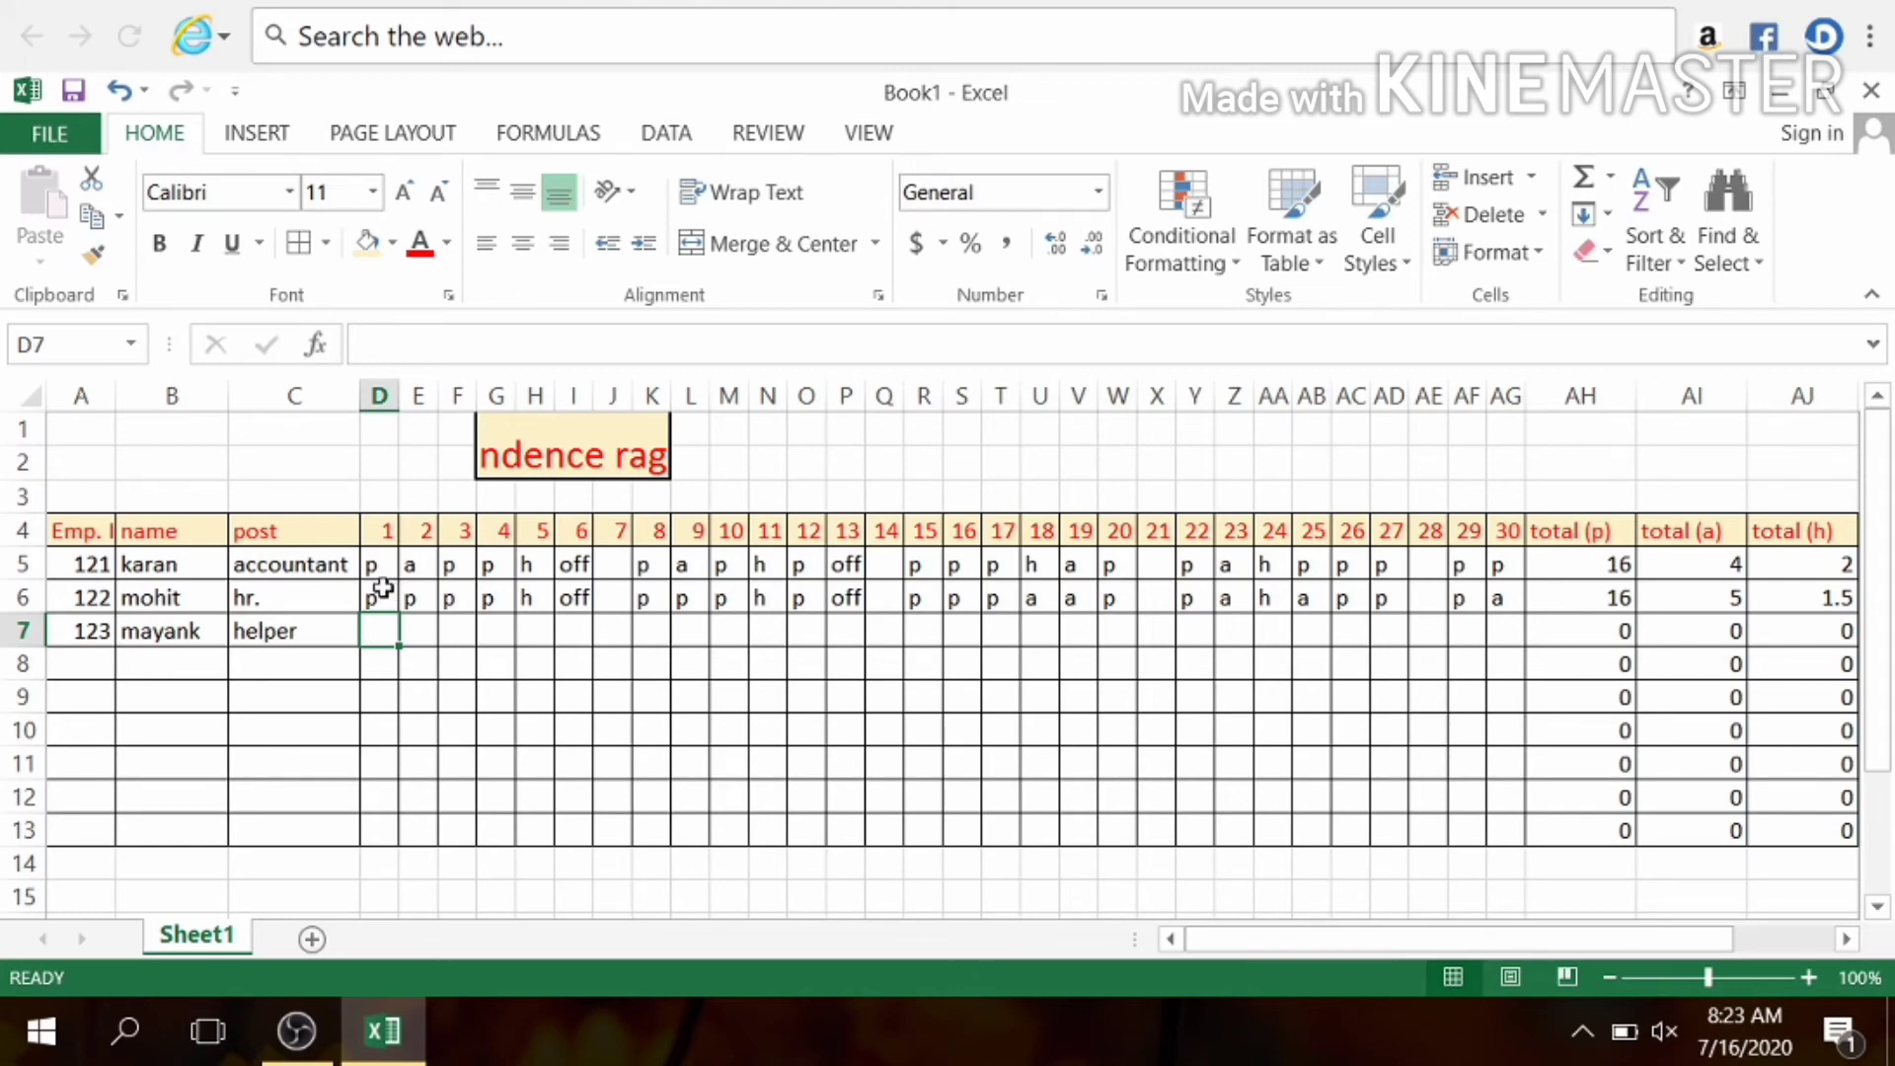
Copy the second employee's attendance marks in D6:AG6 to the third employee's row, starting at D7.
{"action": "left_click_drag", "start_coordinate": [383, 588], "coordinate": [1513, 589]}
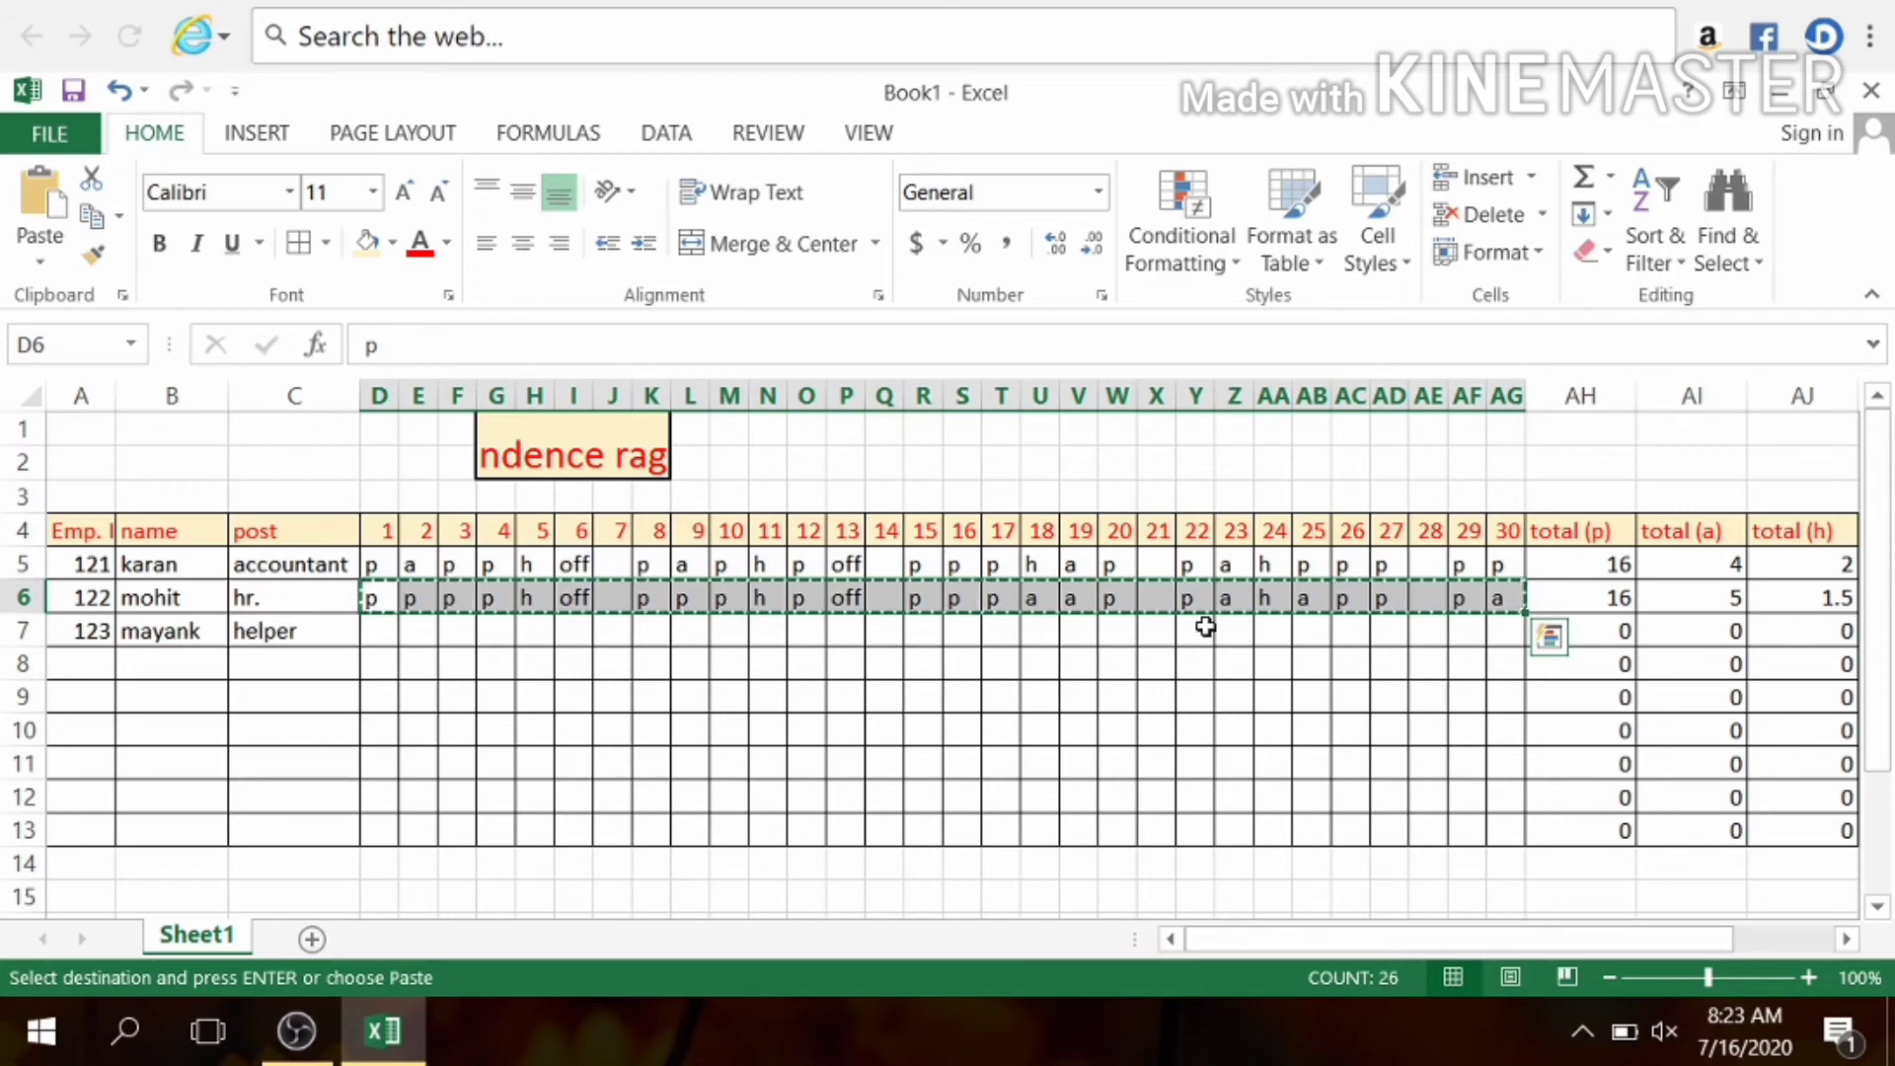
{"action": "left_click", "coordinate": [390, 632]}
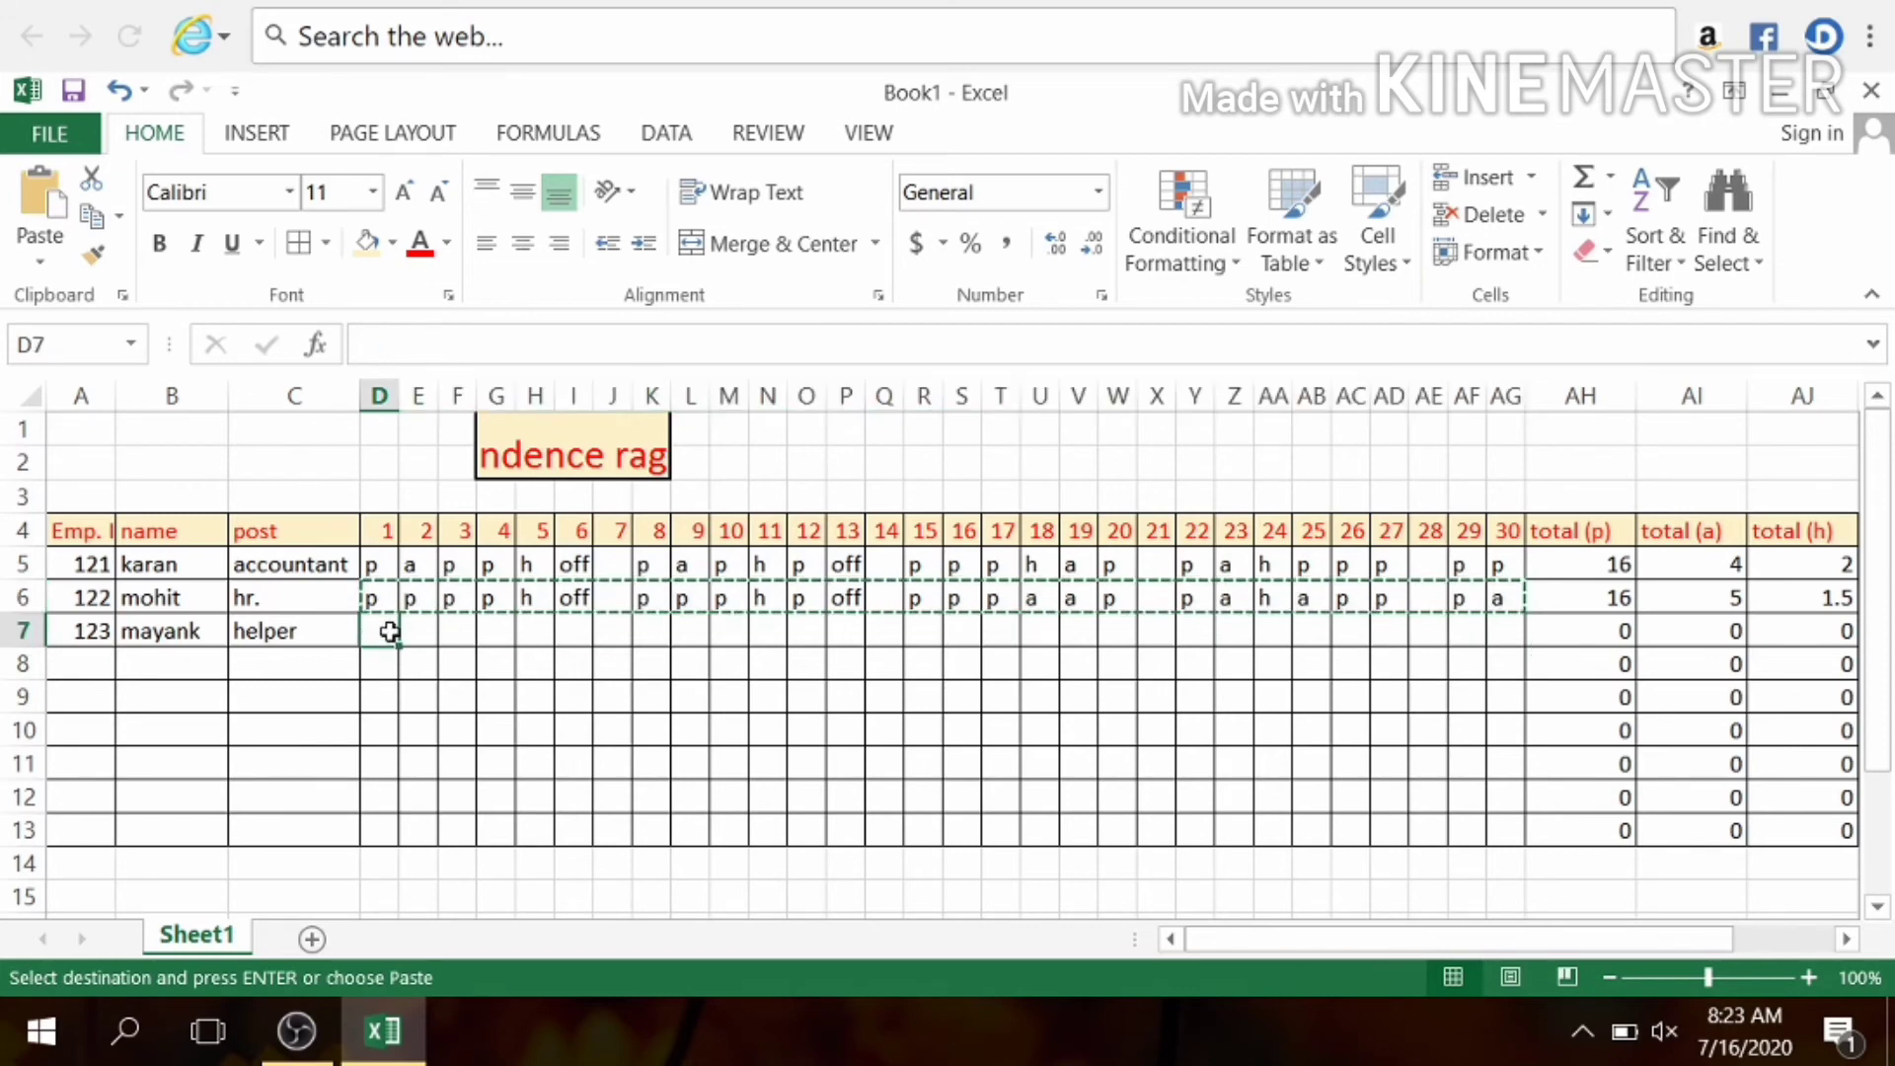
{"action": "key", "text": "ctrl+v"}
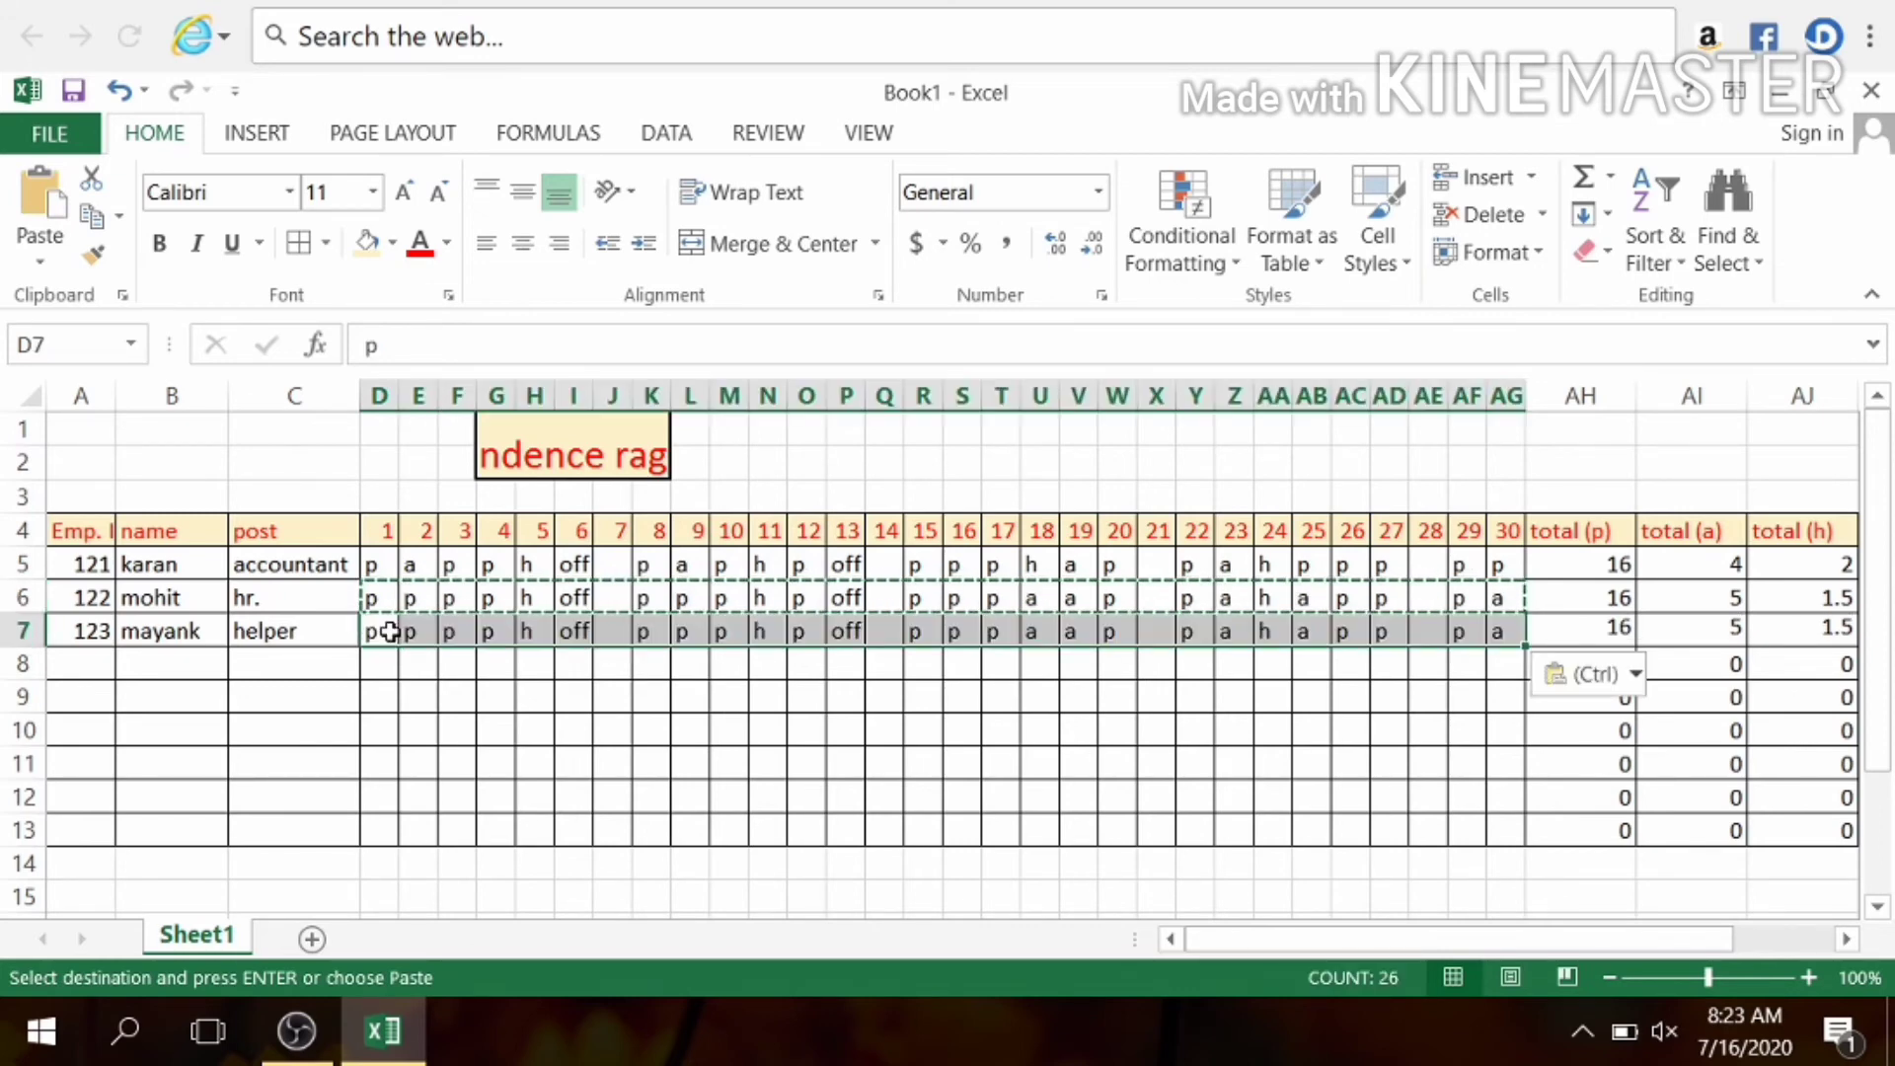
{"action": "left_click", "coordinate": [1061, 768]}
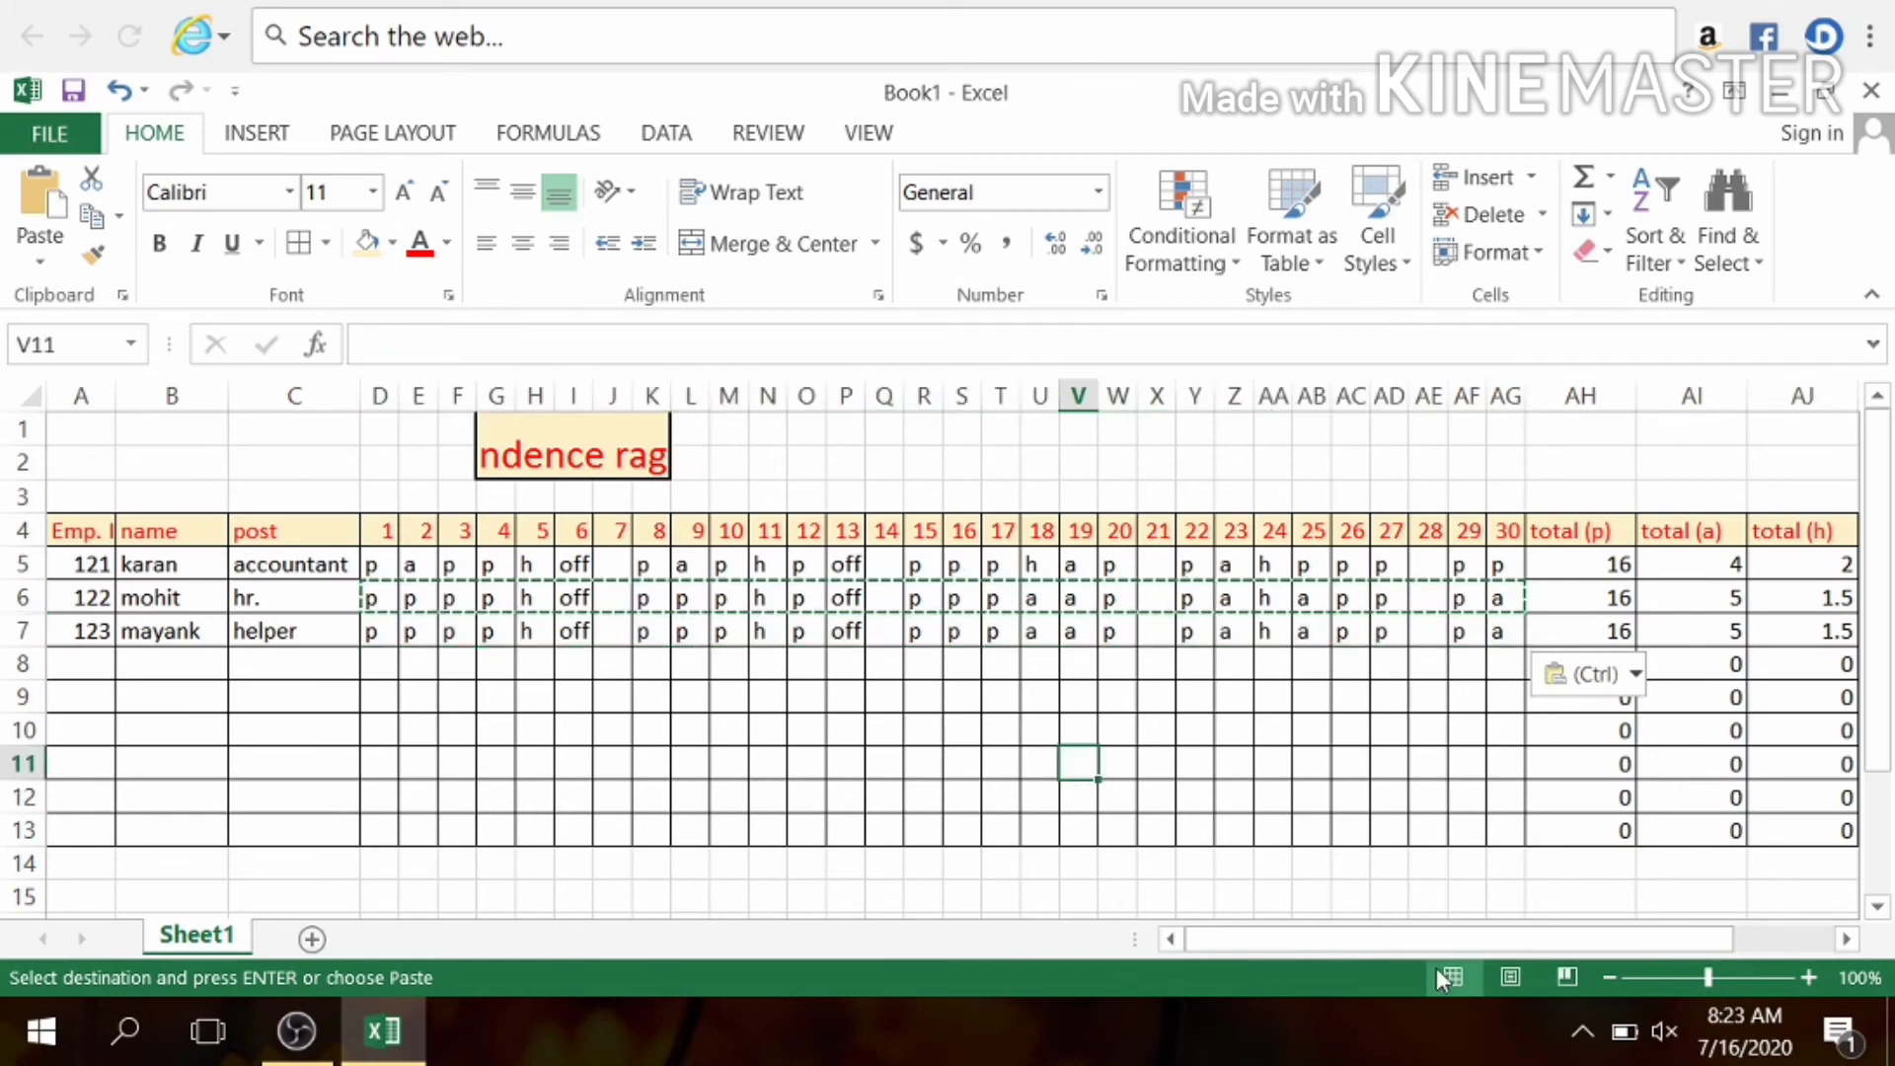
Review the third employee's totals and total attendance in AH7:AM7, checking the total (h) and total (s) cells.
{"action": "left_click_drag", "start_coordinate": [1436, 938], "coordinate": [1646, 901]}
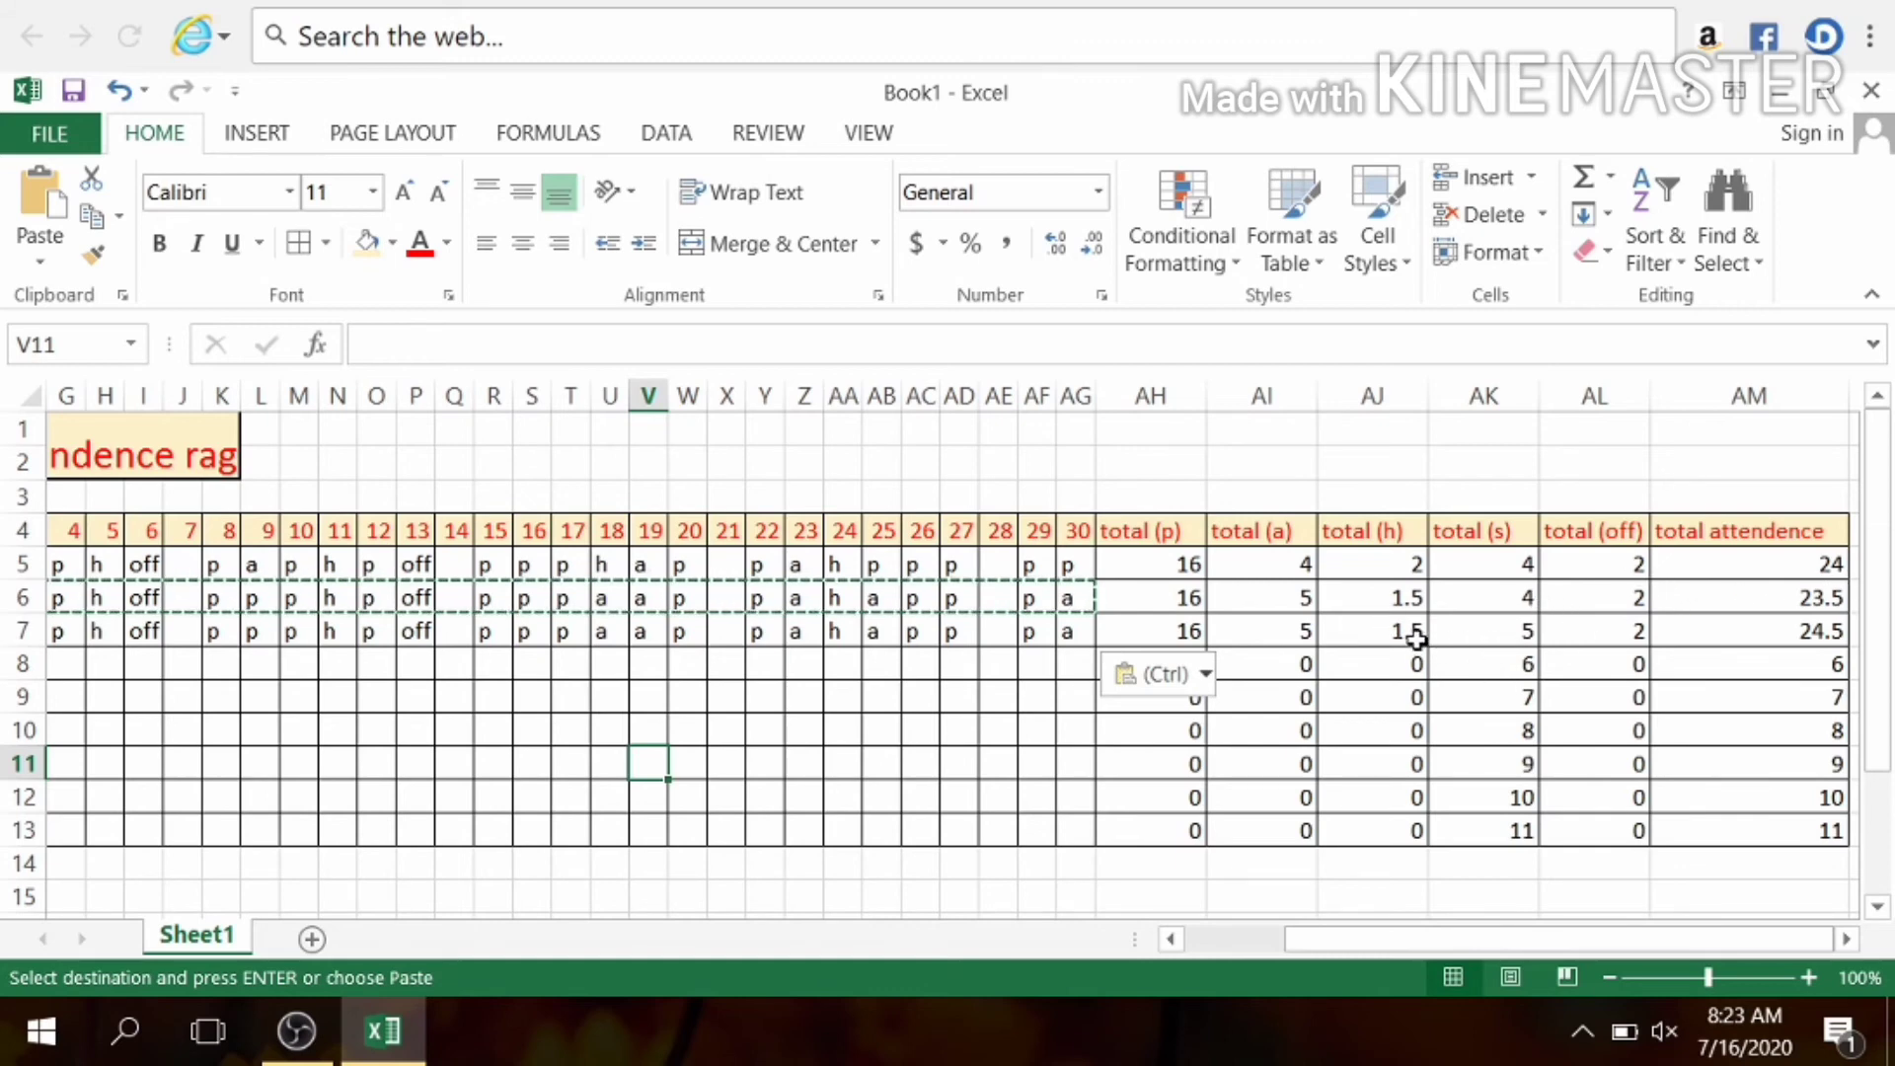
{"action": "left_click", "coordinate": [1362, 636]}
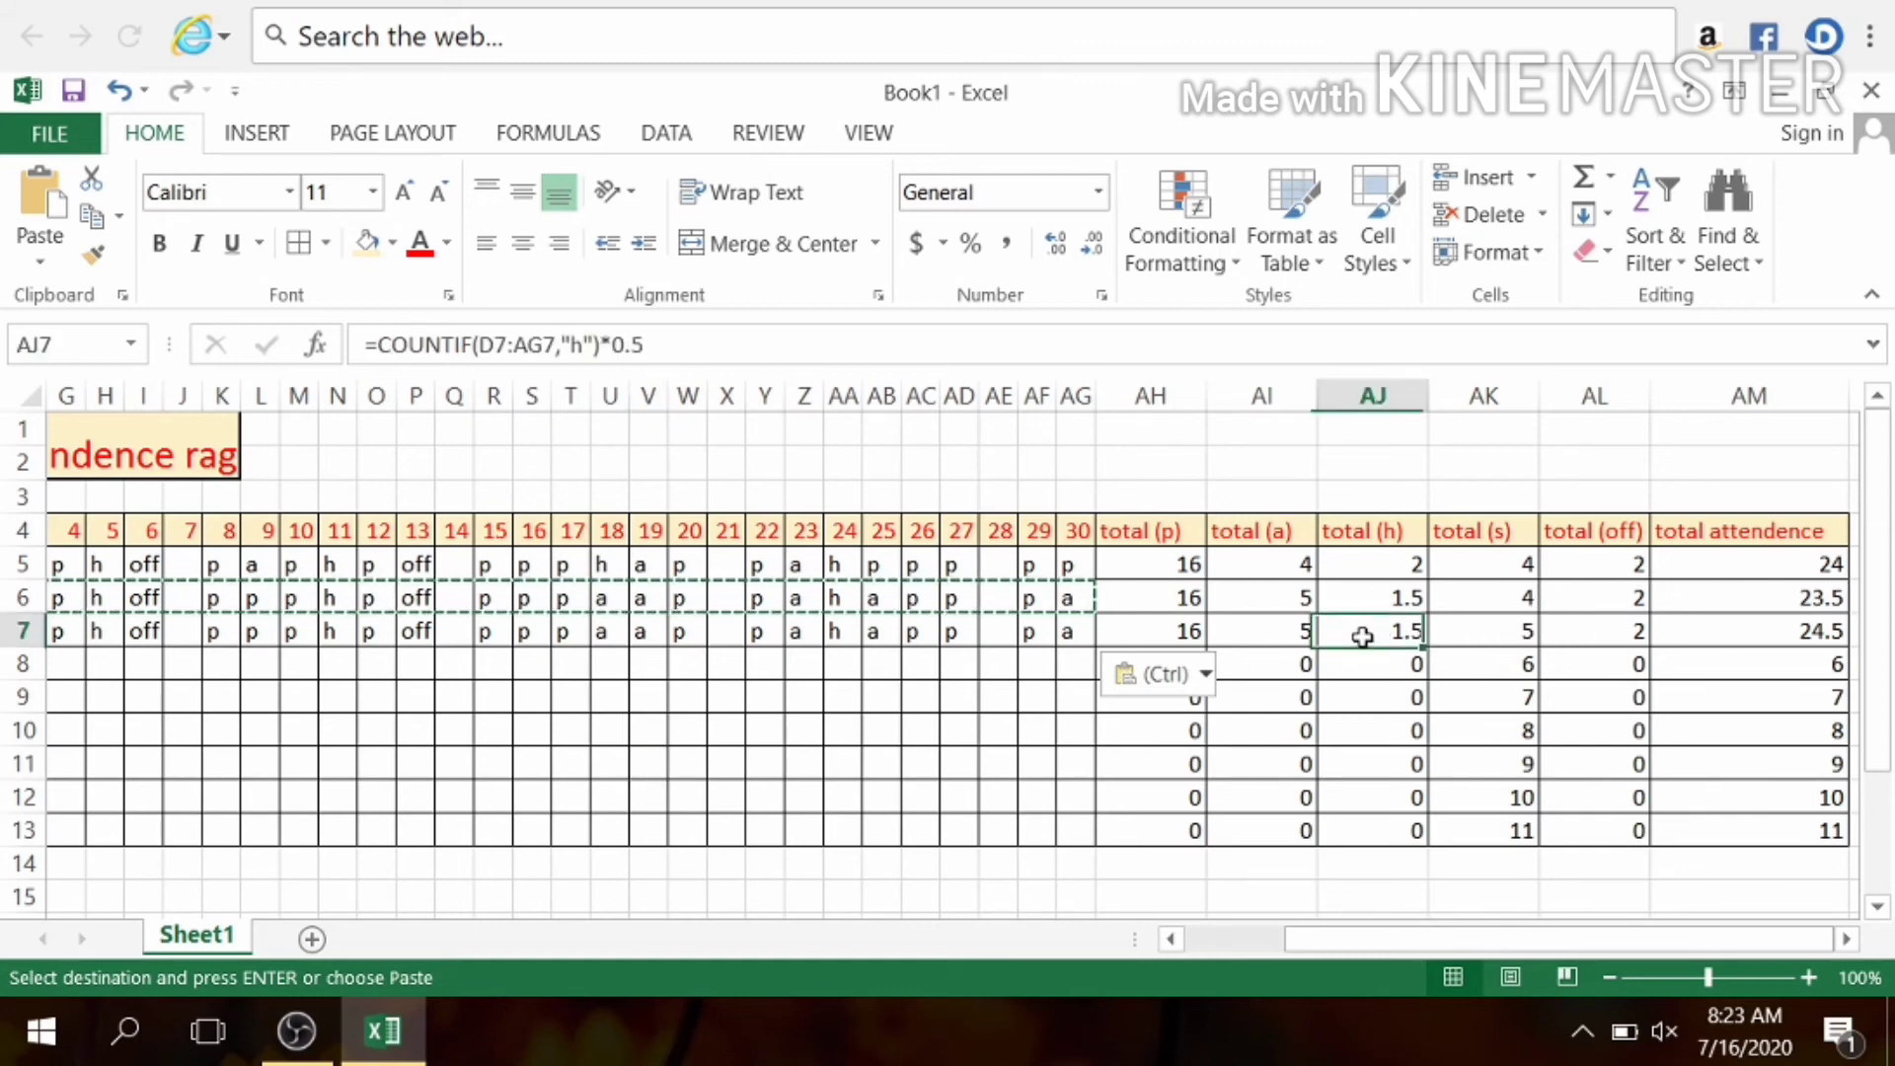
{"action": "left_click", "coordinate": [1228, 738]}
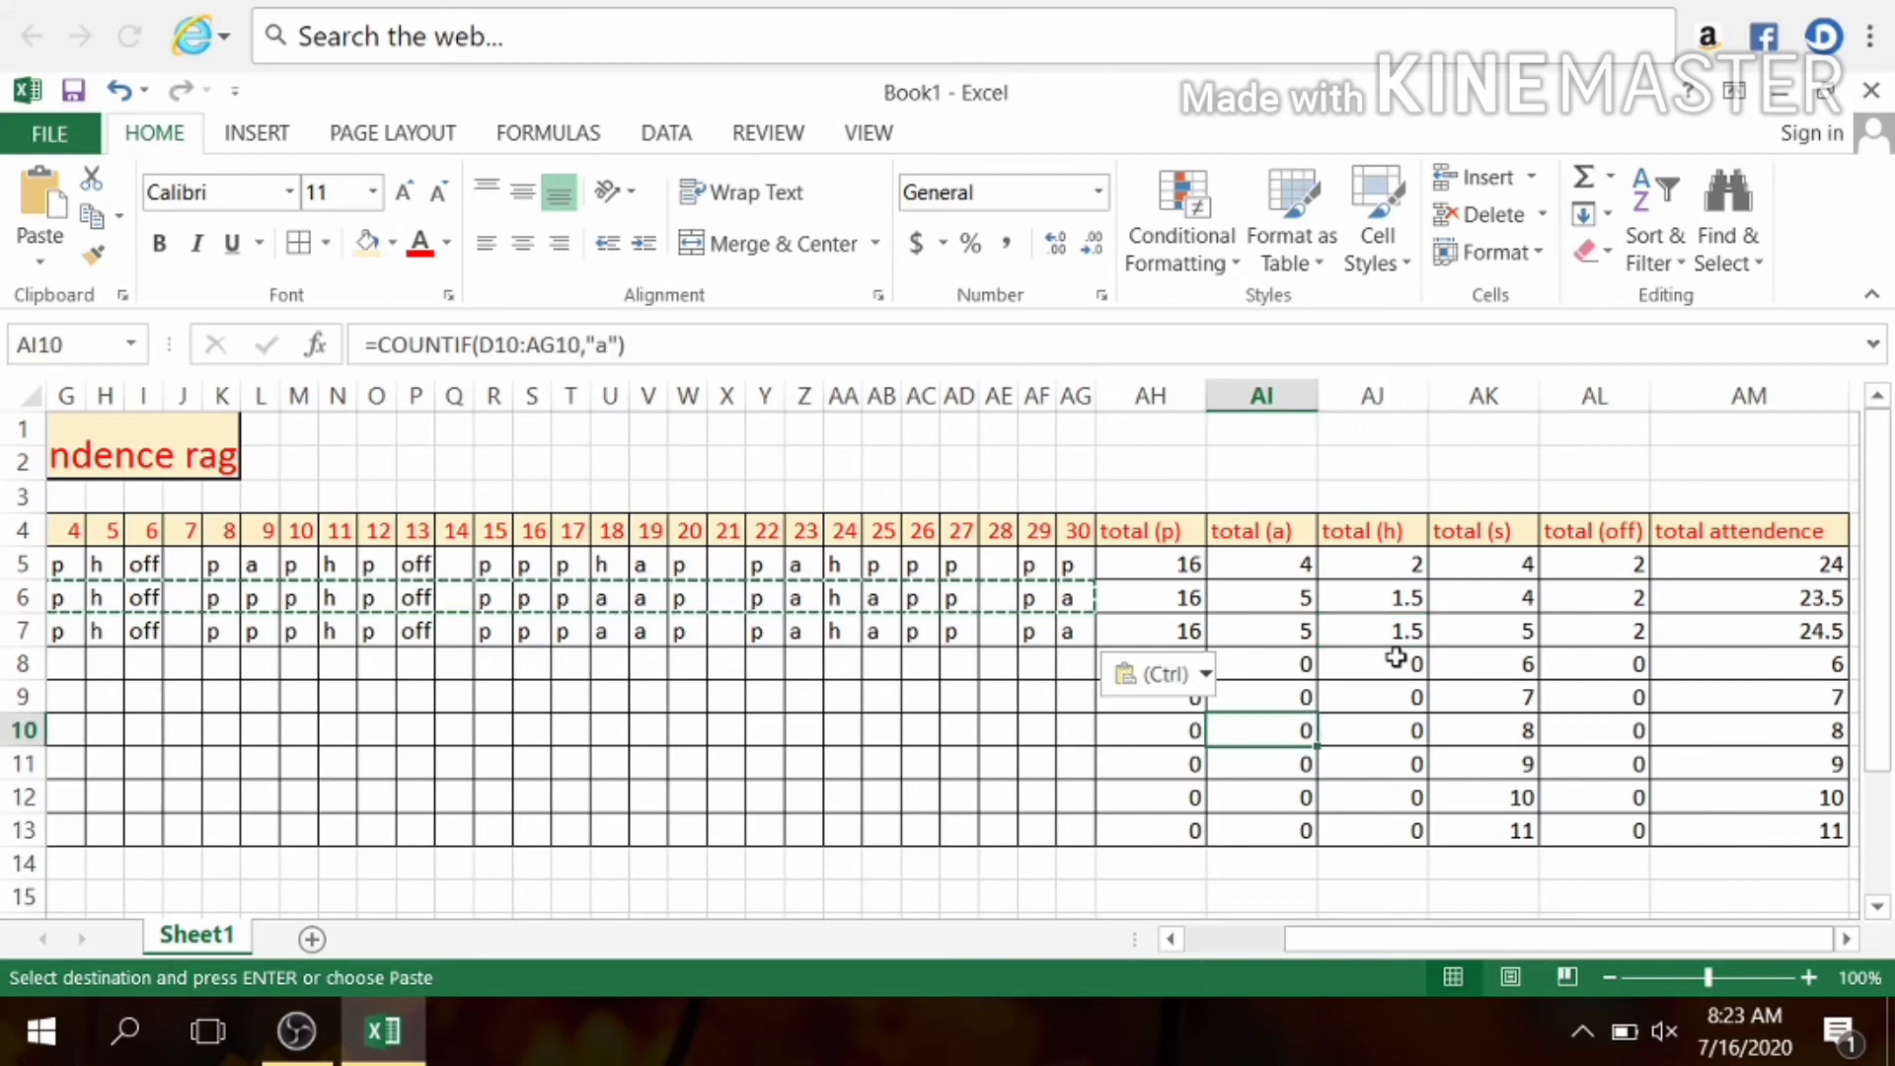
{"action": "left_click", "coordinate": [1480, 632]}
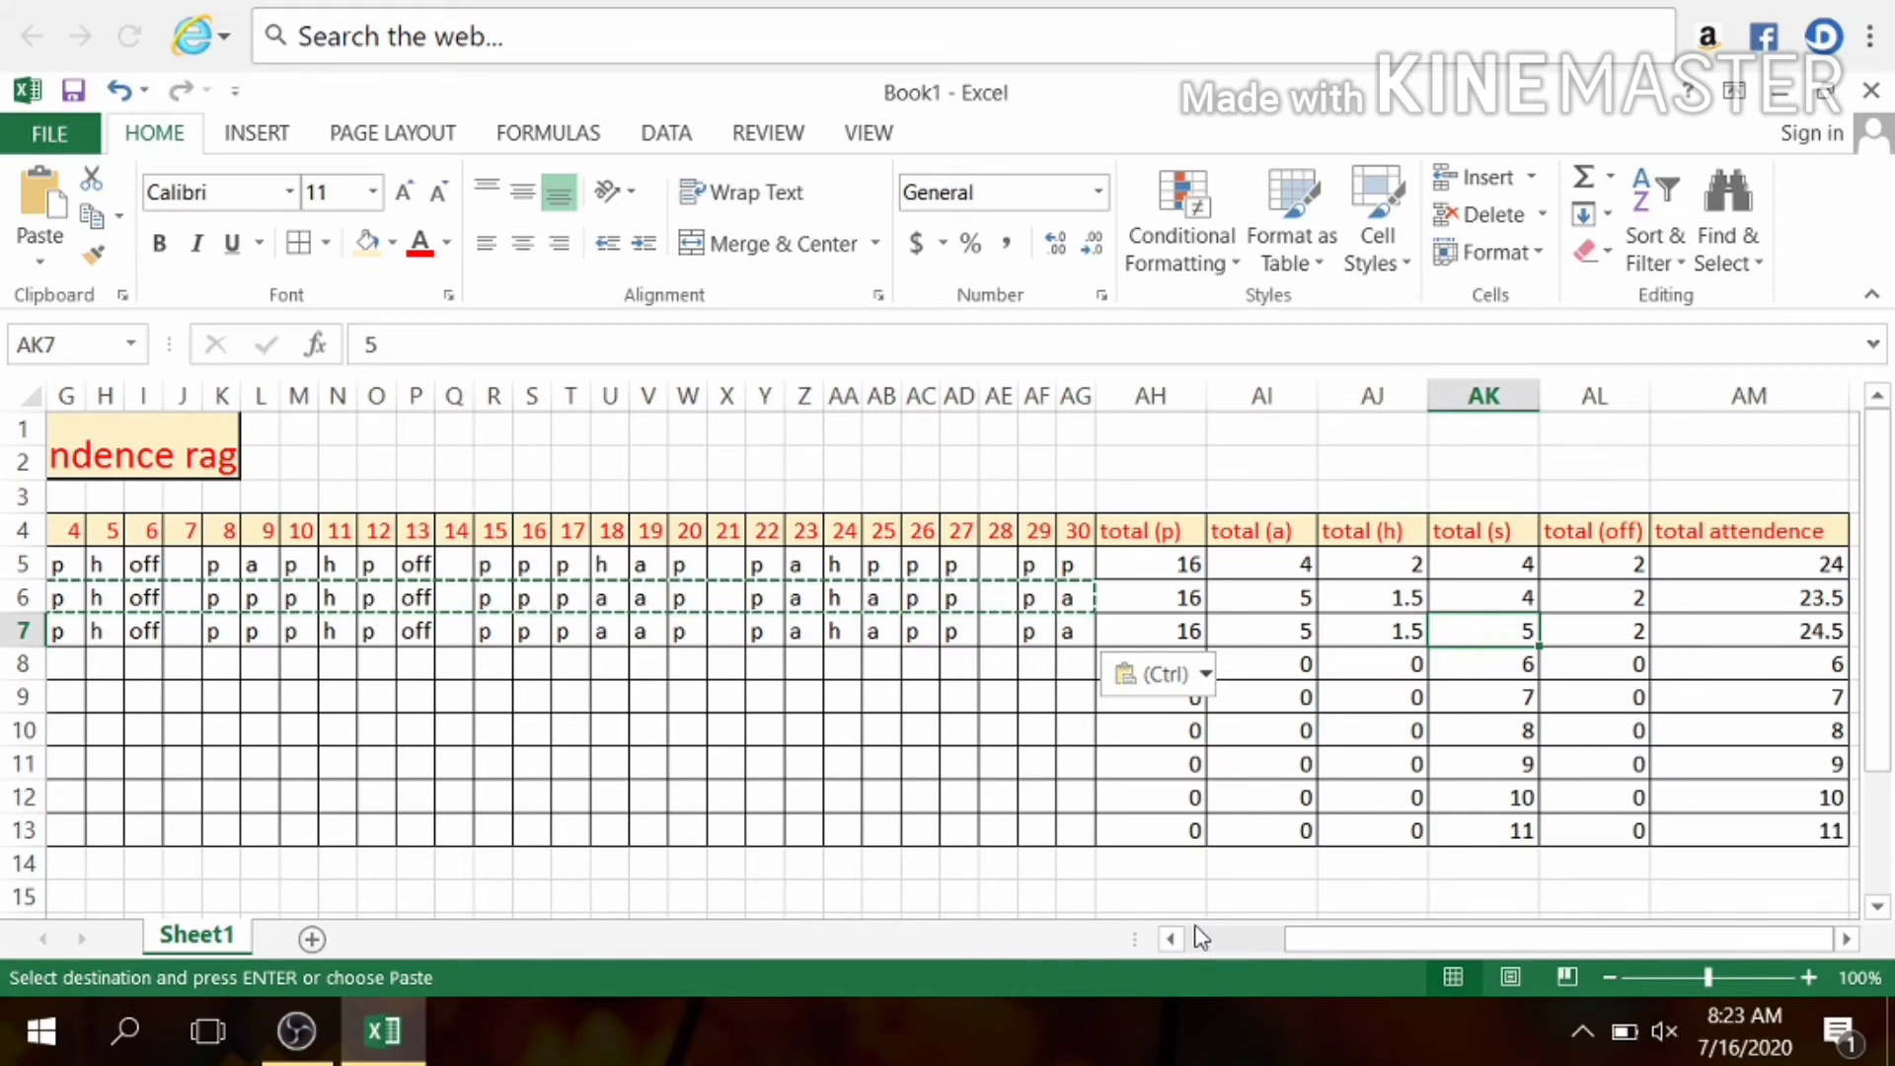
{"action": "left_click_drag", "start_coordinate": [1351, 945], "coordinate": [1162, 894]}
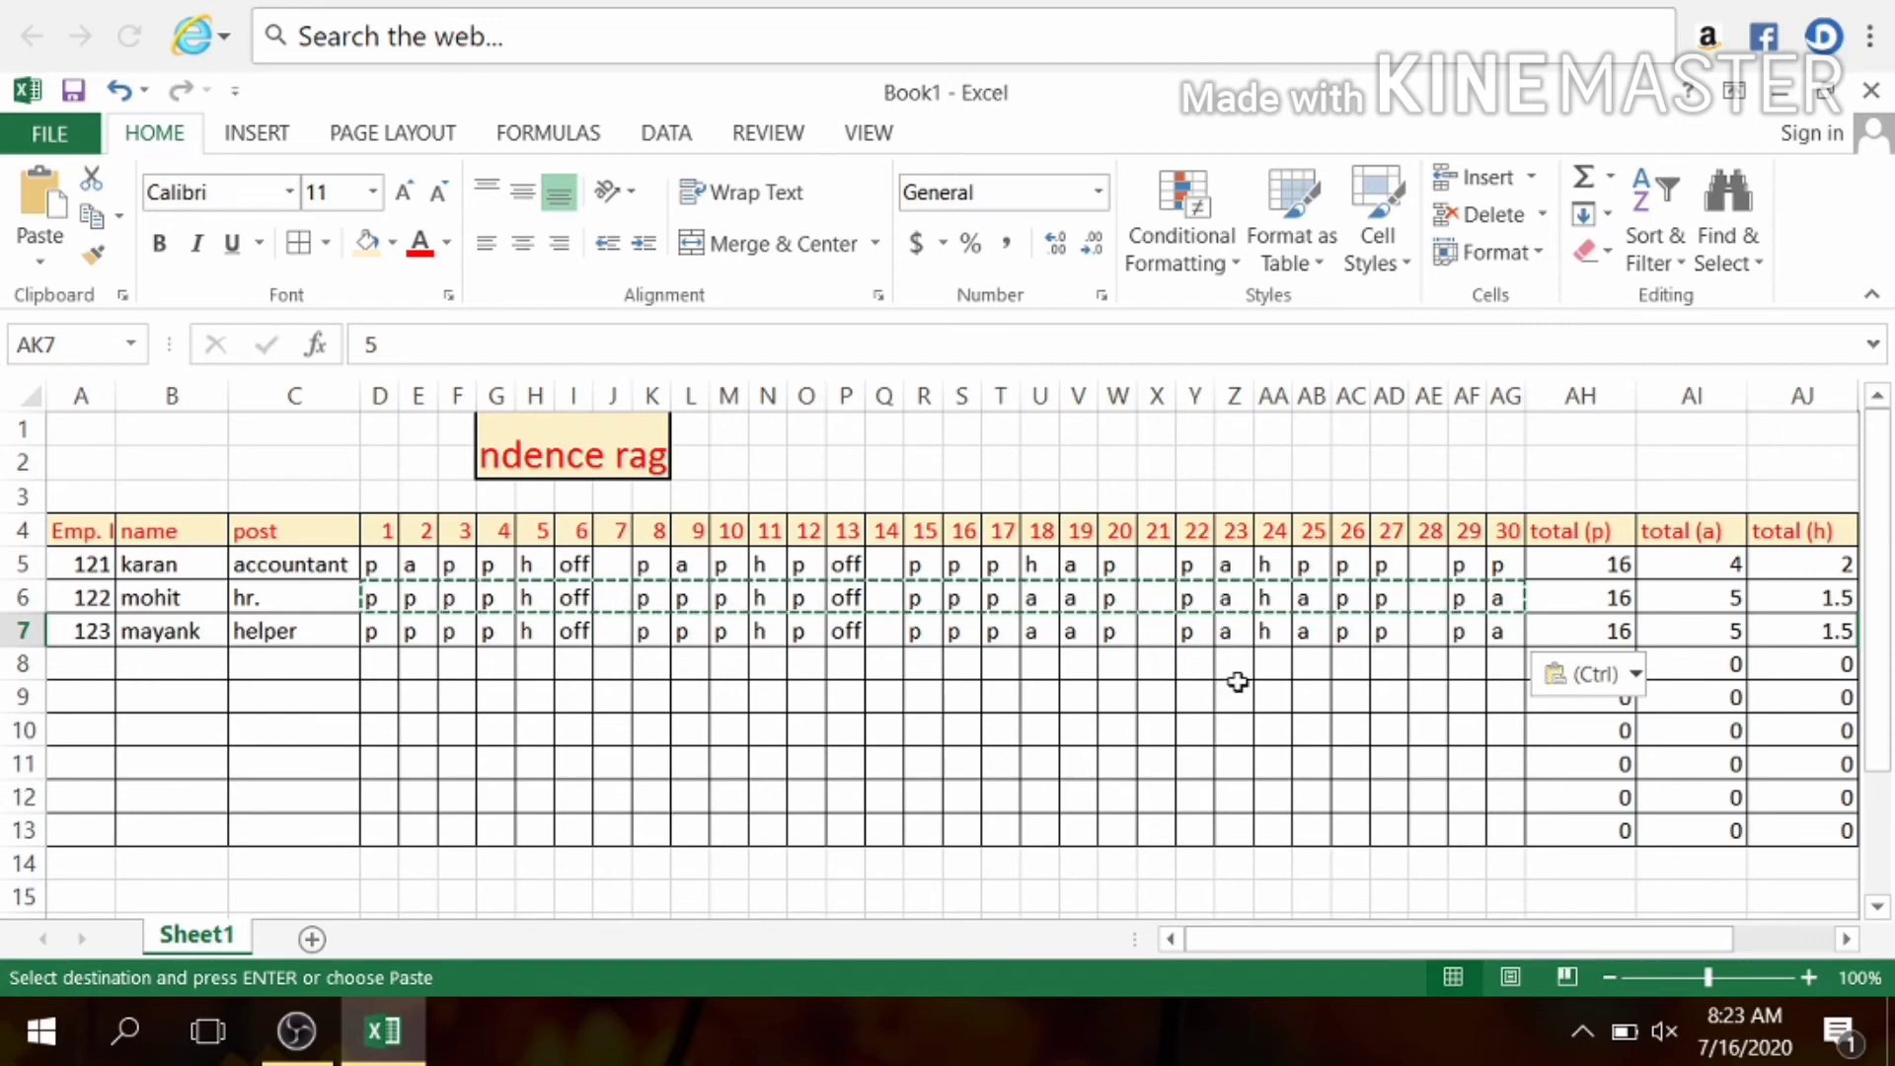
{"action": "left_click_drag", "start_coordinate": [1647, 939], "coordinate": [1755, 936]}
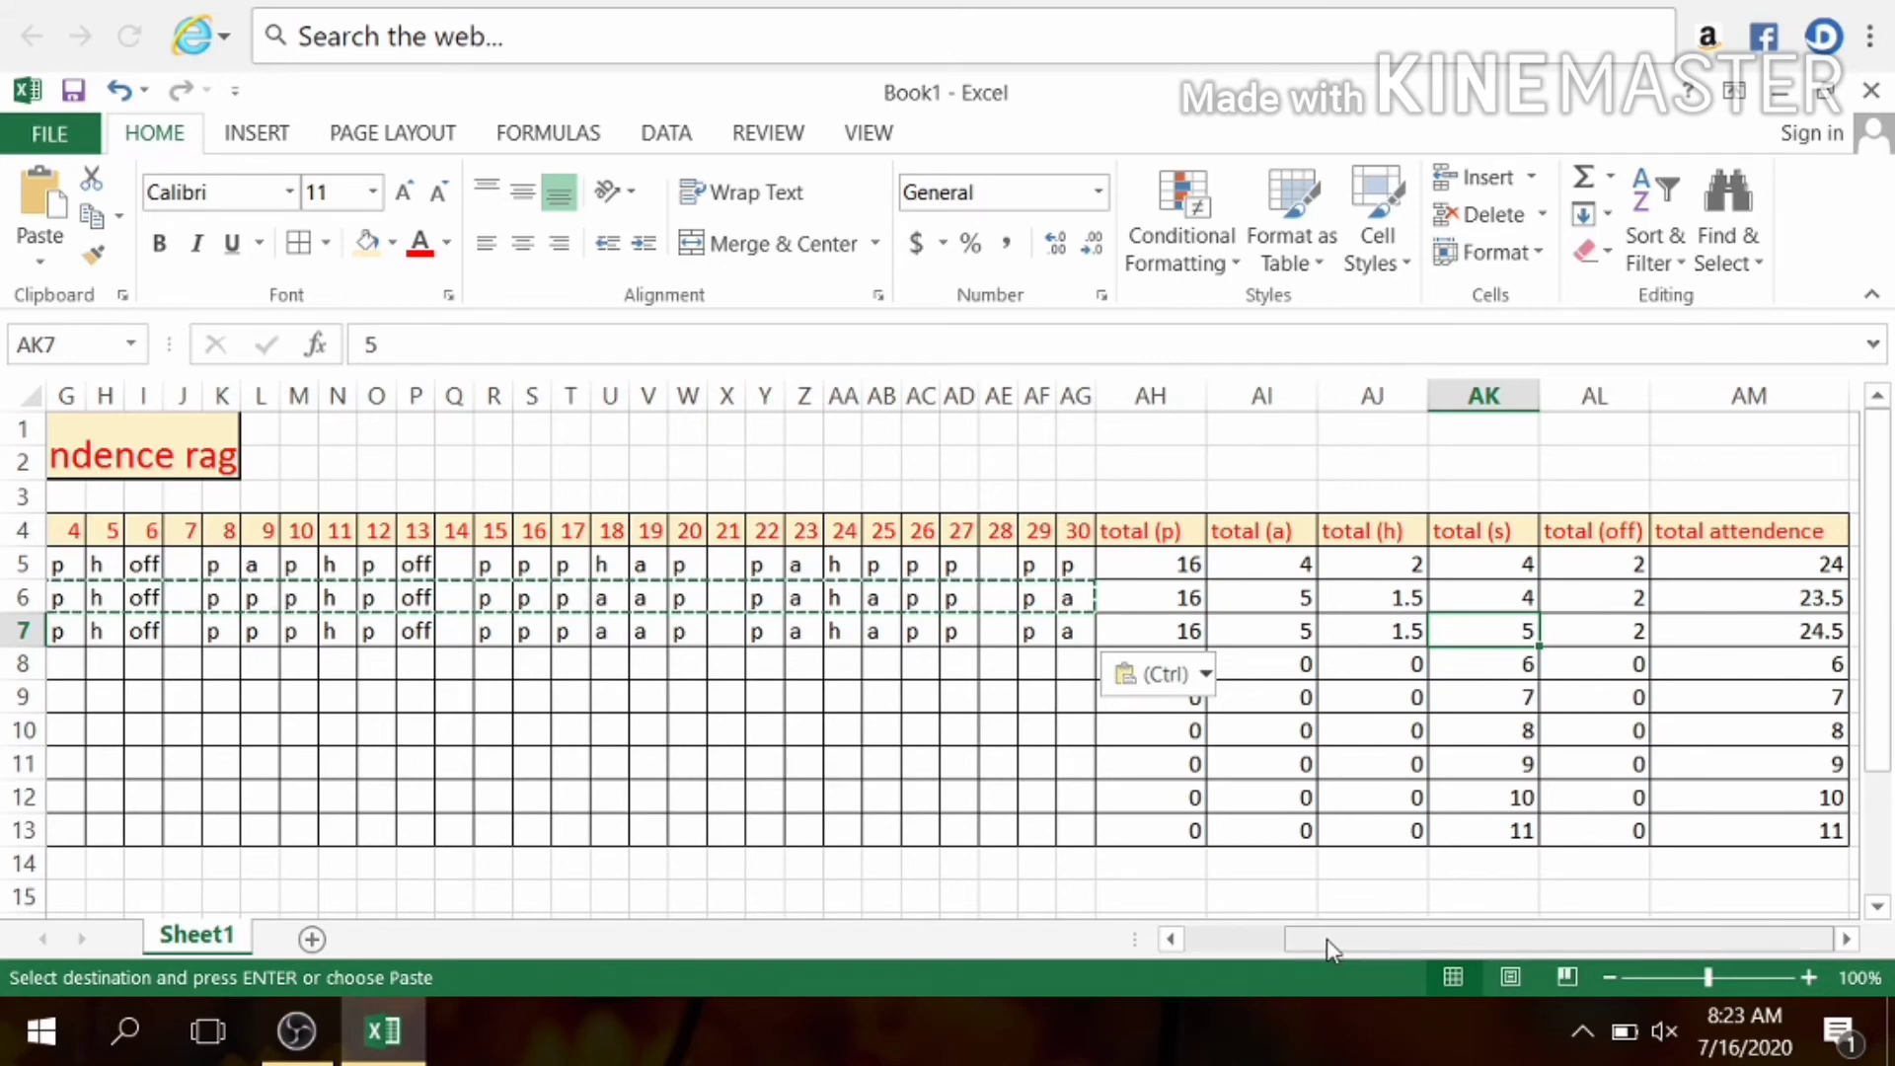
{"action": "left_click_drag", "start_coordinate": [1326, 938], "coordinate": [1227, 939]}
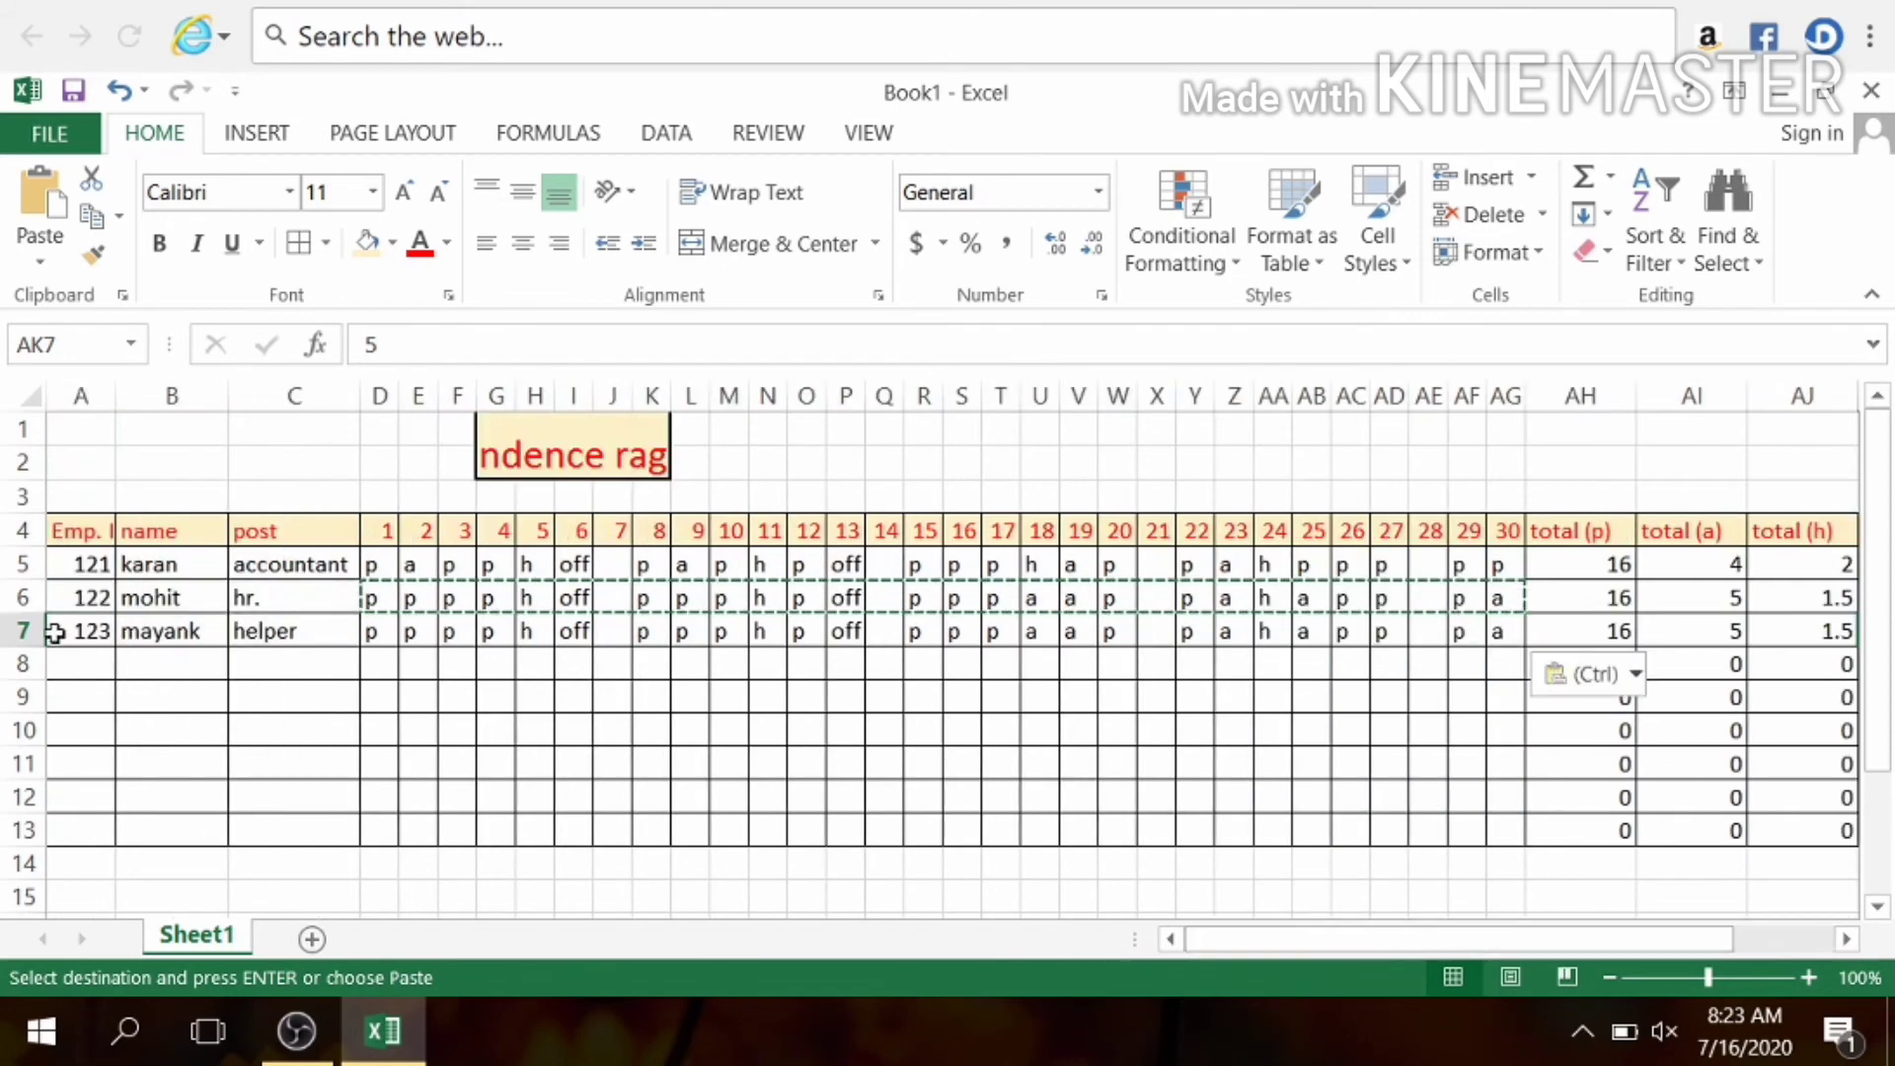
Enter the fourth employee's ID and name in A8 and B8, with gate keeper as the post in C8.
{"action": "left_click", "coordinate": [65, 667]}
{"action": "type", "text": "124"}
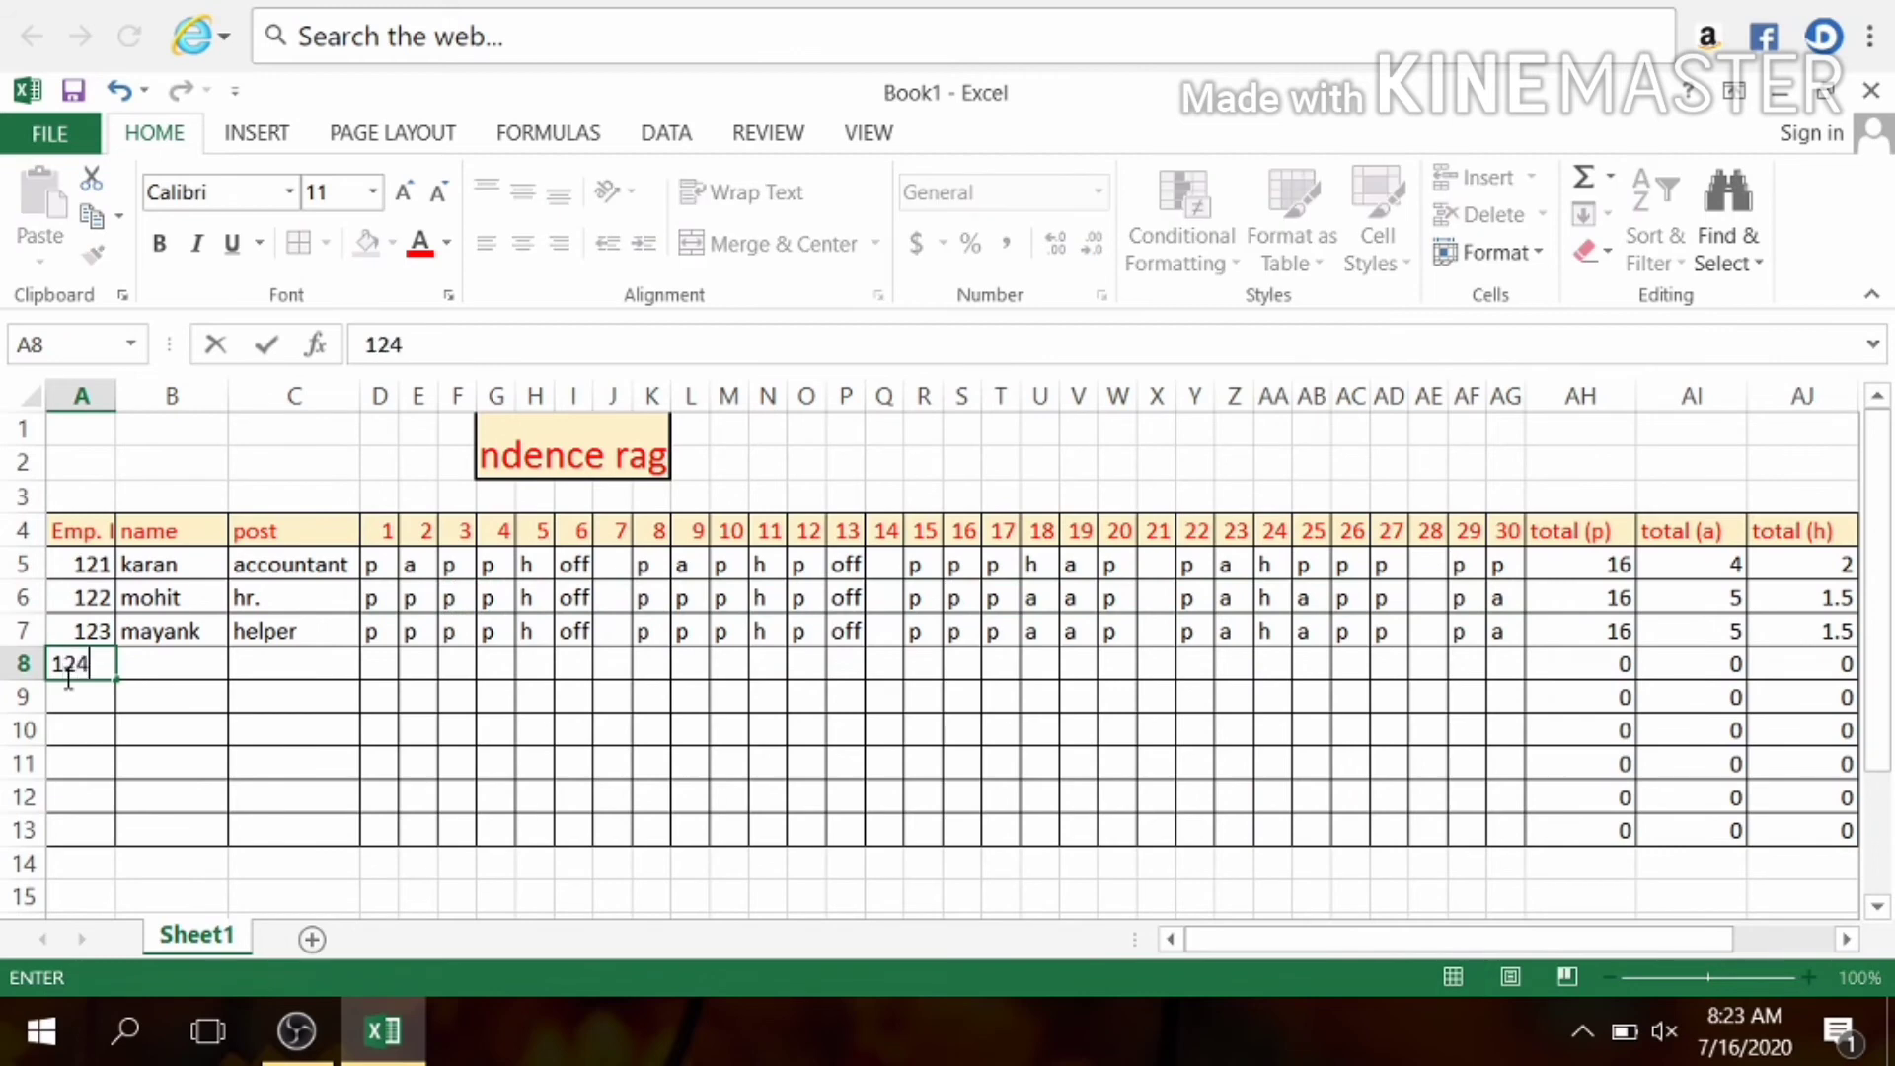
{"action": "key", "text": "Tab"}
{"action": "type", "text": "d"}
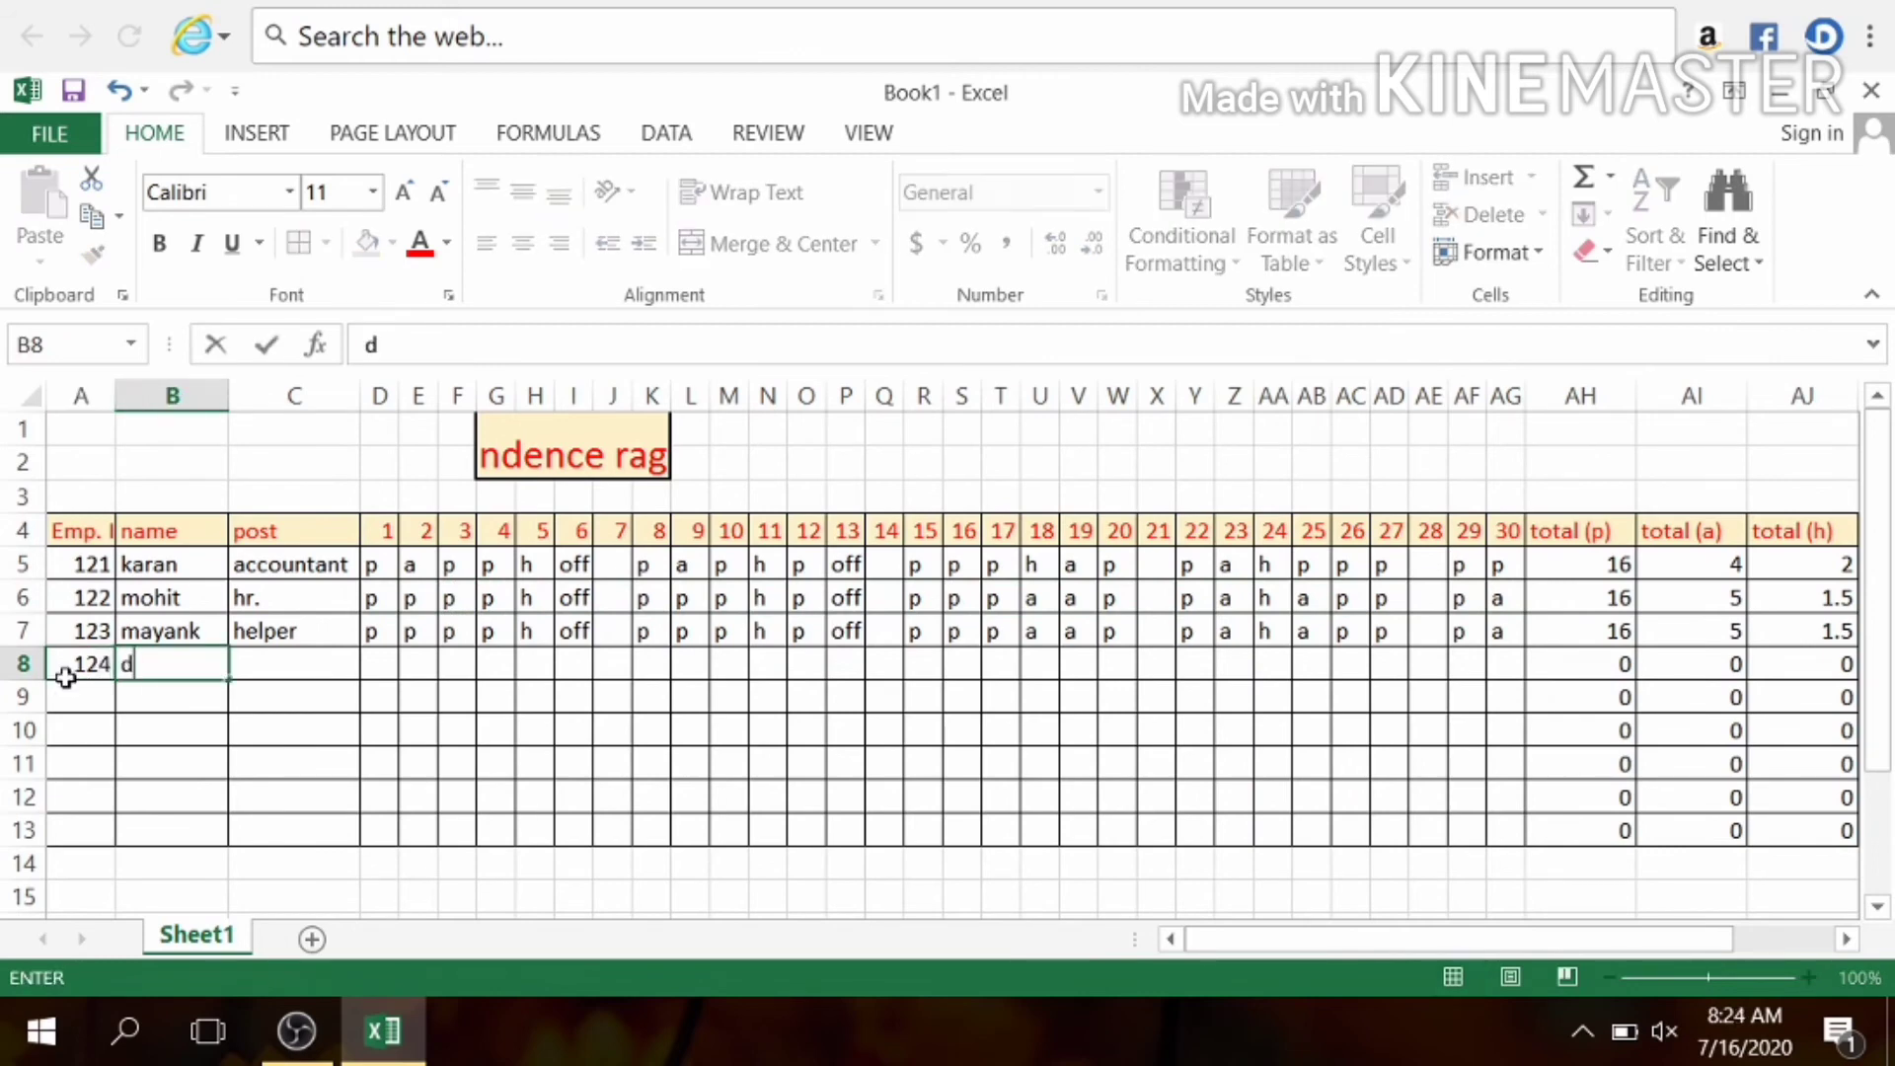
{"action": "type", "text": "eepak"}
{"action": "key", "text": "Tab"}
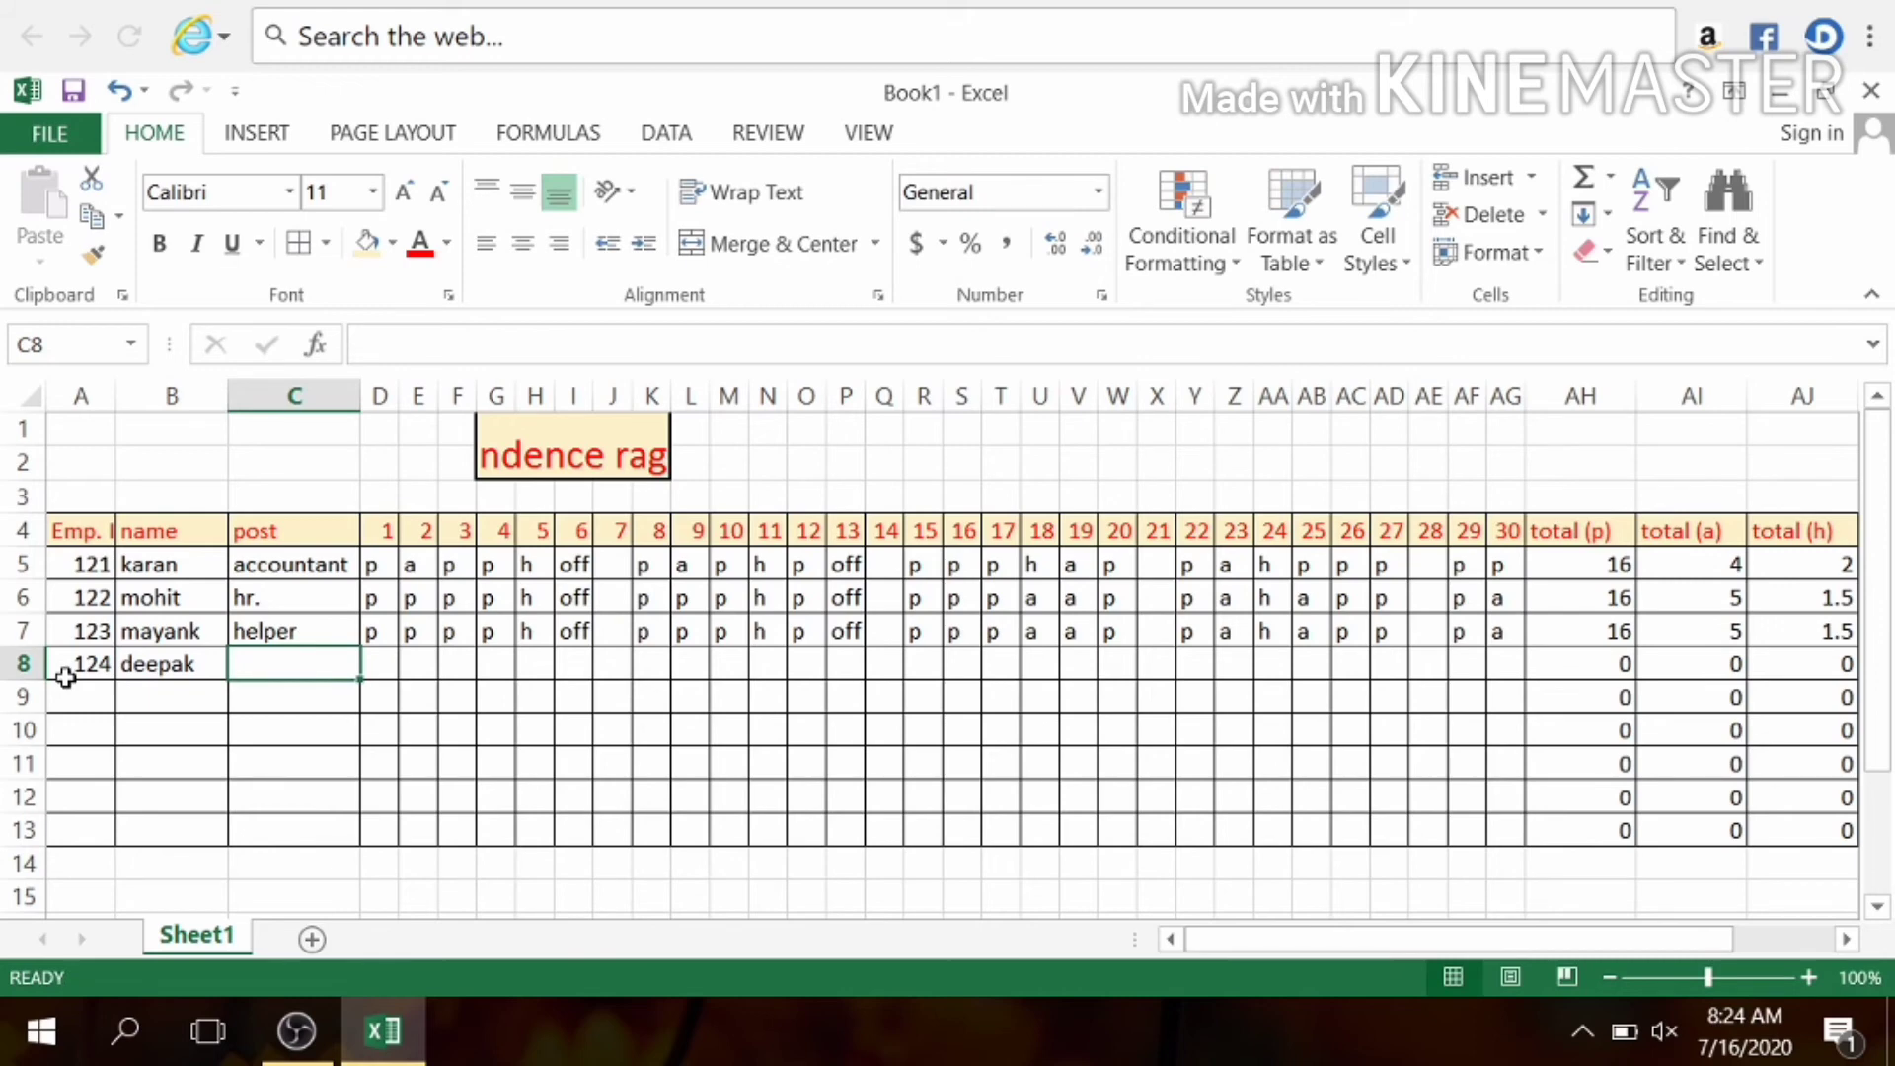
{"action": "type", "text": "gate "}
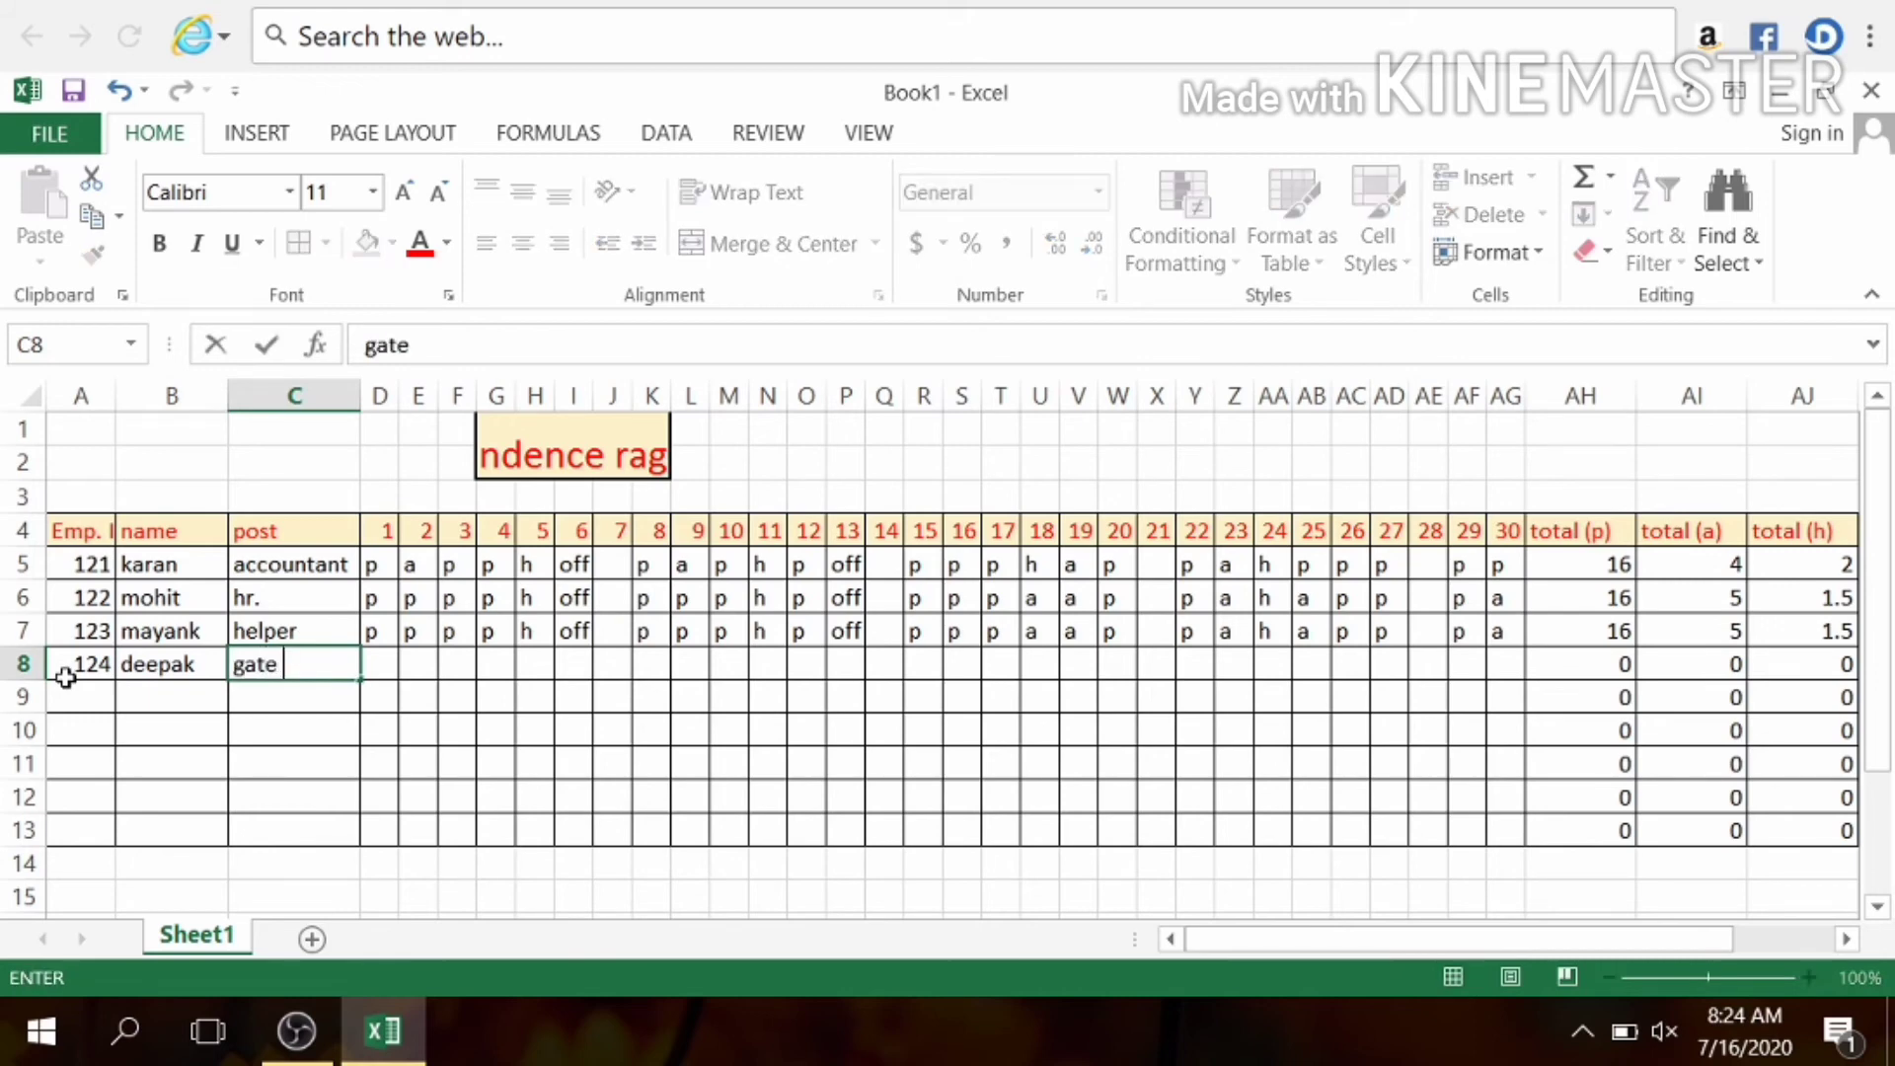
{"action": "type", "text": "keeper"}
{"action": "left_click", "coordinate": [242, 765]}
Copy the first three employees' attendance marks in D5:AG7 to the three rows below, starting at D8.
{"action": "left_click", "coordinate": [381, 661]}
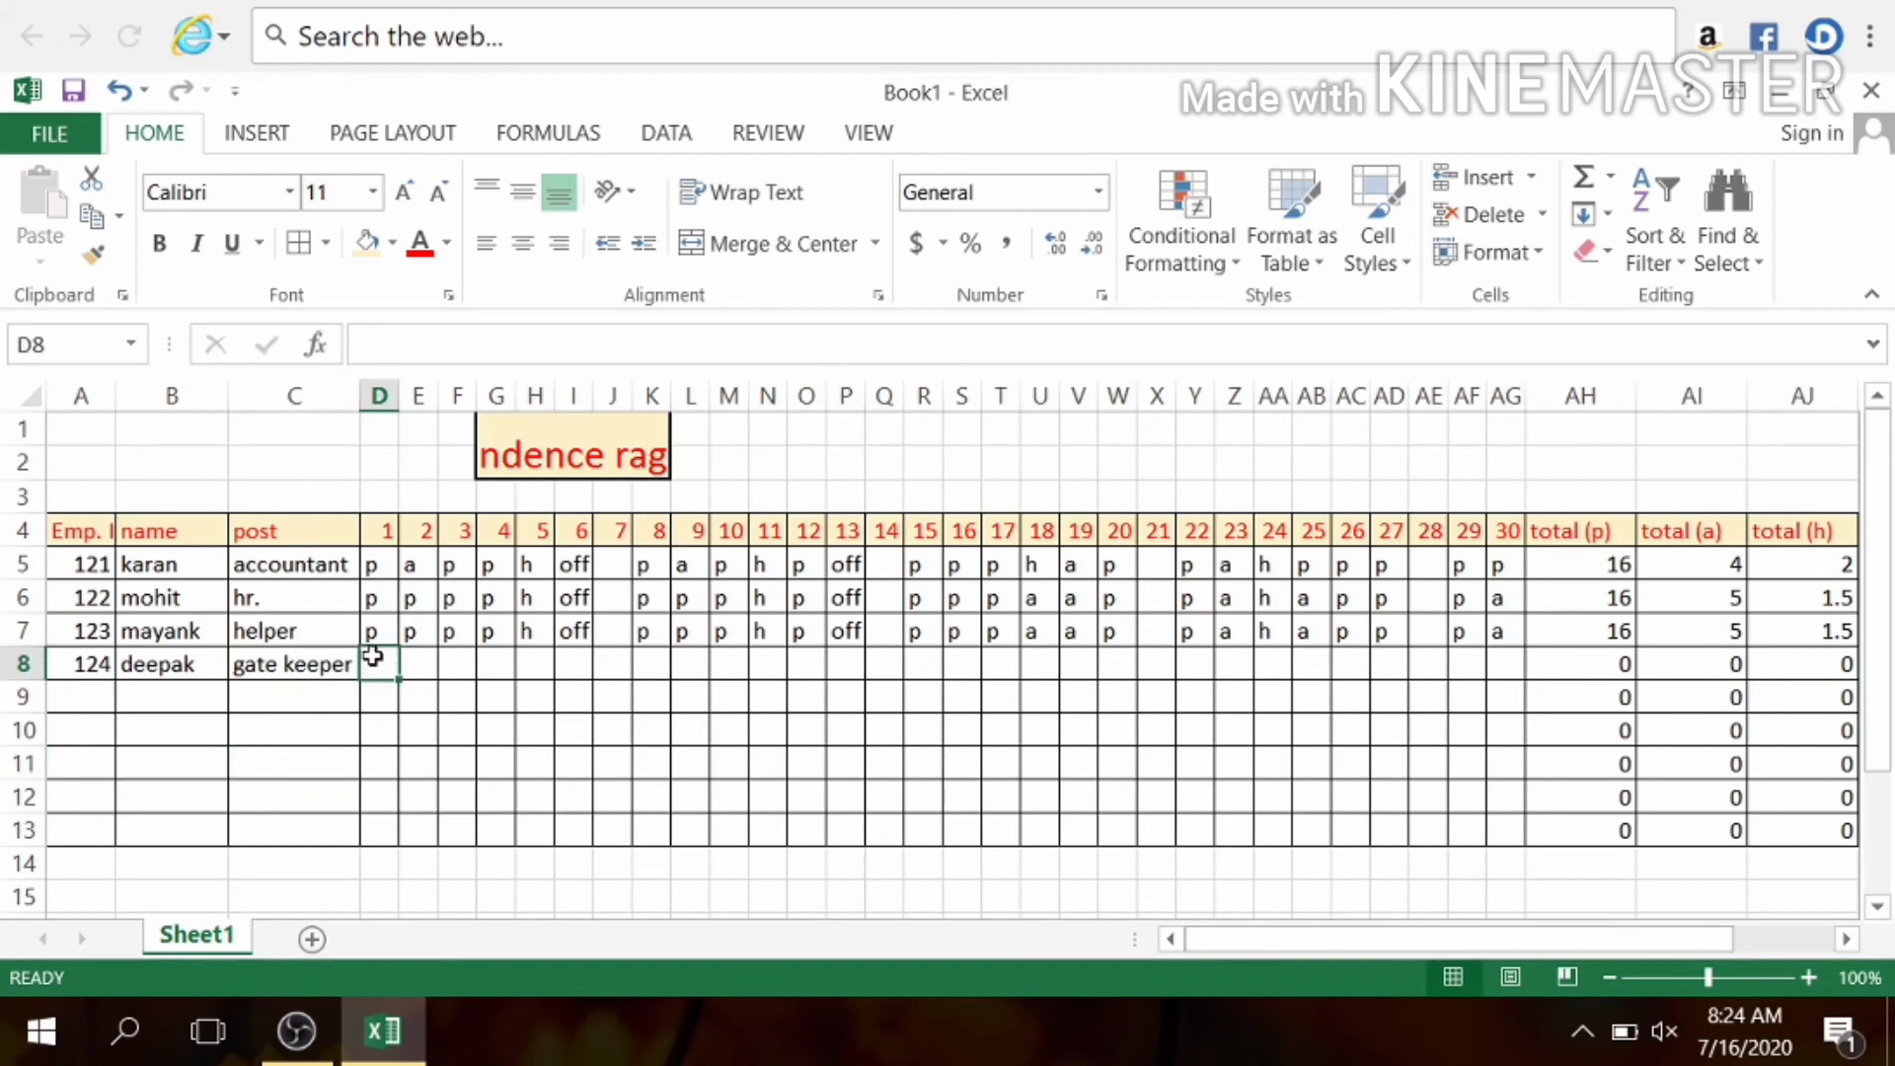
{"action": "left_click_drag", "start_coordinate": [370, 629], "coordinate": [1500, 578]}
{"action": "key", "text": "ctrl+c"}
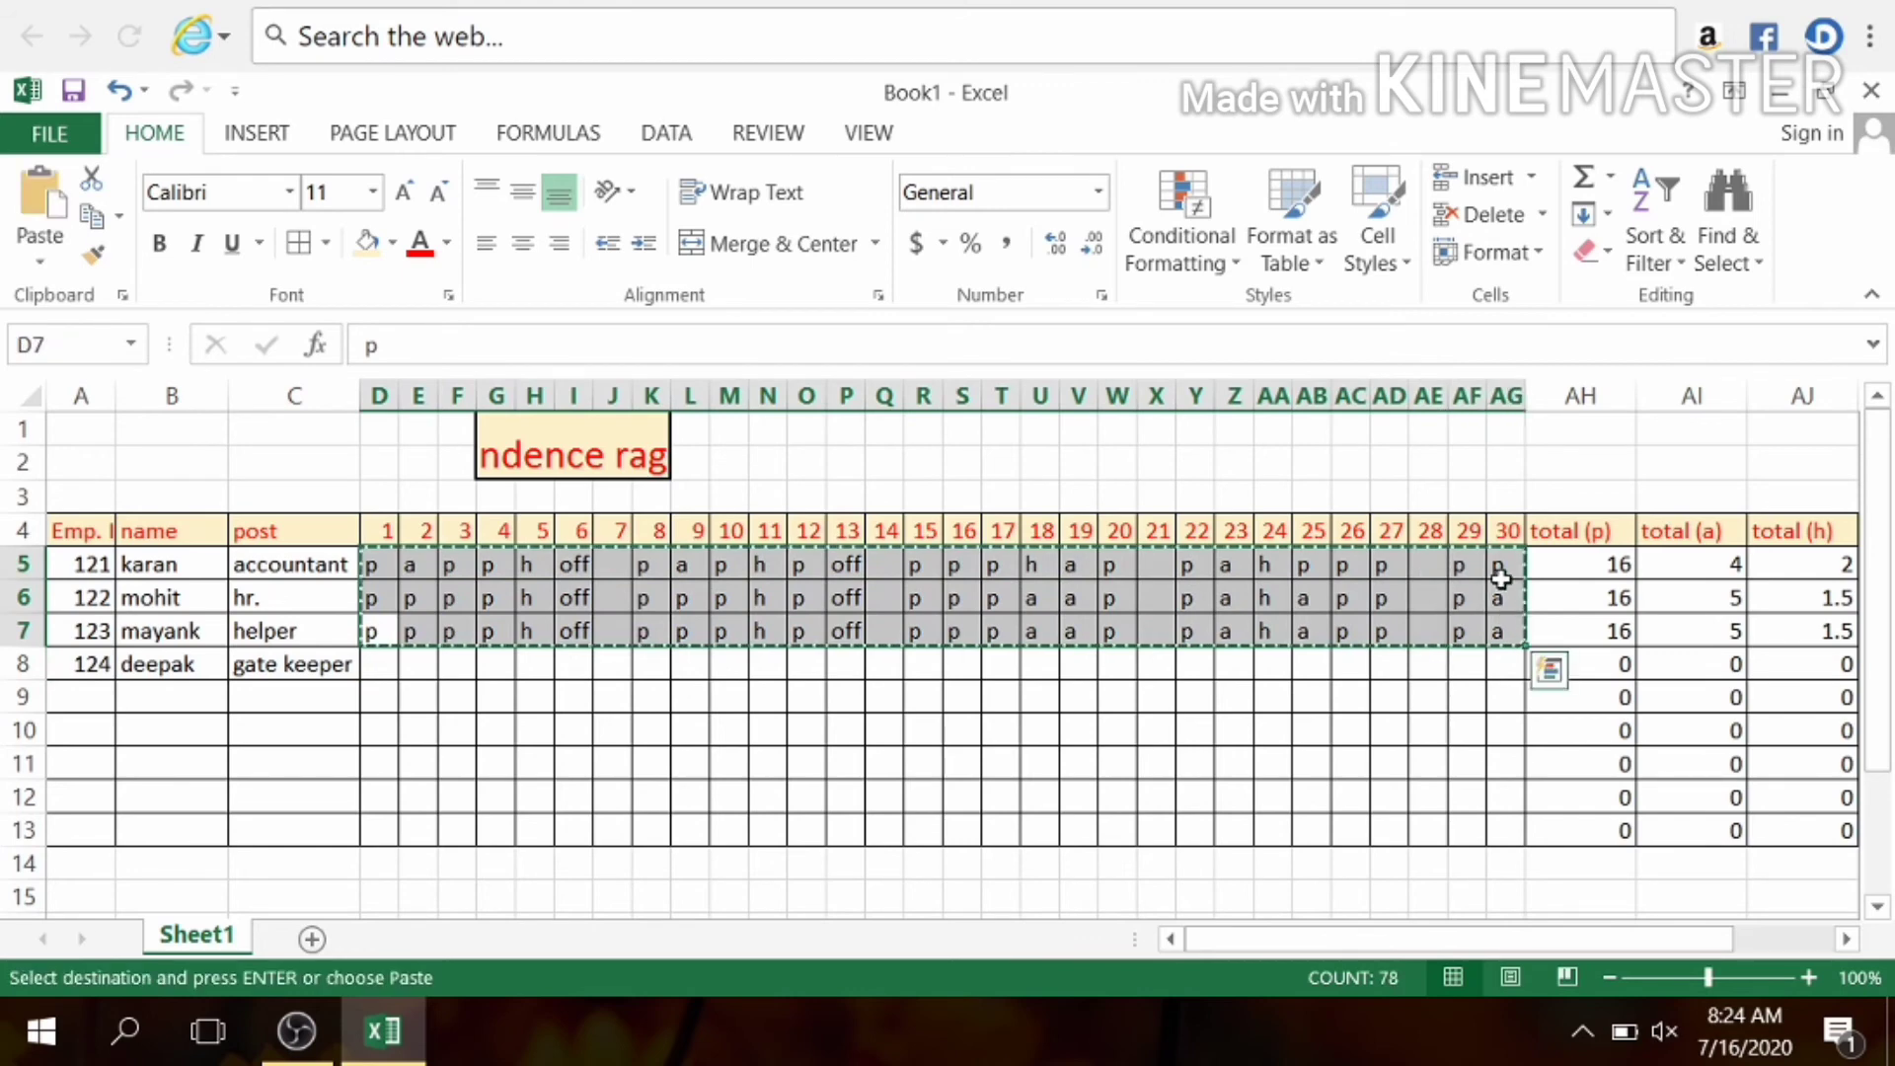
{"action": "left_click", "coordinate": [384, 676]}
{"action": "key", "text": "ctrl+v"}
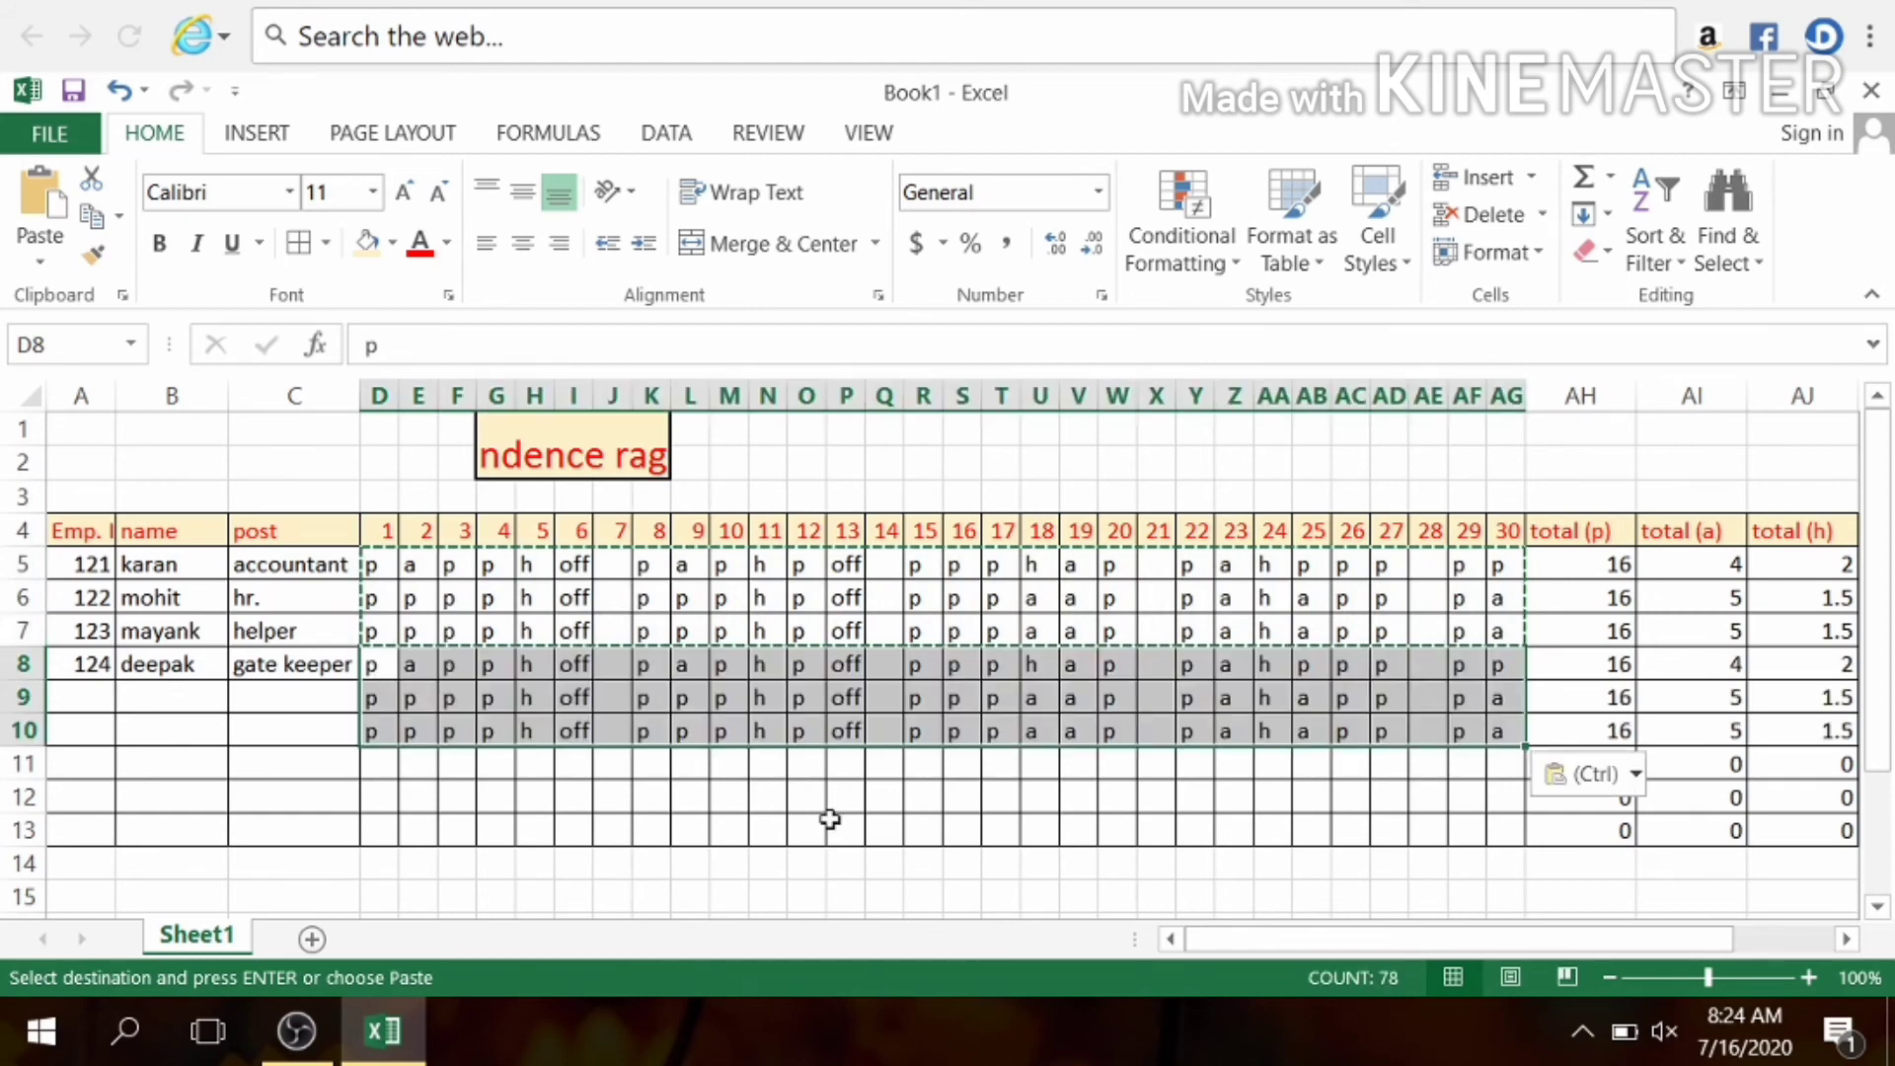
{"action": "left_click", "coordinate": [924, 870]}
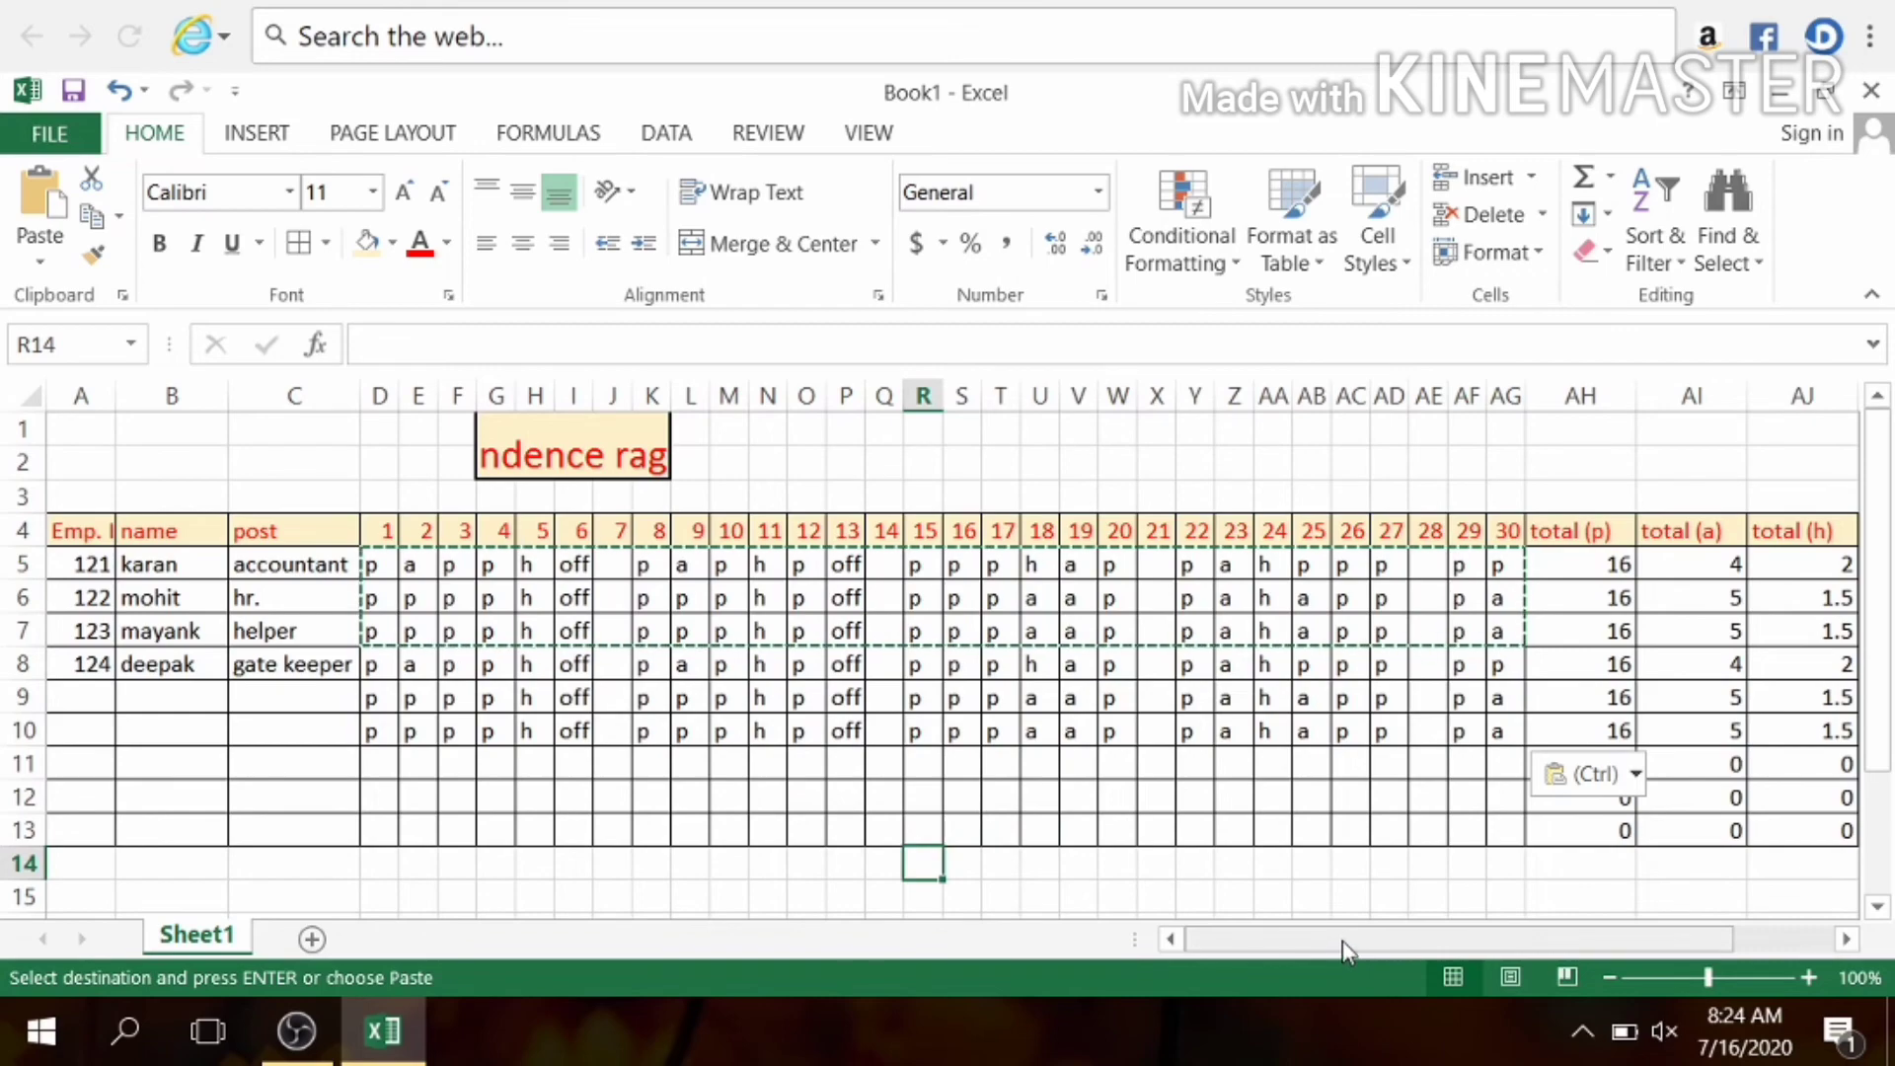
Inspect the first employee's total (p), total (a) and total (h) formulas in AH5, AI5 and AJ5 without changing them.
{"action": "left_click_drag", "start_coordinate": [1344, 942], "coordinate": [1006, 886]}
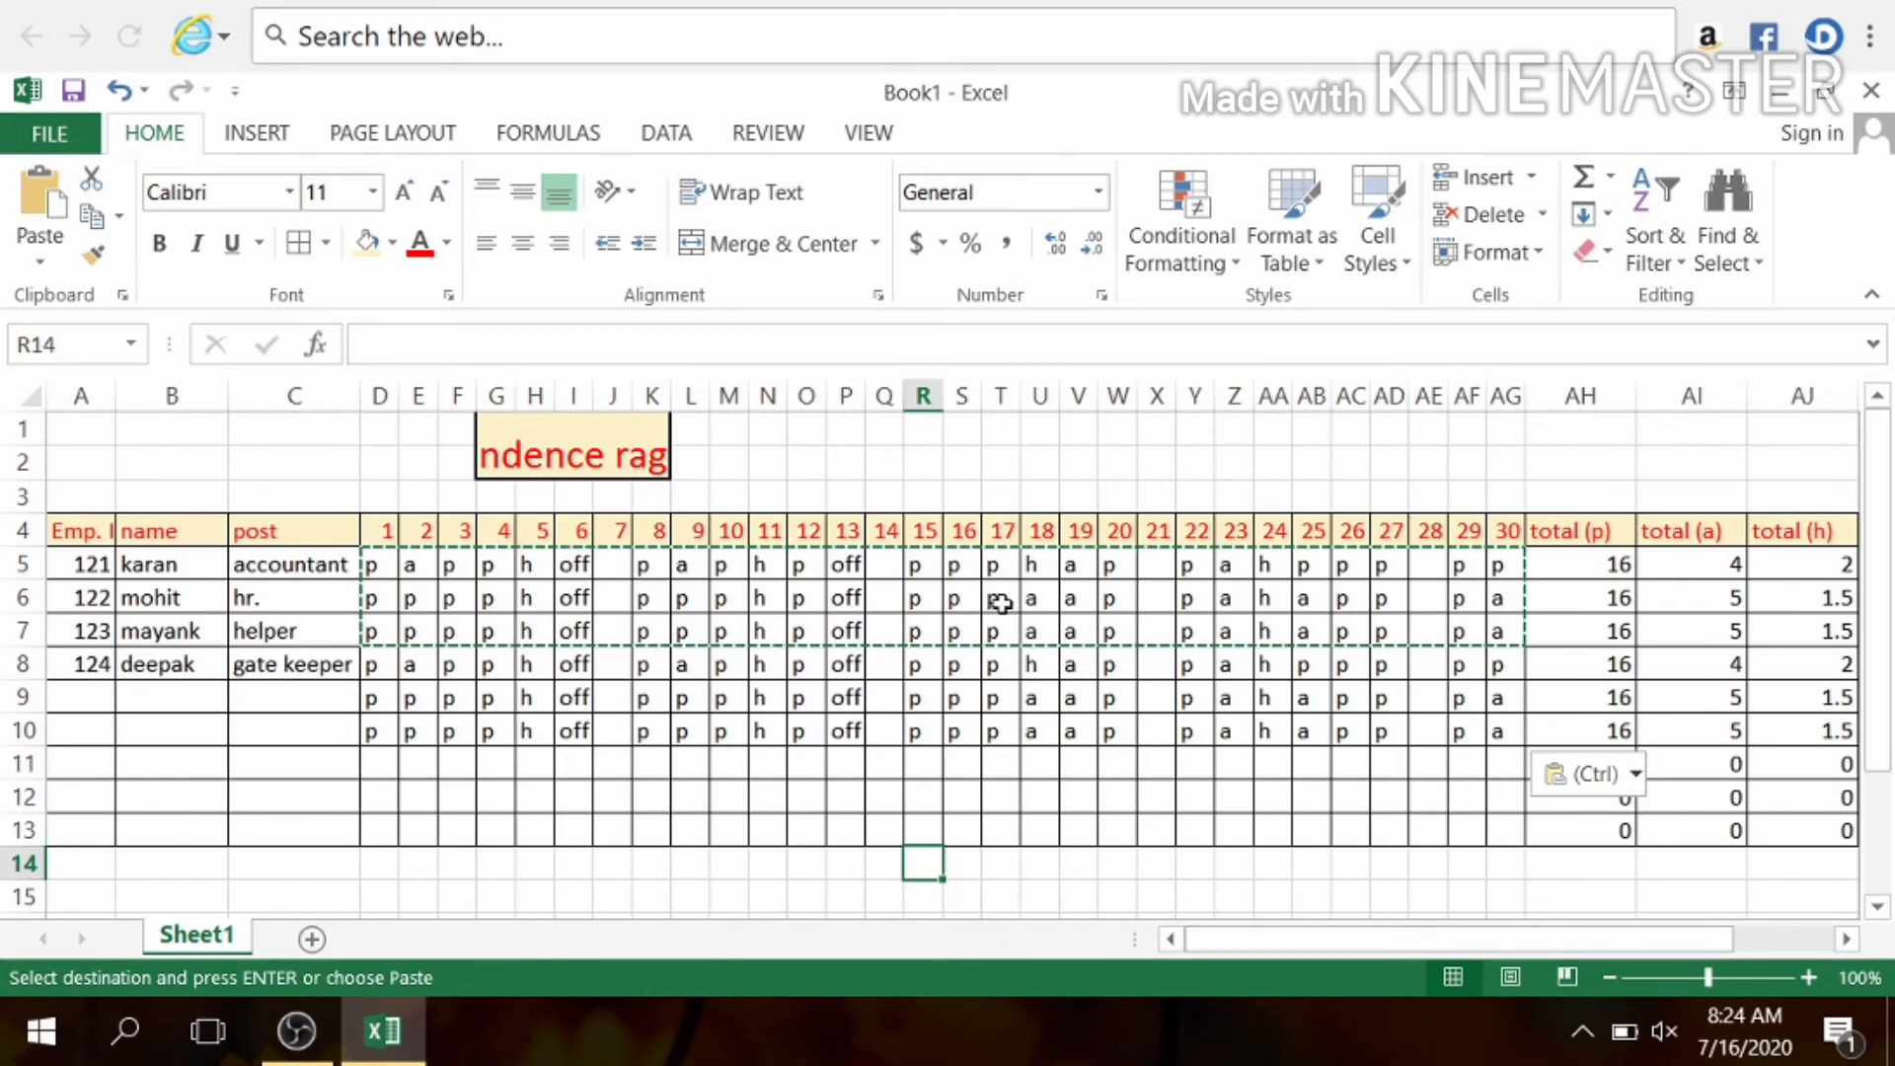
{"action": "double_click", "coordinate": [815, 760]}
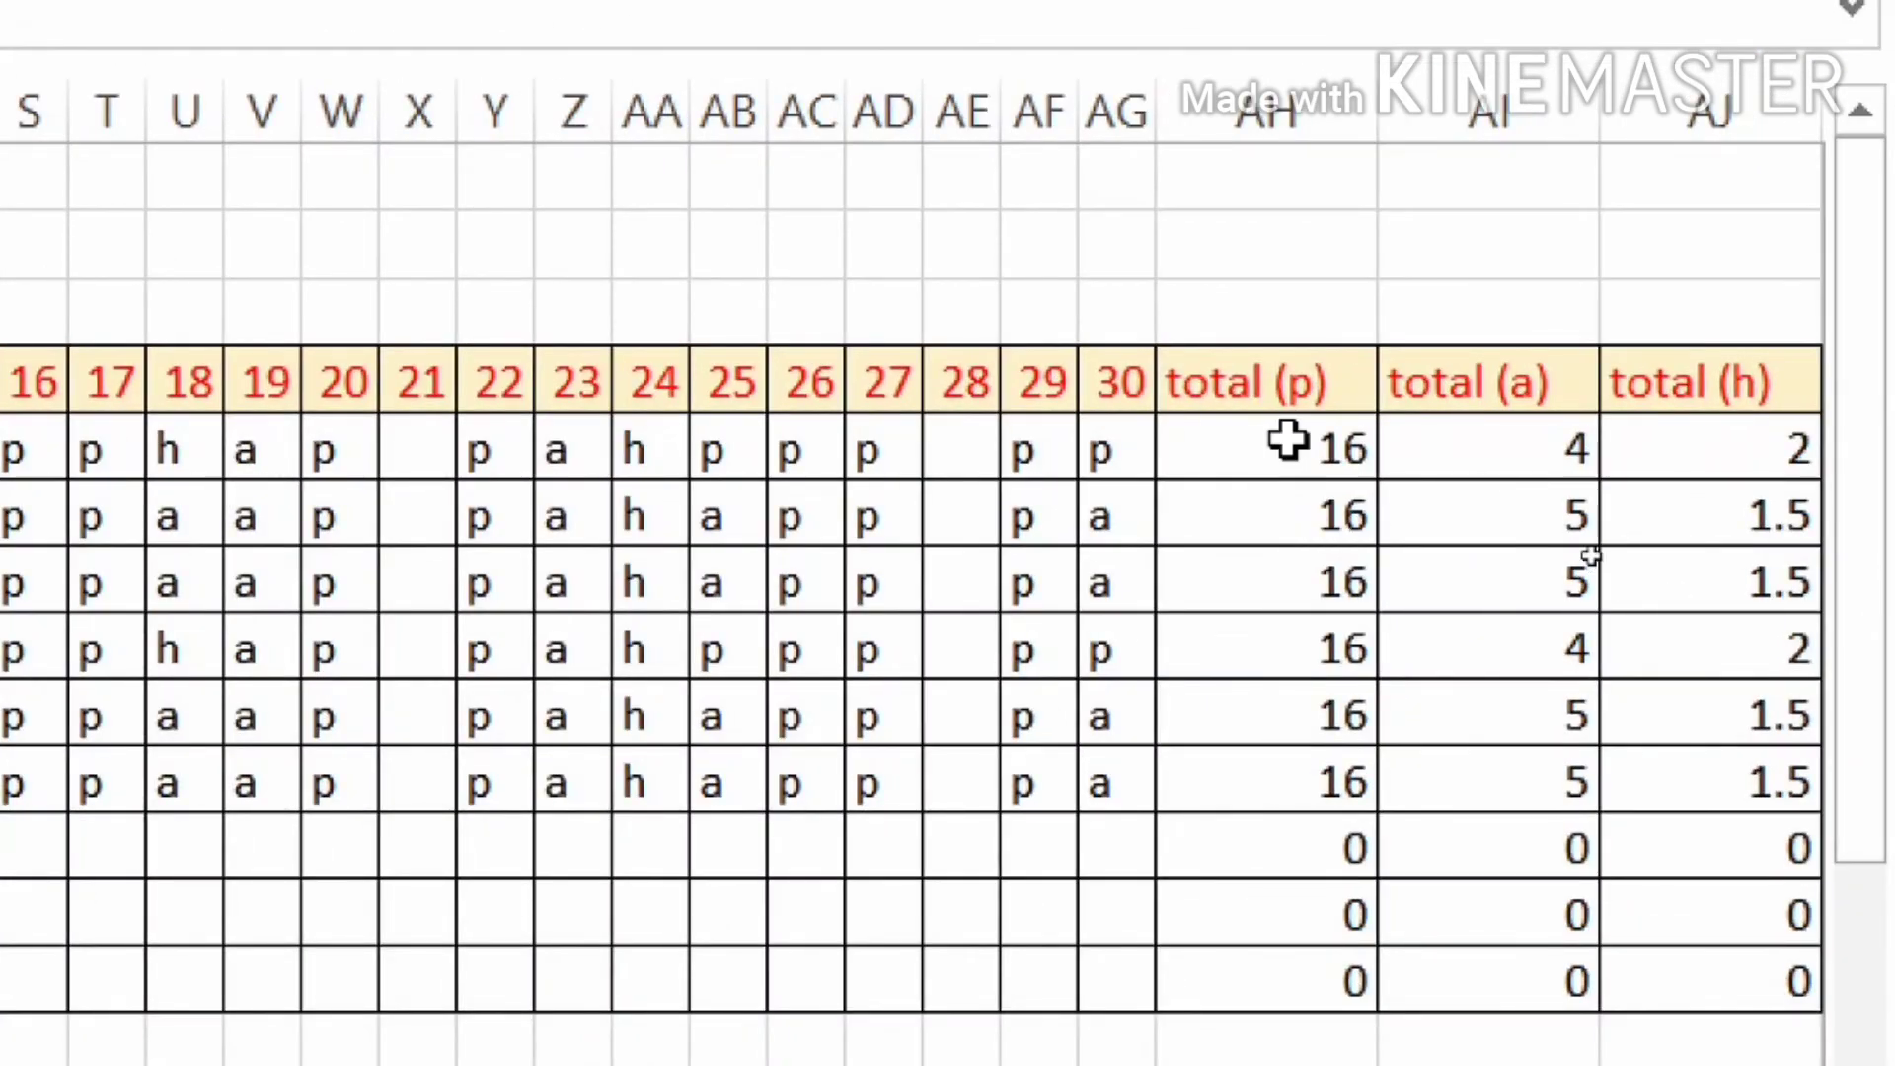
{"action": "left_click", "coordinate": [1591, 560]}
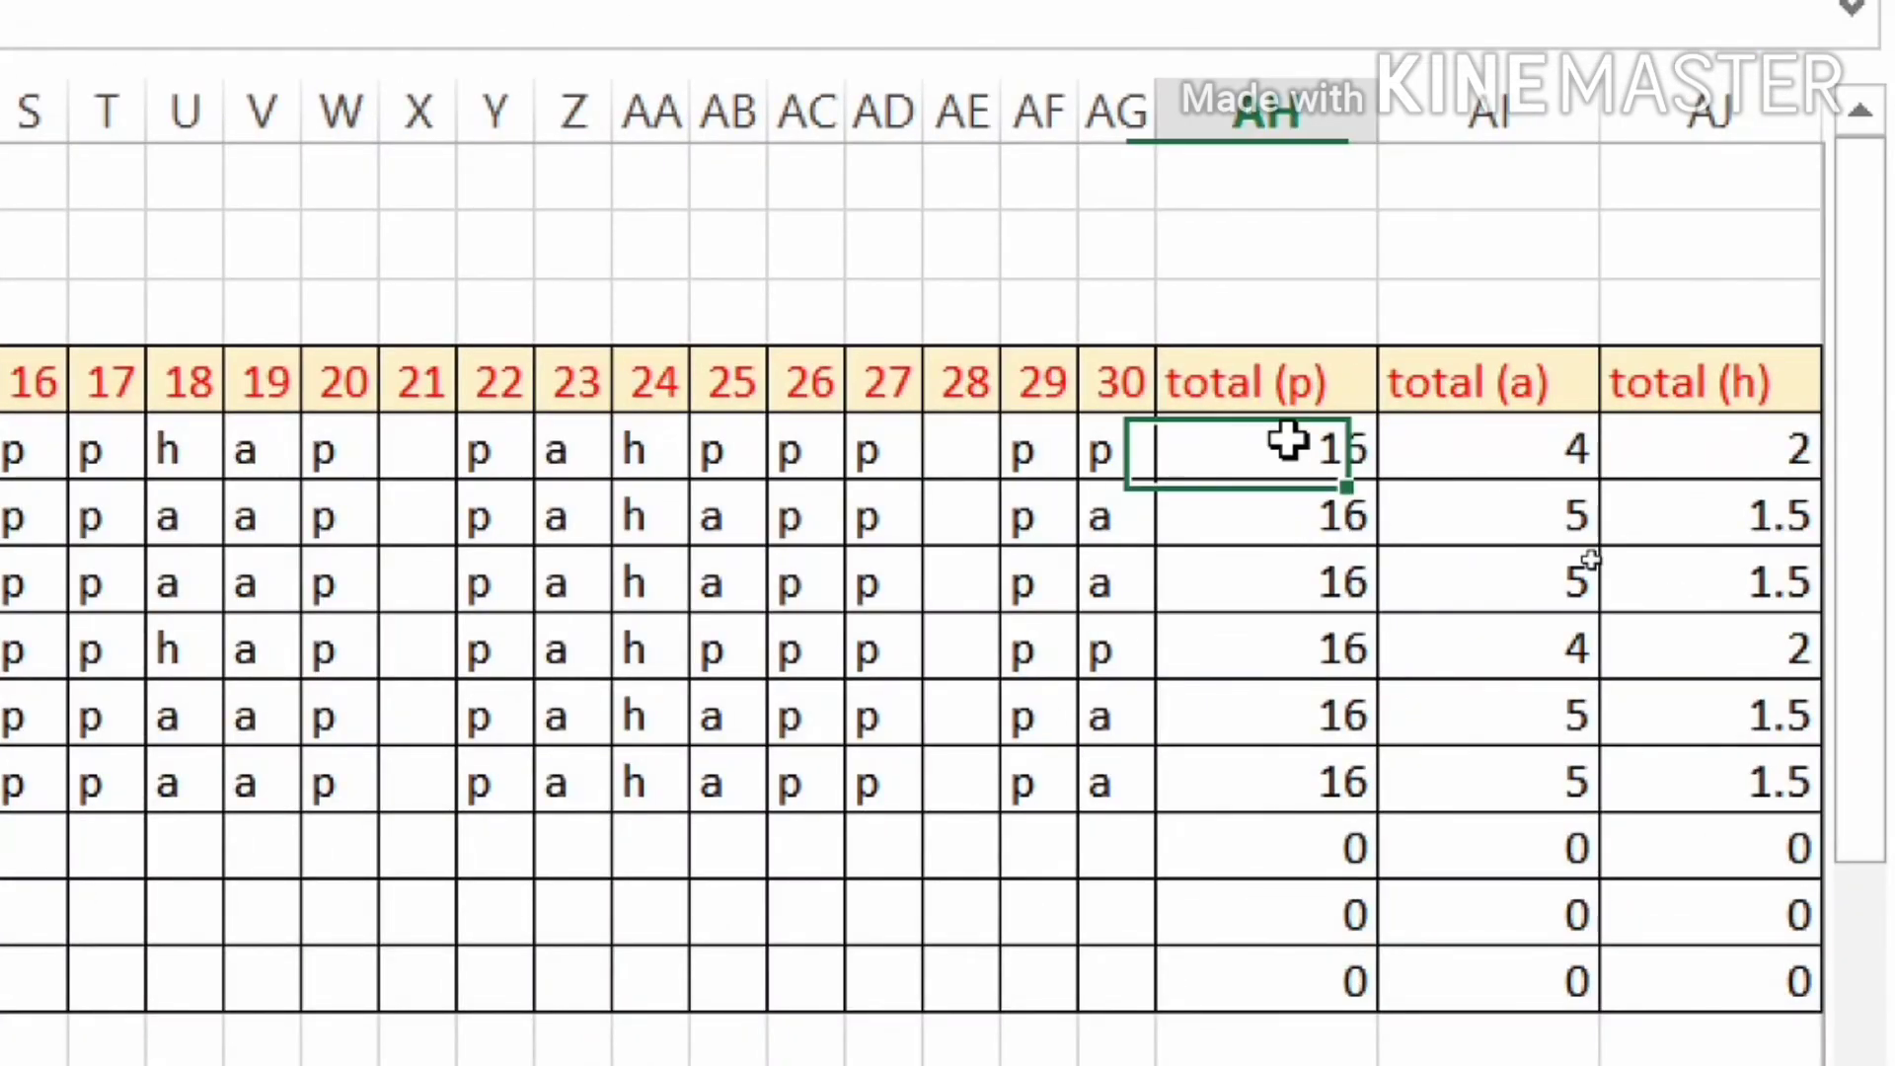
{"action": "double_click", "coordinate": [1288, 441]}
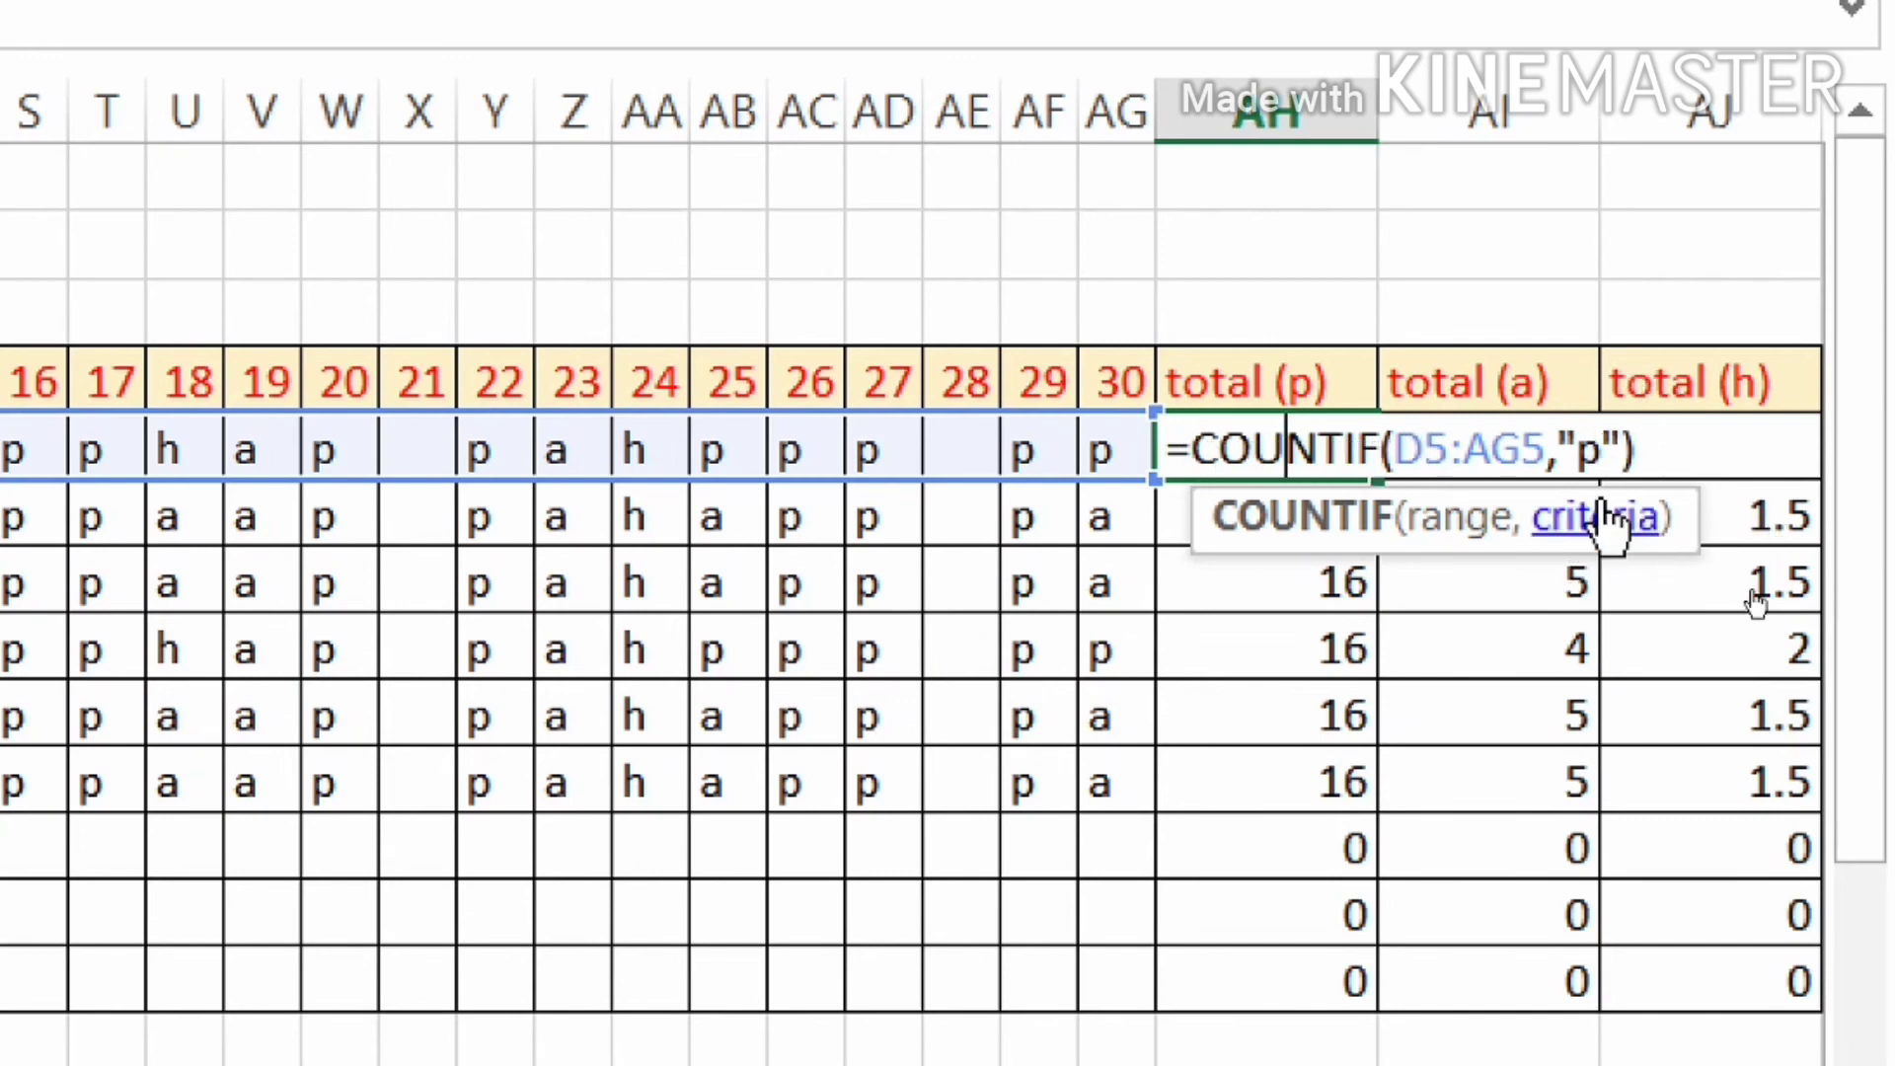
{"action": "key", "text": "Return"}
{"action": "left_click", "coordinate": [1500, 444]}
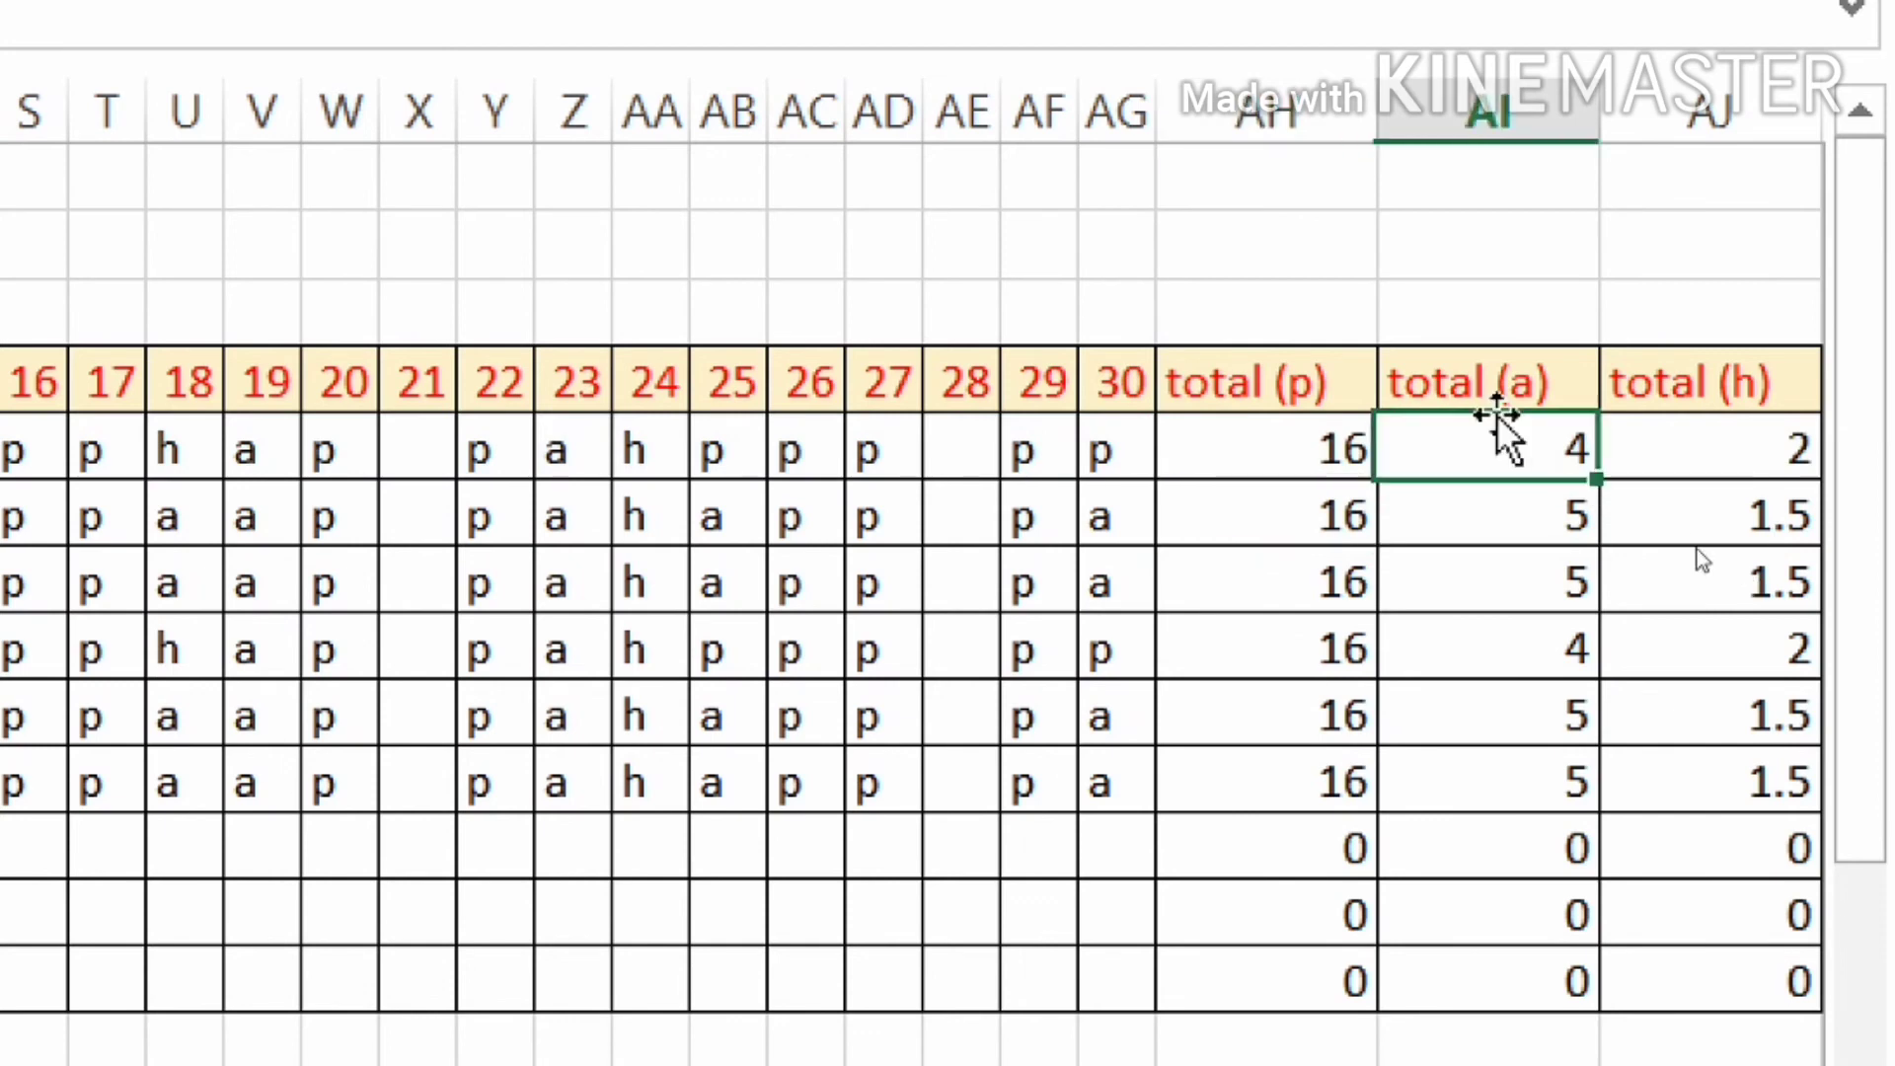
{"action": "double_click", "coordinate": [1507, 431]}
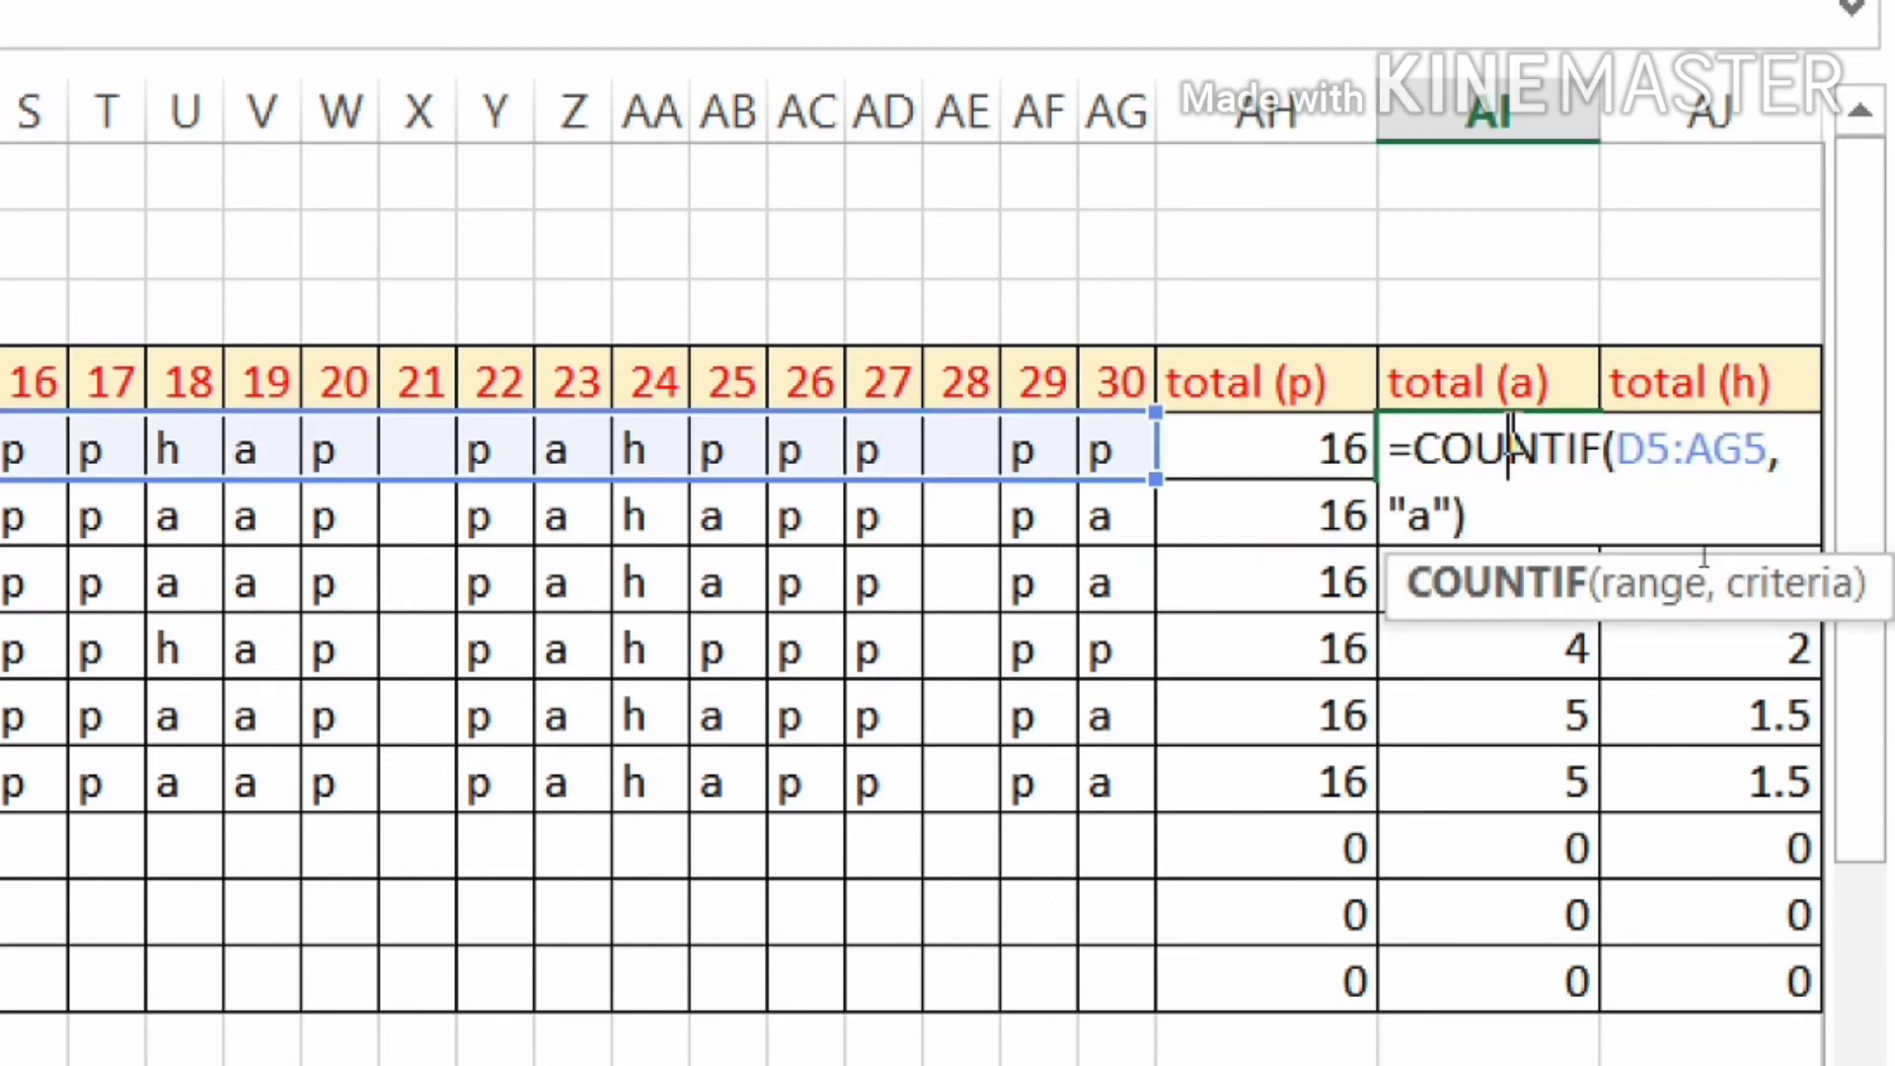
{"action": "key", "text": "Return"}
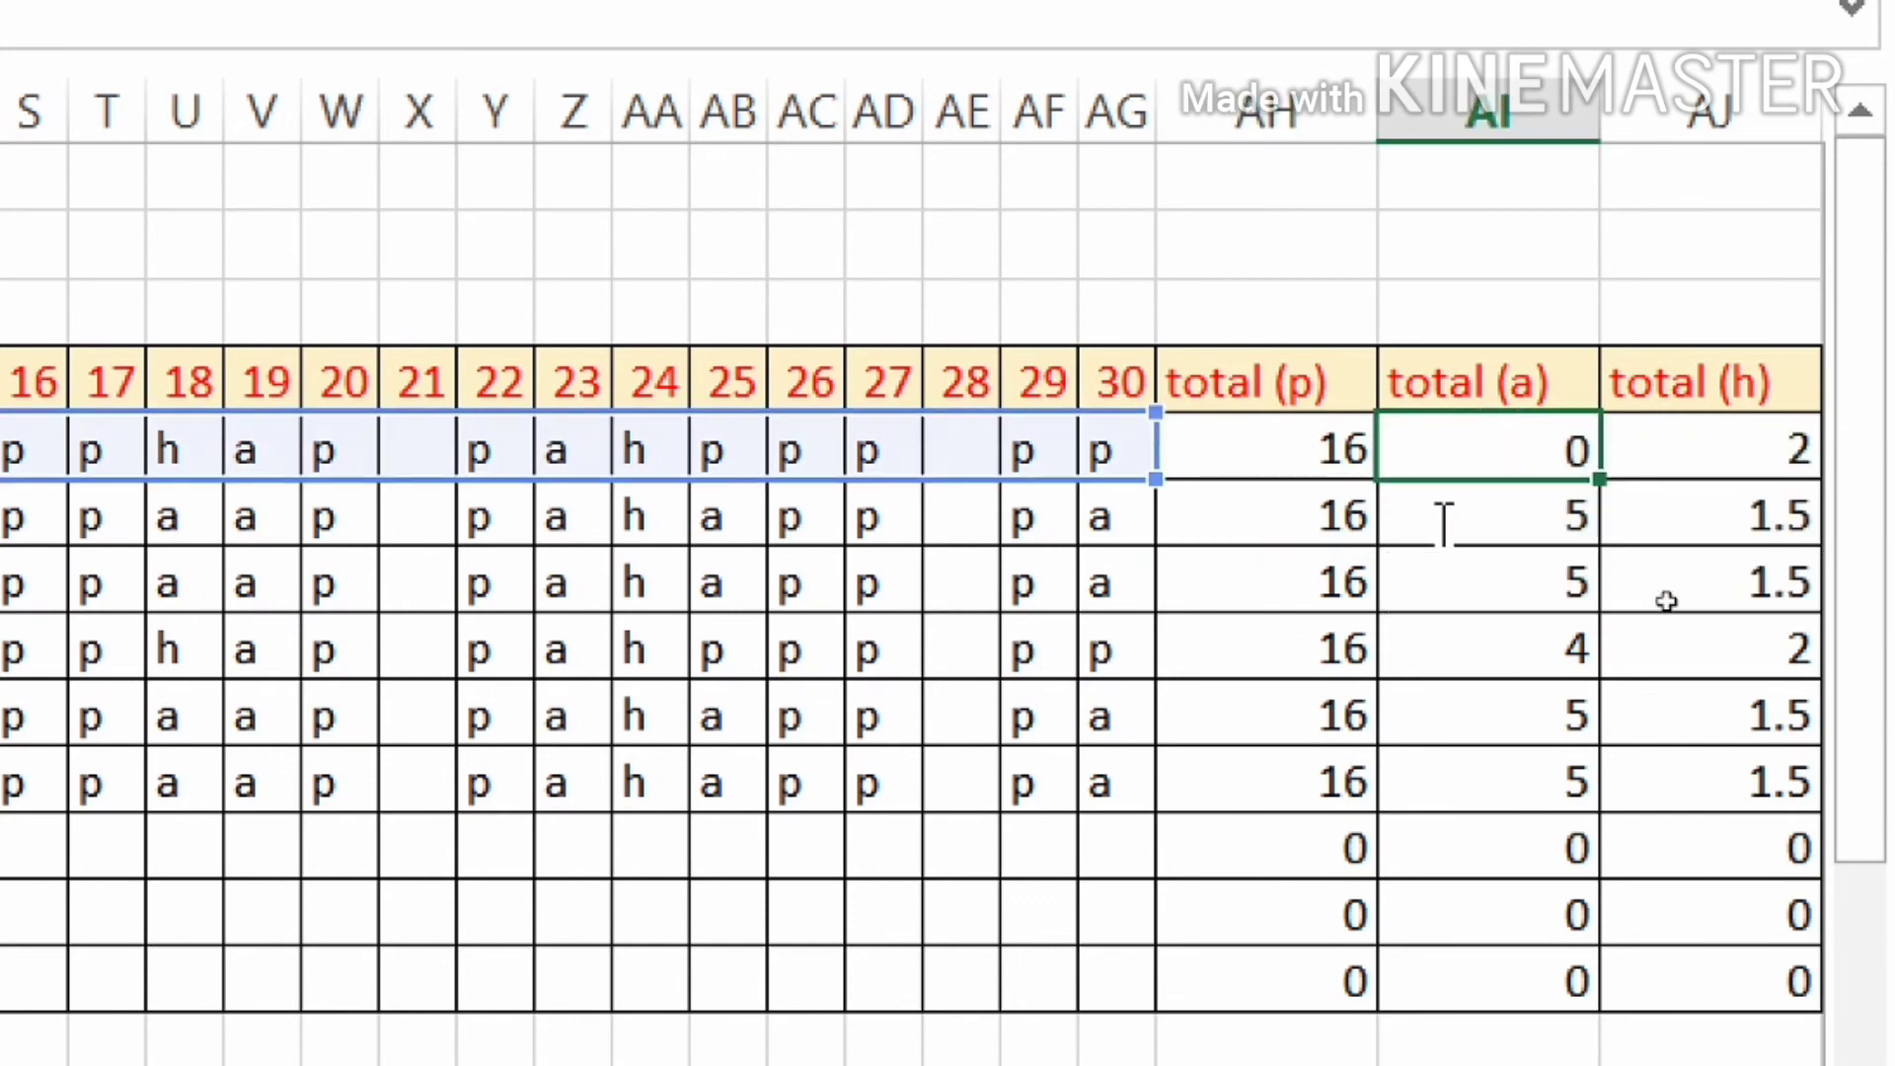
{"action": "double_click", "coordinate": [1691, 452]}
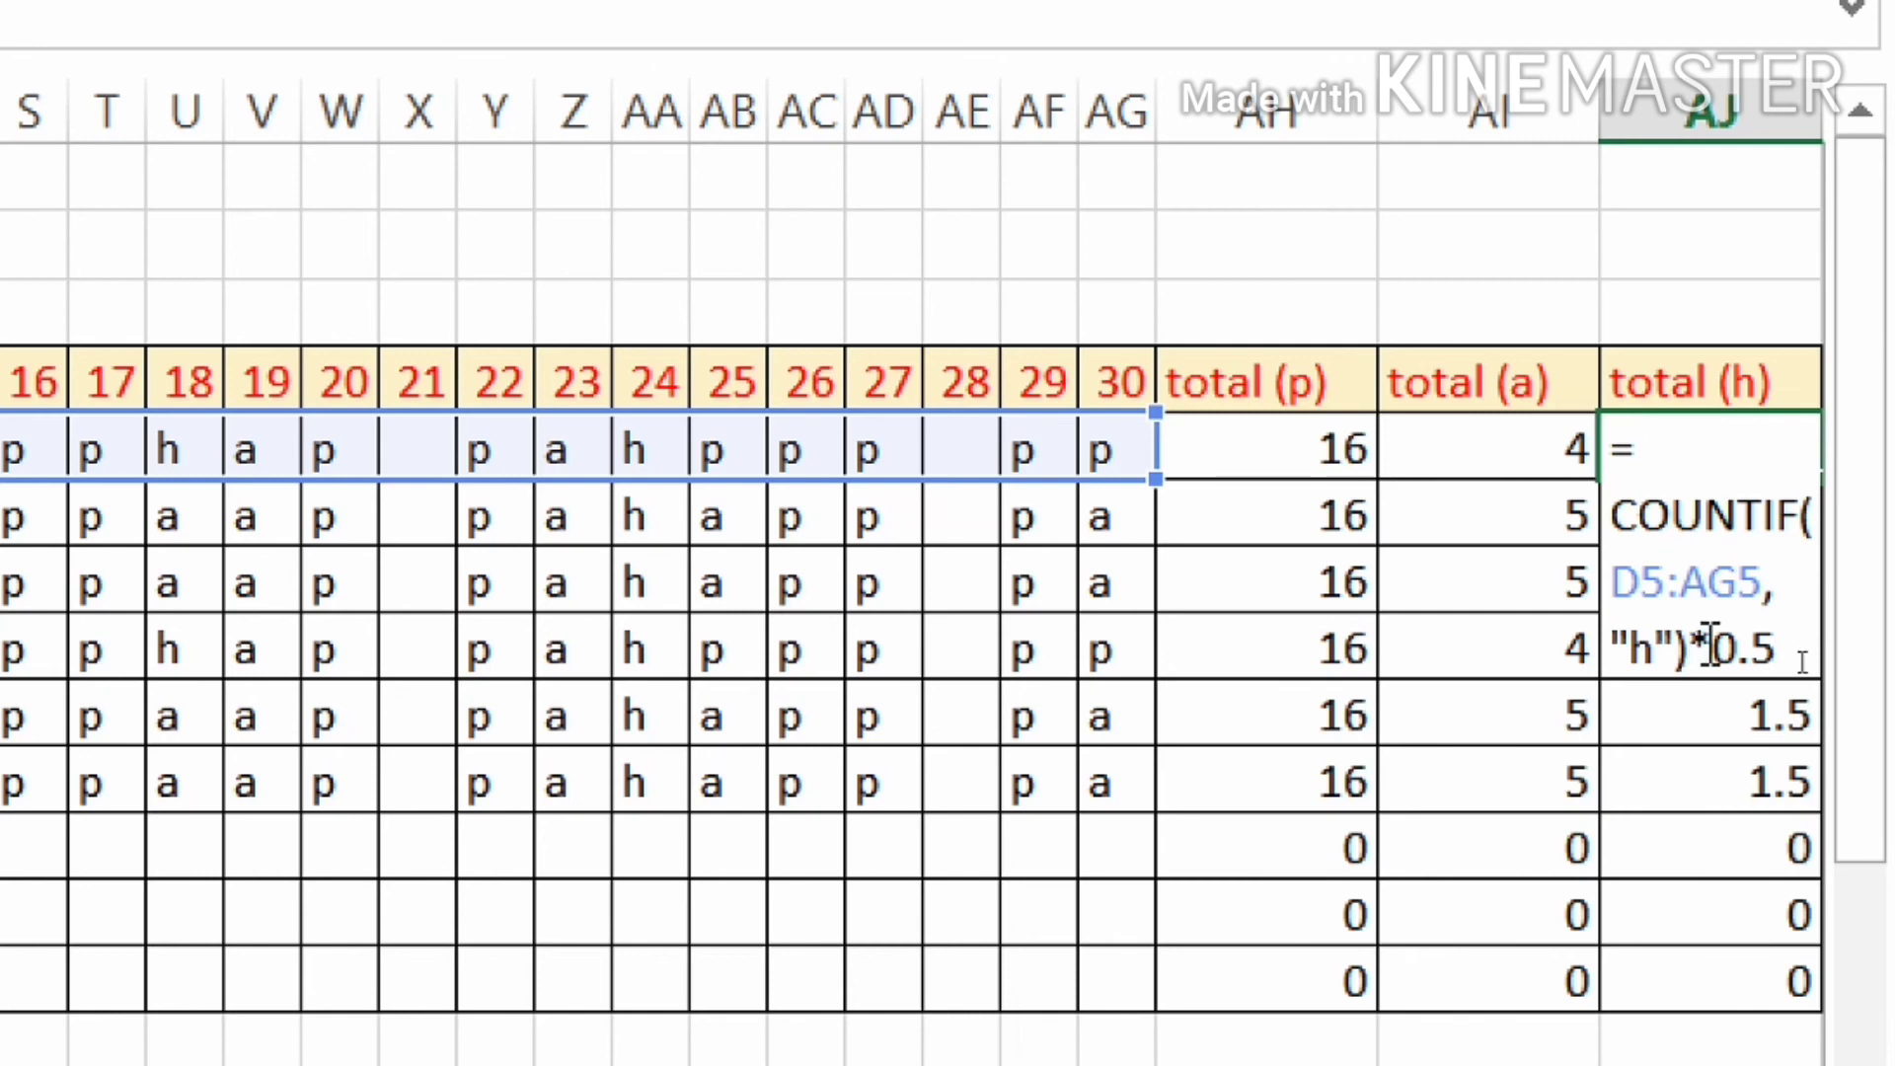
{"action": "key", "text": "Return"}
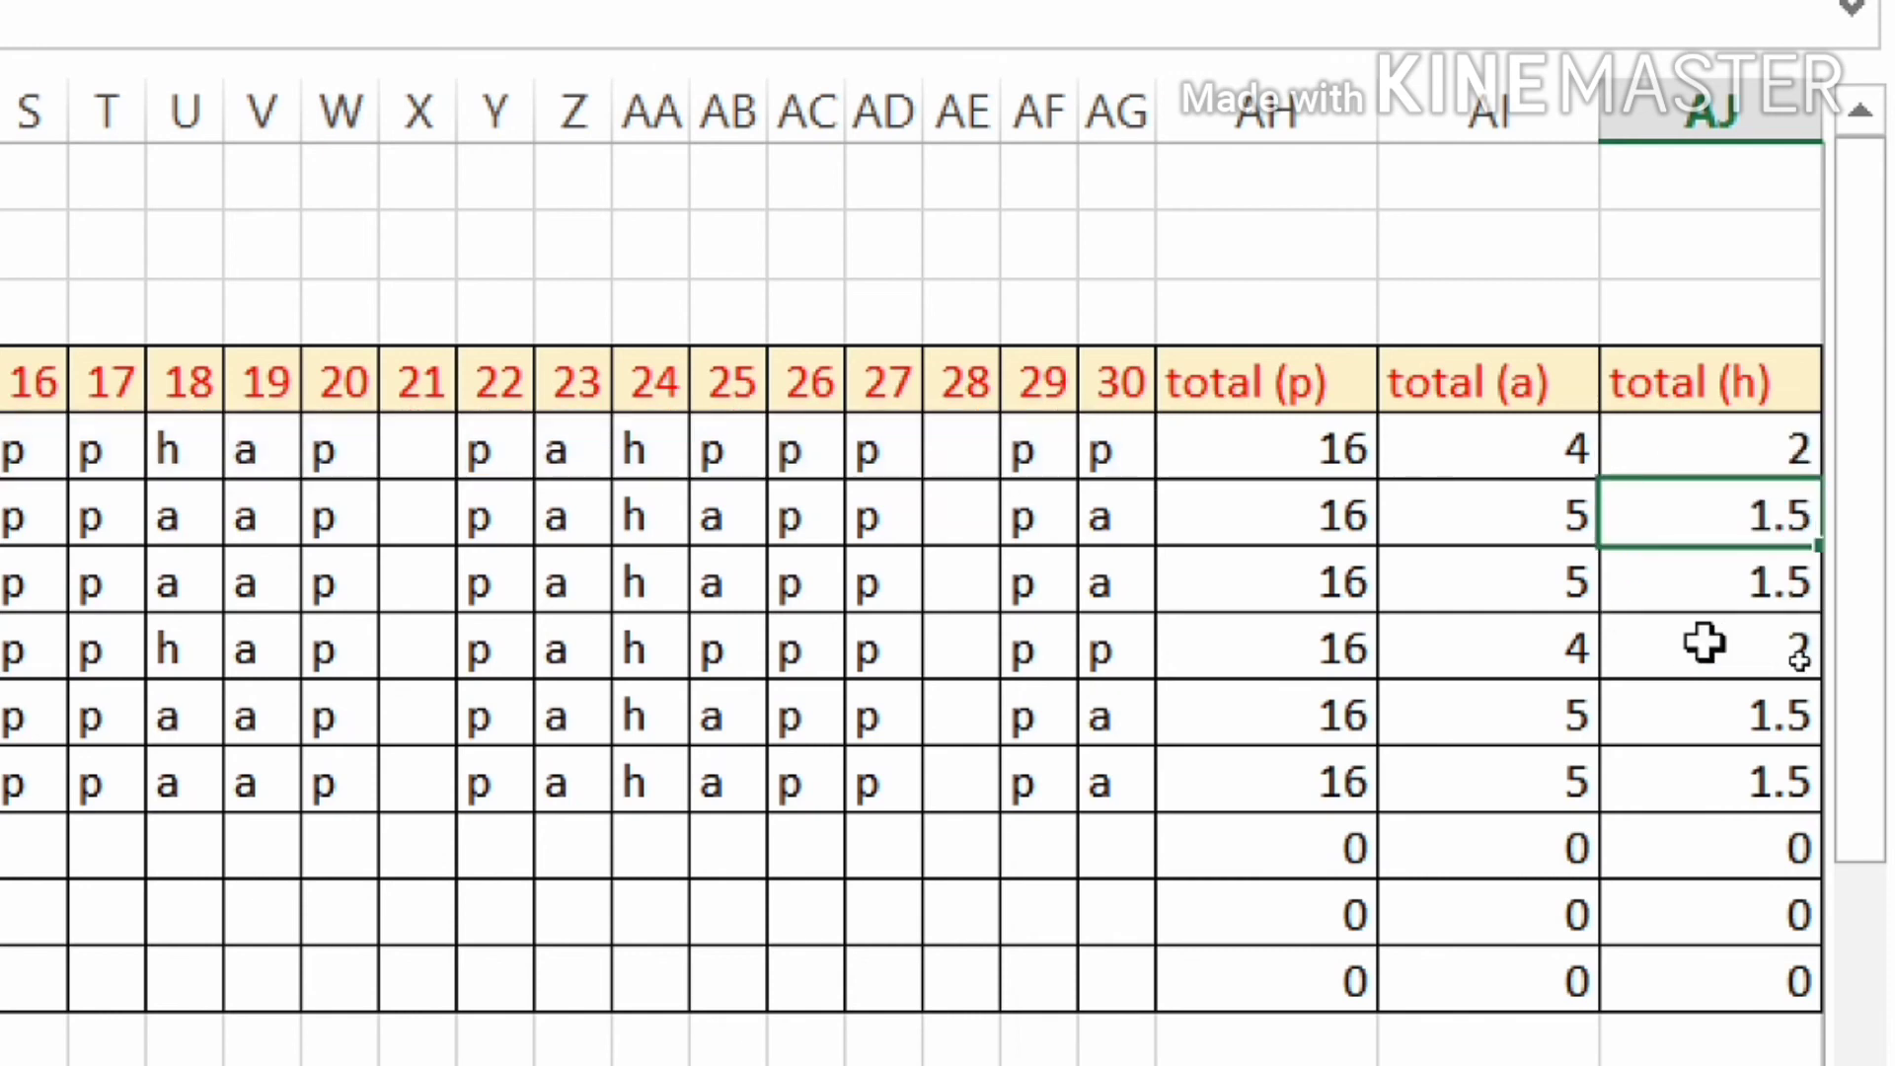
Inspect the first employee's total (s), total (off) and total attendance formulas in AK5, AL5 and AM5 without changing them.
{"action": "key", "text": "Right"}
{"action": "key", "text": "Right"}
{"action": "key", "text": "Right"}
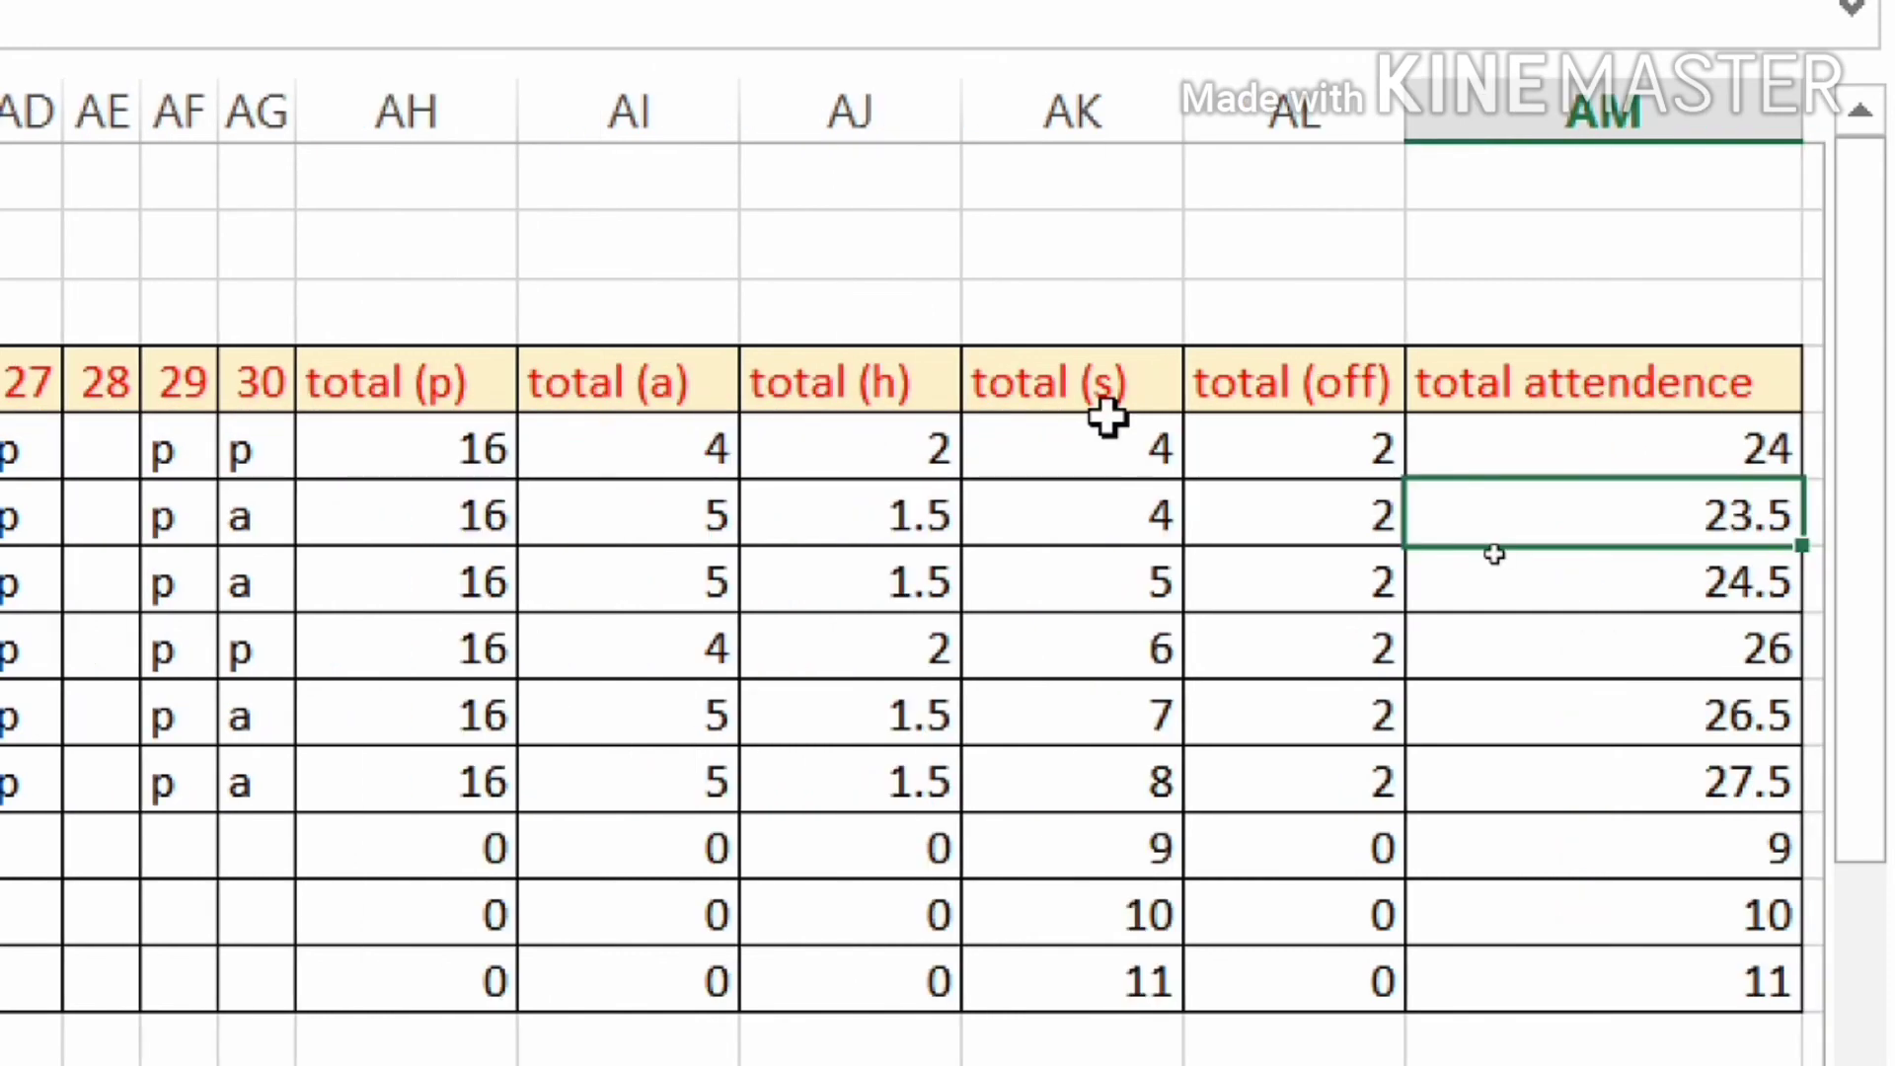
{"action": "double_click", "coordinate": [1021, 452]}
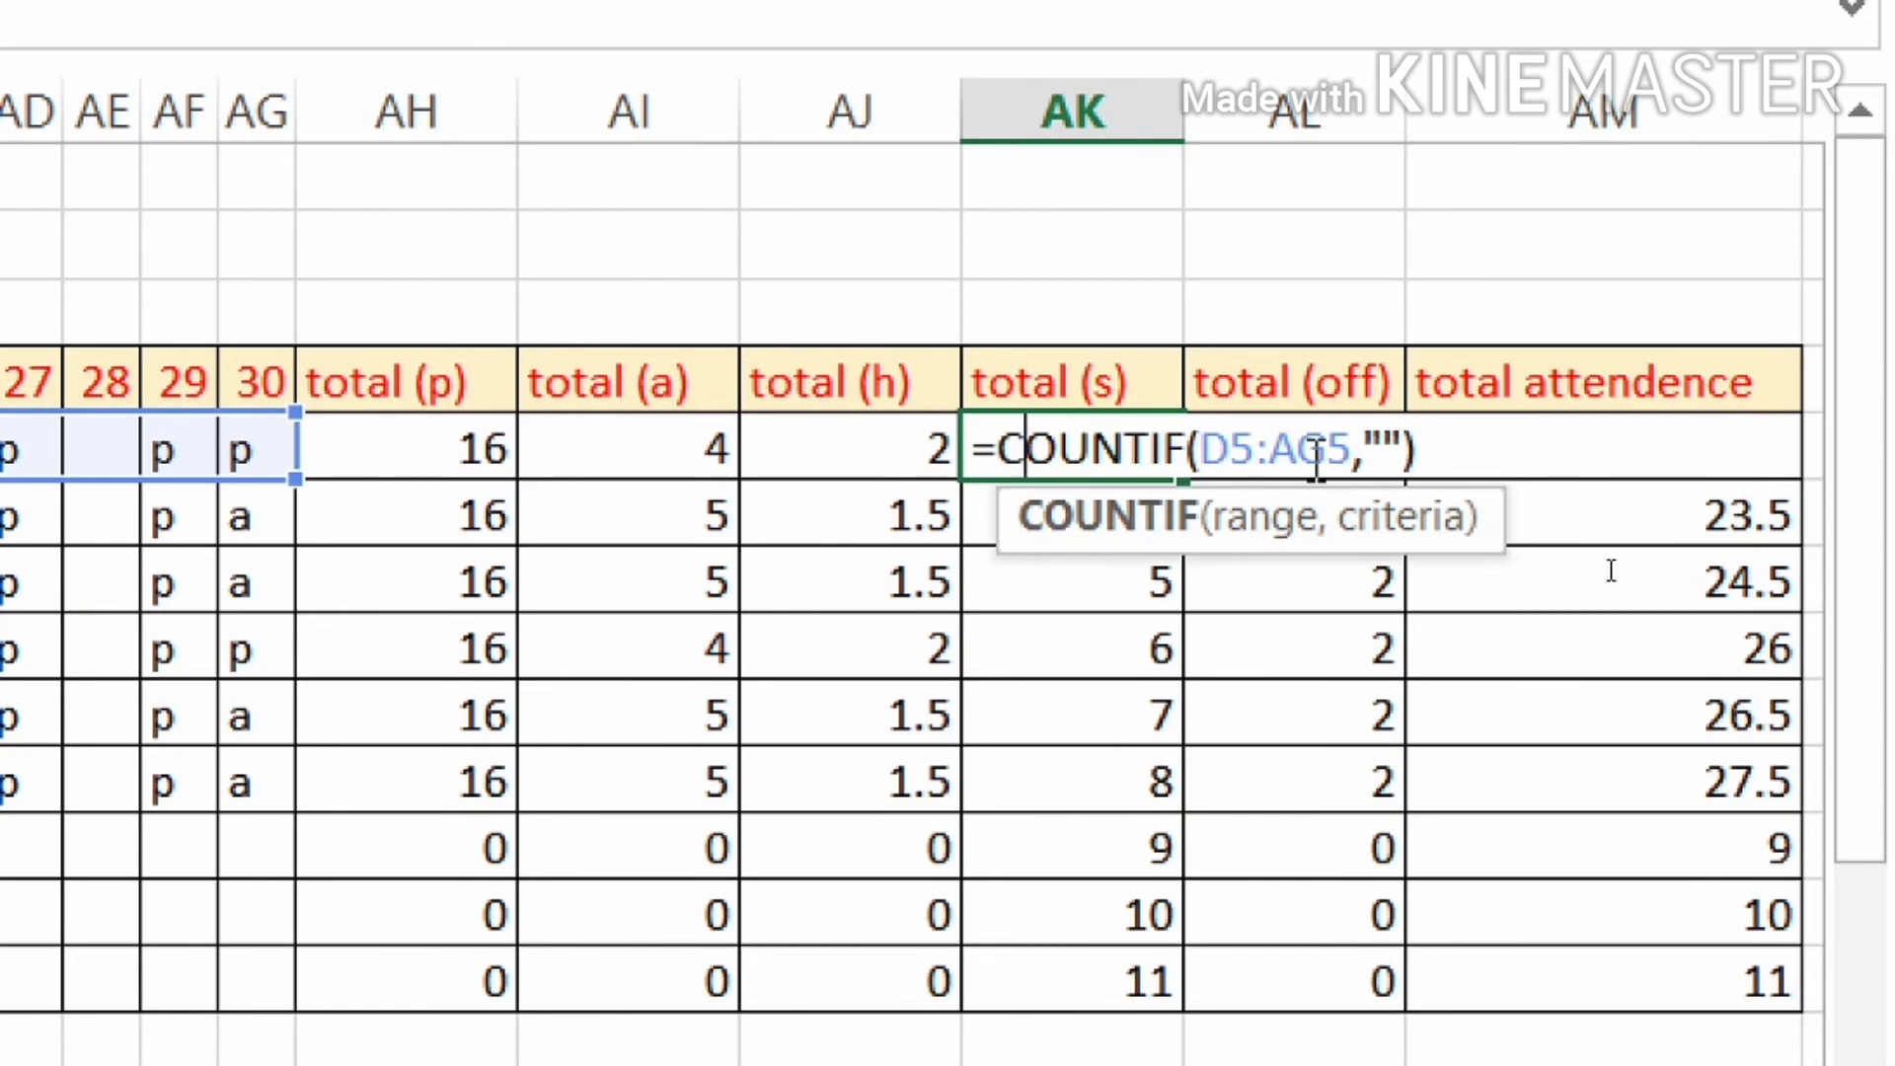
{"action": "key", "text": "Return"}
{"action": "left_click", "coordinate": [1321, 437]}
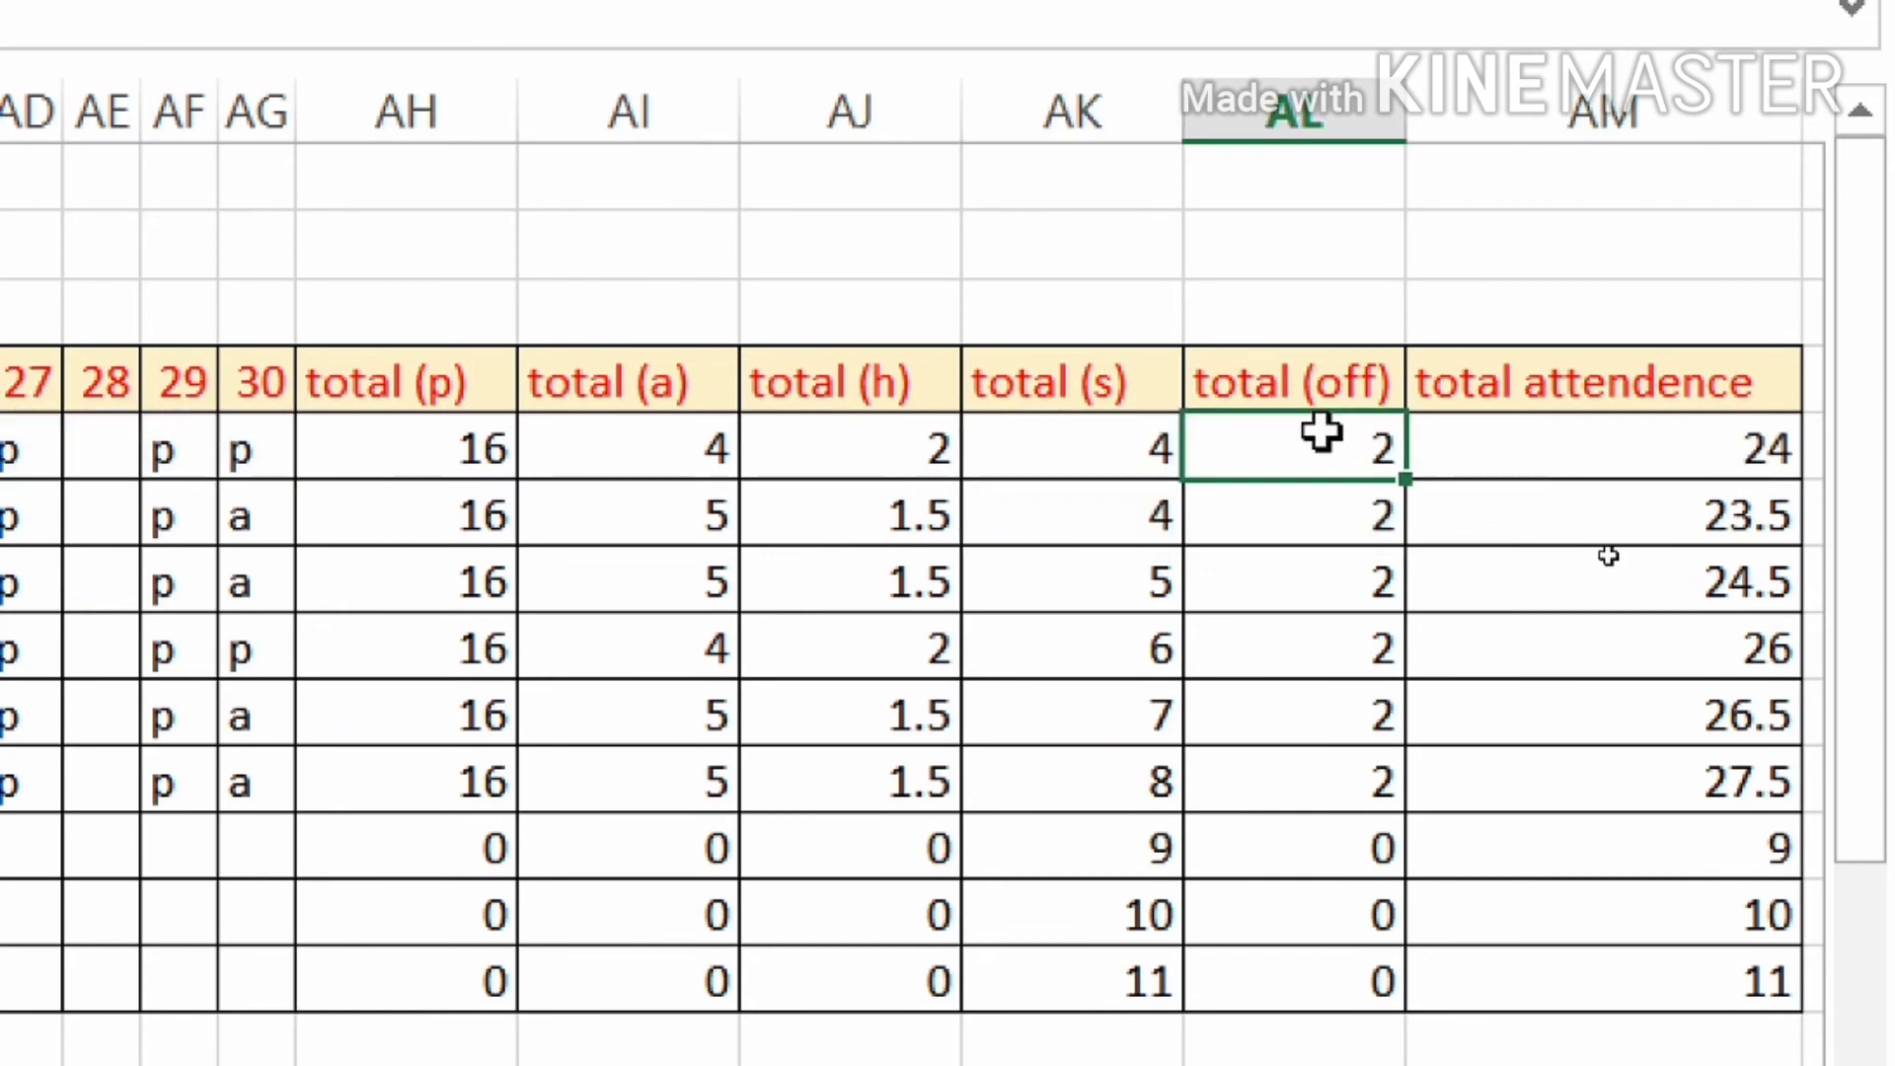
{"action": "double_click", "coordinate": [1312, 449]}
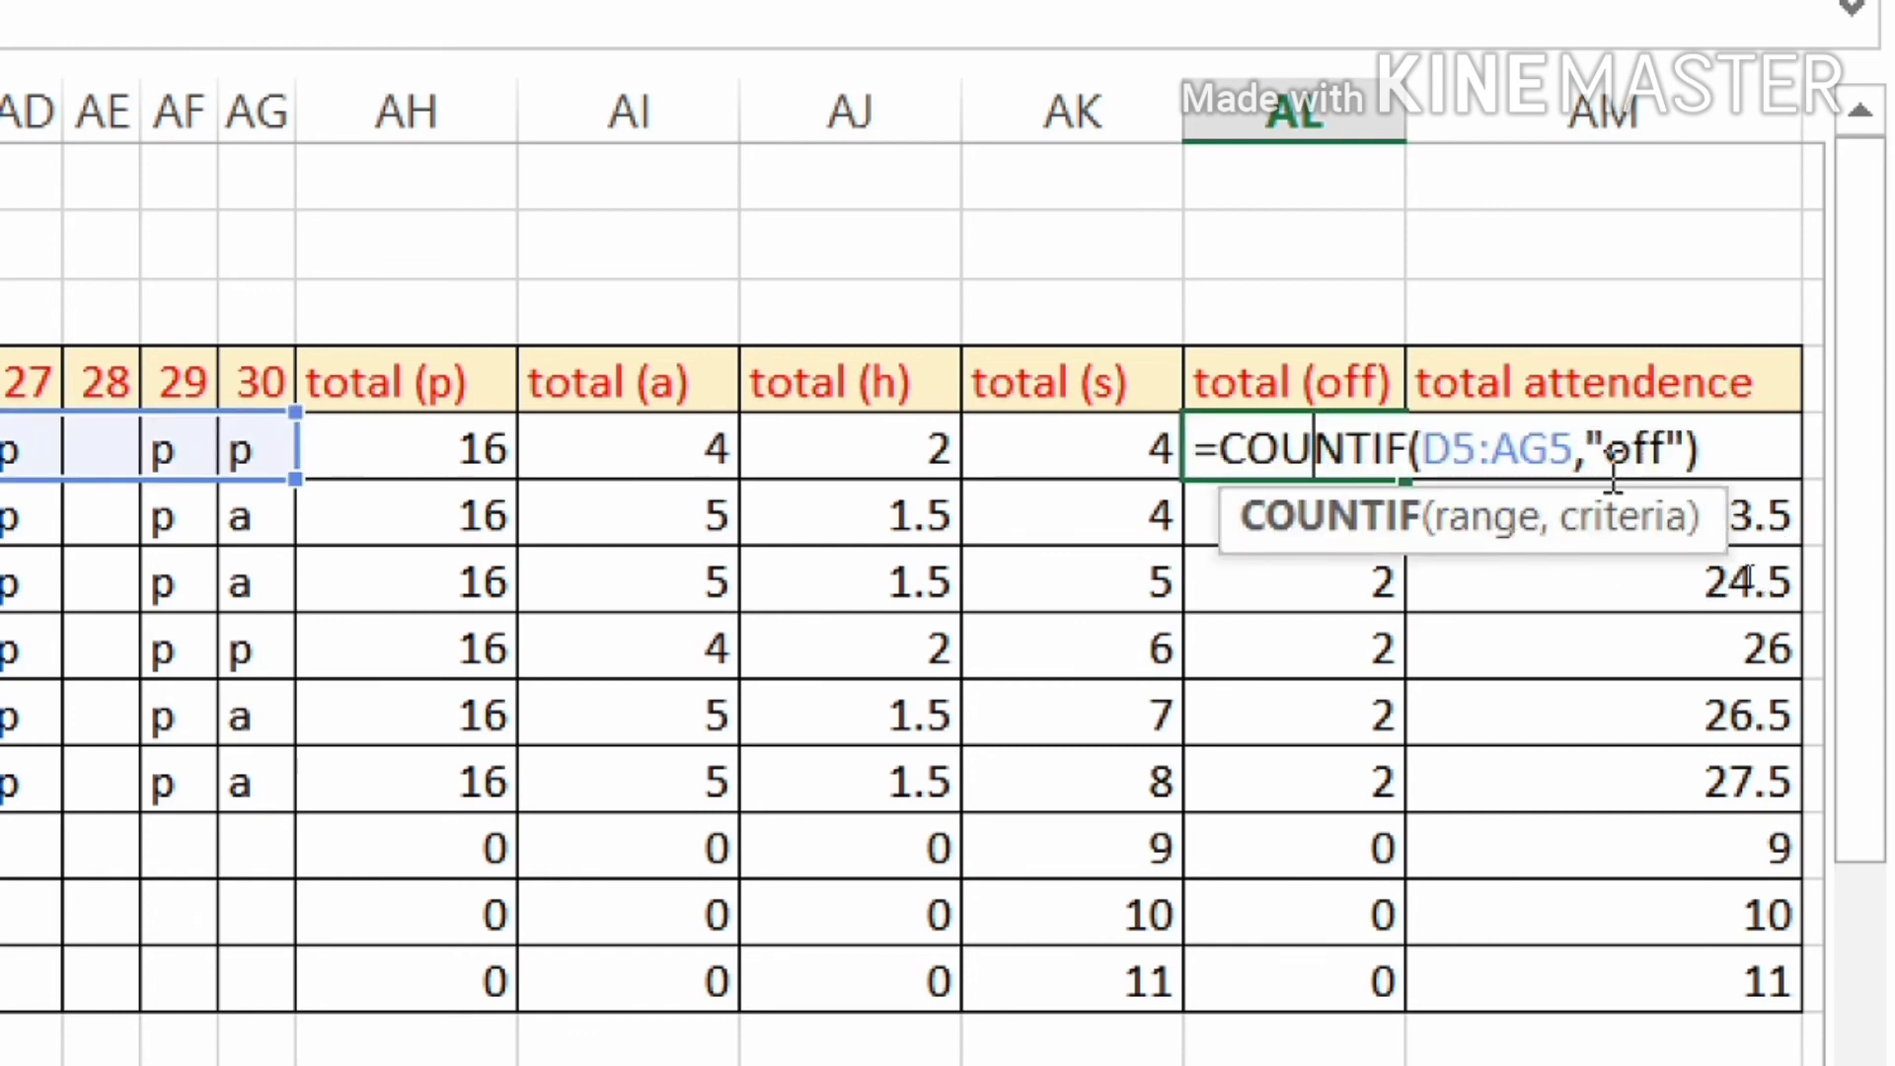
{"action": "key", "text": "Return"}
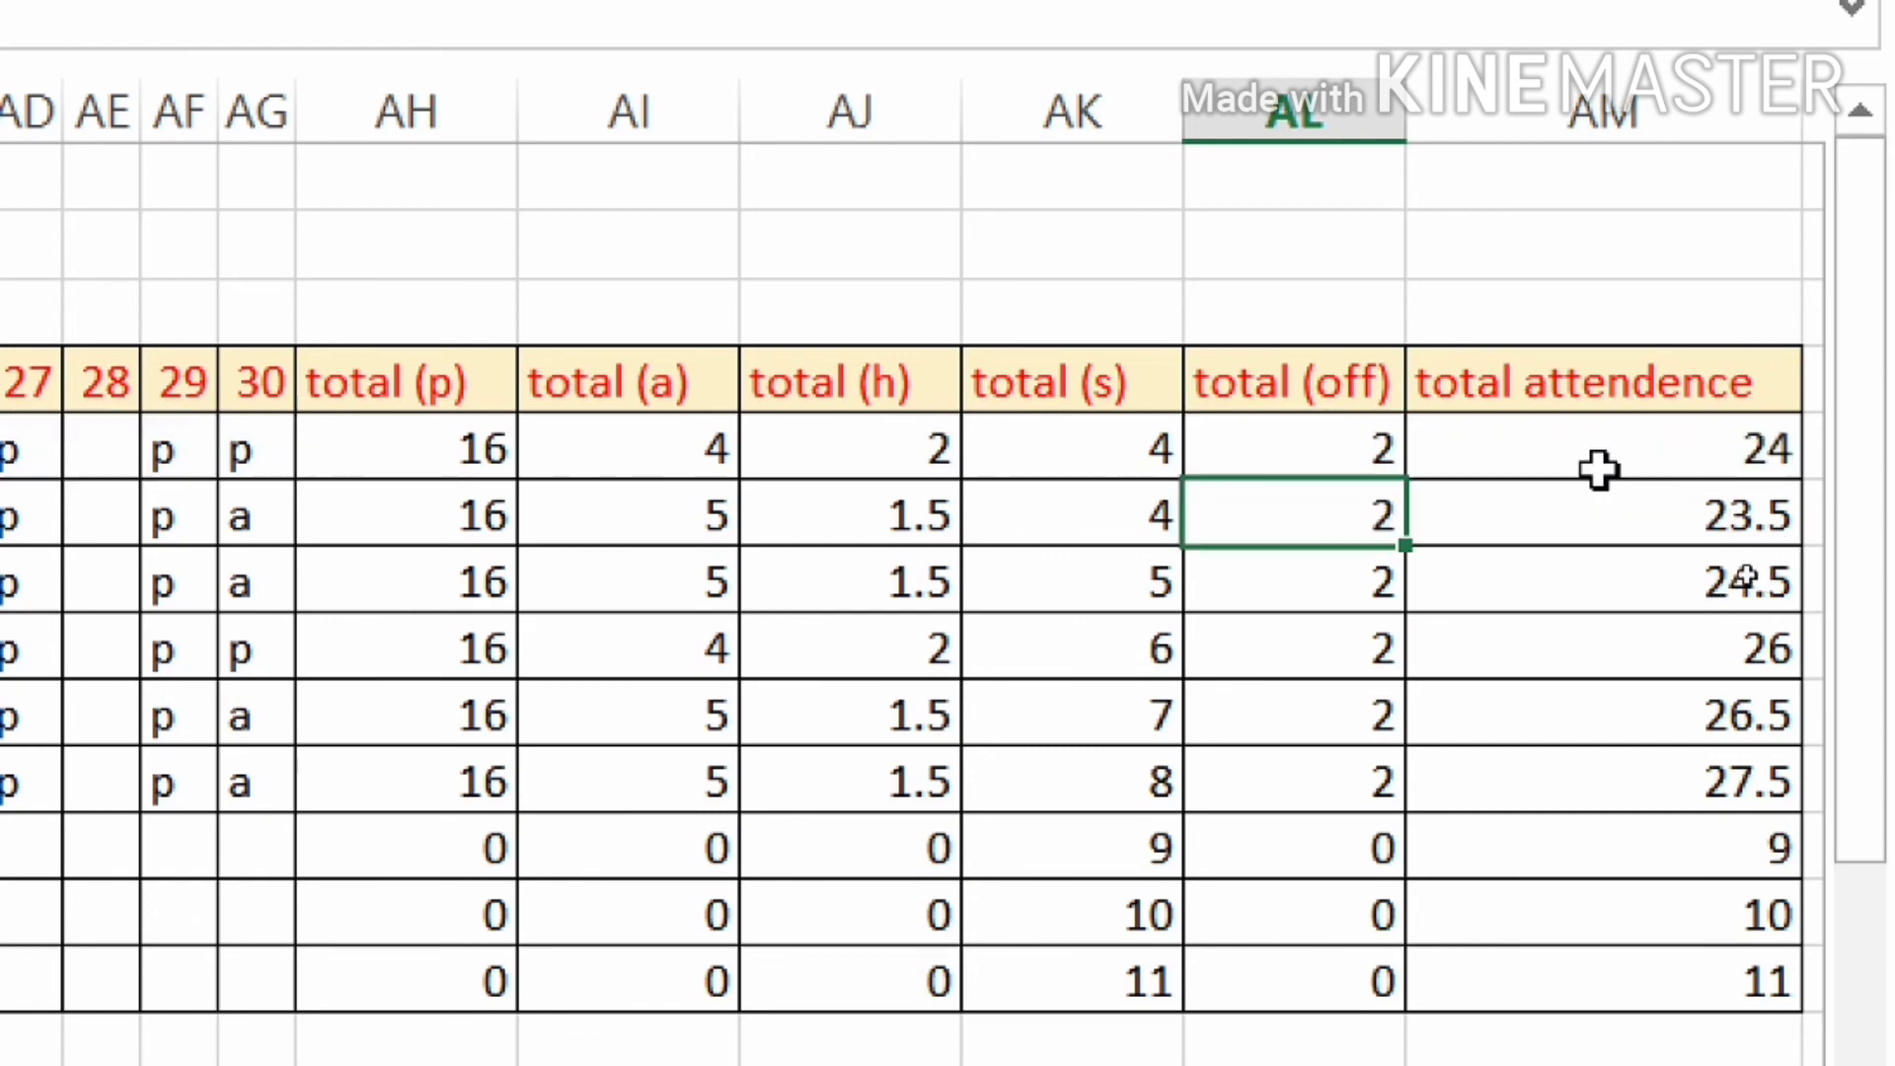
{"action": "left_click", "coordinate": [1663, 441]}
{"action": "double_click", "coordinate": [1664, 441]}
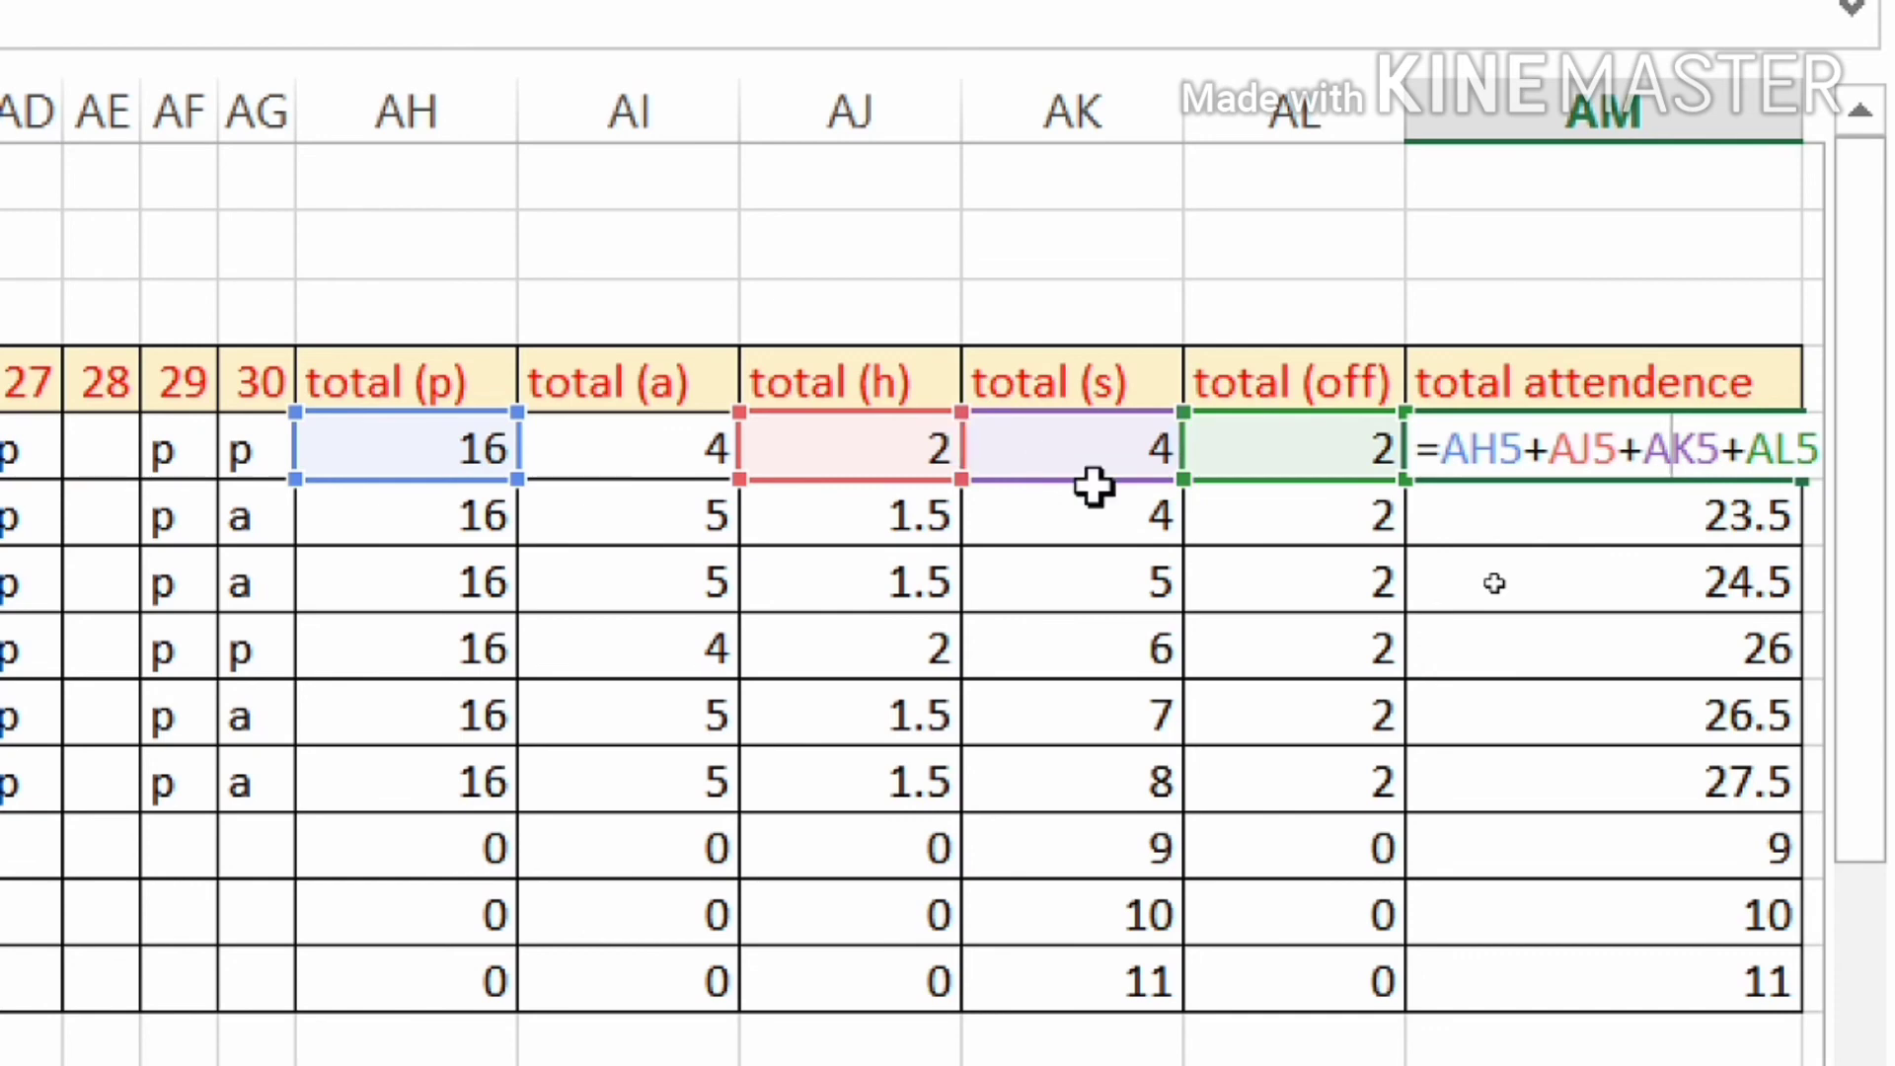
{"action": "key", "text": "Return"}
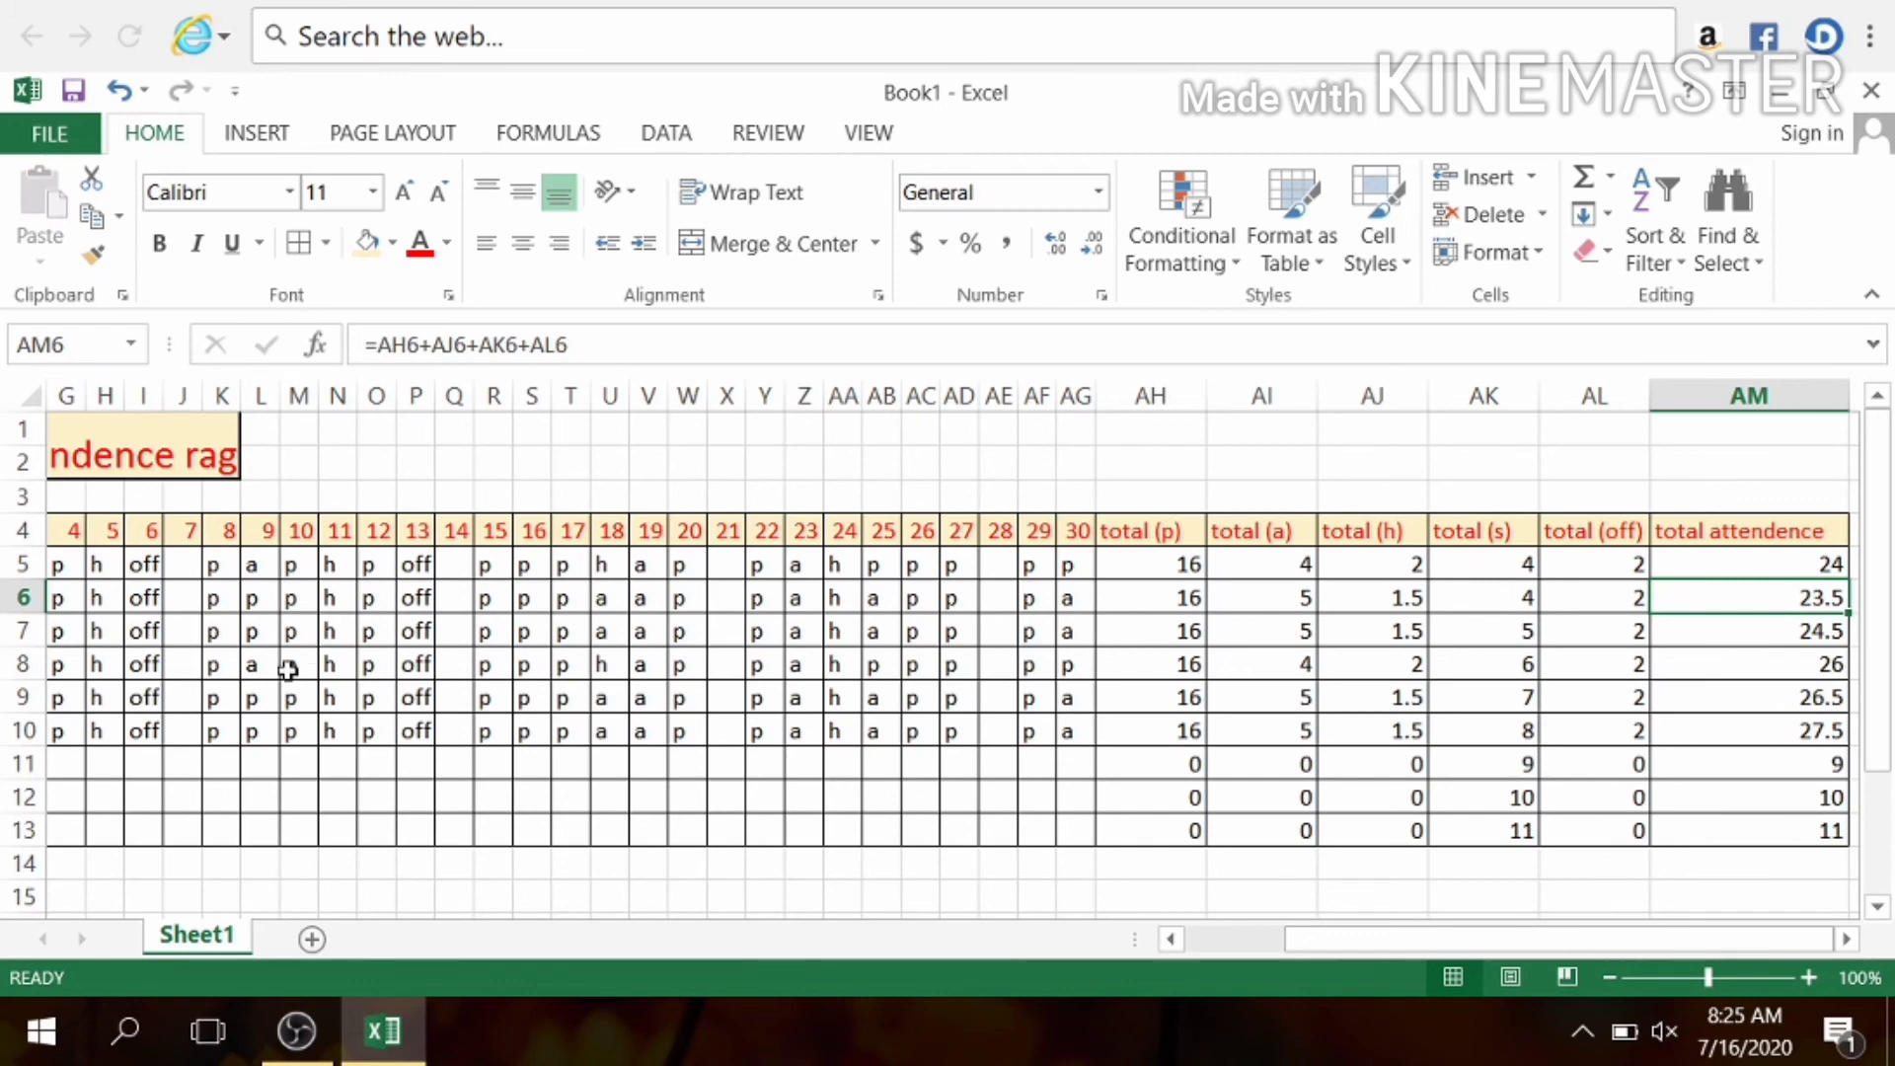
Check both pages of the register in the print preview and view the whole sheet at reduced zoom.
{"action": "left_click", "coordinate": [50, 133]}
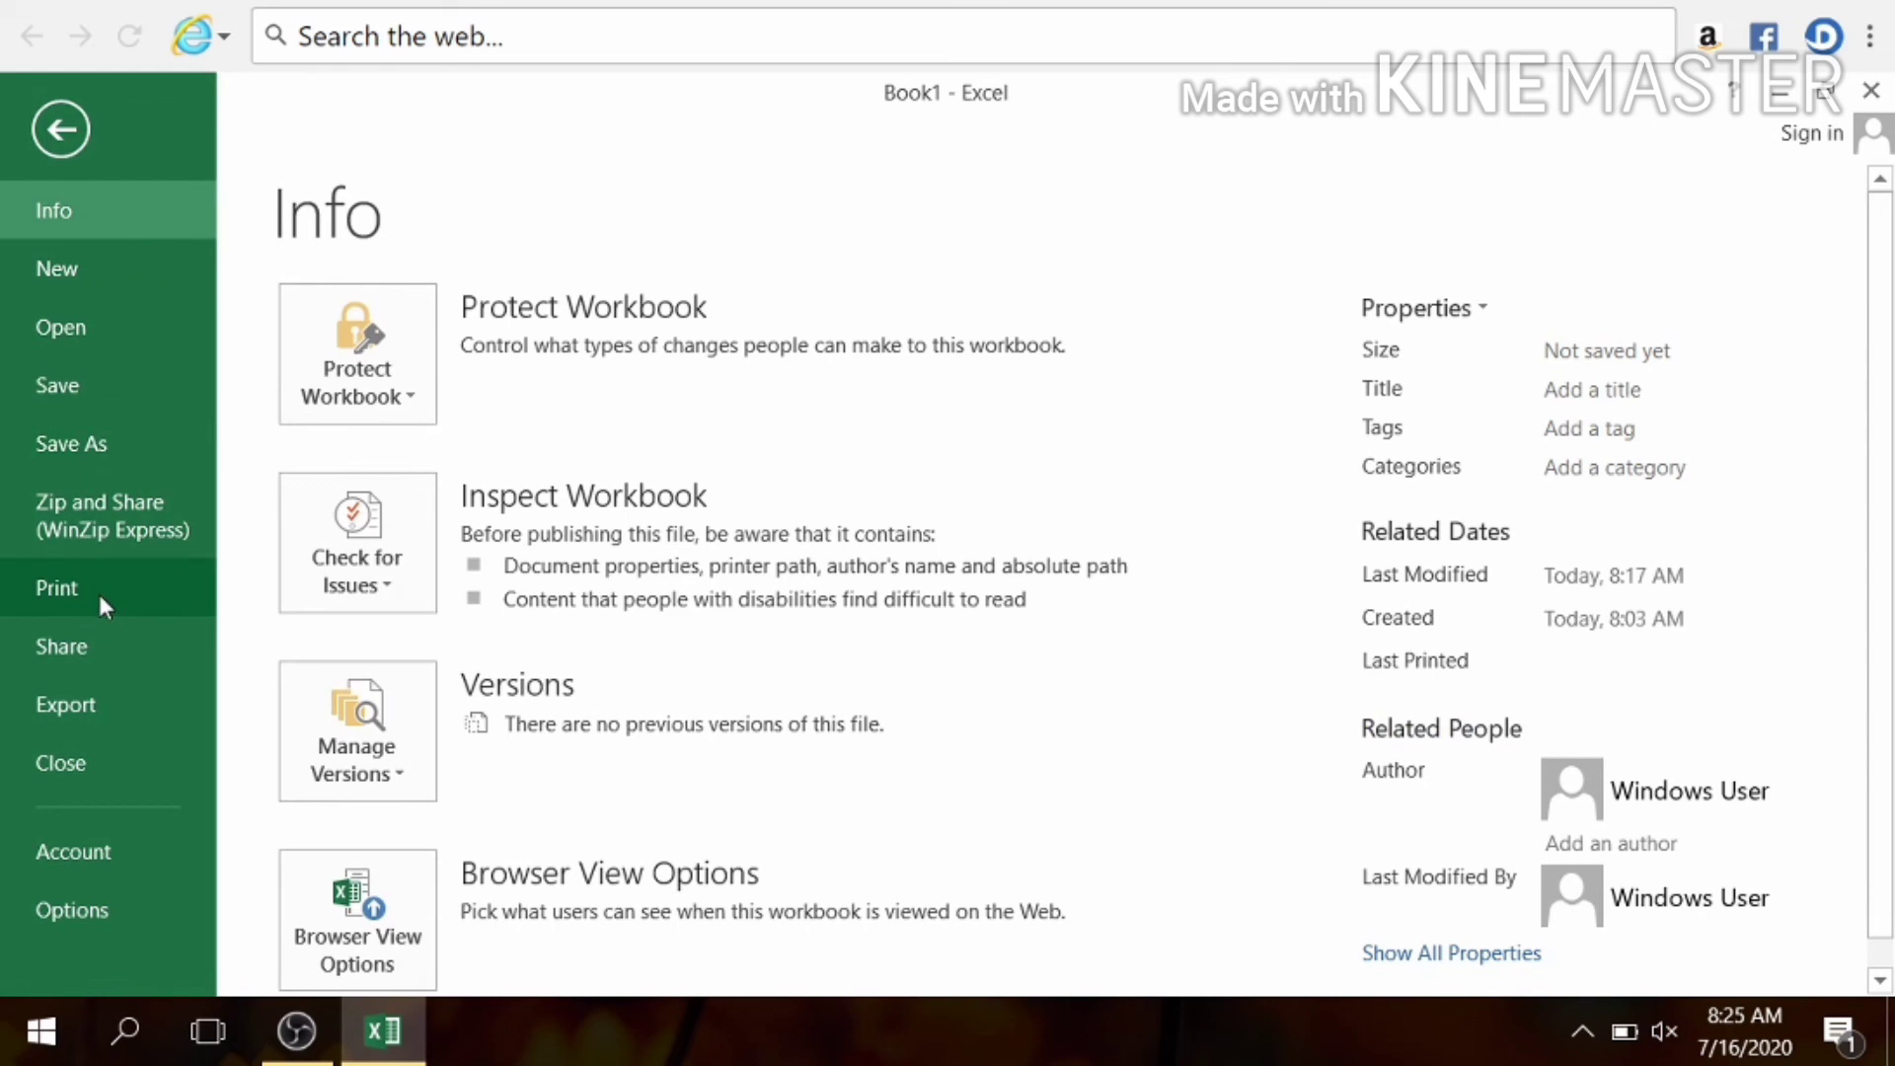
{"action": "left_click", "coordinate": [180, 586]}
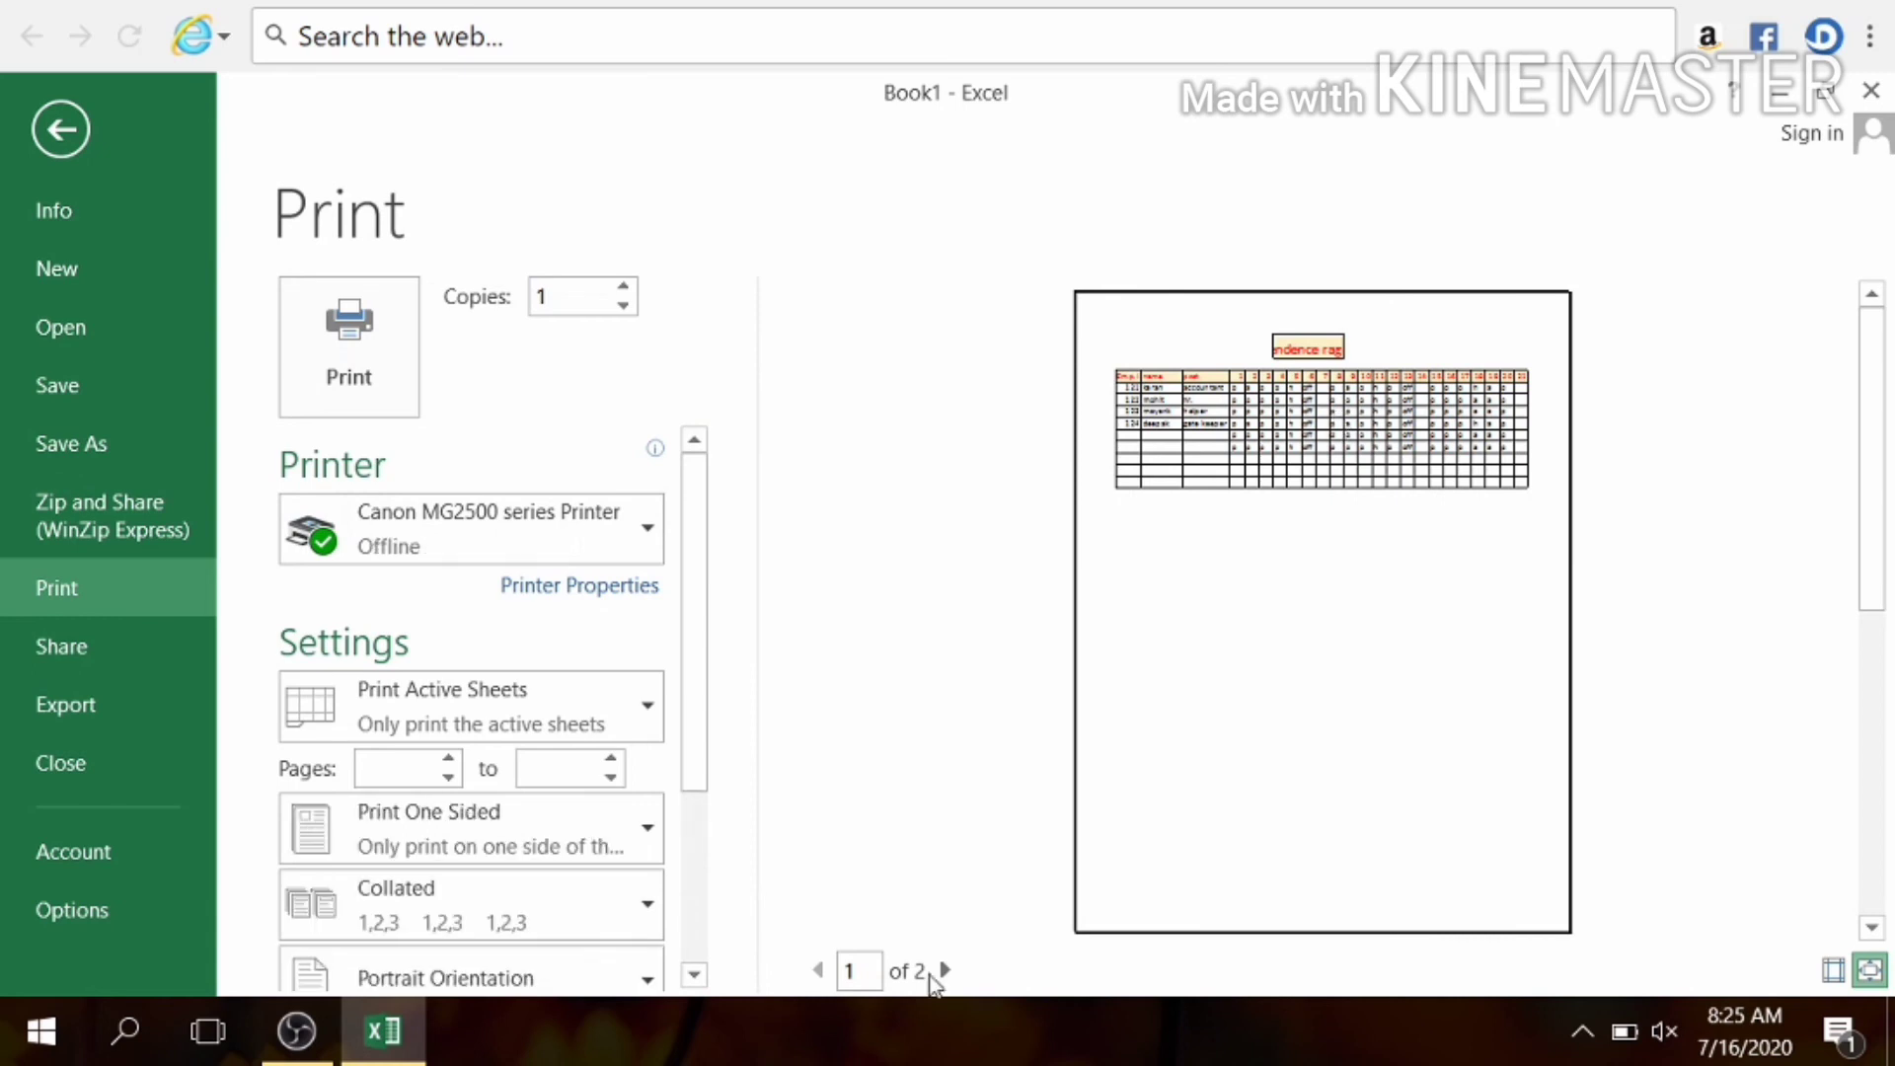
{"action": "left_click", "coordinate": [943, 970]}
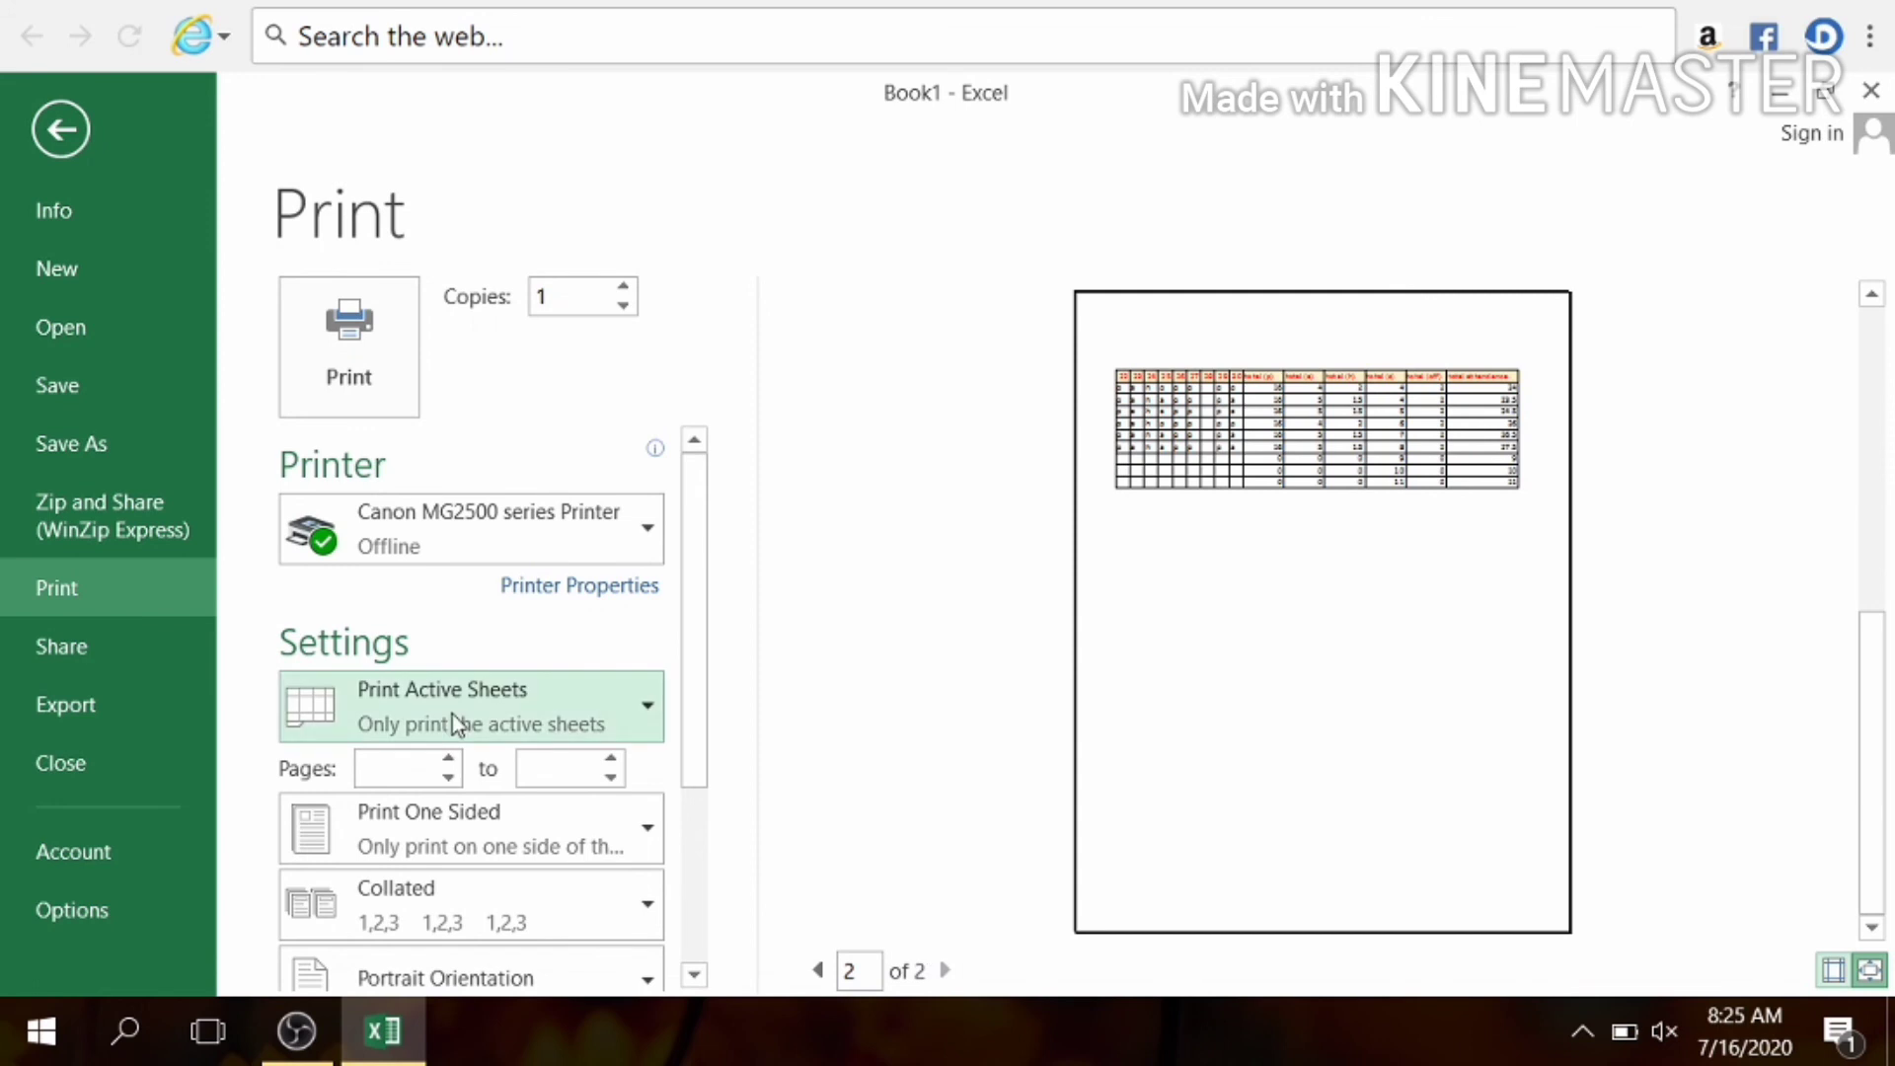
{"action": "left_click", "coordinate": [59, 130]}
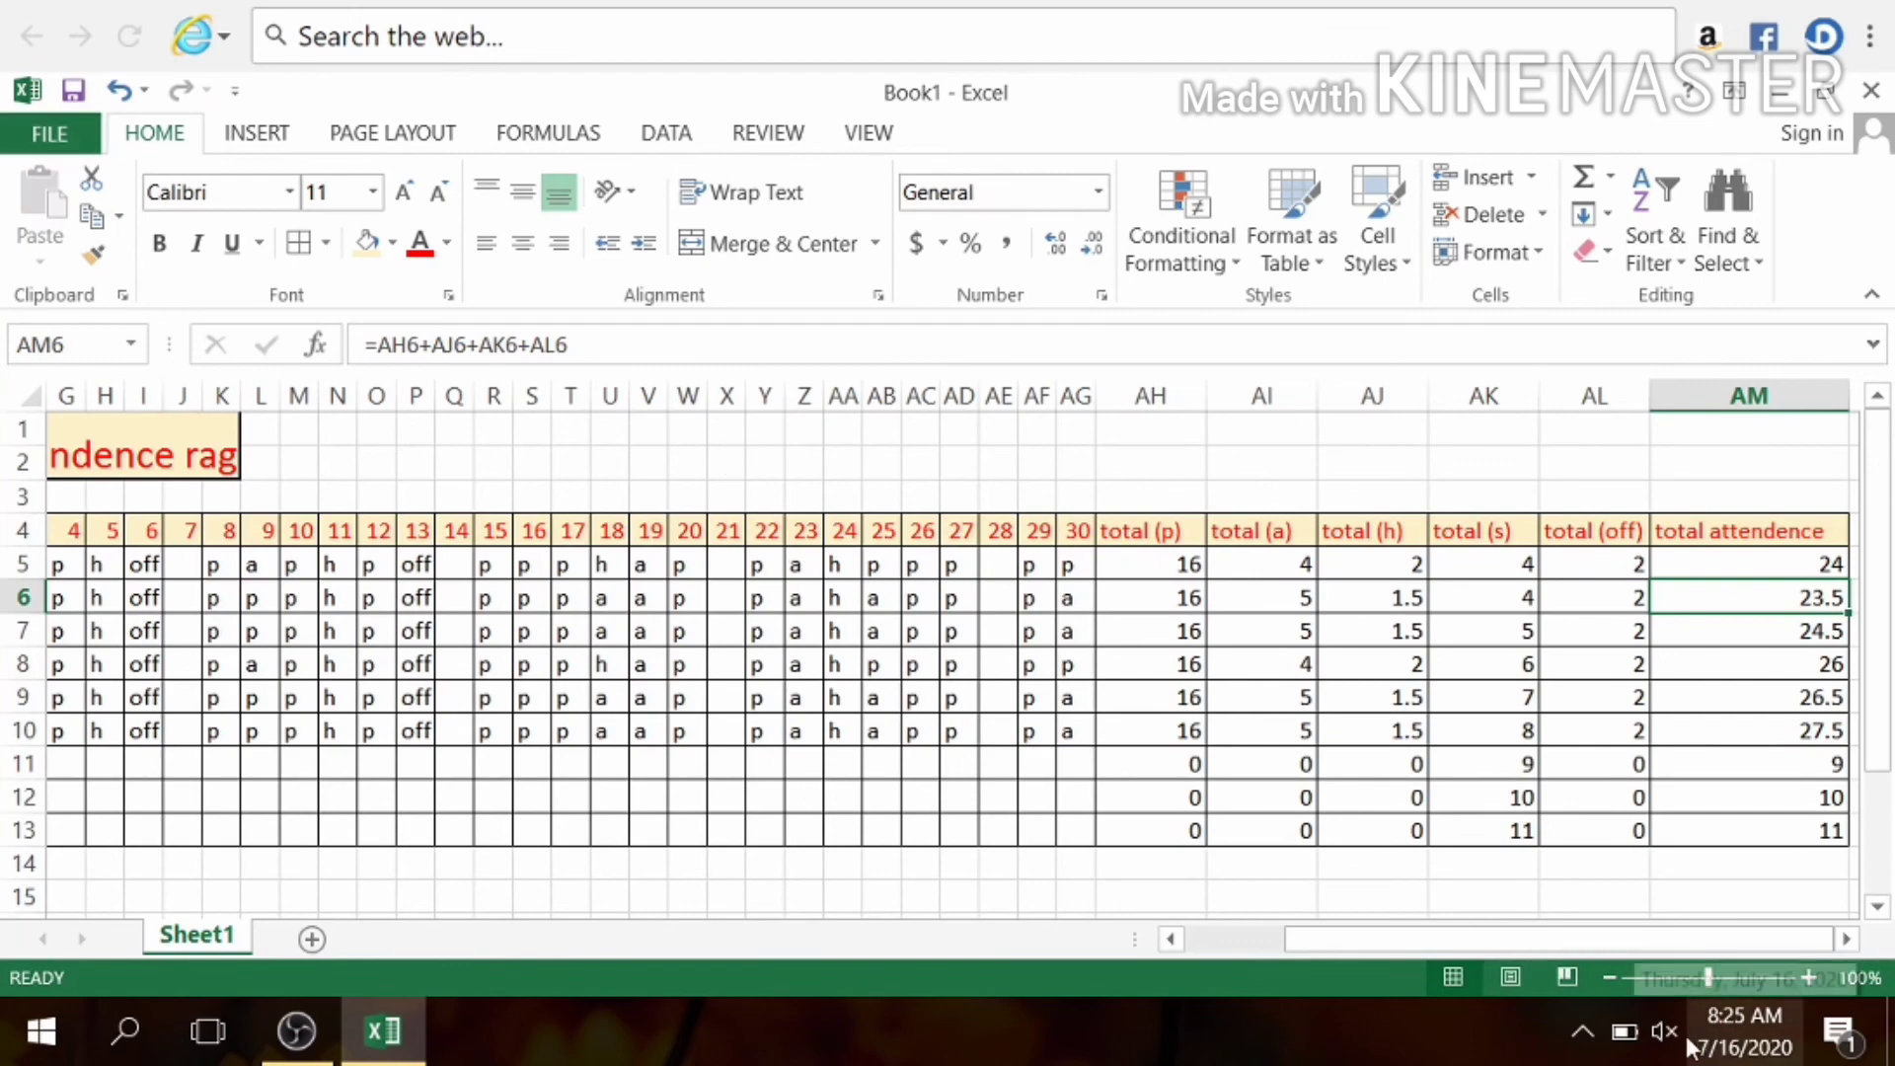
{"action": "left_click", "coordinate": [1661, 979]}
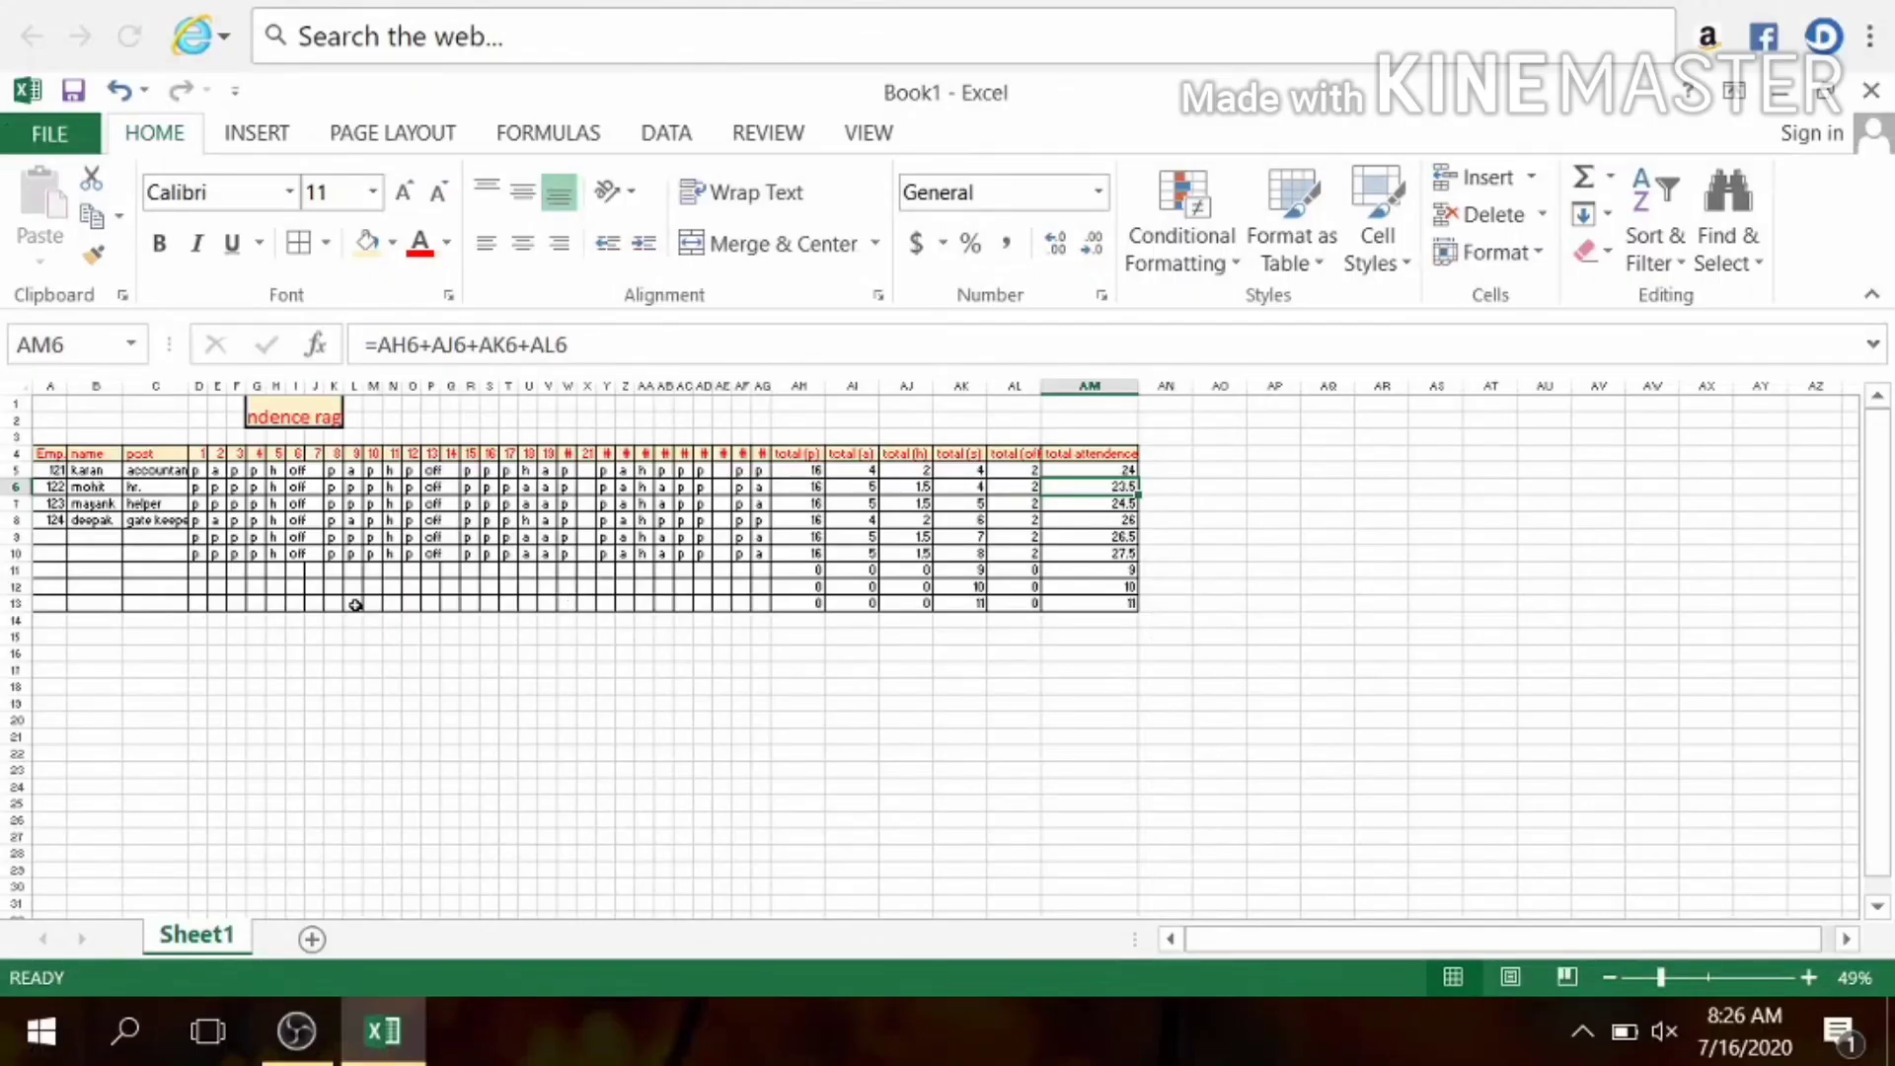
{"action": "left_click", "coordinate": [1708, 977]}
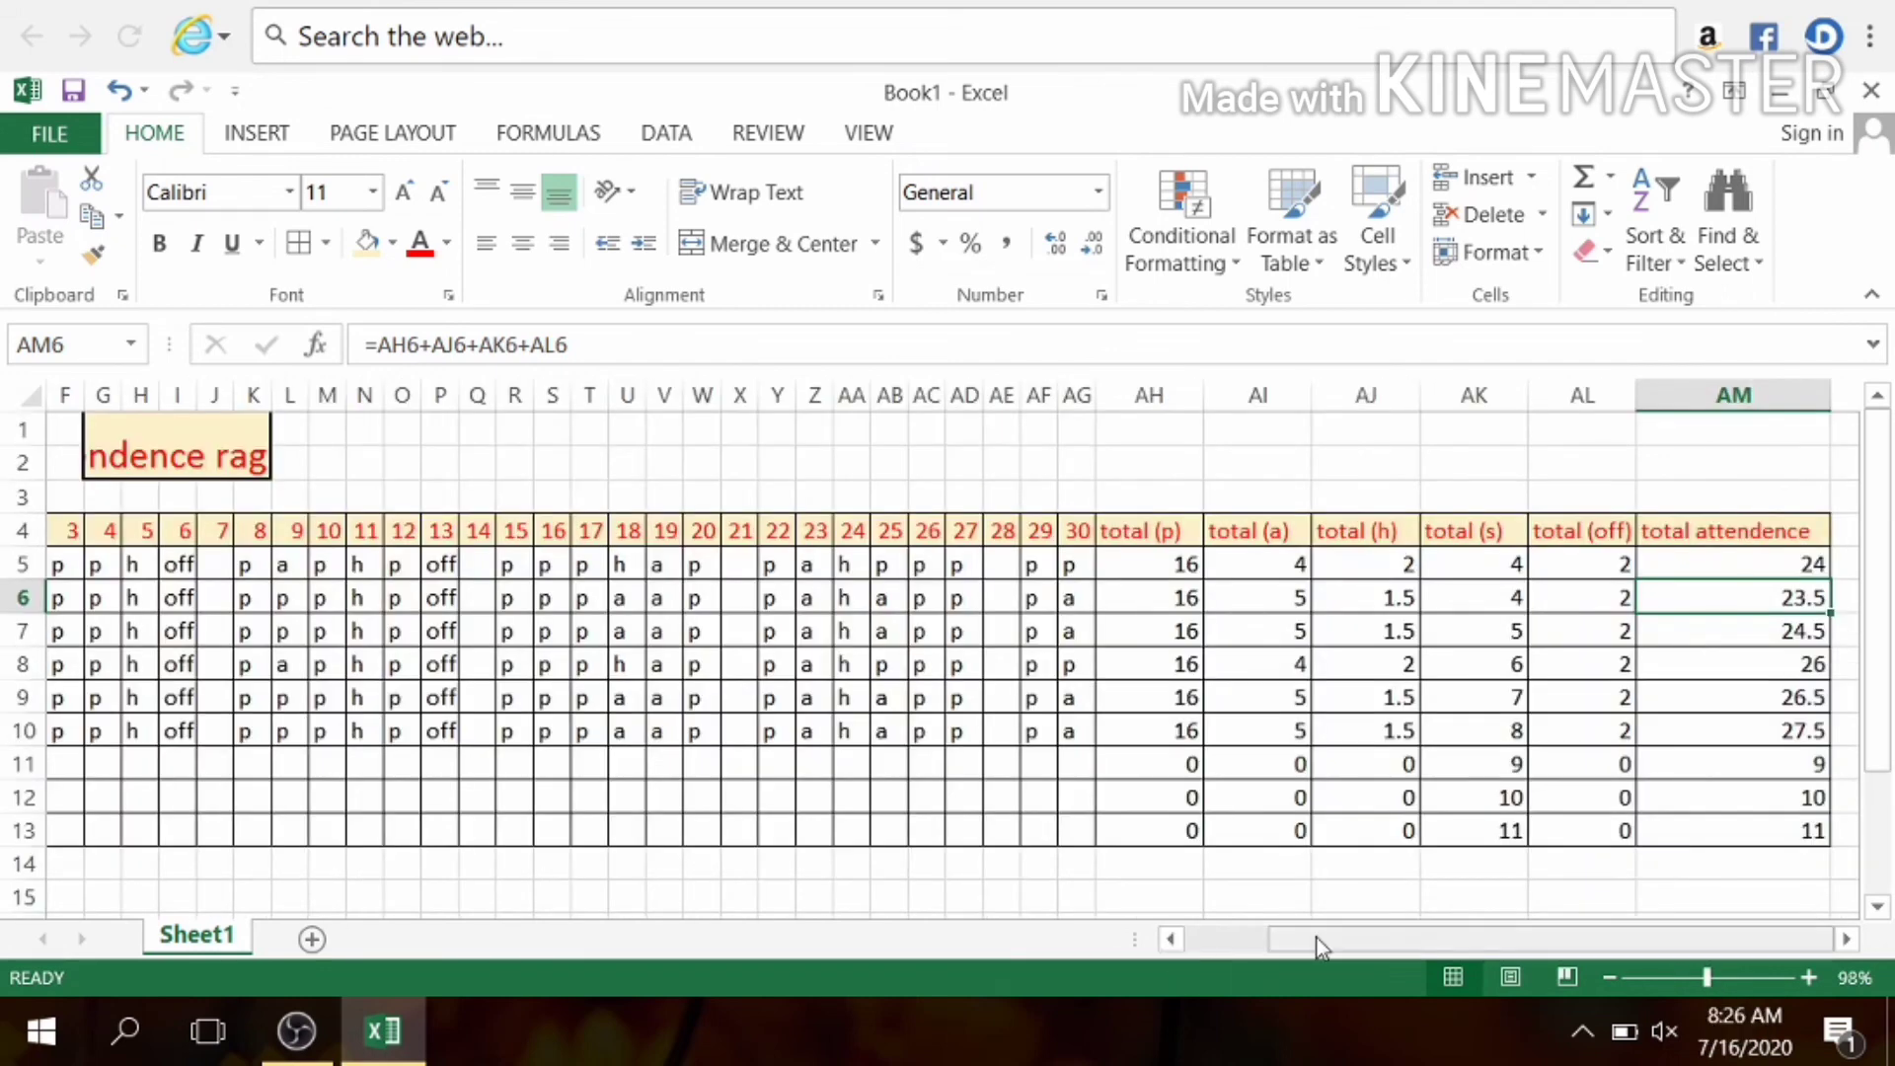
Merge and center J5:J13 under day 7 and enter Sunday in the merged cell.
{"action": "left_click_drag", "start_coordinate": [1316, 937], "coordinate": [1213, 952]}
{"action": "left_click_drag", "start_coordinate": [596, 564], "coordinate": [608, 834]}
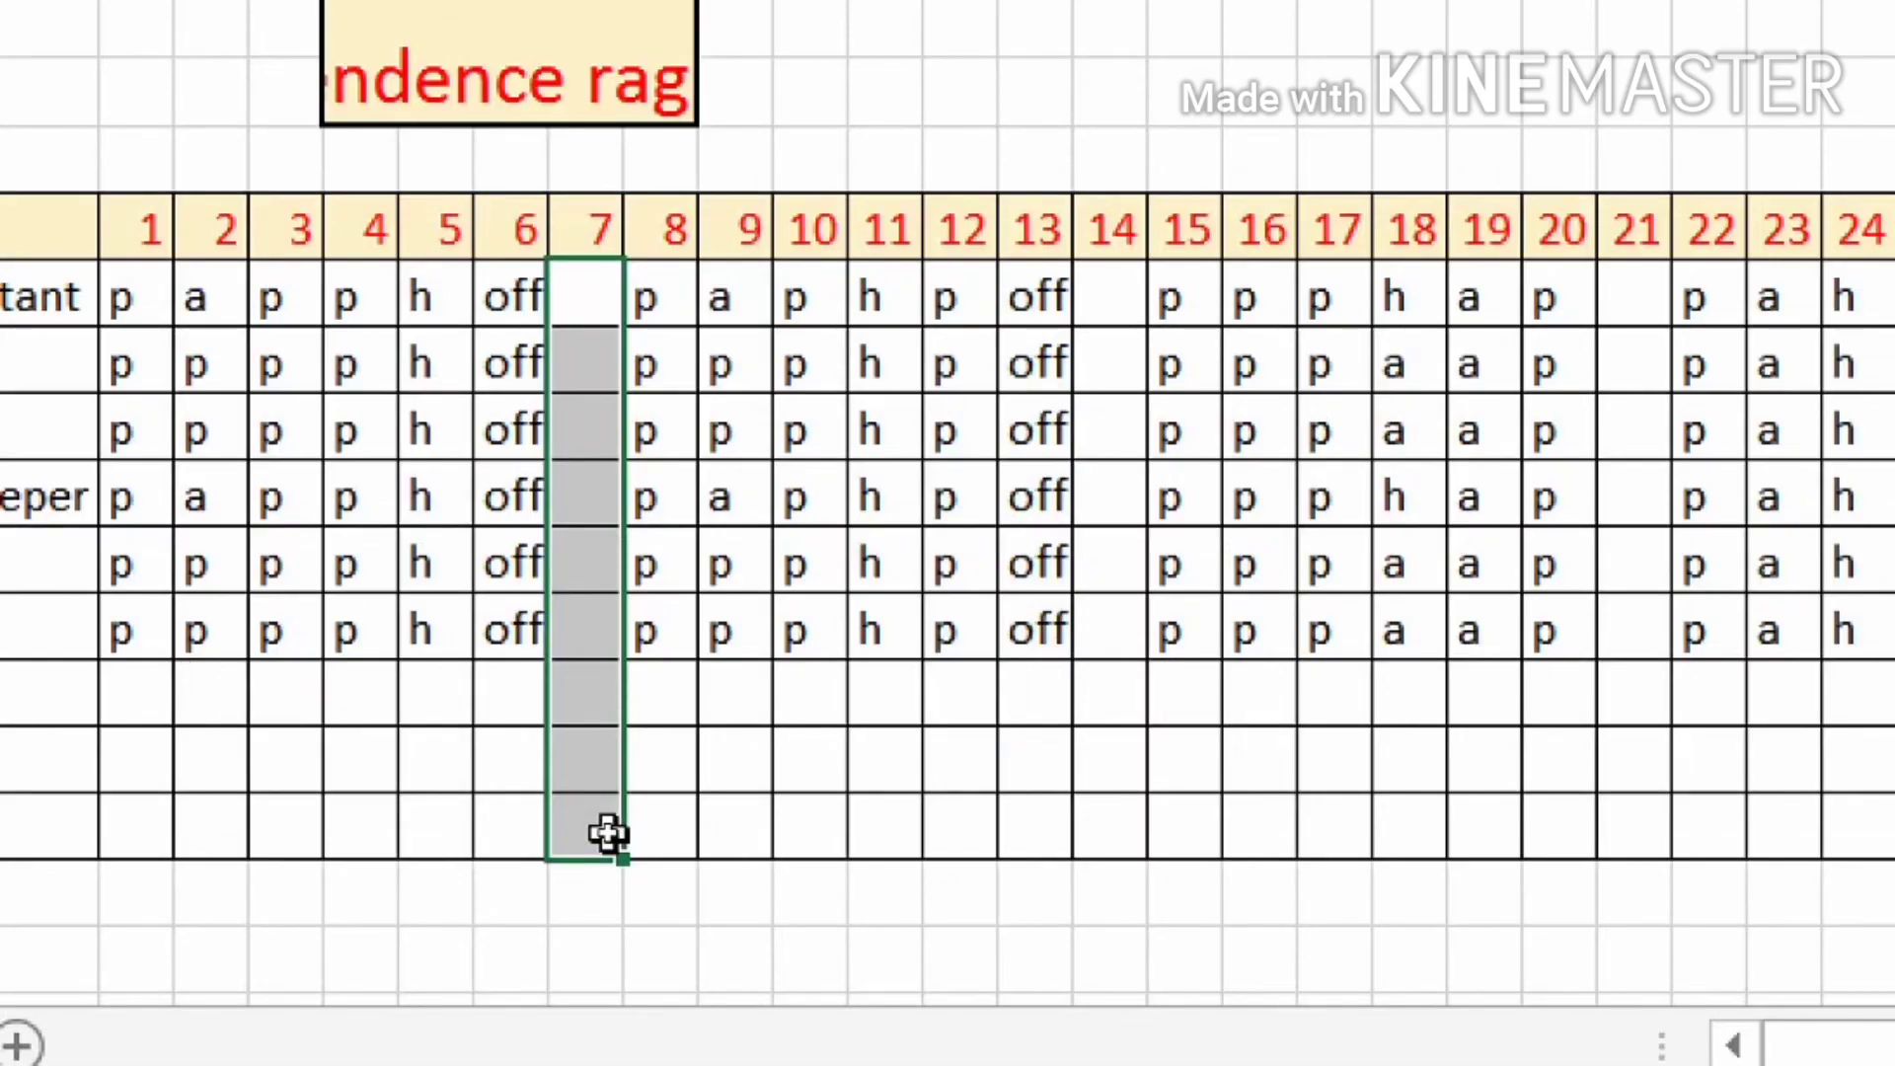
{"action": "left_click", "coordinate": [889, 156]}
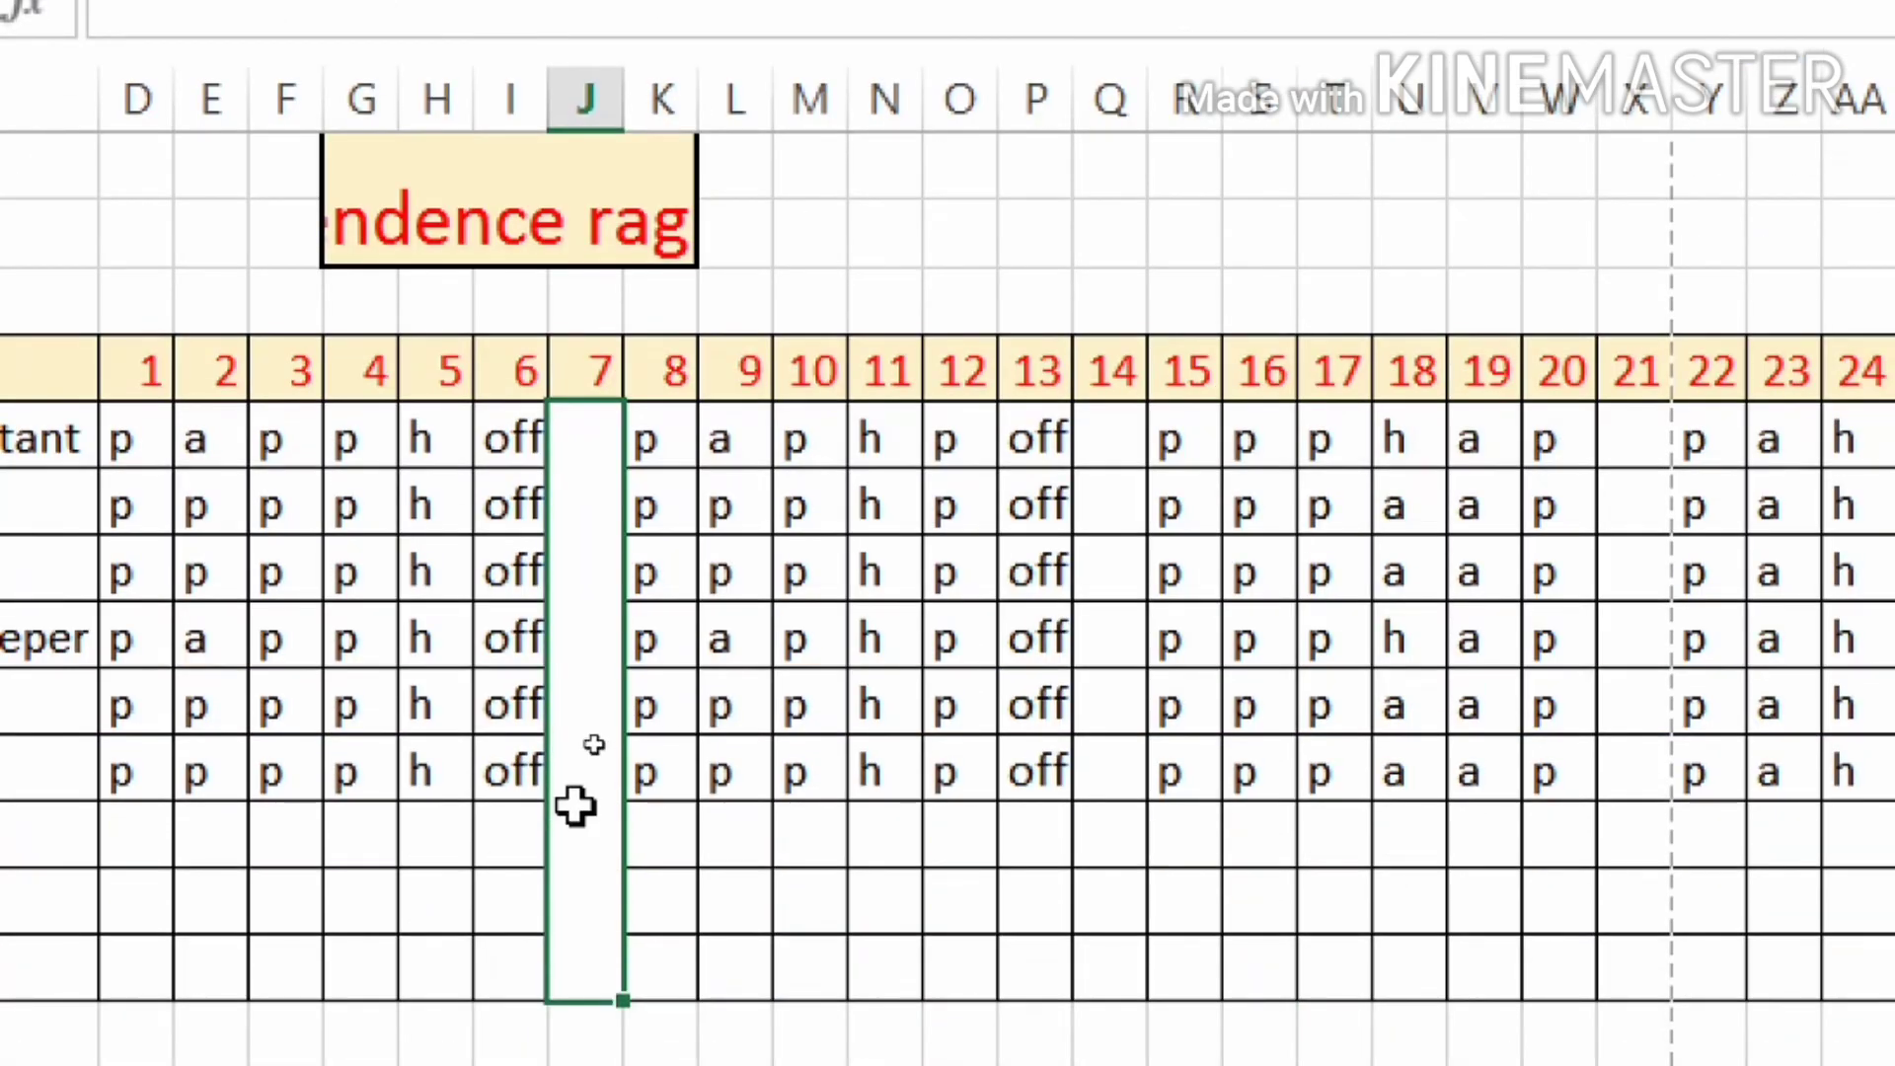
{"action": "type", "text": "sunda"}
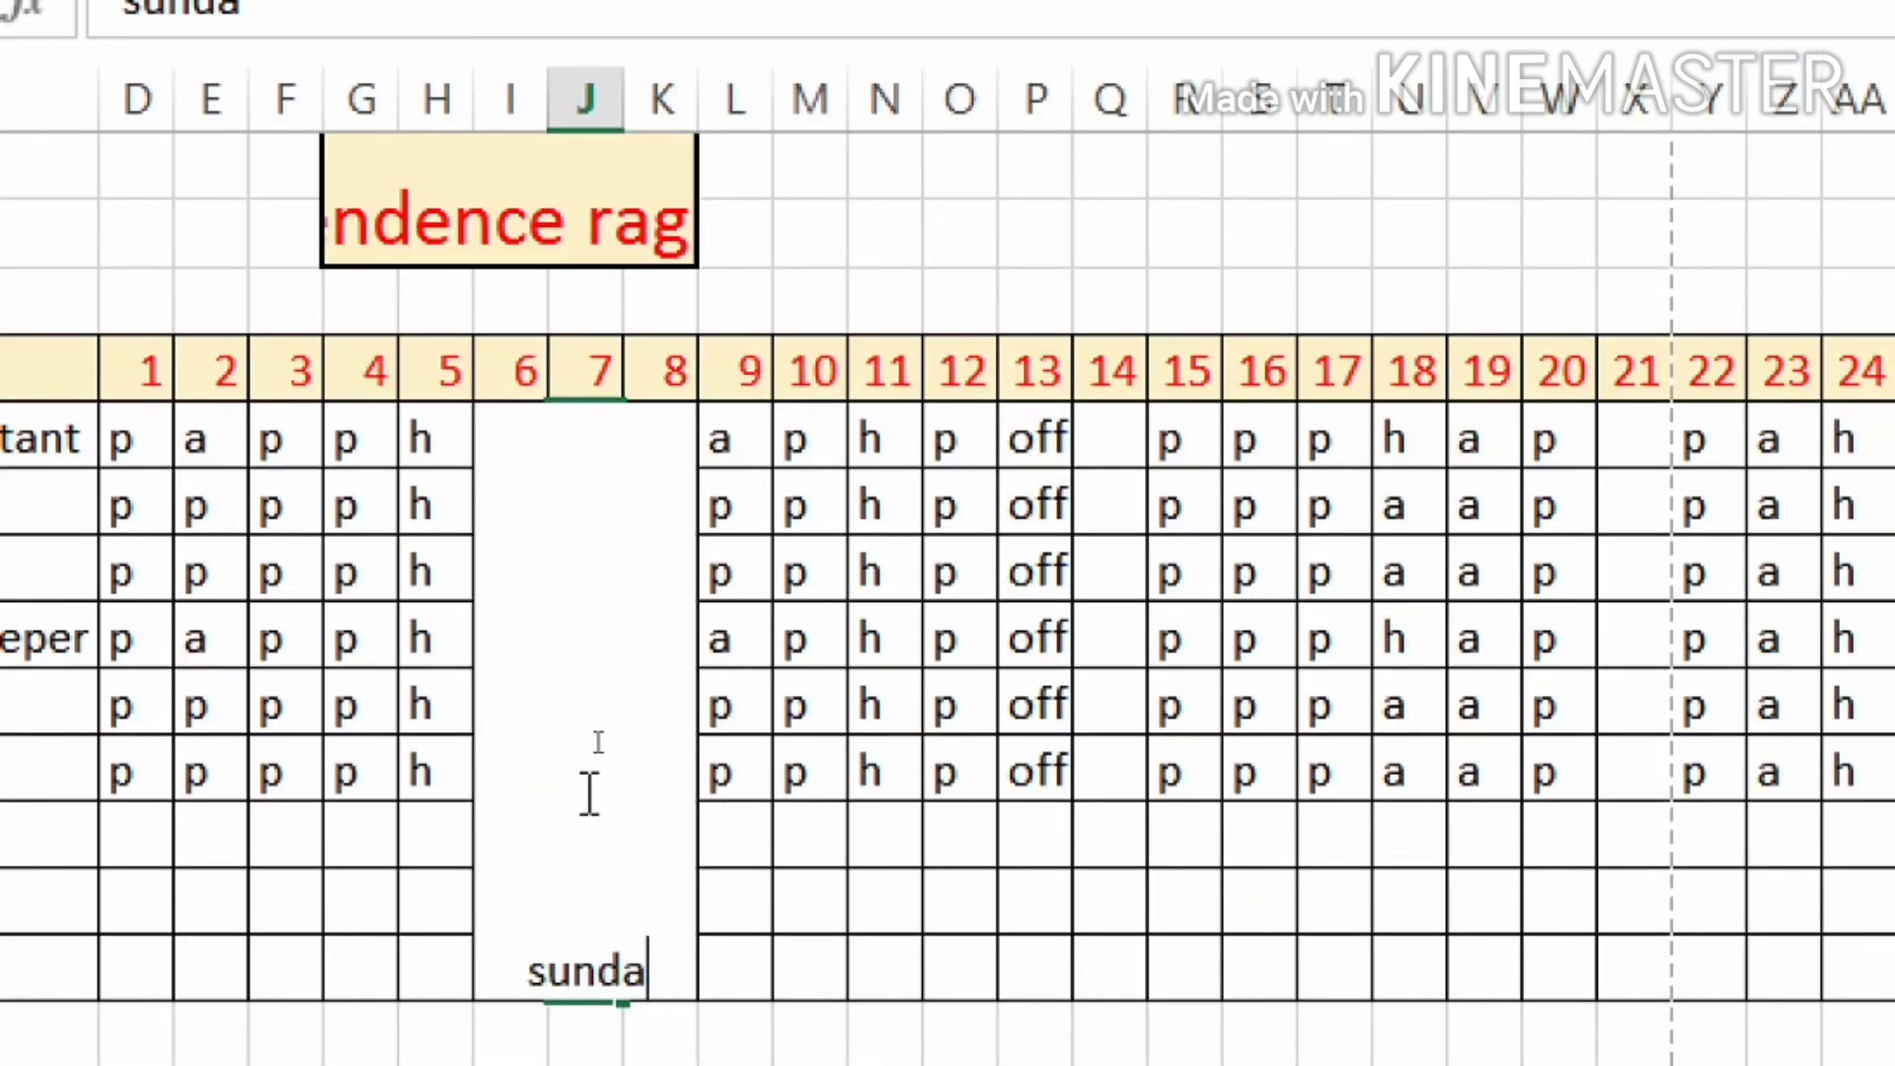
{"action": "type", "text": "y"}
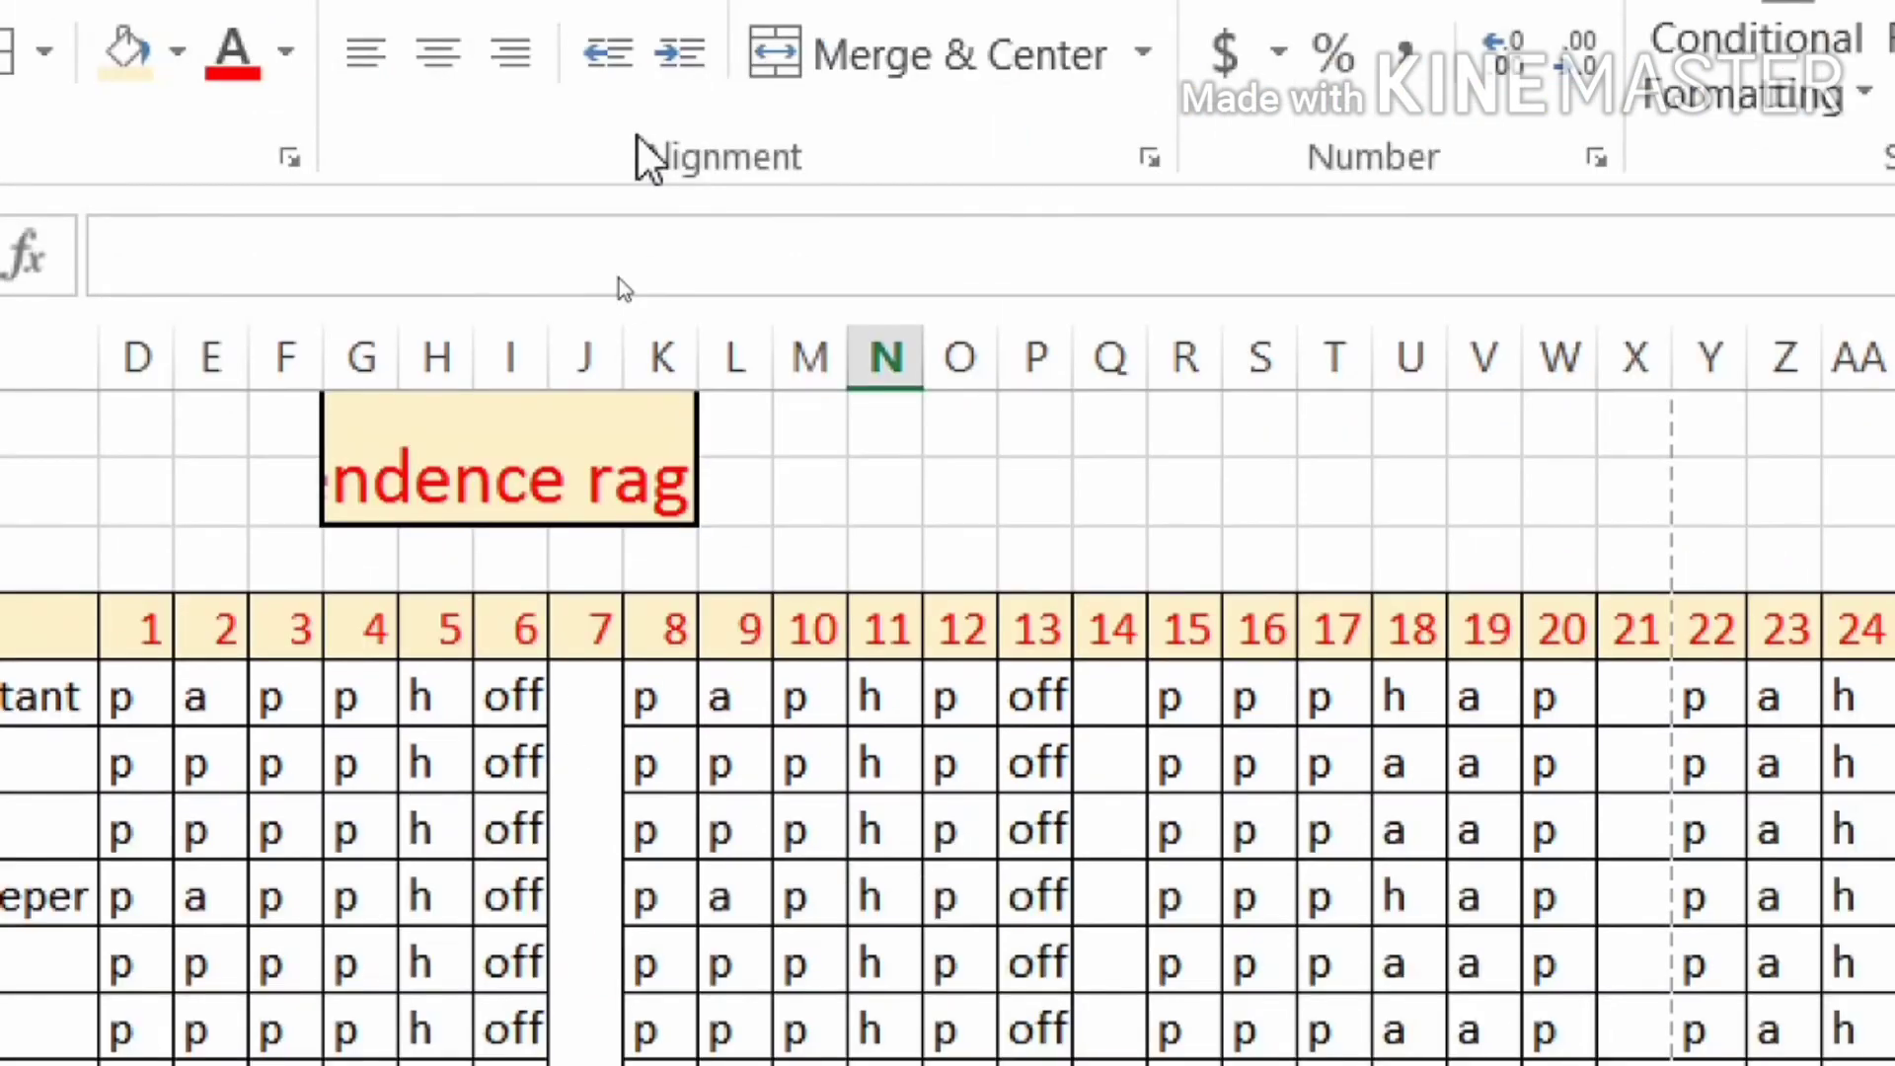
Set the day 7 Sunday cell to vertical text and enlarge its font to size 16.
{"action": "left_click", "coordinate": [611, 912]}
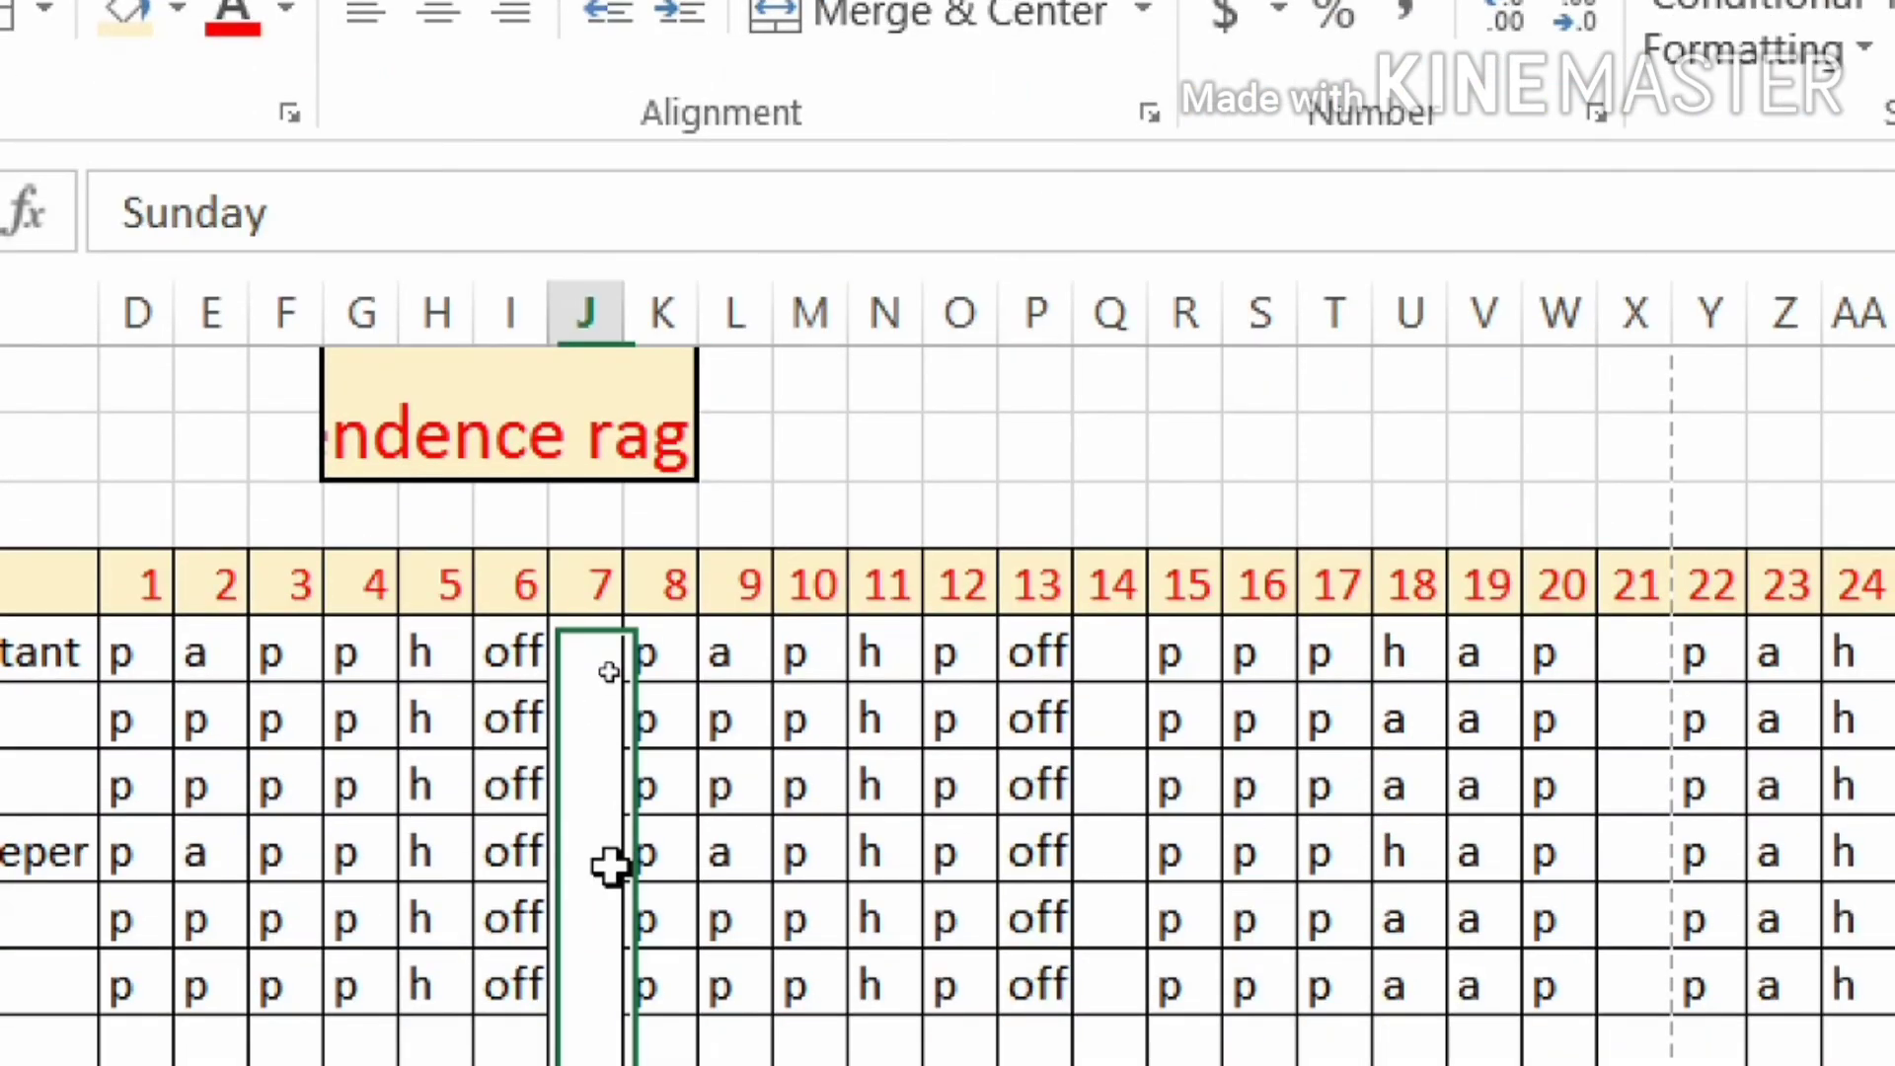
{"action": "left_click", "coordinate": [623, 0]}
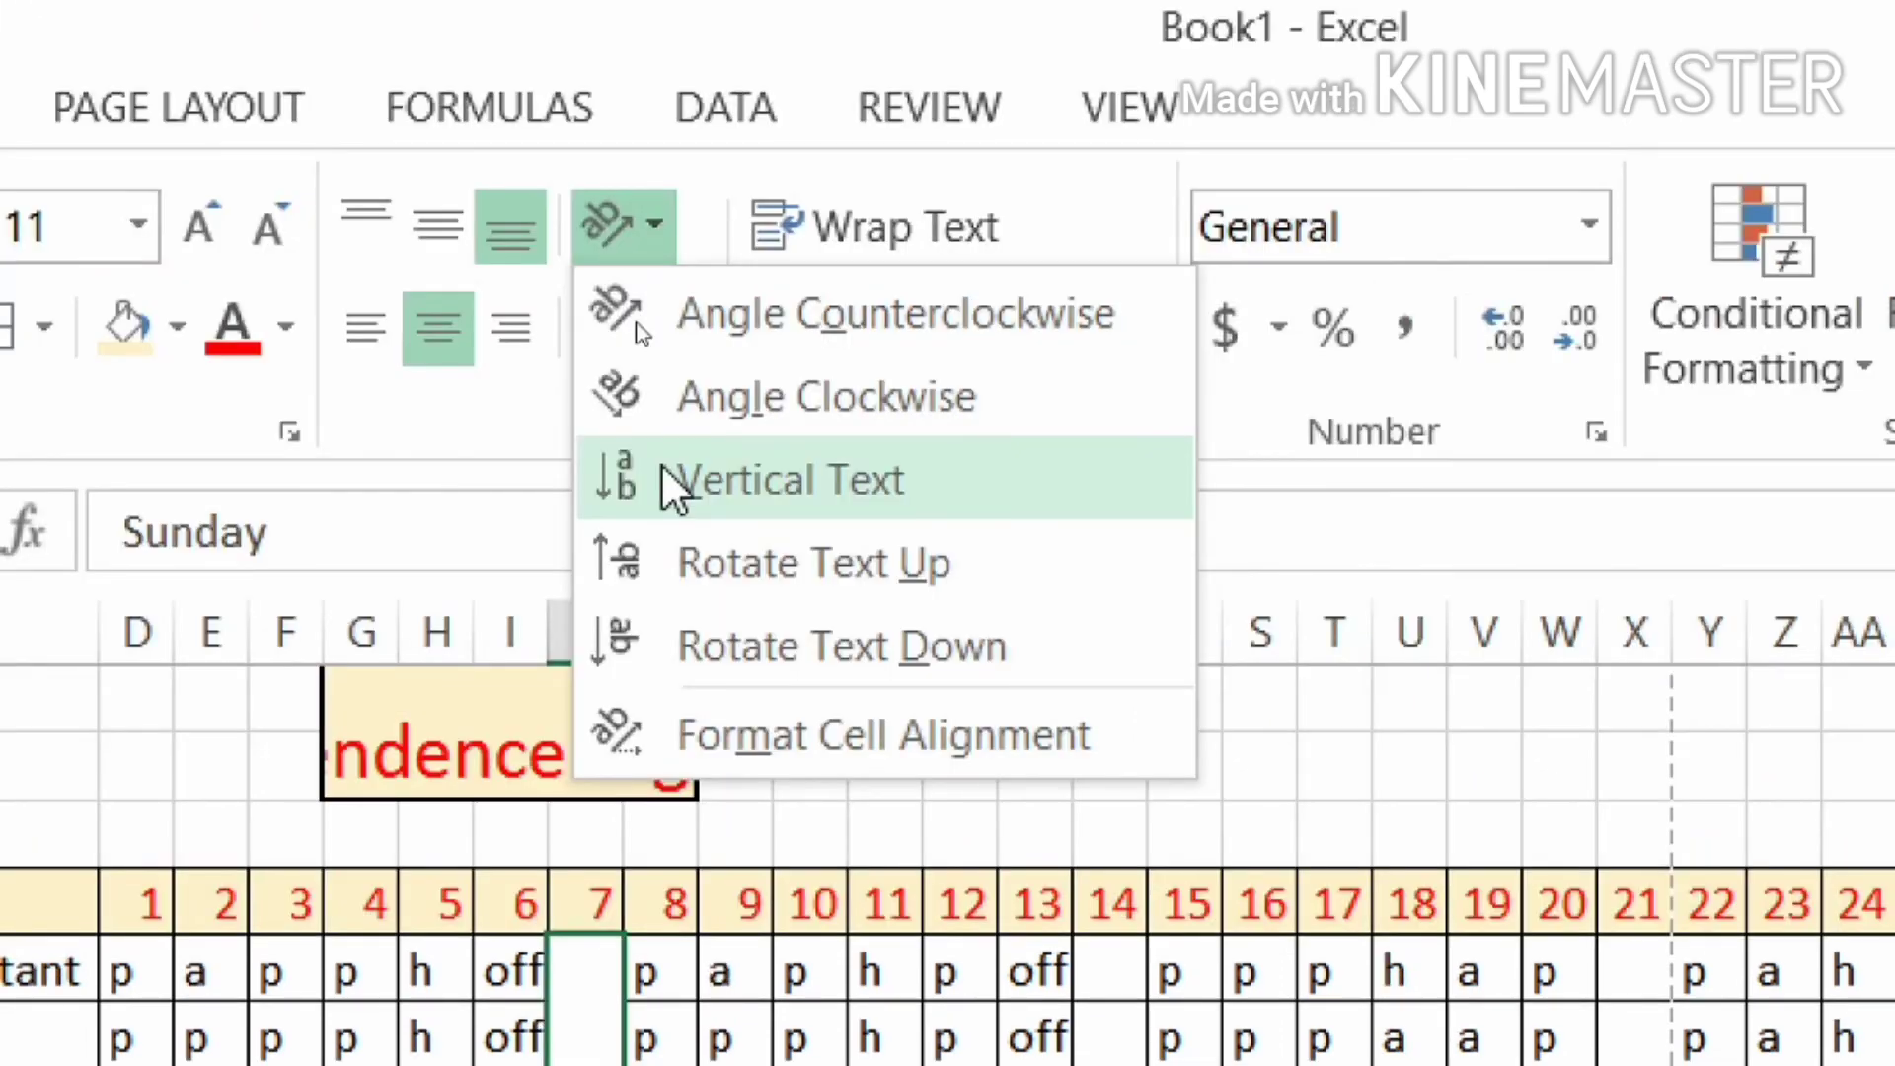
{"action": "left_click", "coordinate": [663, 472]}
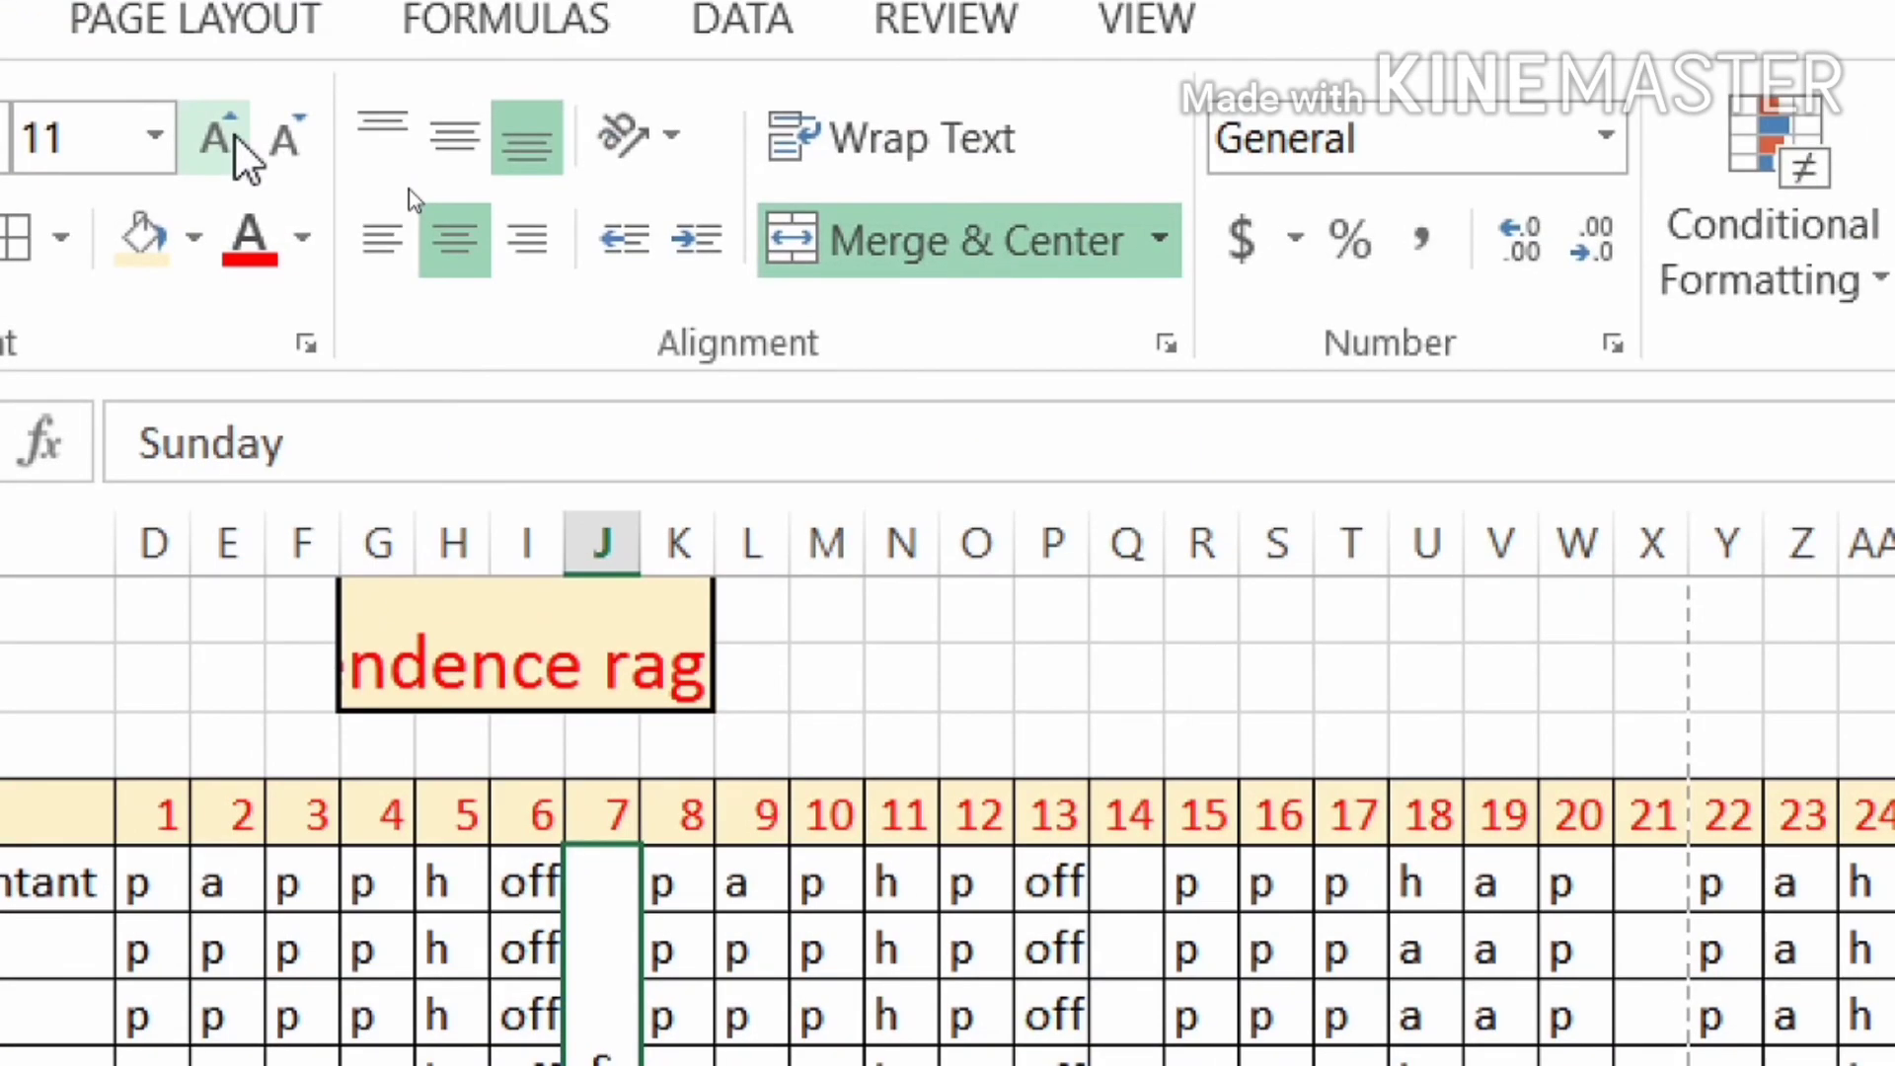
{"action": "left_click", "coordinate": [235, 140]}
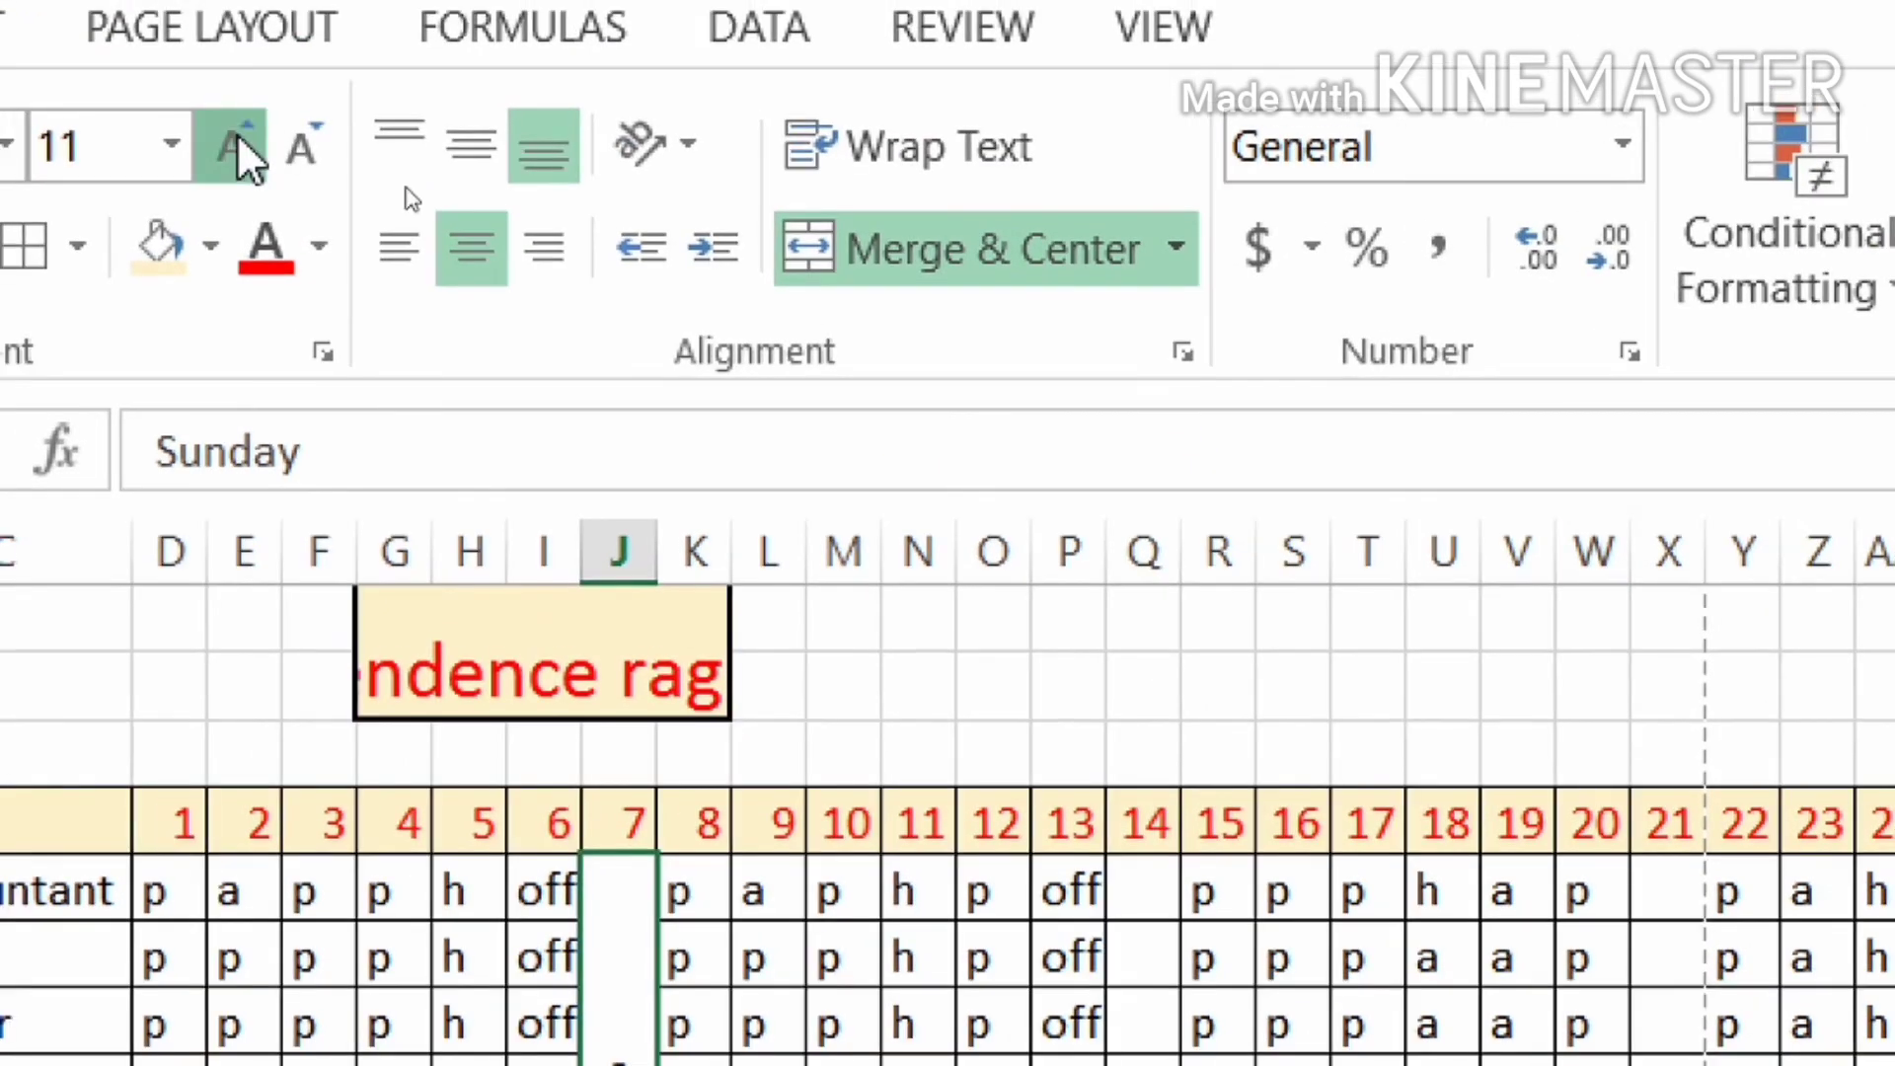
{"action": "left_click", "coordinate": [237, 138]}
{"action": "left_click", "coordinate": [237, 138]}
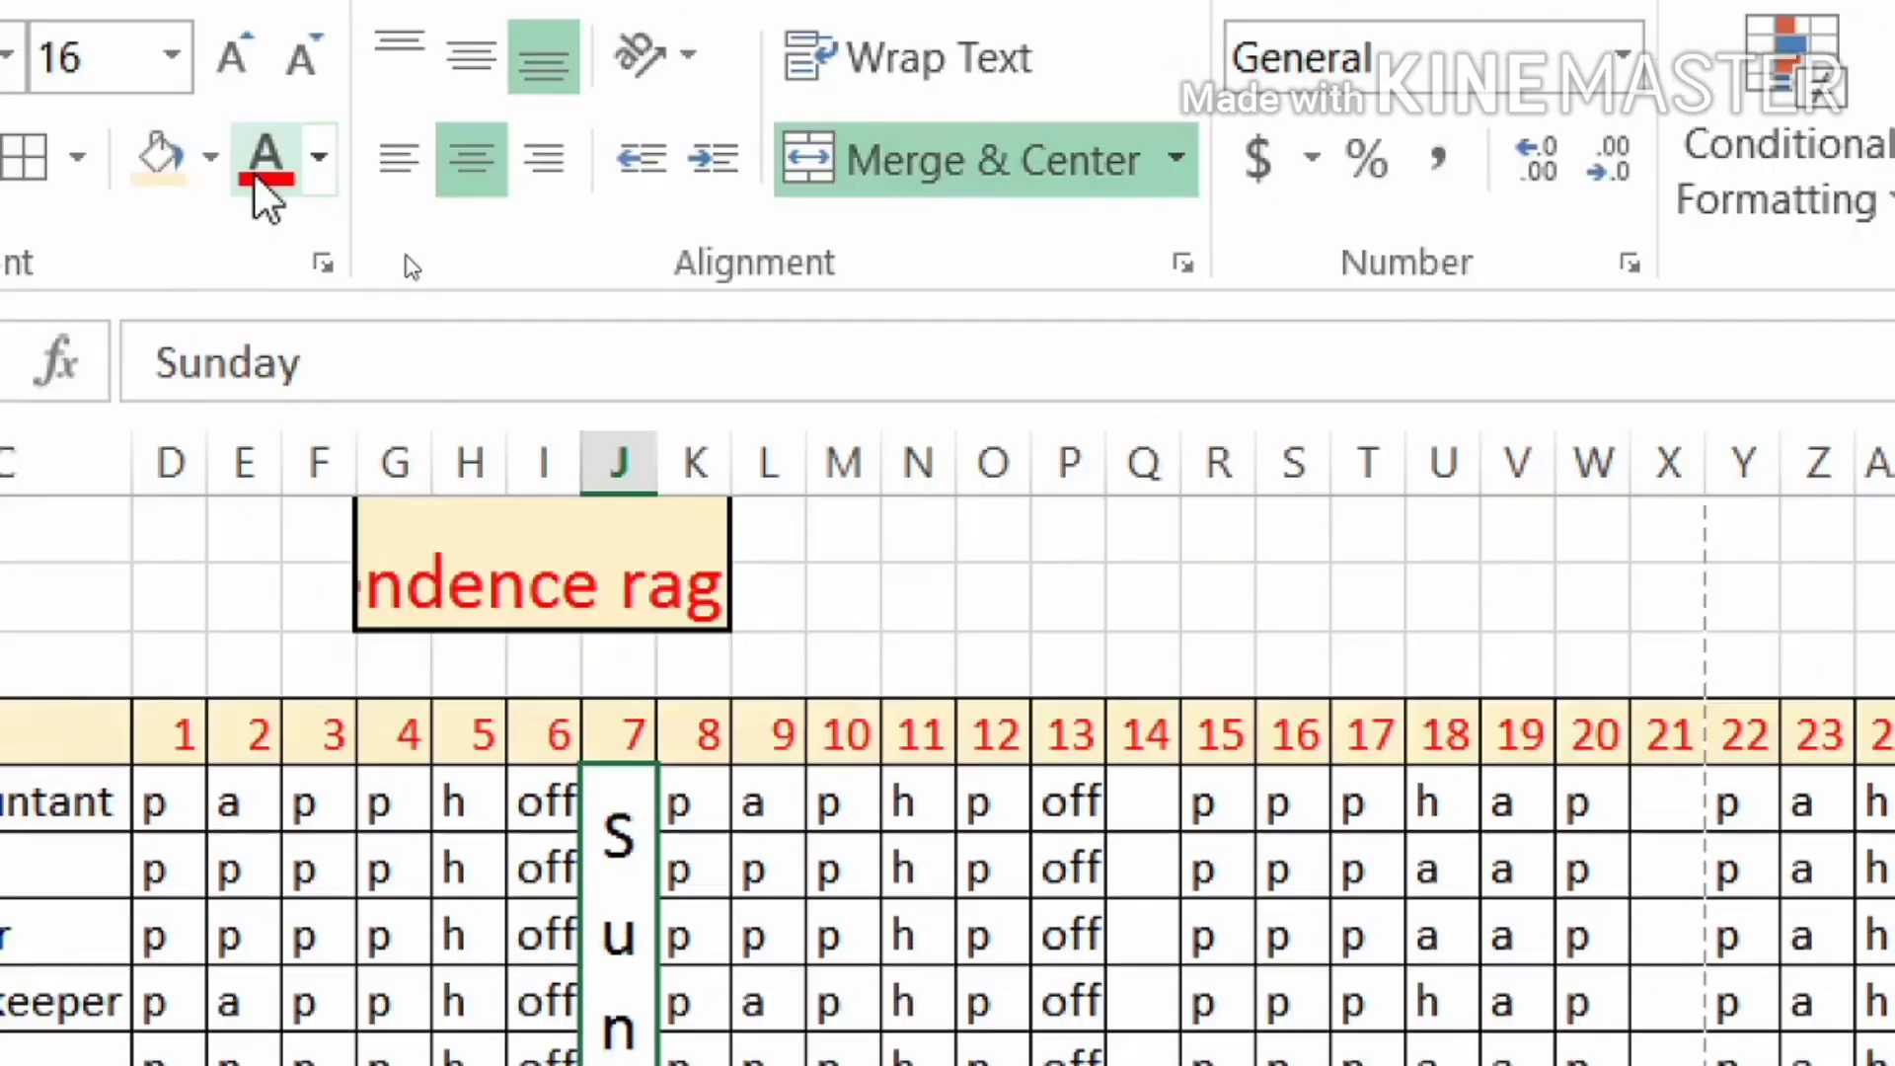
Fill the merged day 7 Sunday cell with the standard light blue color.
{"action": "left_click", "coordinate": [262, 160]}
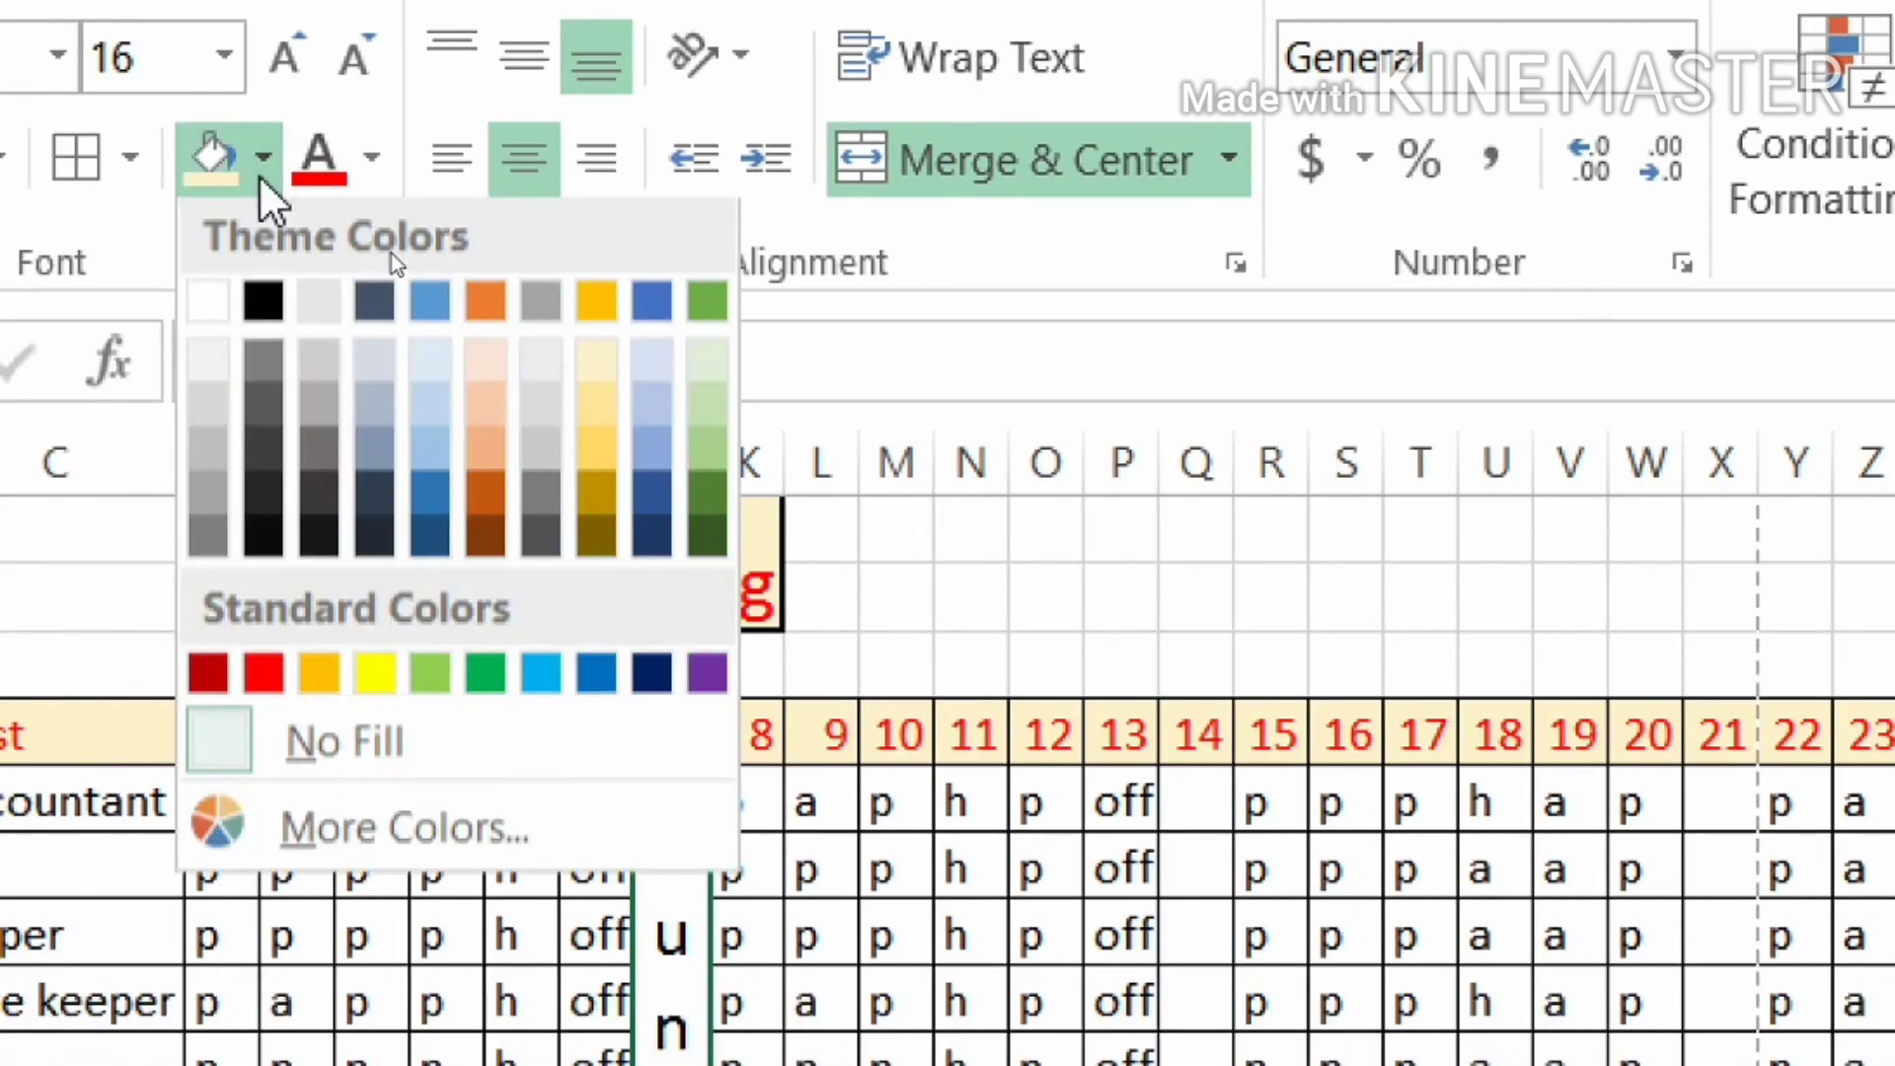
{"action": "left_click", "coordinate": [529, 683]}
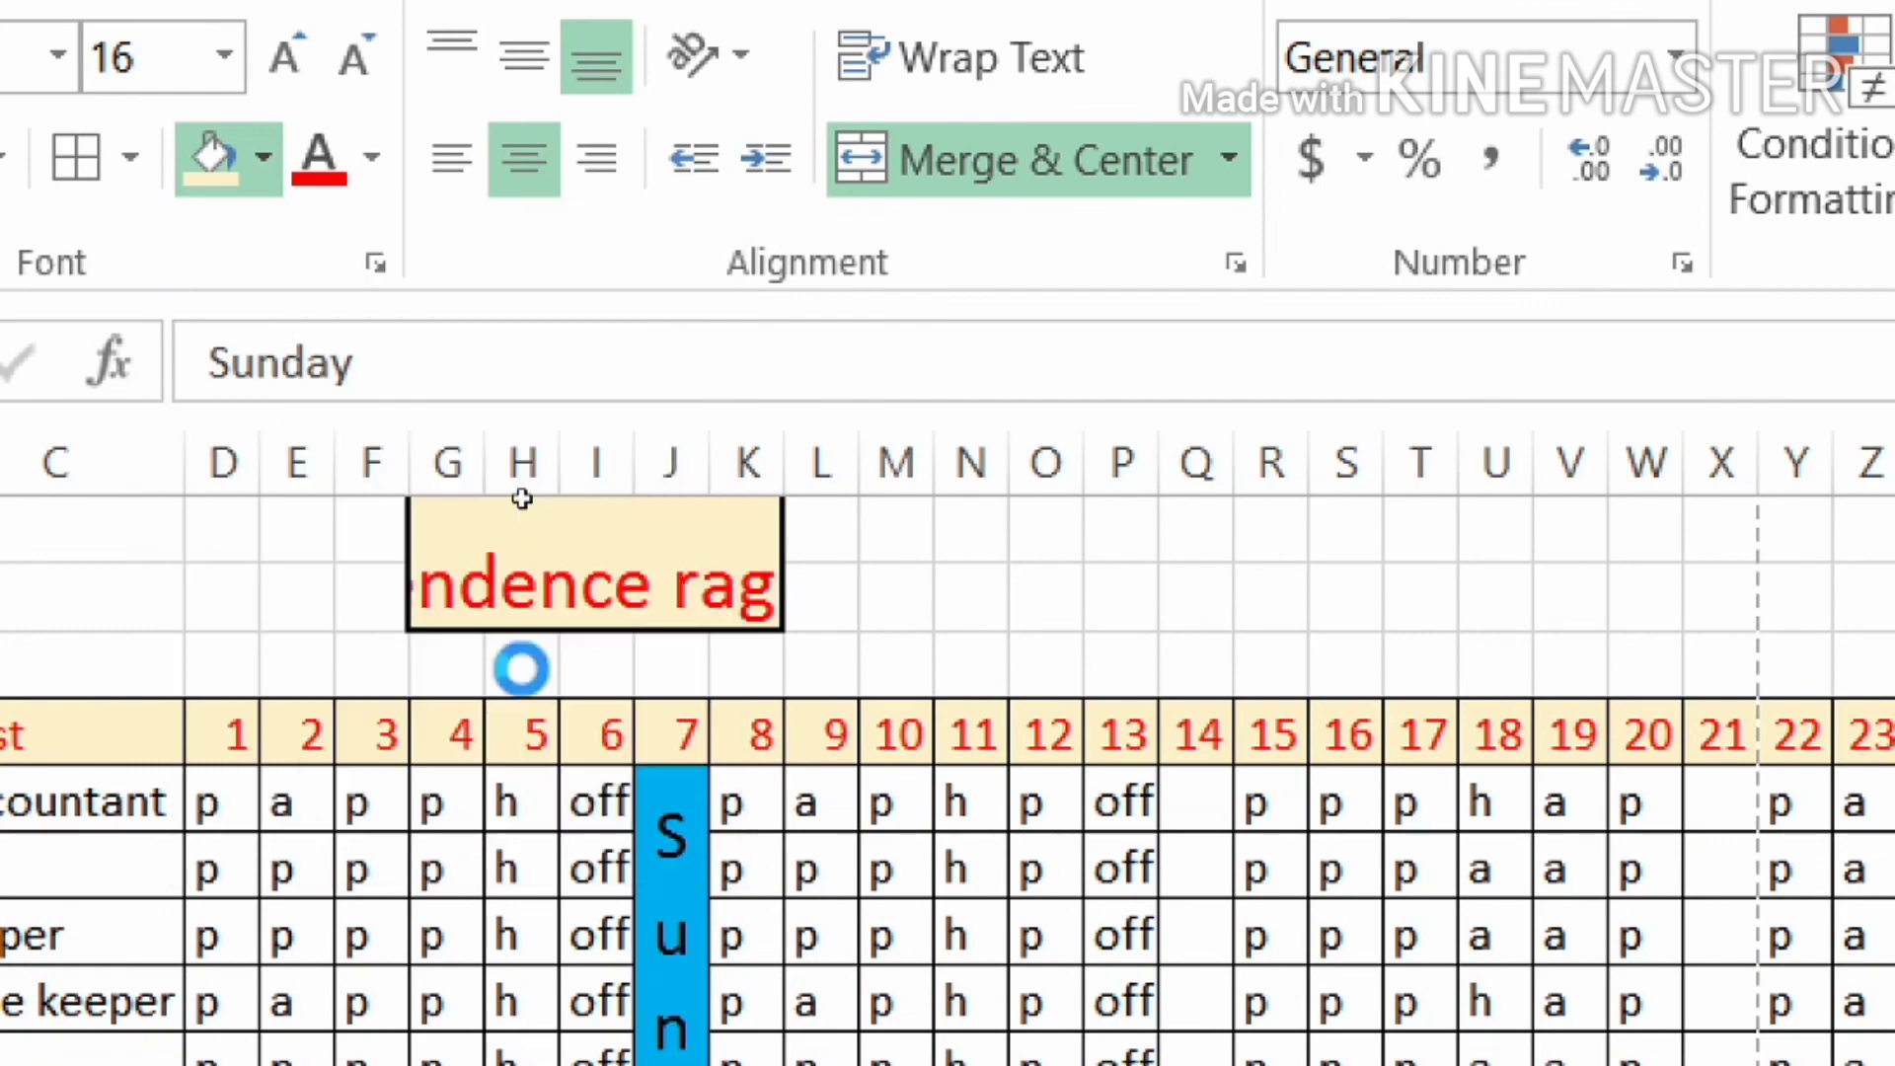
{"action": "left_click", "coordinate": [1036, 1062]}
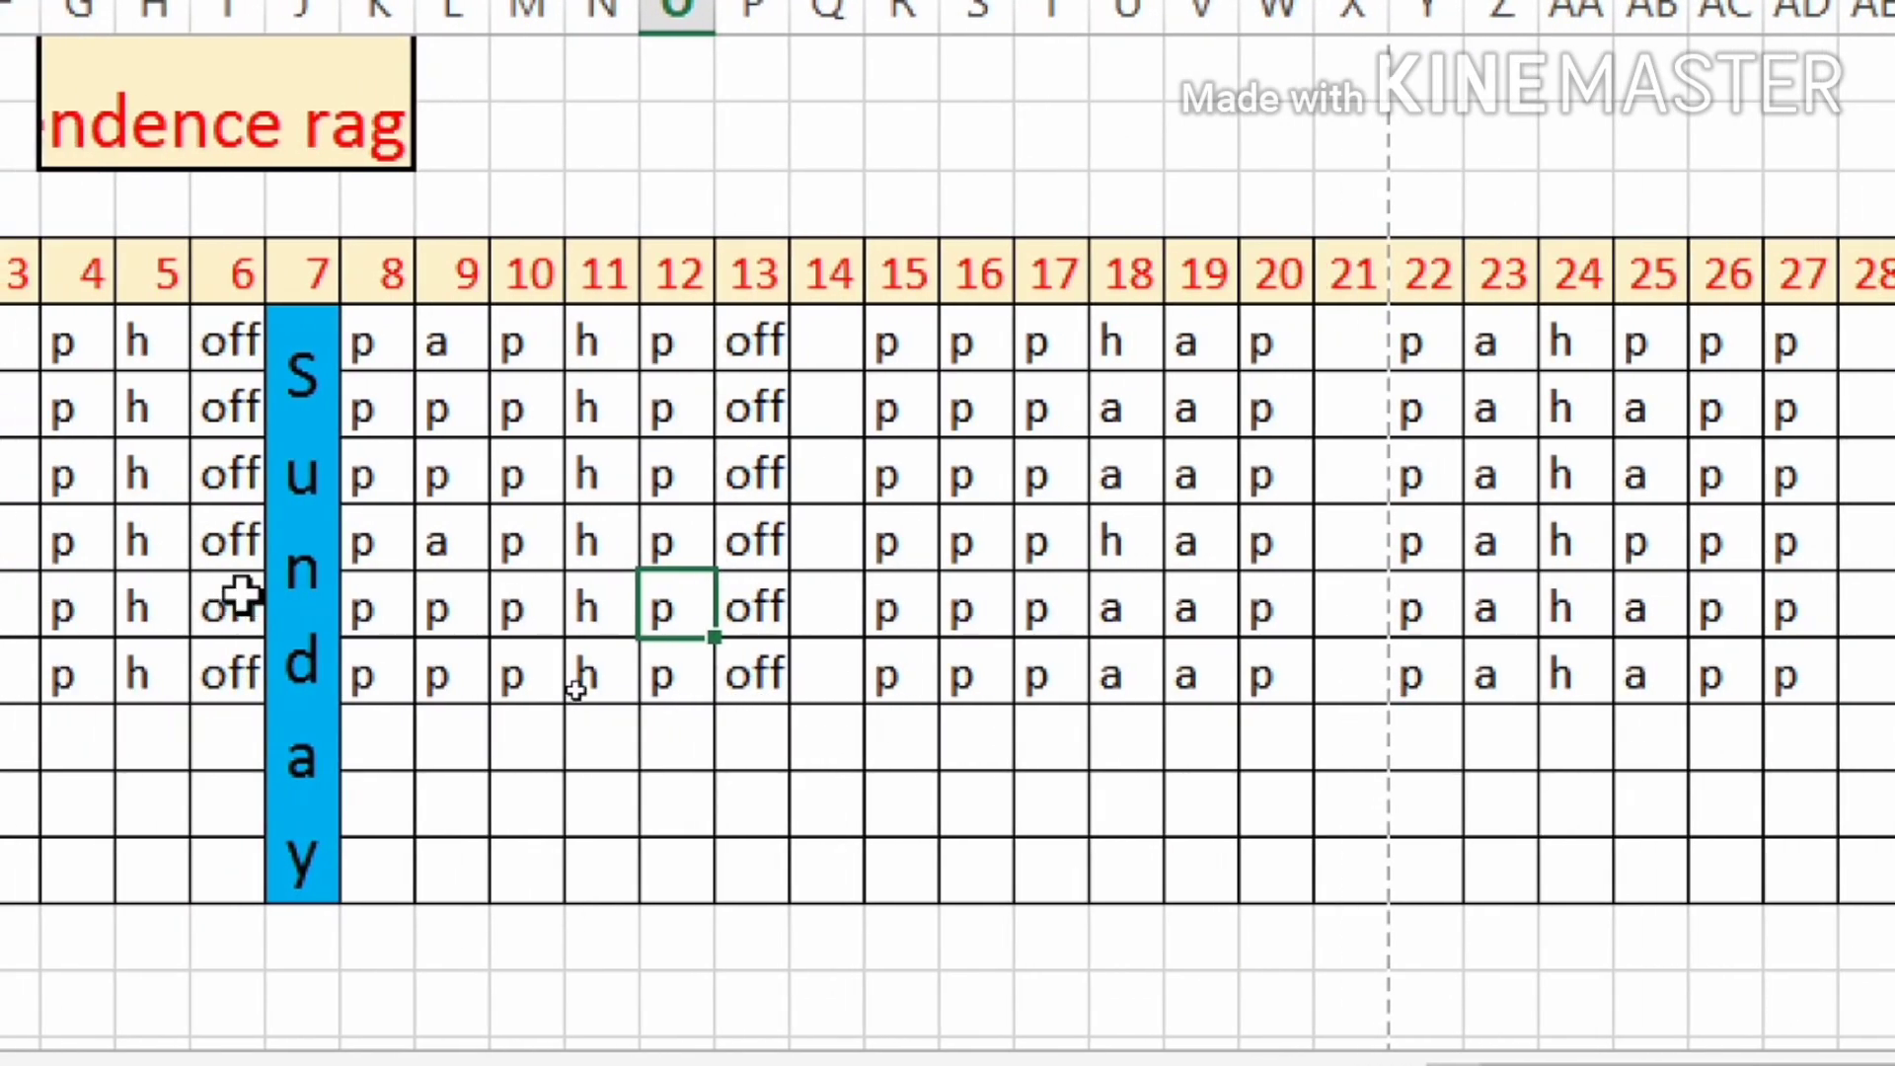
Apply the day 7 Sunday cell's formatting to Q5:Q13 under day 14 with Format Painter and enter Sunday there.
{"action": "left_click", "coordinate": [313, 603]}
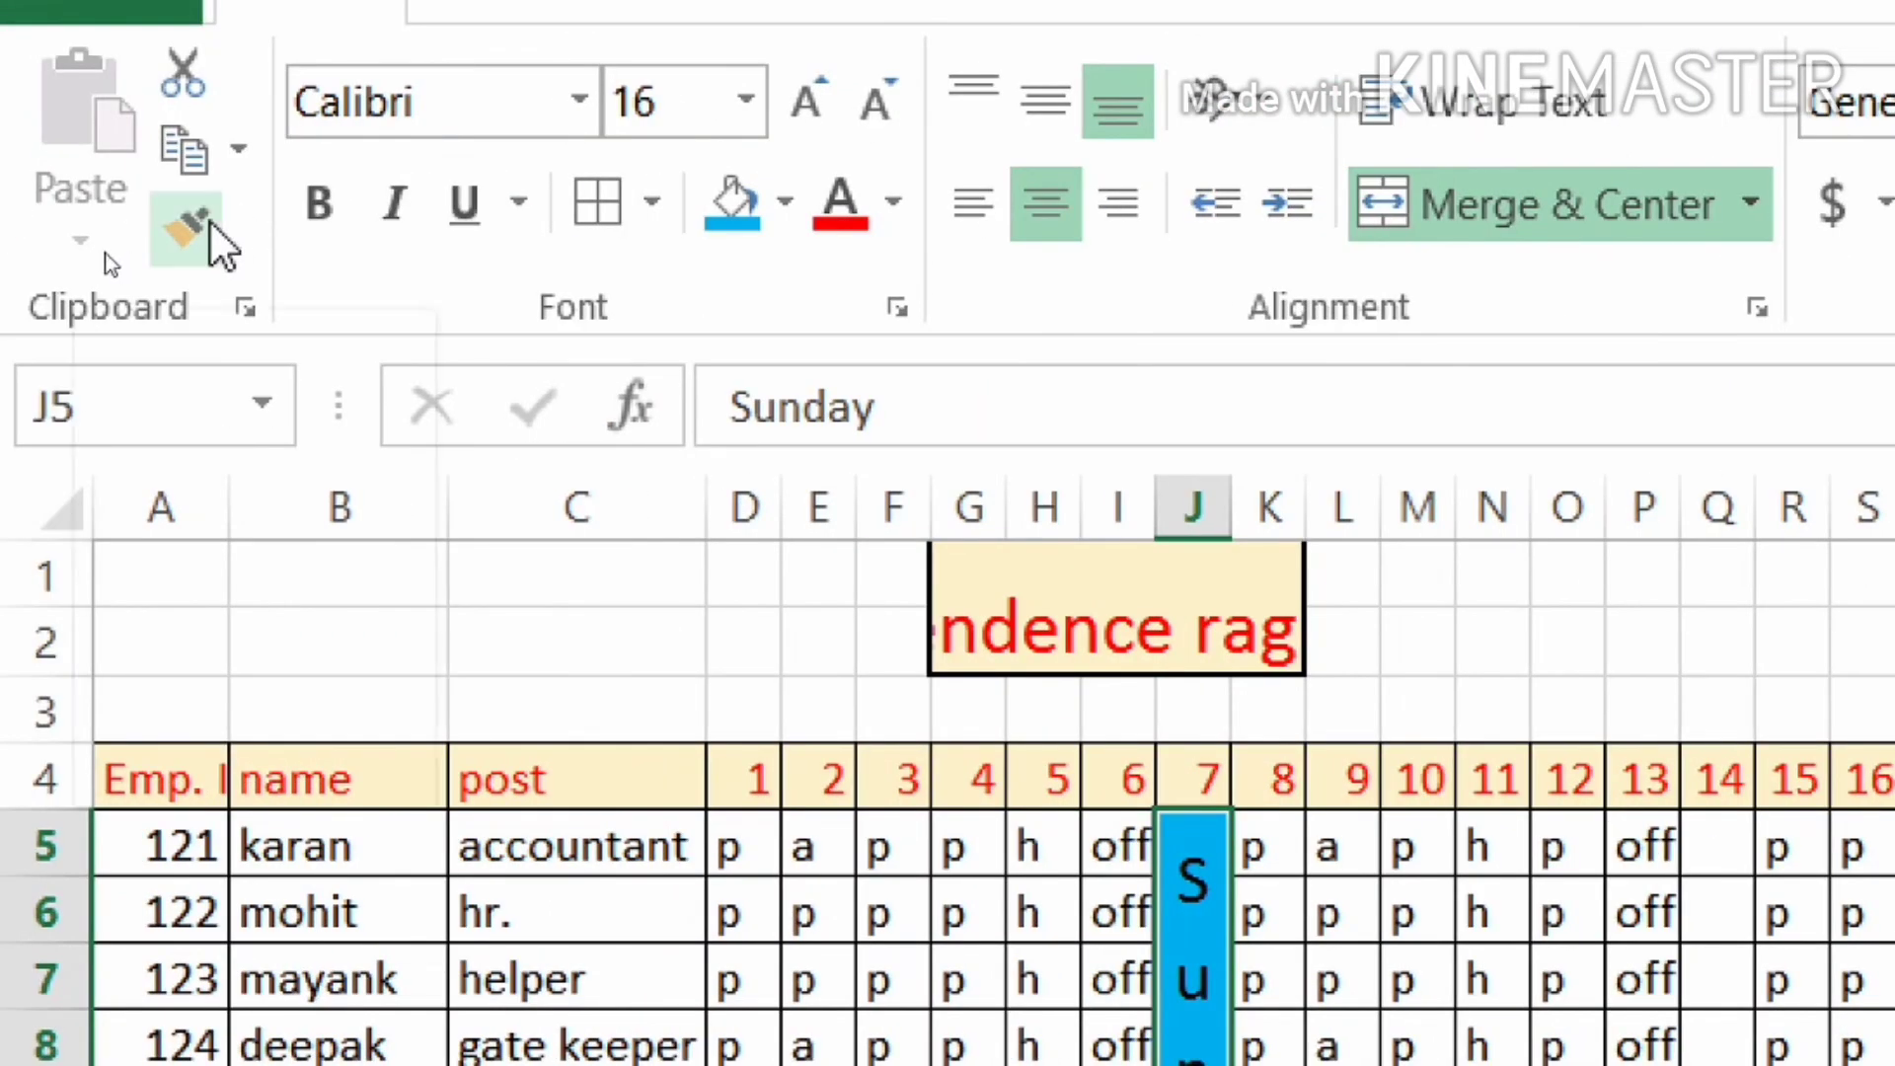
{"action": "left_click", "coordinate": [210, 219]}
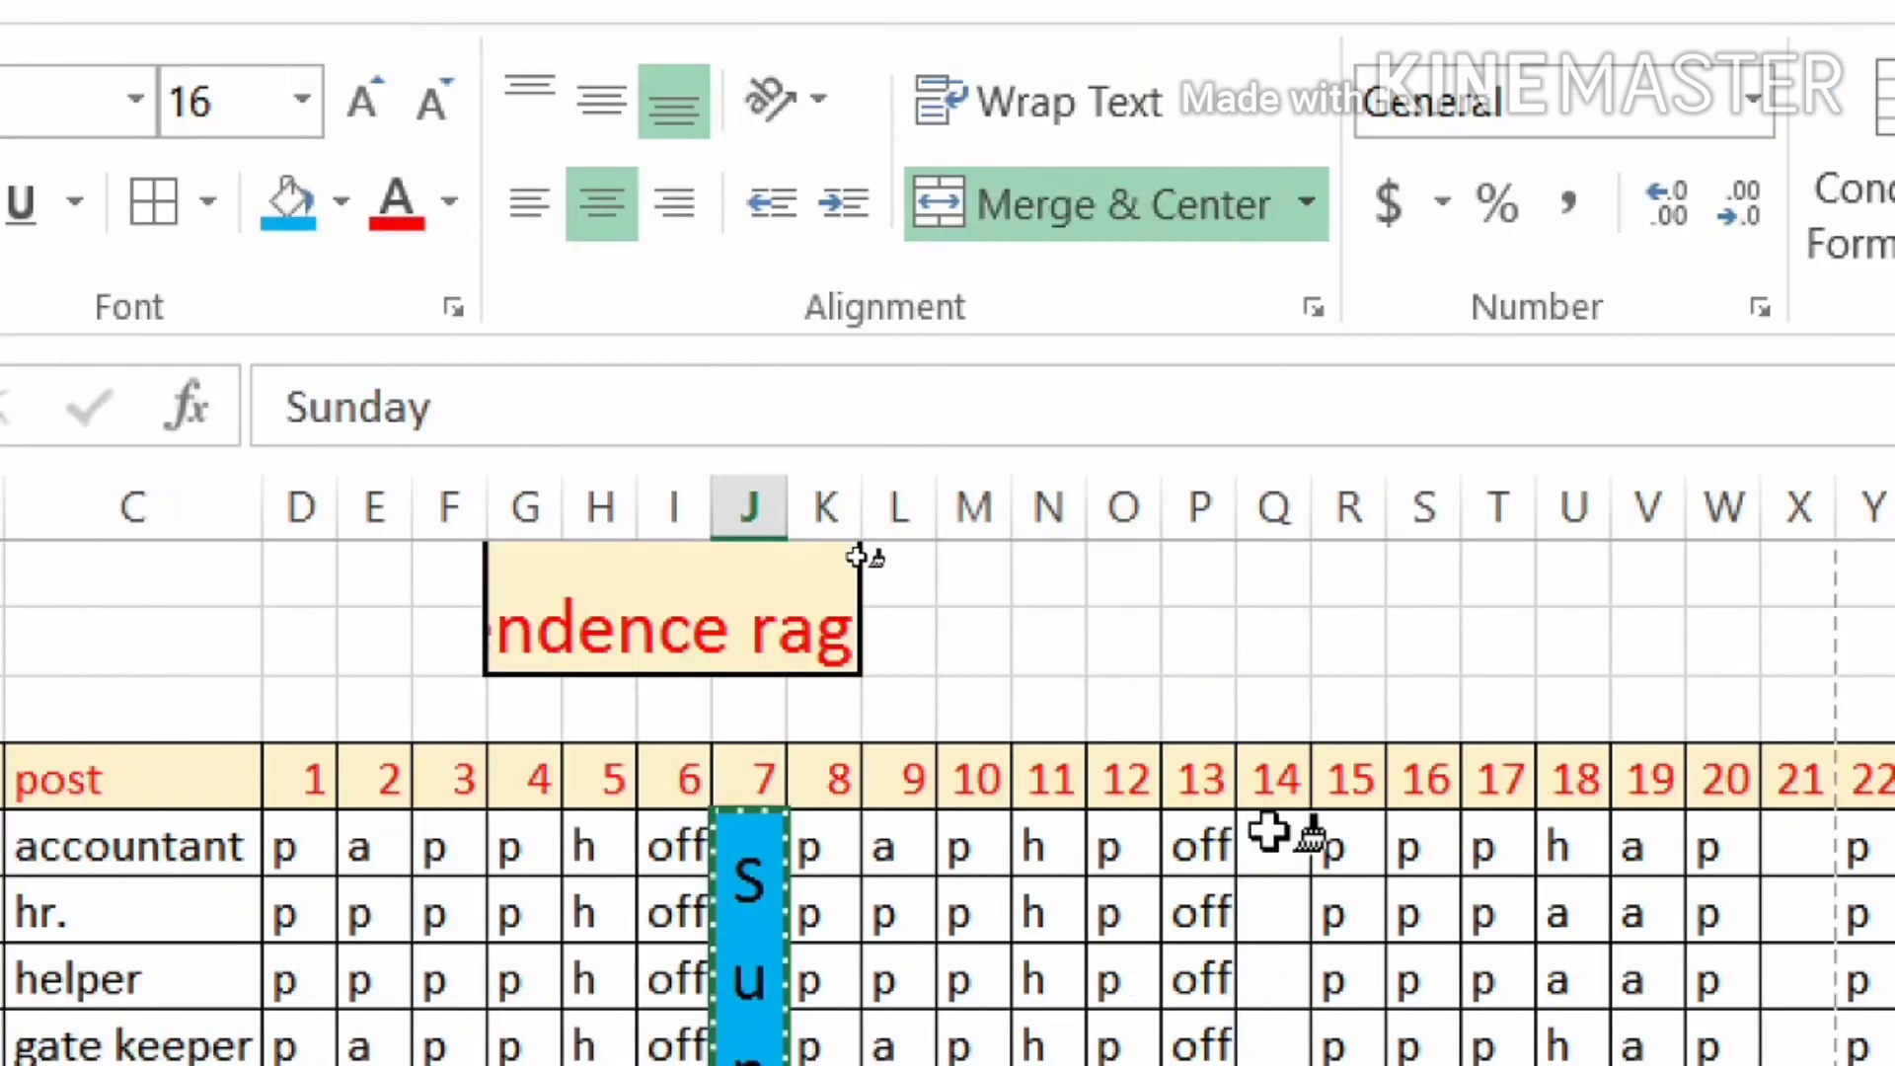
{"action": "left_click_drag", "start_coordinate": [1268, 832], "coordinate": [1264, 1065]}
{"action": "left_click_drag", "start_coordinate": [1263, 867], "coordinate": [1264, 870]}
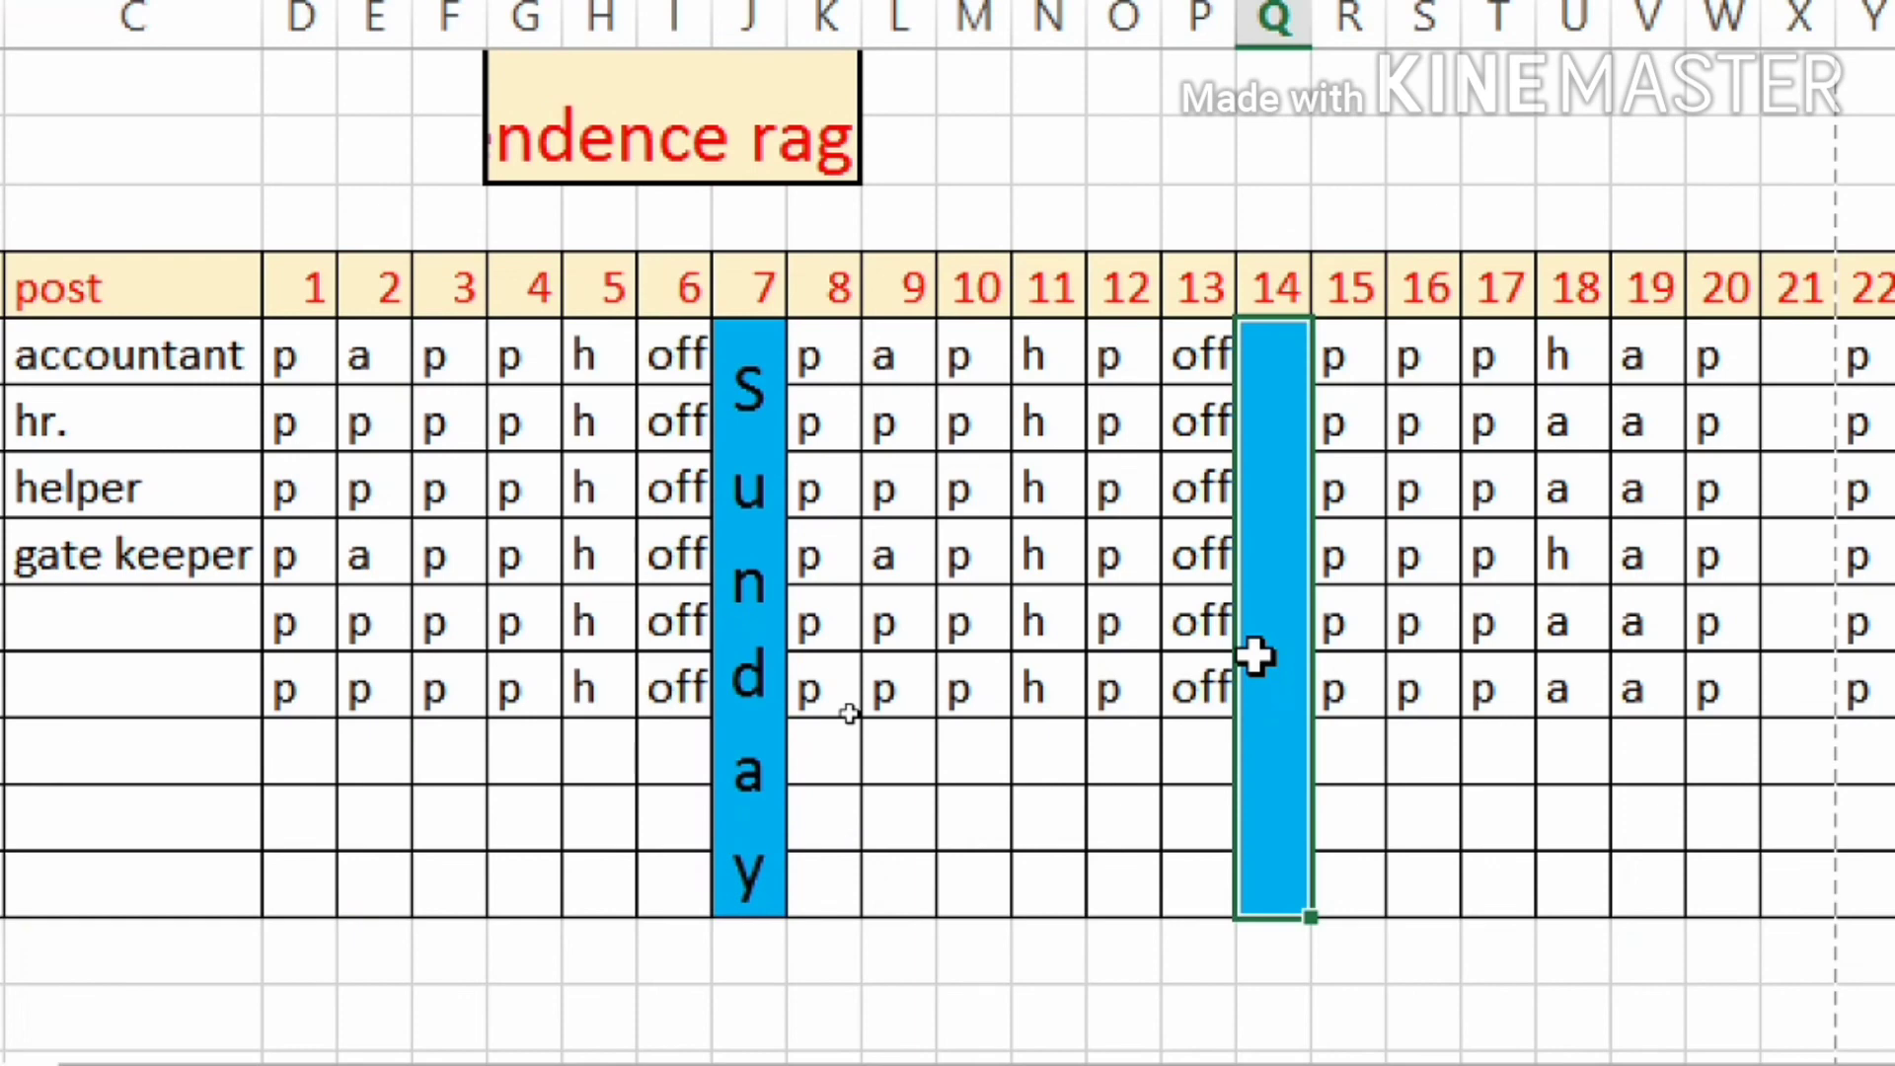
{"action": "type", "text": "sunday"}
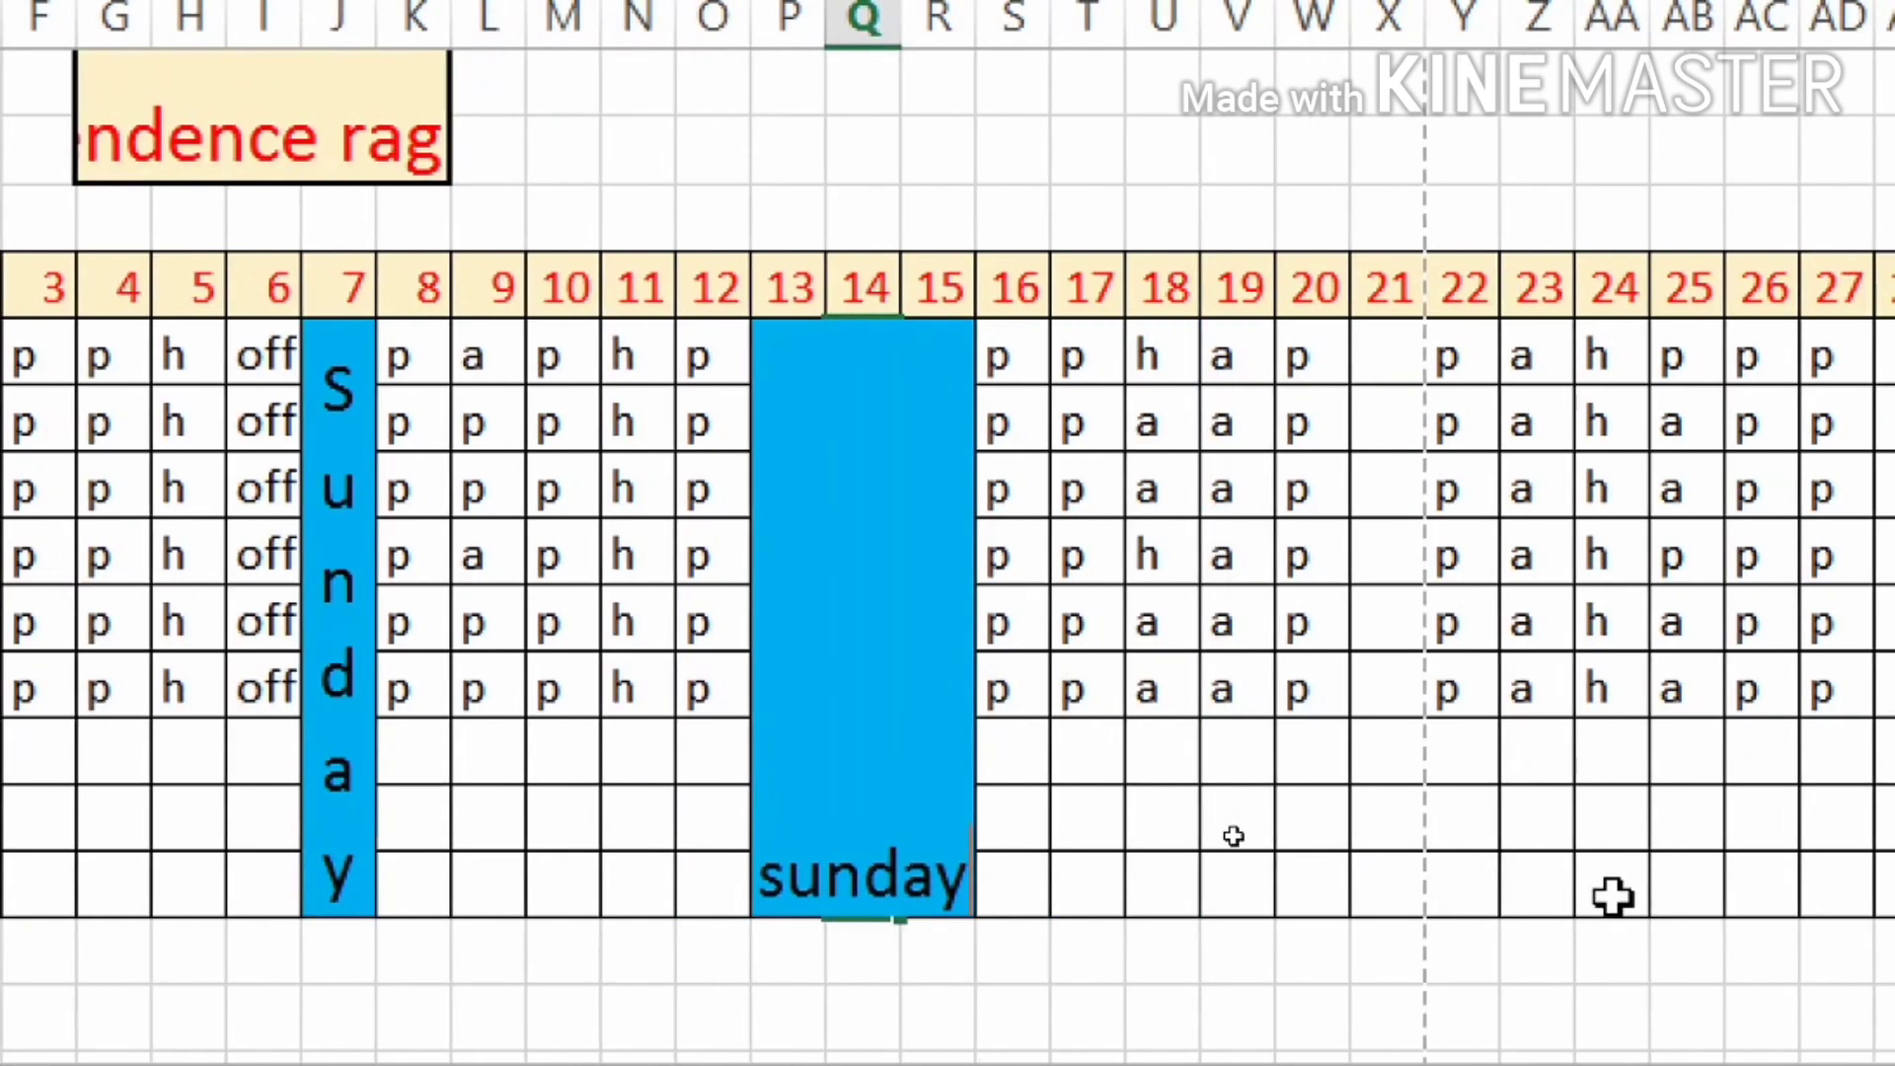
{"action": "left_click", "coordinate": [1611, 895]}
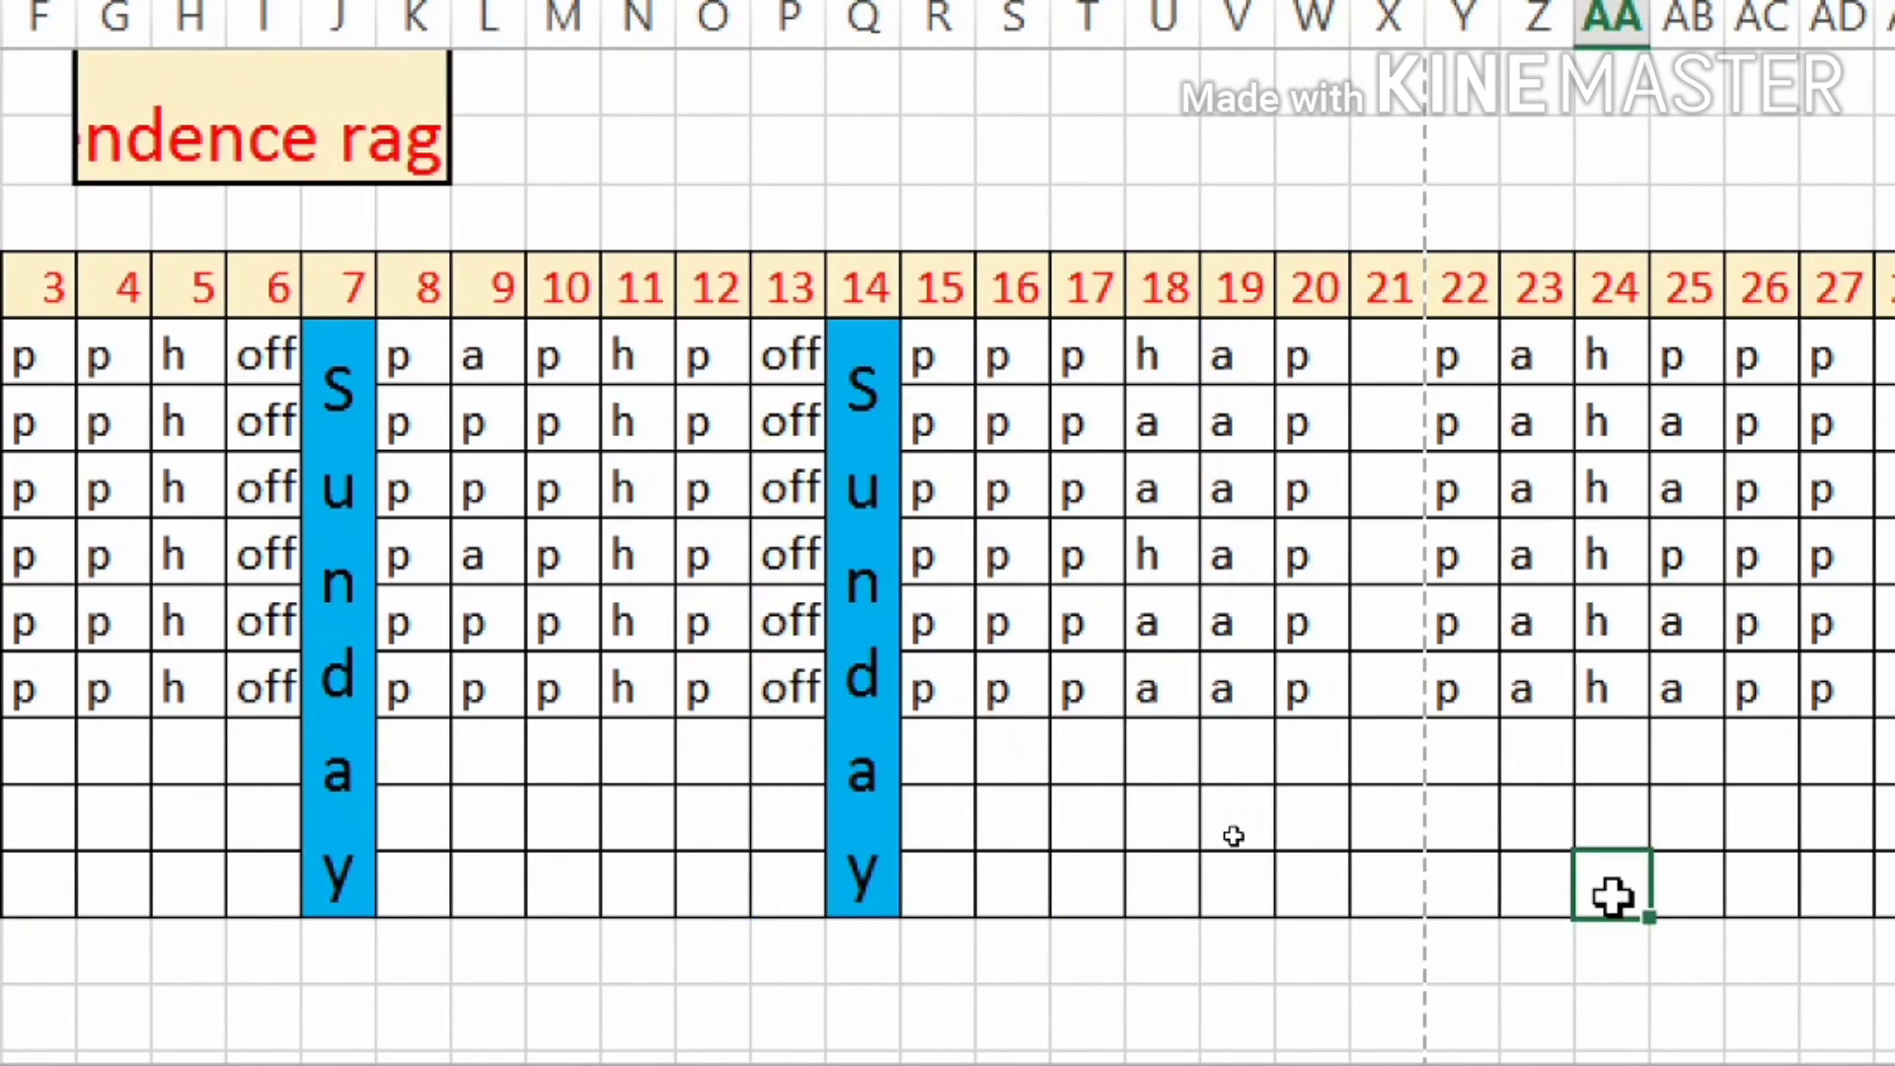
Apply the day 14 Sunday cell's formatting to column X under day 21 with Format Painter and enter Sunday there.
{"action": "left_click", "coordinate": [885, 540]}
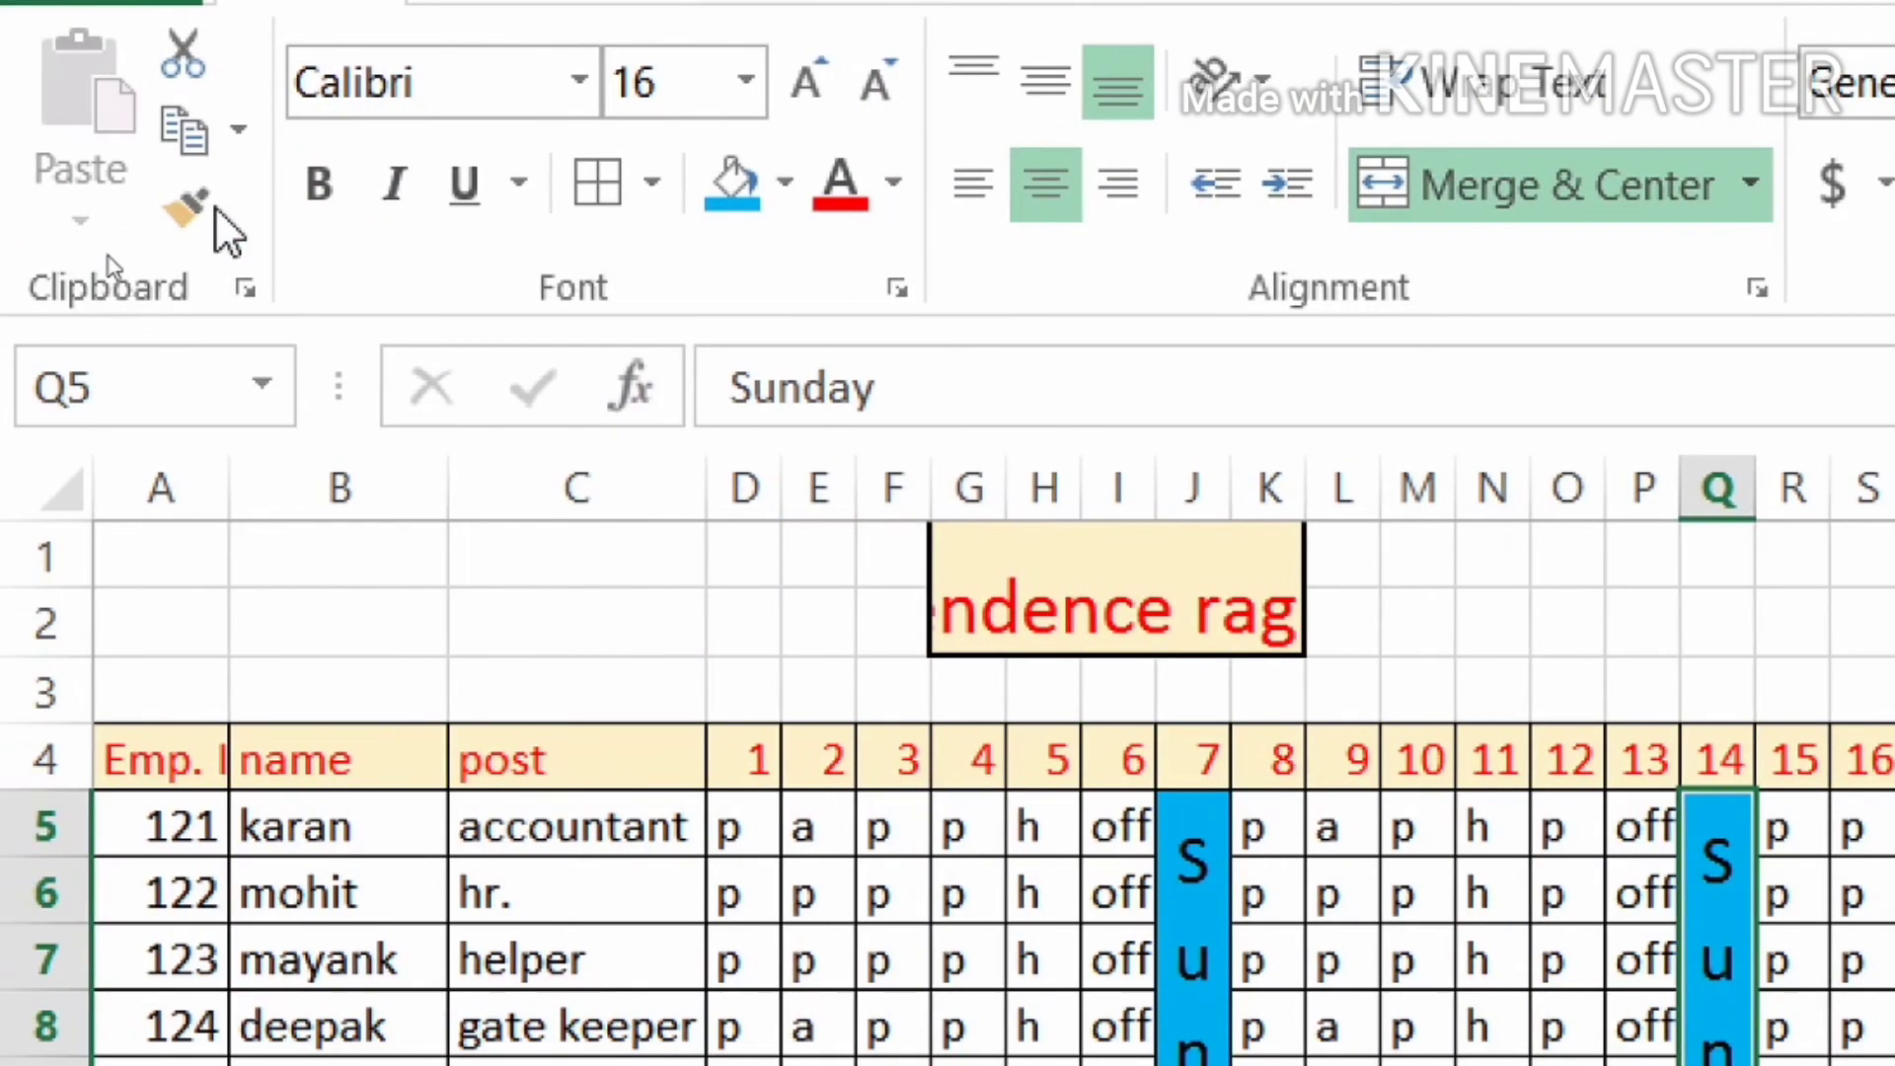
{"action": "left_click", "coordinate": [207, 208]}
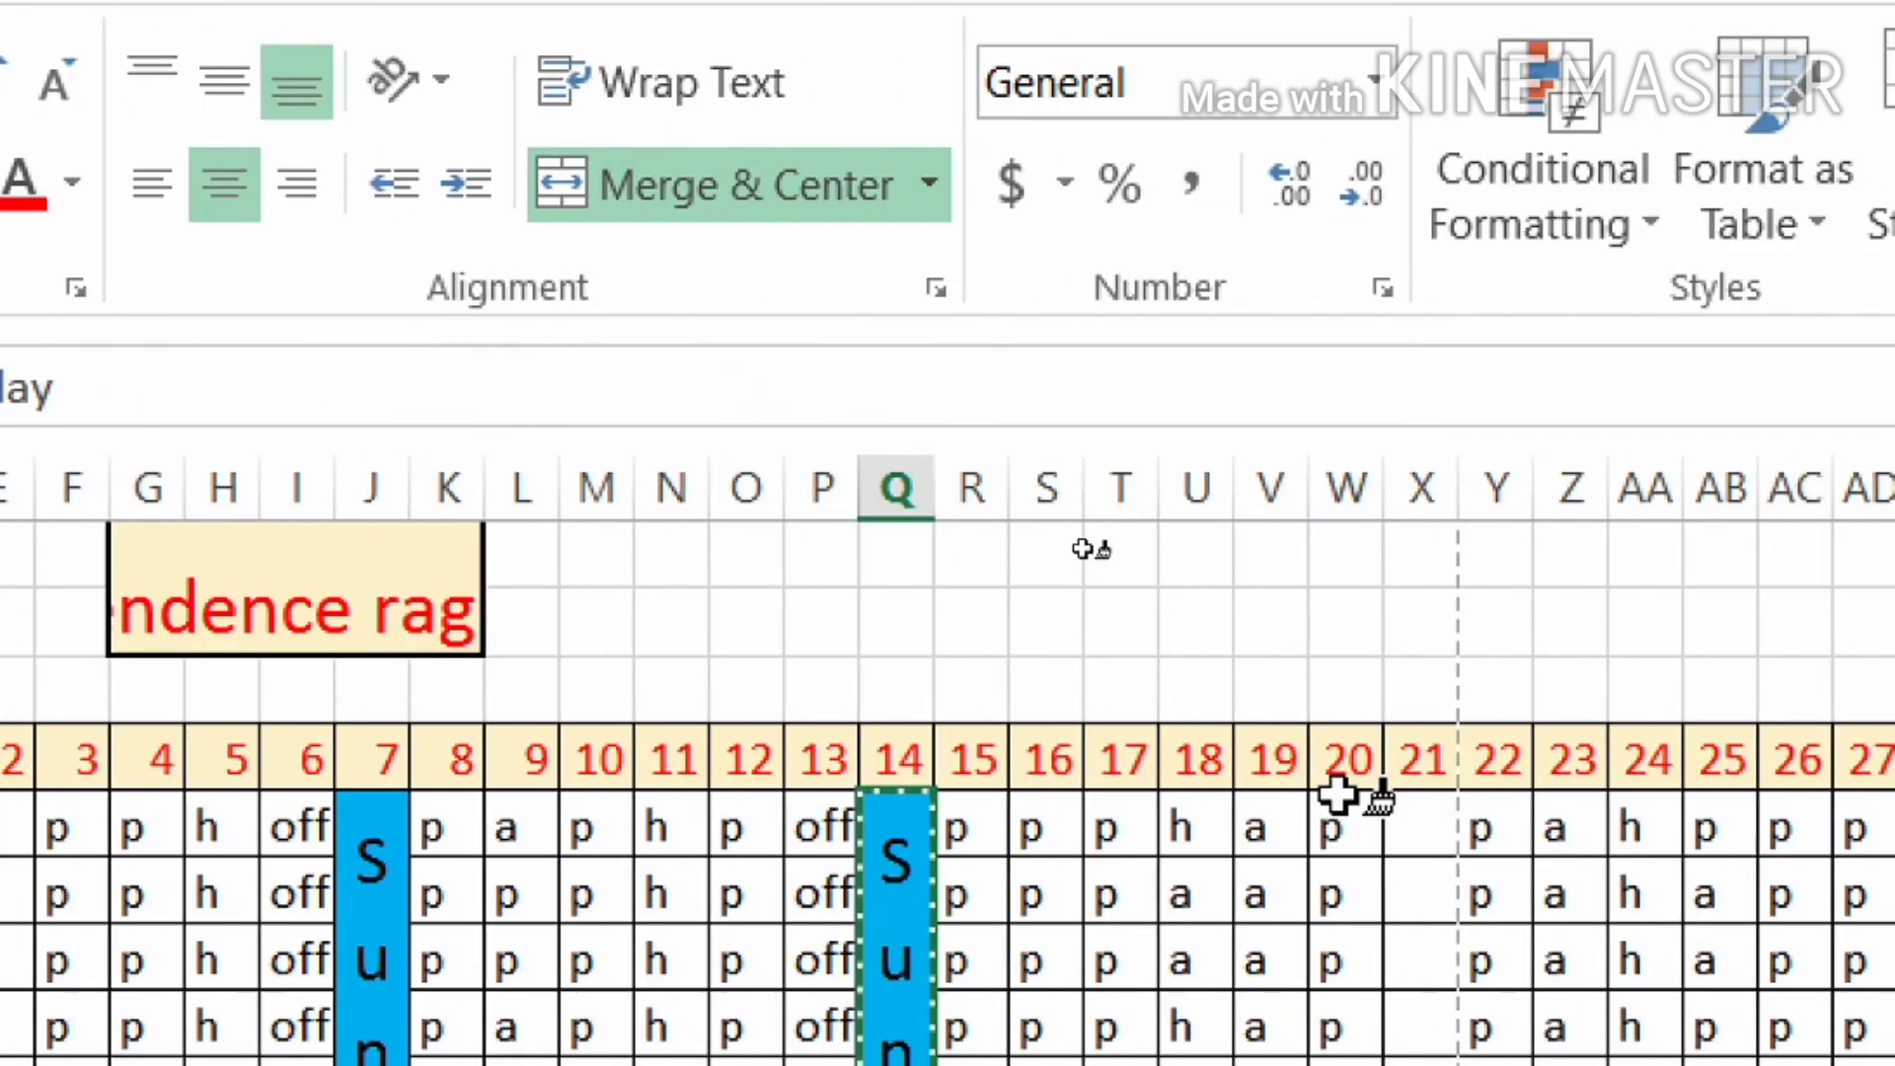
{"action": "left_click", "coordinate": [1400, 804]}
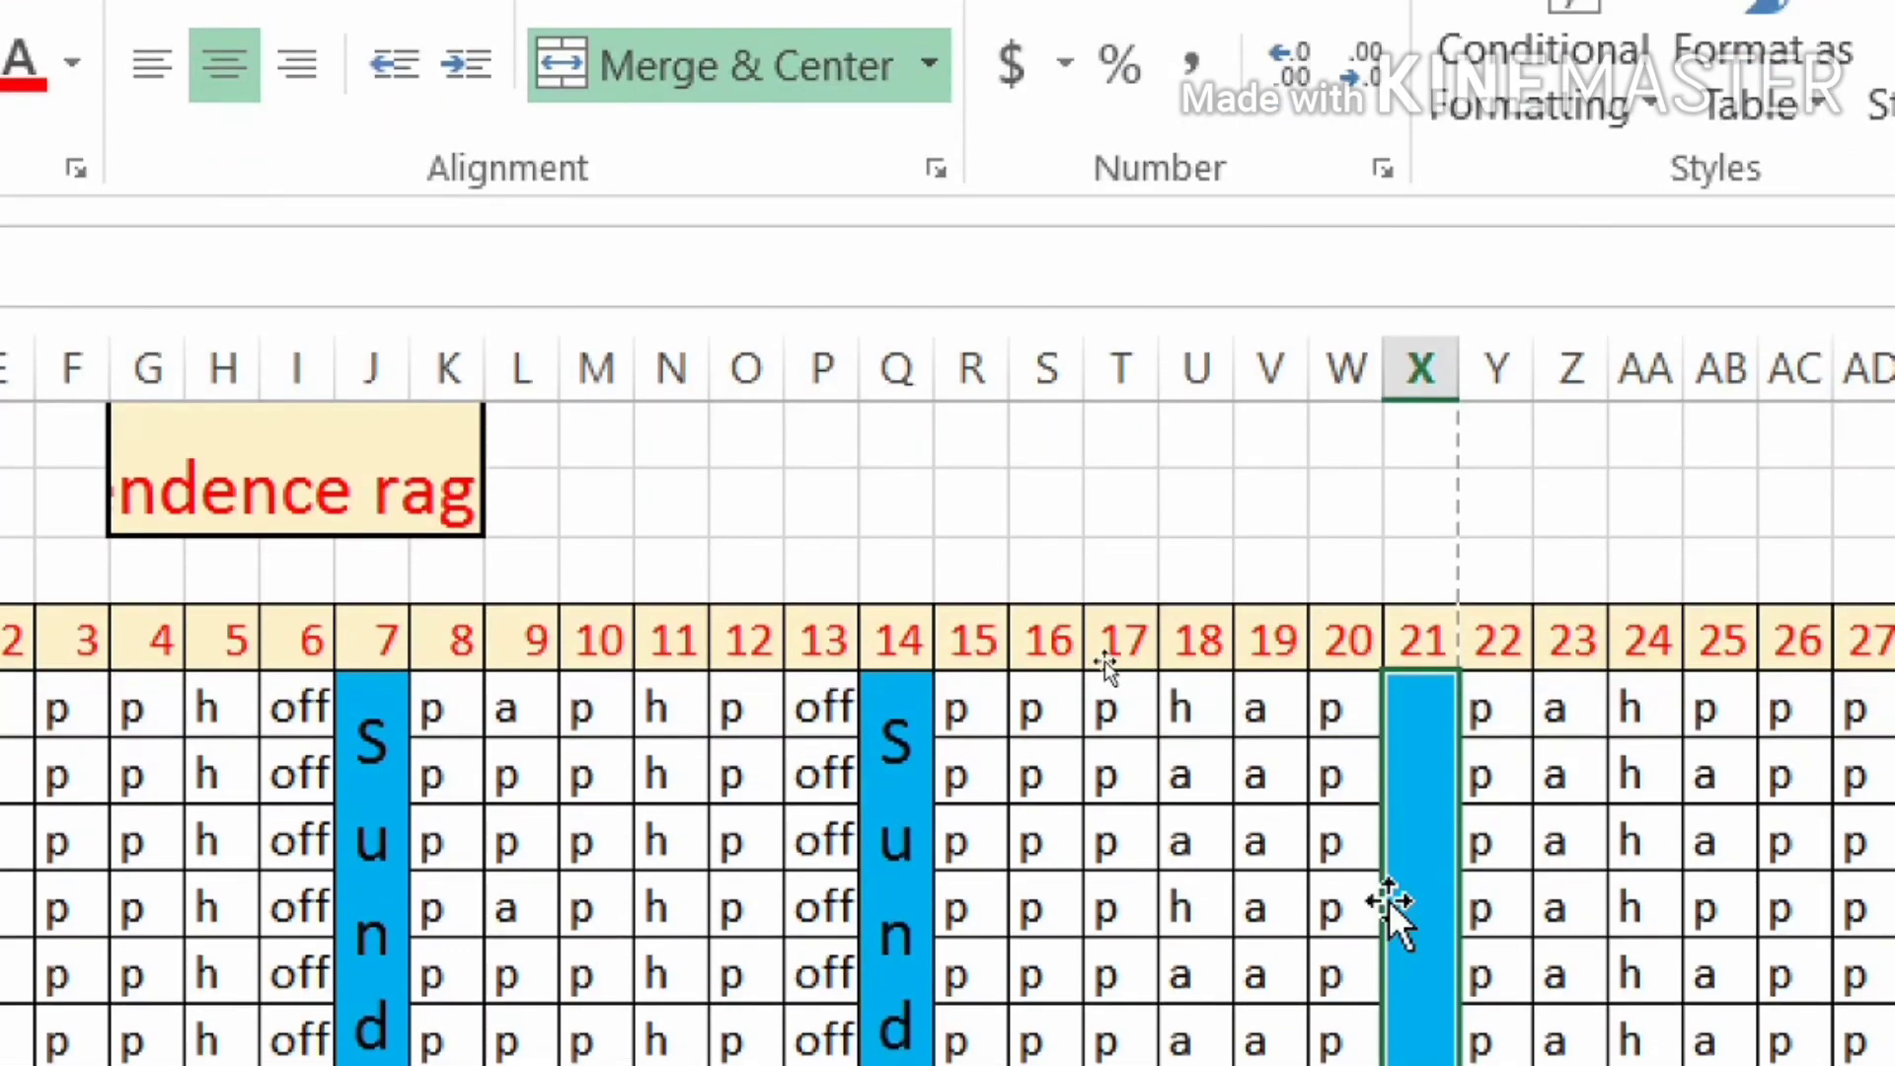
{"action": "double_click", "coordinate": [1391, 904]}
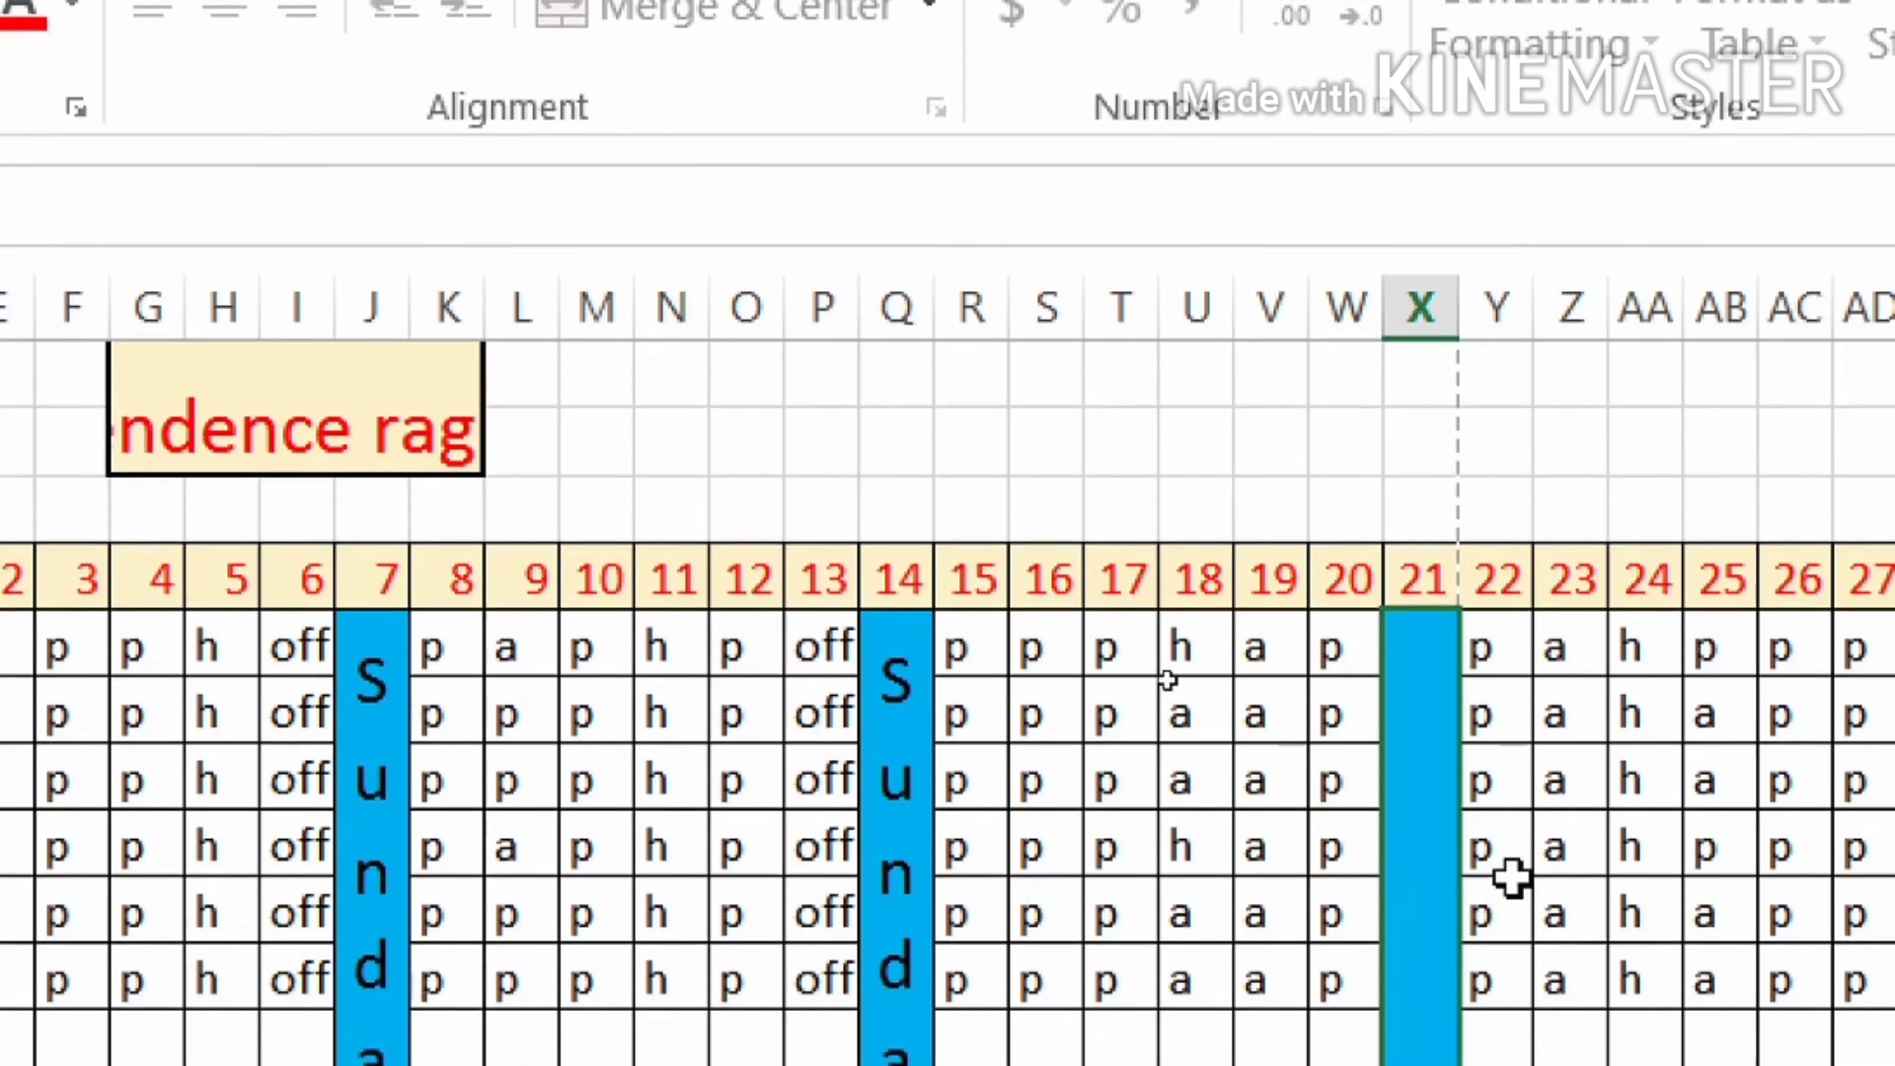
{"action": "type", "text": "su"}
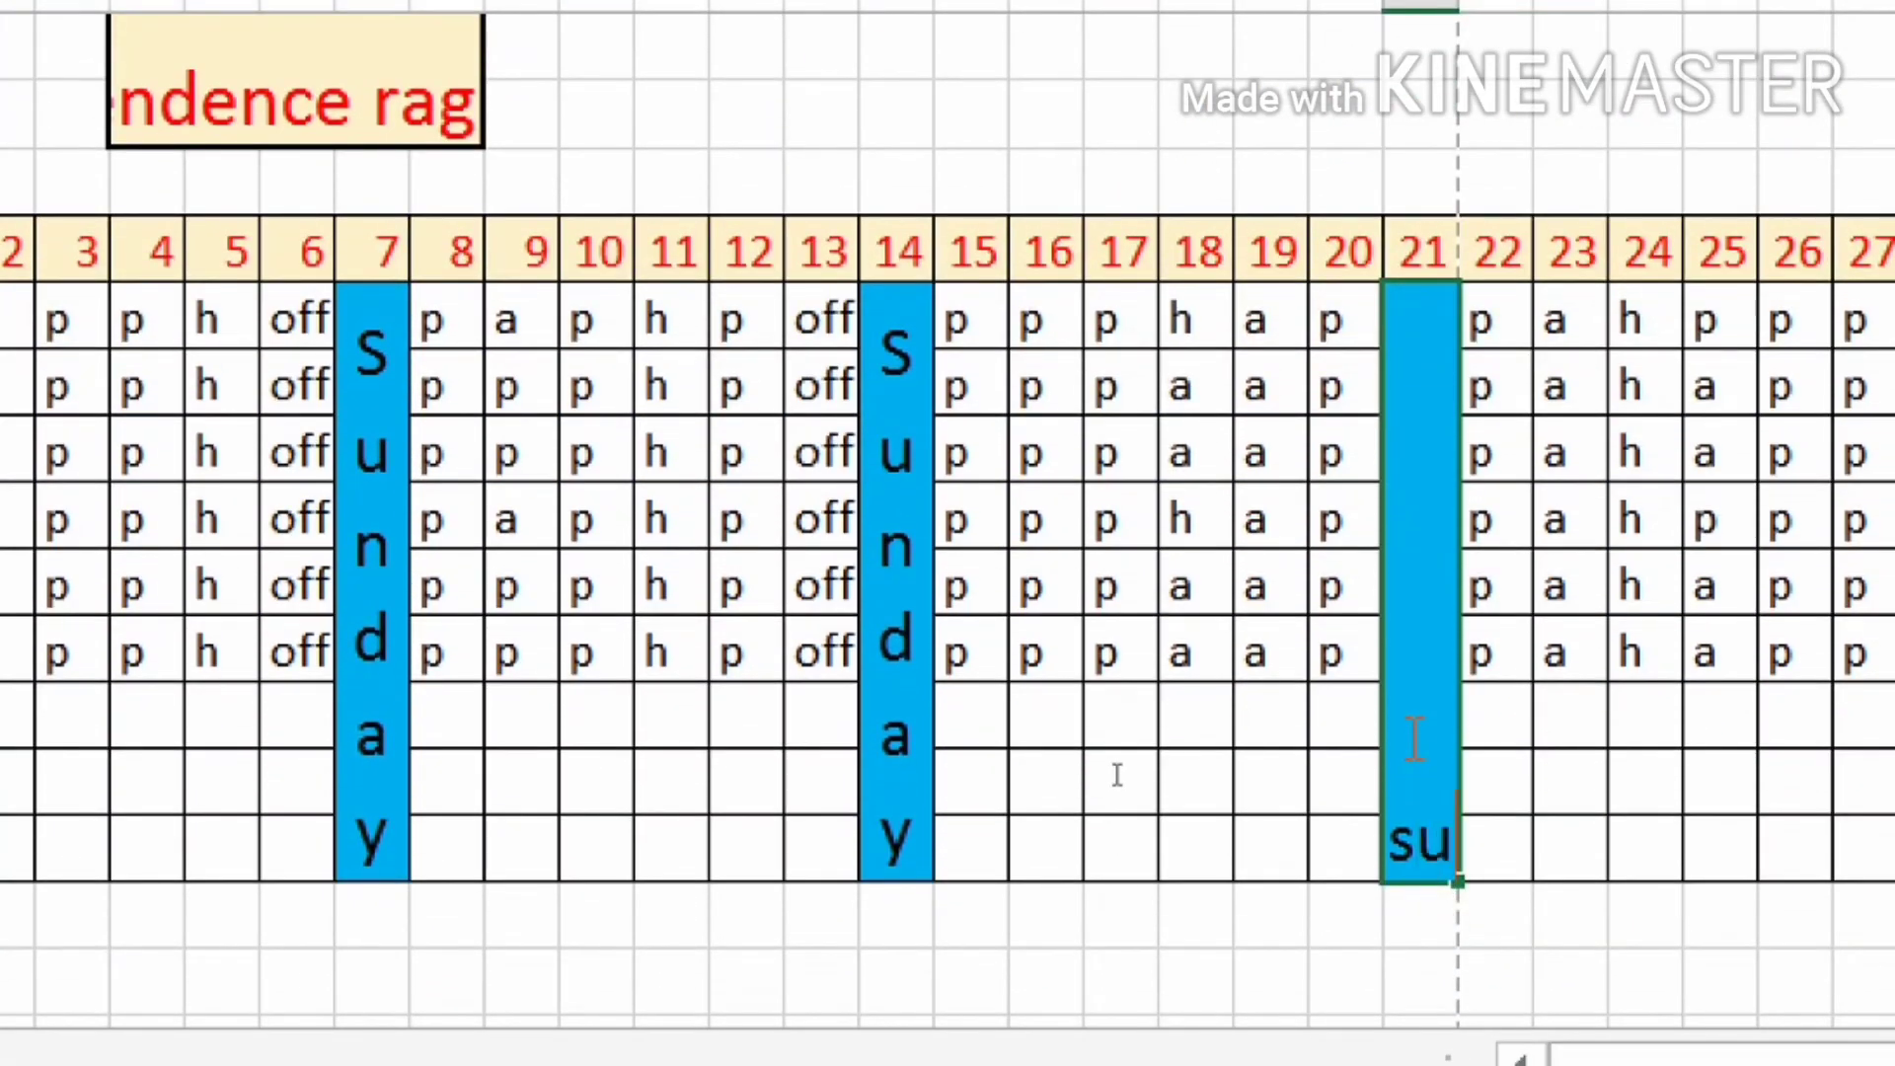
{"action": "type", "text": "nday"}
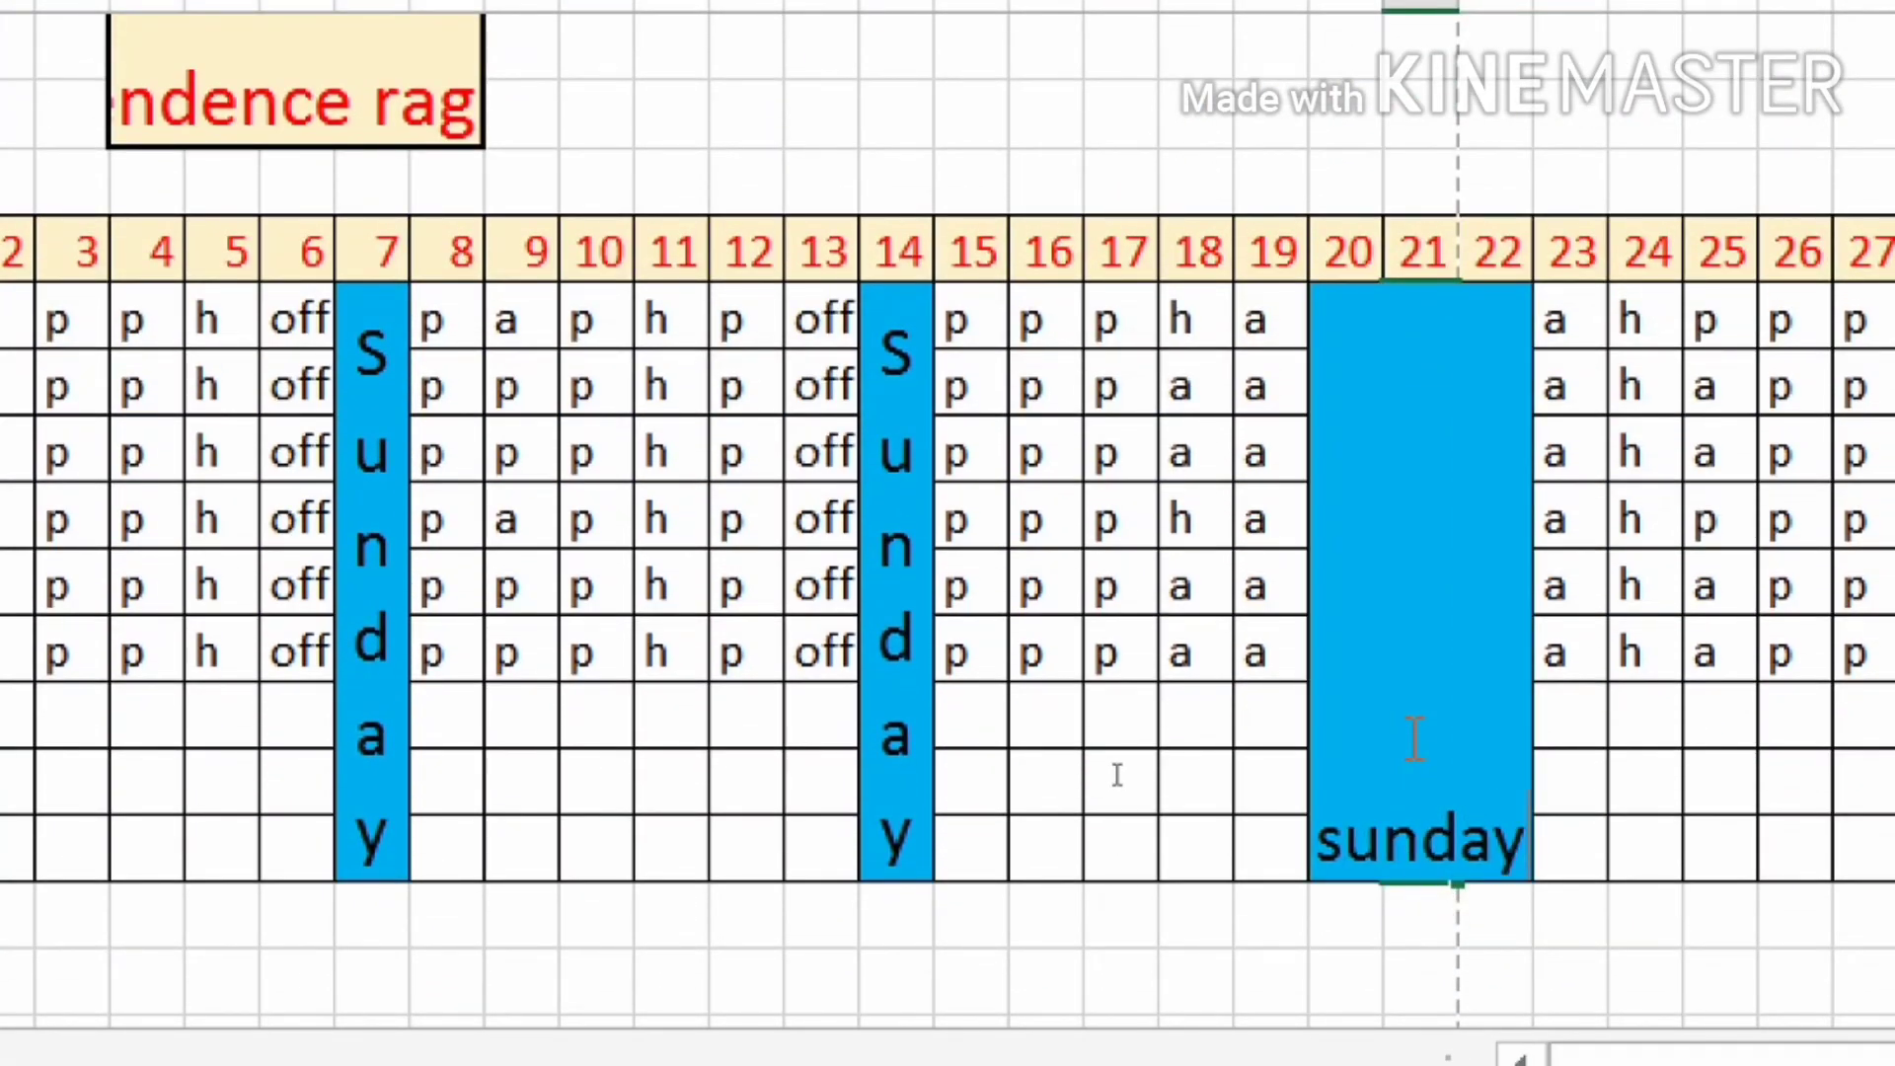
{"action": "key", "text": "Tab"}
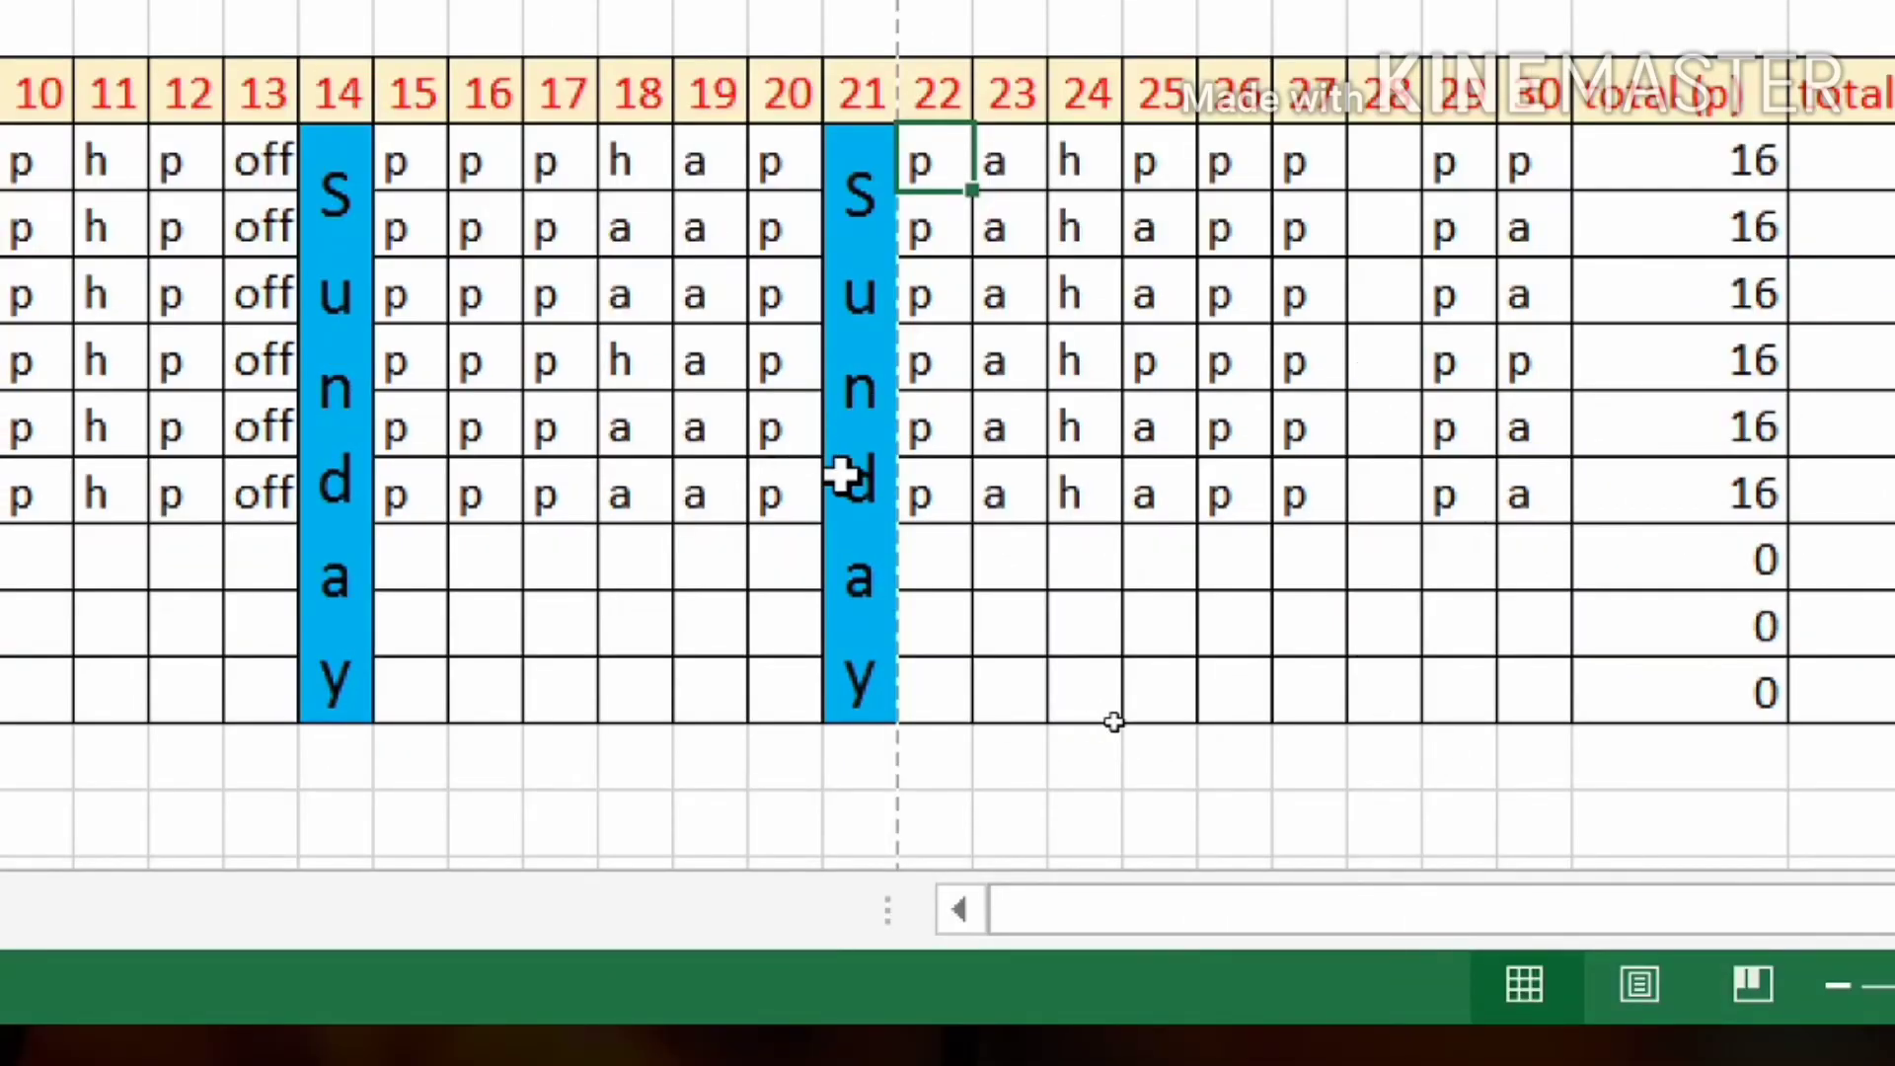
Apply the day 21 Sunday cell's formatting to column AE under day 28 with Format Painter and enter Sunday there.
{"action": "left_click", "coordinate": [1295, 641]}
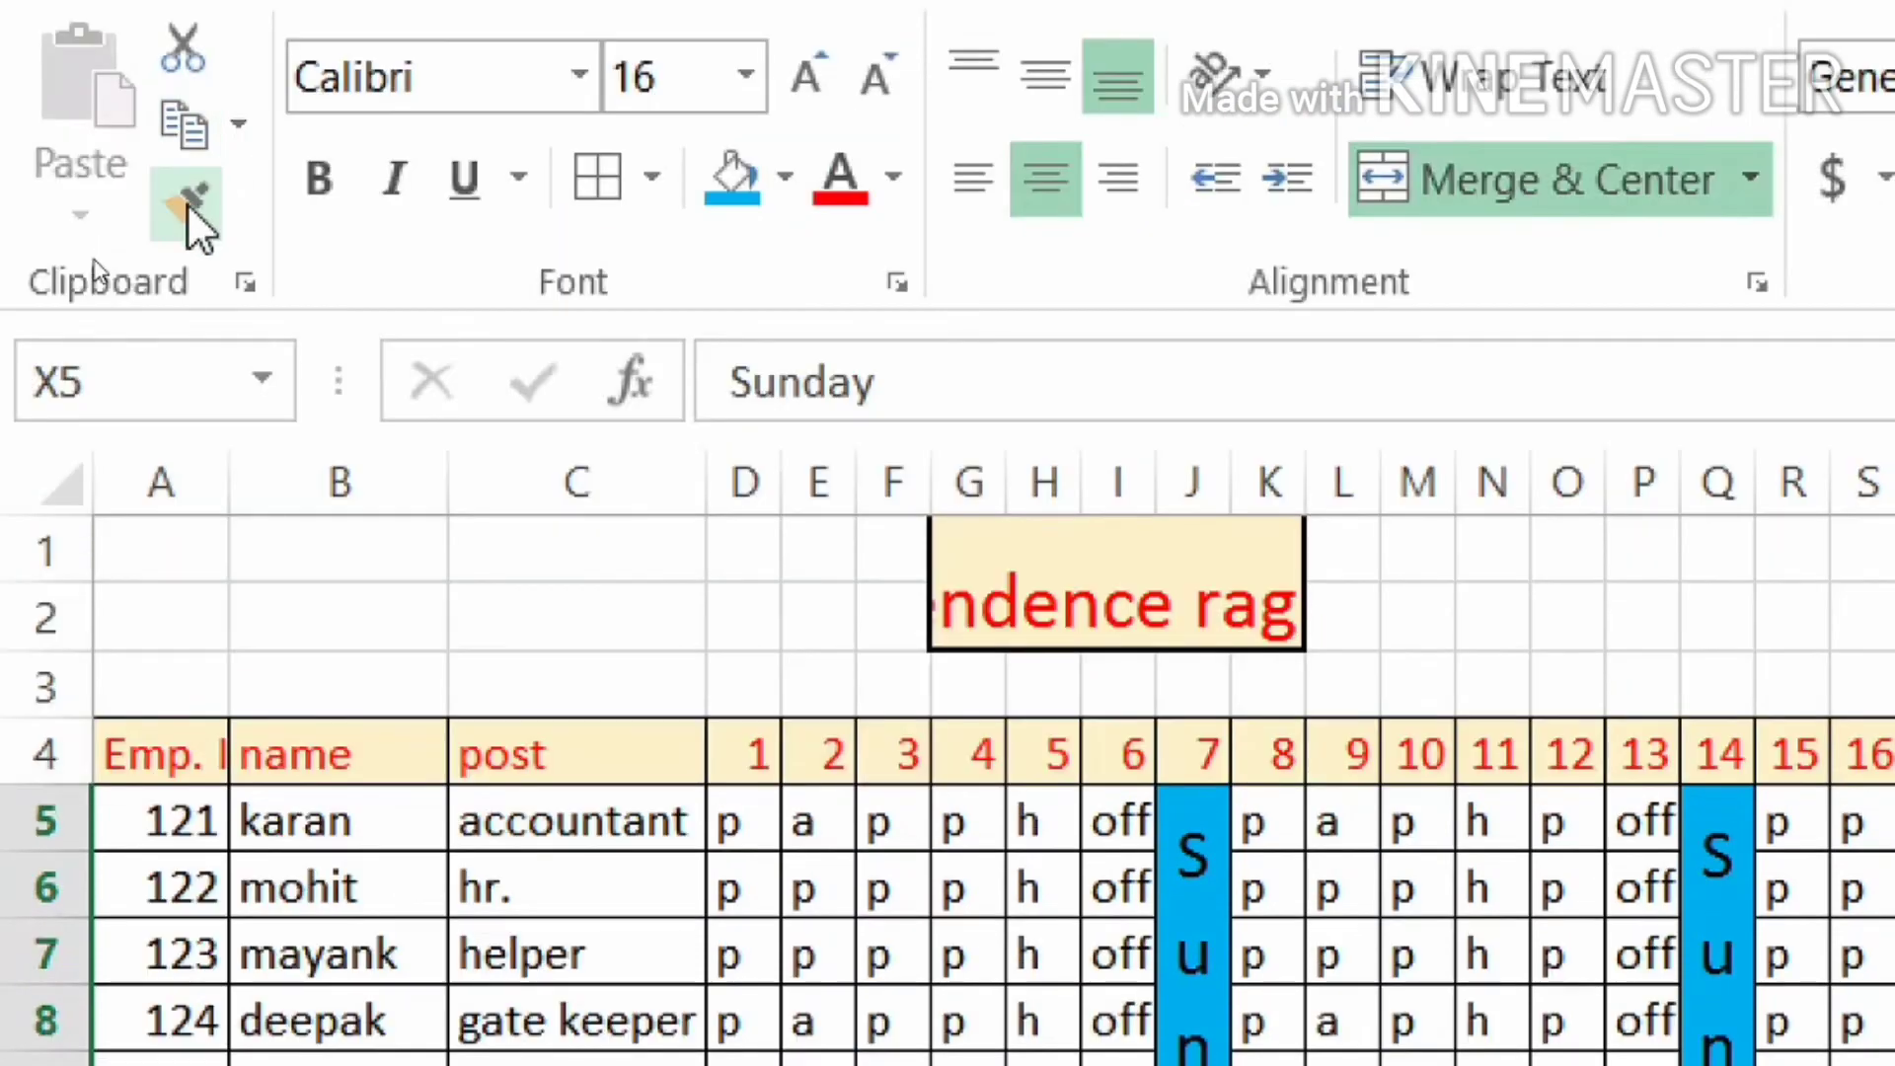
{"action": "left_click", "coordinate": [186, 203]}
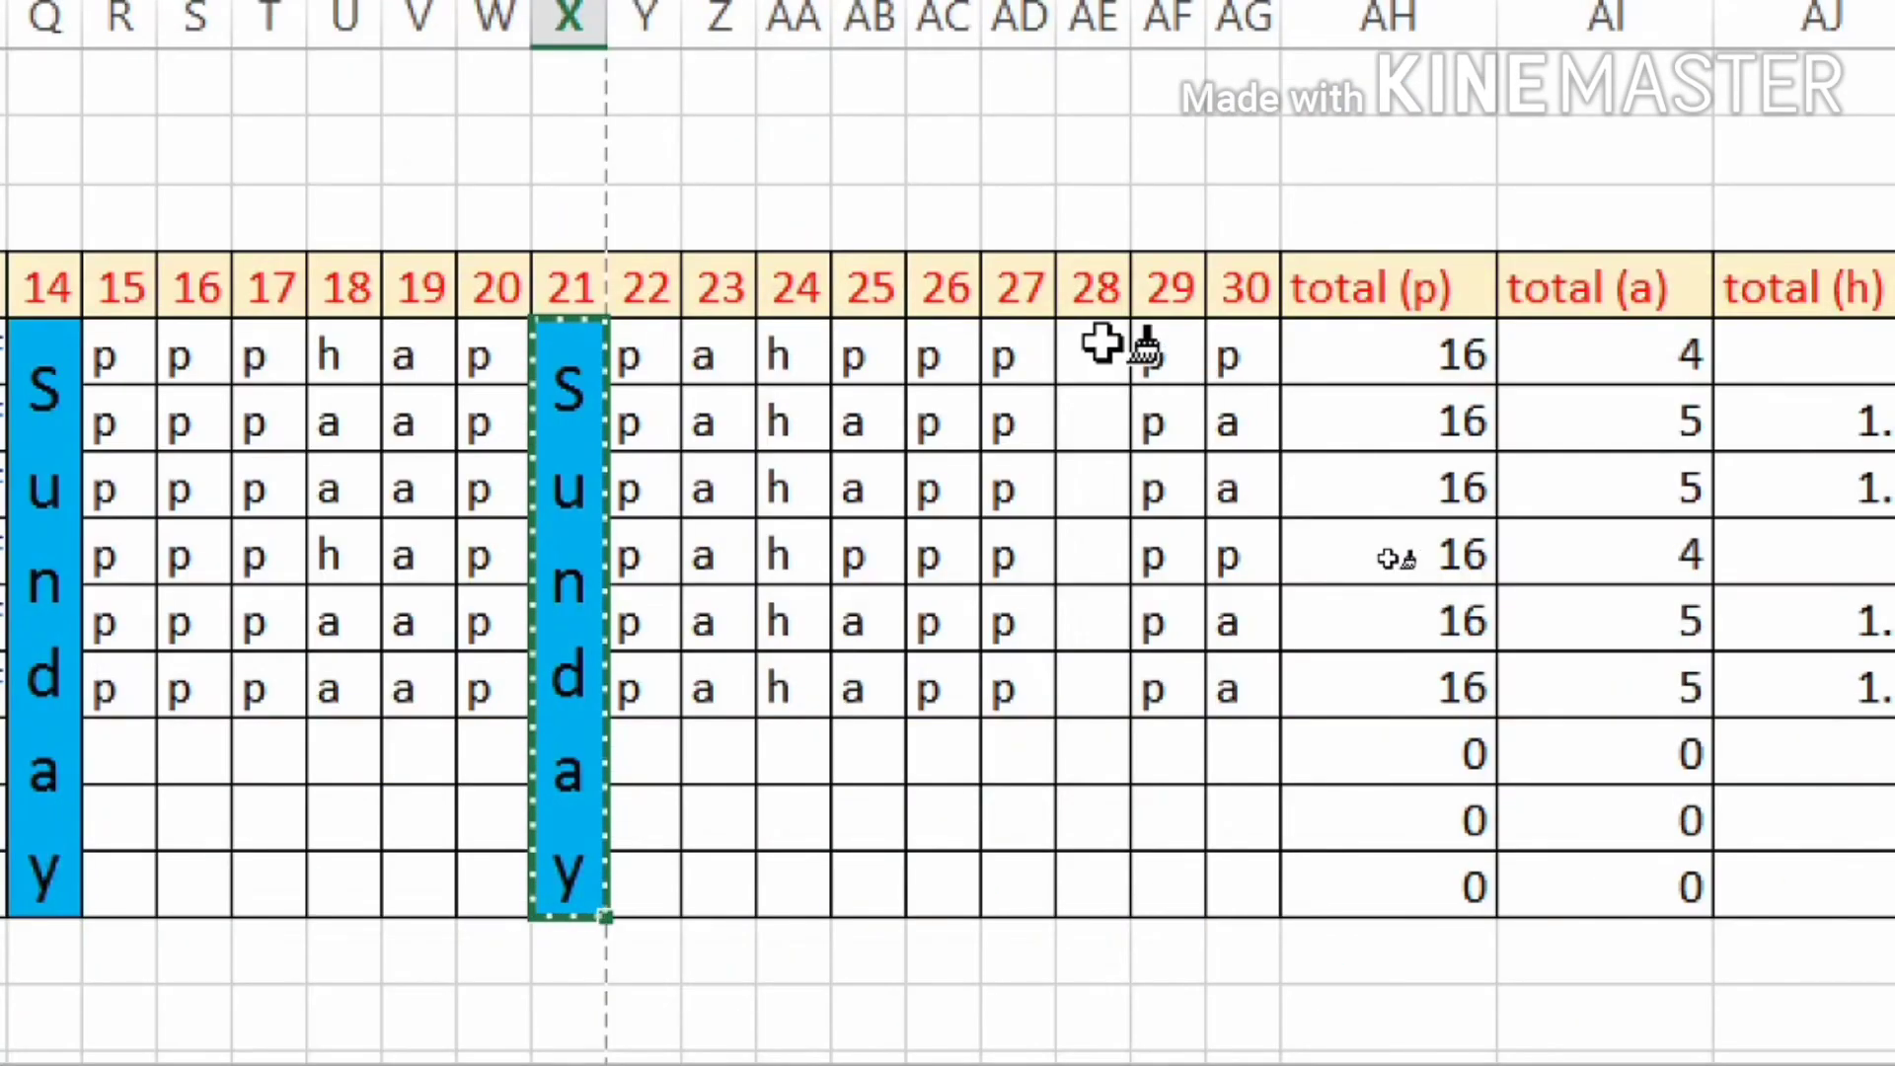
{"action": "left_click", "coordinate": [1095, 353]}
{"action": "type", "text": "sunday"}
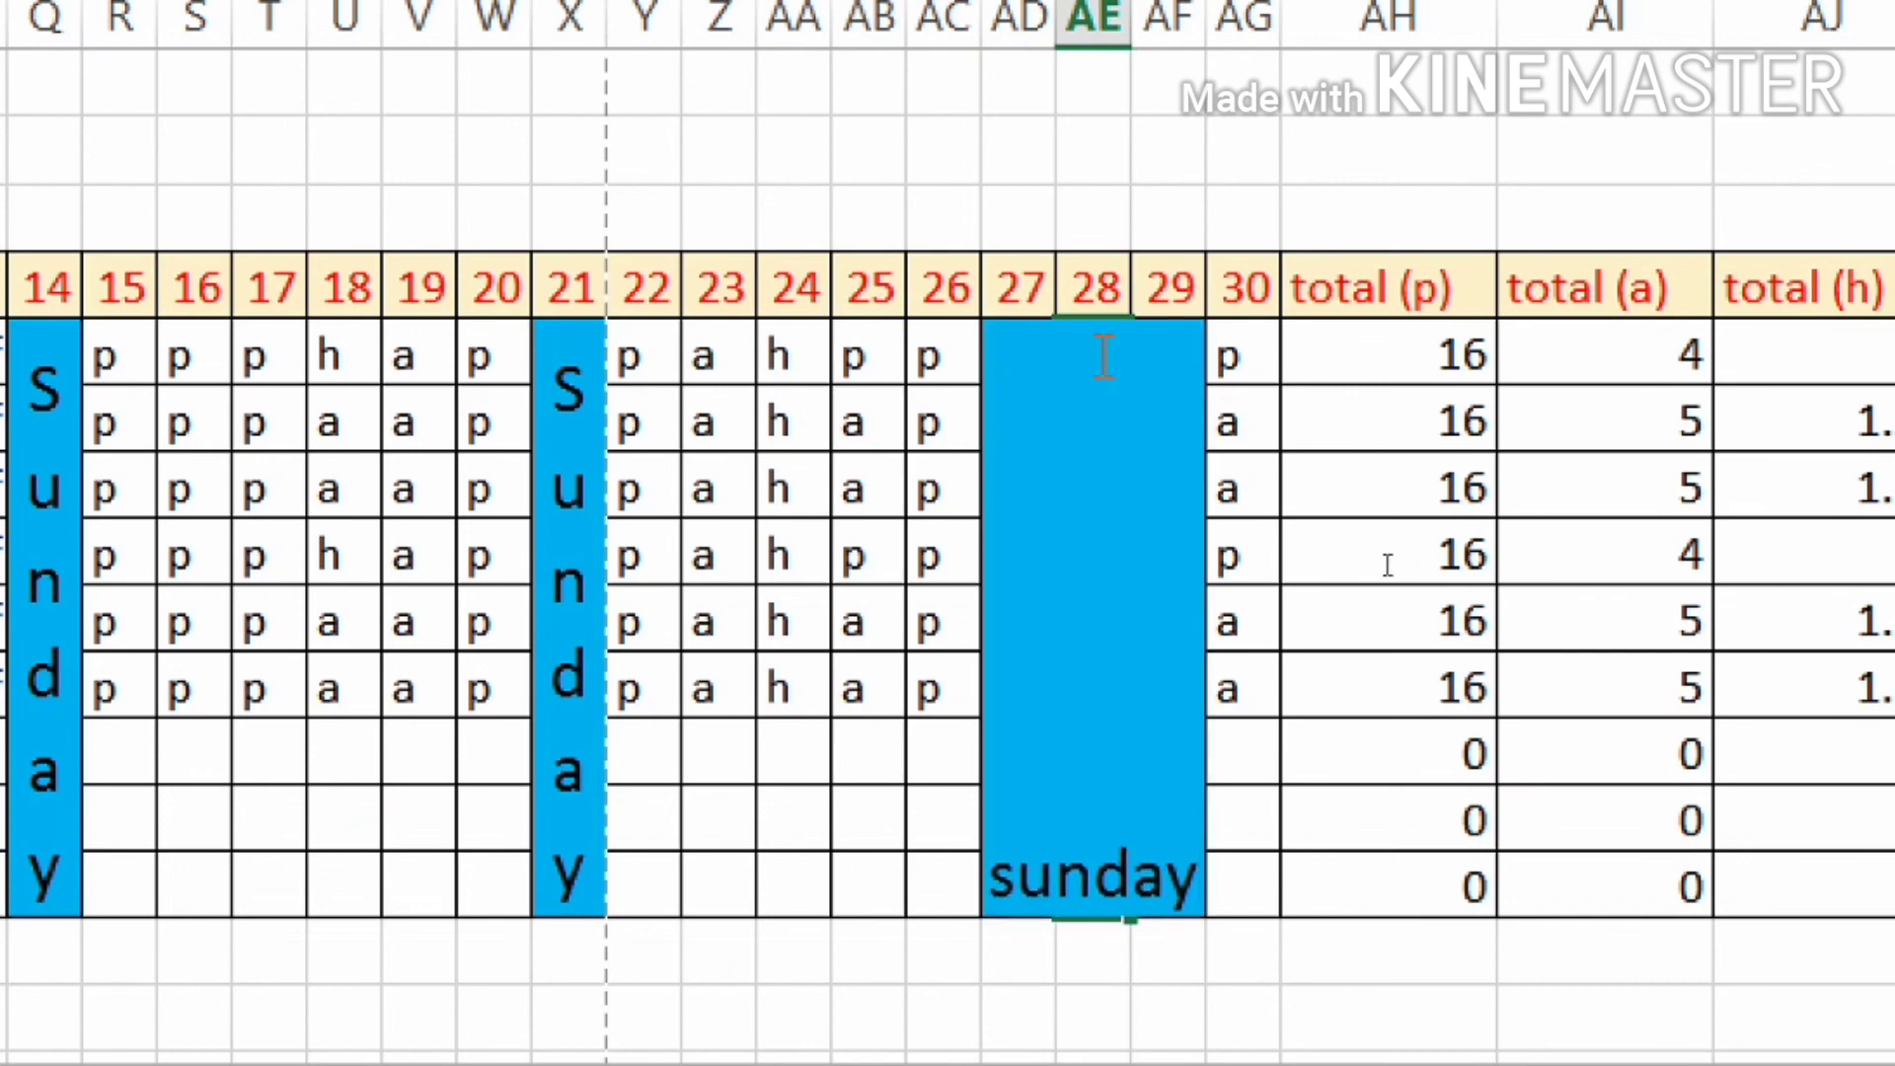
{"action": "key", "text": "Tab"}
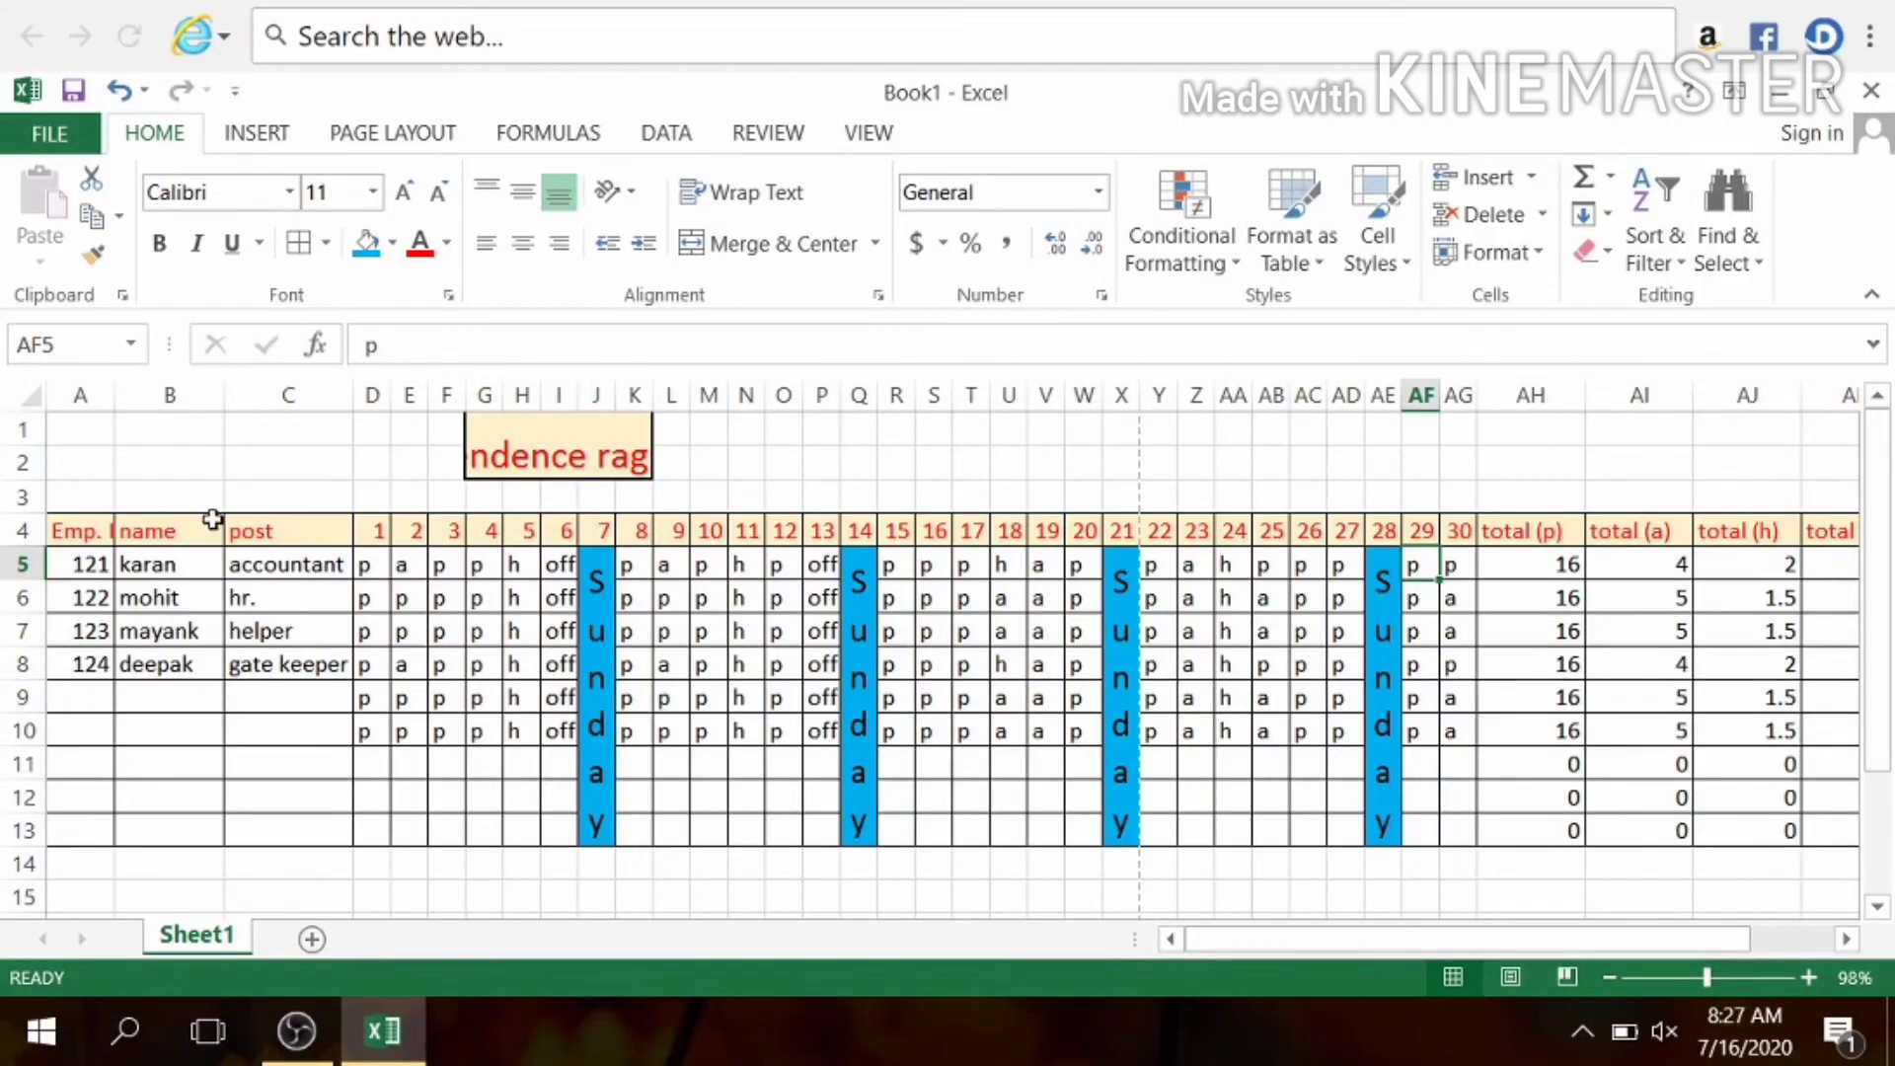
Widen column A so that the full Emp. Id heading fits.
{"action": "left_click_drag", "start_coordinate": [111, 394], "coordinate": [158, 395]}
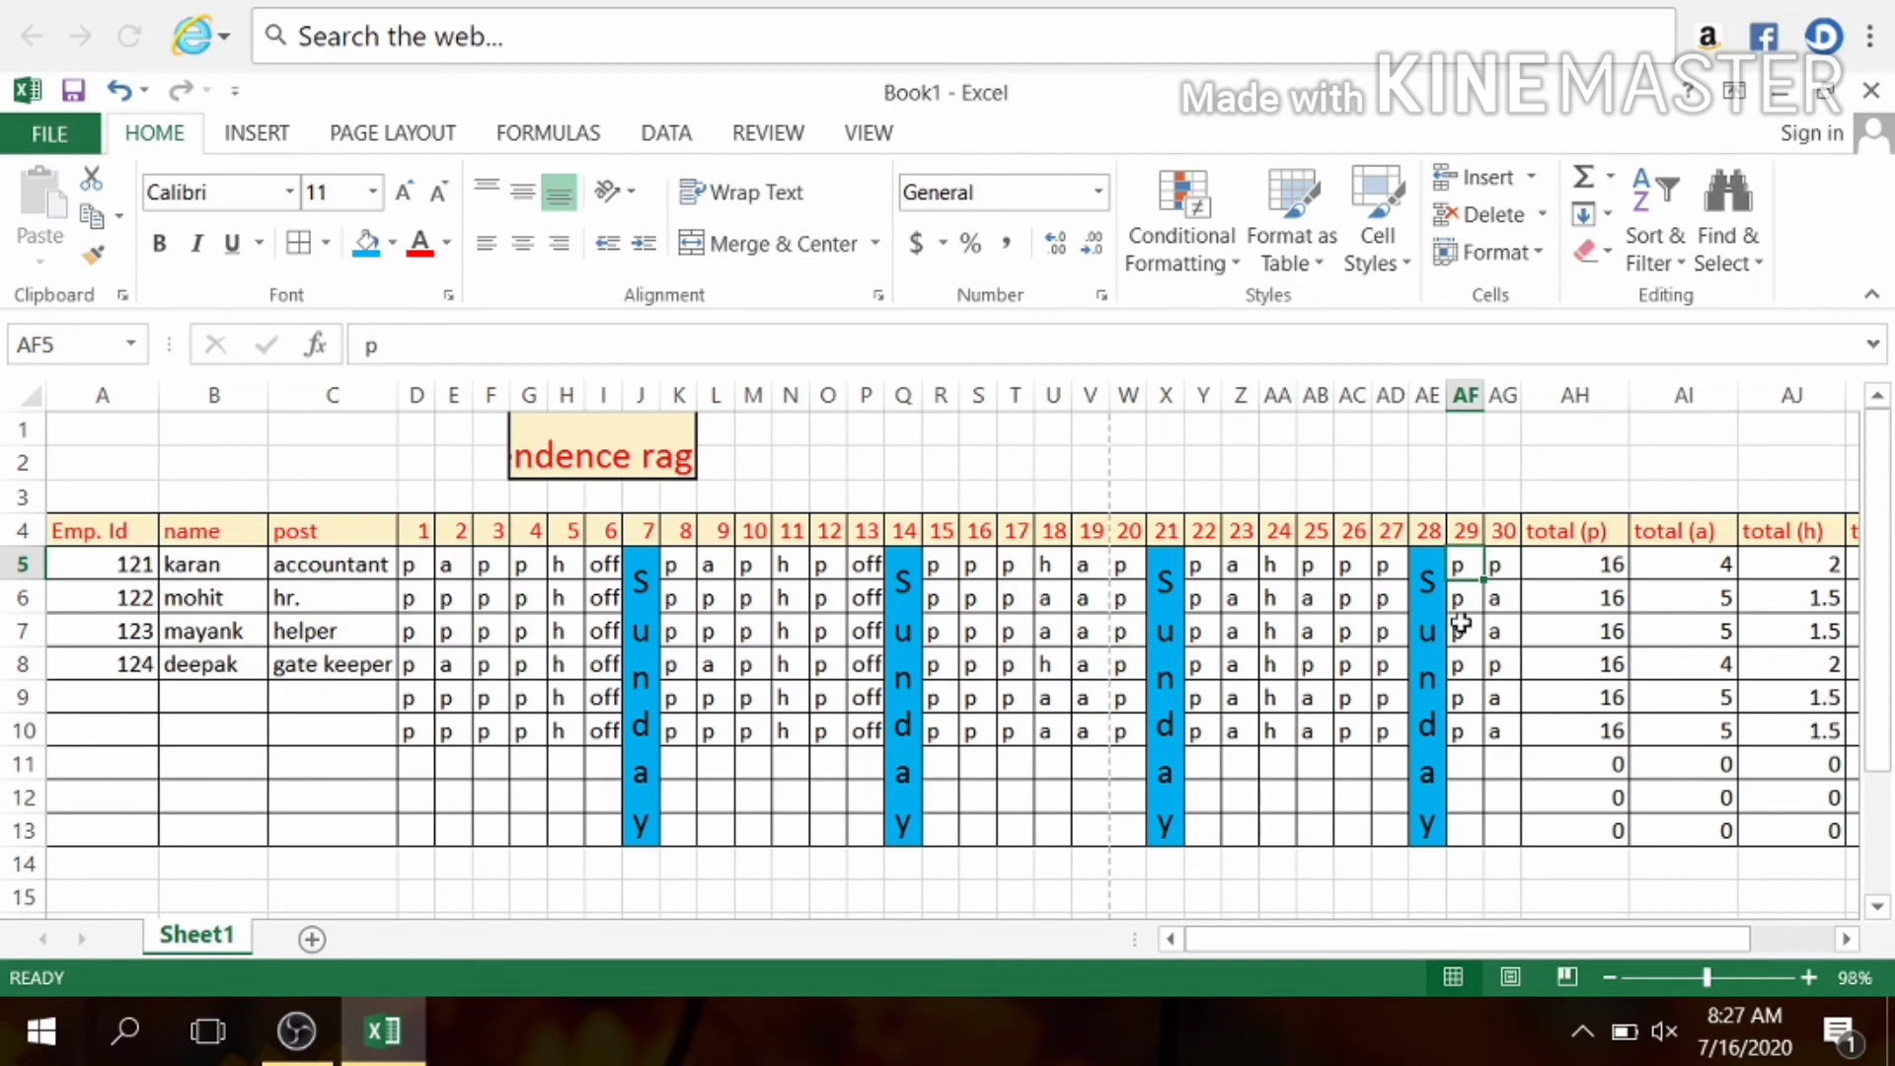
Inspect the first employee's total (p) formula in AH5 and the remaining totals through total attendance.
{"action": "left_click", "coordinate": [1848, 940]}
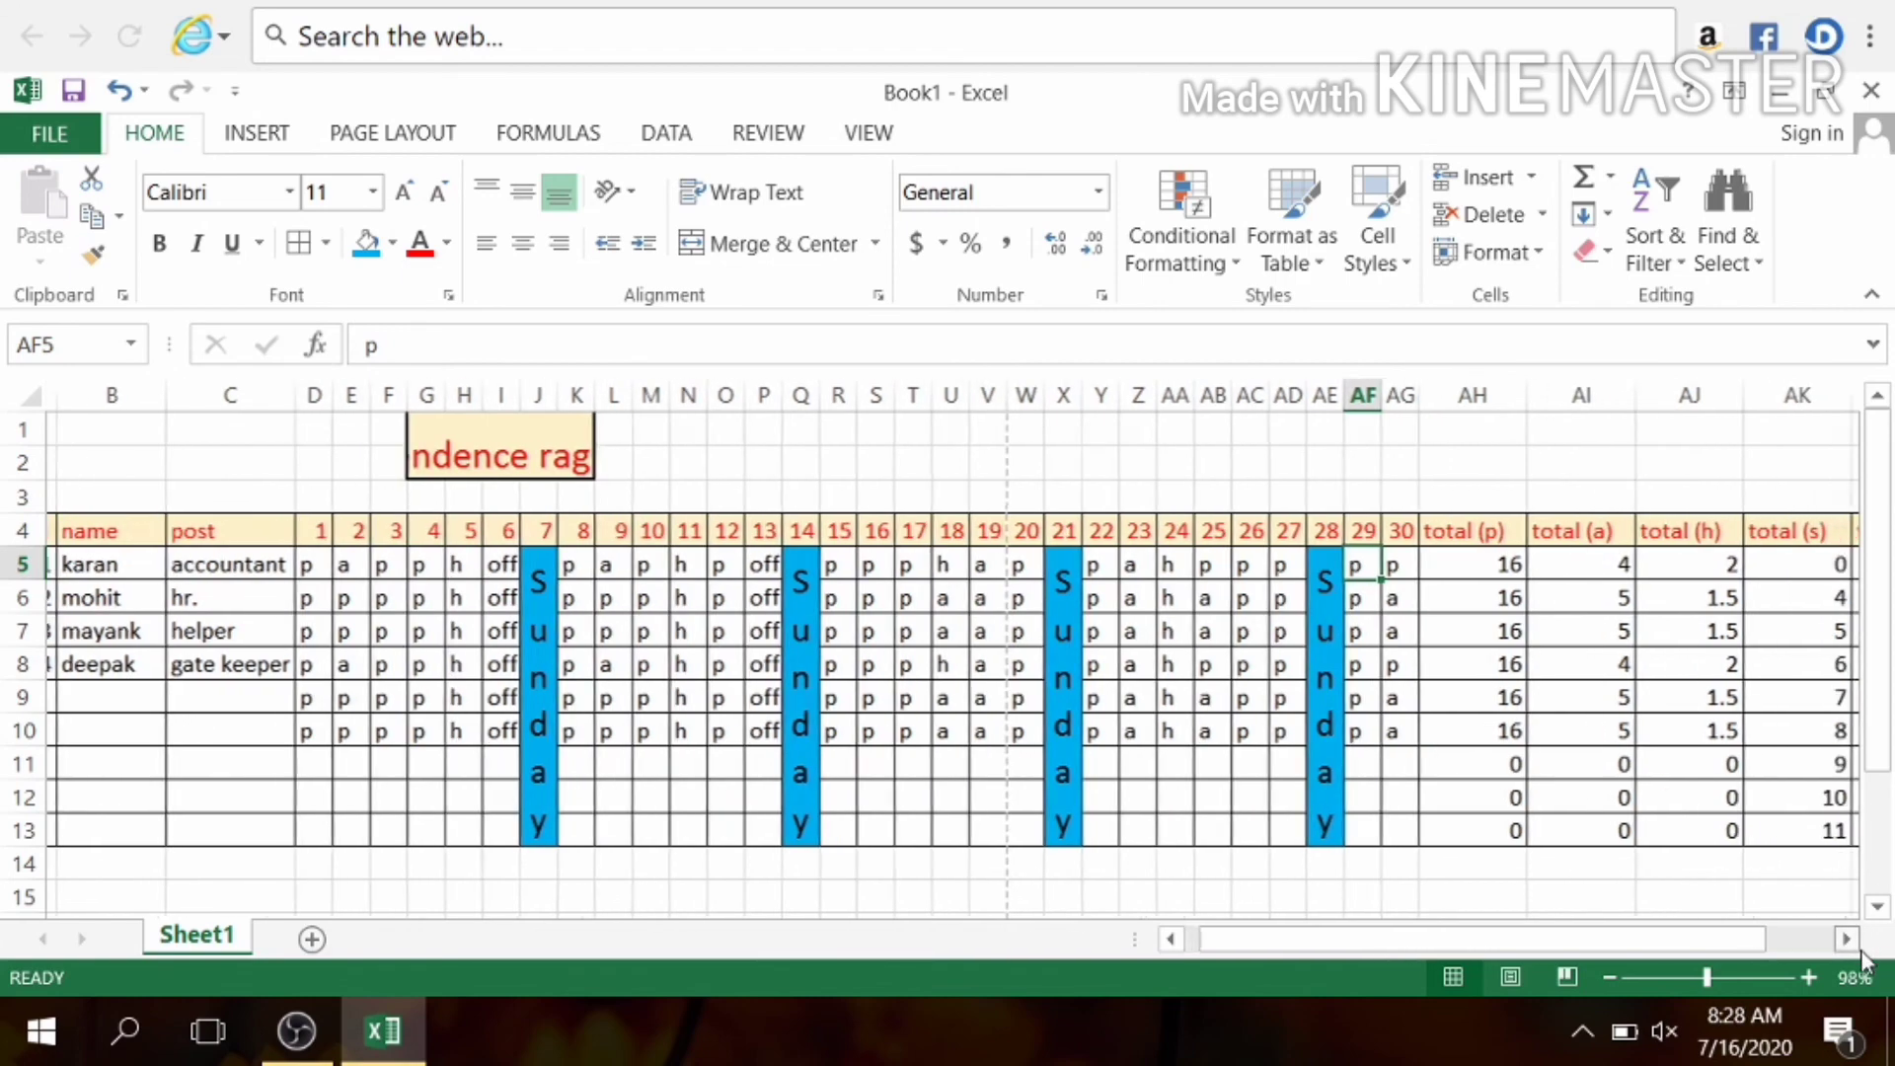
{"action": "left_click", "coordinate": [1847, 939]}
{"action": "left_click", "coordinate": [1847, 940]}
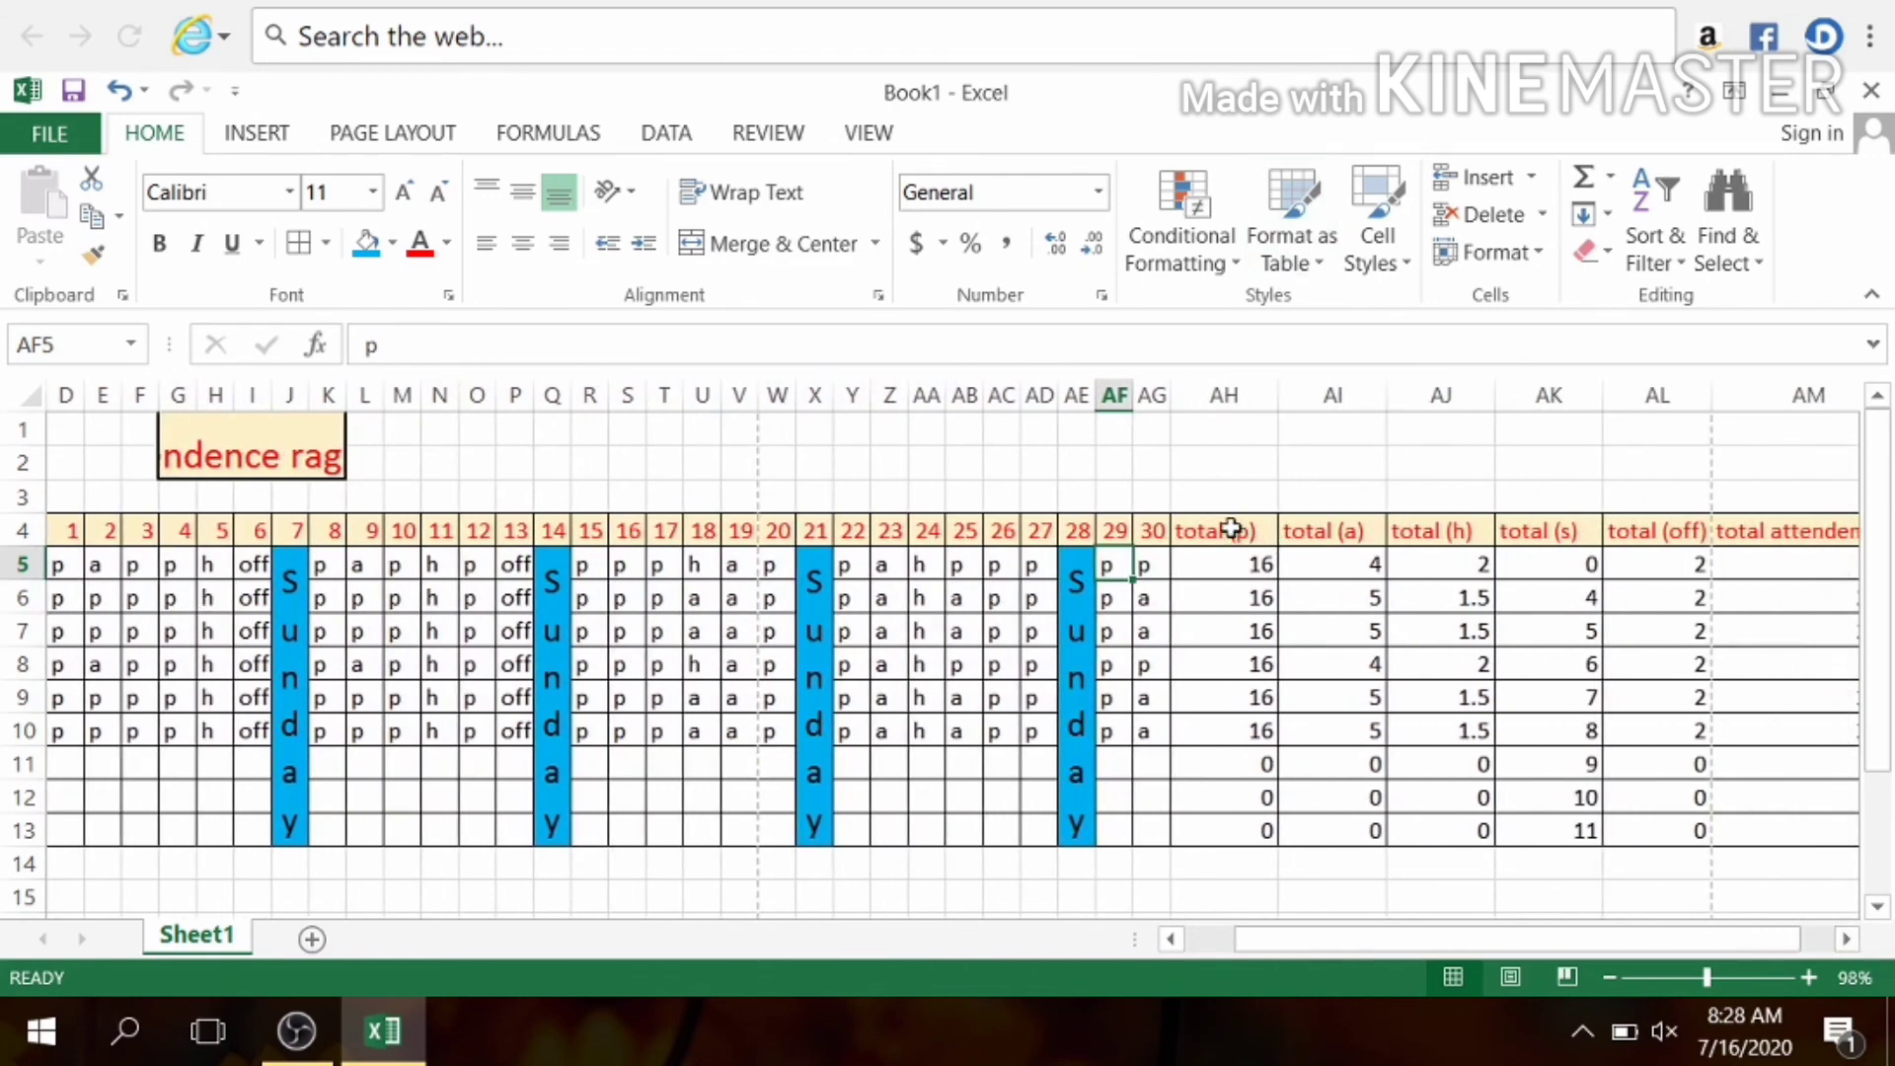
{"action": "left_click", "coordinate": [1230, 564]}
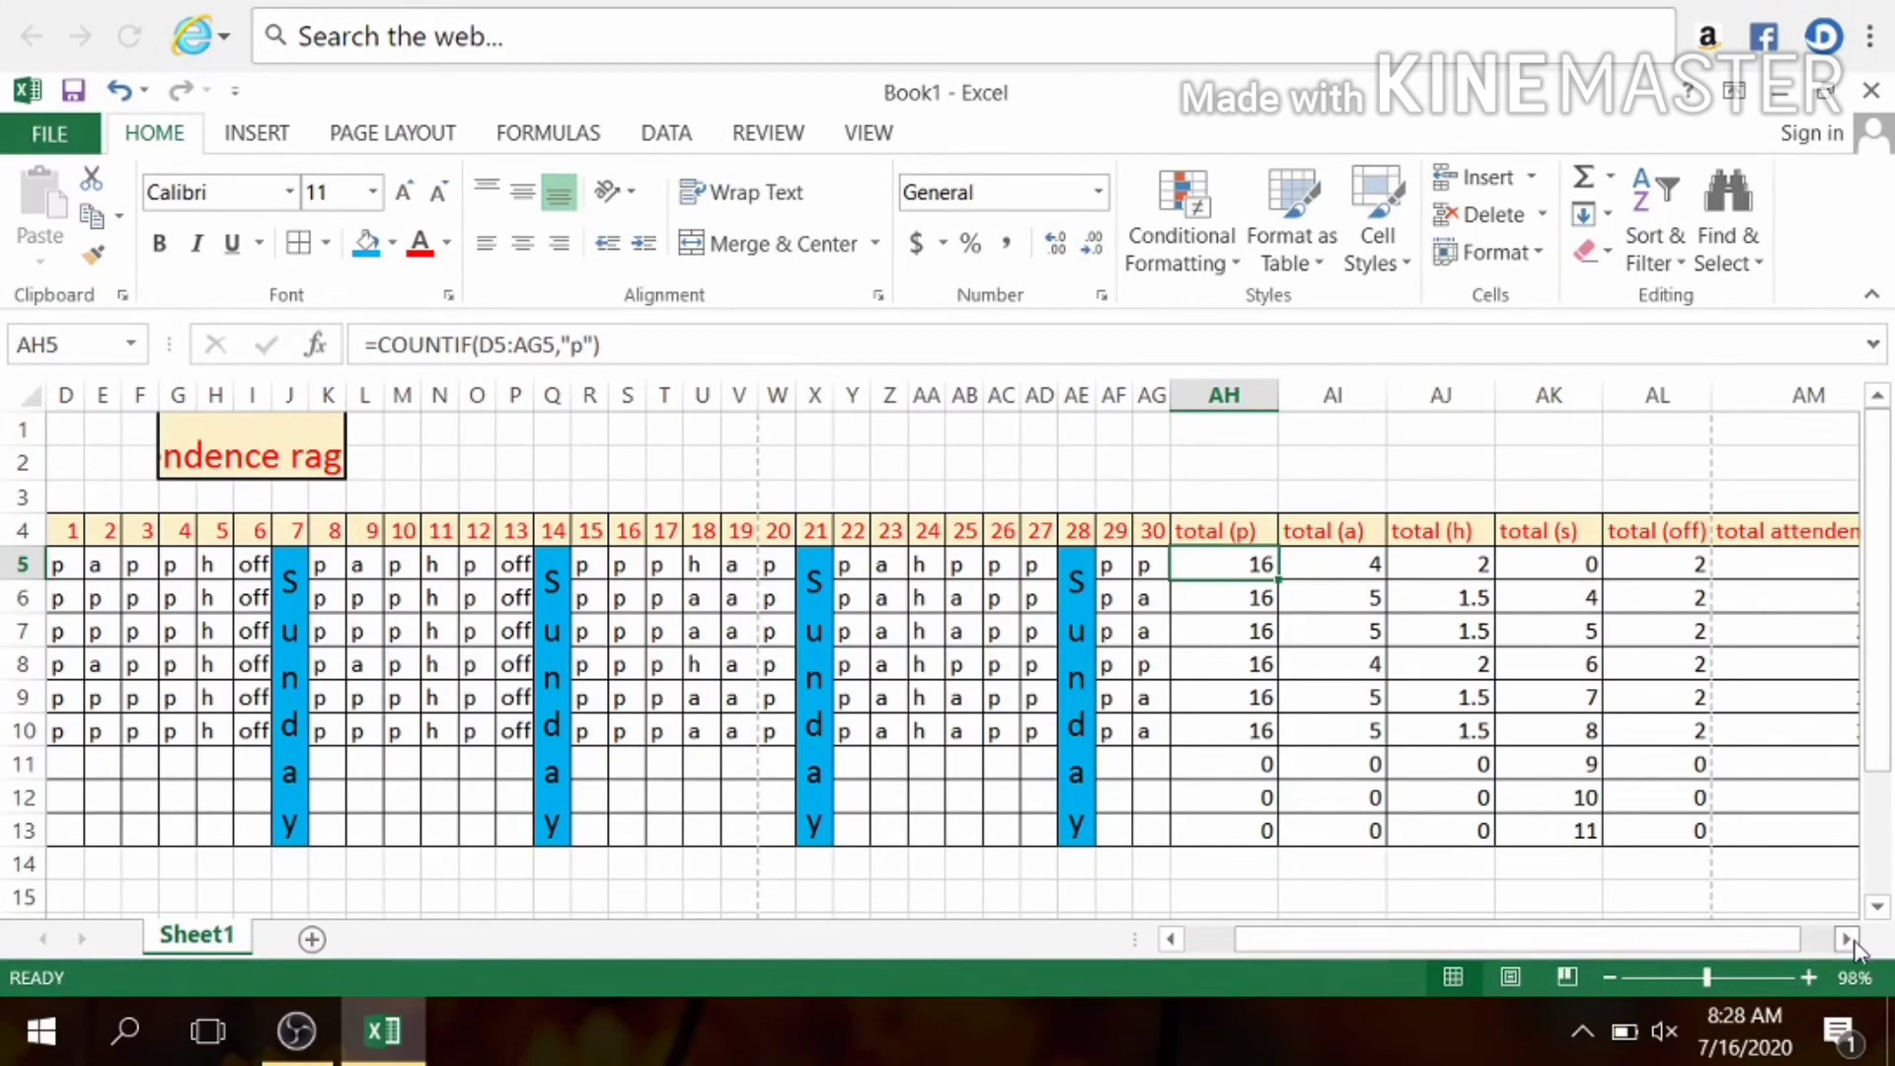
{"action": "left_click", "coordinate": [1853, 940]}
{"action": "left_click", "coordinate": [1852, 940]}
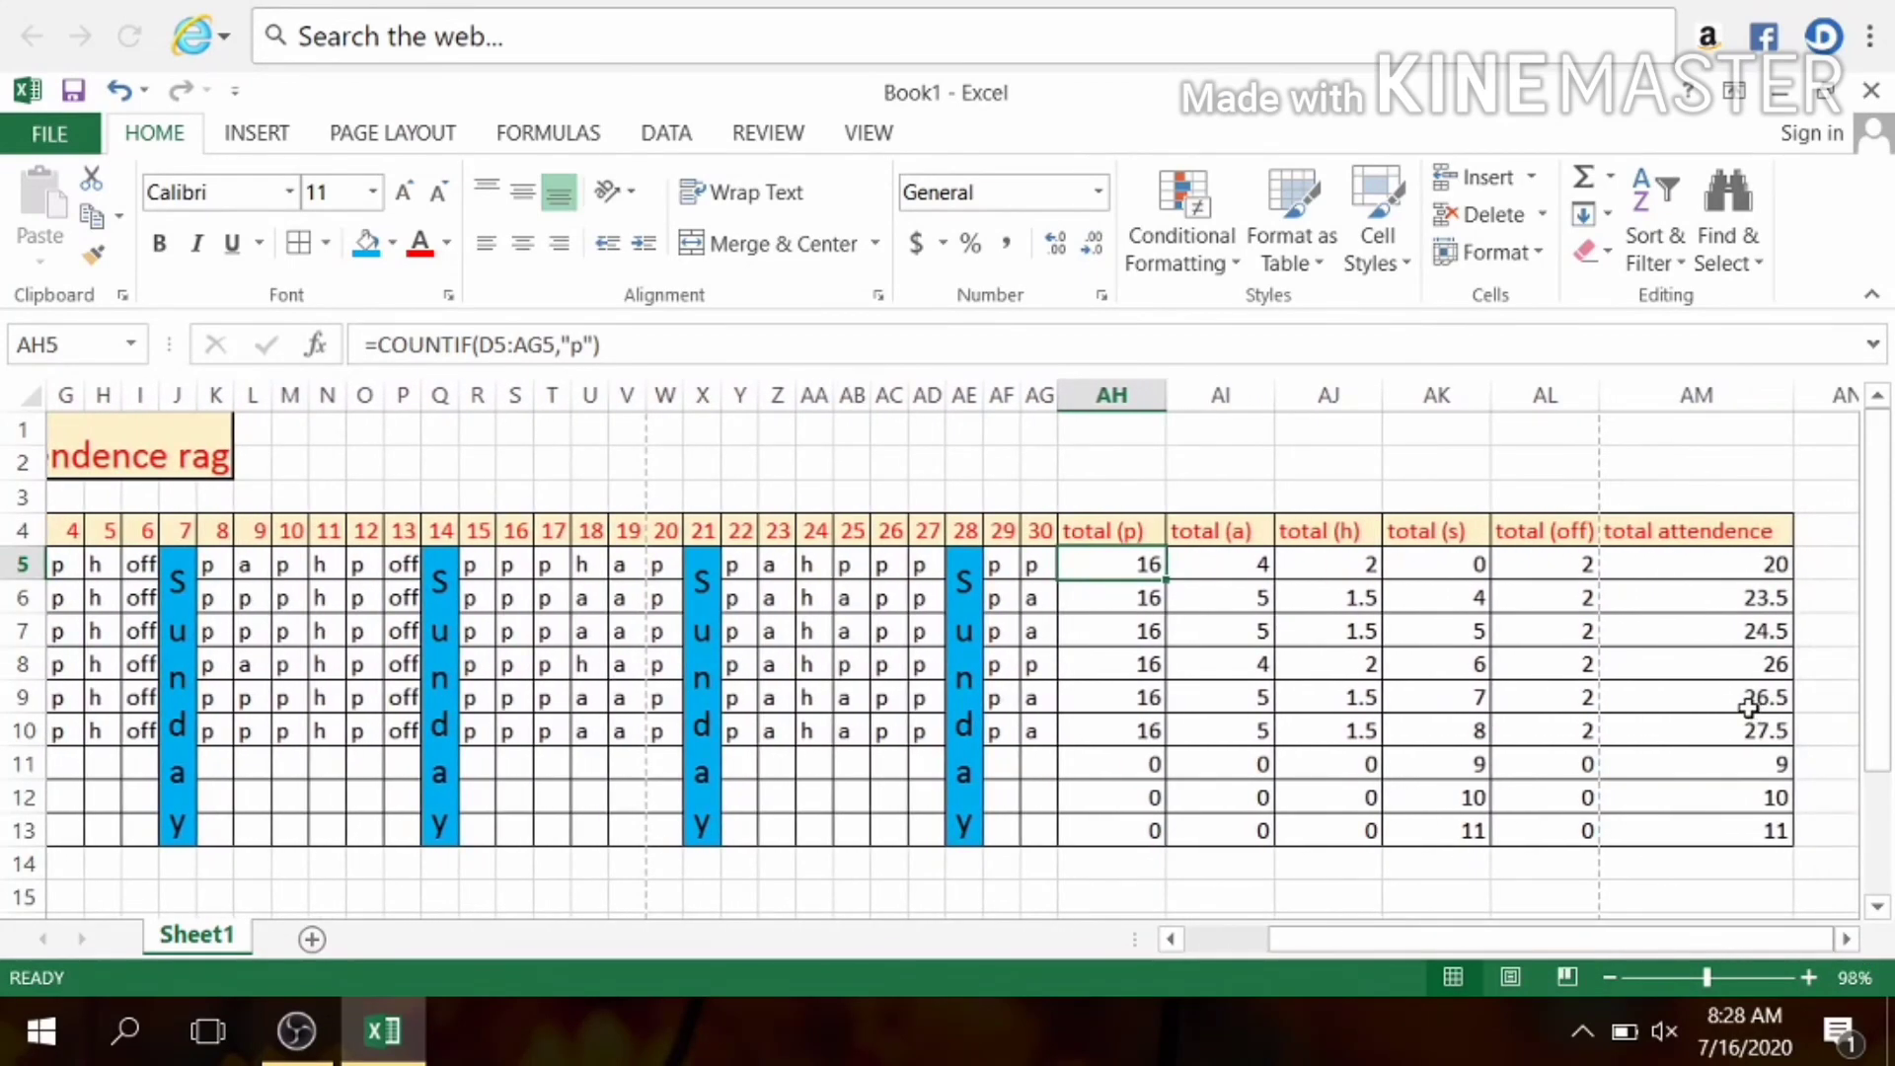